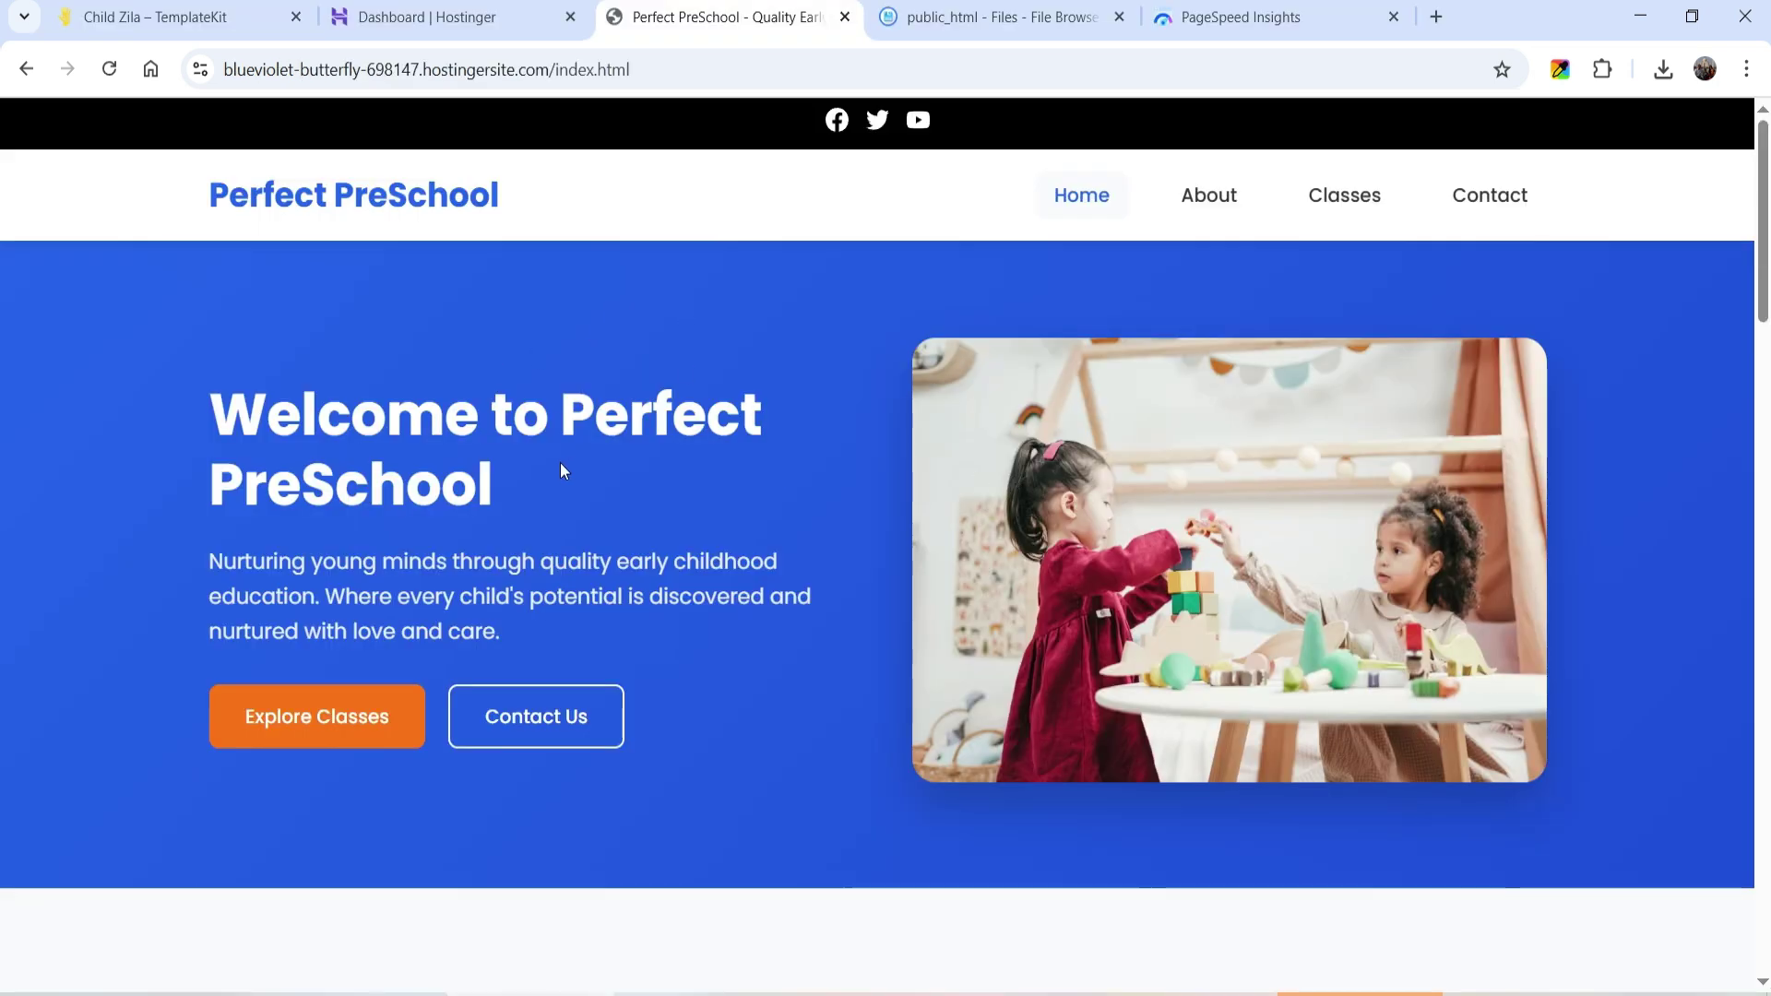
Review the live Perfect PreSchool home page from the hero section through the classes to the footer.
scroll(424, 528, down, 6)
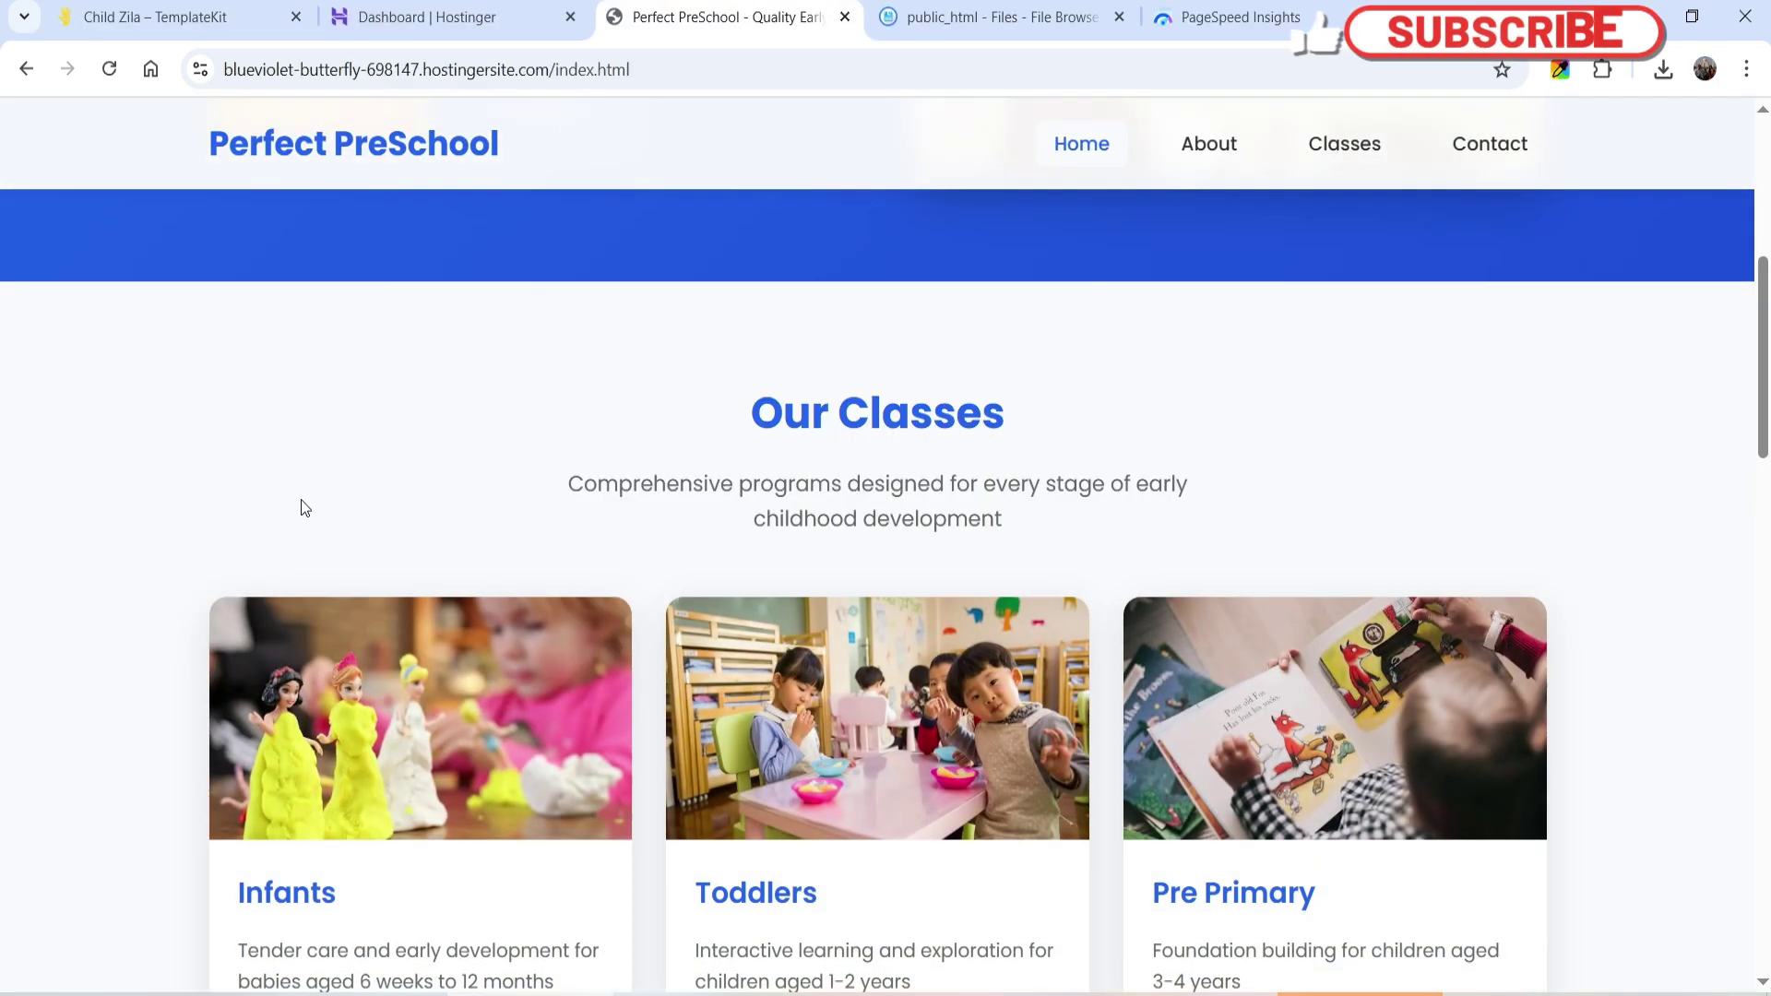
scroll(318, 553, down, 10)
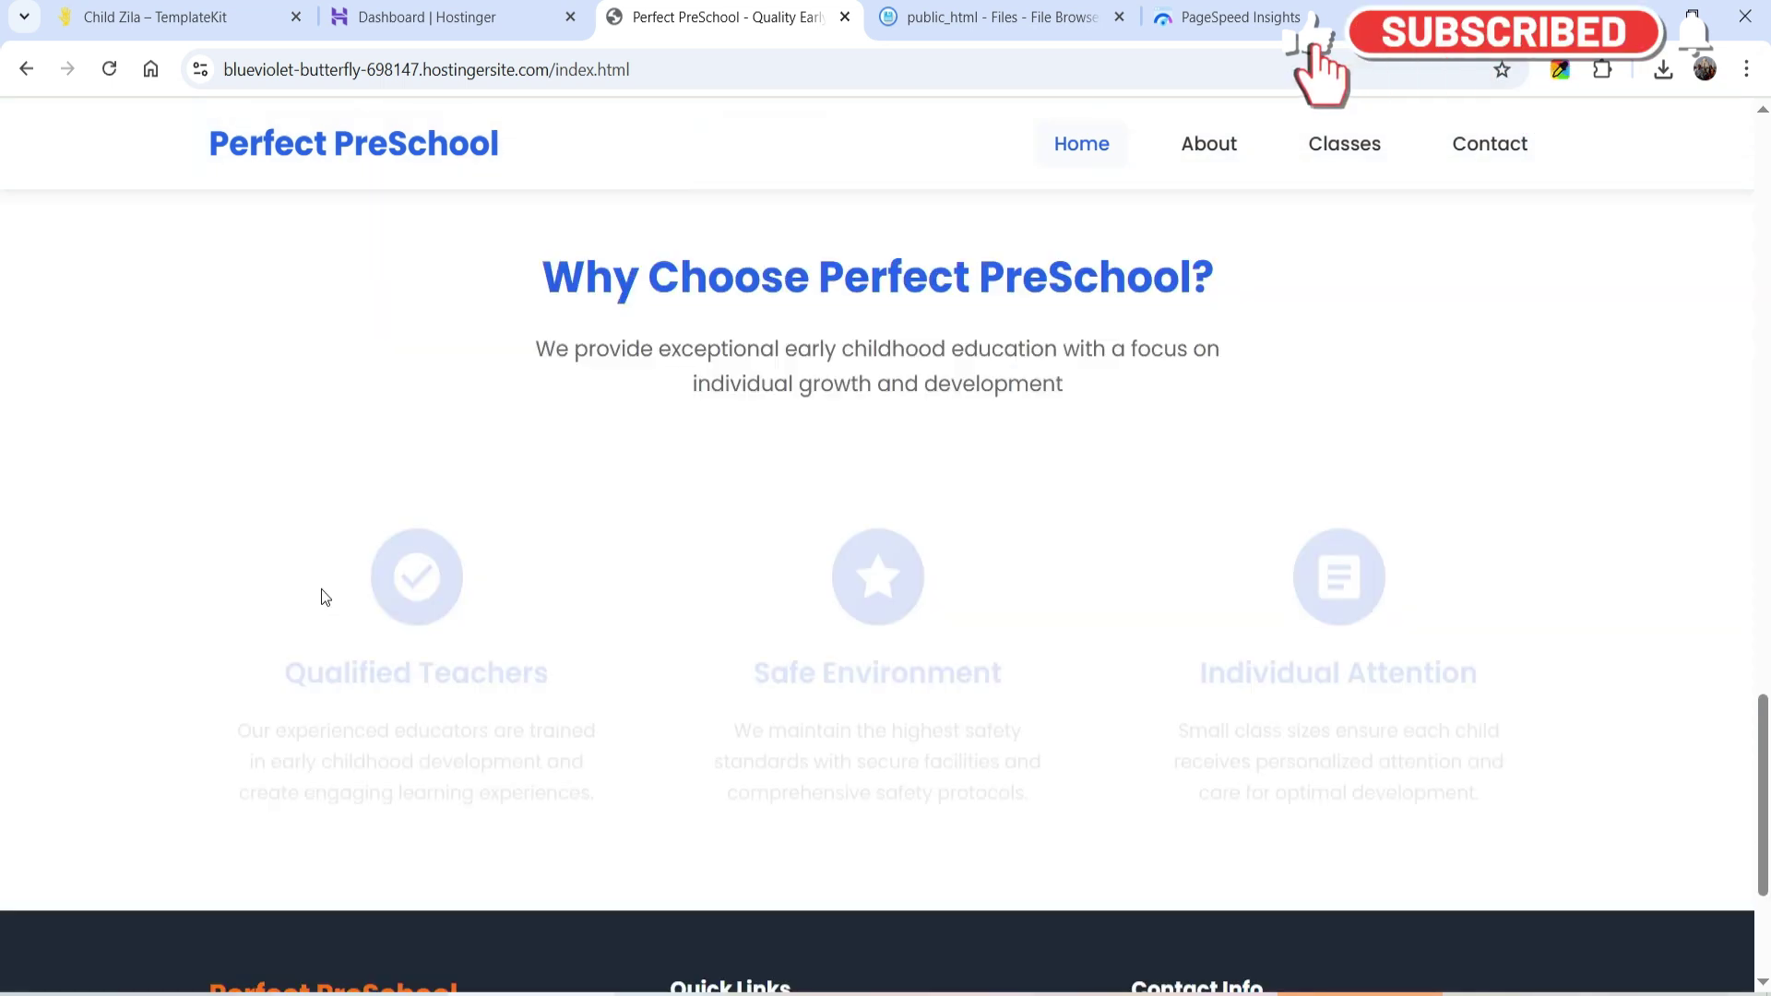
scroll(802, 581, down, 4)
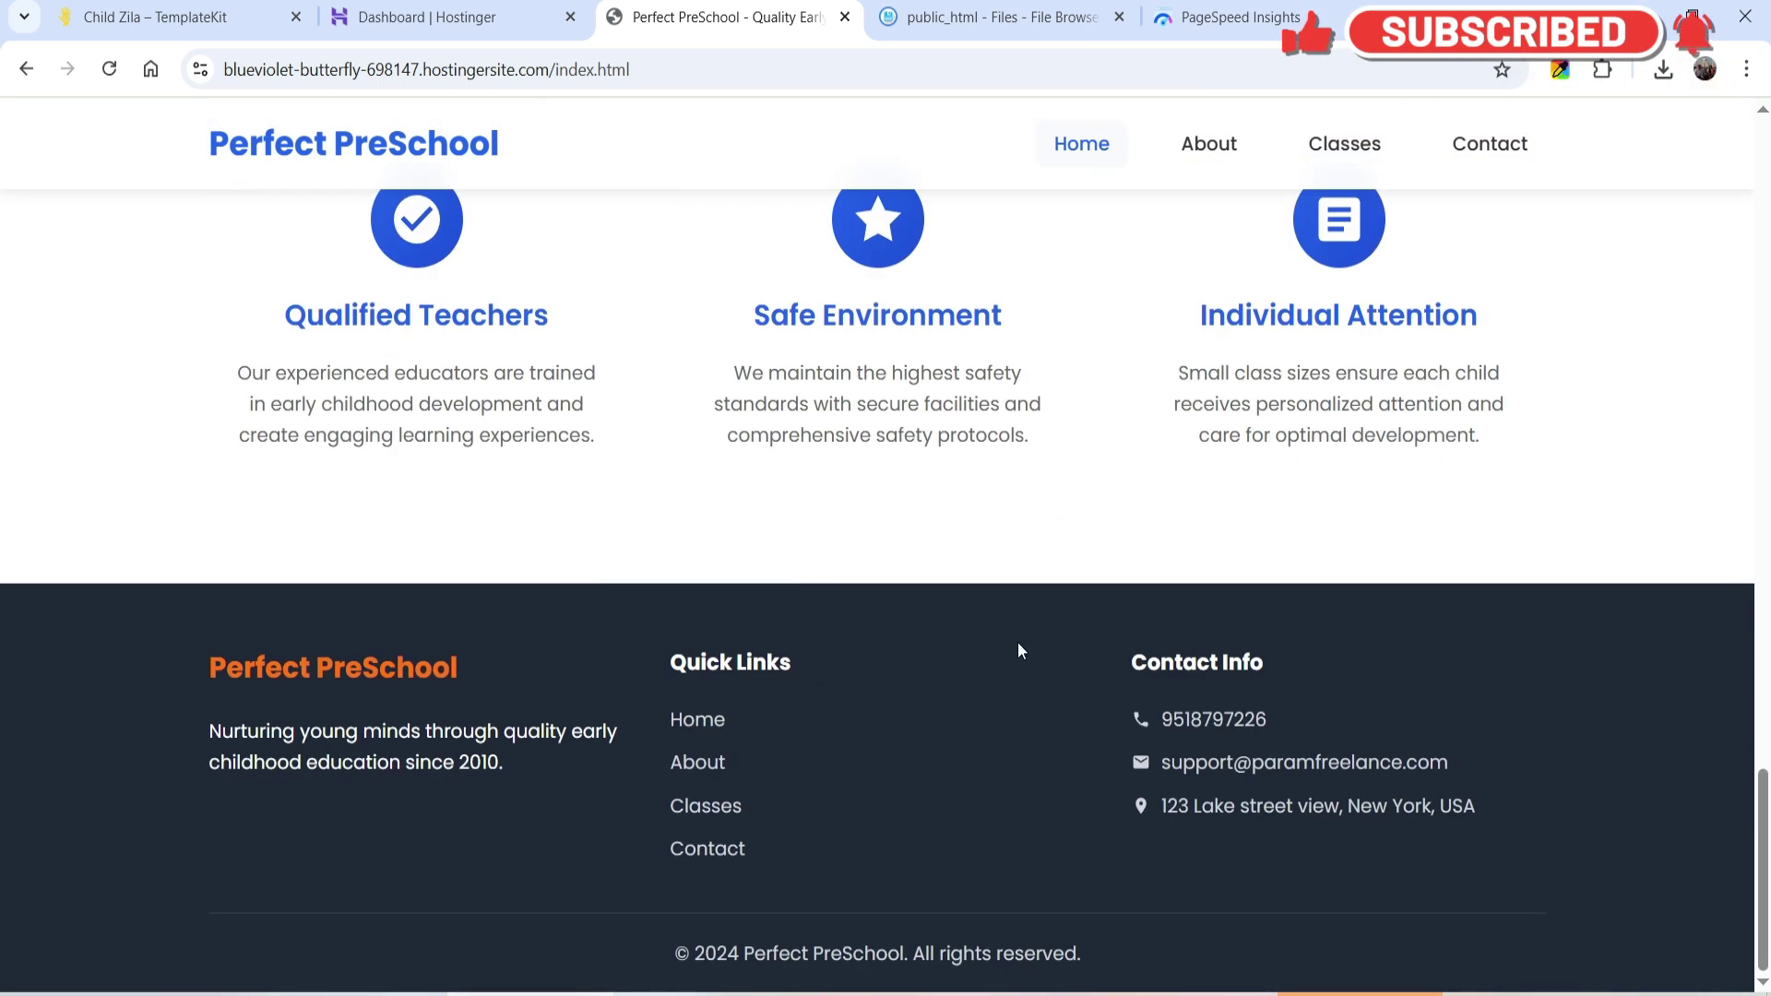
Open the Classes page of the live site and review the class cards.
click(1345, 144)
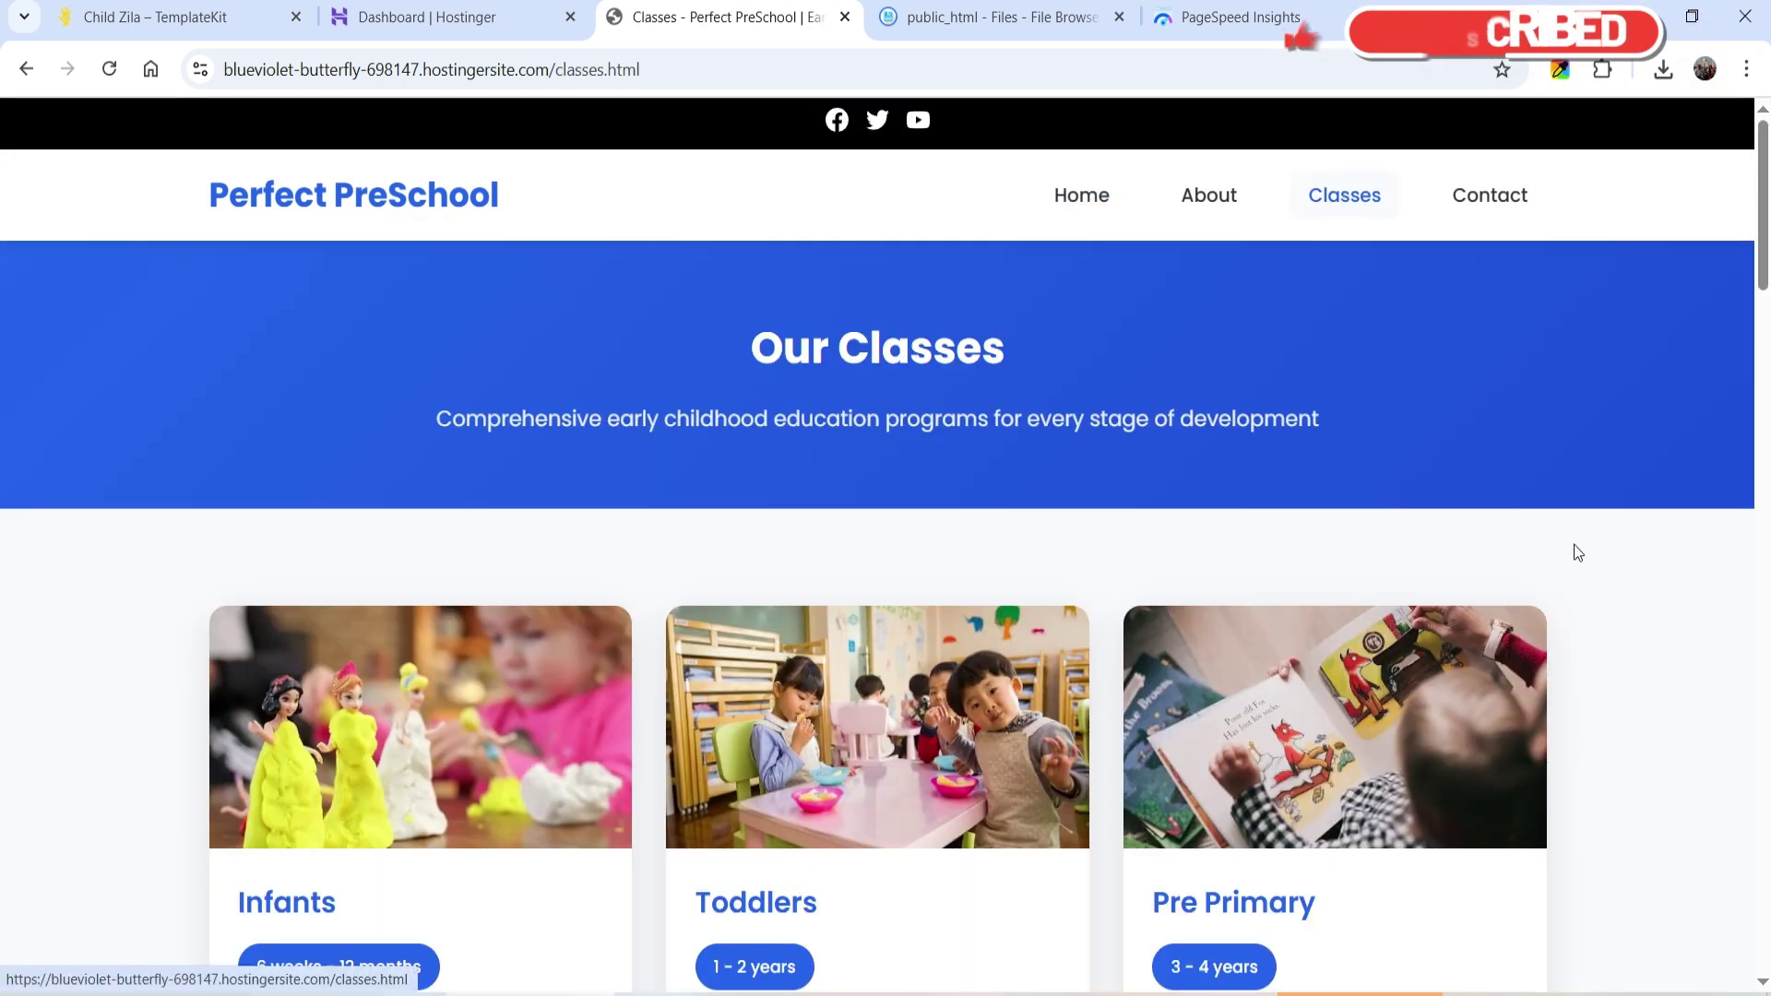
scroll(1605, 534, down, 5)
scroll(1605, 535, down, 5)
scroll(1602, 528, up, 4)
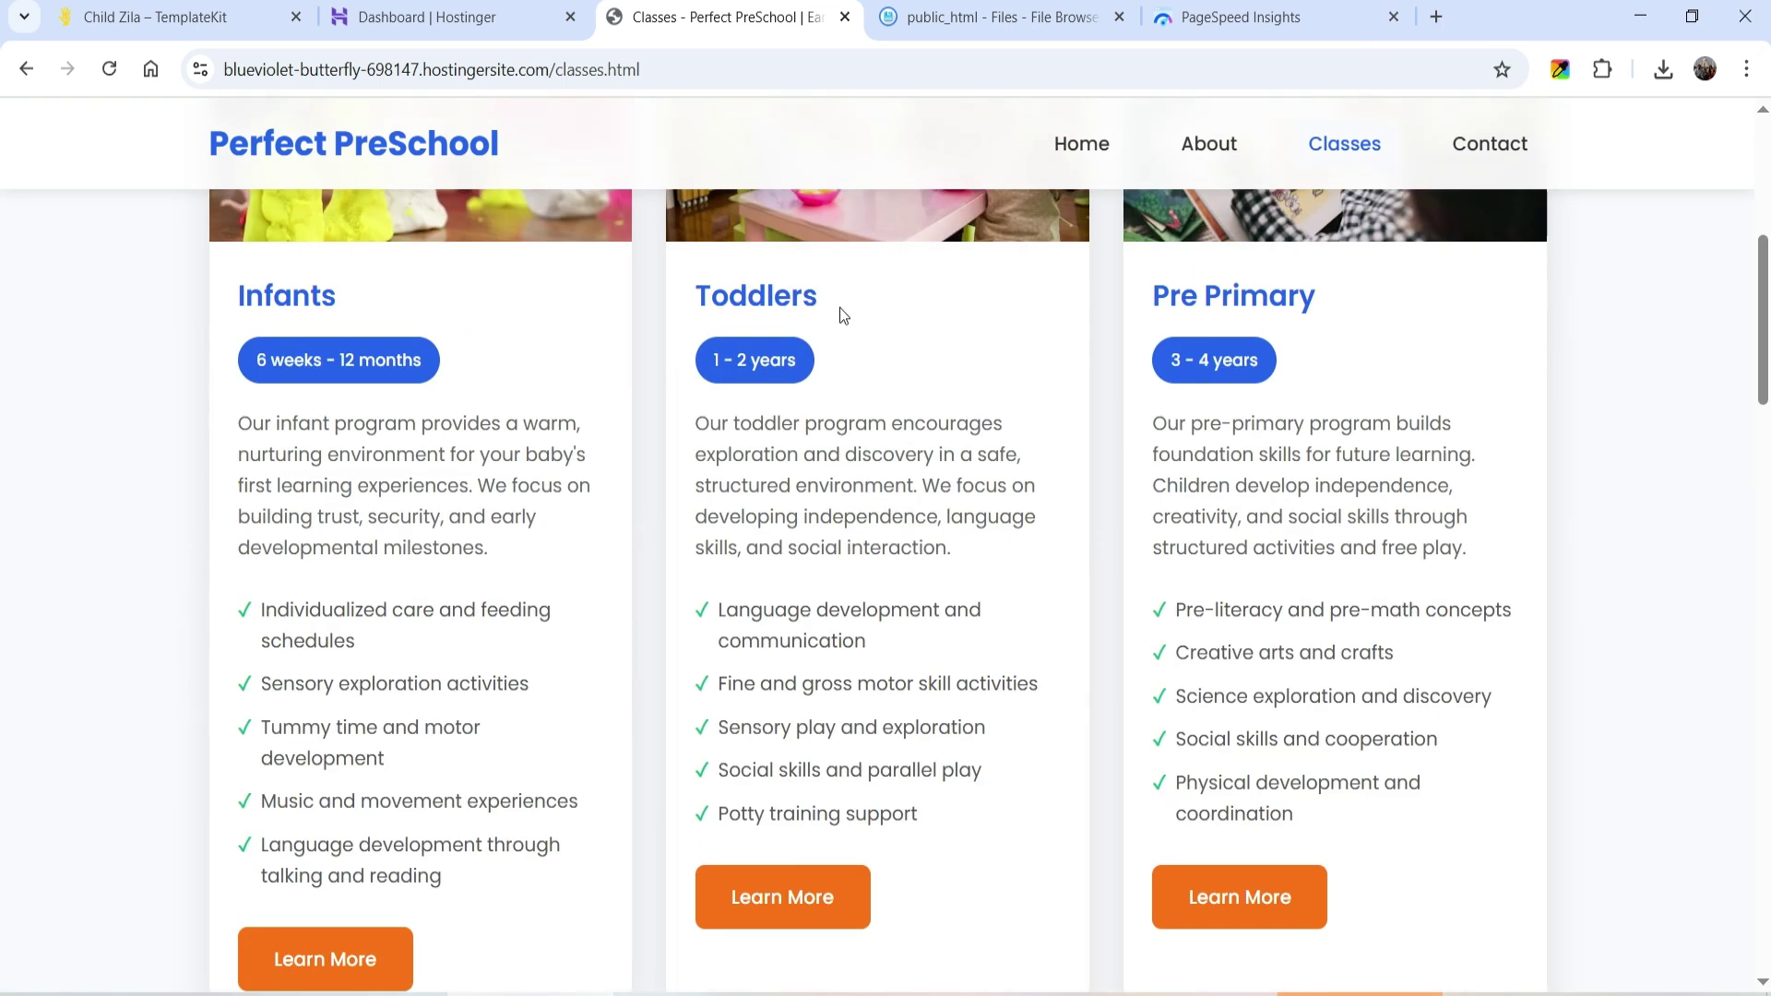
Open the Infants class page through its Learn More link and read it from start to end.
click(316, 955)
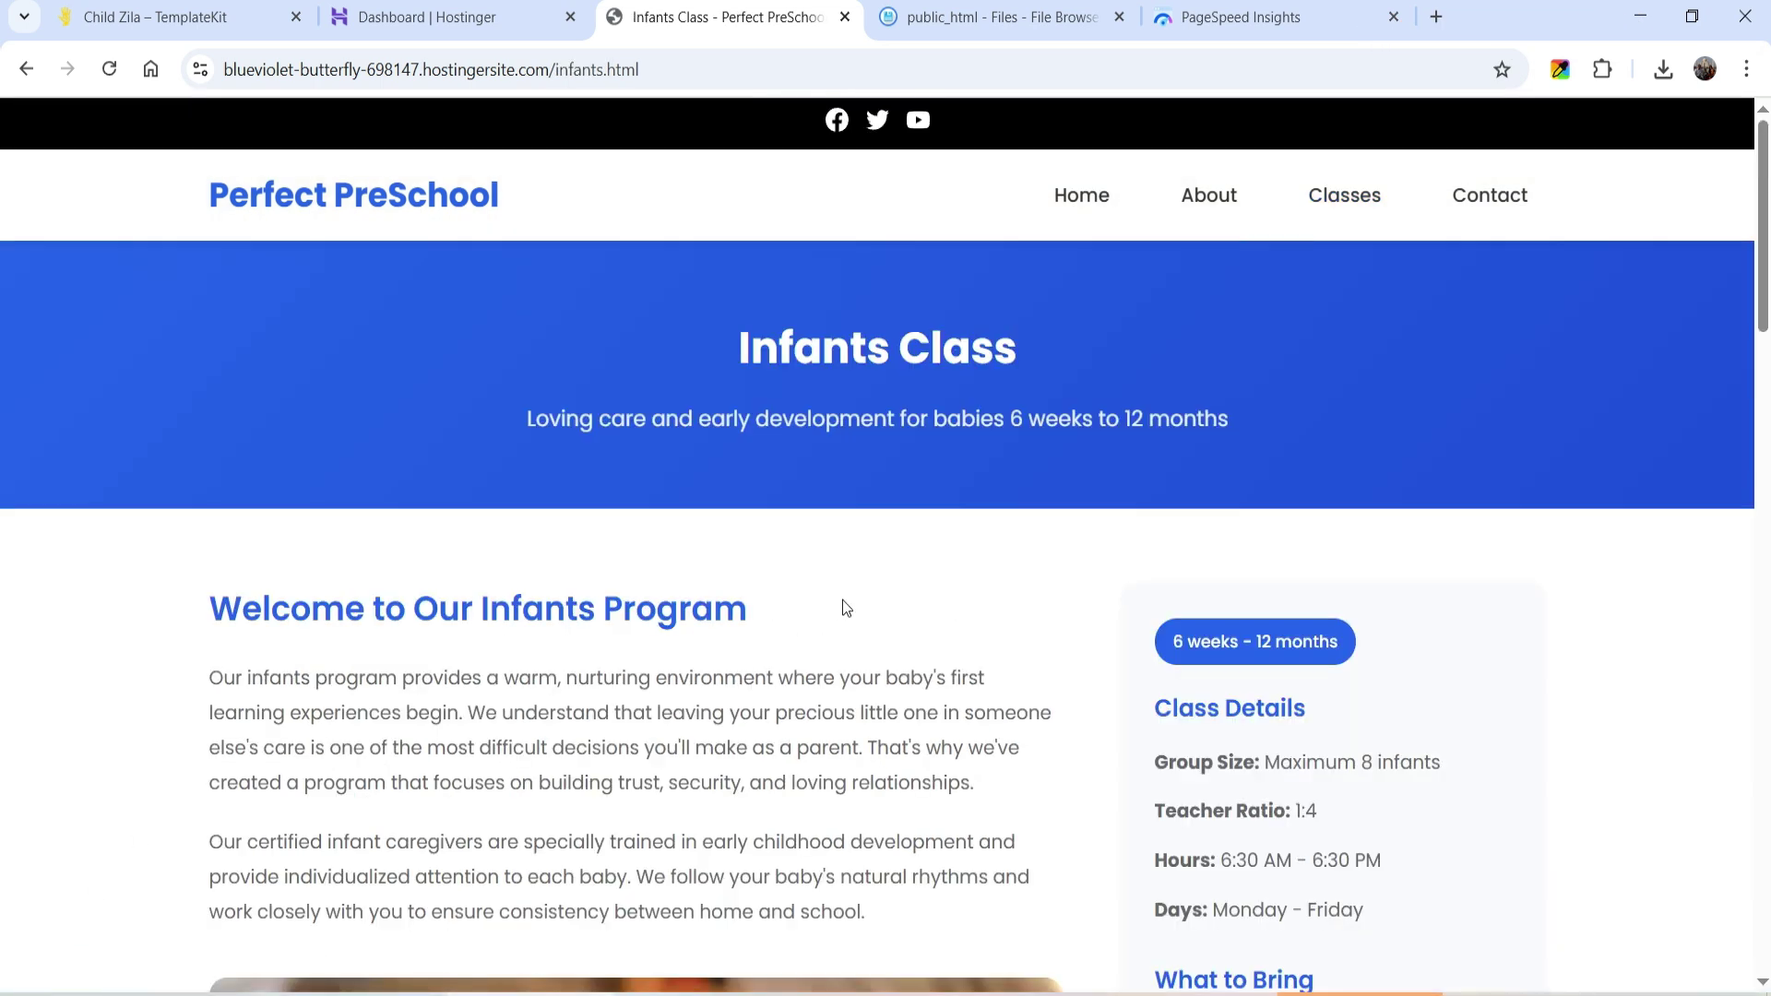
scroll(784, 602, down, 1)
scroll(747, 600, down, 20)
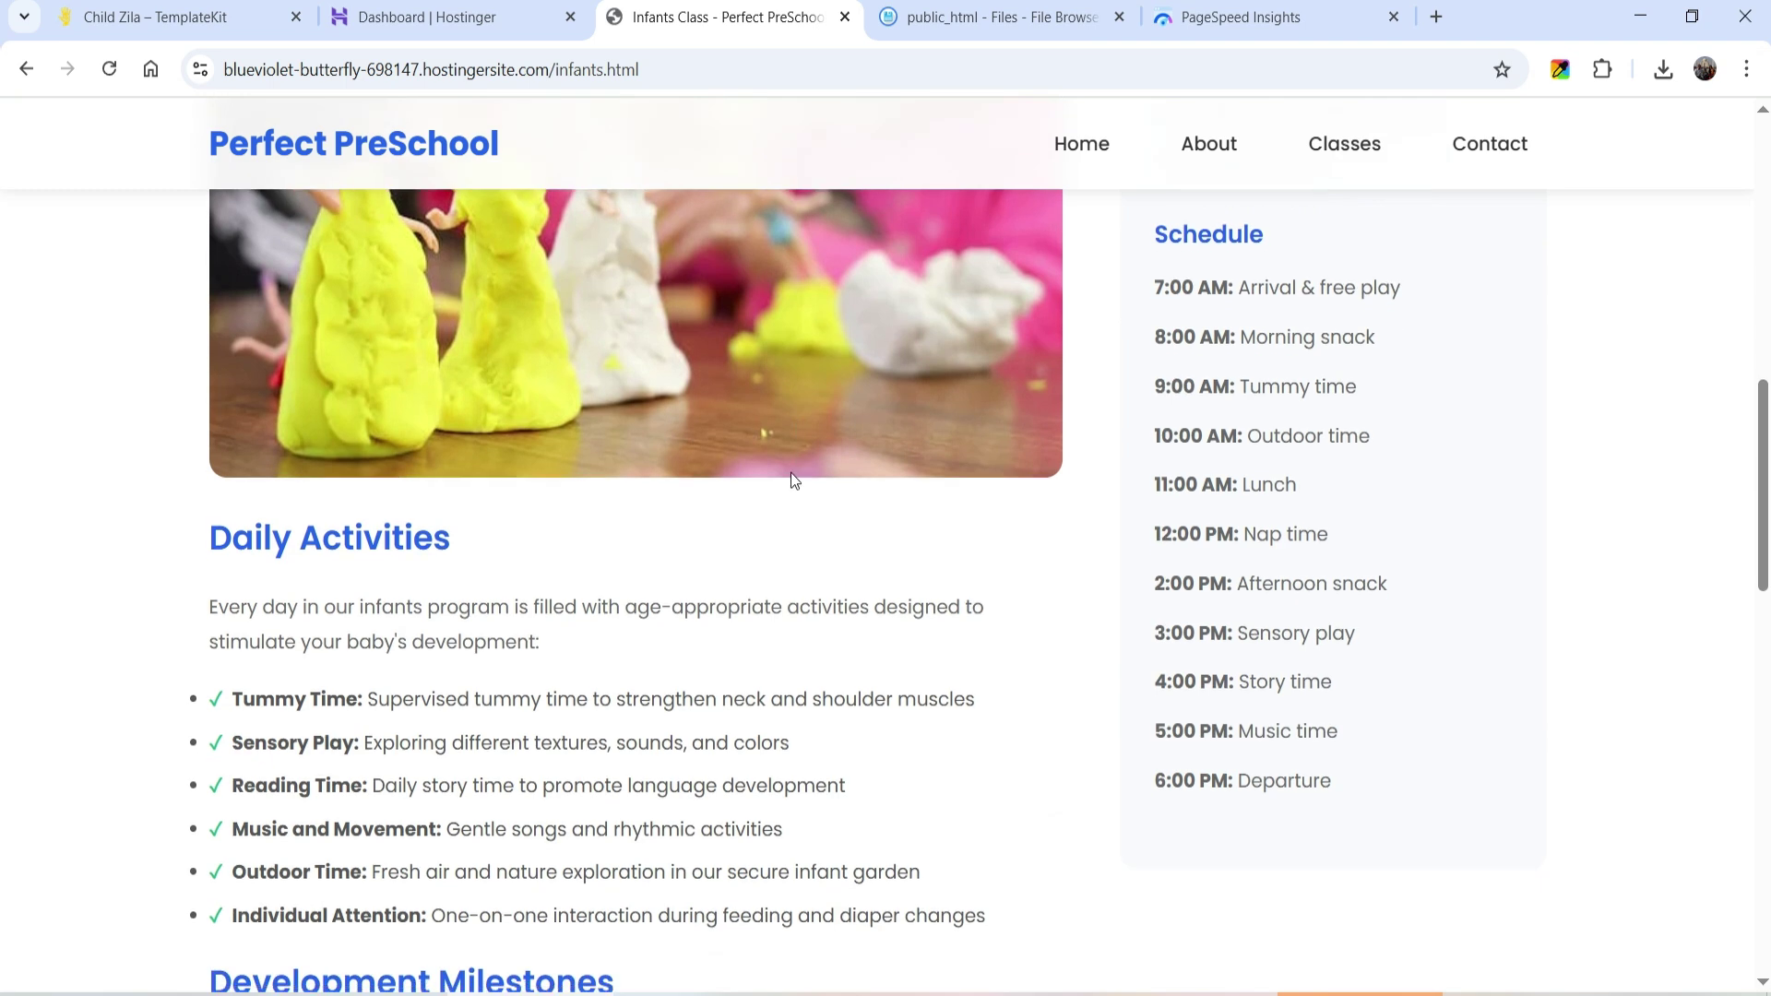
scroll(788, 474, down, 4)
scroll(784, 479, up, 20)
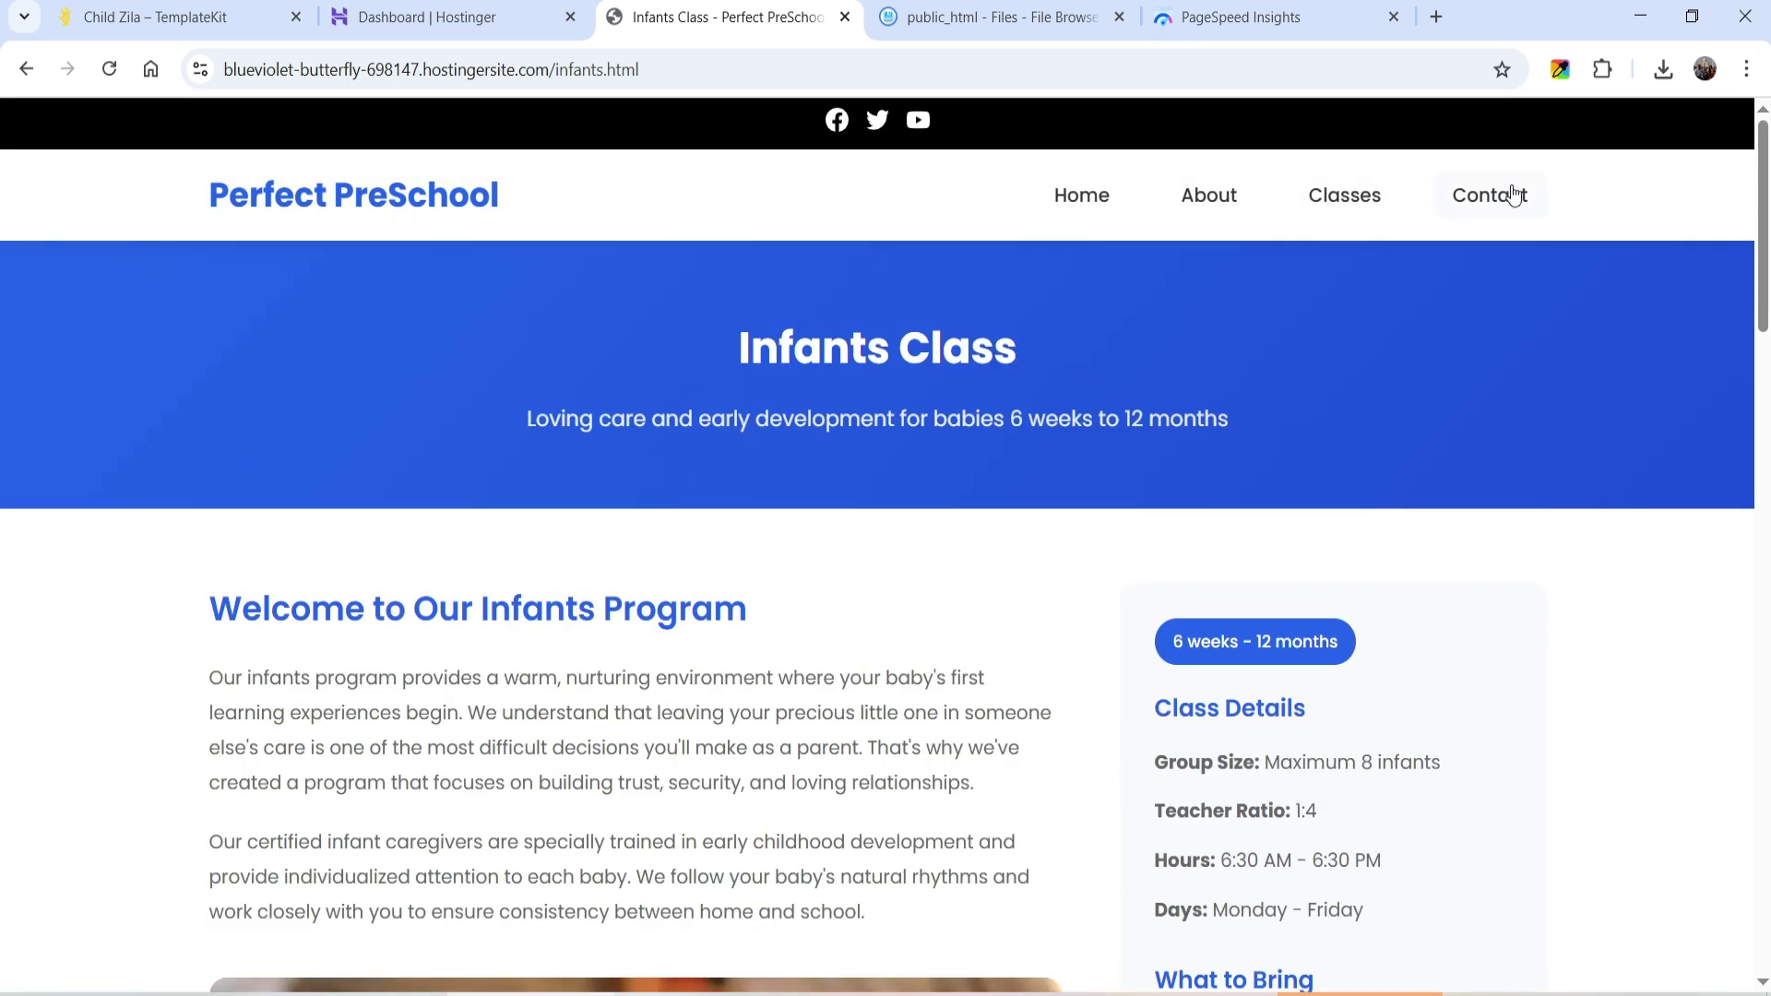
Open the Contact page, read through its content, and go back to the Classes page.
click(1512, 194)
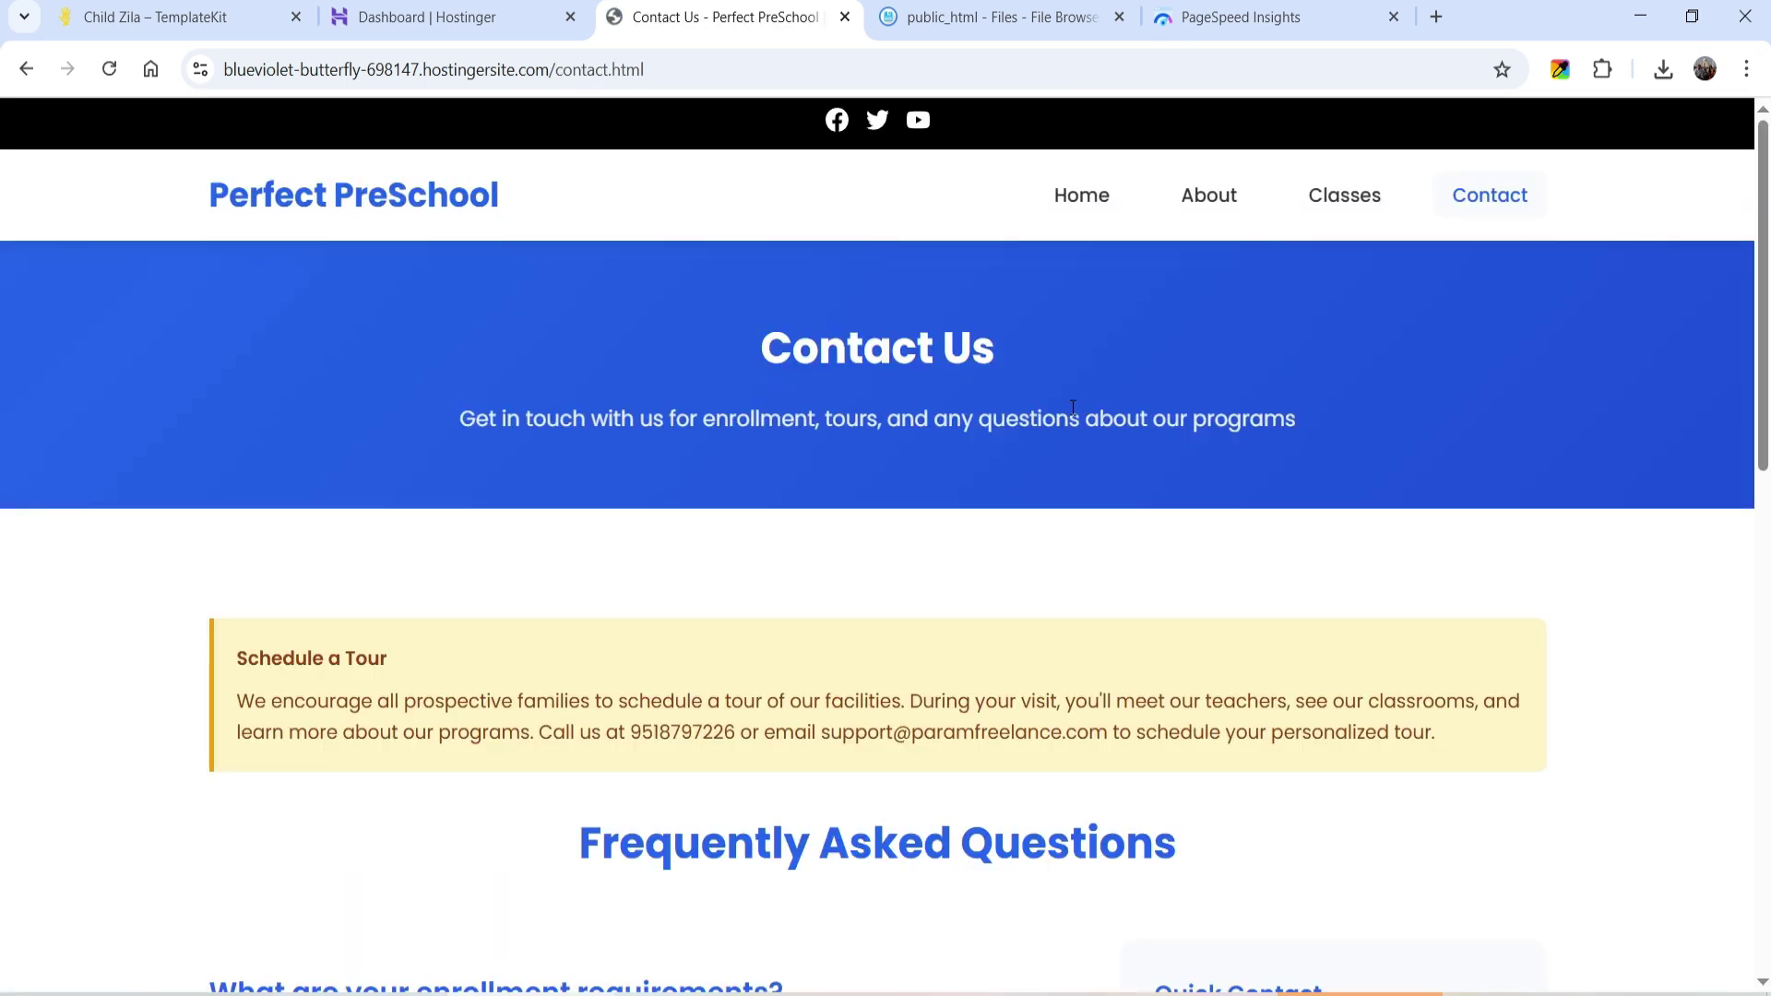
scroll(1556, 455, down, 3)
scroll(1549, 454, down, 6)
scroll(1494, 455, up, 12)
click(1360, 199)
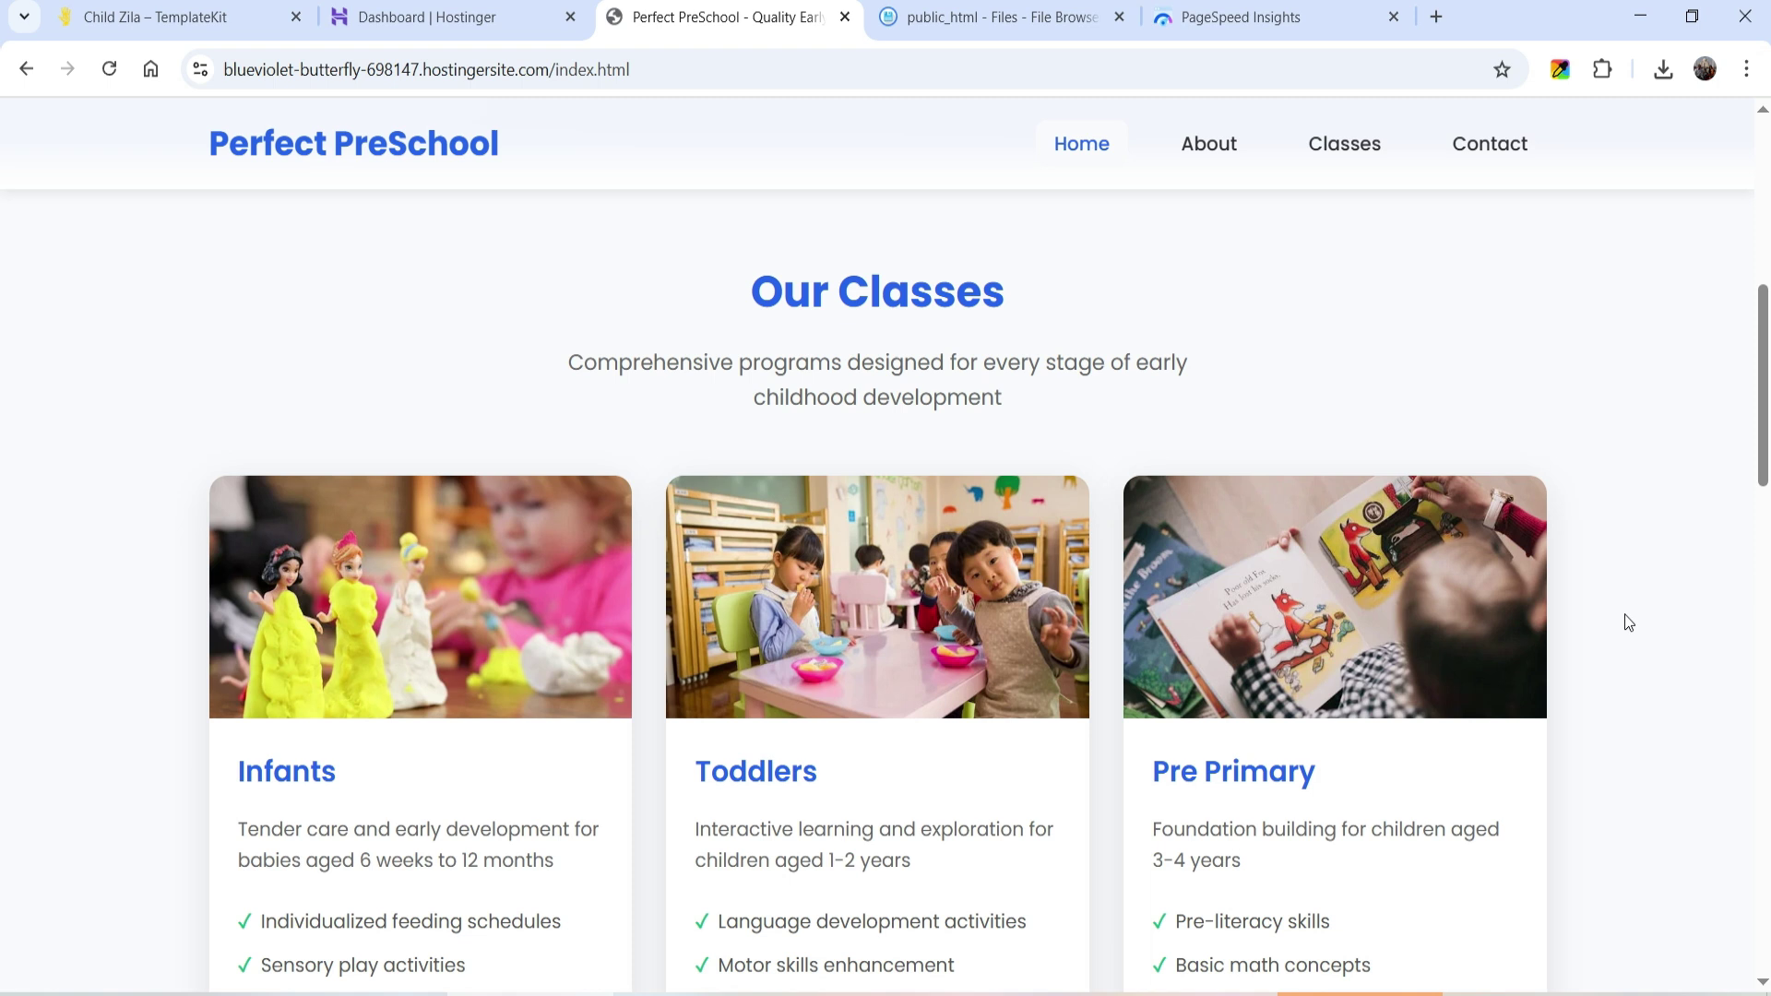
Check the website project's preview in Bolt, return to the live site and open its About page.
key(alt+Tab)
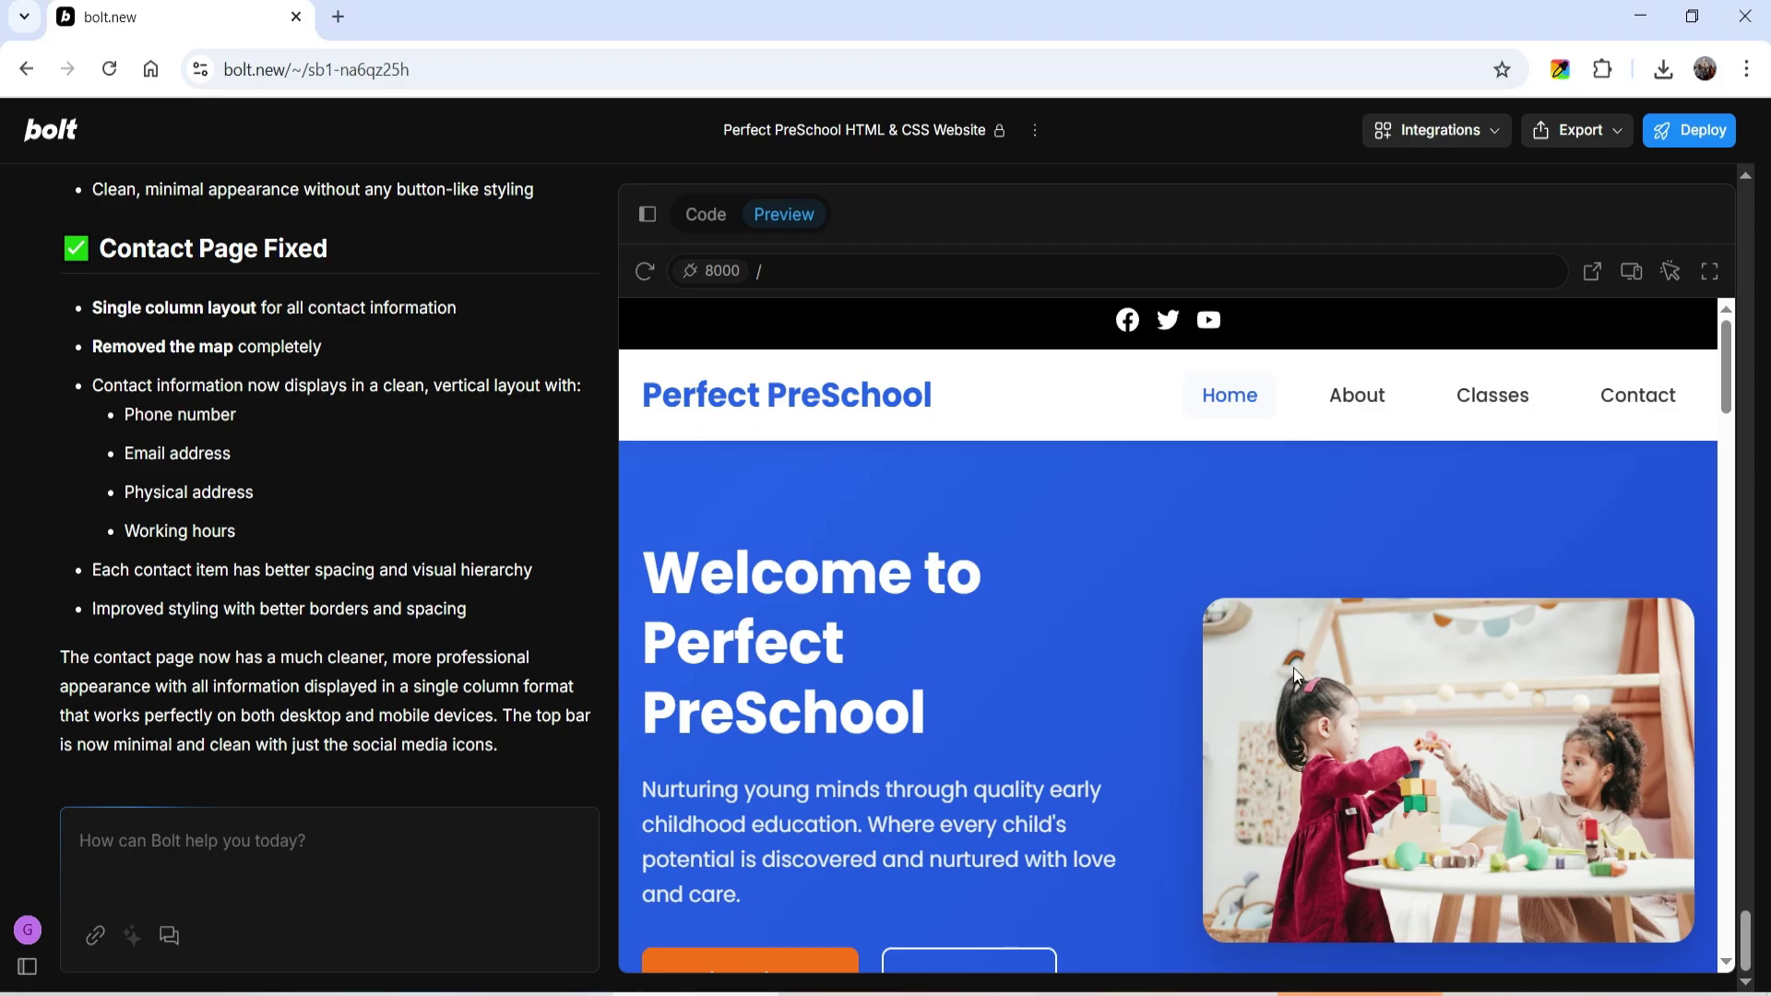
key(alt+Tab)
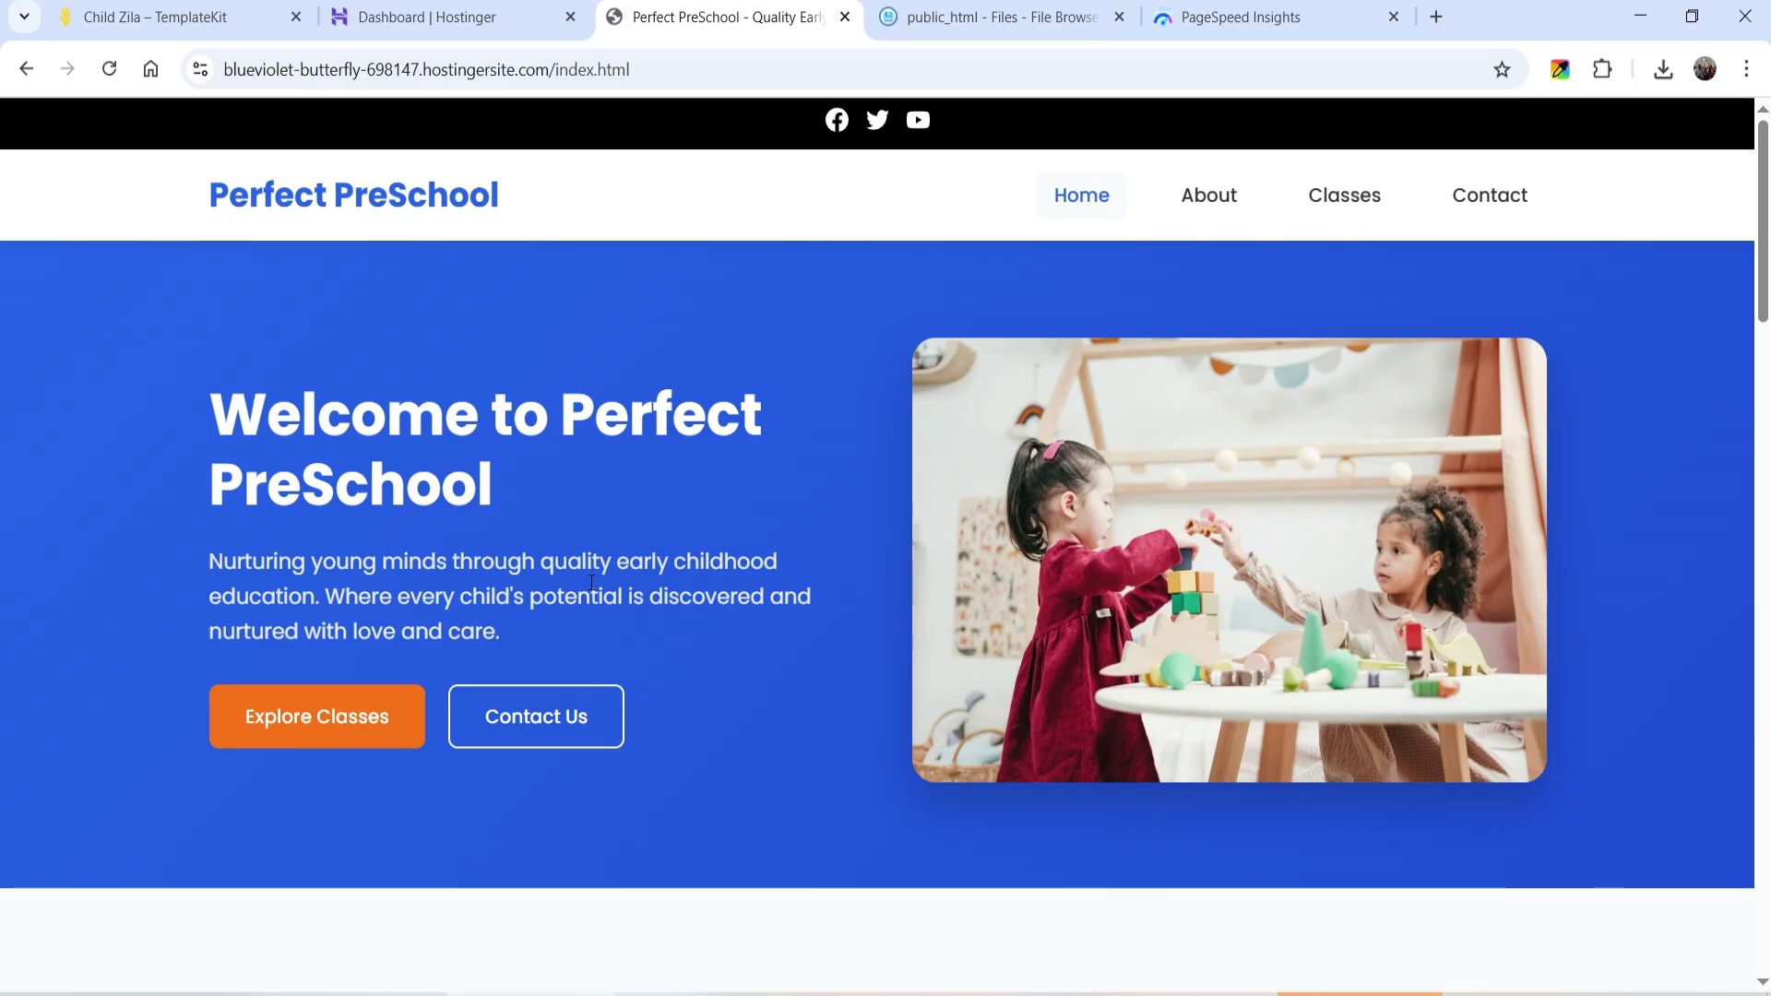
click(1205, 199)
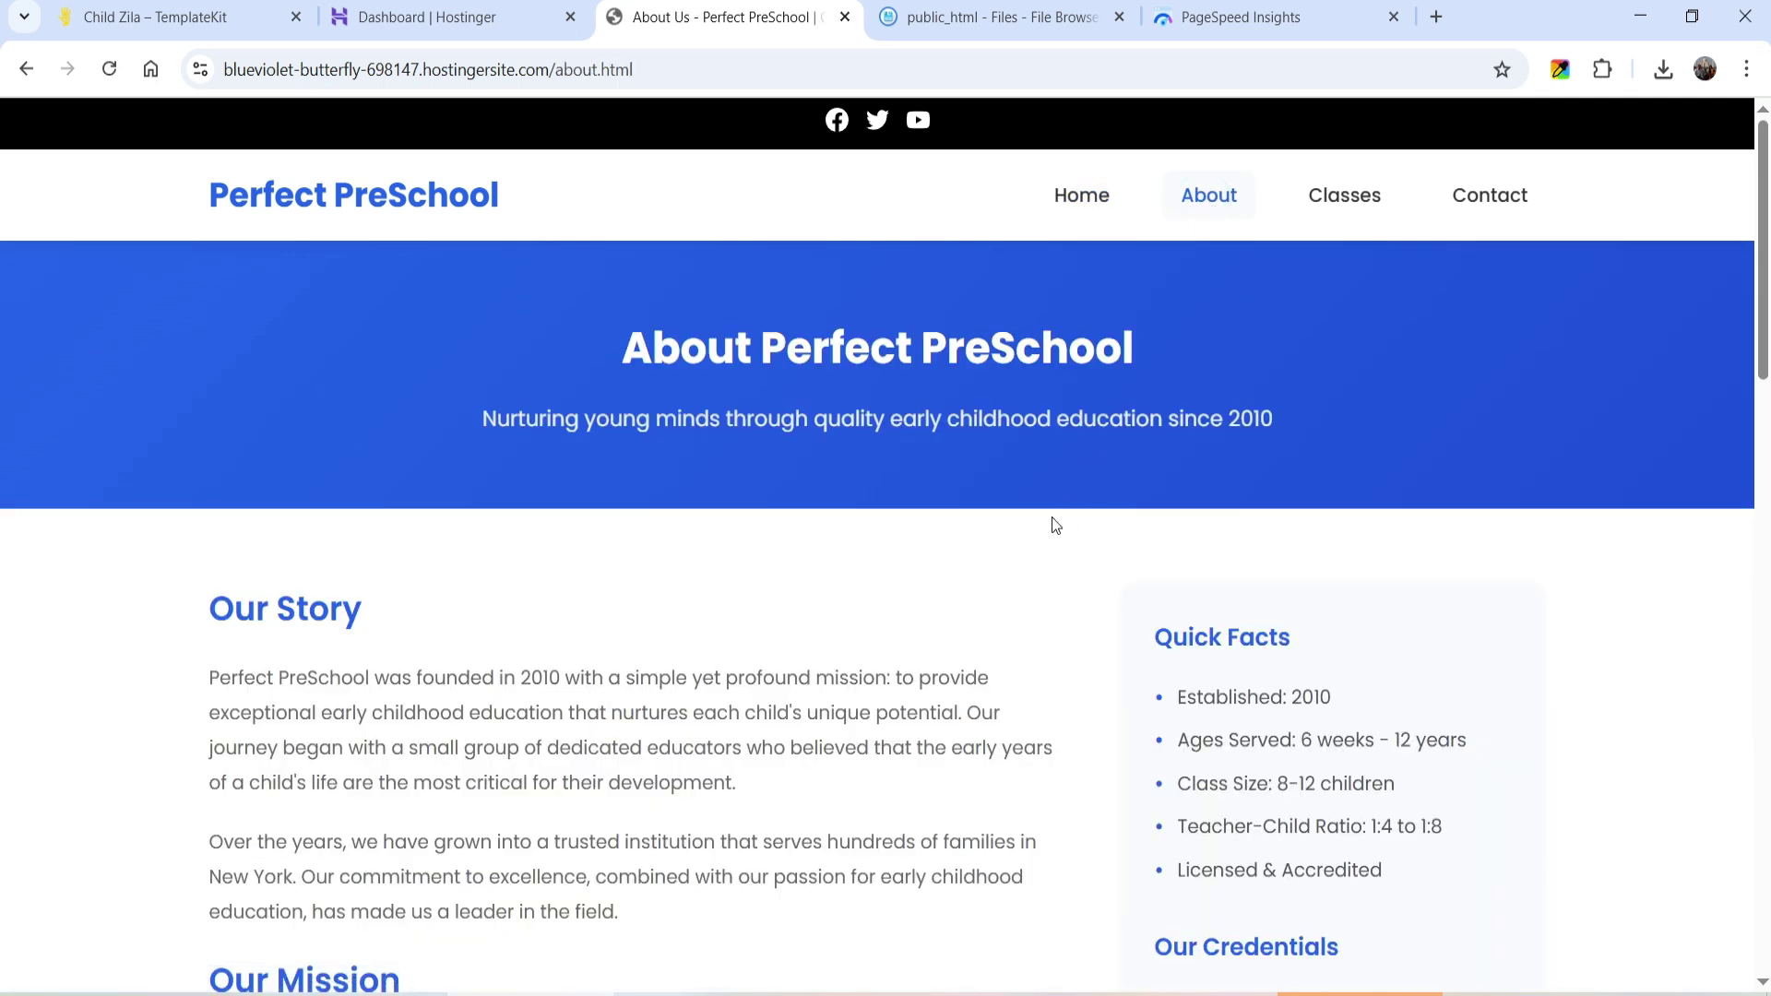
Open the Pre Primary class page from the Classes page and review it down to the footer.
click(1339, 198)
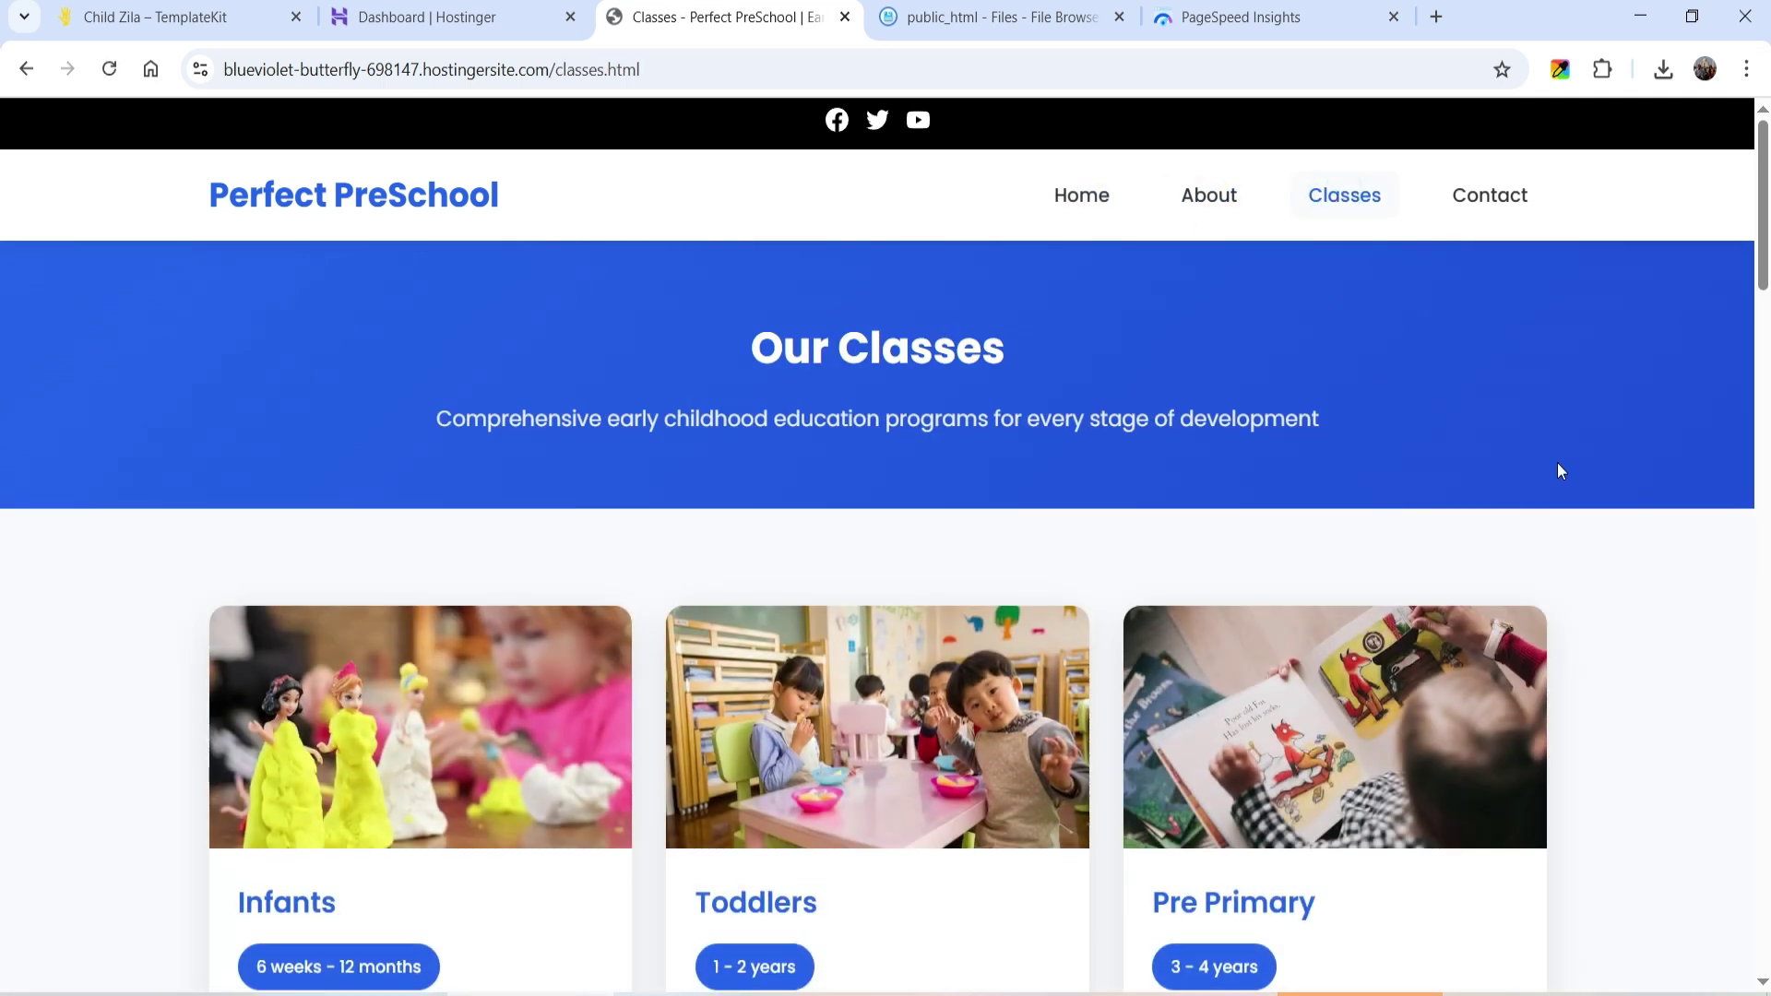
scroll(1621, 605, down, 7)
click(1239, 775)
scroll(659, 560, down, 5)
scroll(660, 581, down, 15)
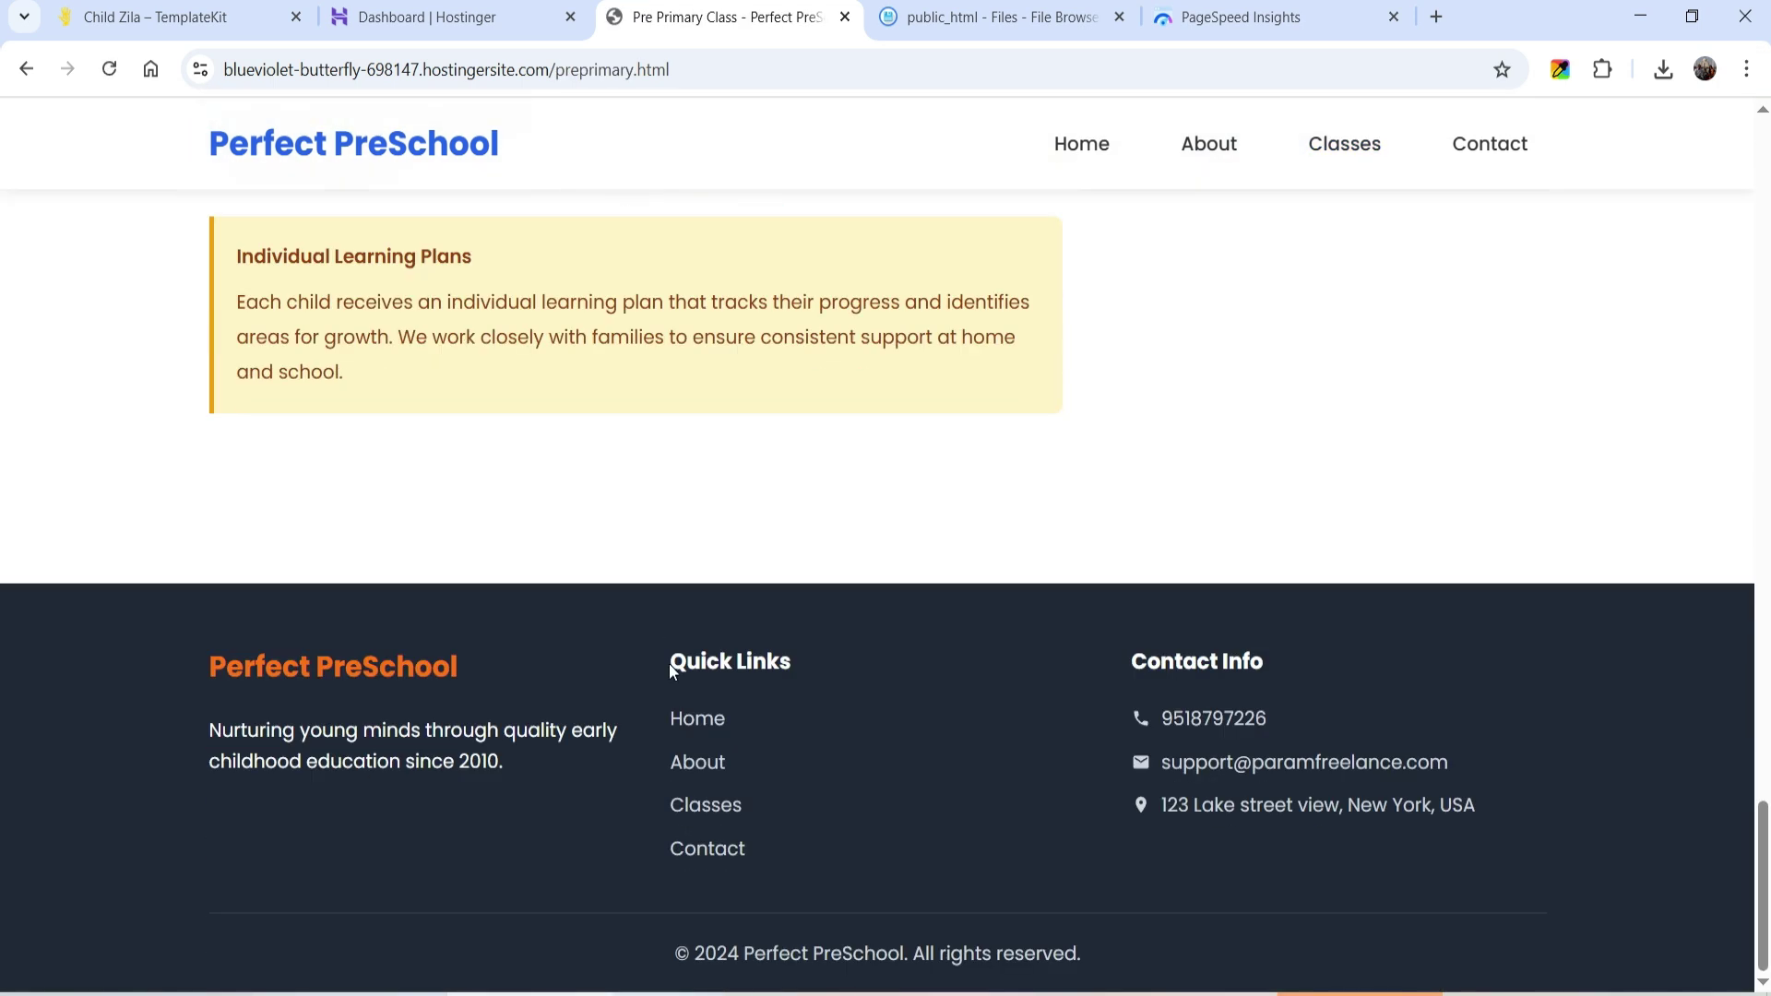
Follow the footer link to the home page and open Contact Us from the hero section.
click(697, 719)
click(539, 719)
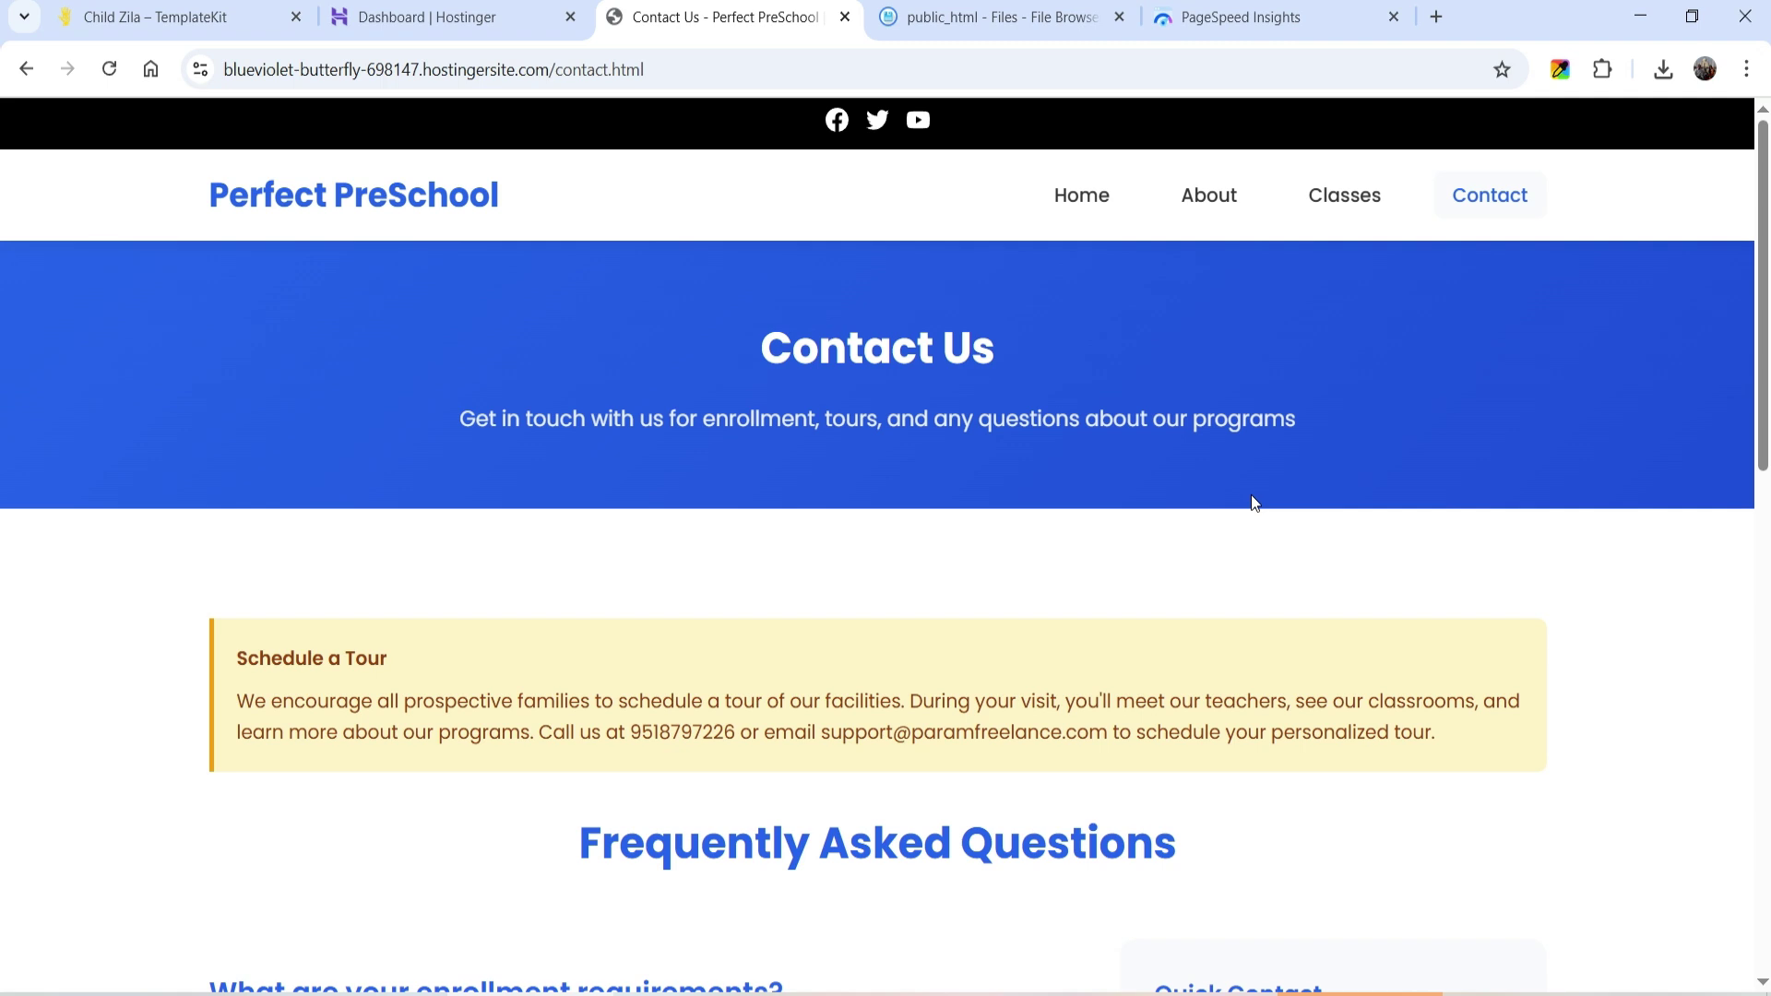
View the site's desktop PageSpeed Insights report and switch to Bolt.
click(1227, 19)
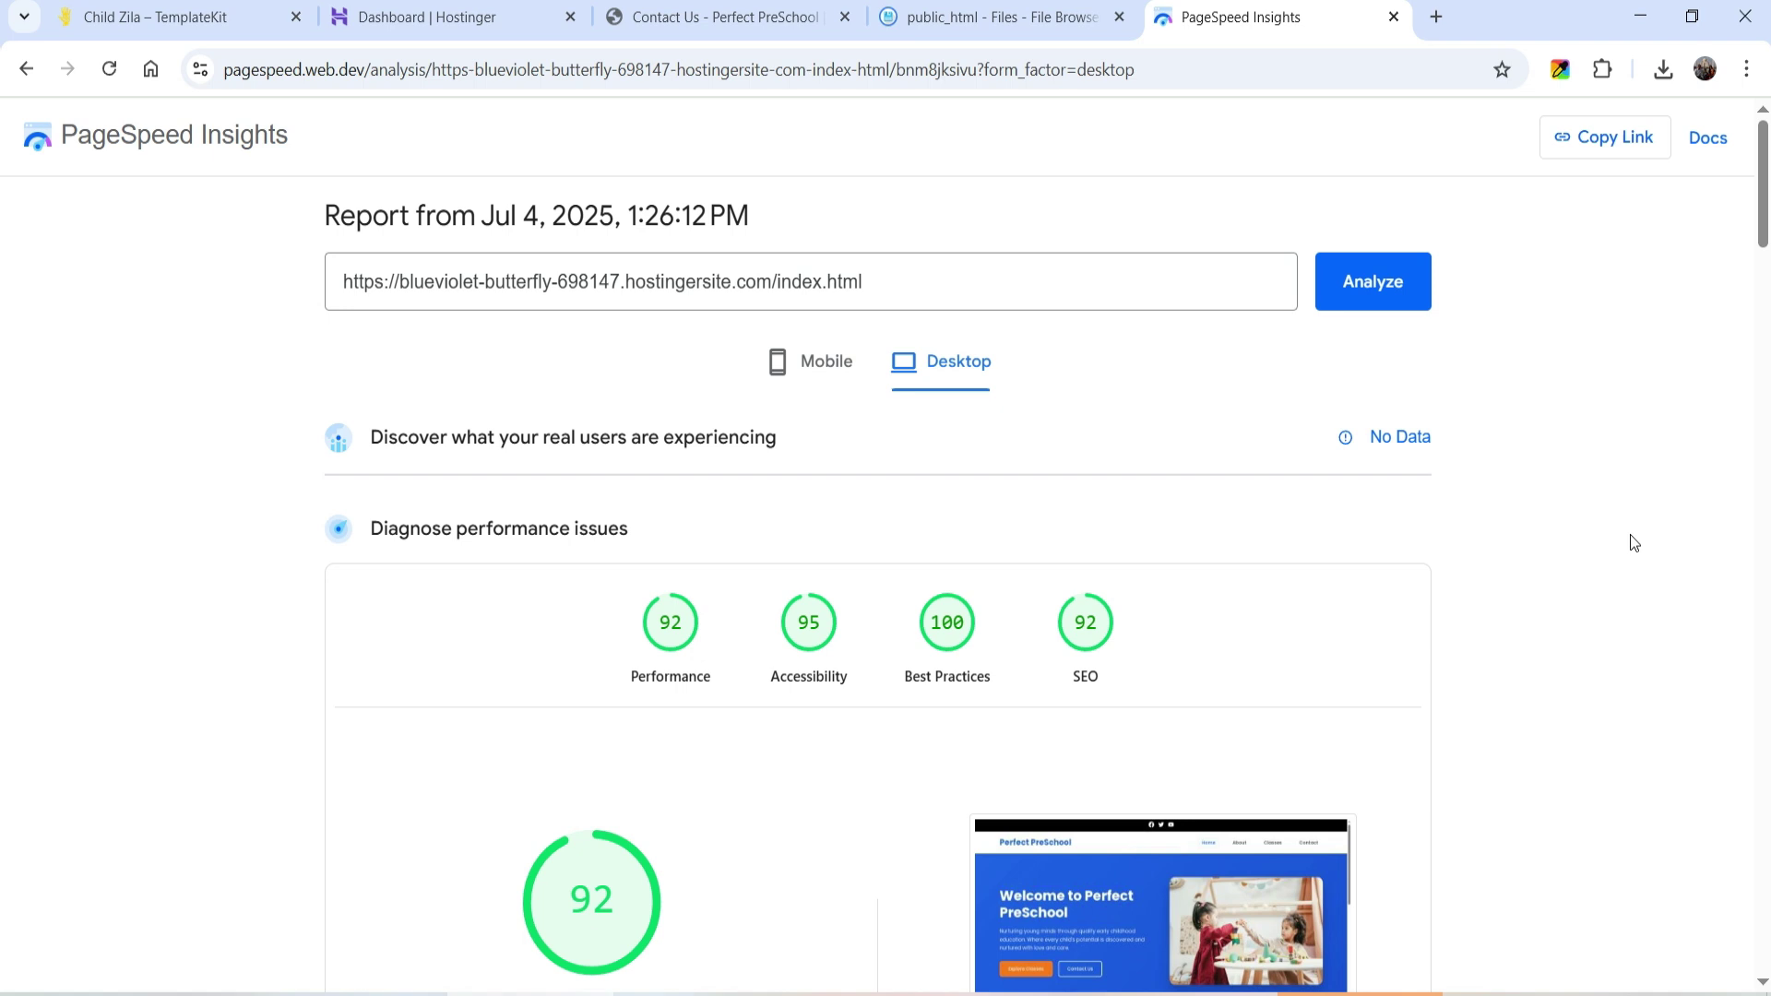
key(alt+Tab)
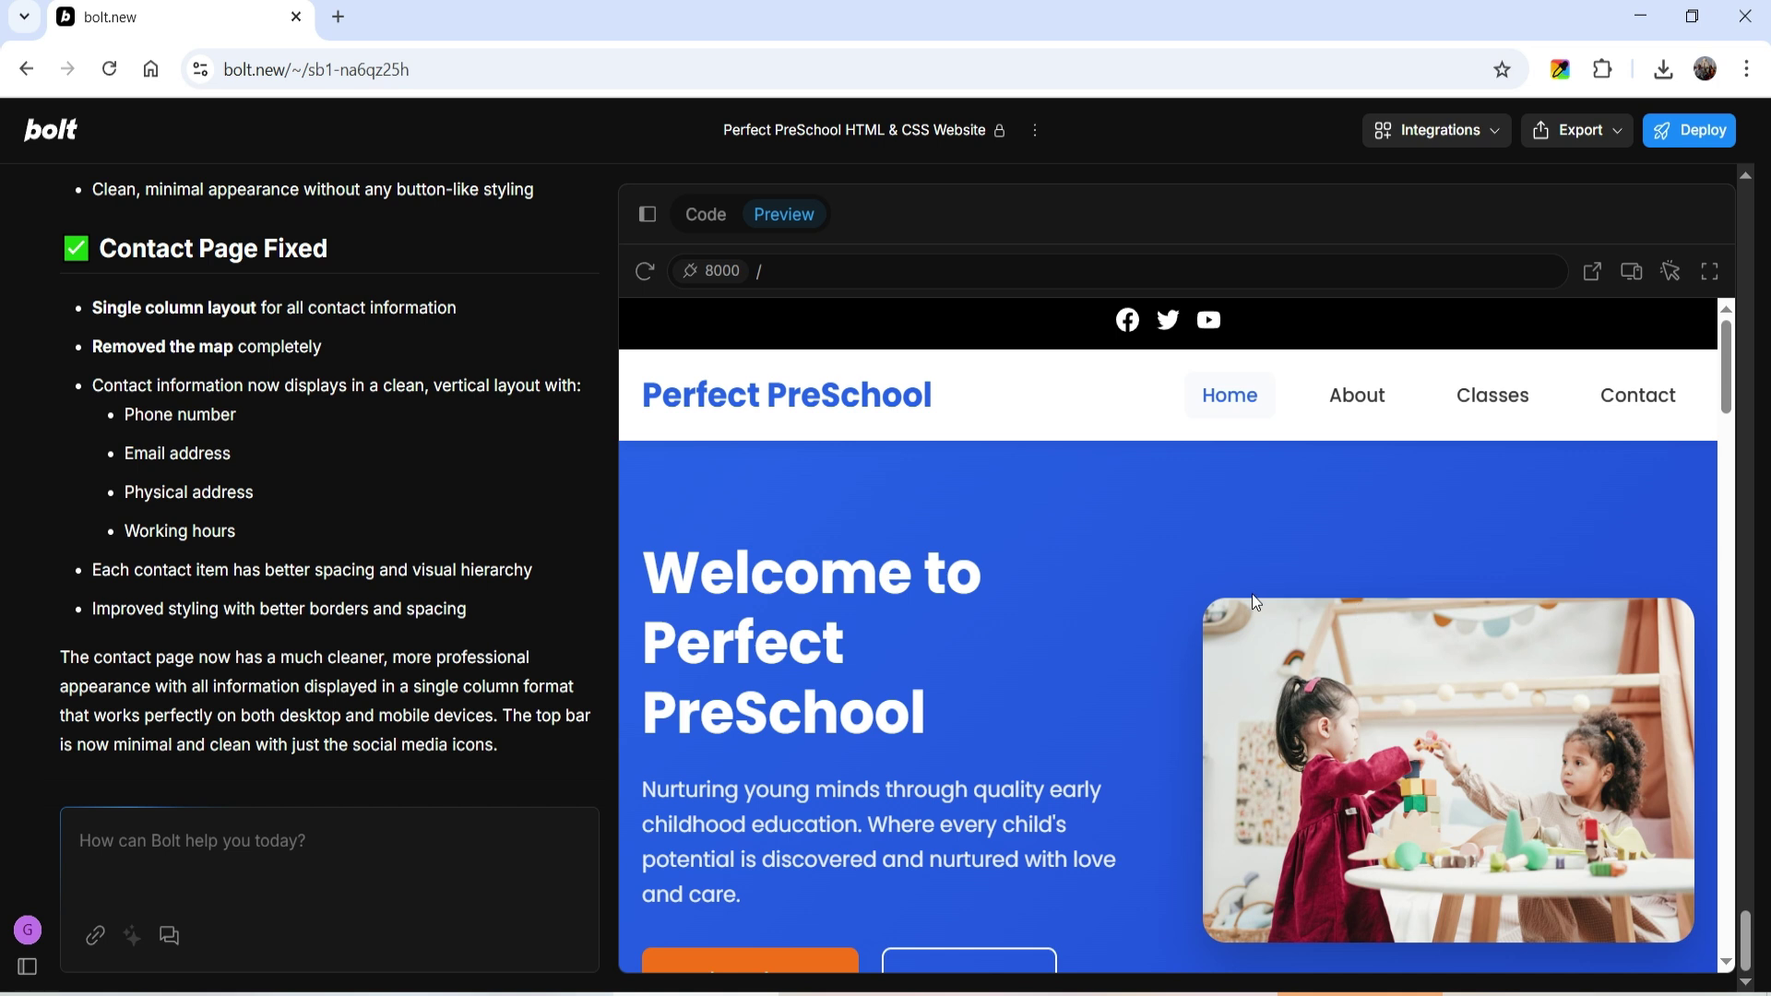
key(alt+Tab)
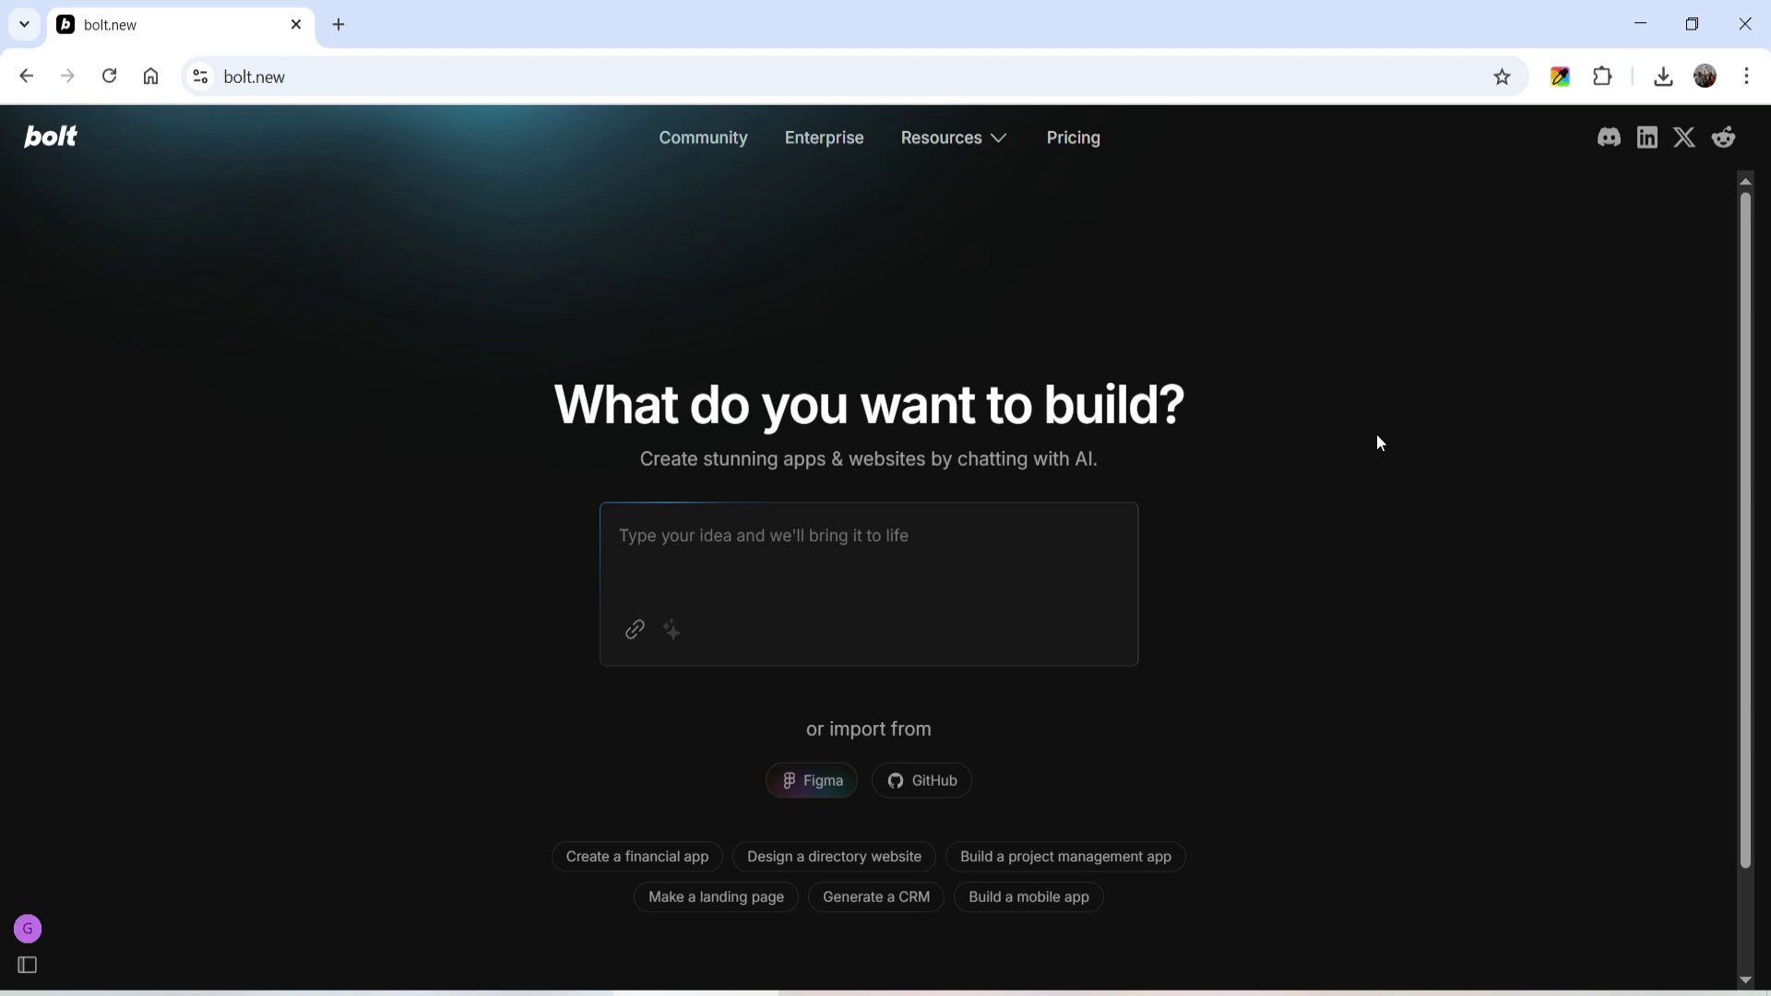
Switch to the doc-preschool prompt in Notepad and highlight the HTML & CSS requirement in its first line.
key(alt+Tab)
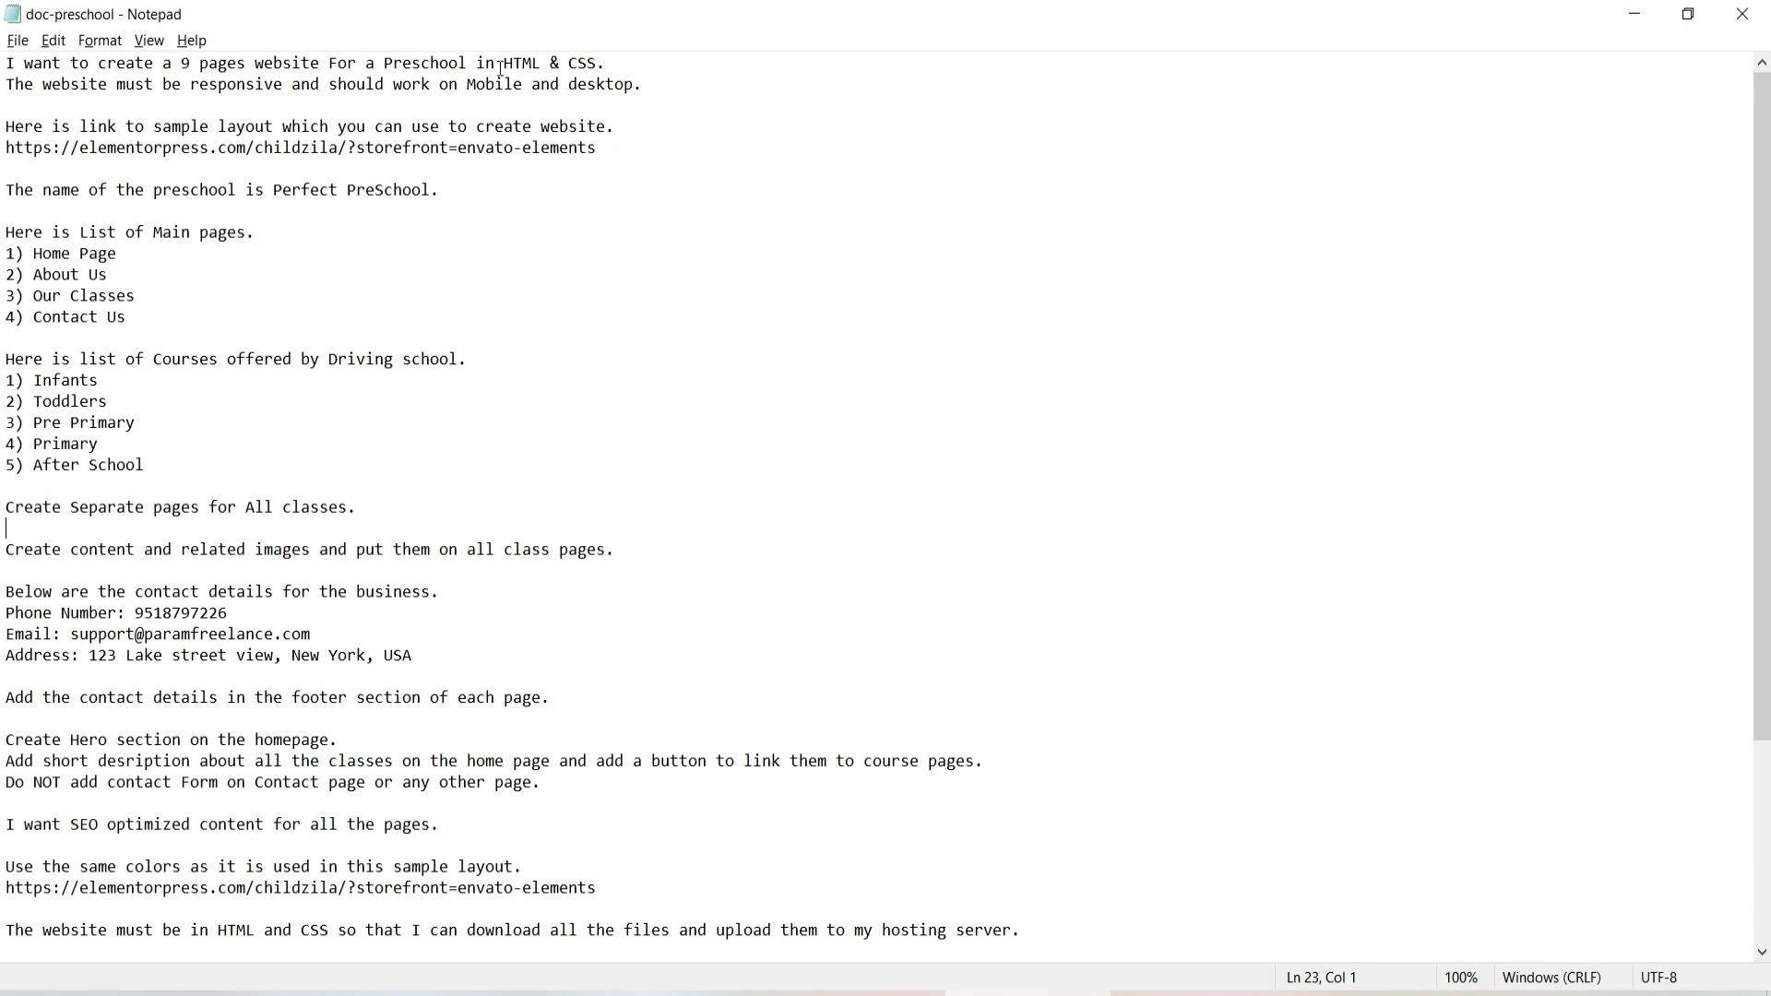
drag(499, 70, 604, 66)
click(783, 113)
Switch to the Child Zila sample layout in Chrome and examine the sections of its home page.
key(alt+Tab)
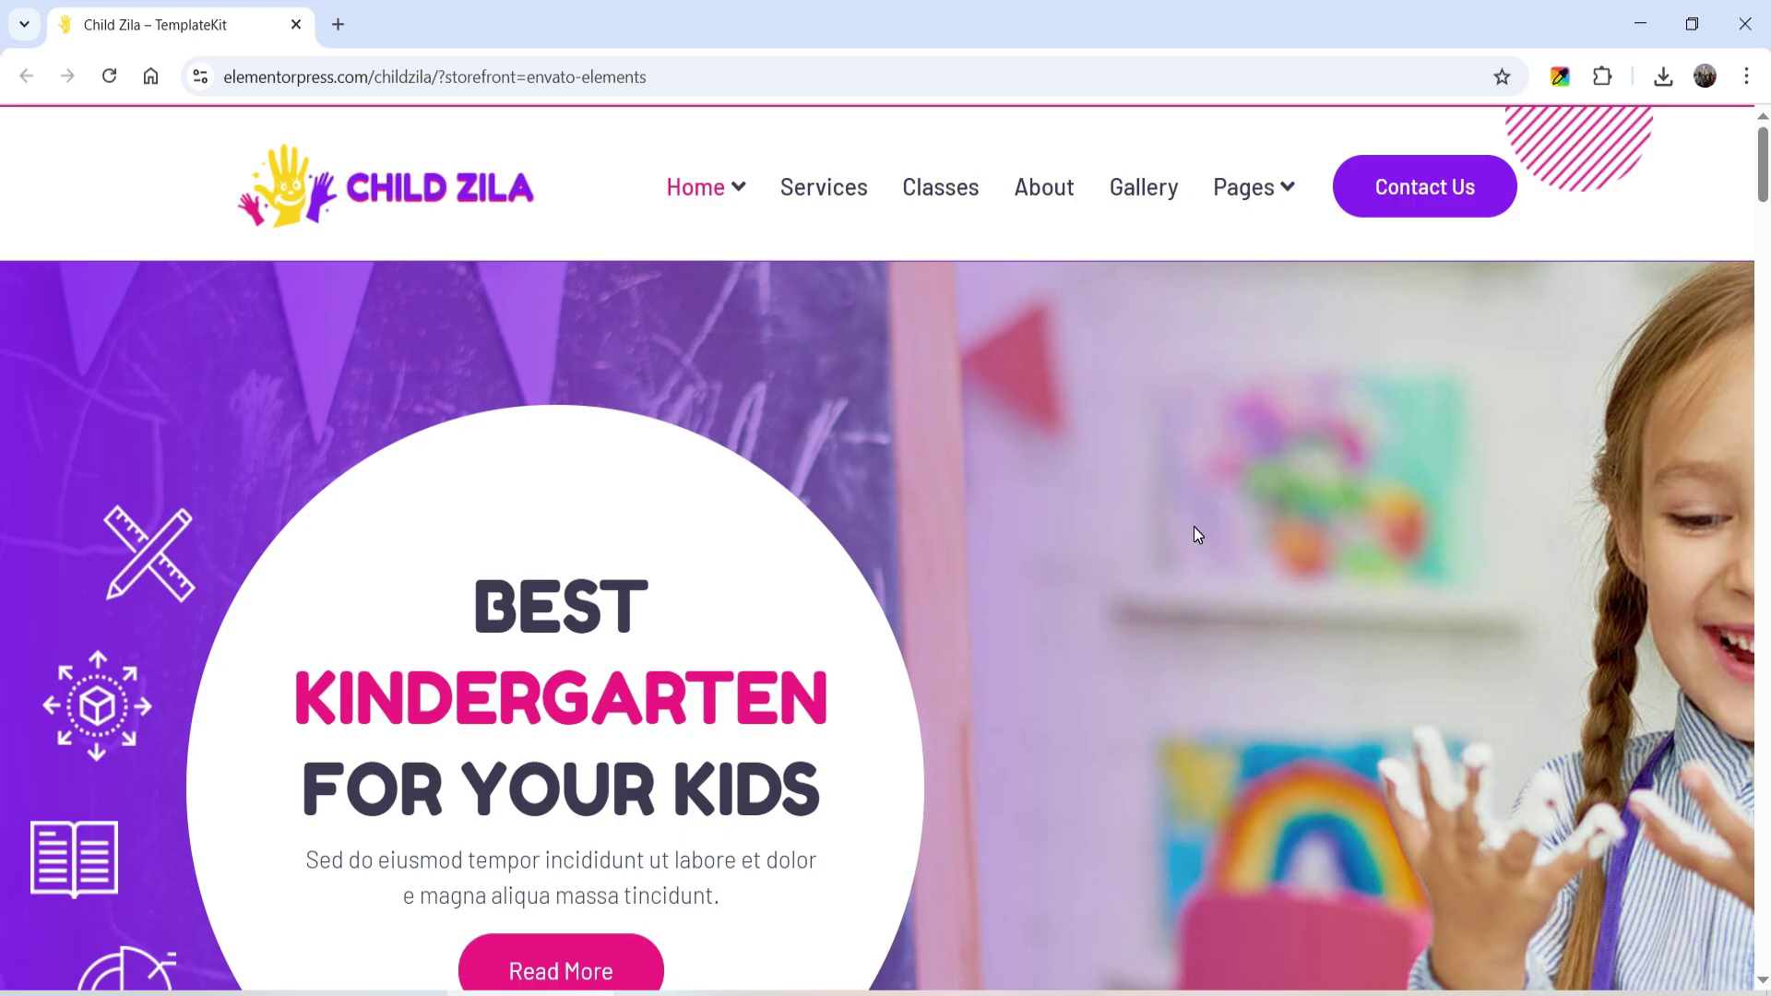
scroll(1218, 522, down, 10)
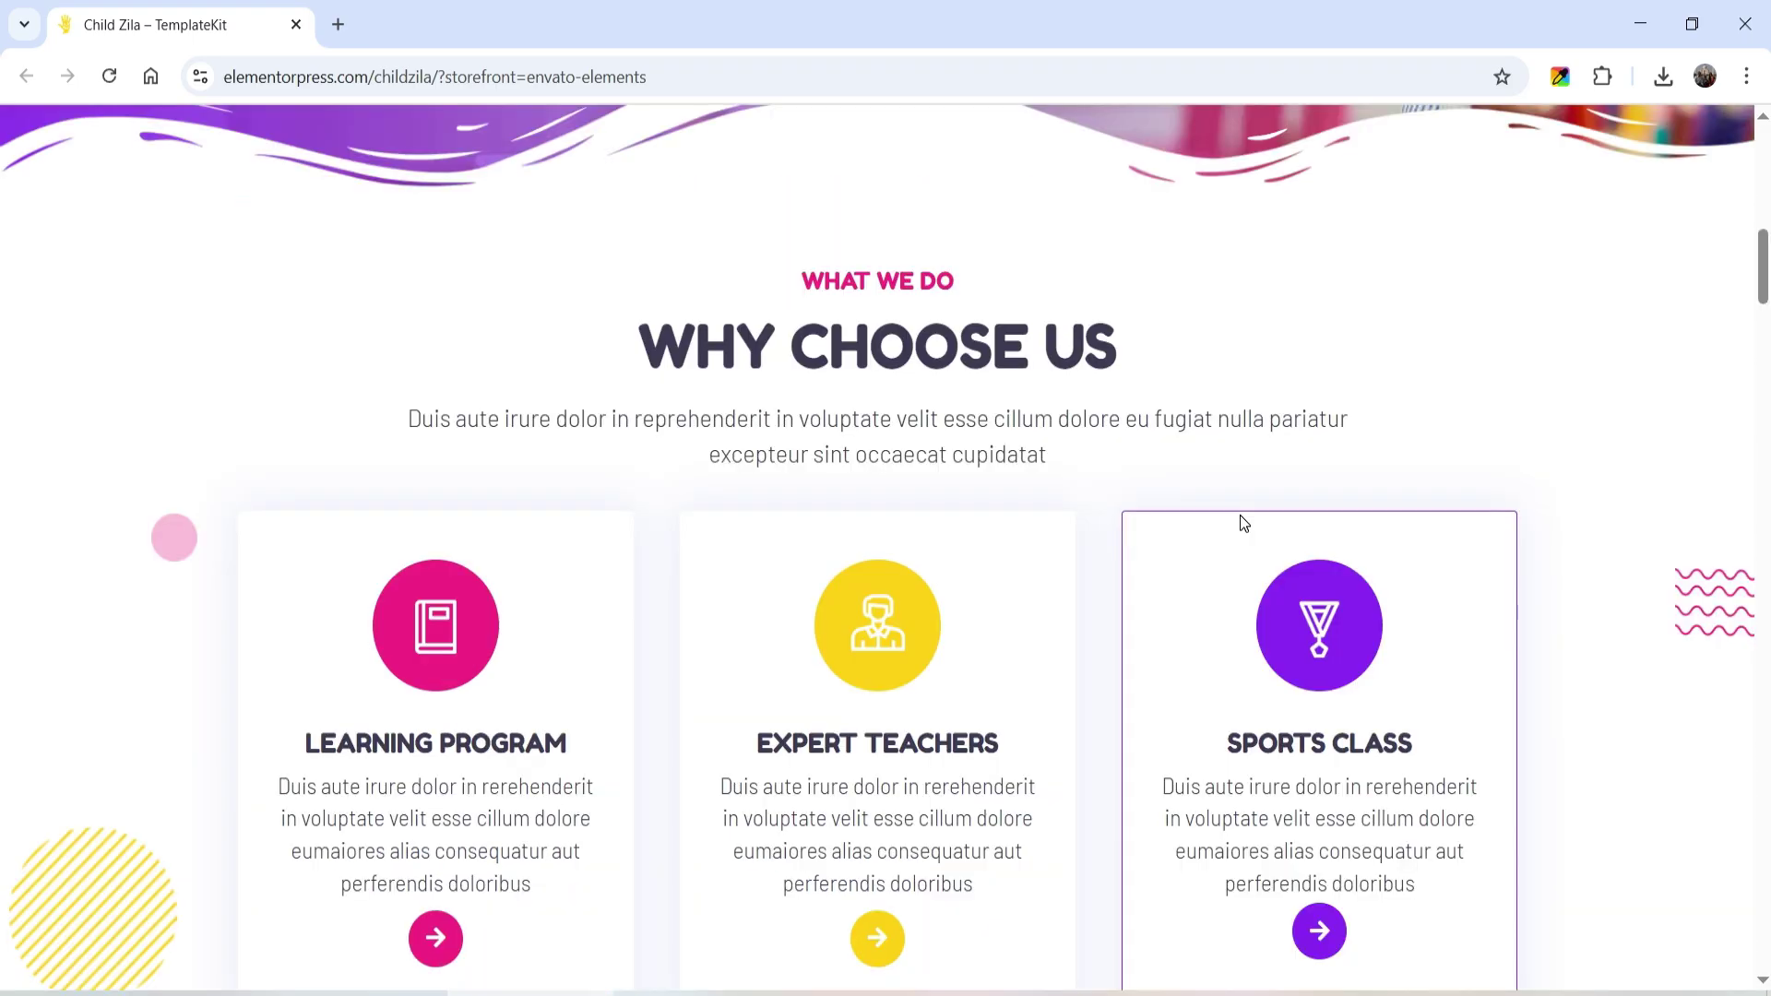
scroll(1245, 534, down, 6)
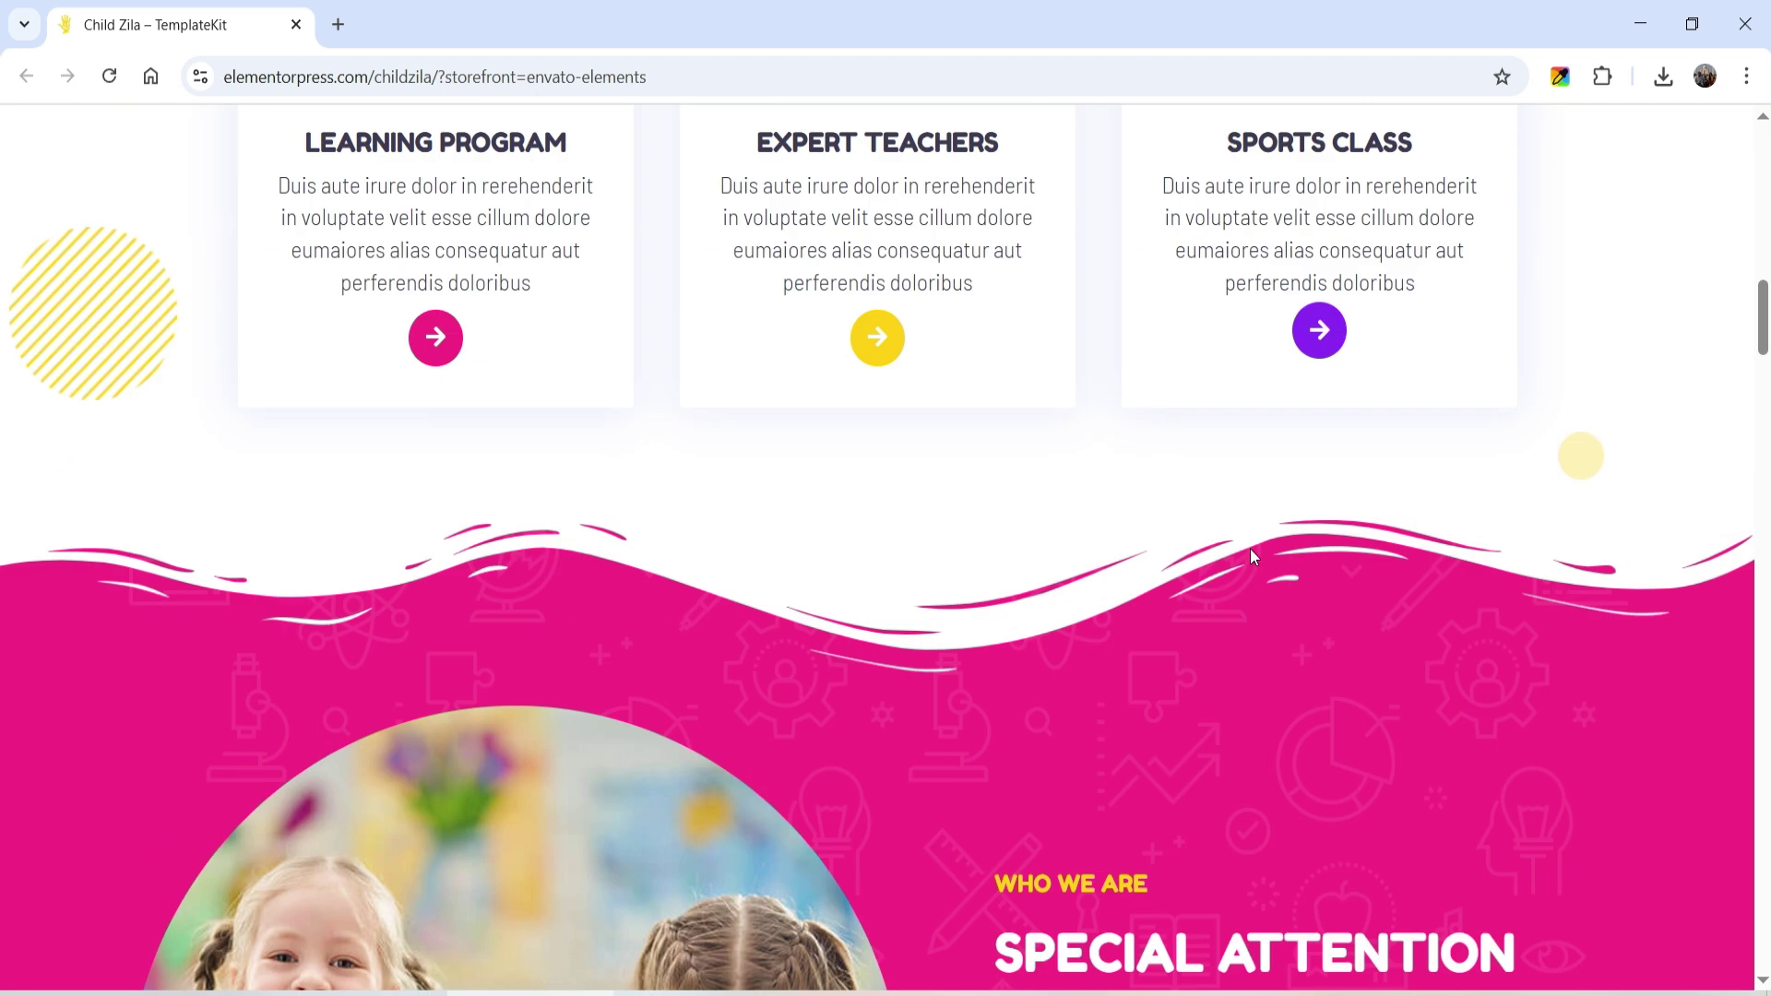
scroll(1245, 558, down, 12)
scroll(1229, 597, down, 5)
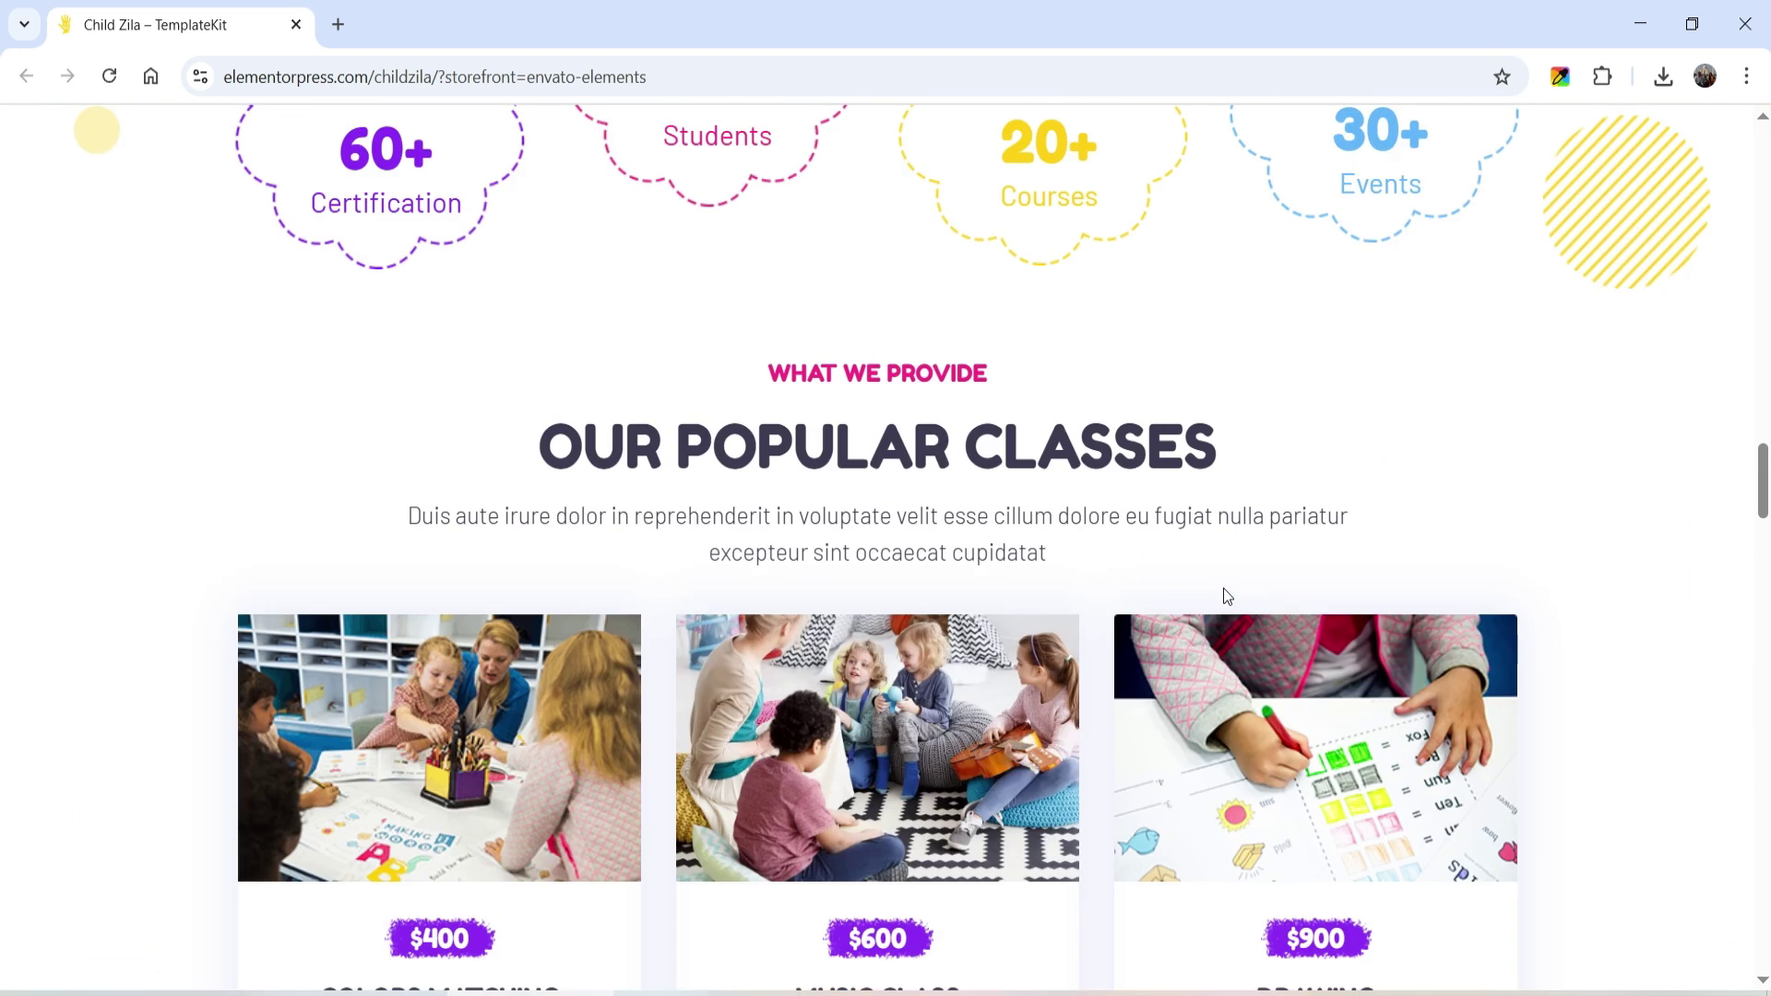
scroll(1228, 588, down, 10)
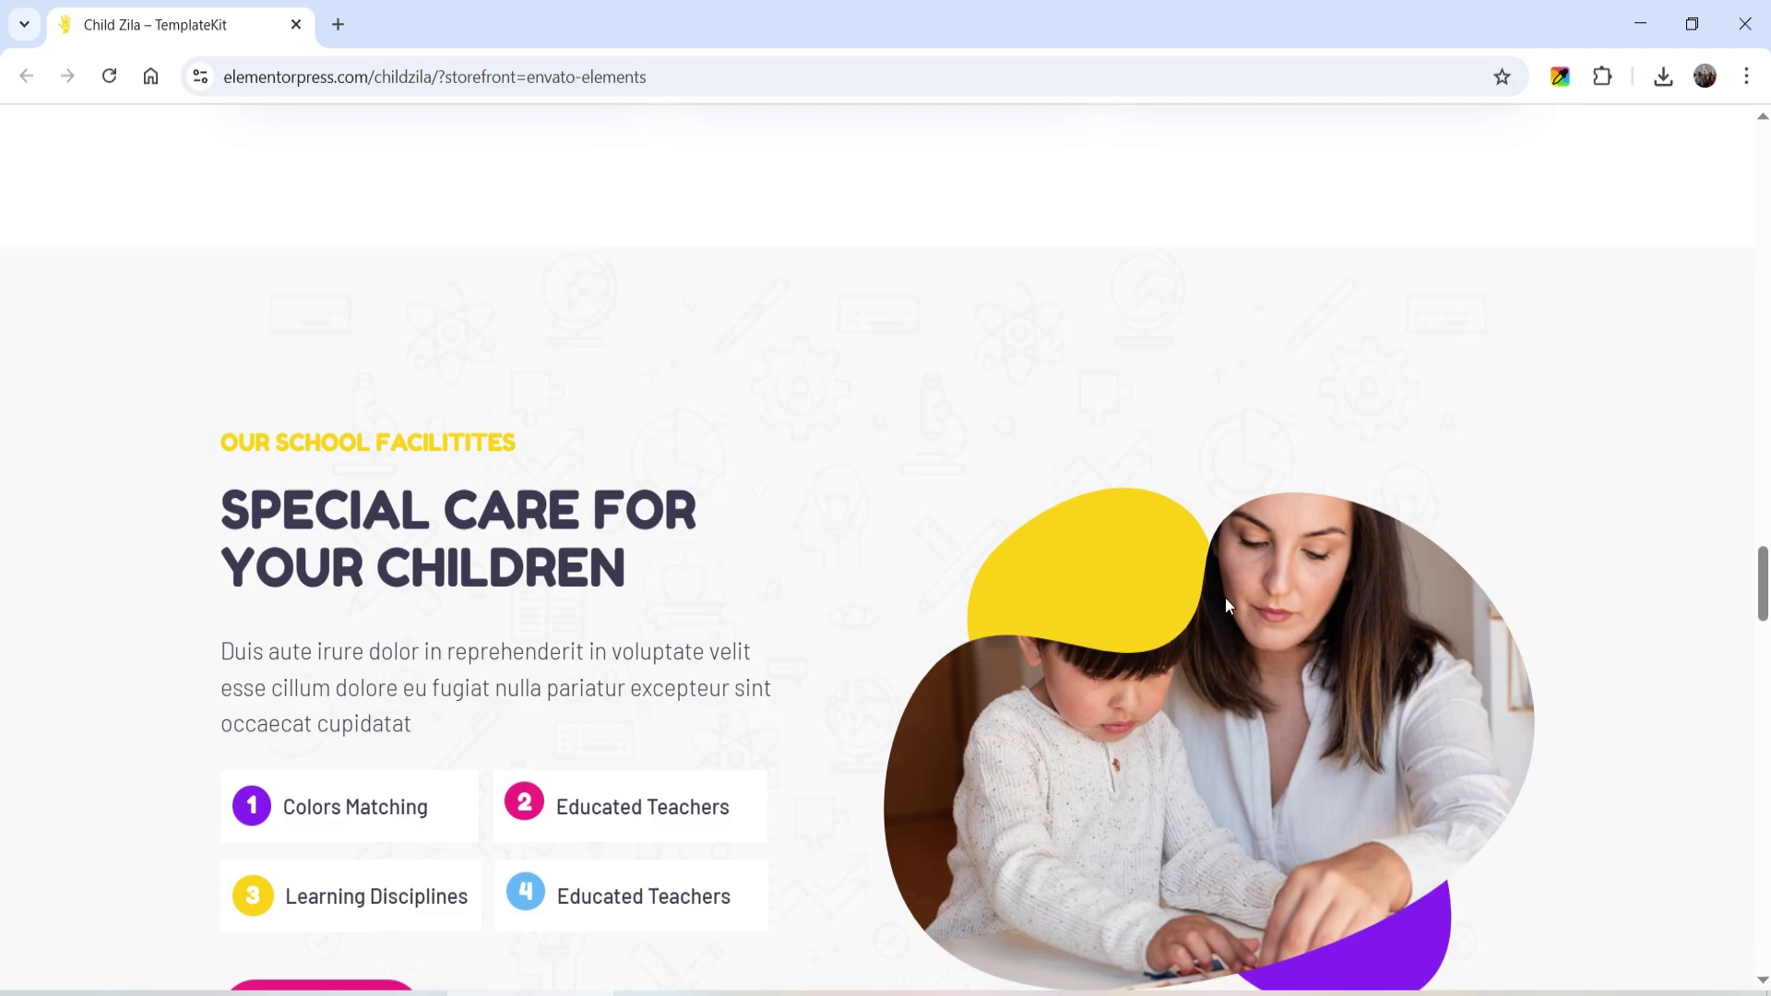
scroll(1225, 597, up, 8)
Return to the Notepad prompt and review the main pages list, the course list and the separate class pages request.
key(alt+Tab)
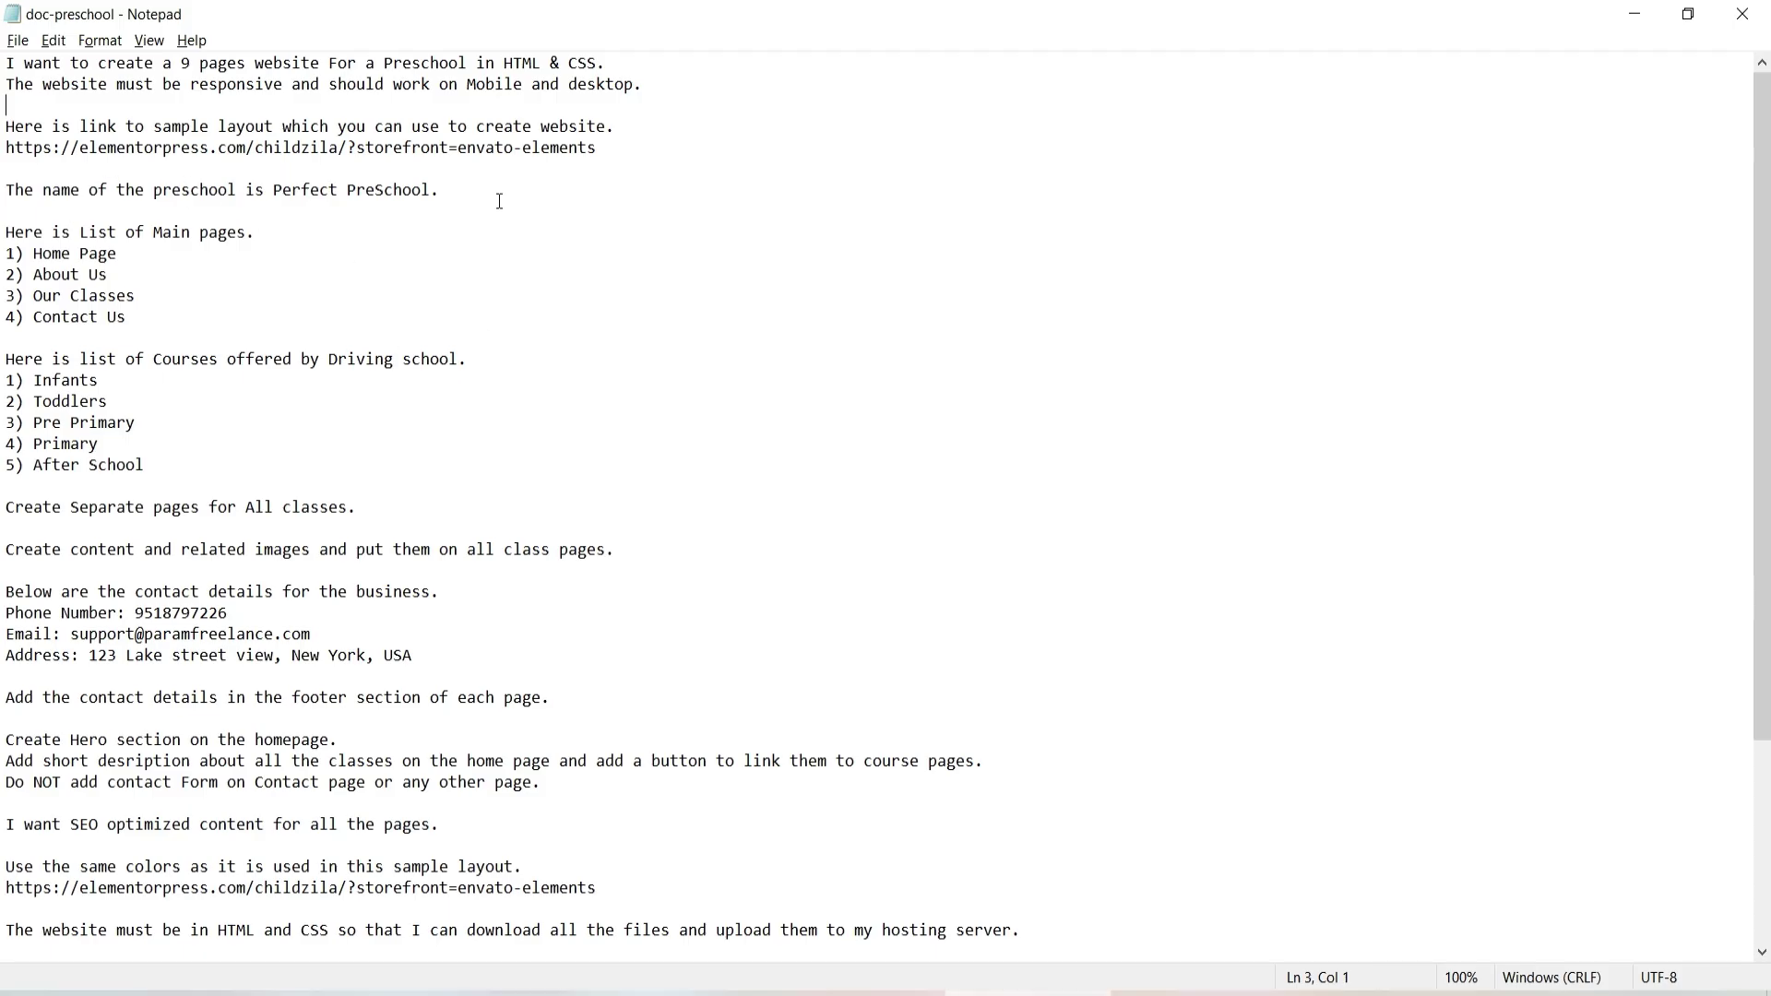
drag(182, 316, 3, 249)
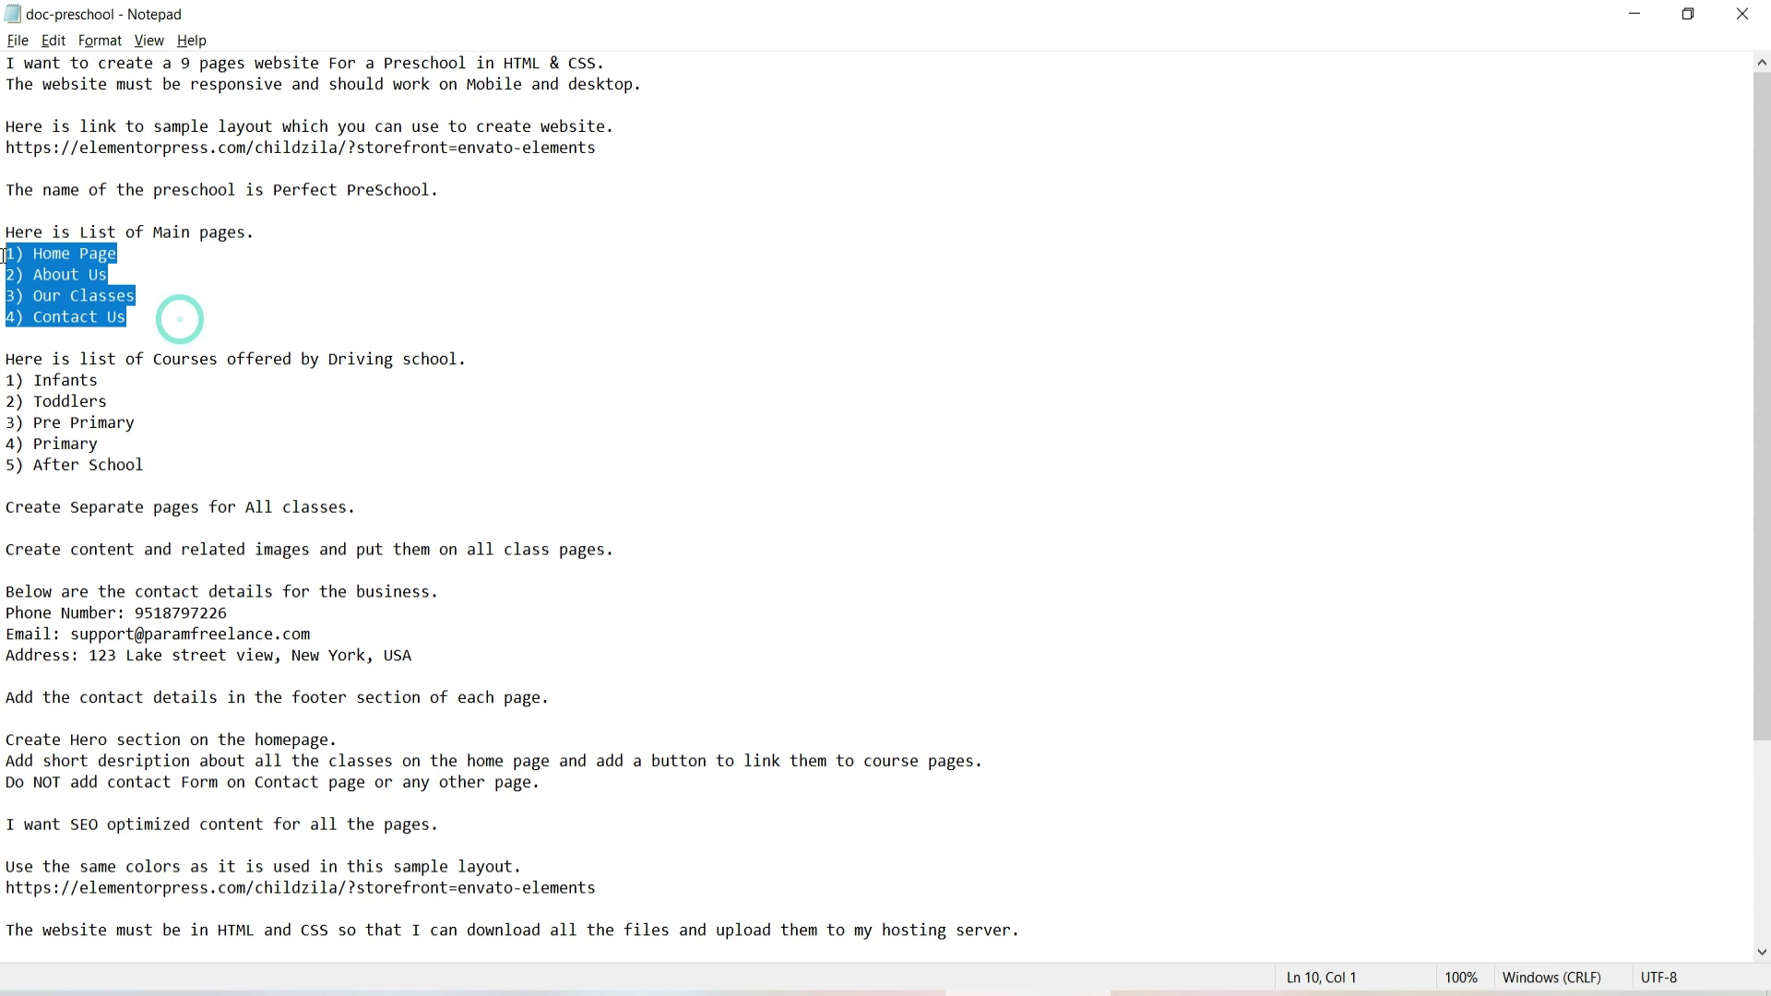
click(135, 374)
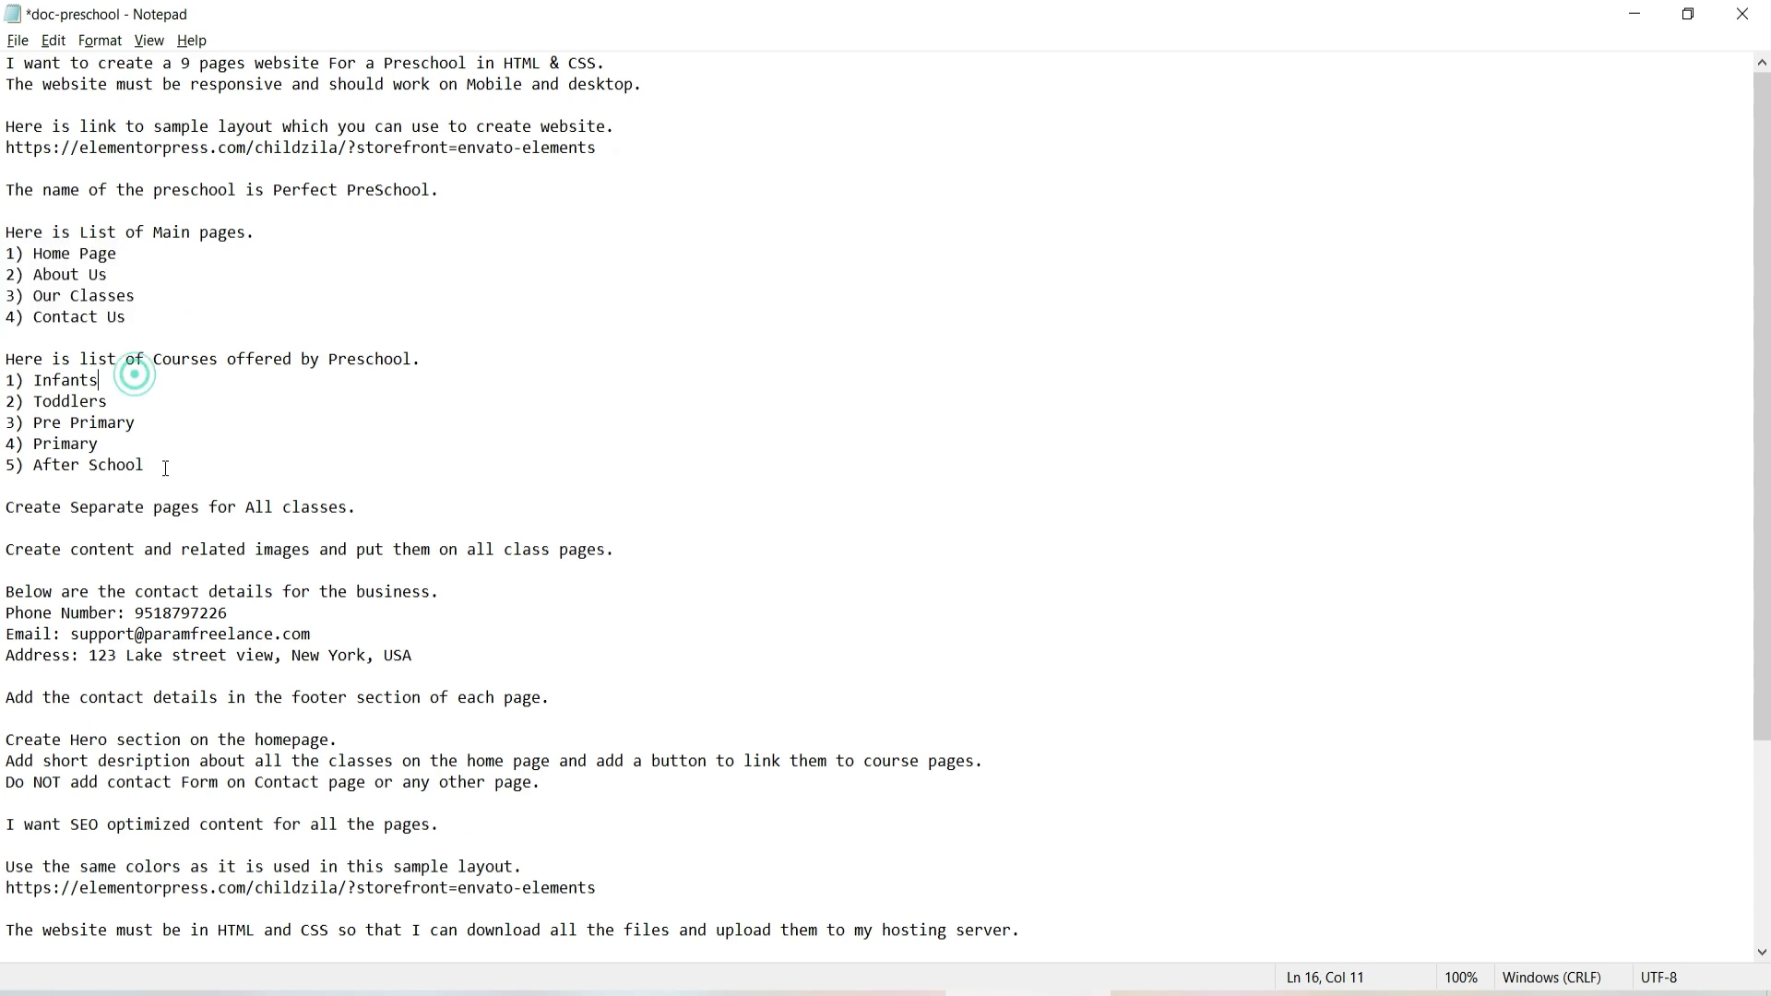
key(Home)
shift+click(165, 469)
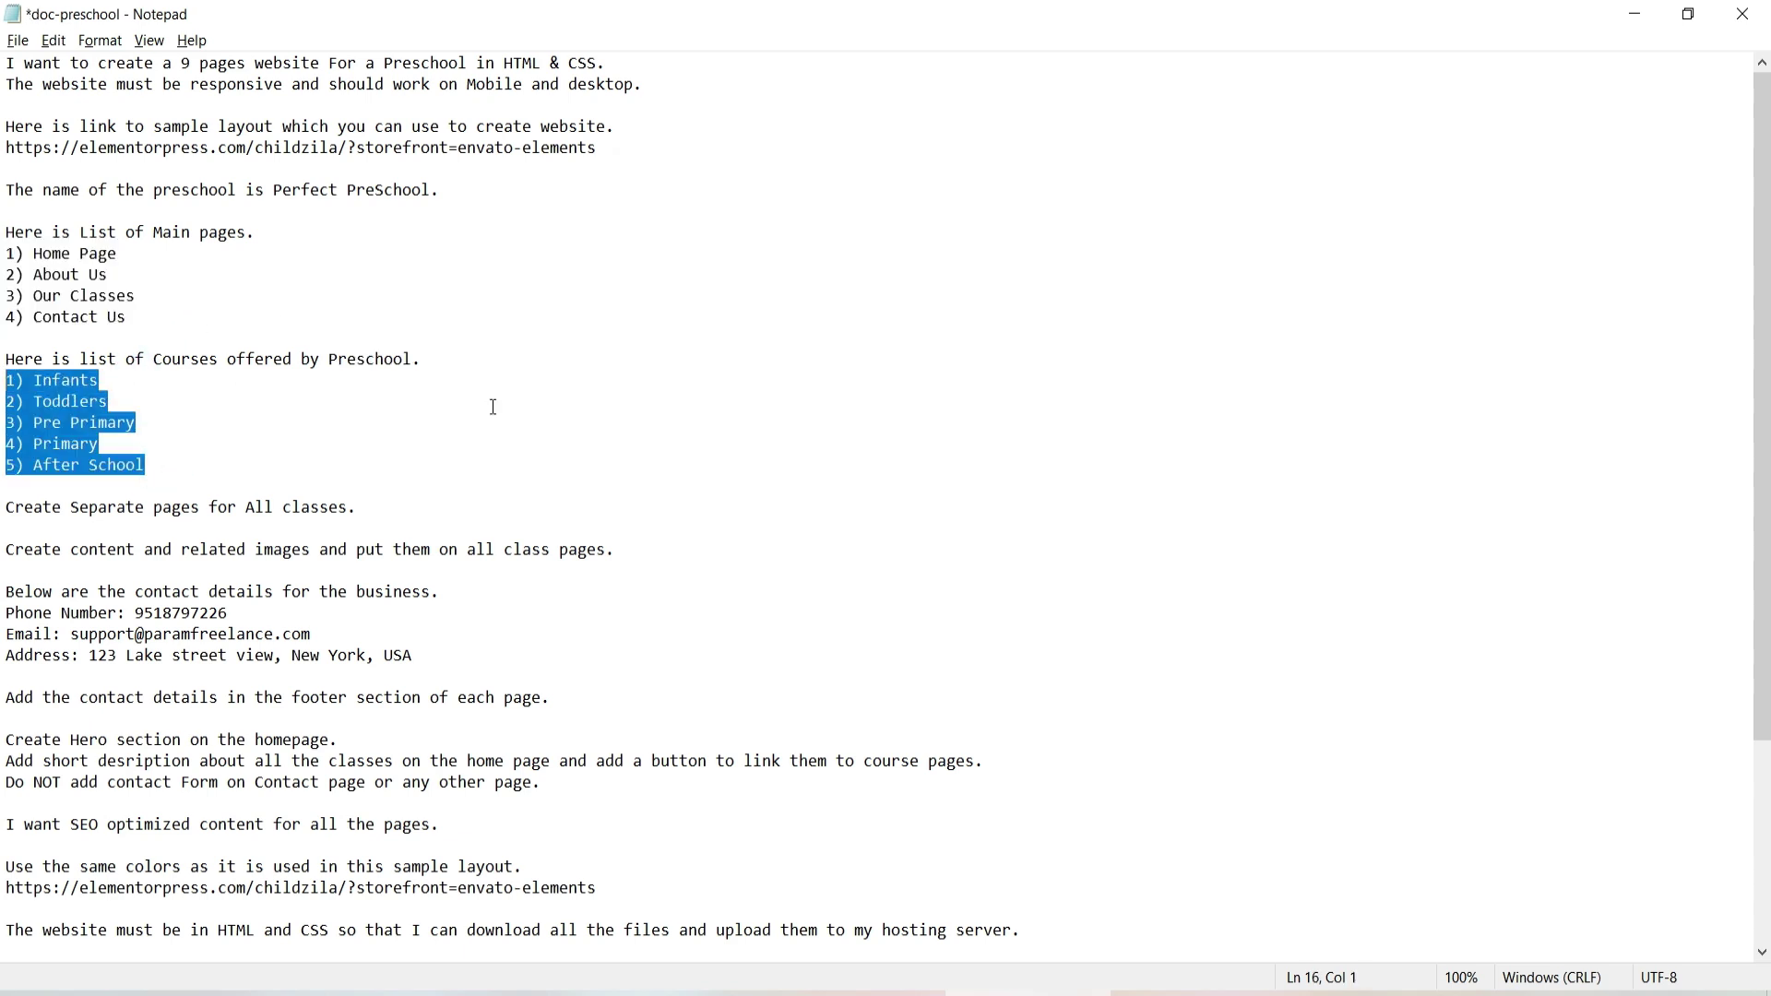
click(493, 407)
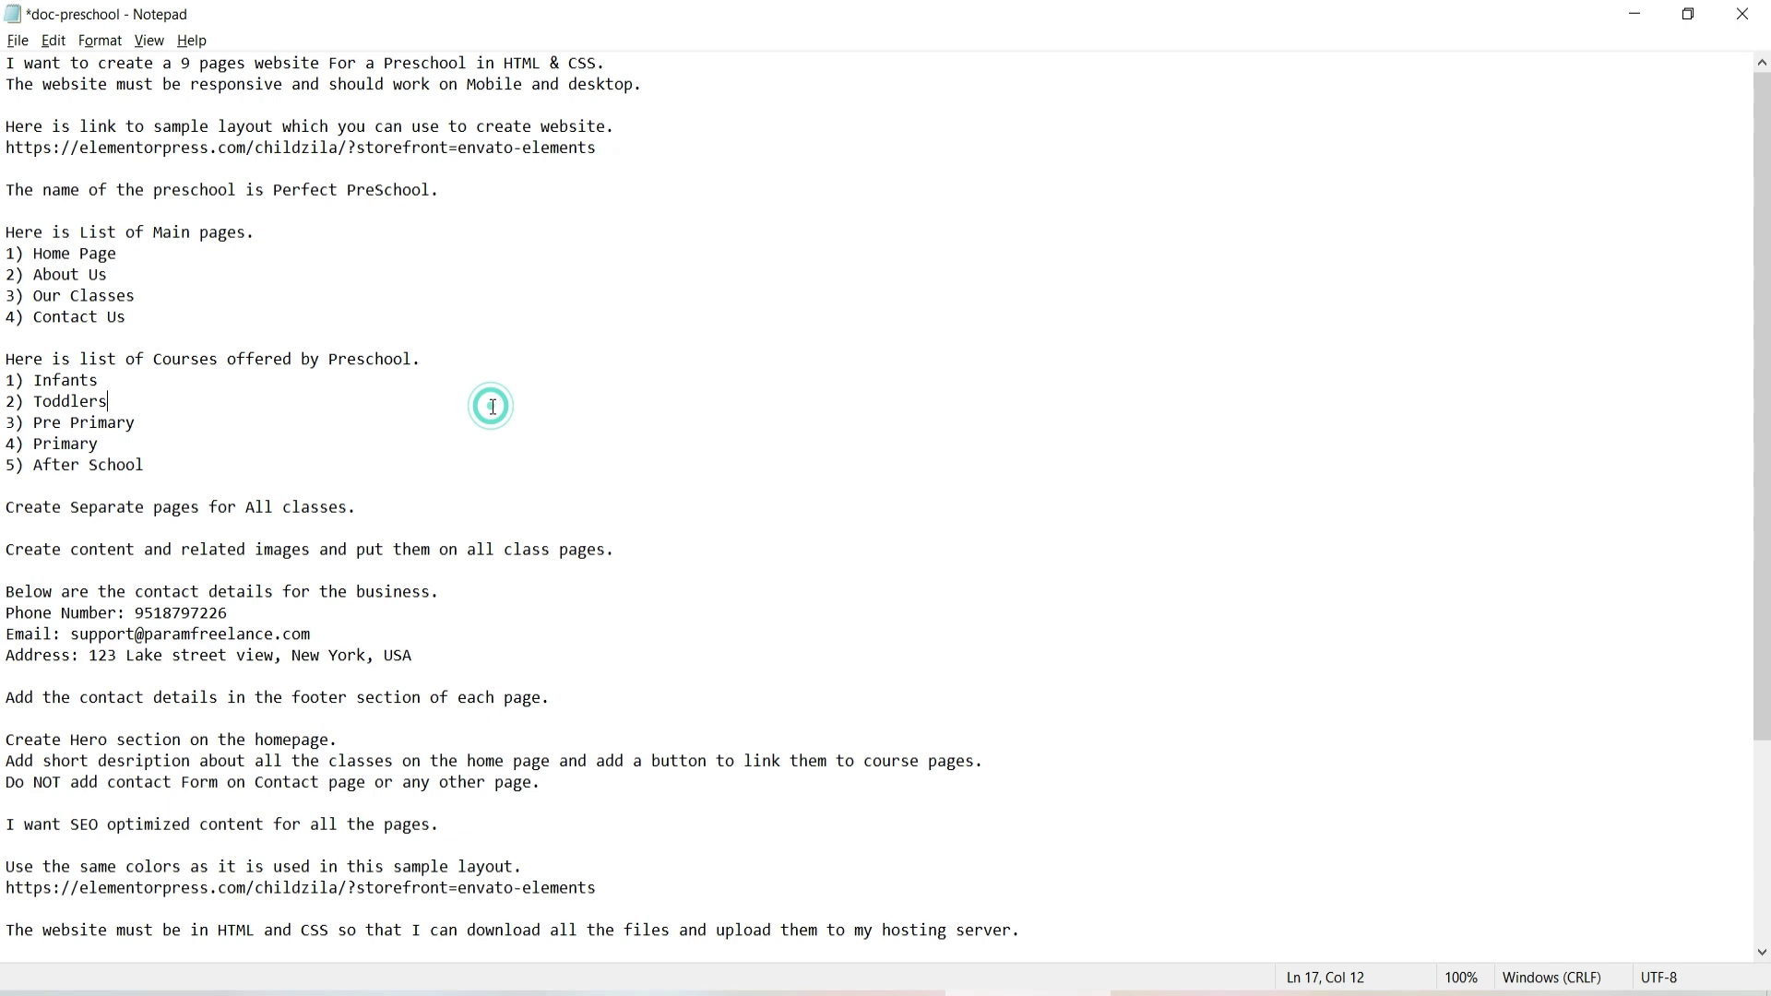
drag(169, 468, 4, 378)
scroll(313, 379, down, 2)
click(71, 381)
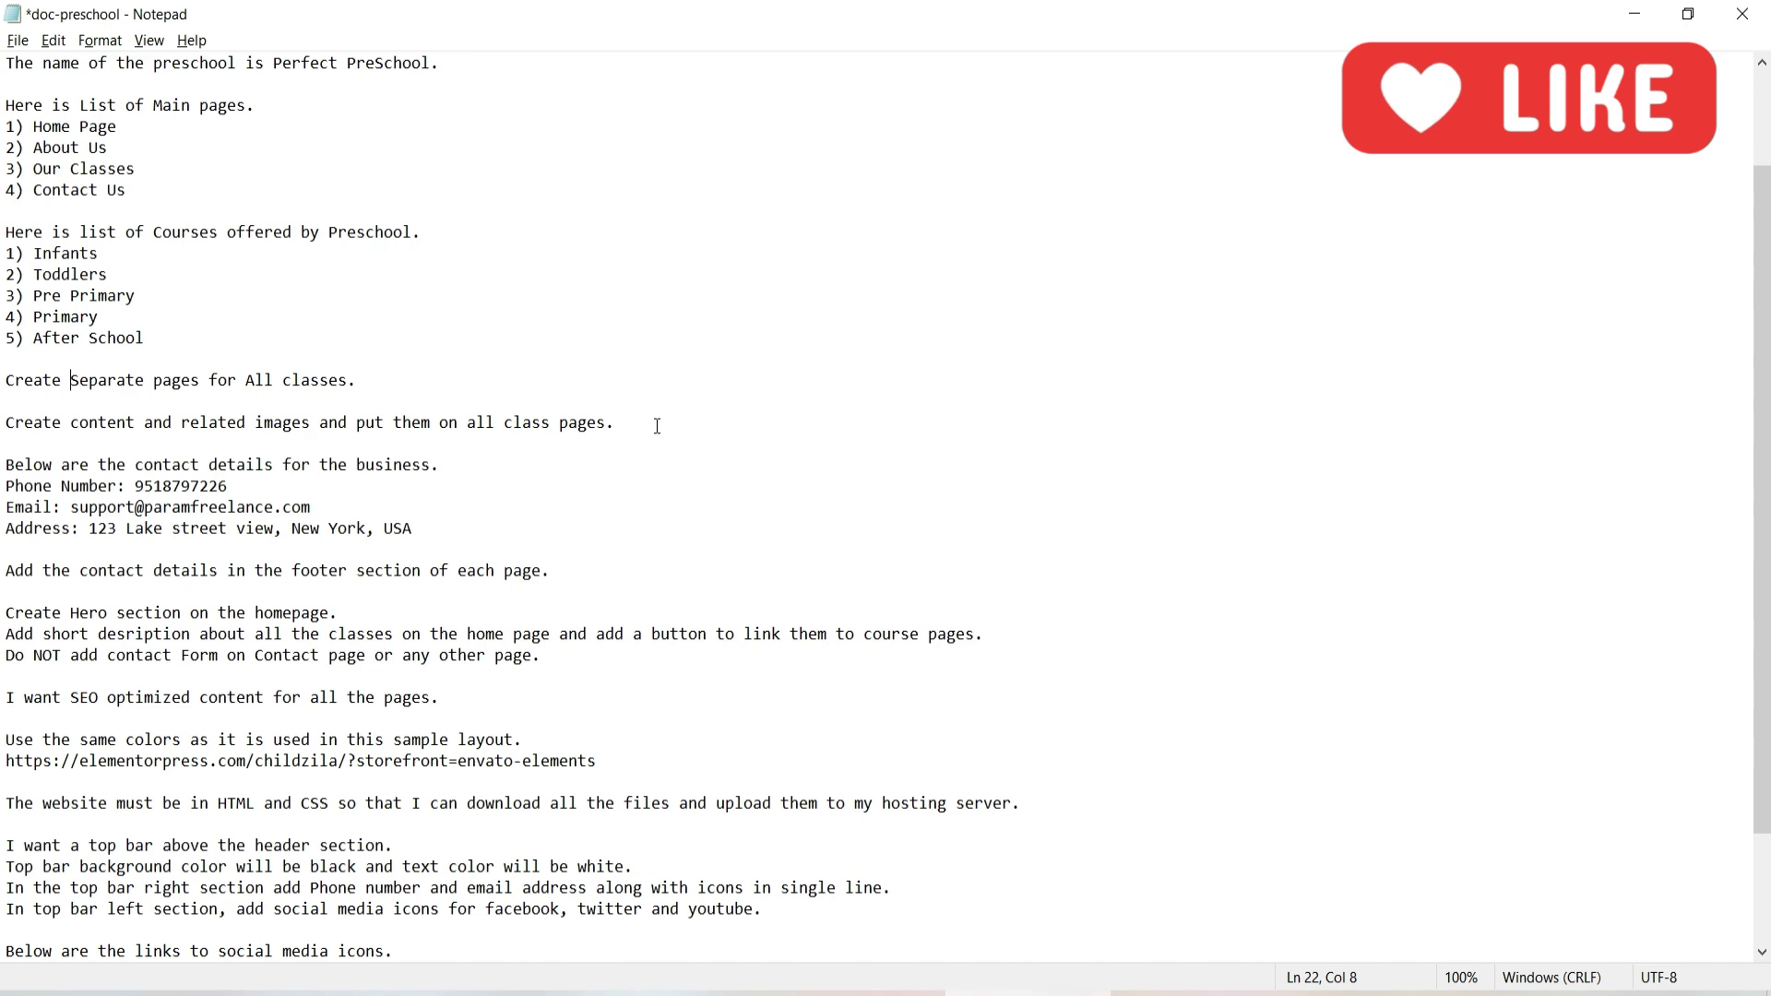
Review the prompt's business contact details and highlight the instruction not to add a contact form.
drag(5, 466, 490, 526)
click(538, 528)
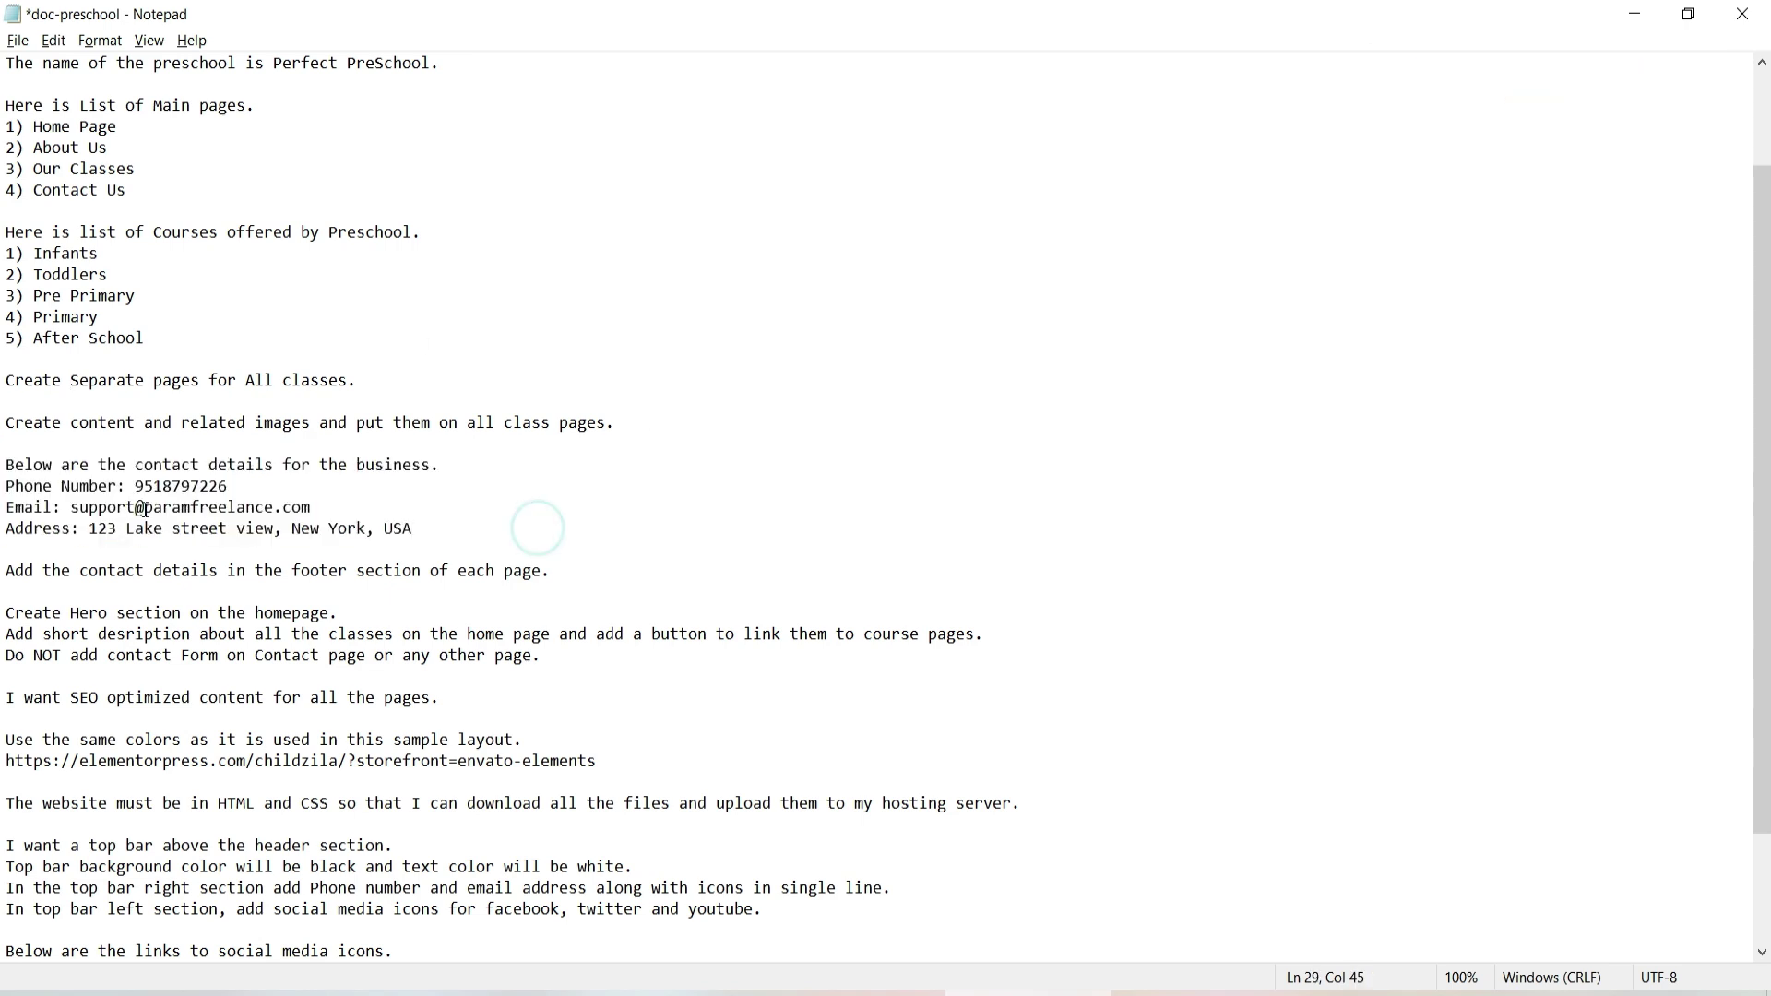
scroll(607, 378, down, 1)
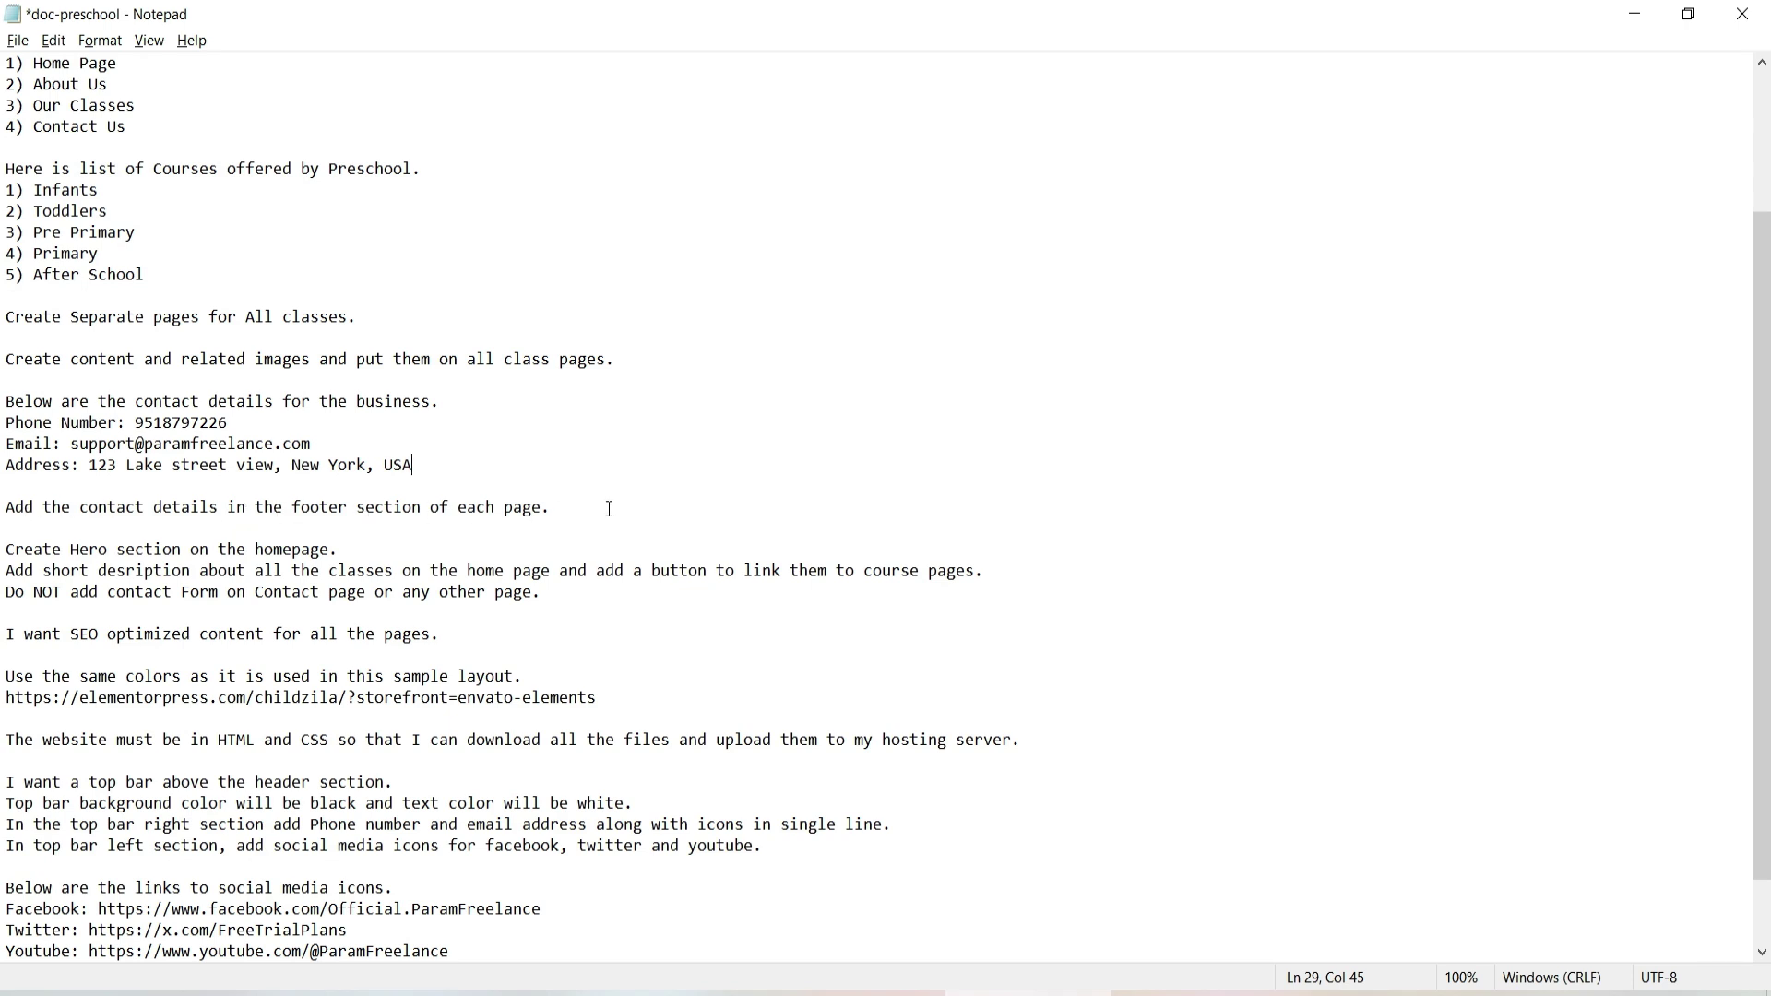
scroll(609, 509, down, 2)
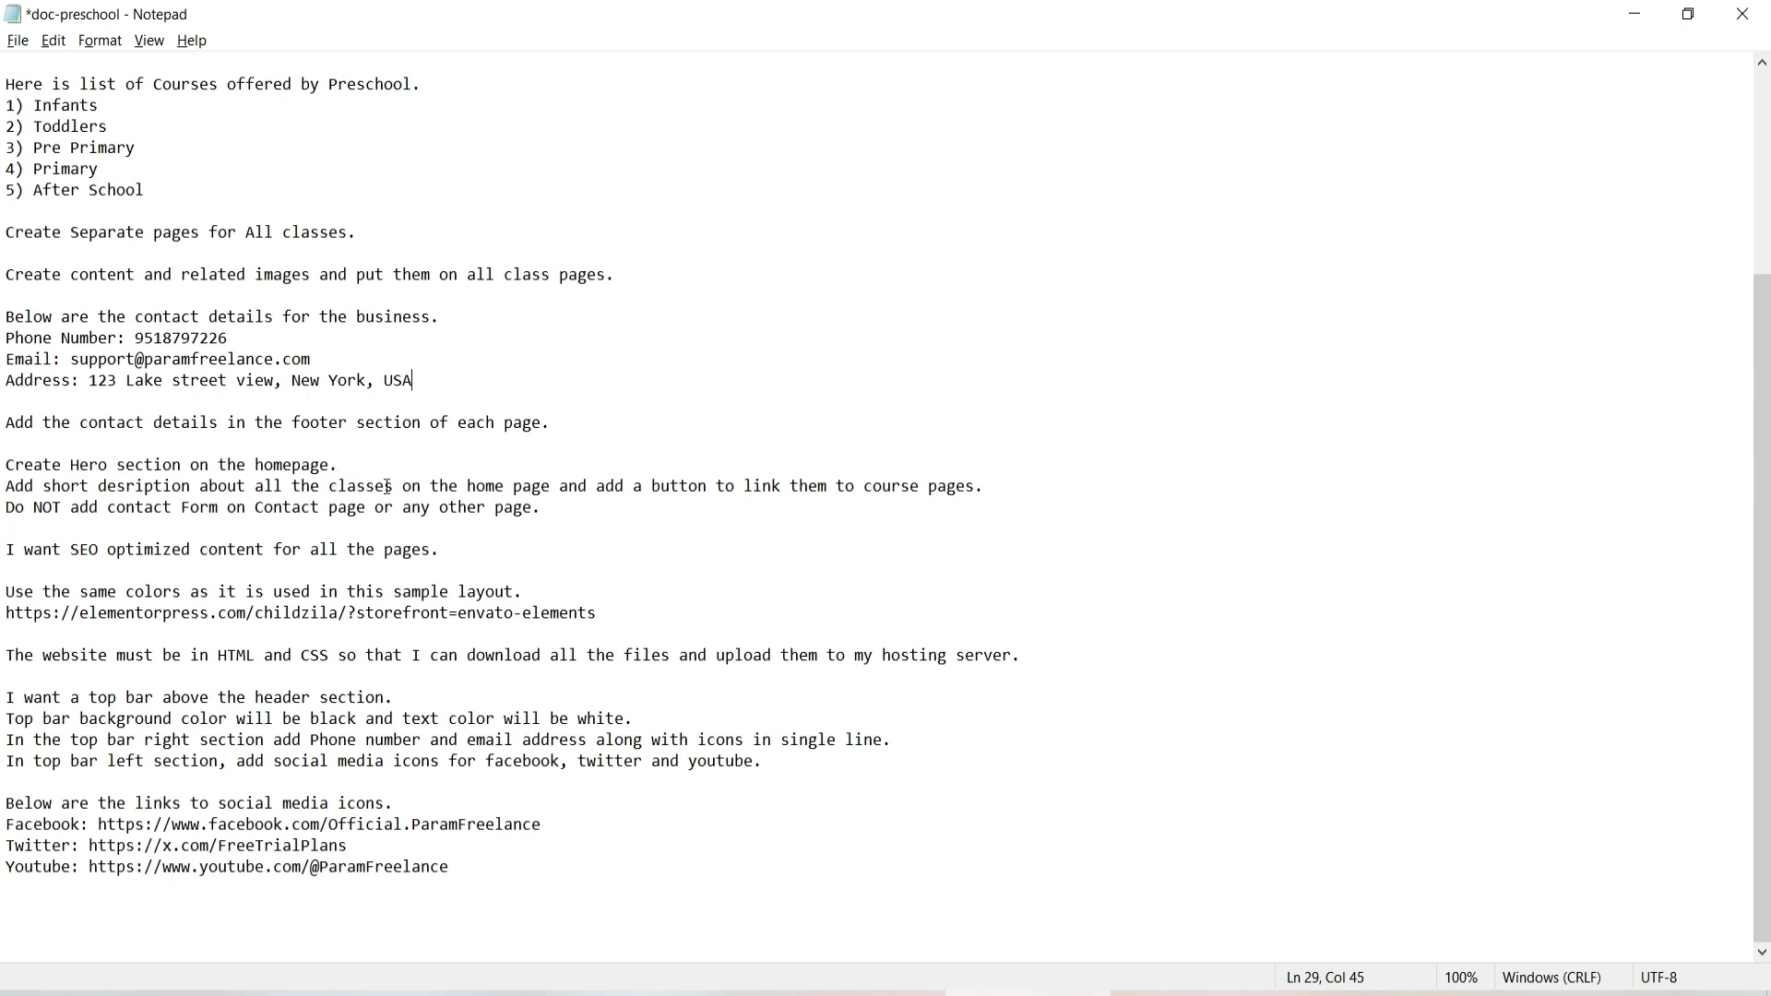
drag(34, 508, 543, 509)
click(614, 519)
Check the sample layout in Chrome, return to the Notepad prompt and highlight its Facebook, Twitter and Youtube links.
click(526, 994)
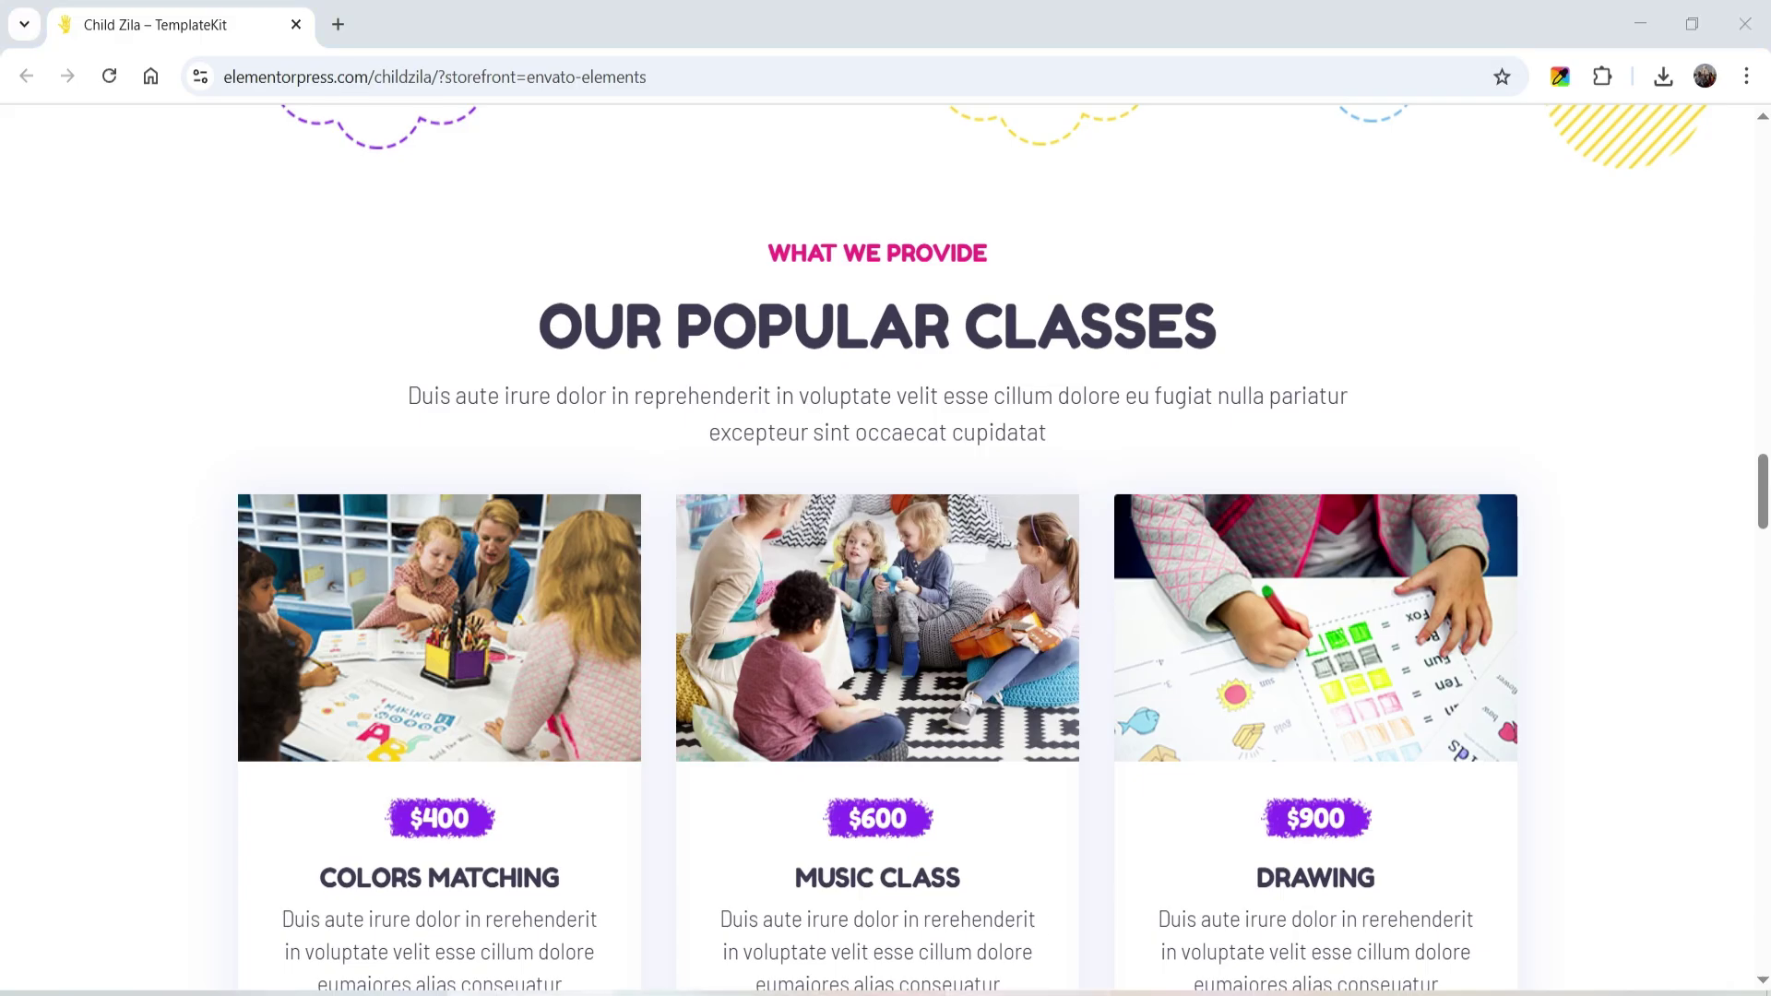
click(1030, 993)
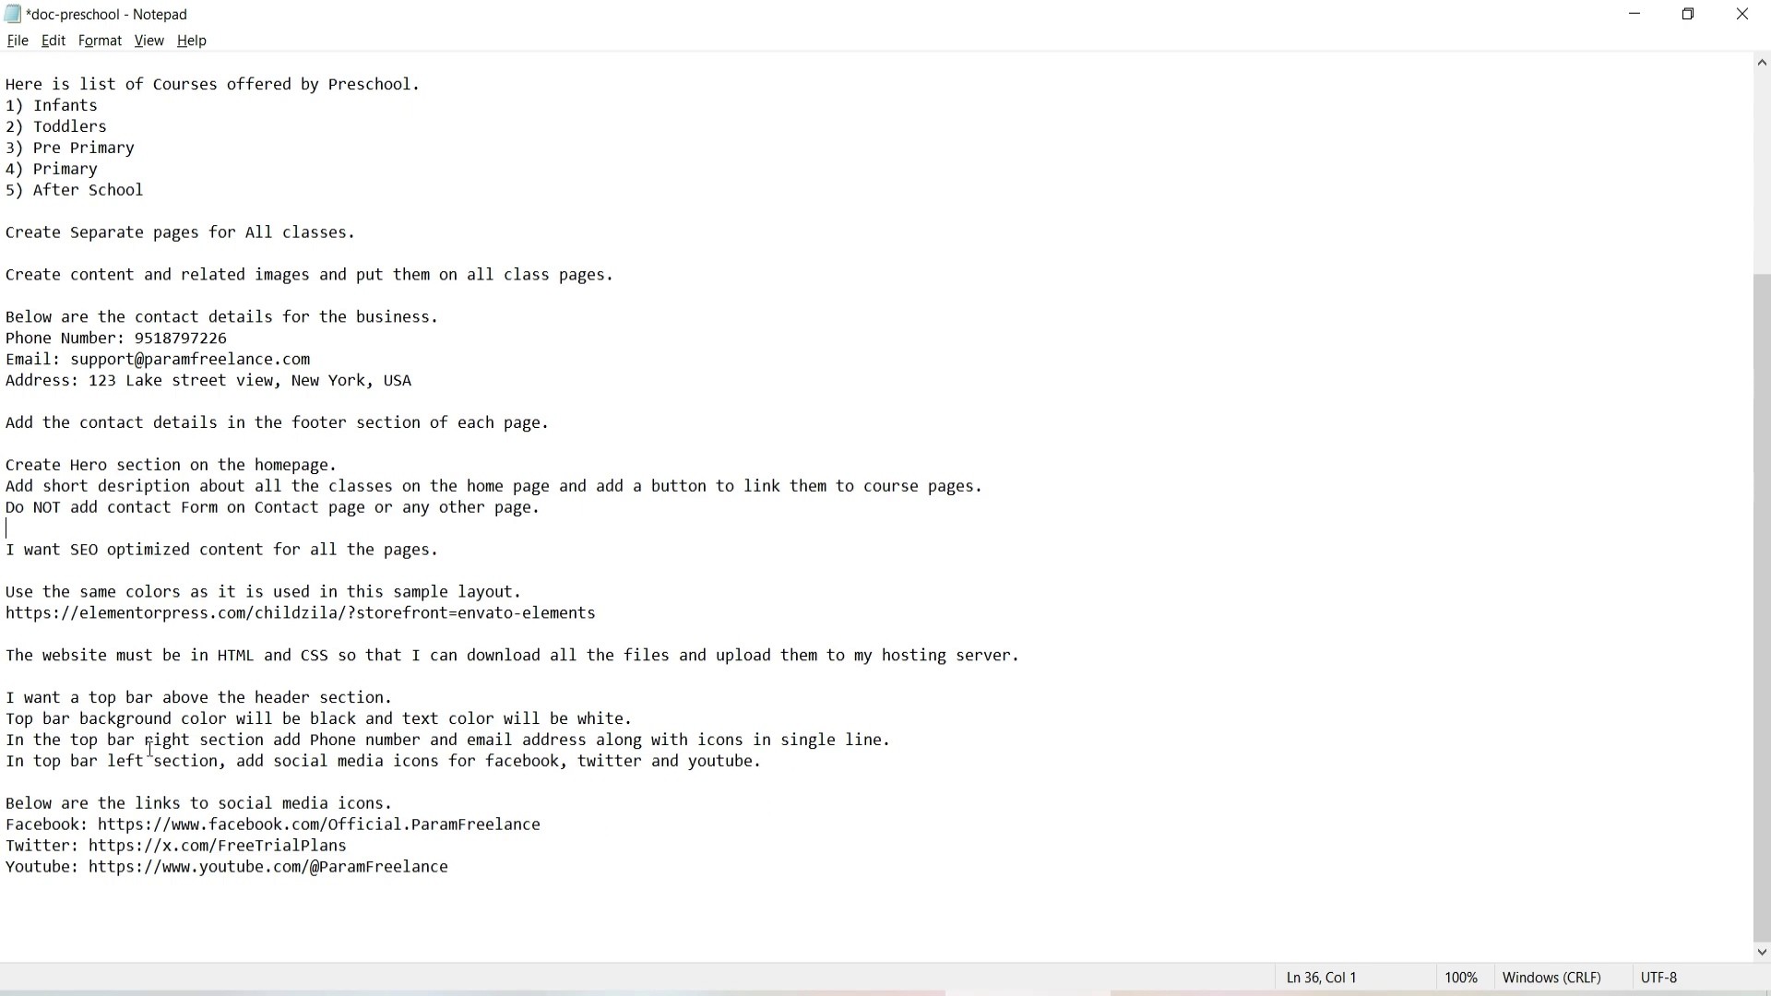
drag(478, 871, 3, 825)
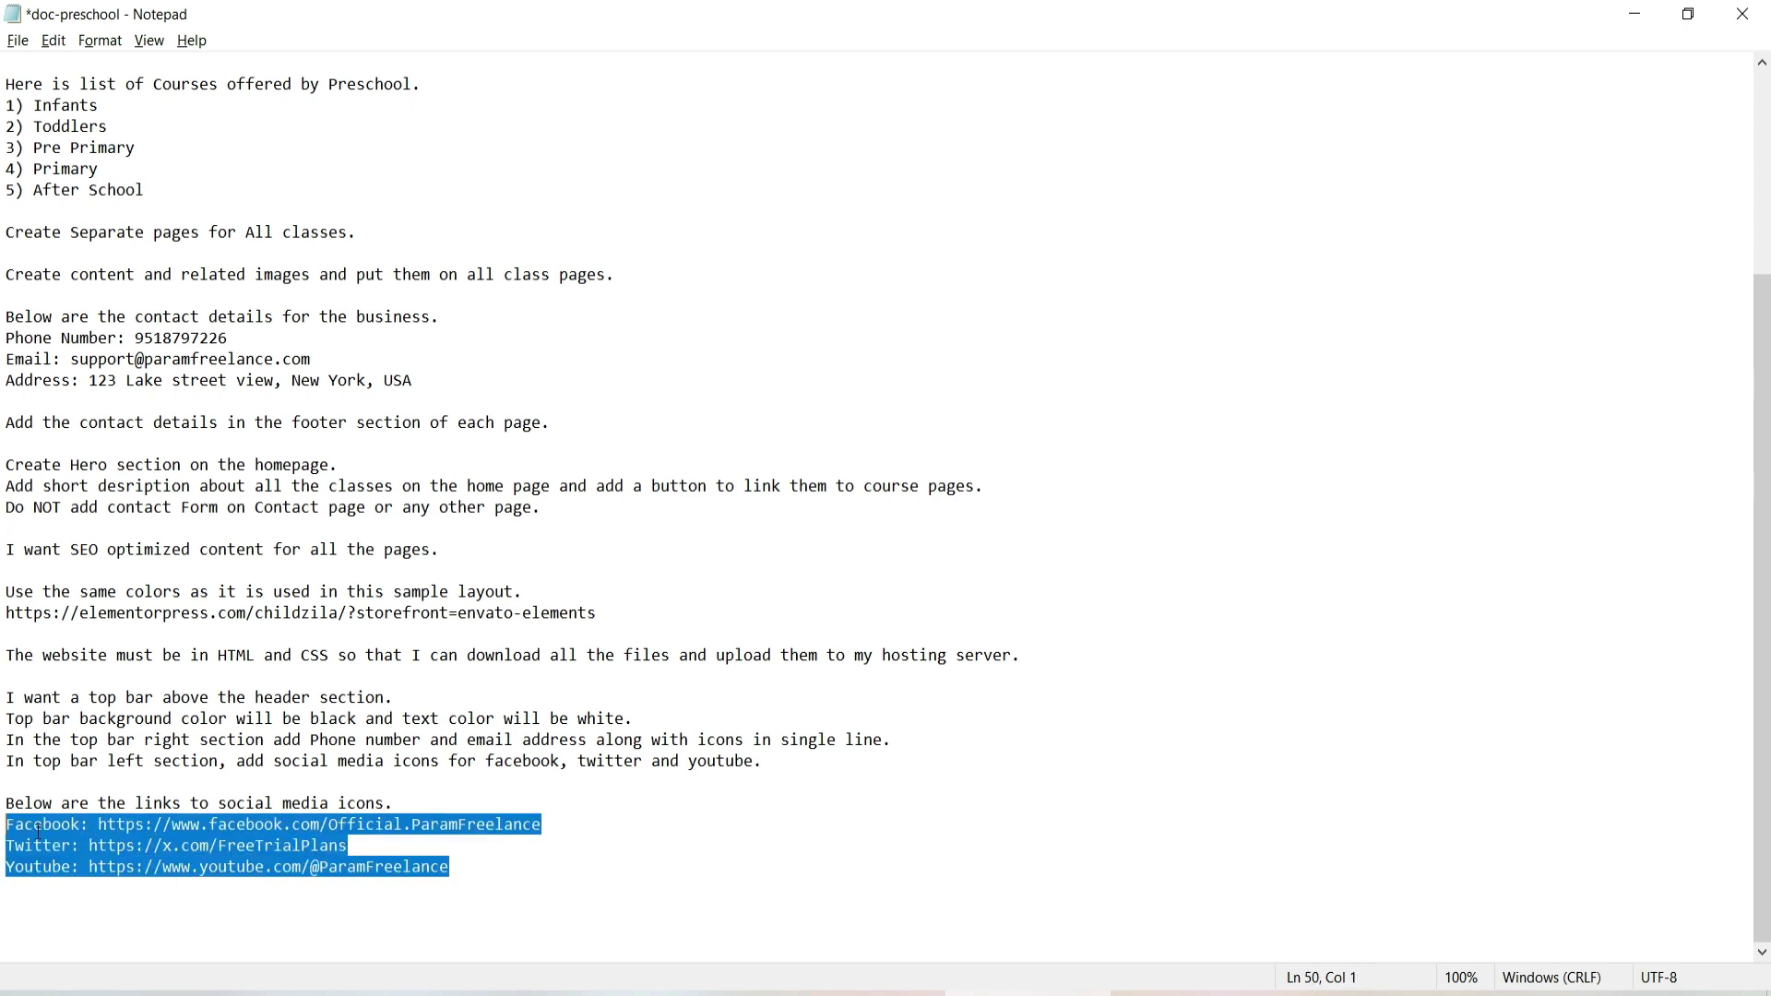
click(505, 865)
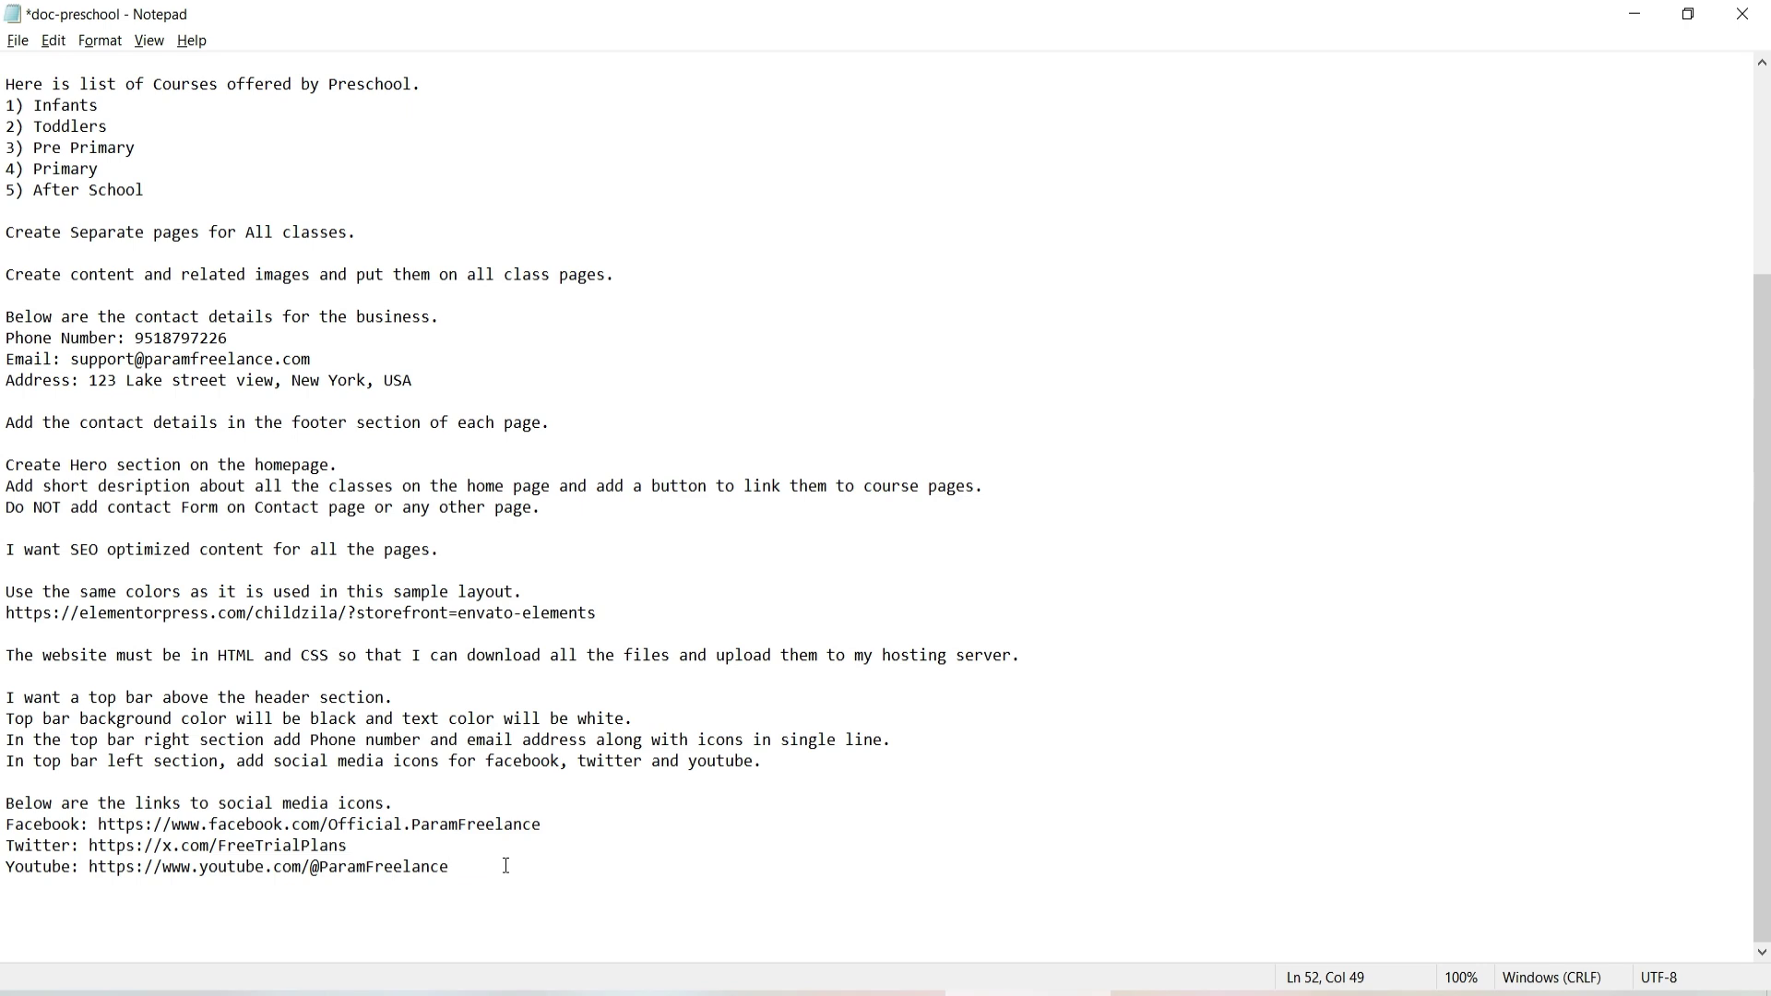
Copy the entire doc-preschool prompt from Notepad and paste it into the prompt box of Bolt in Chrome.
key(ctrl+shift+Up)
key(ctrl+shift+Up)
key(ctrl+shift+Up)
key(ctrl+shift+Up)
key(ctrl+shift+Up)
key(ctrl+shift+Up)
key(ctrl+shift+Up)
key(ctrl+shift+Up)
key(ctrl+shift+Up)
key(ctrl+shift+Up)
key(ctrl+shift+Up)
key(ctrl+shift+Up)
key(ctrl+shift+Up)
key(ctrl+shift+Up)
key(ctrl+shift+Up)
key(ctrl+shift+Up)
key(ctrl+shift+Up)
key(ctrl+shift+Up)
key(ctrl+shift+Up)
key(ctrl+shift+Up)
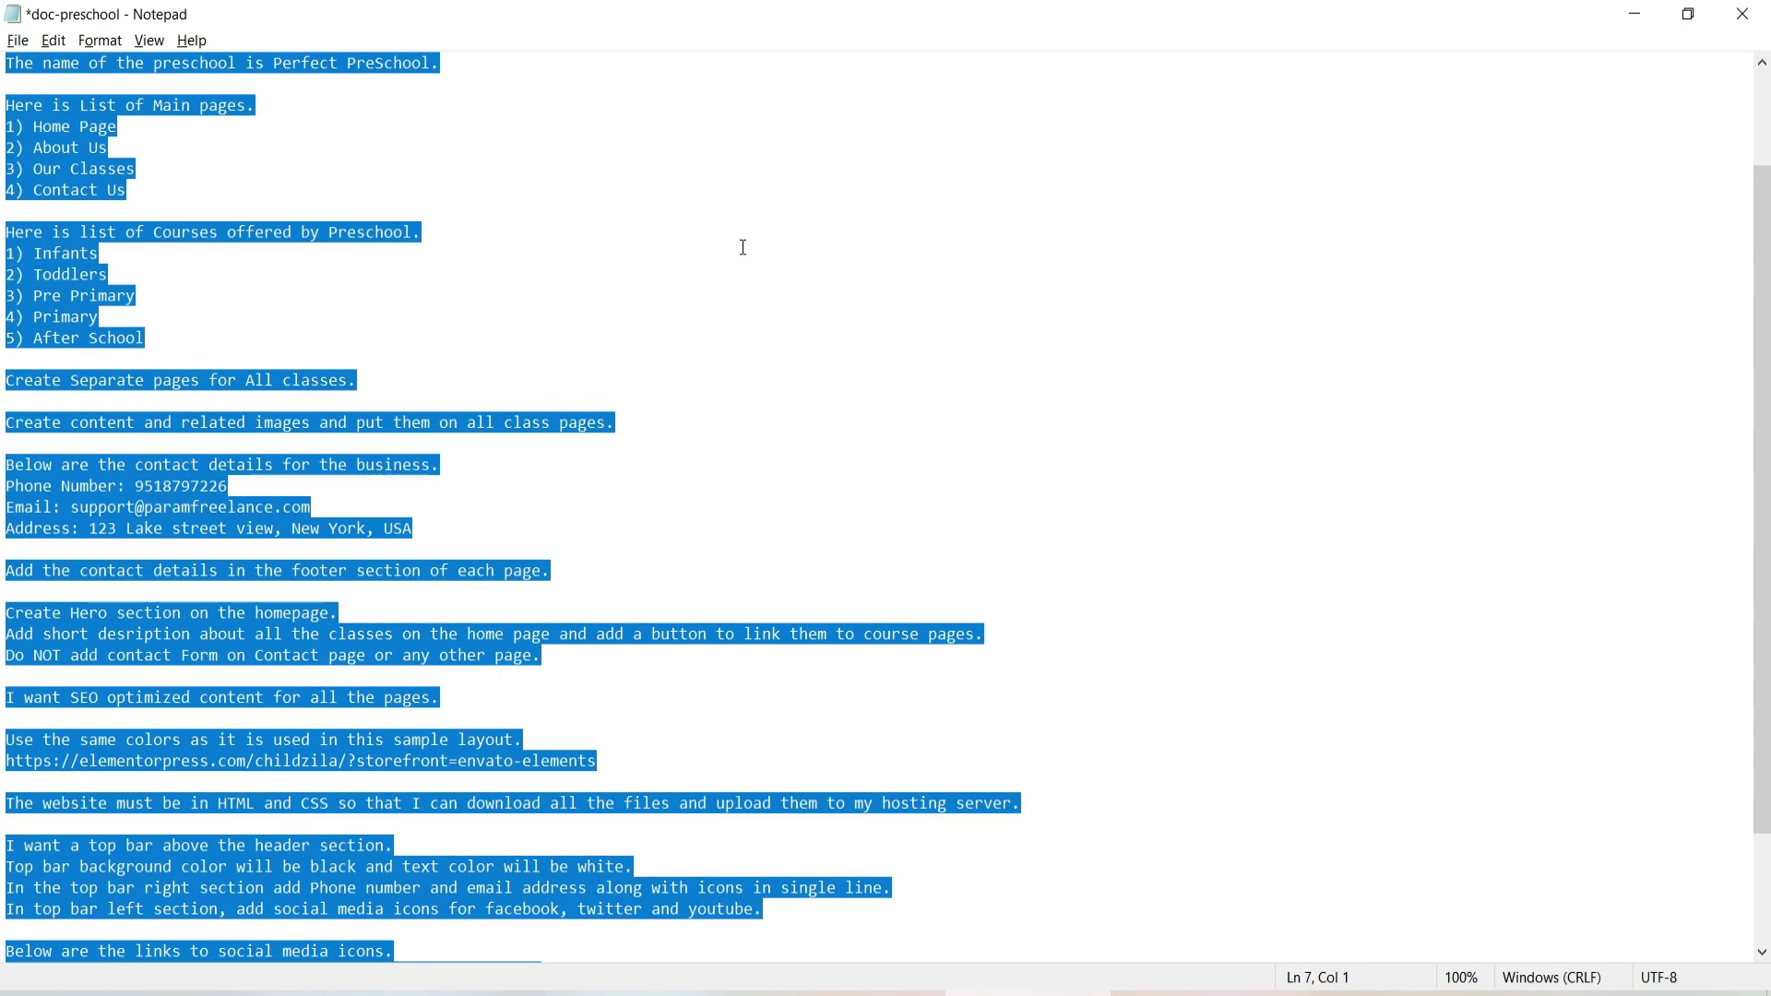
scroll(736, 245, up, 2)
shift+click(765, 332)
scroll(766, 335, down, 4)
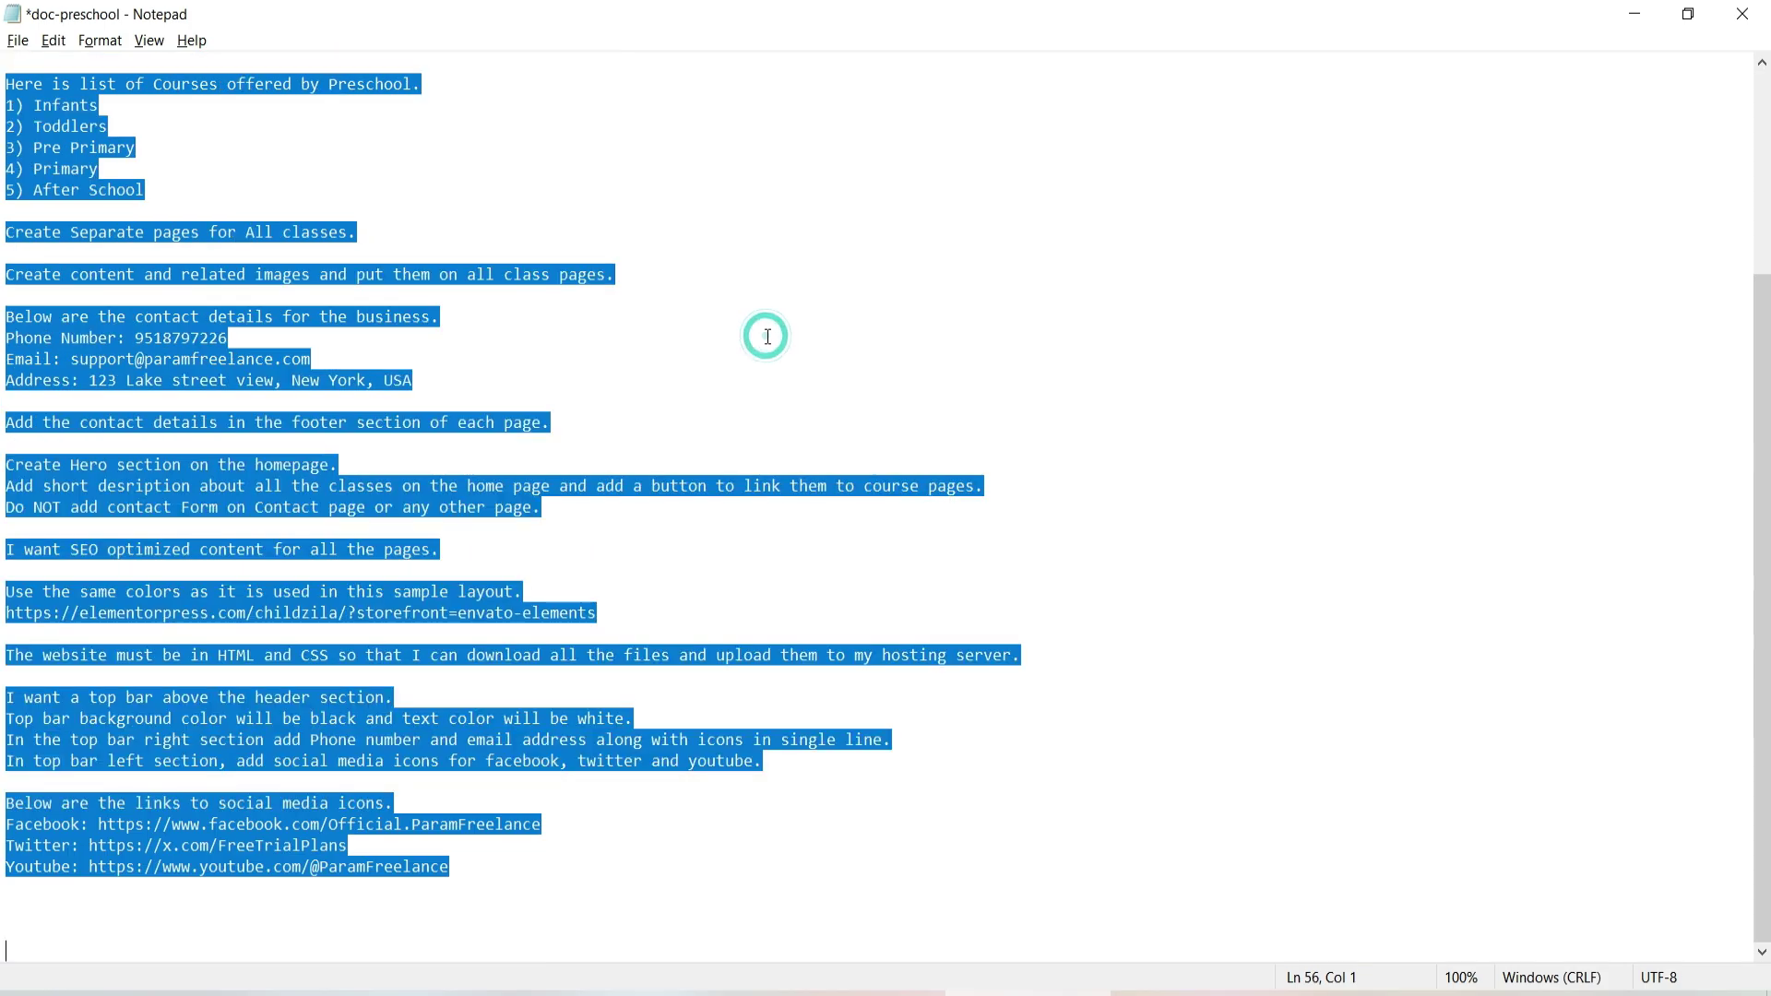
click(650, 992)
click(709, 532)
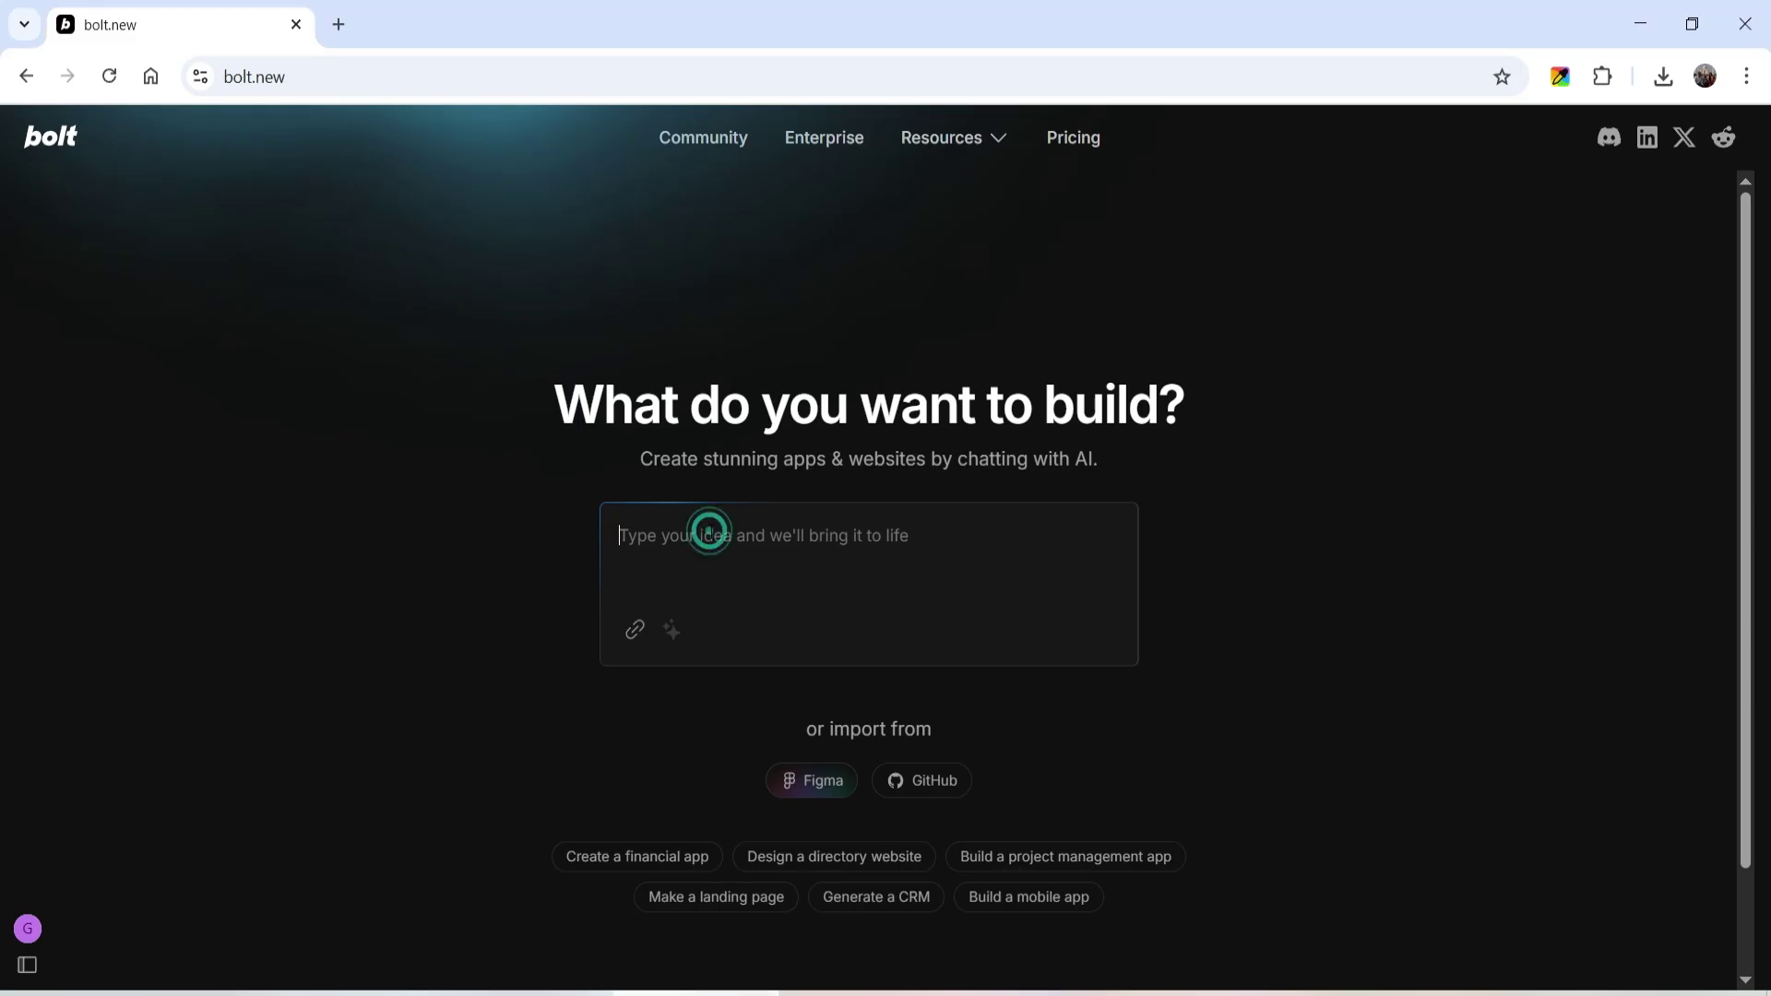
key(ctrl+v)
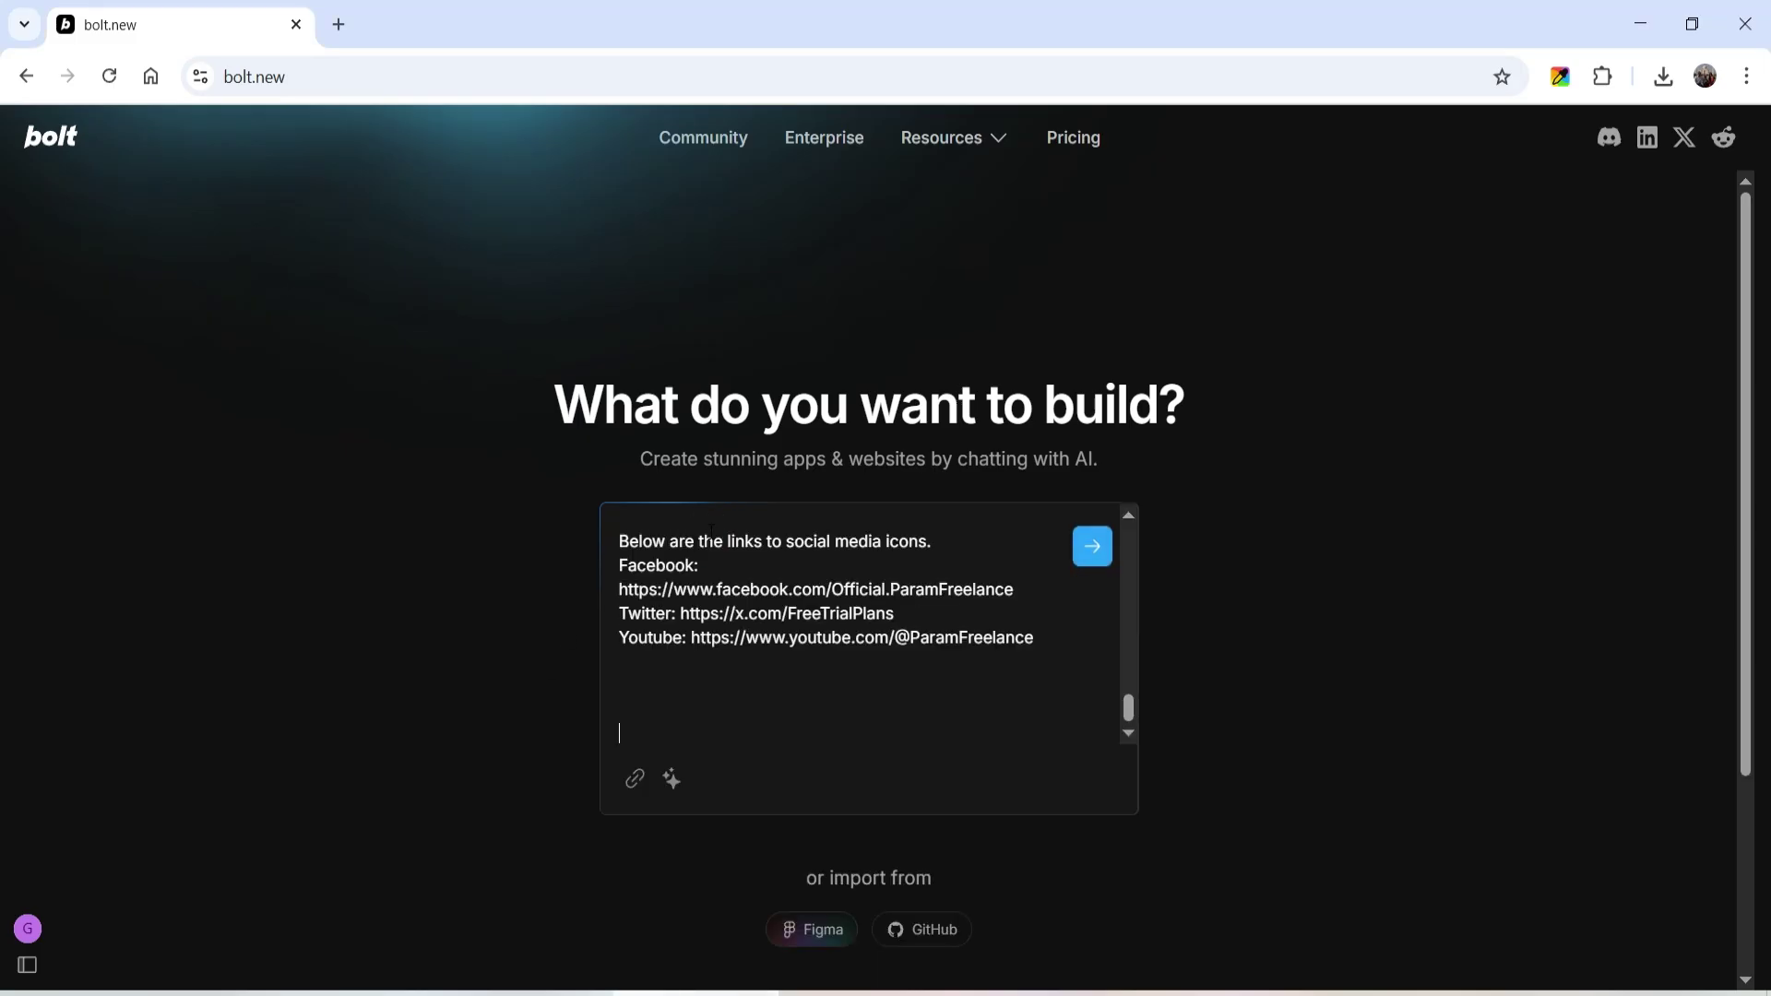
Enhance the pasted prompt with Bolt's prompt enhancer and copy the enhanced text into a blank Notepad document.
drag(1129, 708, 1109, 760)
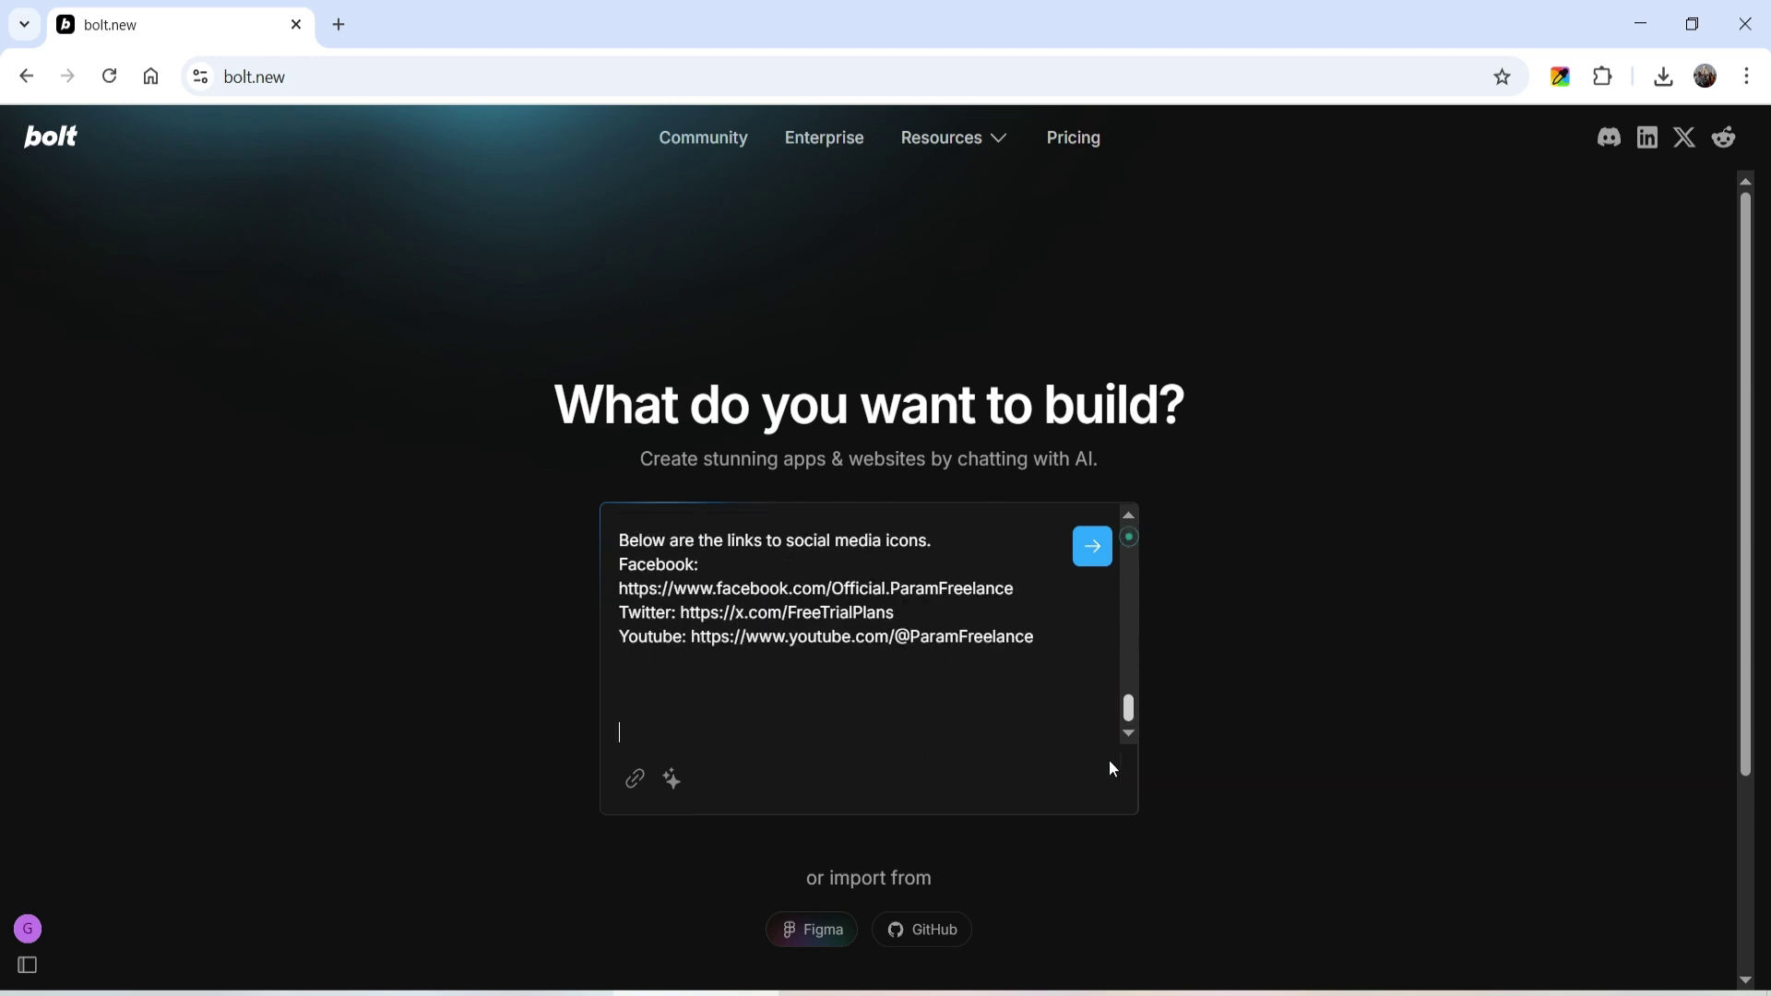
click(673, 782)
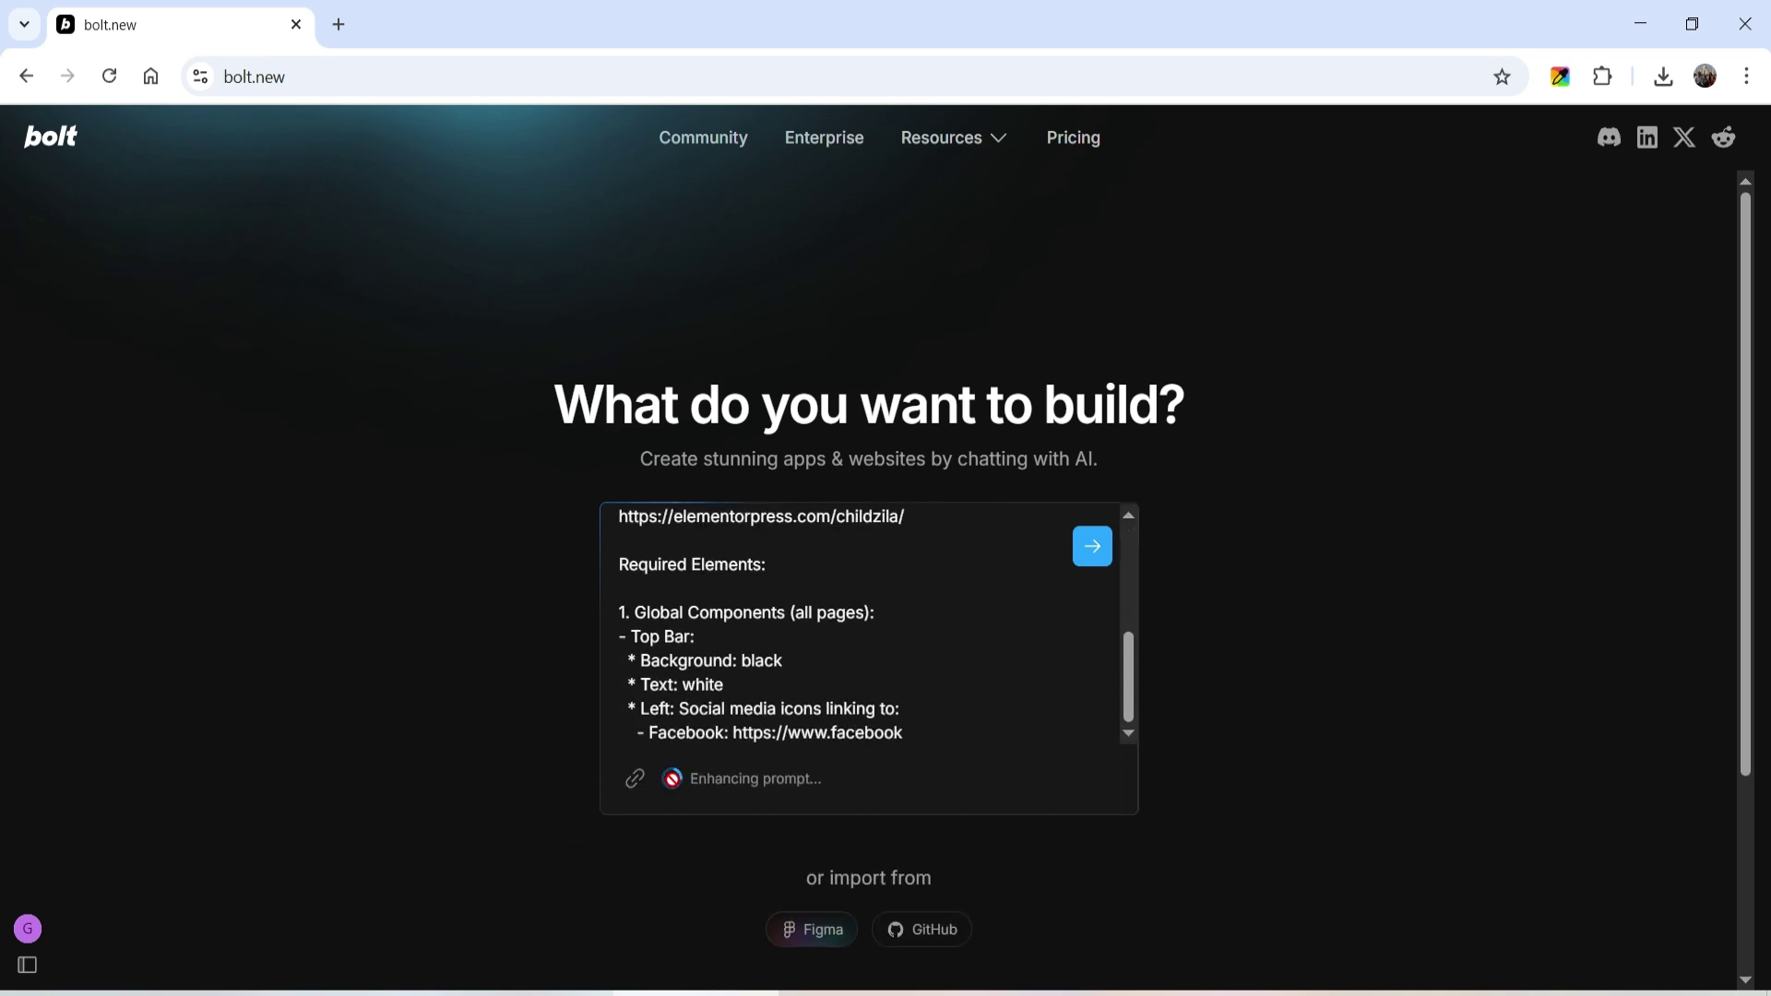
key(ctrl+a)
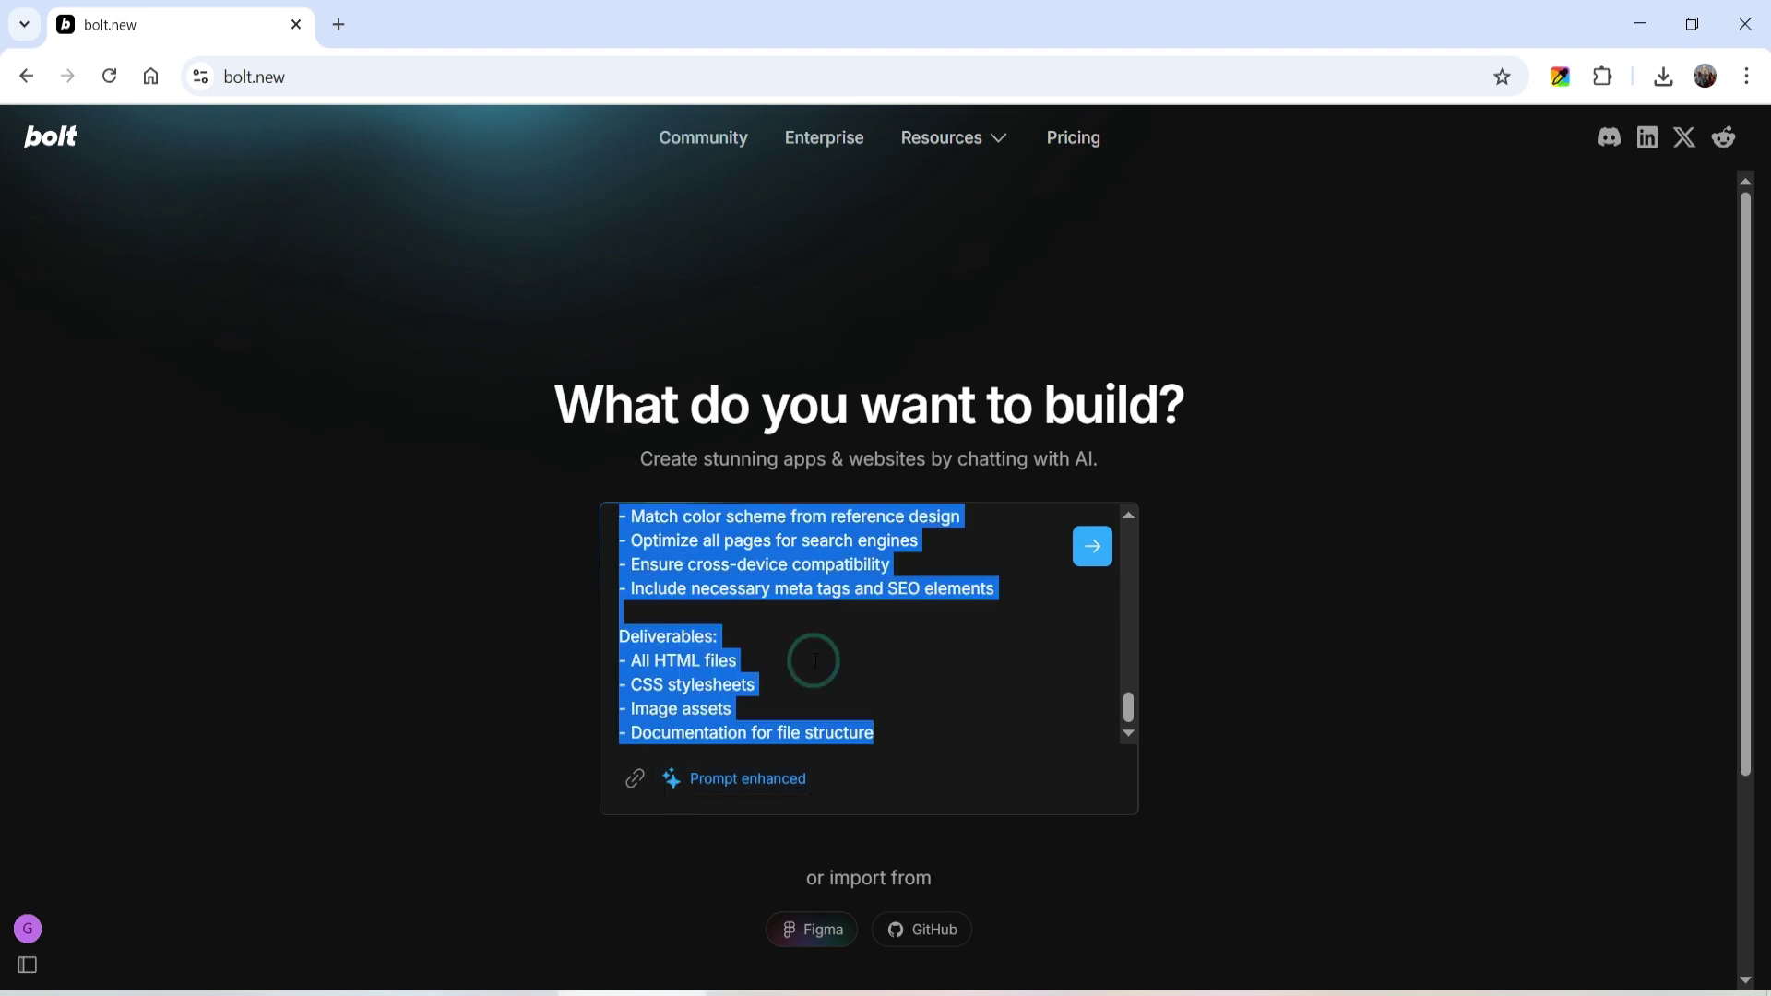
key(ctrl+v)
click(1668, 39)
Review the enhanced prompt in Notepad from the page structure through the technical requirements and deliverables.
scroll(917, 360, up, 5)
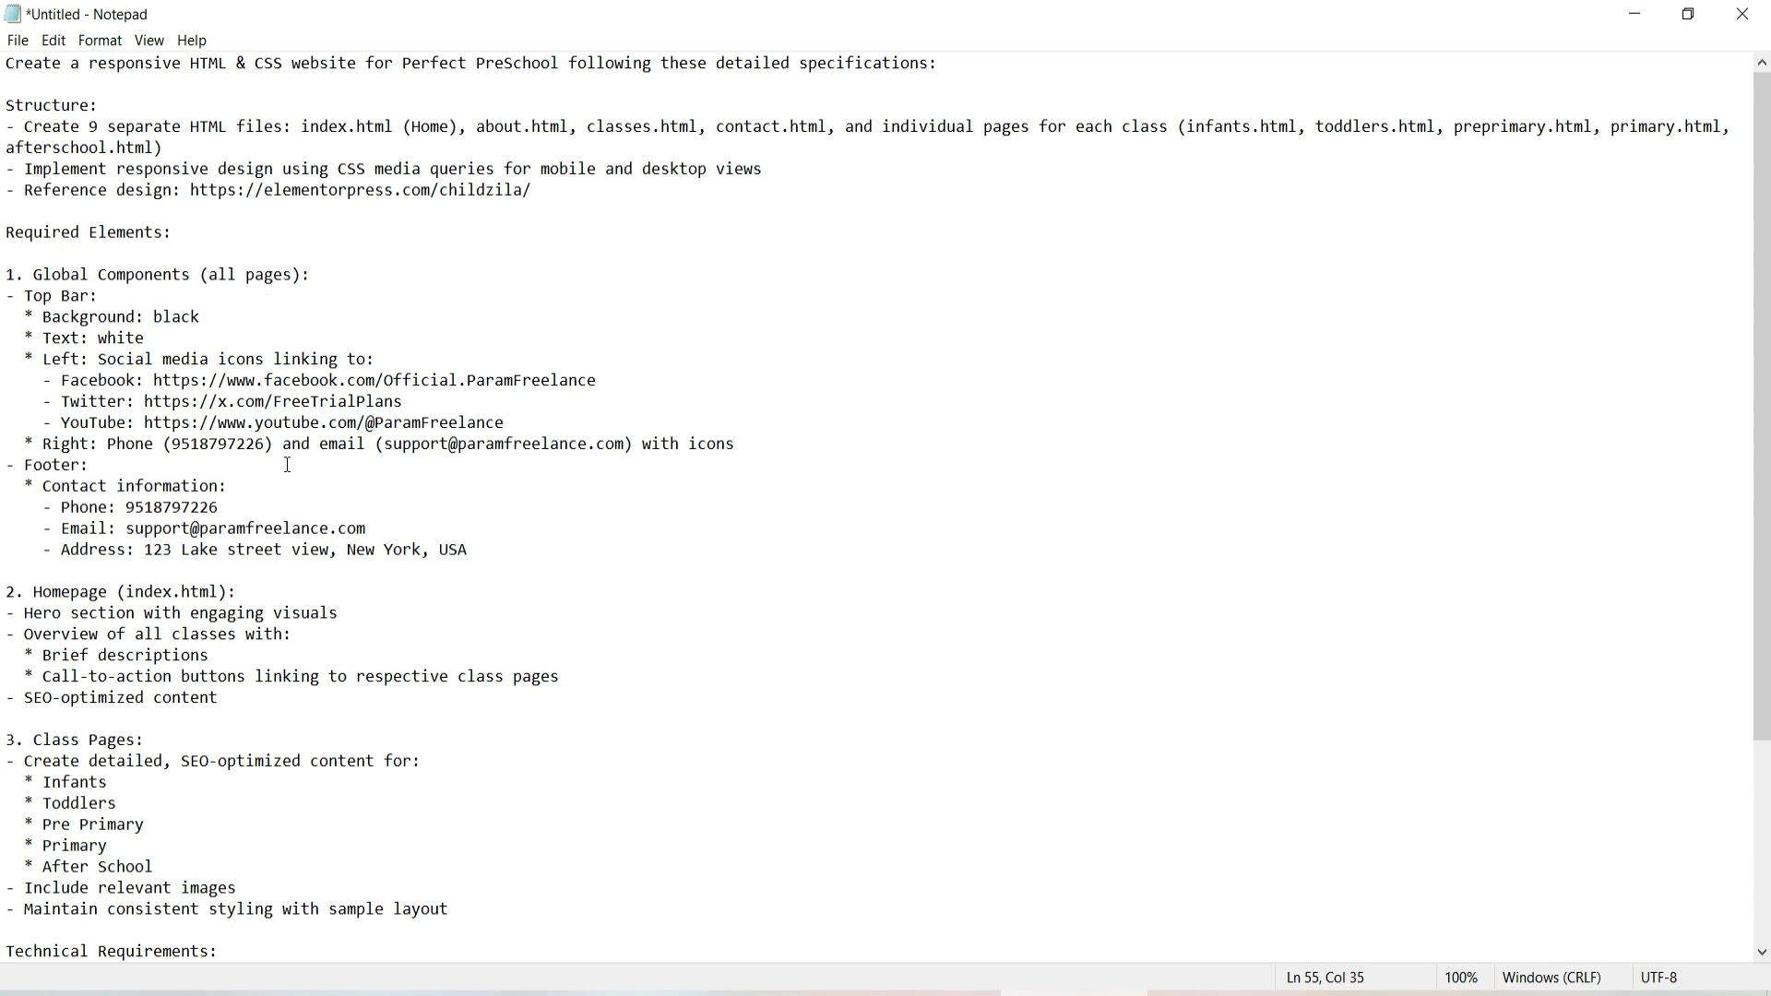
scroll(220, 534, down, 1)
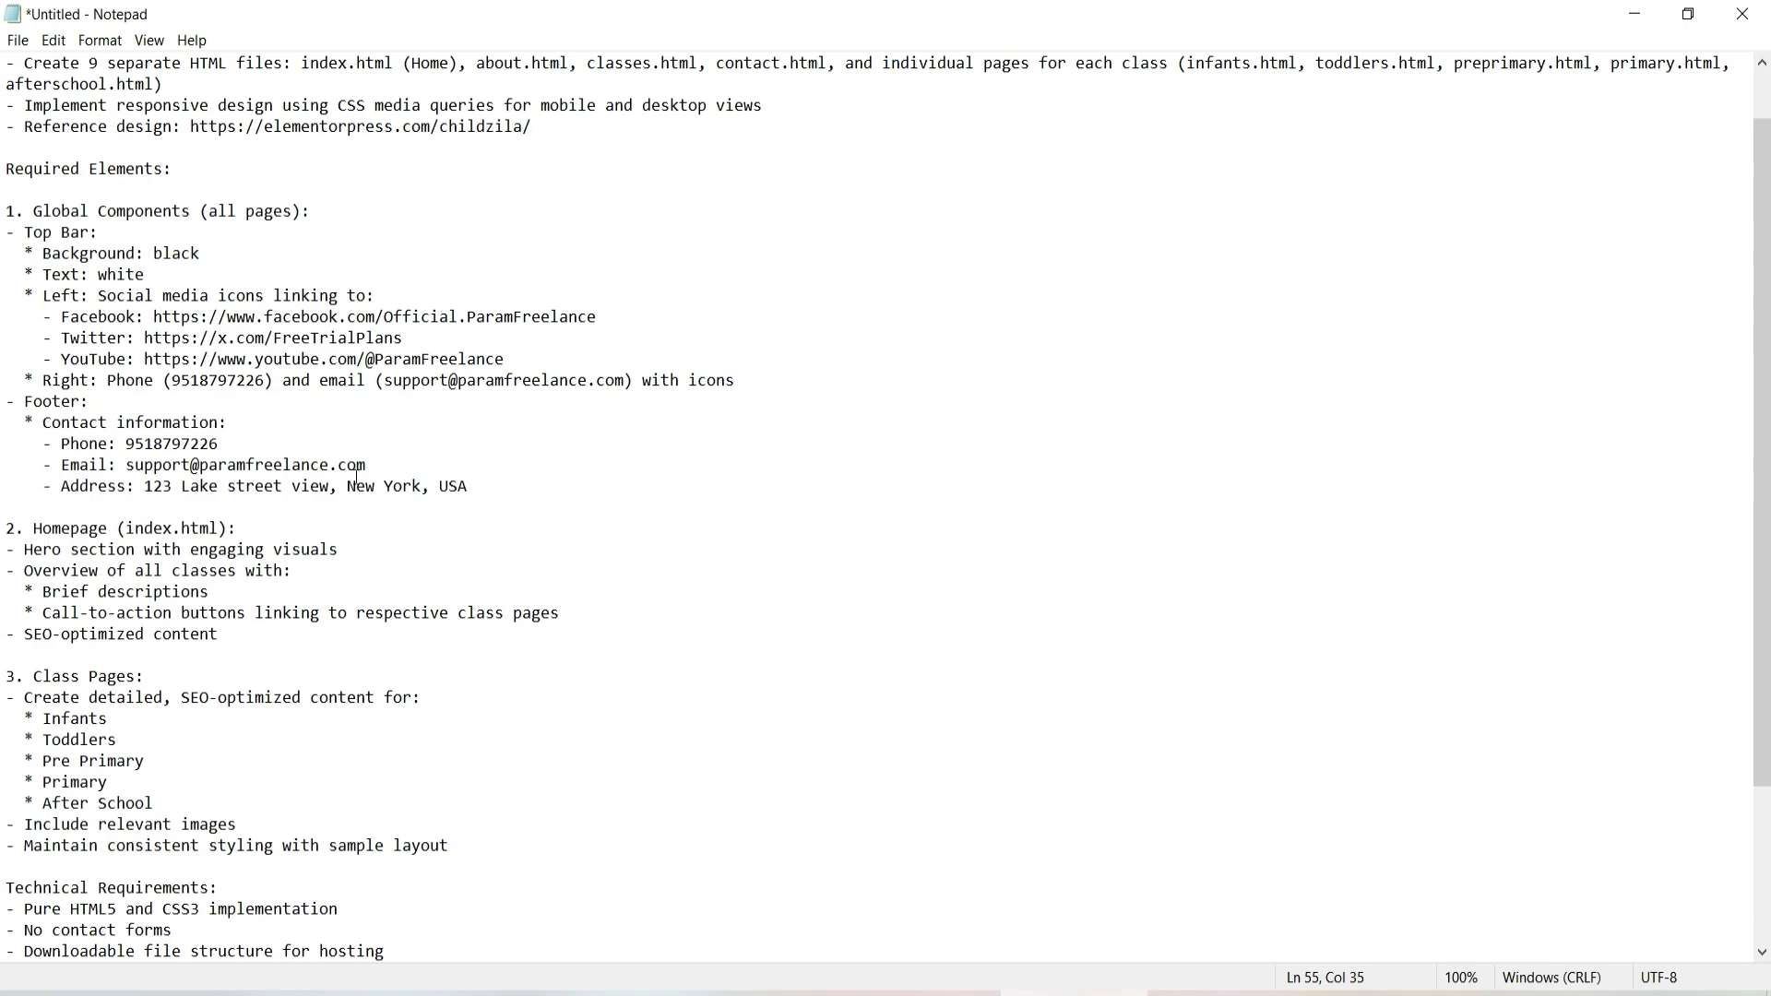
scroll(355, 477, down, 2)
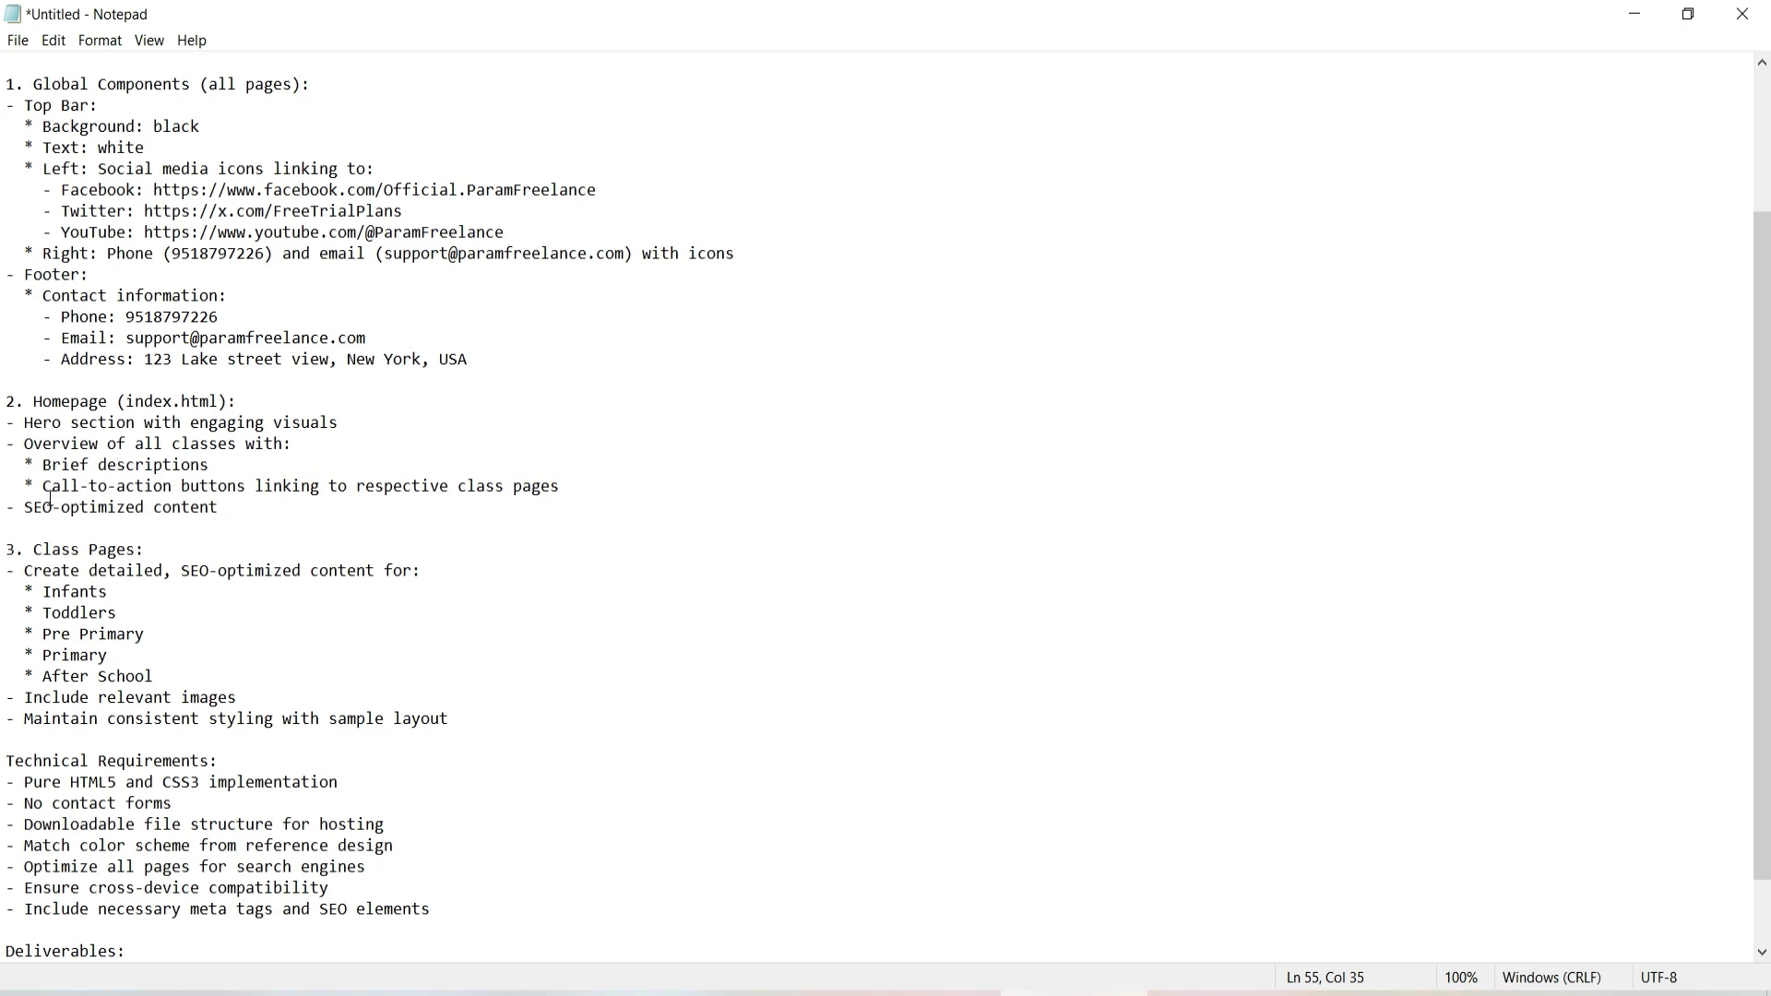
scroll(48, 415, down, 2)
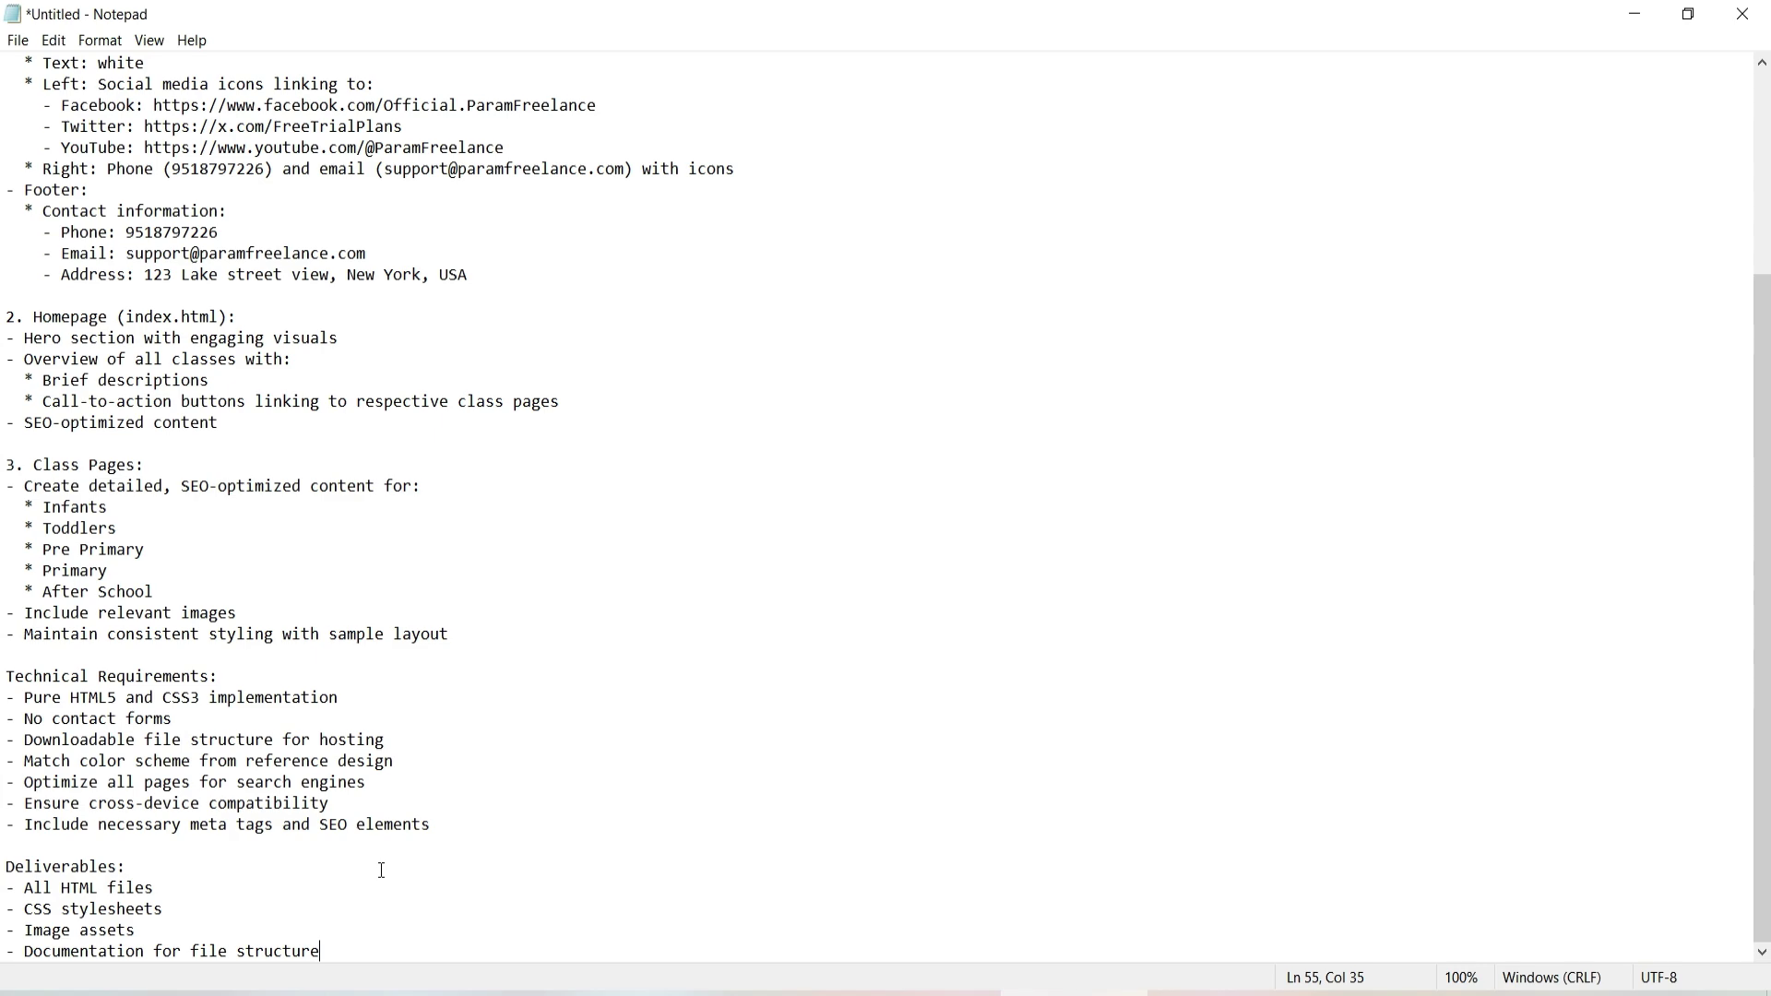
Switch back to Bolt in Chrome, submit the enhanced prompt and follow the start of its response.
key(alt+Tab)
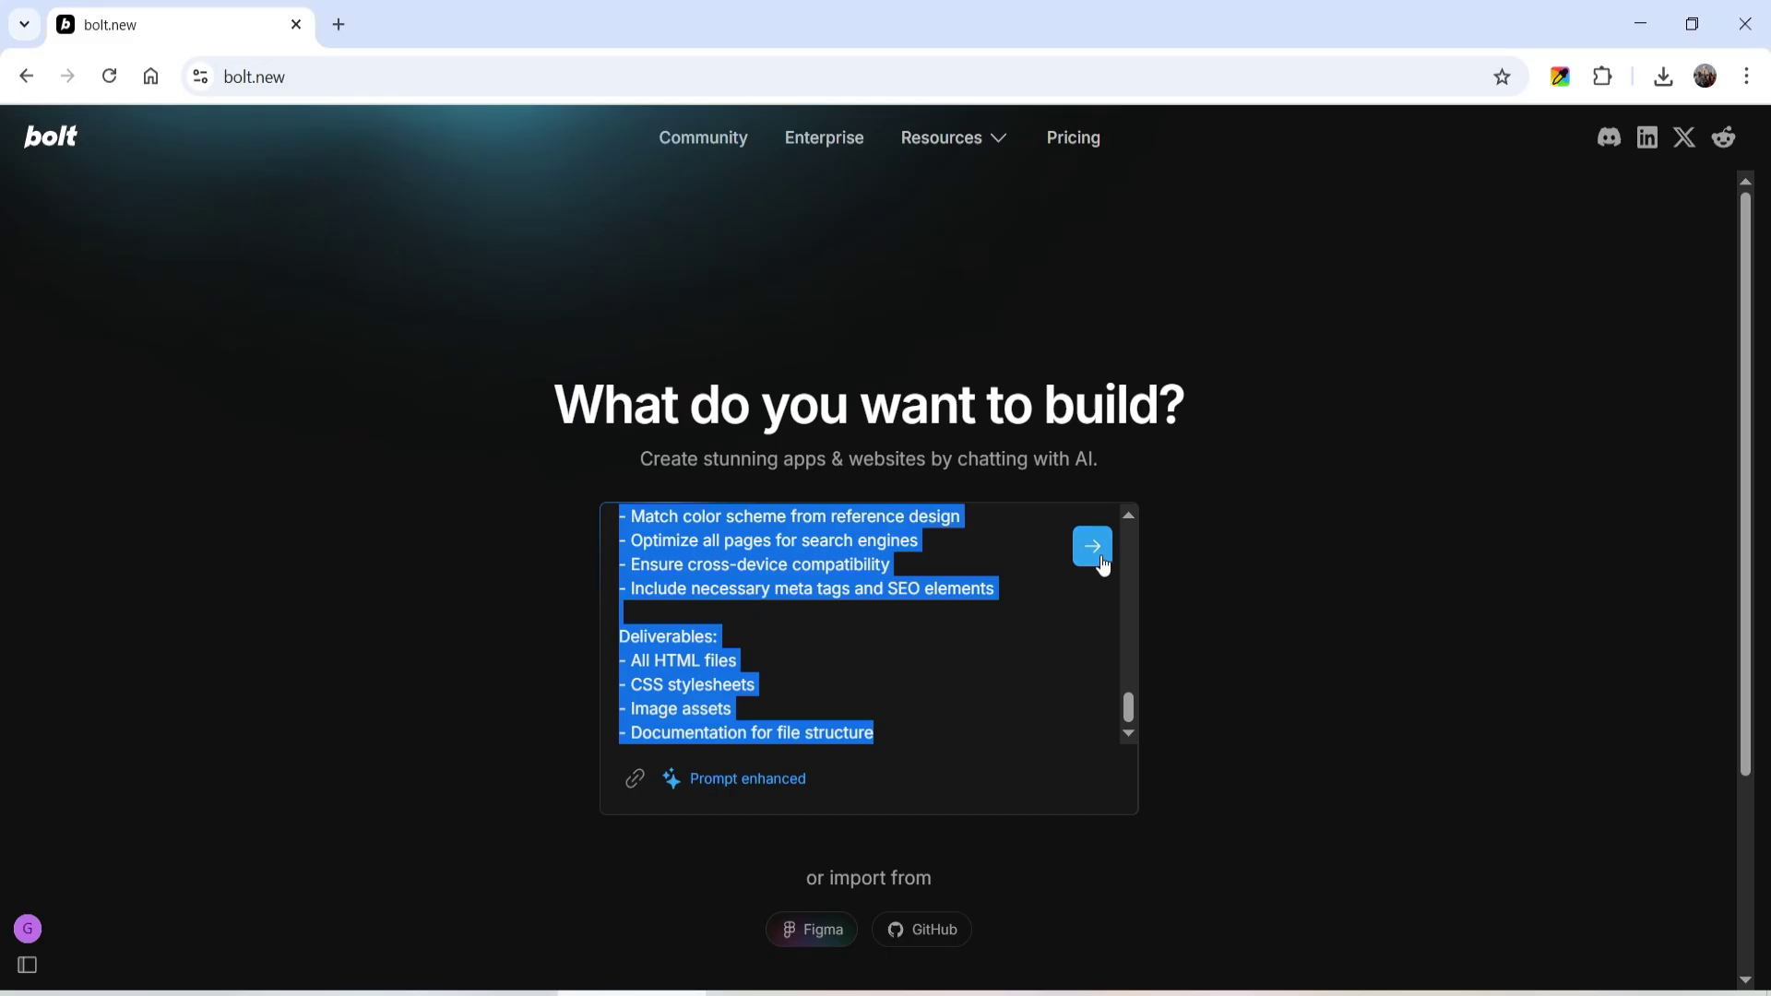
click(1098, 552)
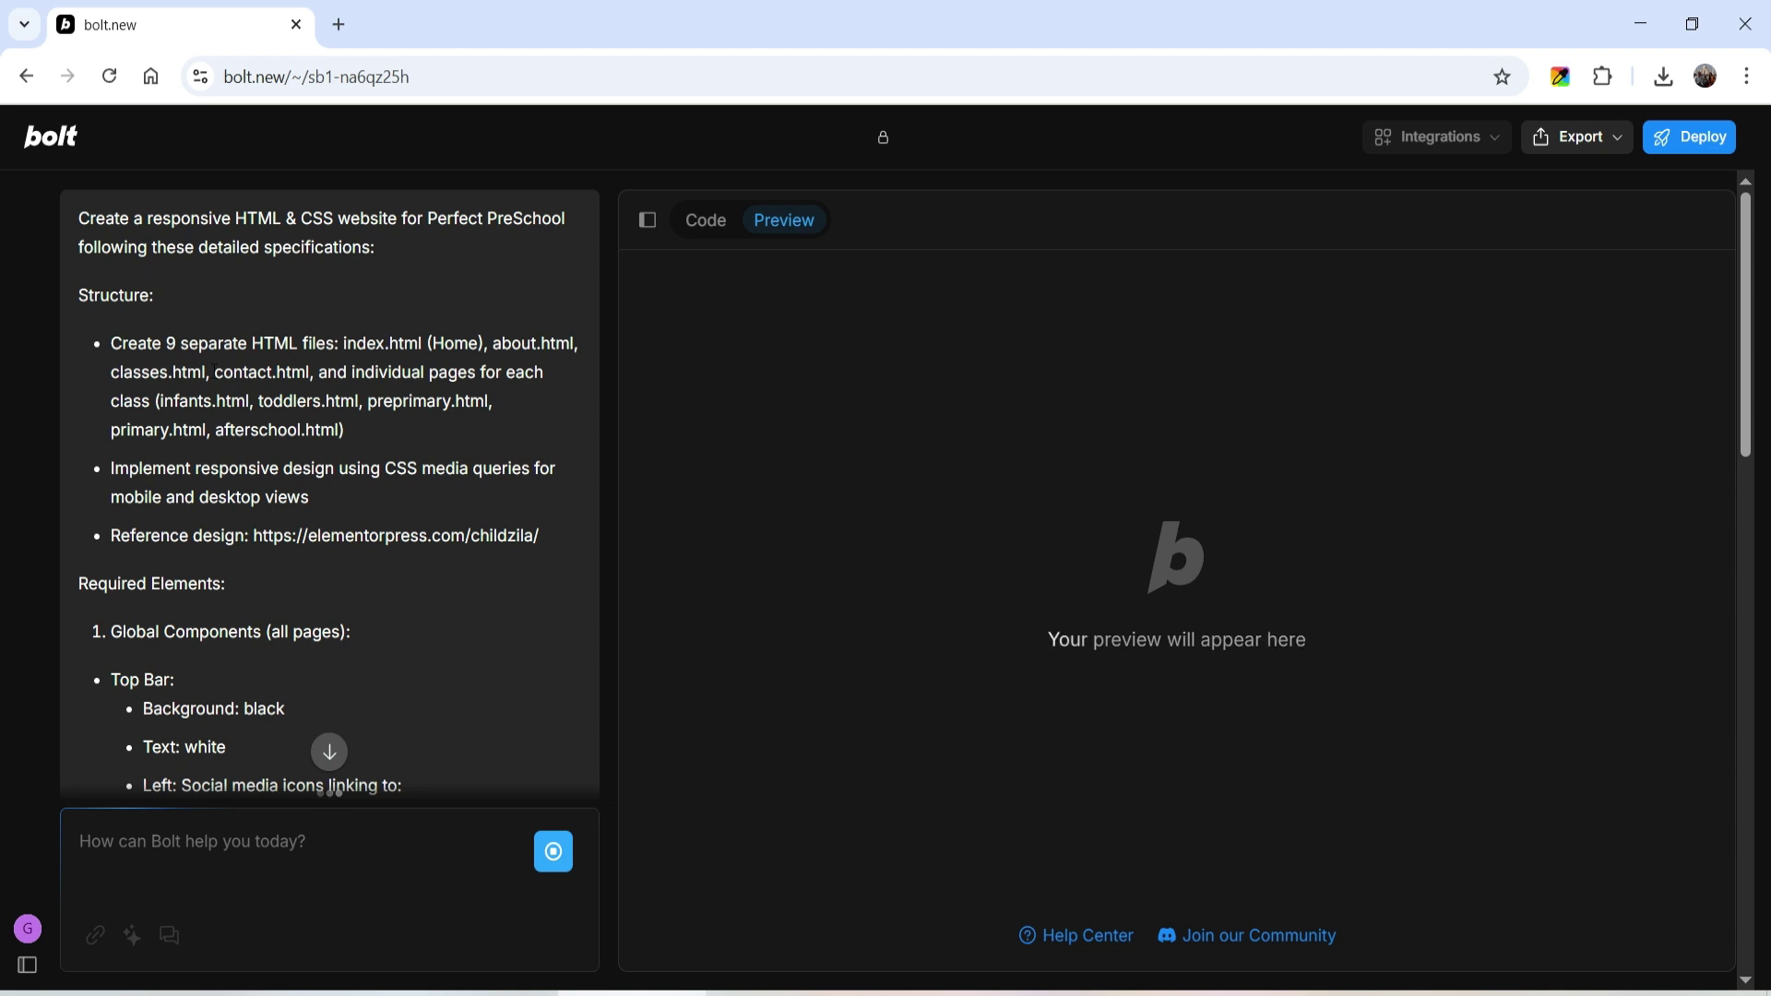
scroll(214, 336, down, 3)
scroll(214, 387, down, 15)
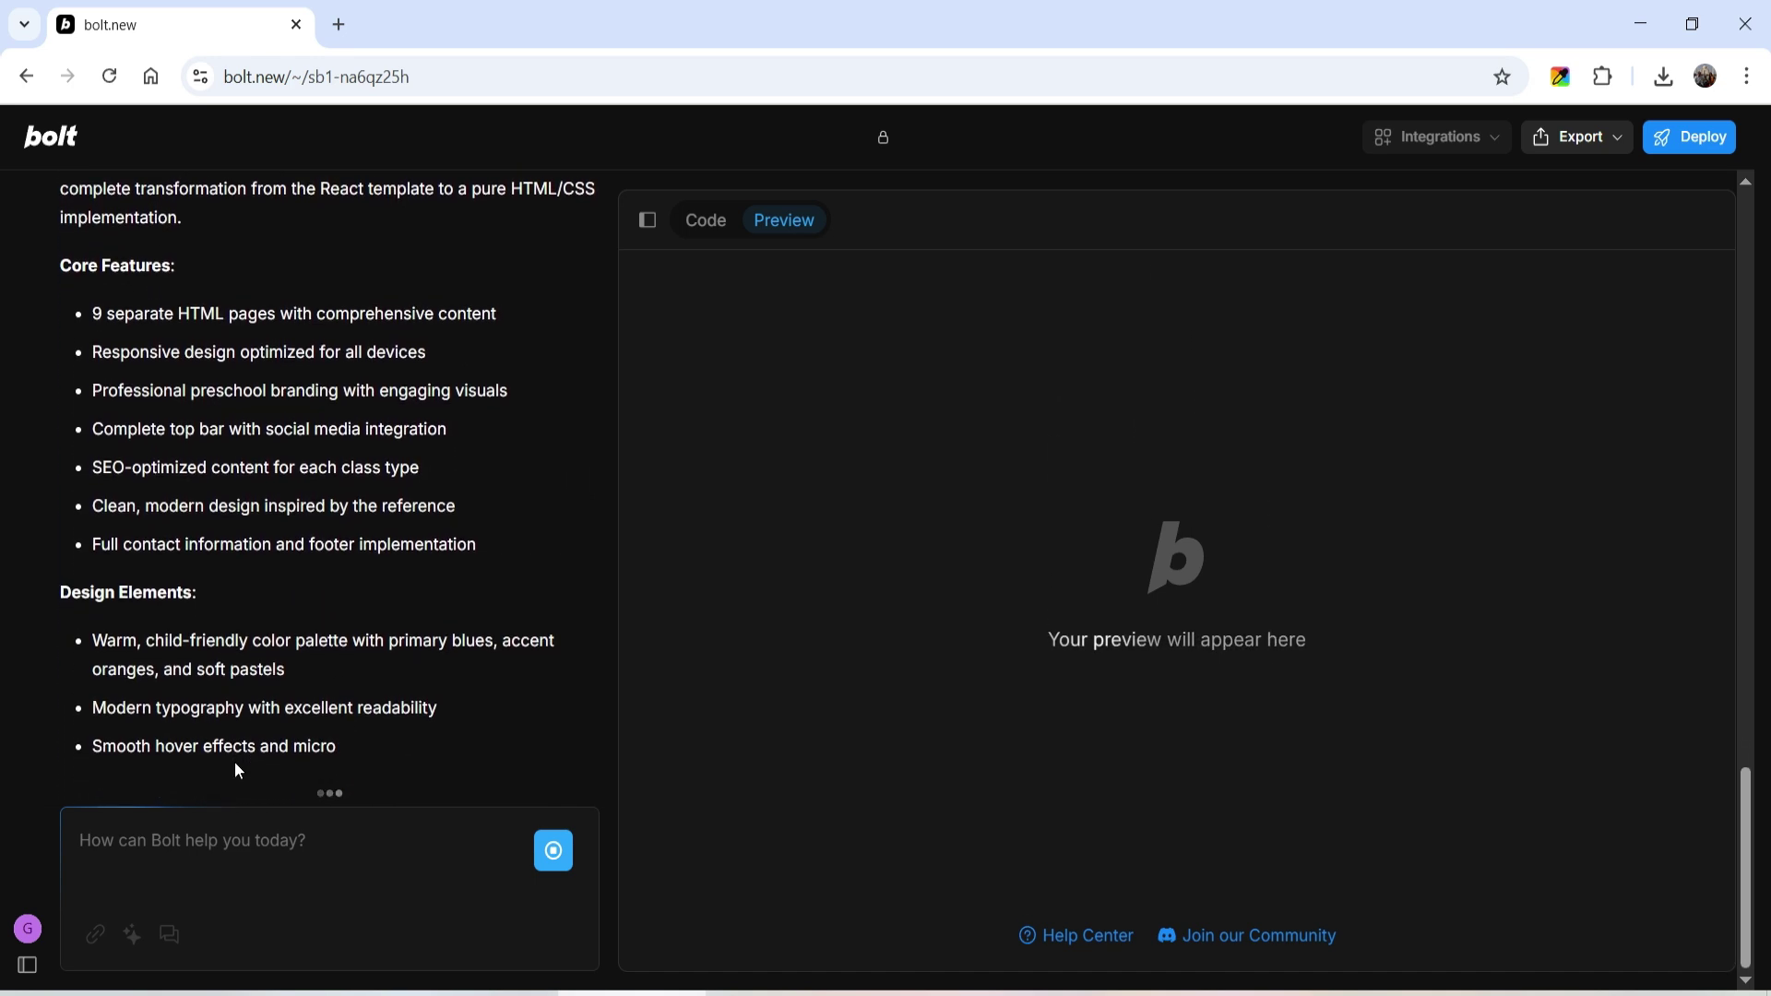
Examine the Core Features and Design Elements in Bolt's response and the progress of the website build.
scroll(263, 574, up, 3)
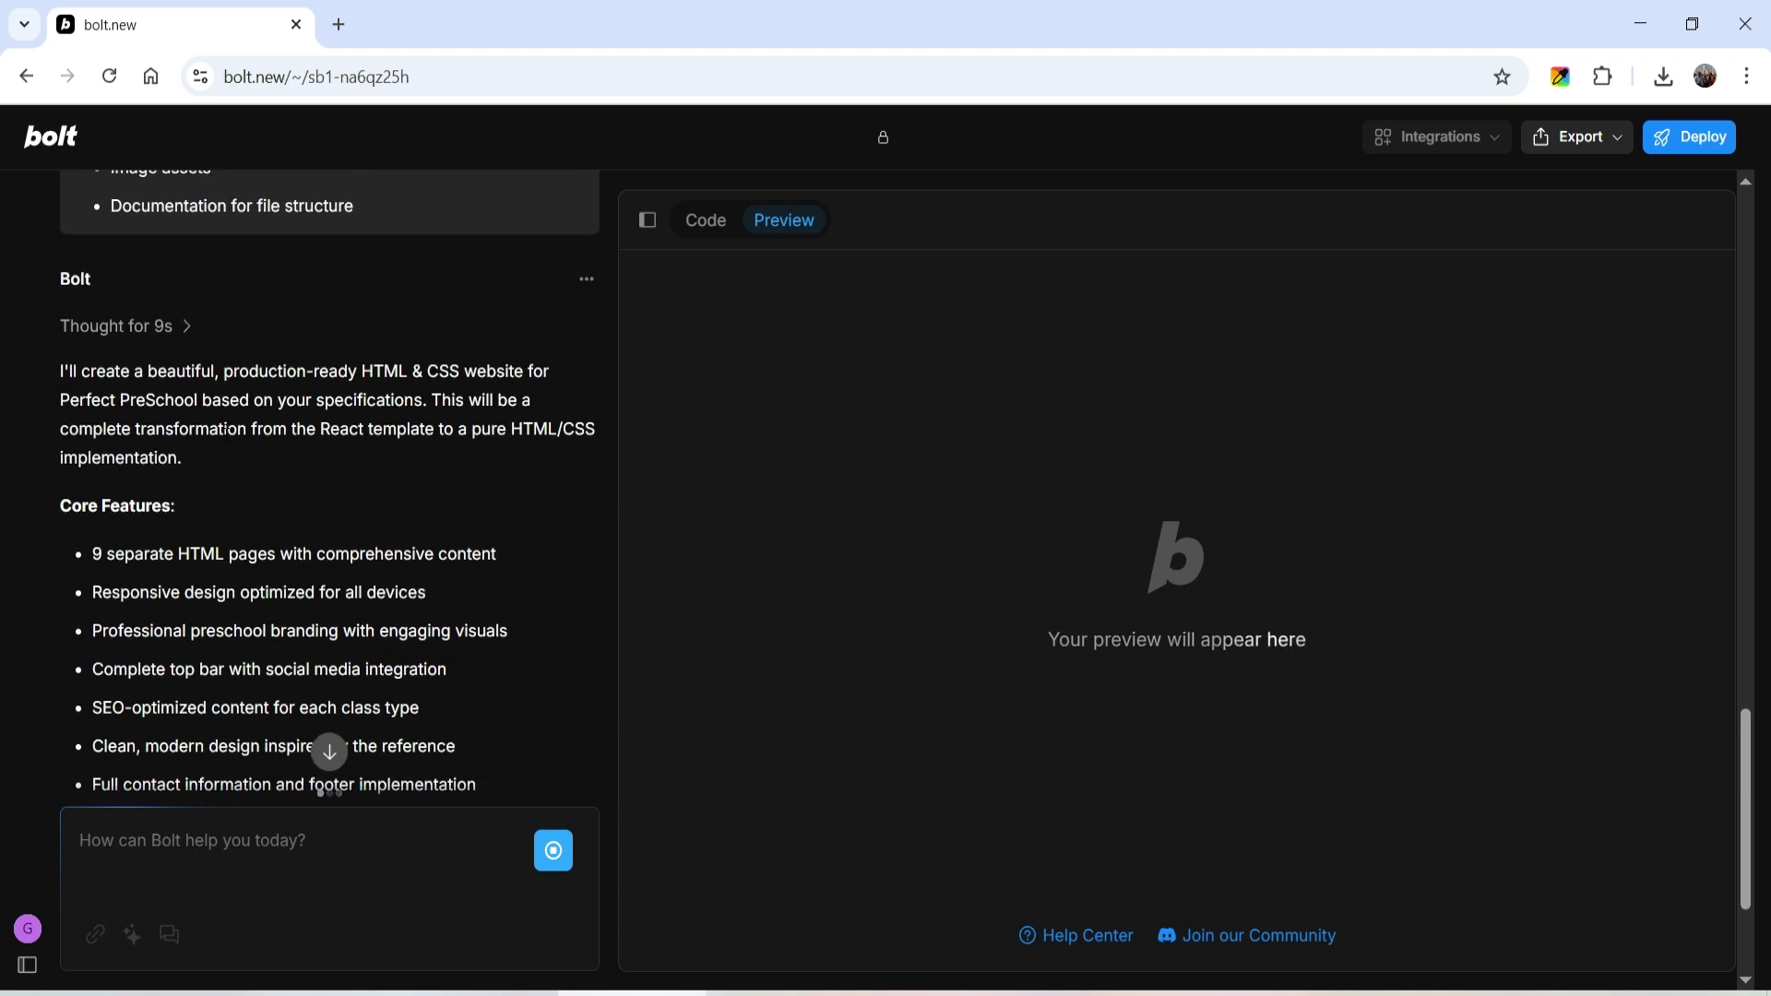
scroll(221, 438, down, 3)
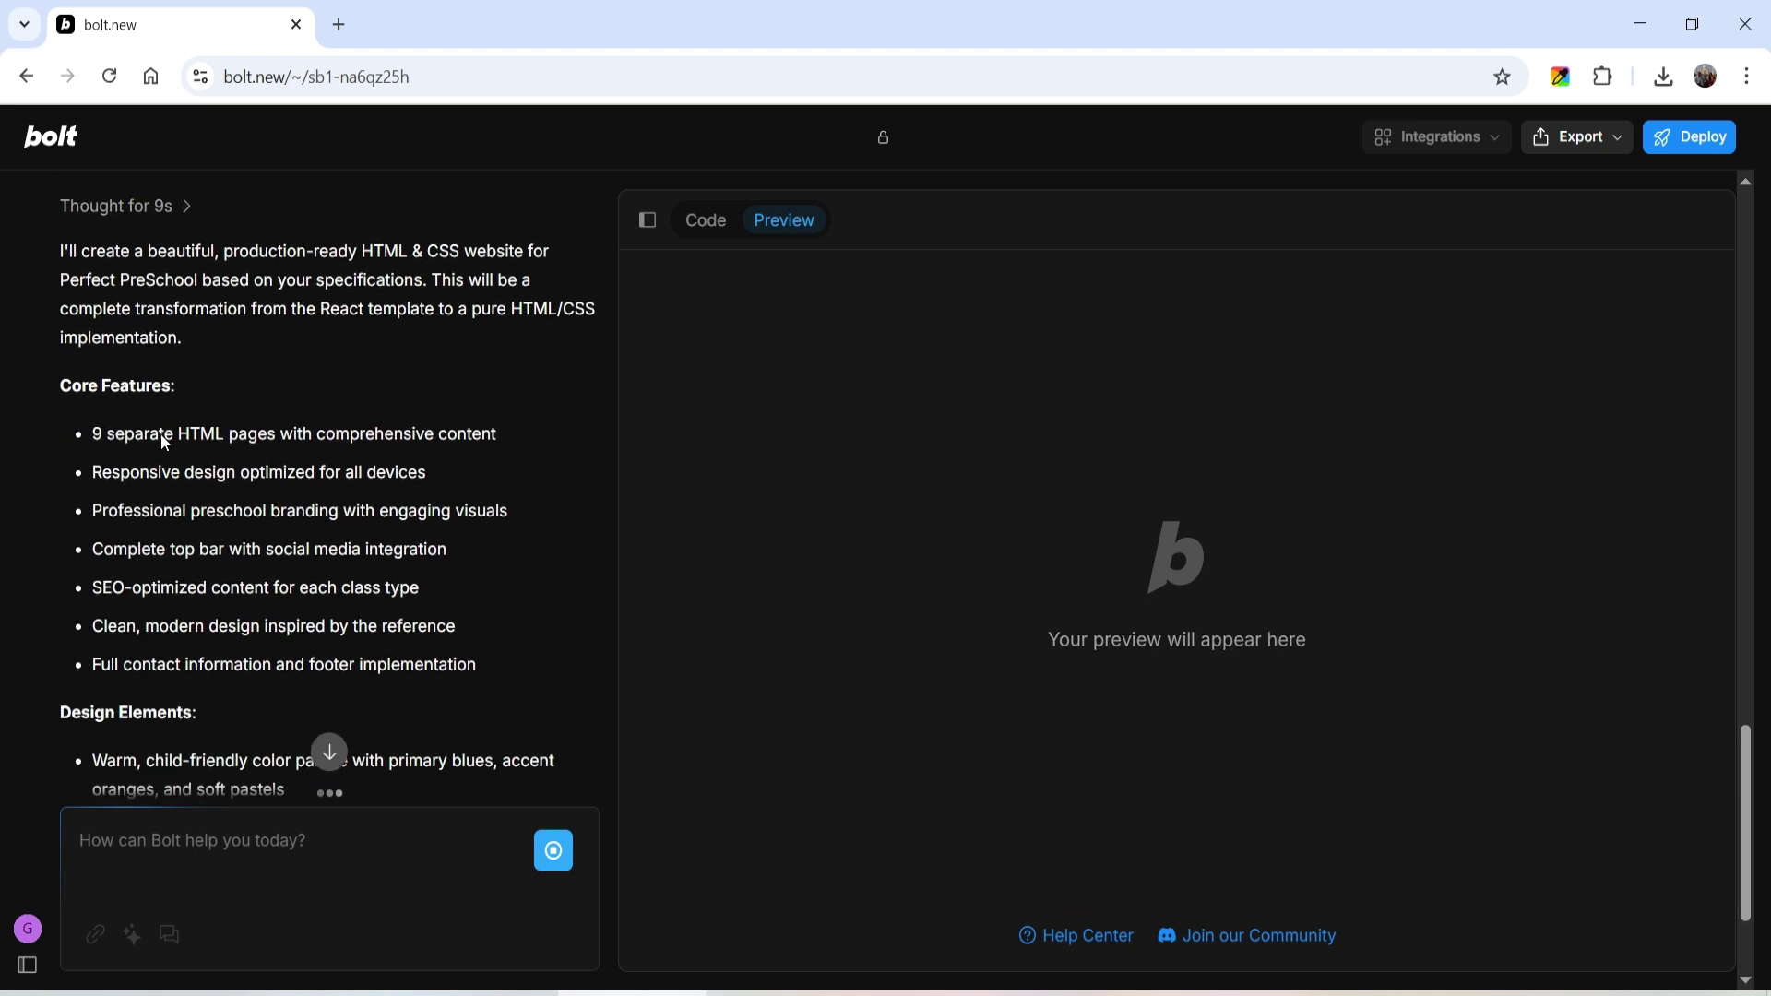
scroll(236, 323, down, 3)
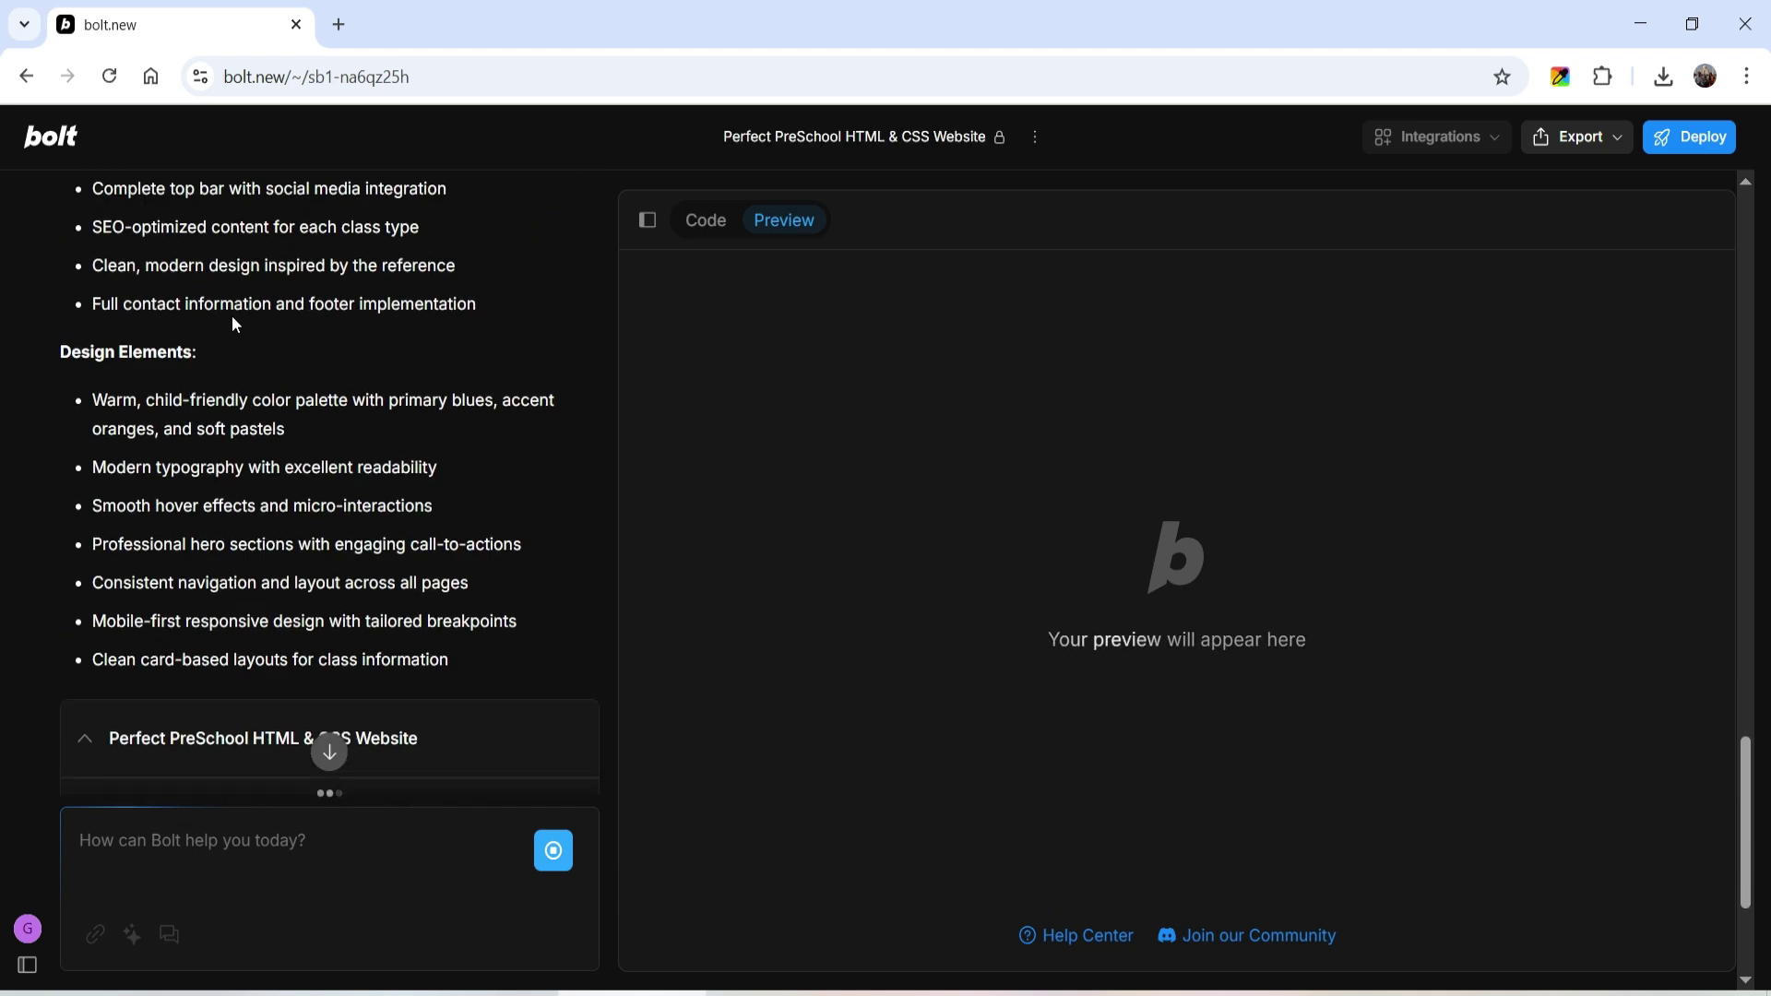
scroll(212, 288, up, 1)
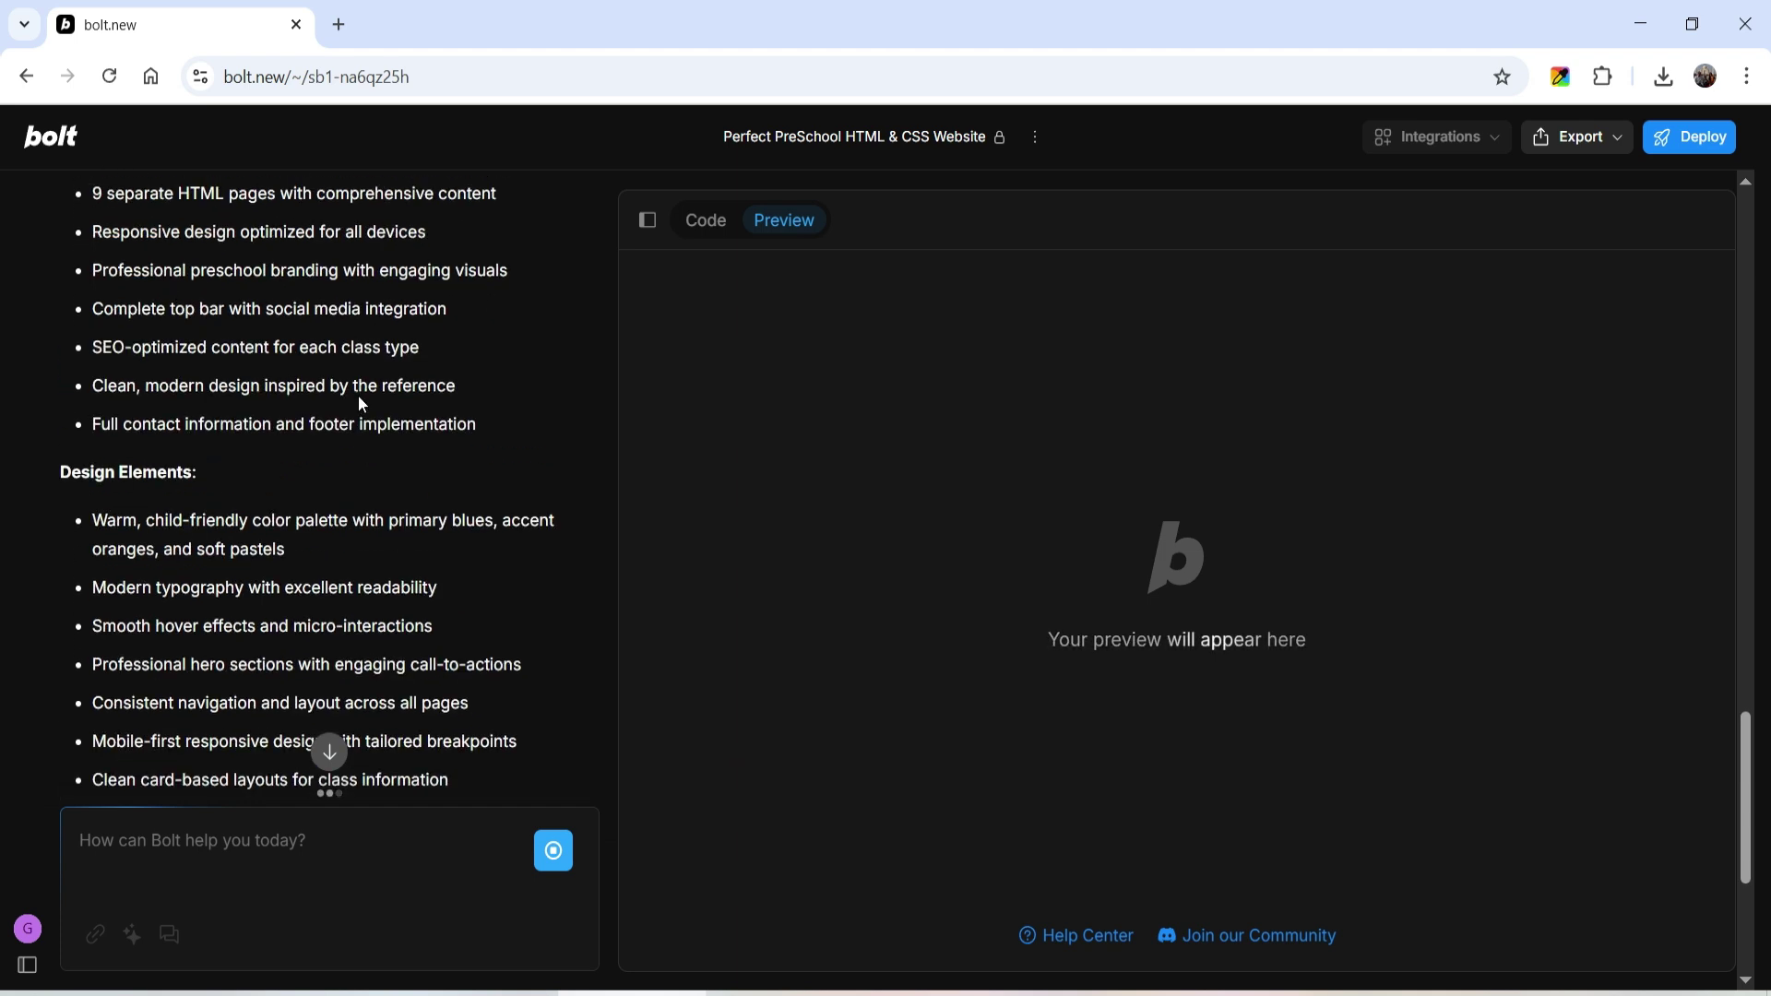
scroll(360, 399, down, 1)
scroll(289, 478, down, 2)
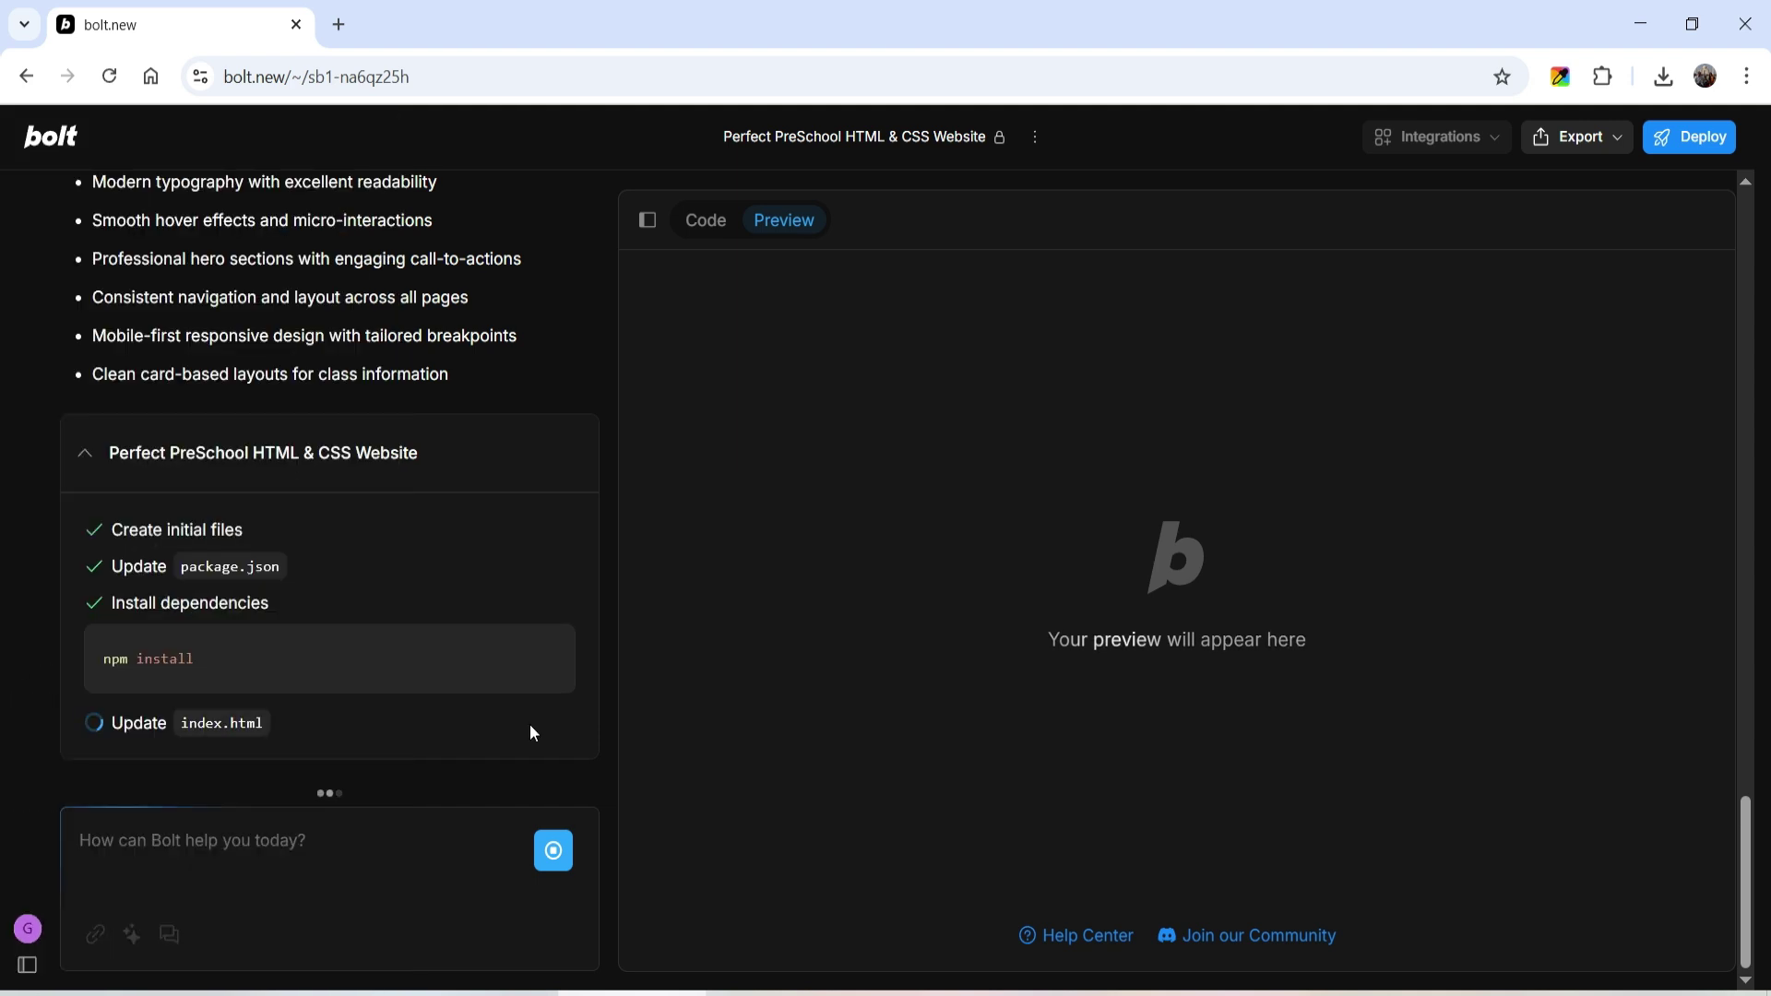
scroll(467, 618, up, 1)
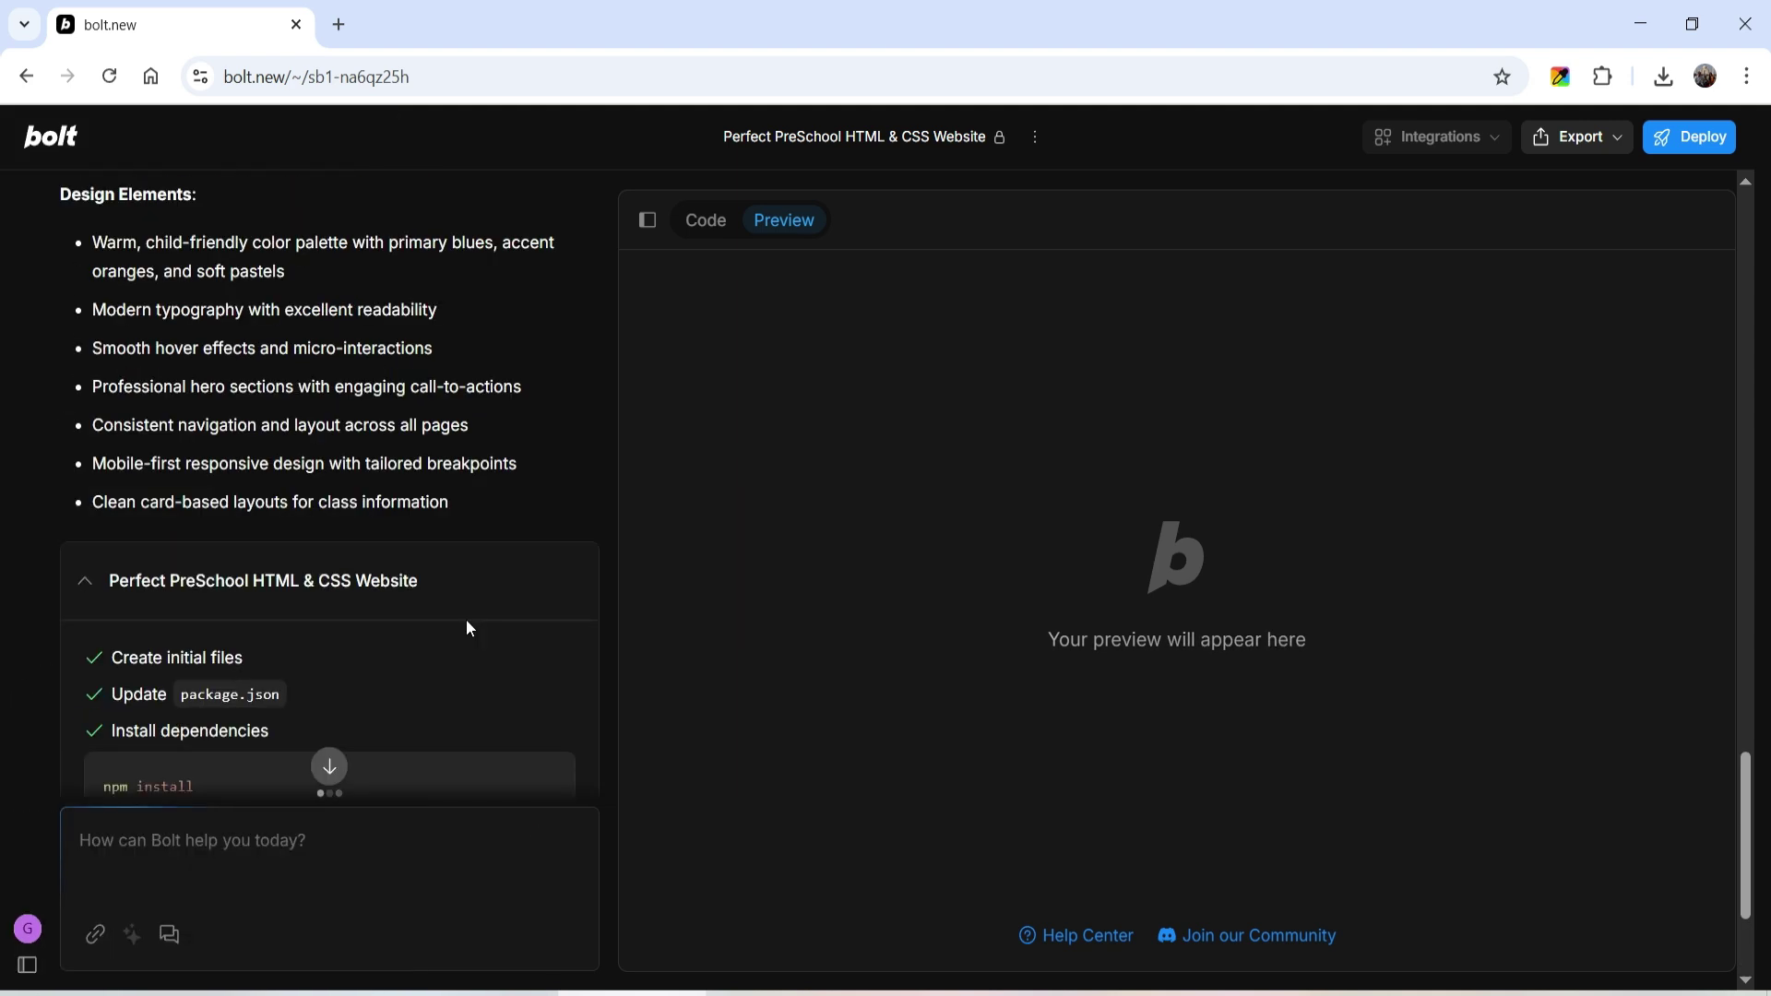
scroll(545, 594, down, 1)
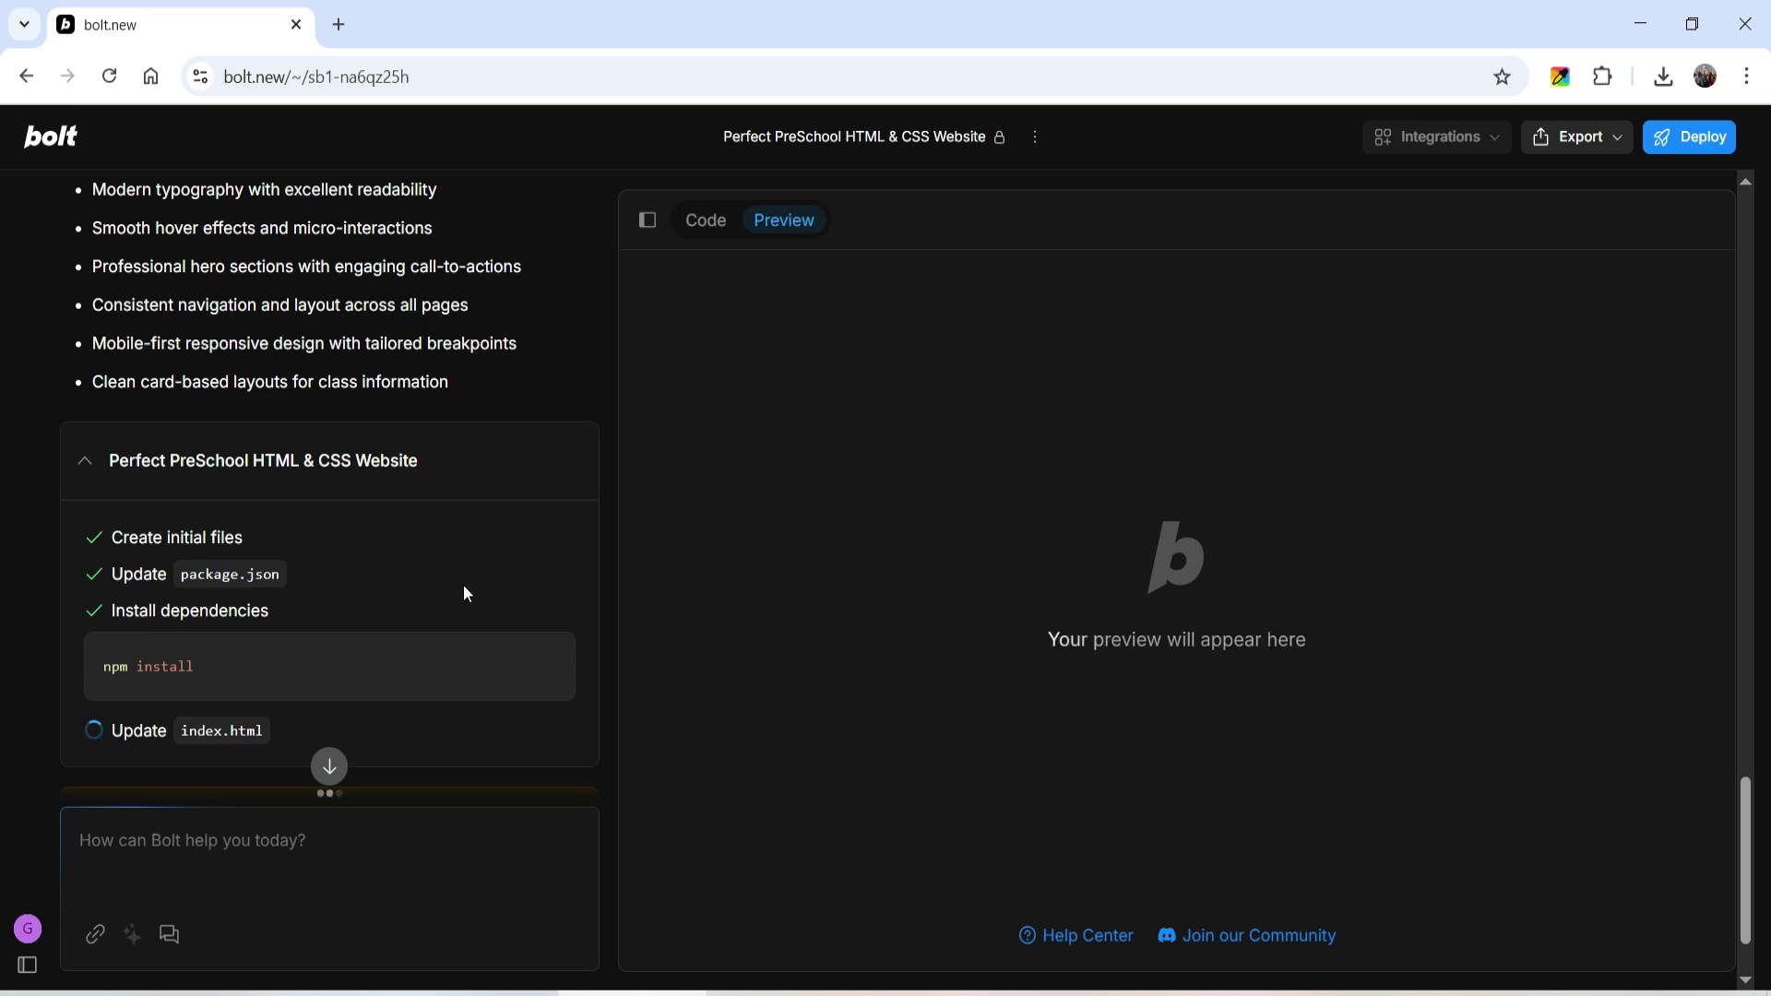
Check the token consumption in the Bolt account settings and close the settings.
mouse_move(9, 701)
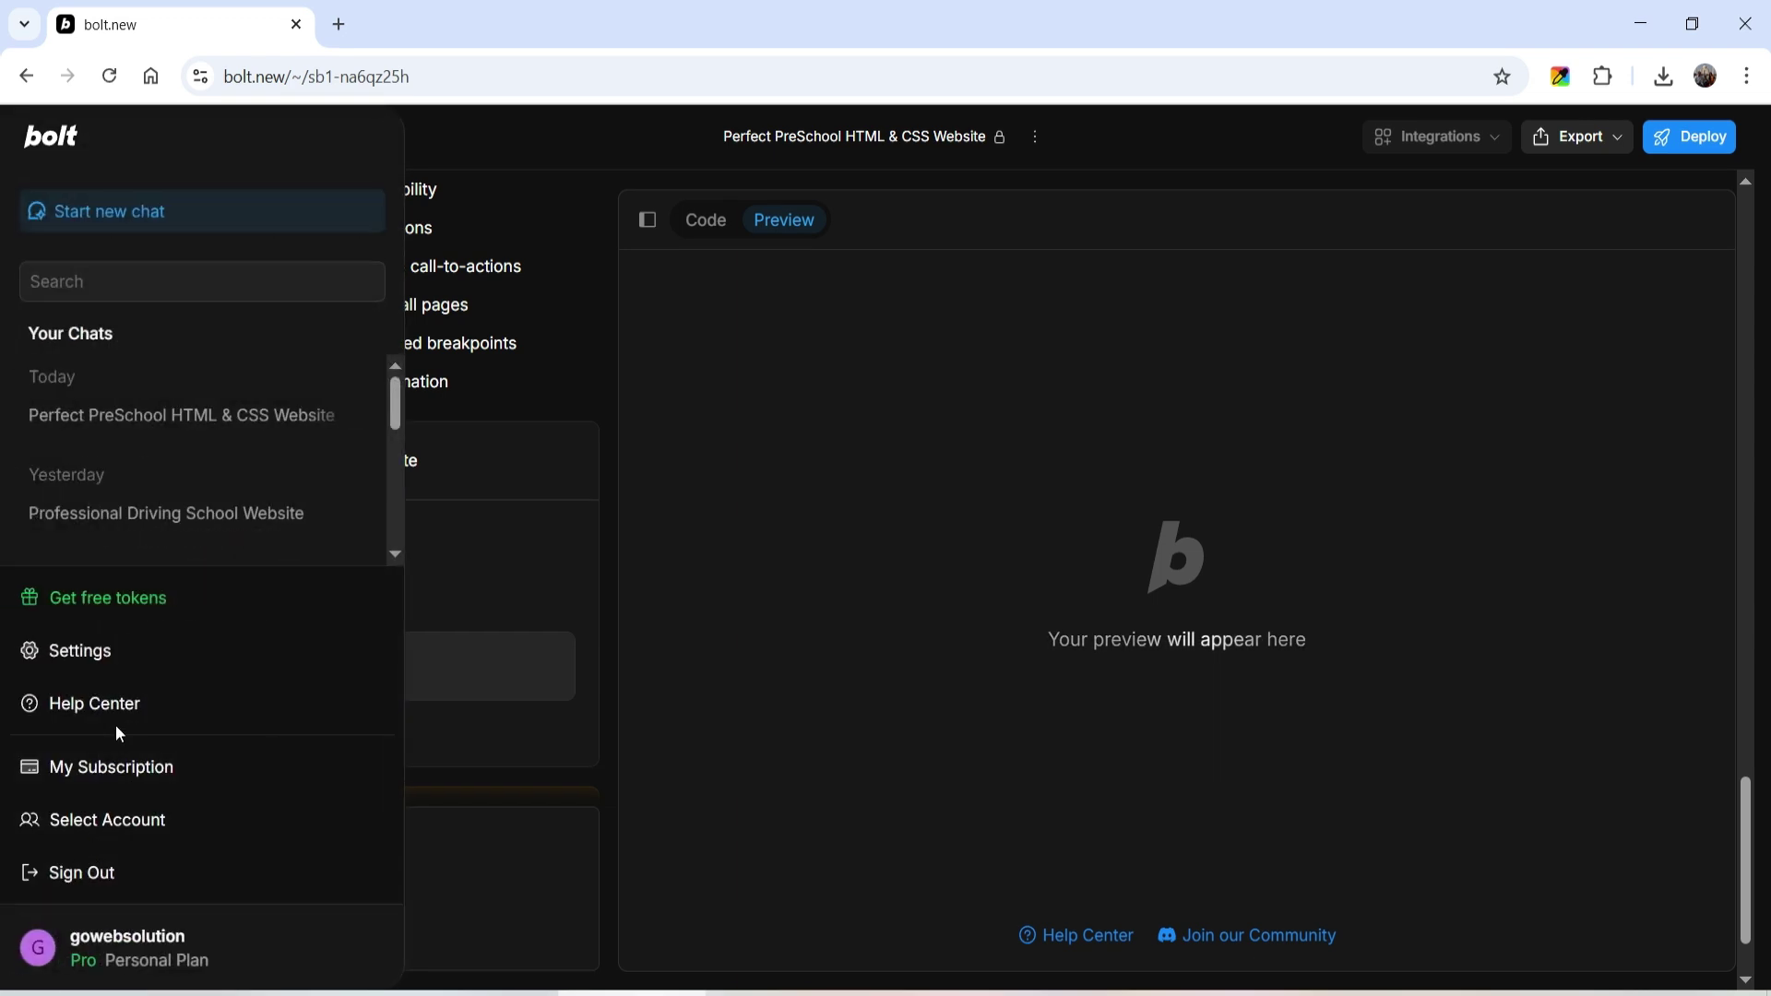
click(81, 651)
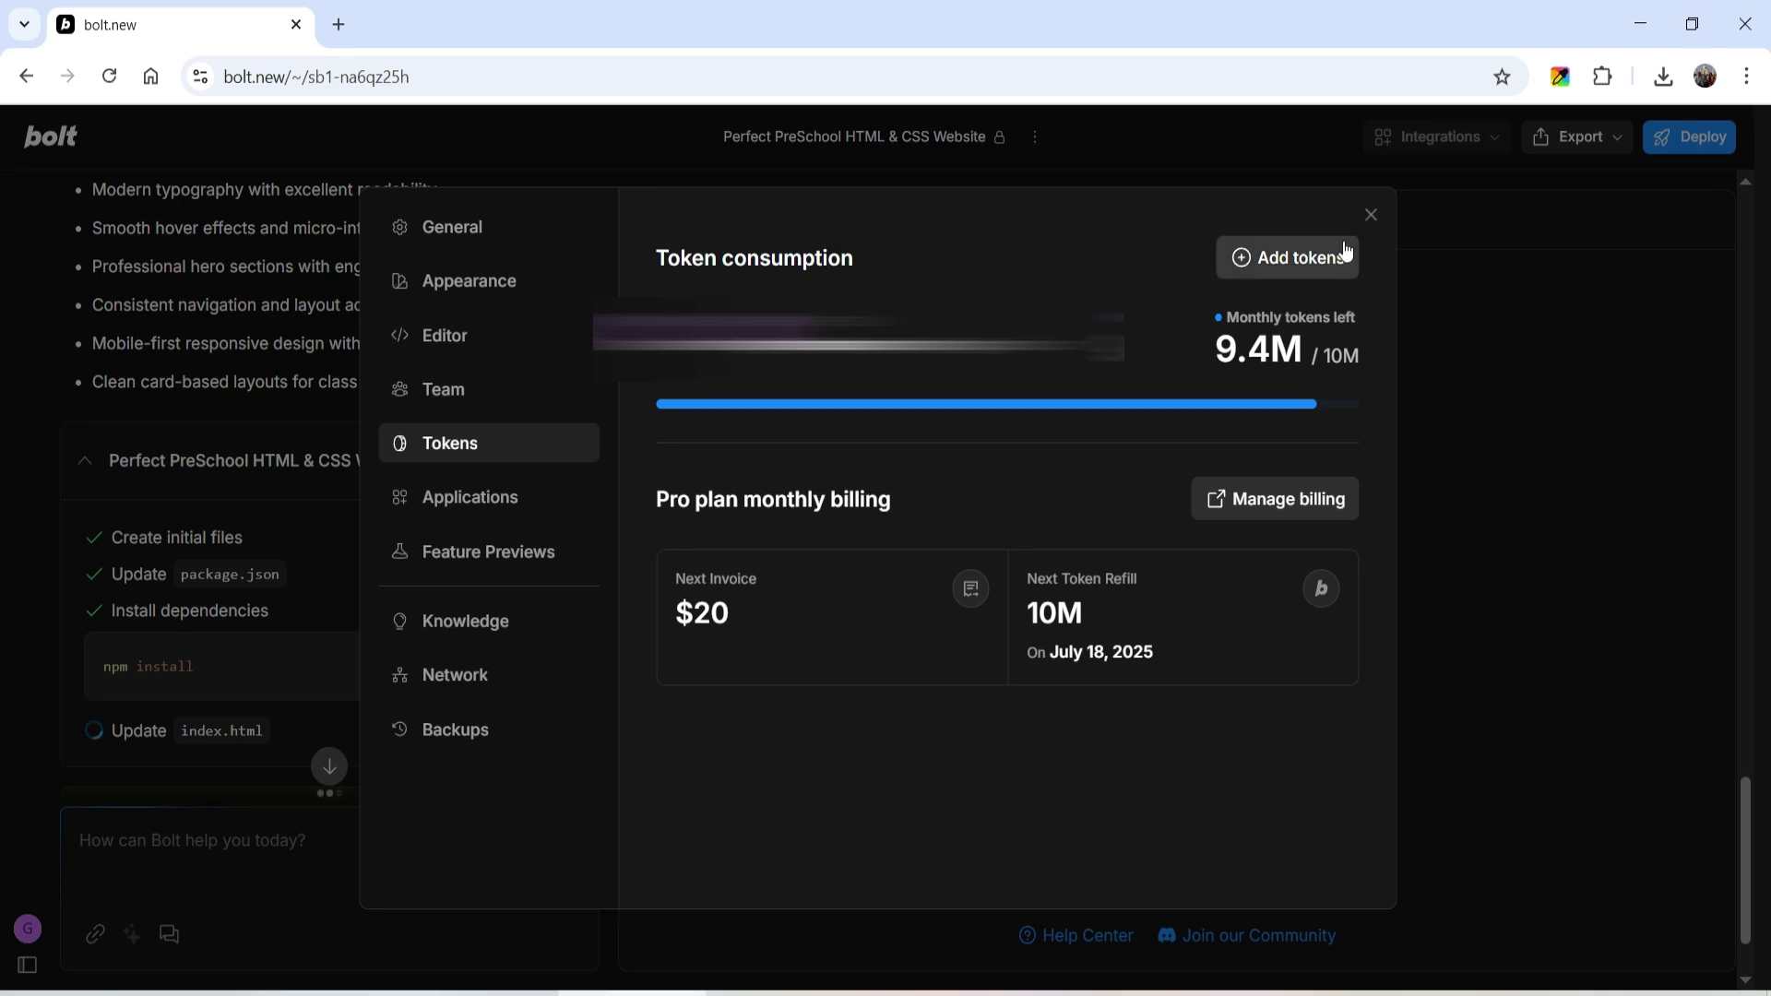
click(1371, 214)
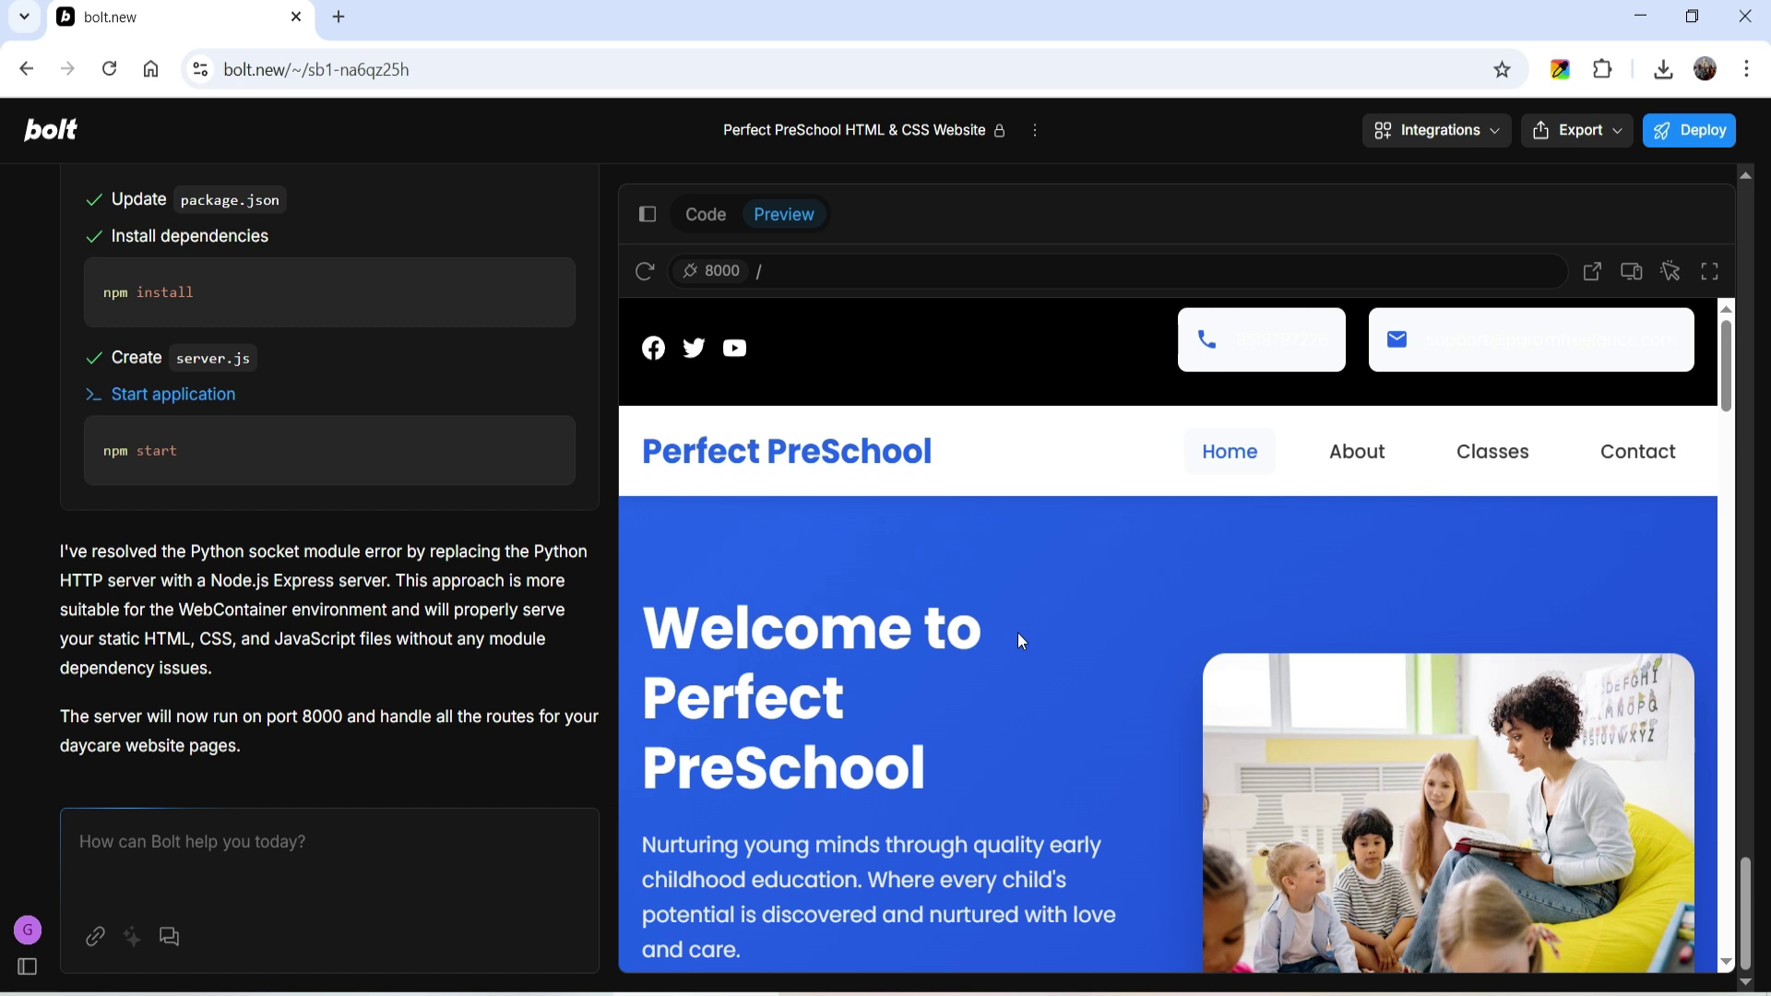
Open the website preview in a separate browser tab, connect it to the project and look over the home page.
click(1592, 274)
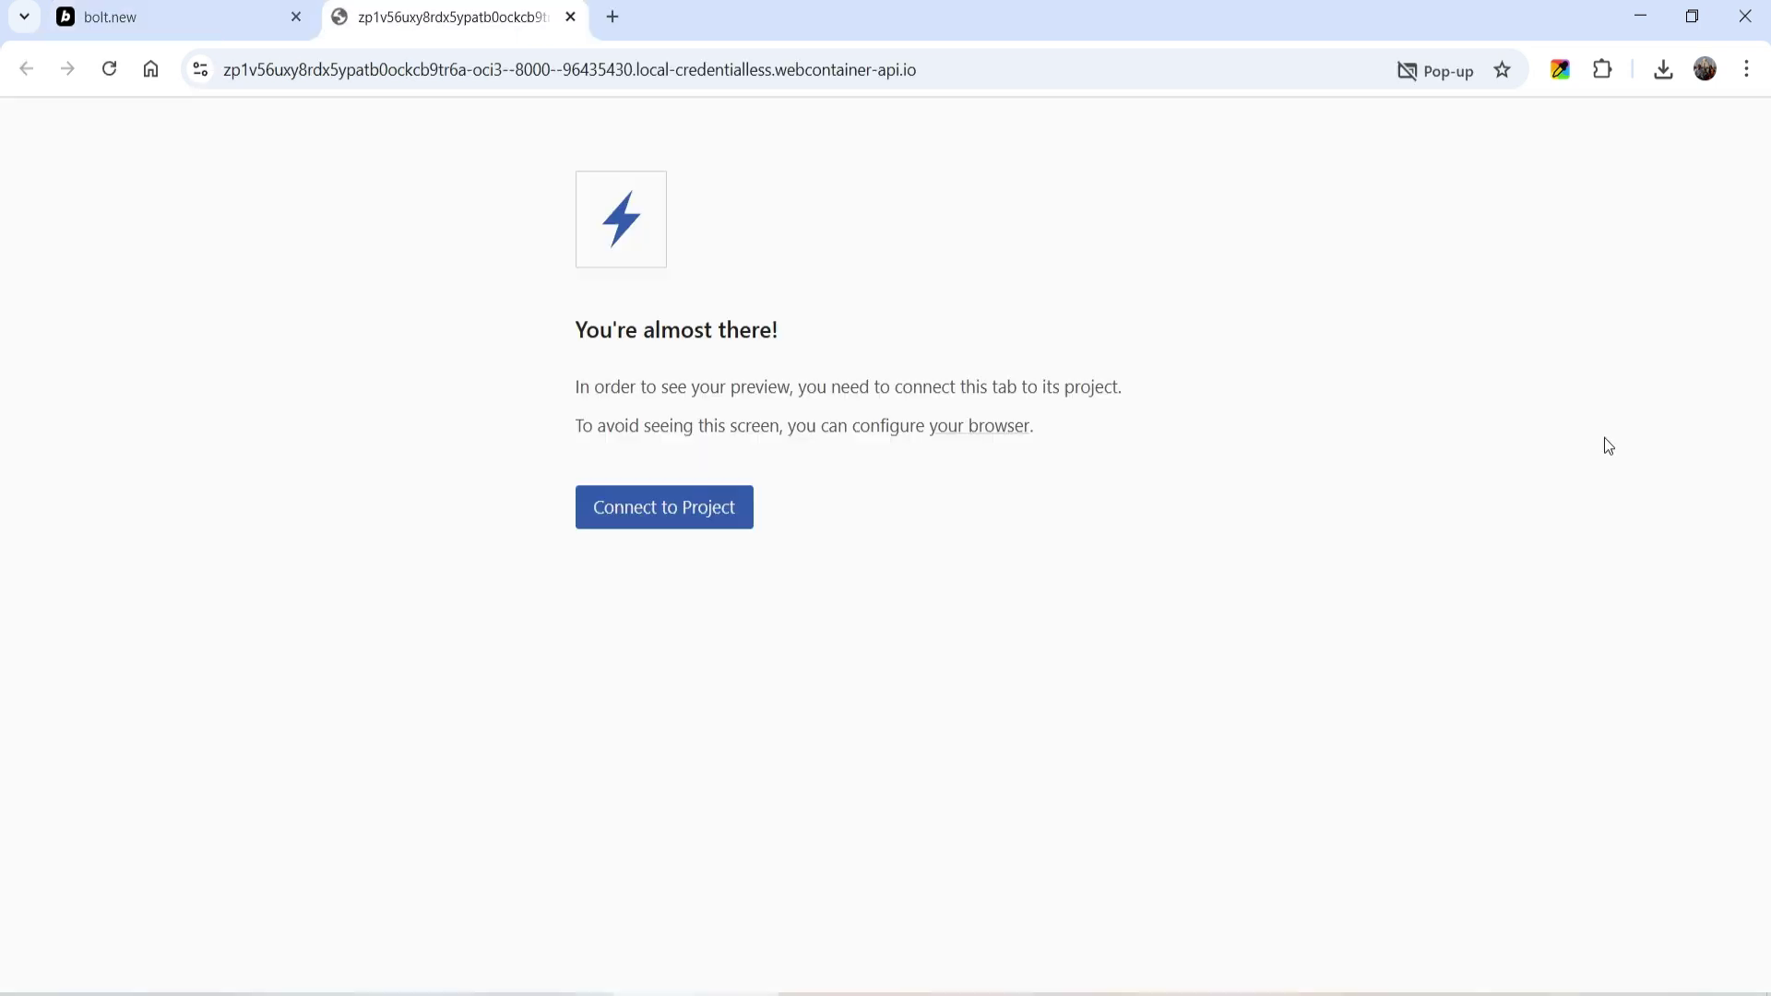
click(683, 507)
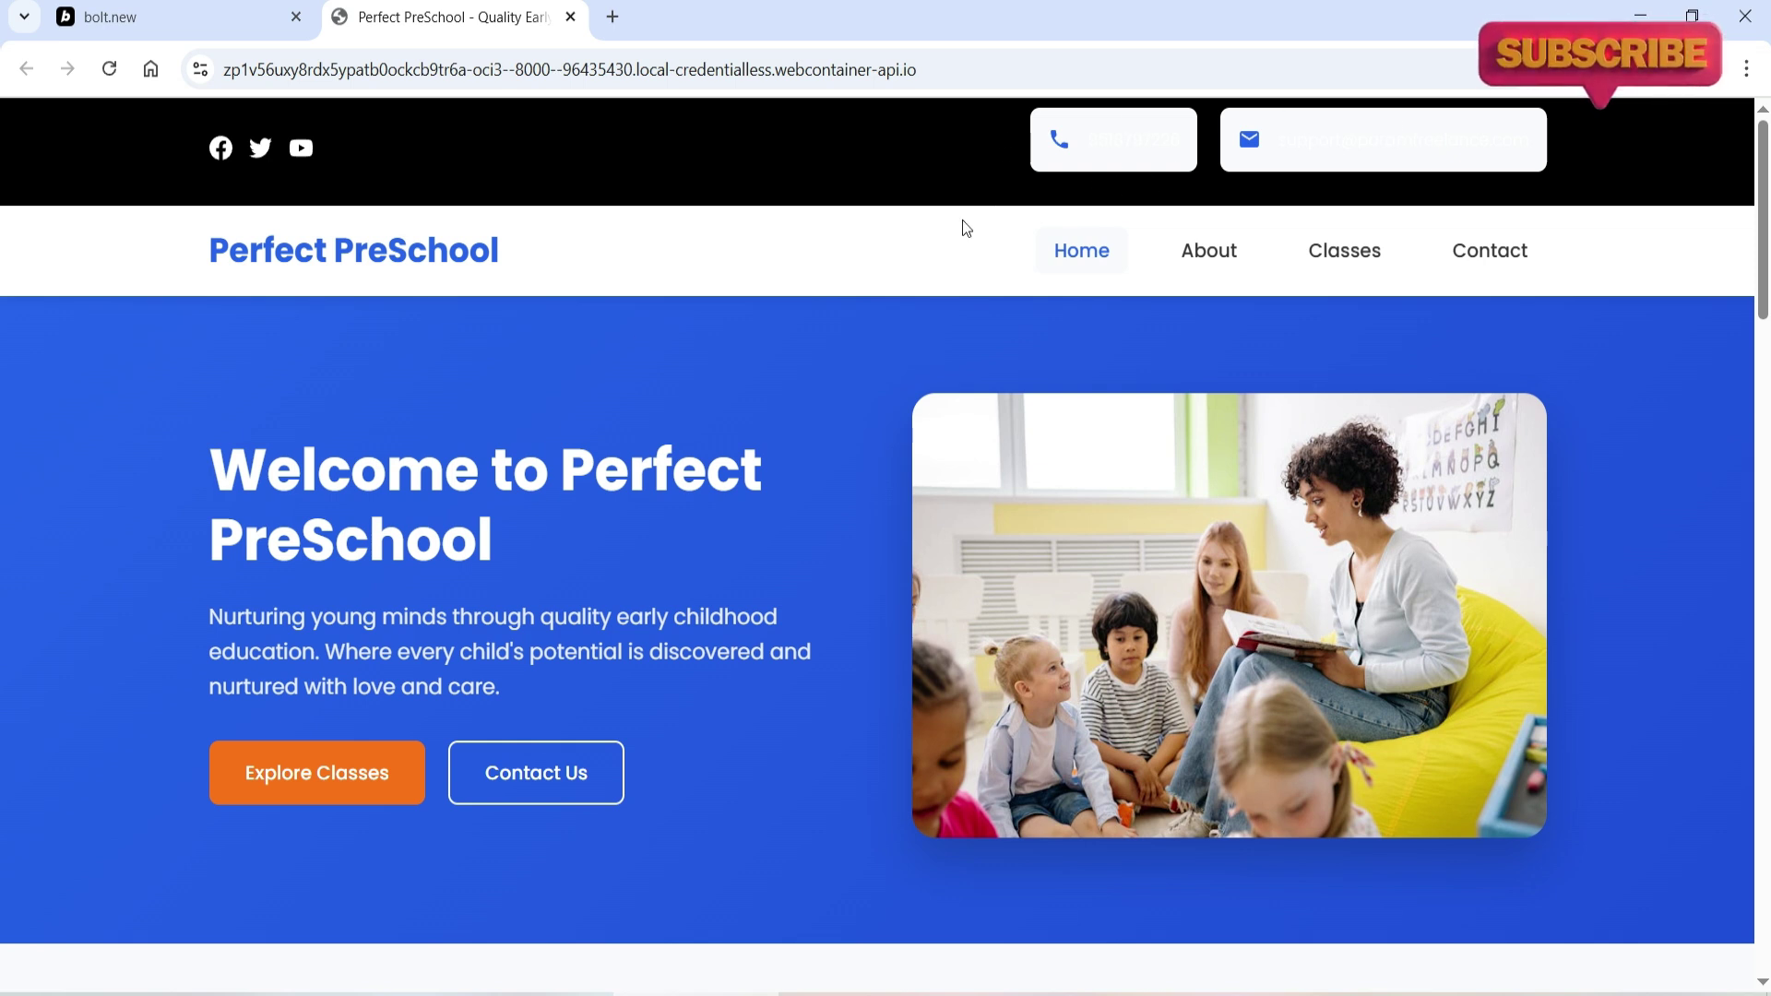
scroll(908, 286, down, 1)
Open the Classes page from the home page's Explore Classes link and examine all the class cards.
click(298, 662)
scroll(1609, 436, down, 5)
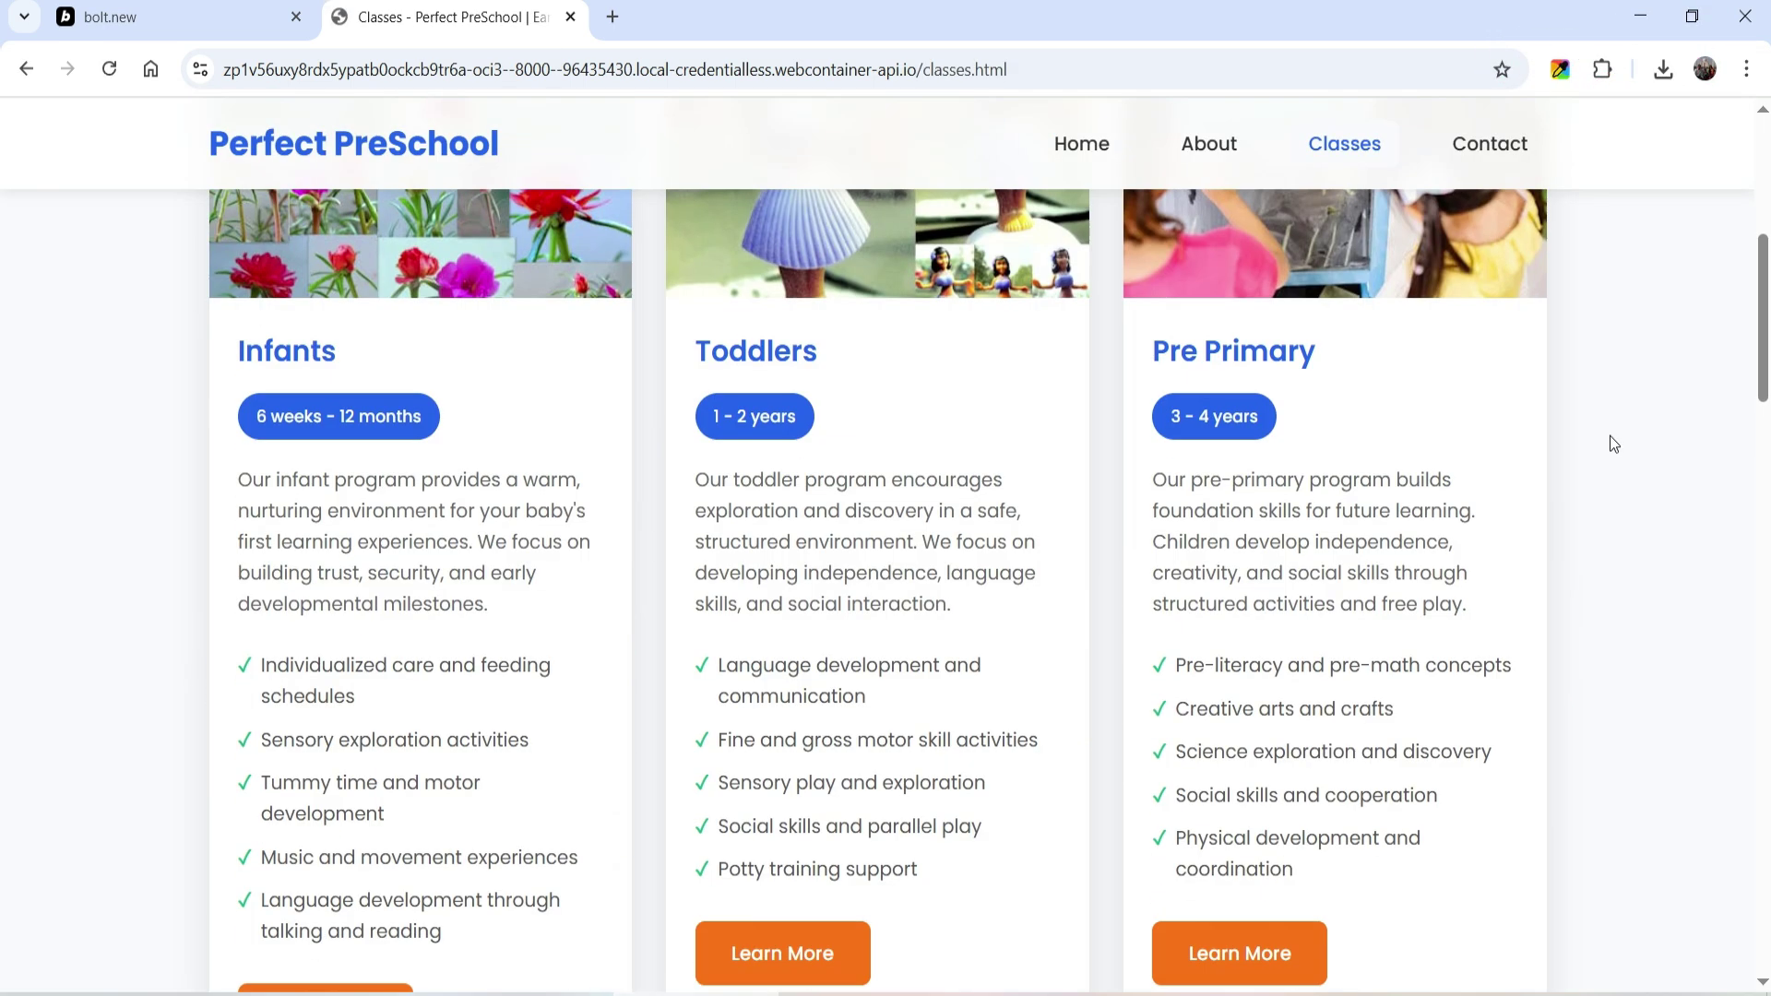
scroll(1350, 494, down, 4)
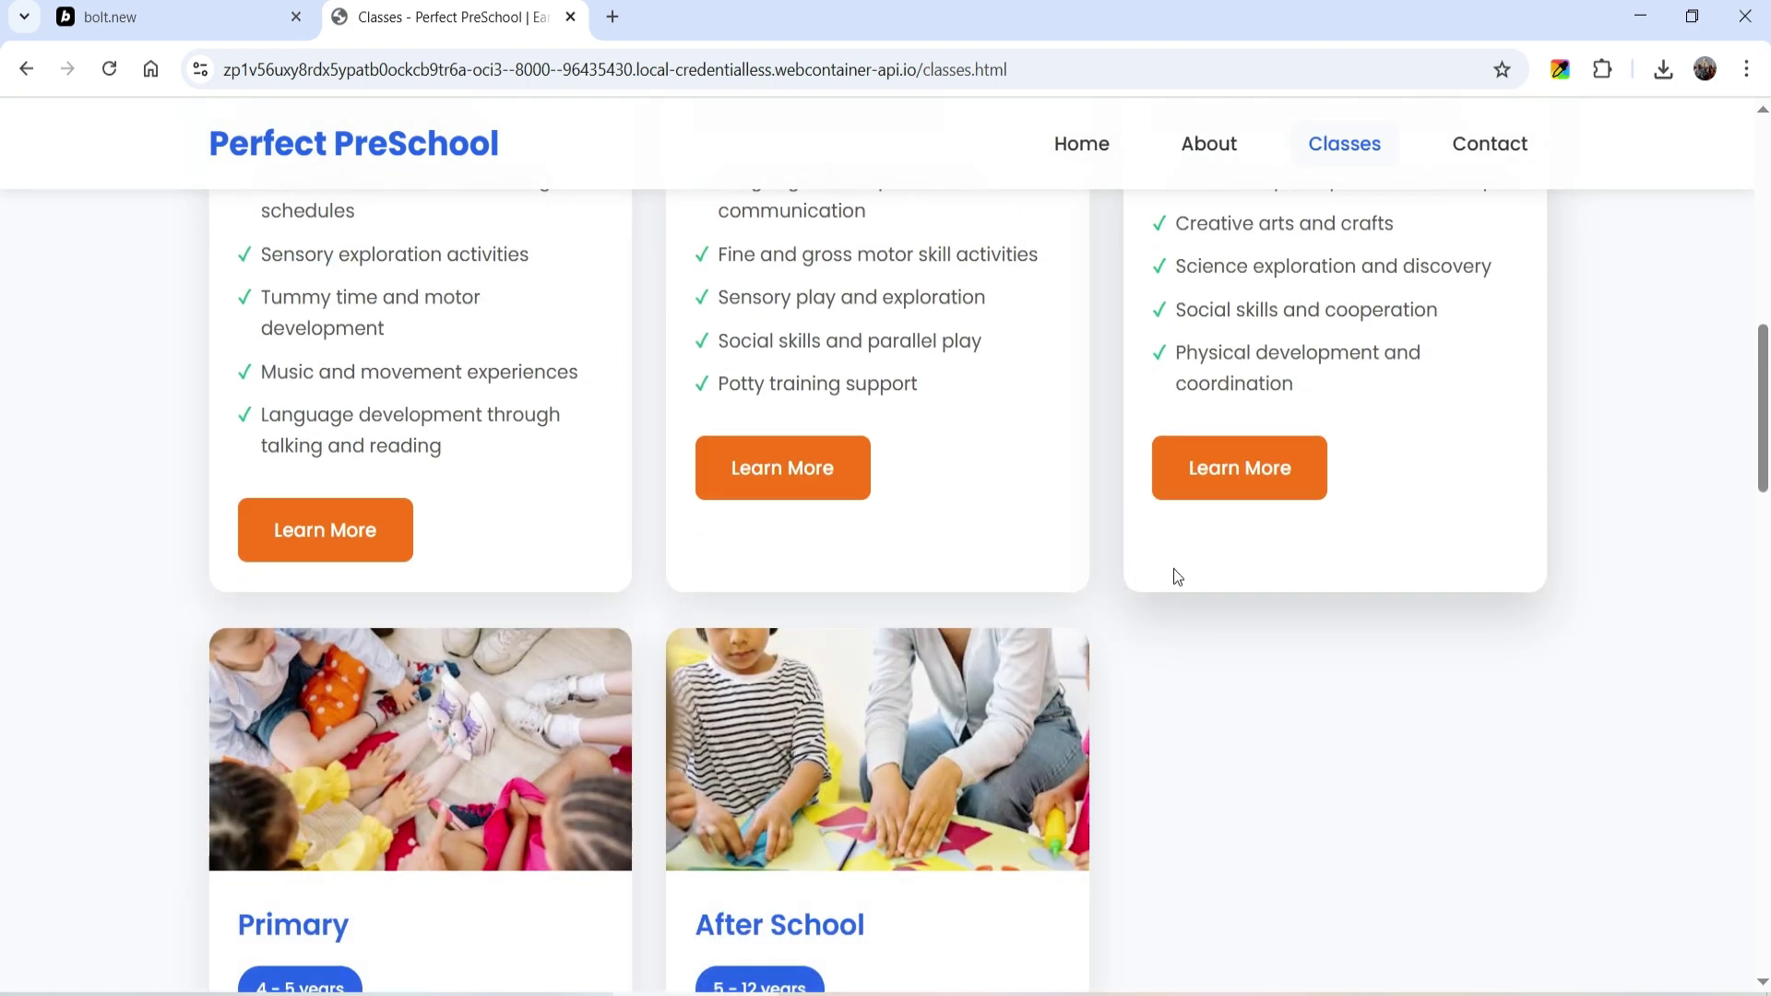
scroll(1360, 591, down, 6)
scroll(1407, 564, up, 9)
scroll(1407, 563, up, 3)
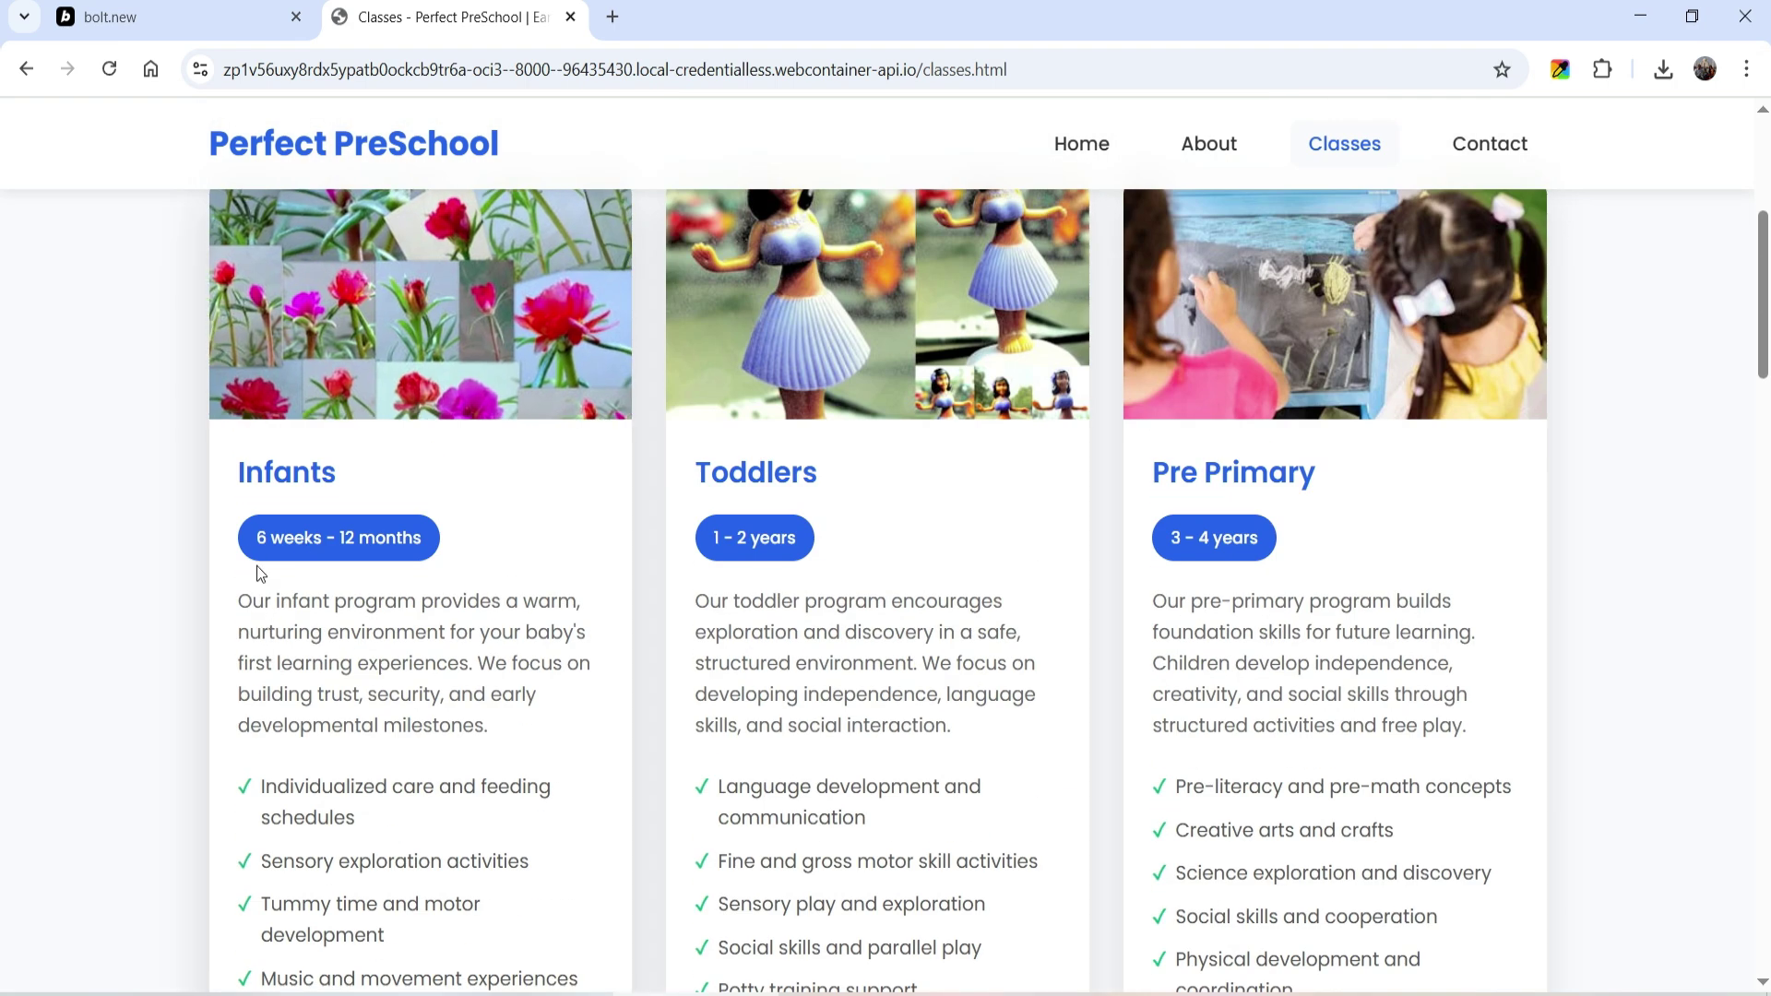
Open the Toddlers class page from its card and examine the description, image and class details.
scroll(815, 706, down, 4)
click(816, 705)
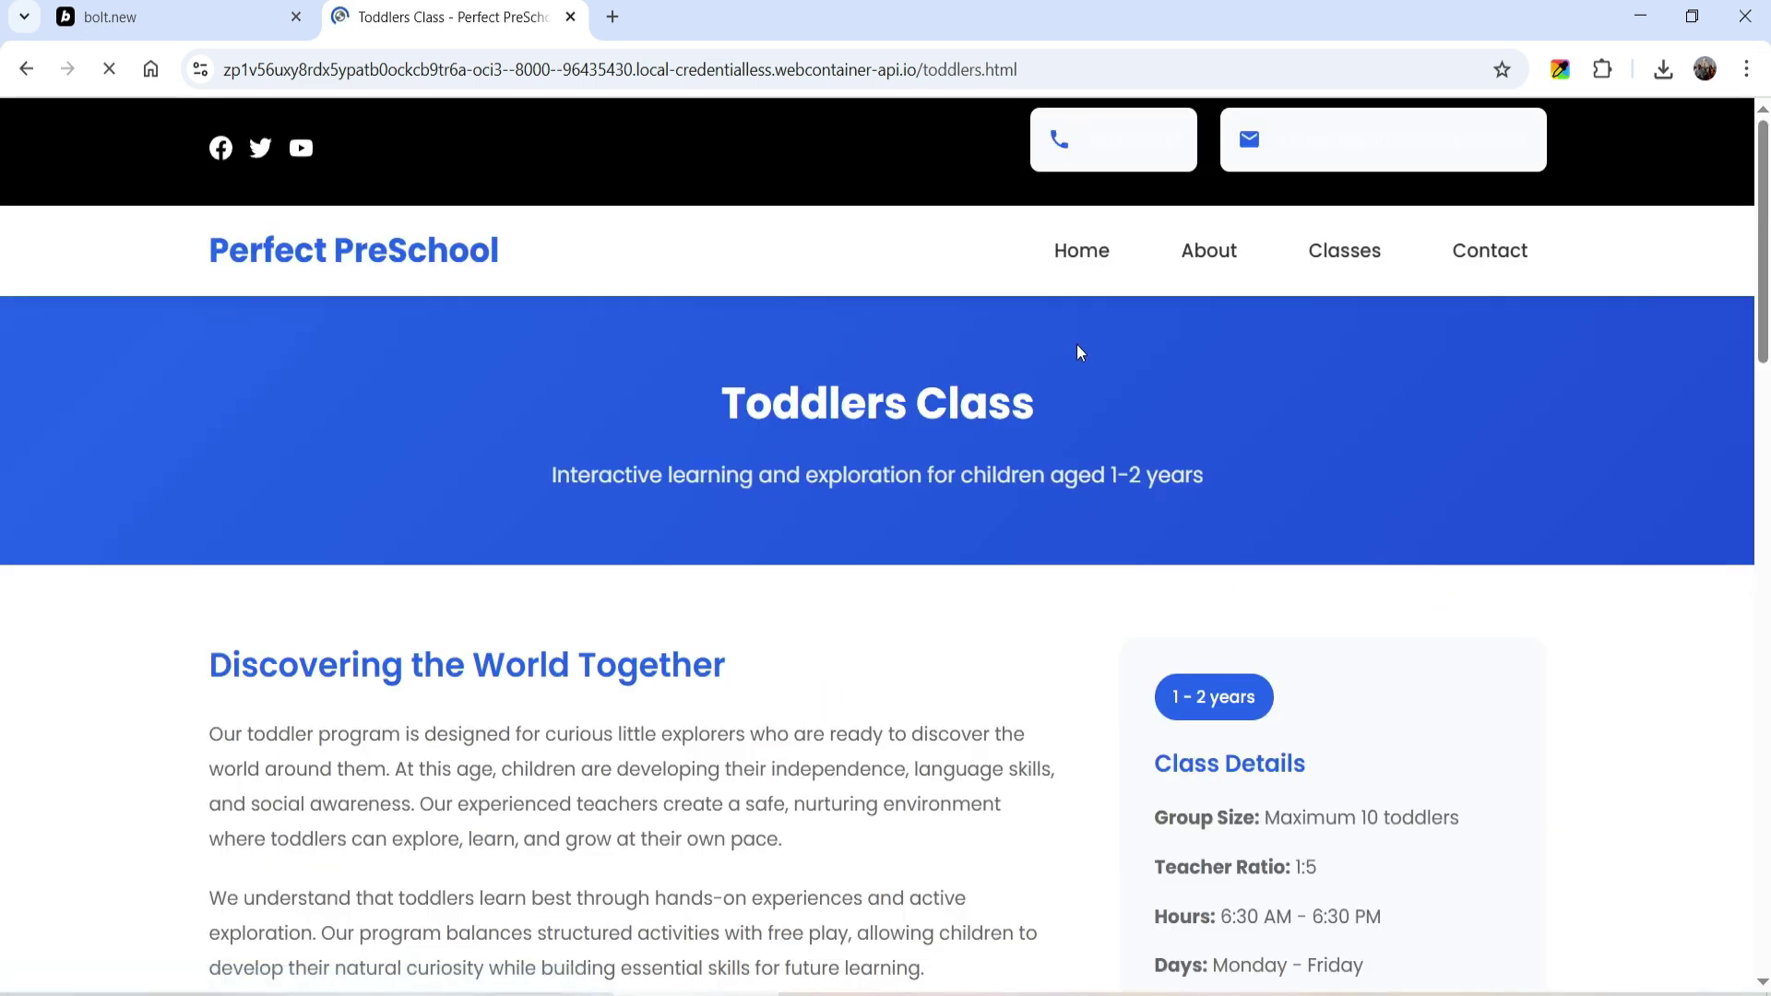
scroll(906, 553, down, 5)
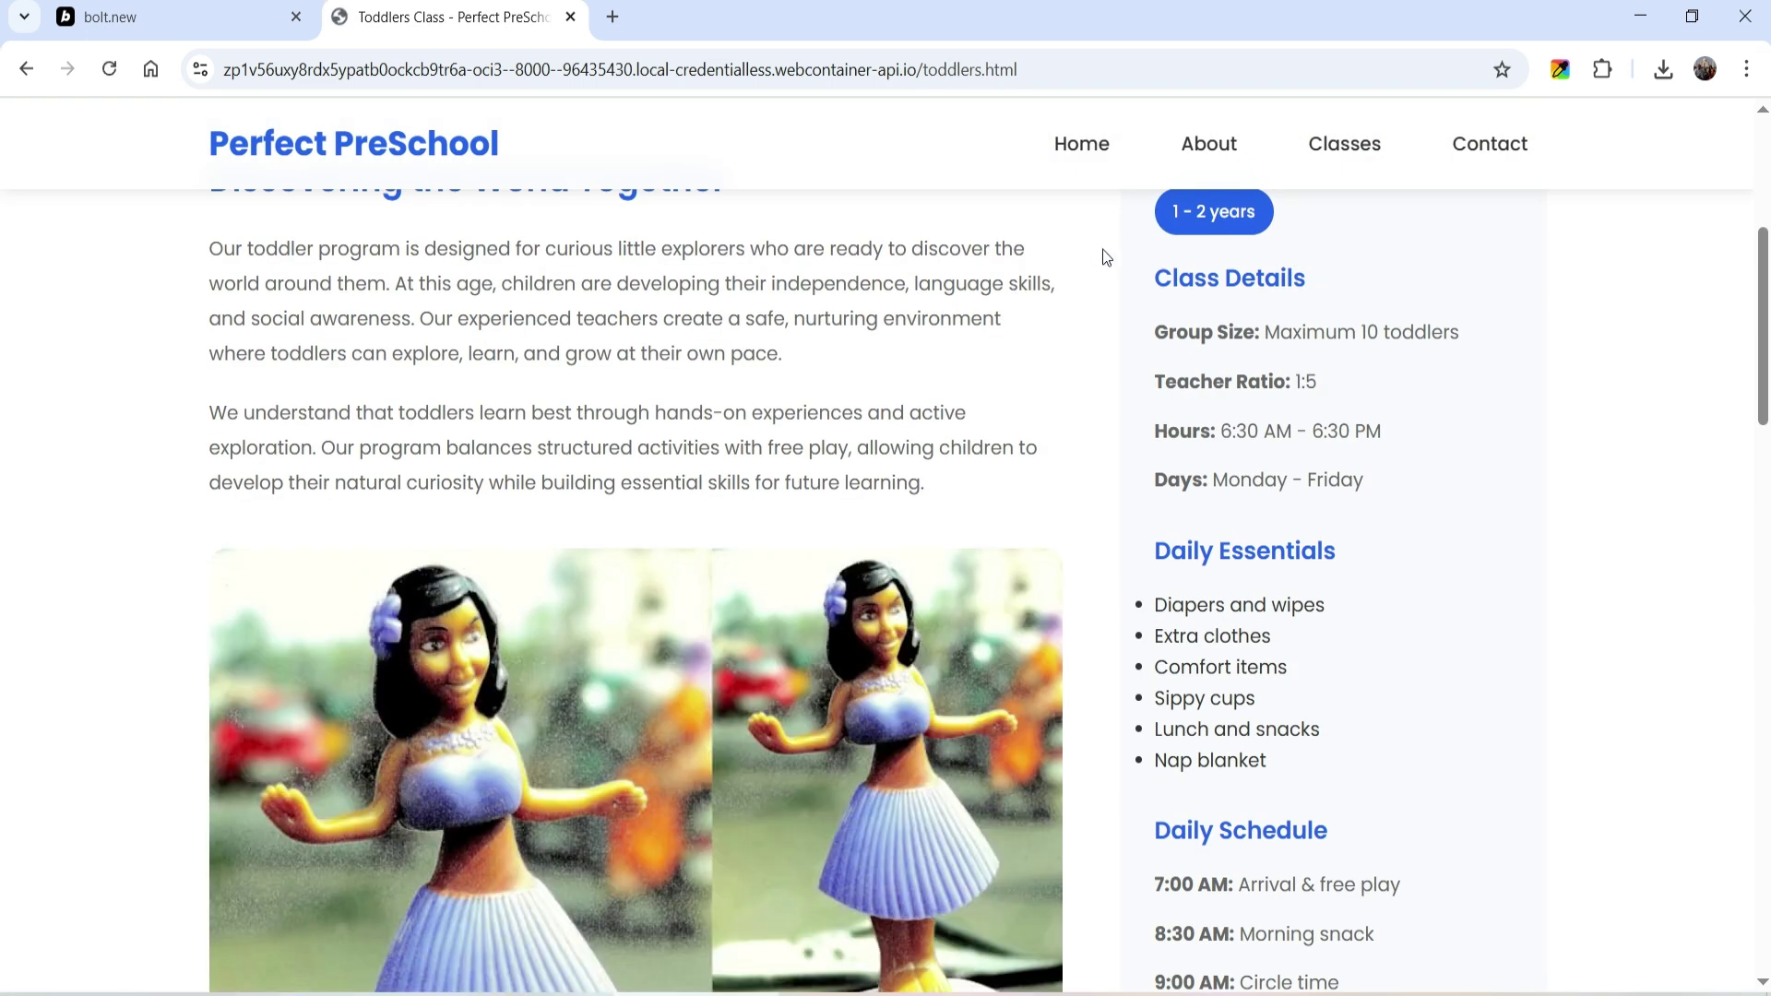
Examine the rest of the Toddlers class page, including the daily essentials, daily schedule, Learning Through Play section and top bar.
scroll(591, 587, down, 3)
scroll(1343, 531, up, 2)
scroll(1356, 397, up, 3)
scroll(1332, 584, down, 9)
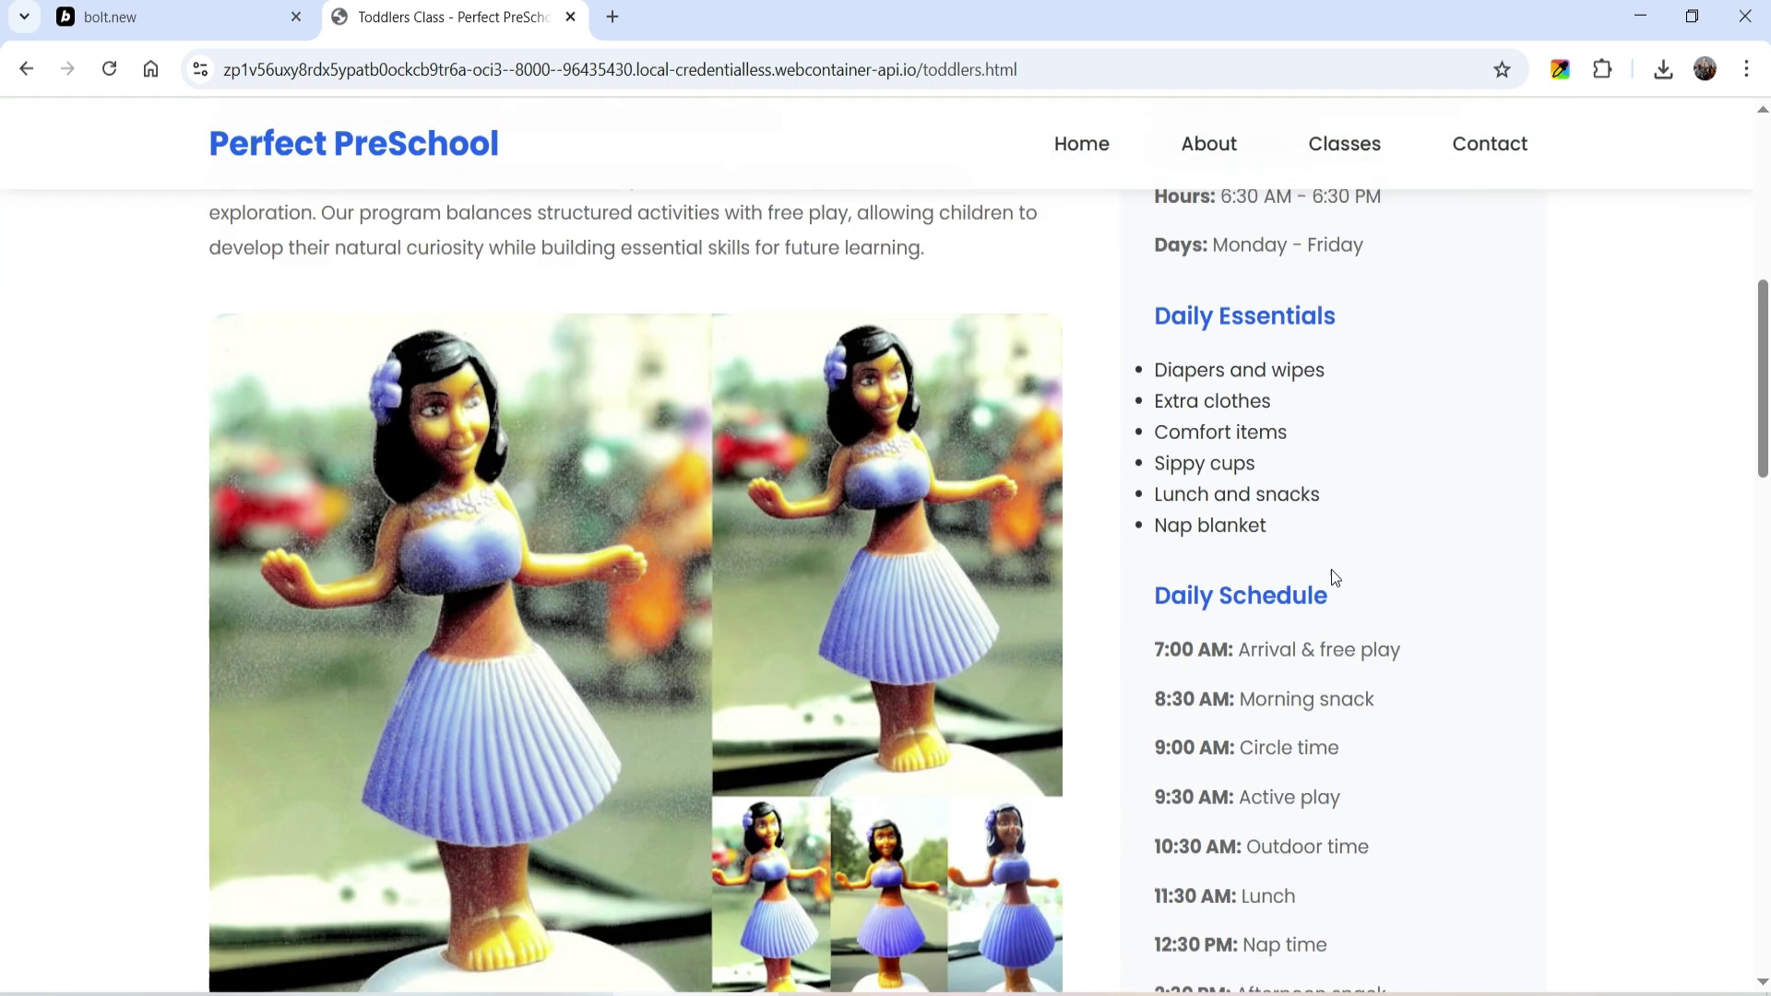
scroll(1328, 563, down, 4)
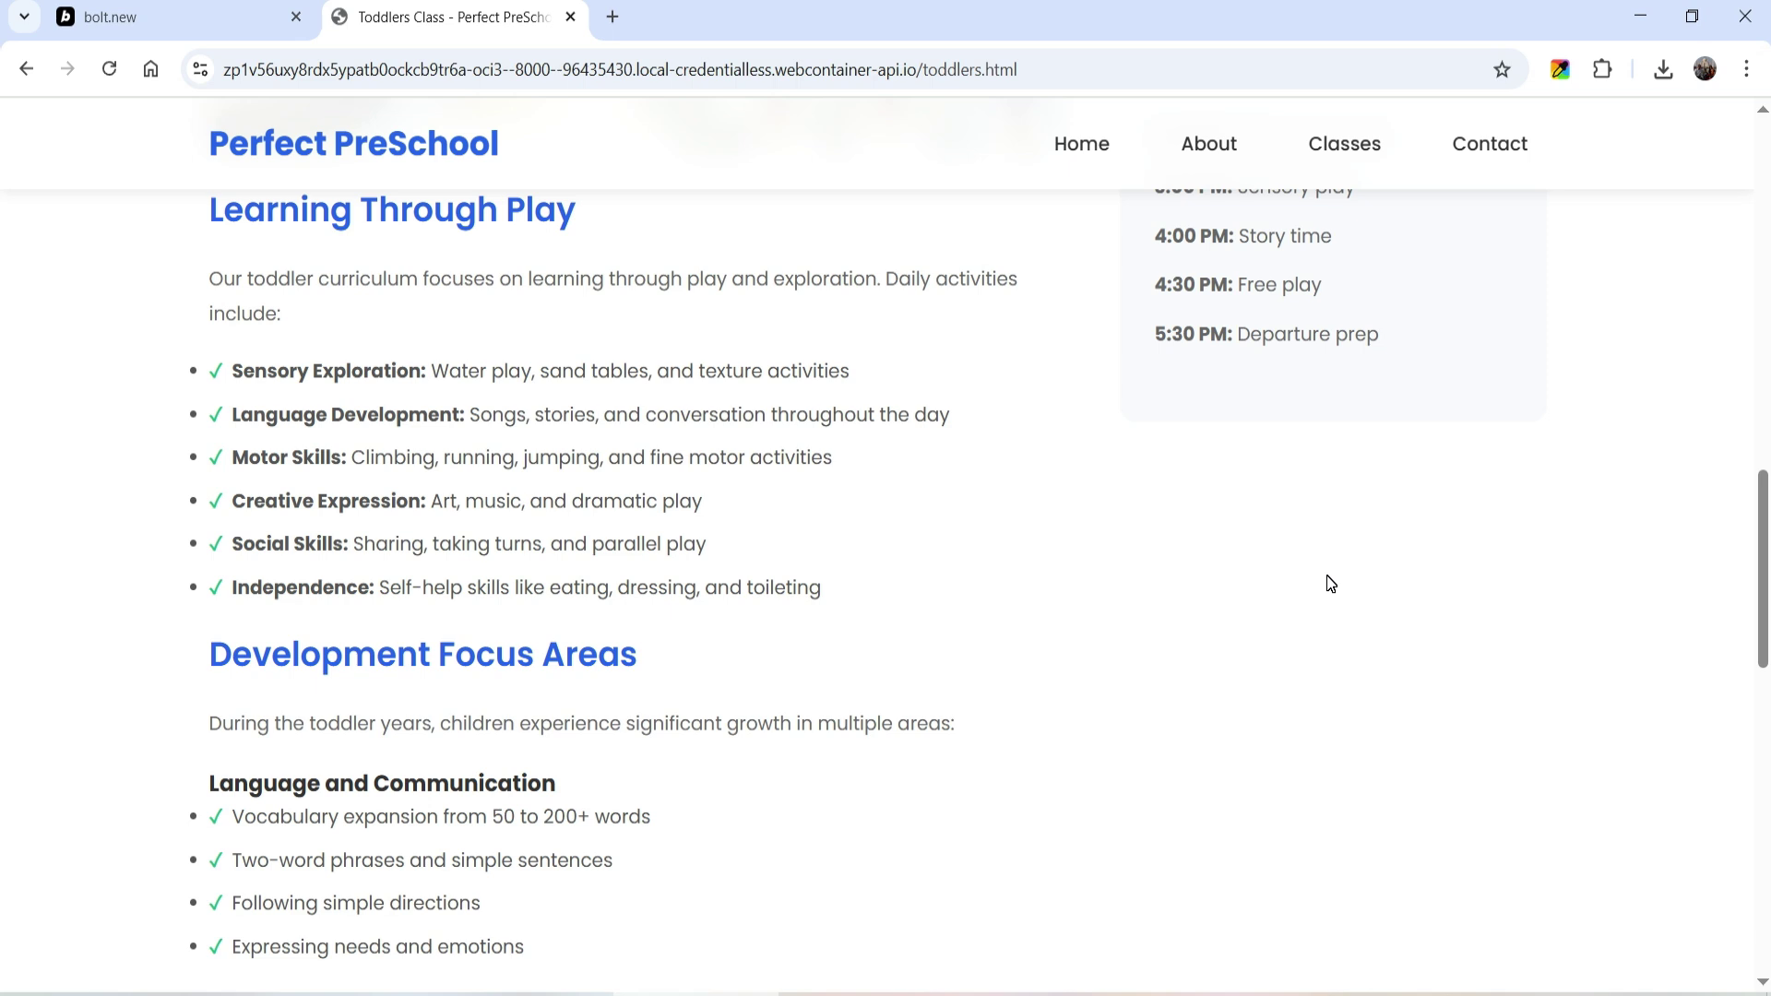
scroll(1331, 584, up, 9)
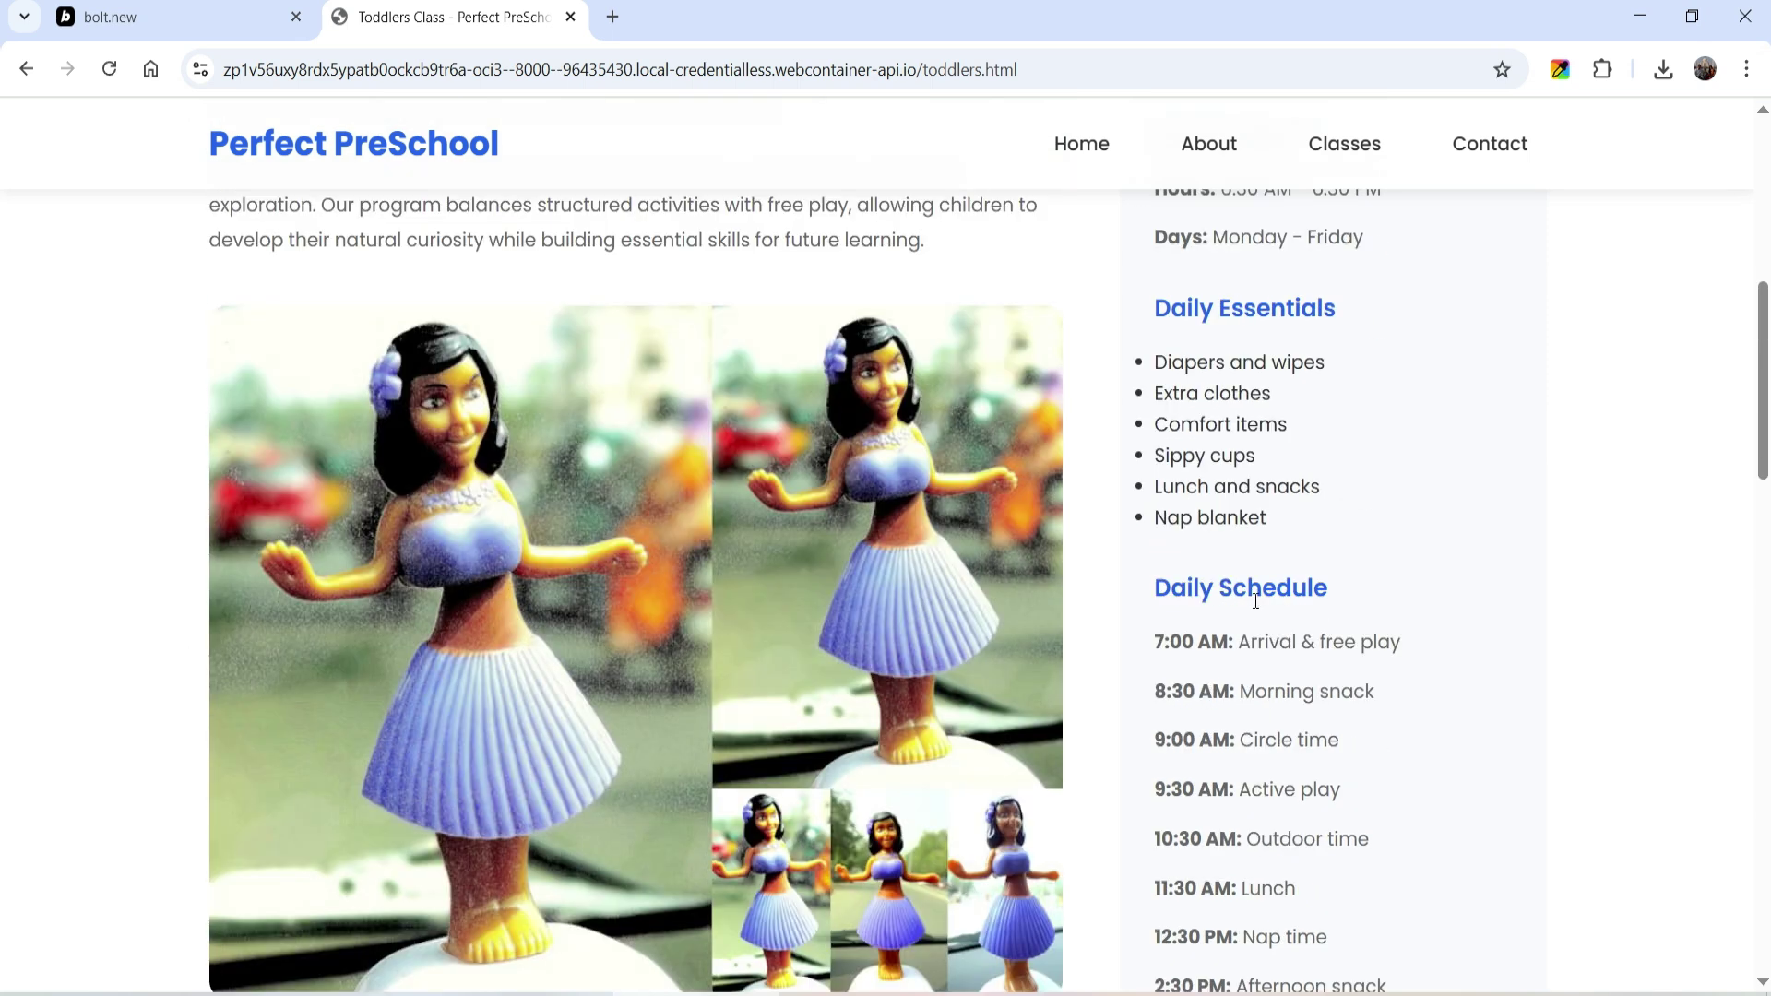
scroll(1314, 621, up, 1)
scroll(1375, 584, down, 4)
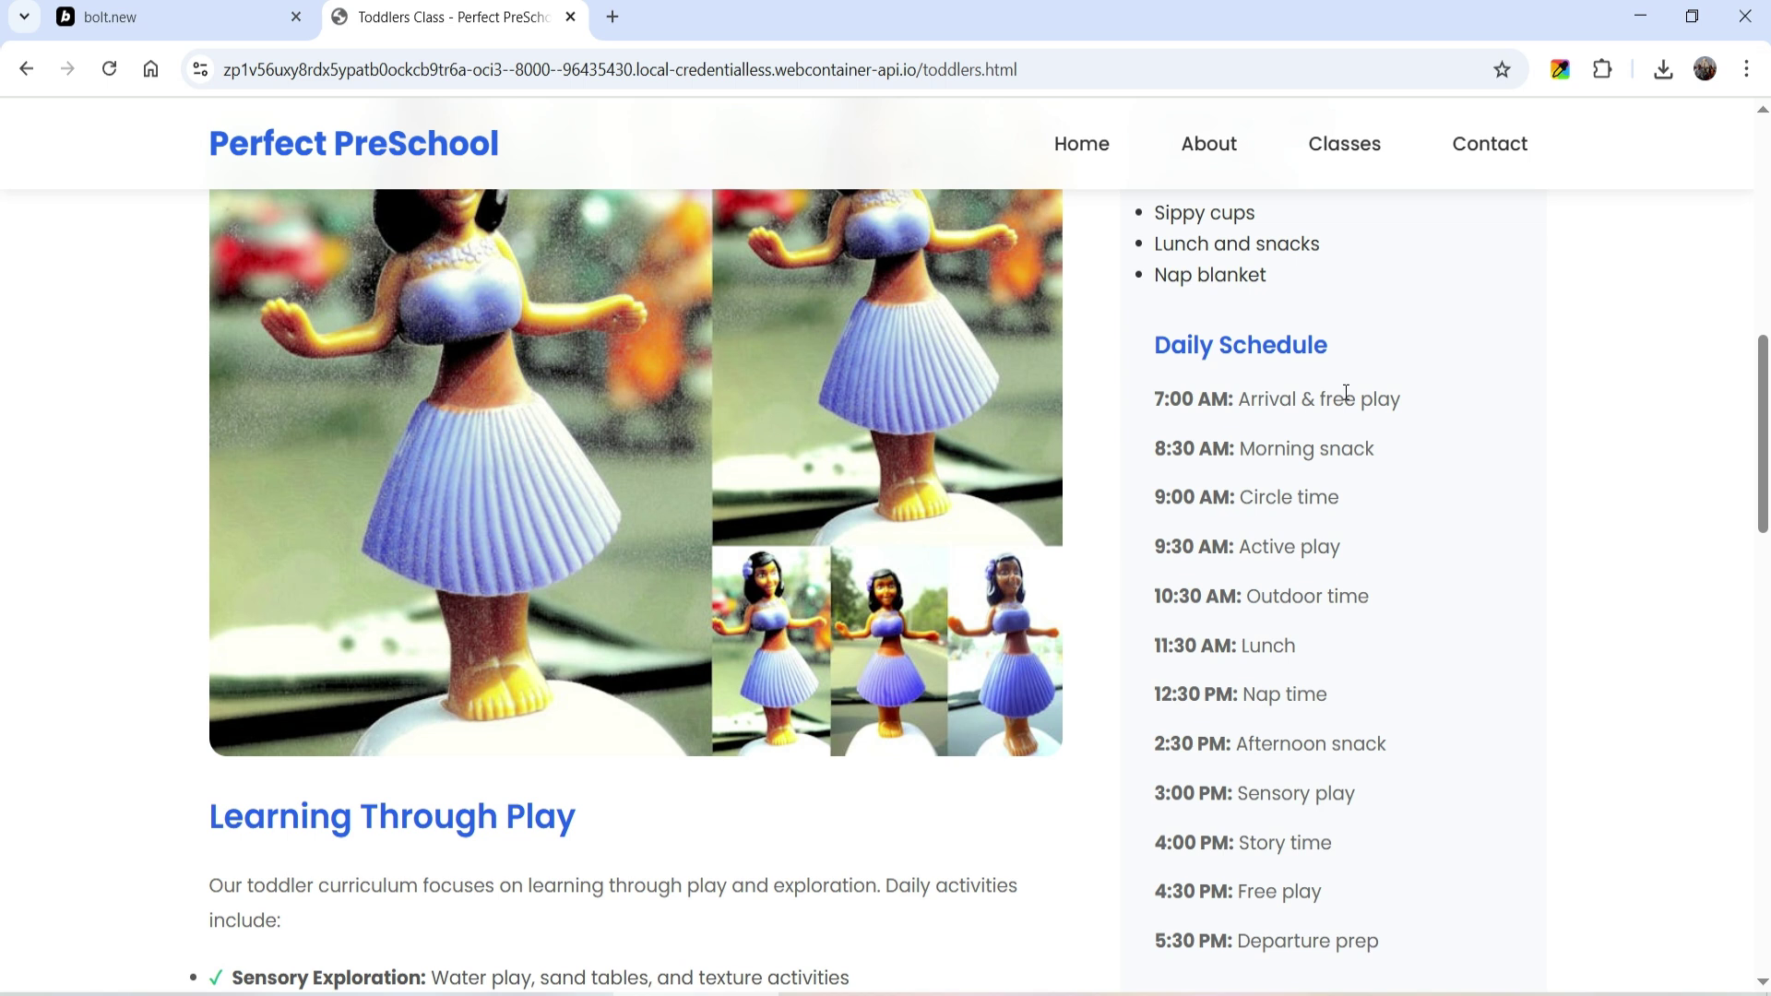
scroll(1345, 395, up, 12)
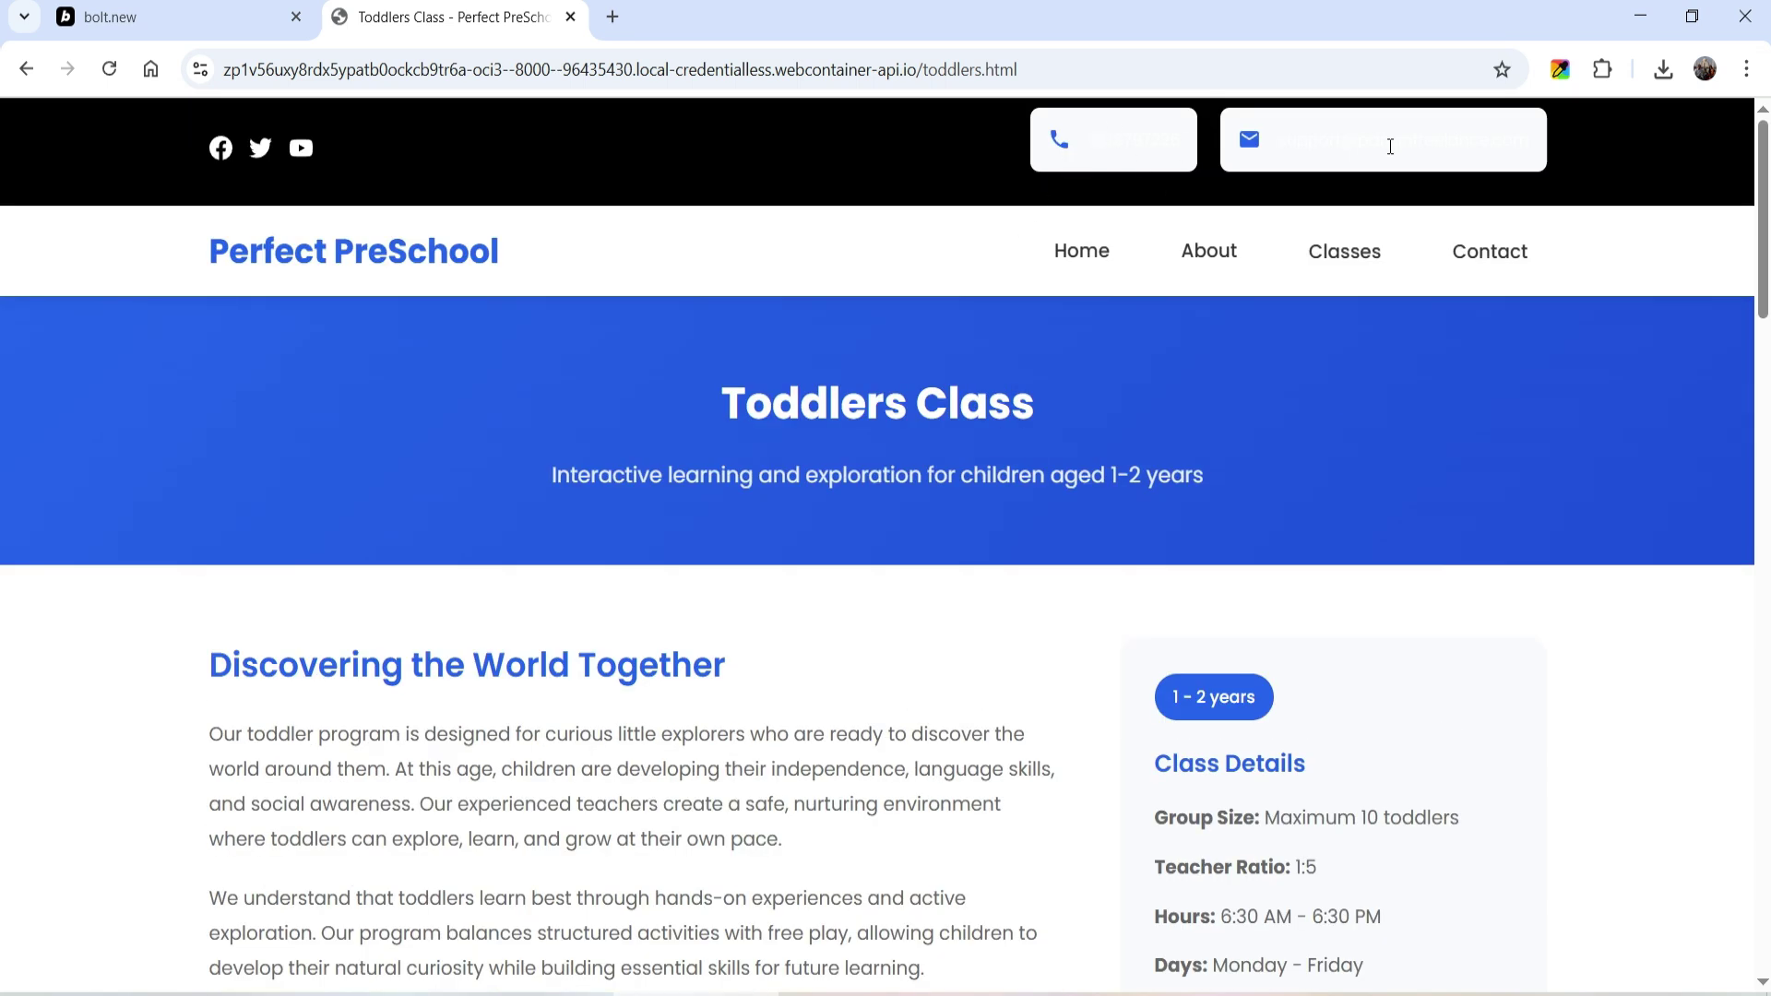
Return to the website's home page, view the Infants card image in its own tab, close it, and look over the class cards.
click(1104, 258)
scroll(1098, 561, down, 8)
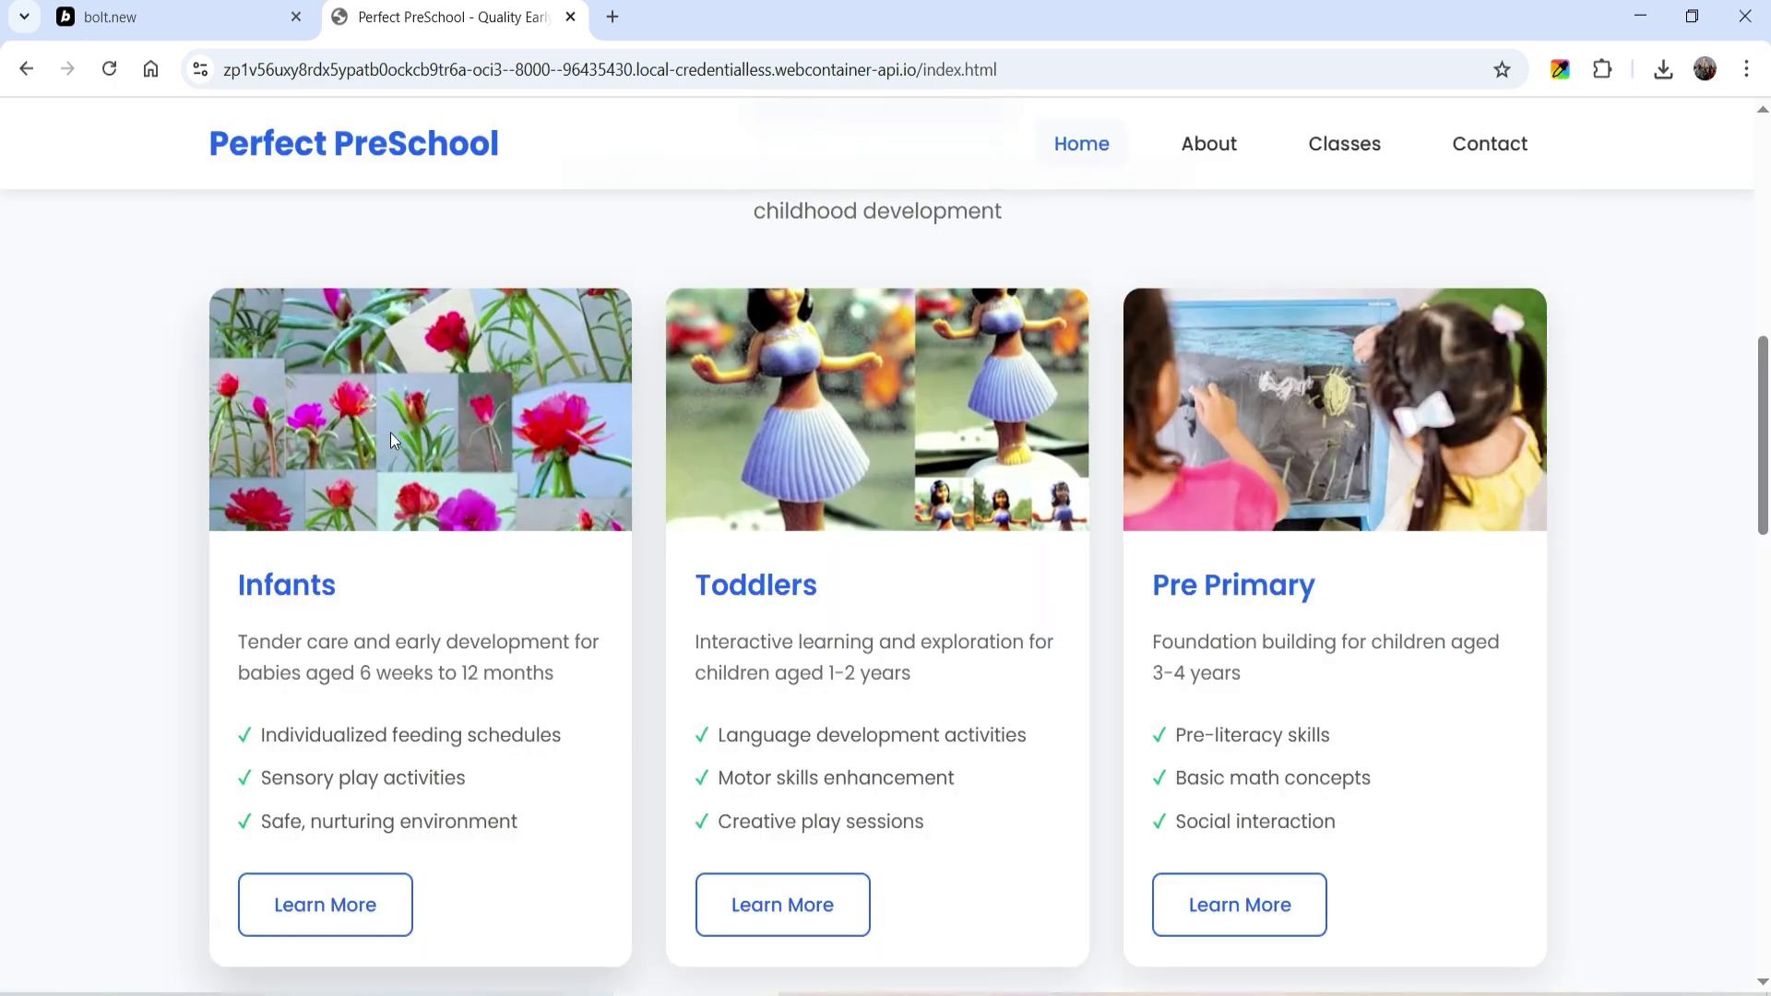
right_click(426, 413)
click(542, 456)
click(723, 15)
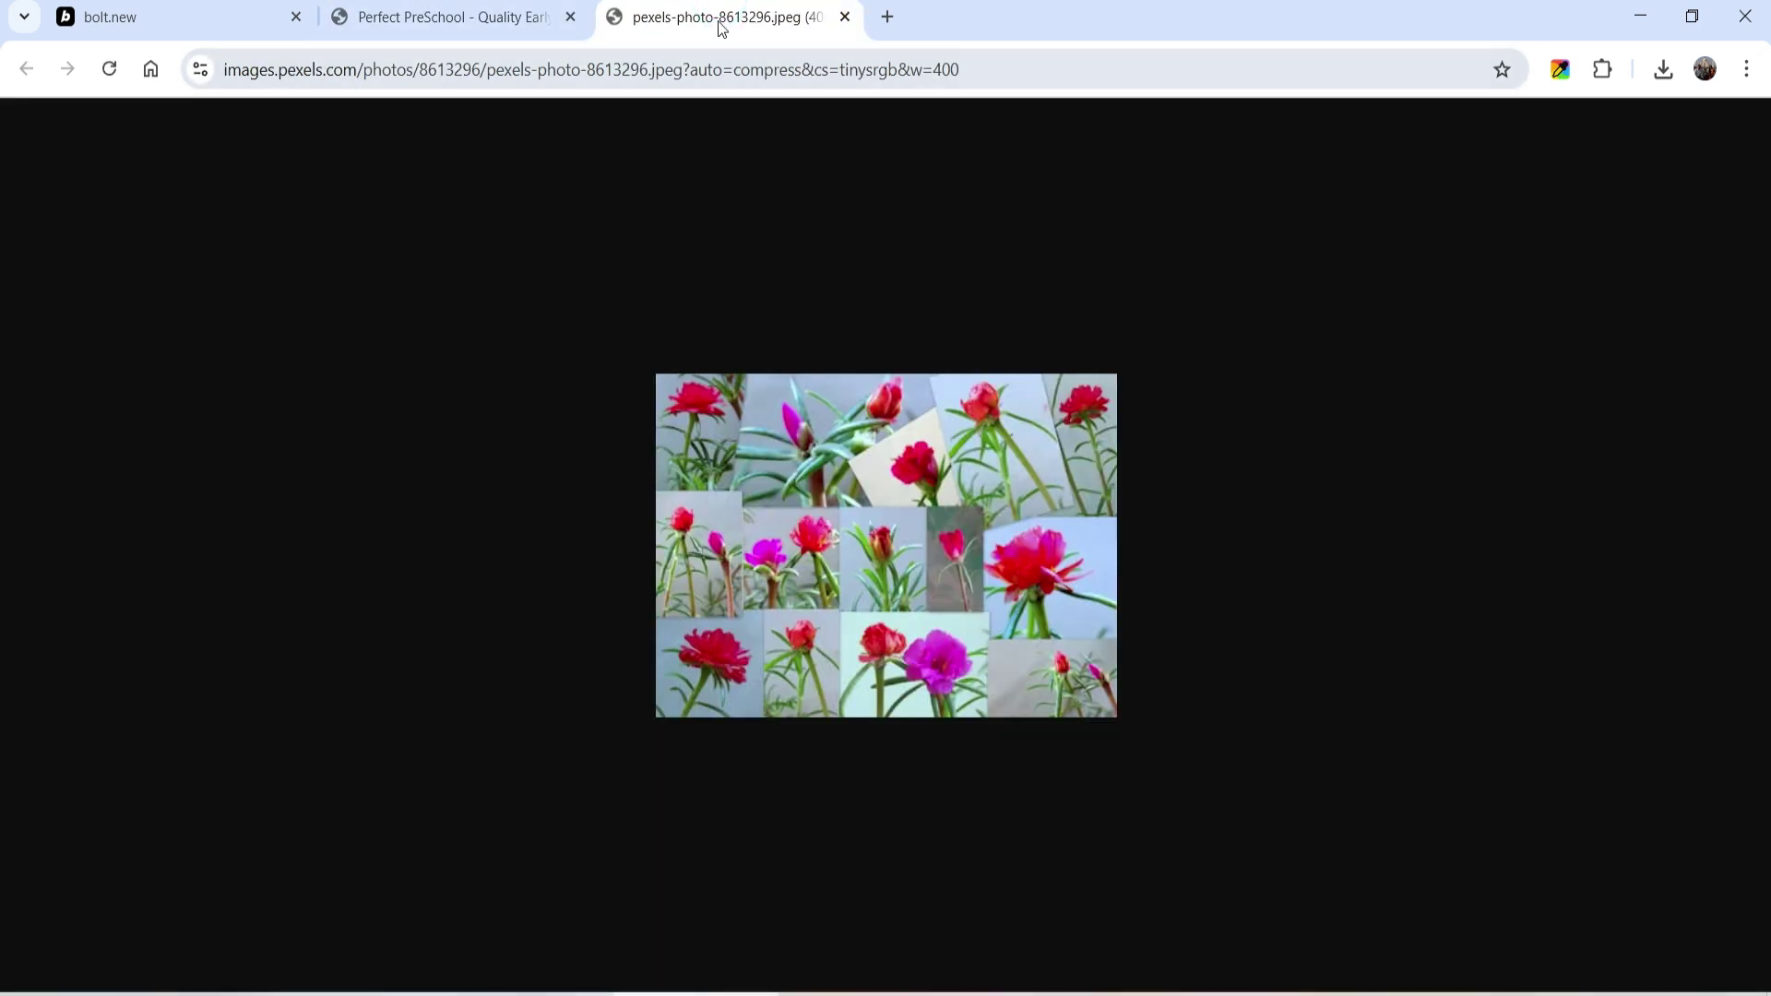
click(844, 17)
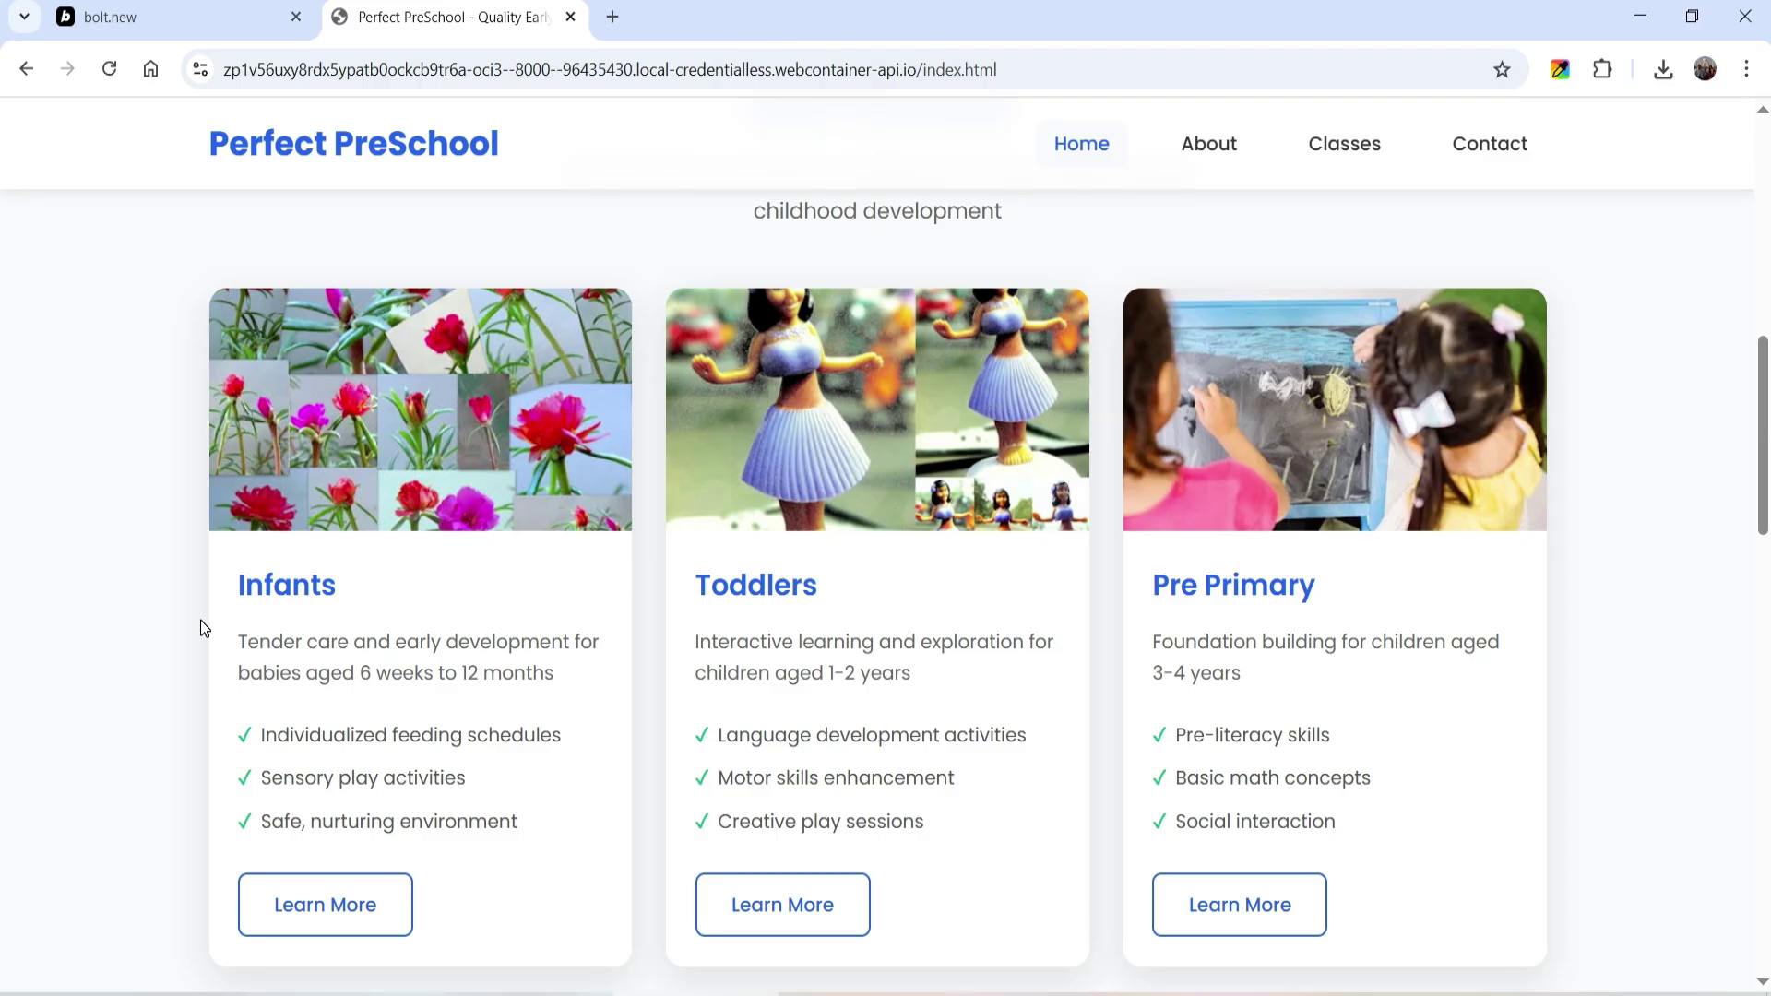
scroll(208, 614, down, 10)
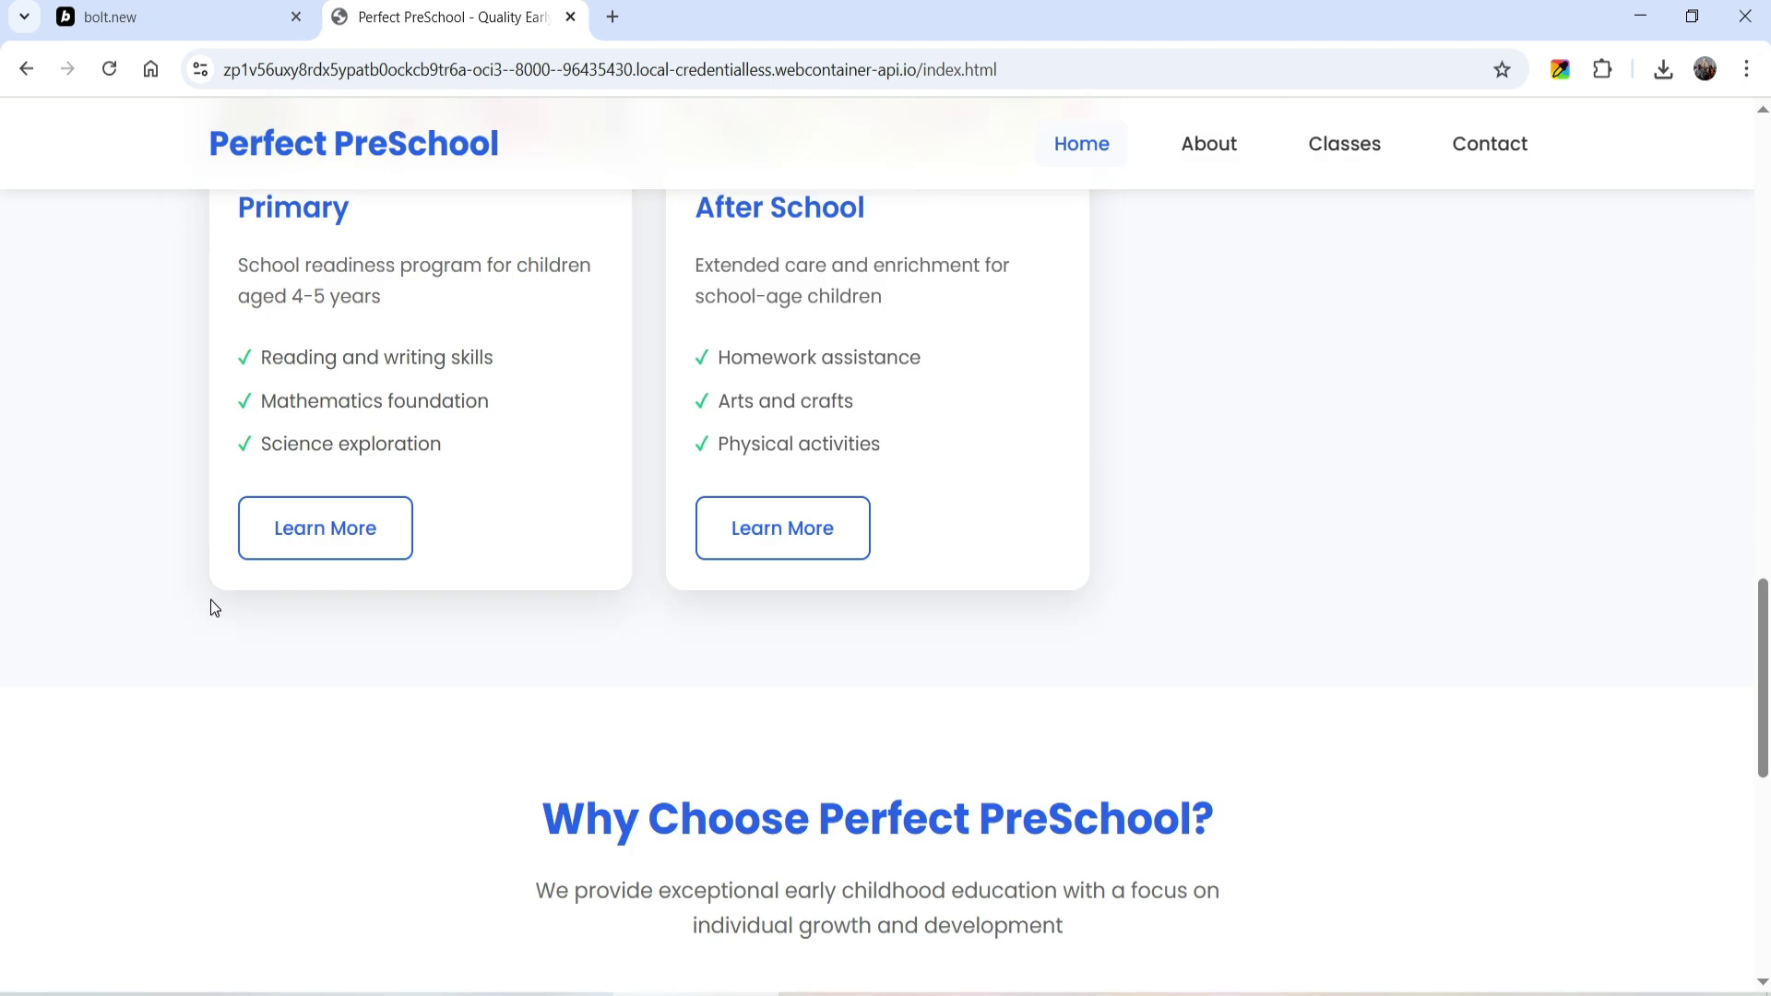
scroll(384, 628, up, 12)
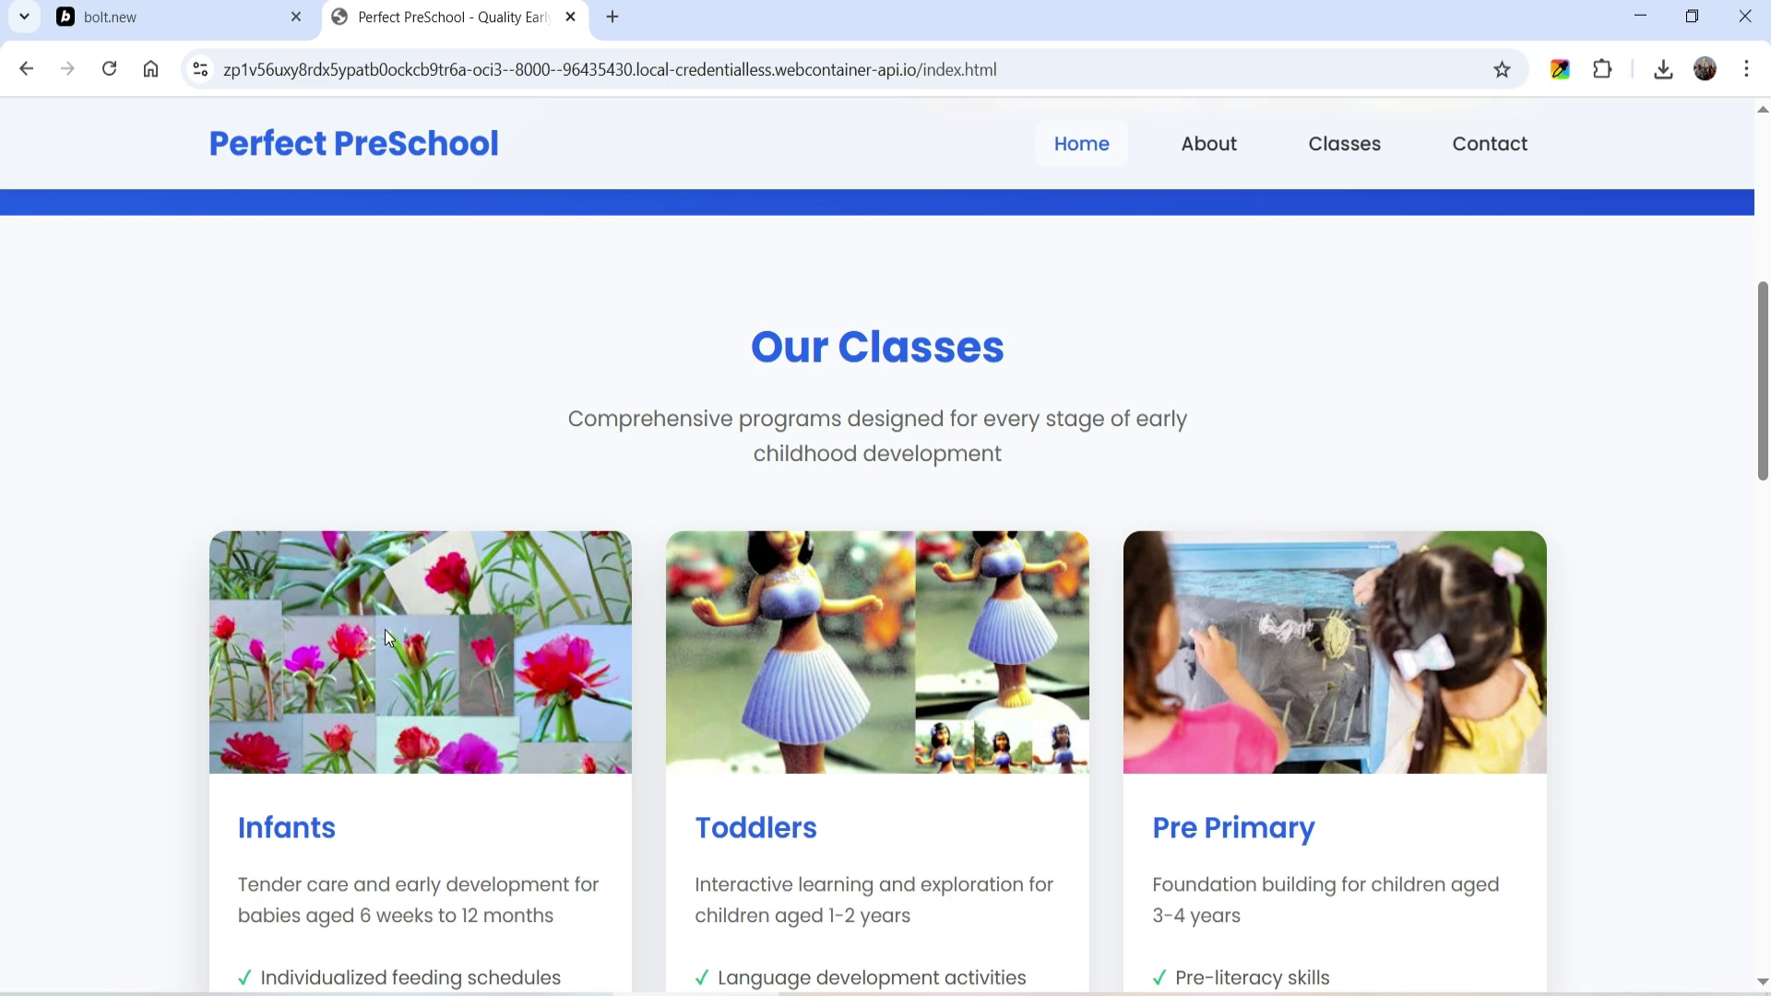
Open the website's About page and Classes page in turn and look them over.
scroll(992, 228, up, 15)
click(1229, 261)
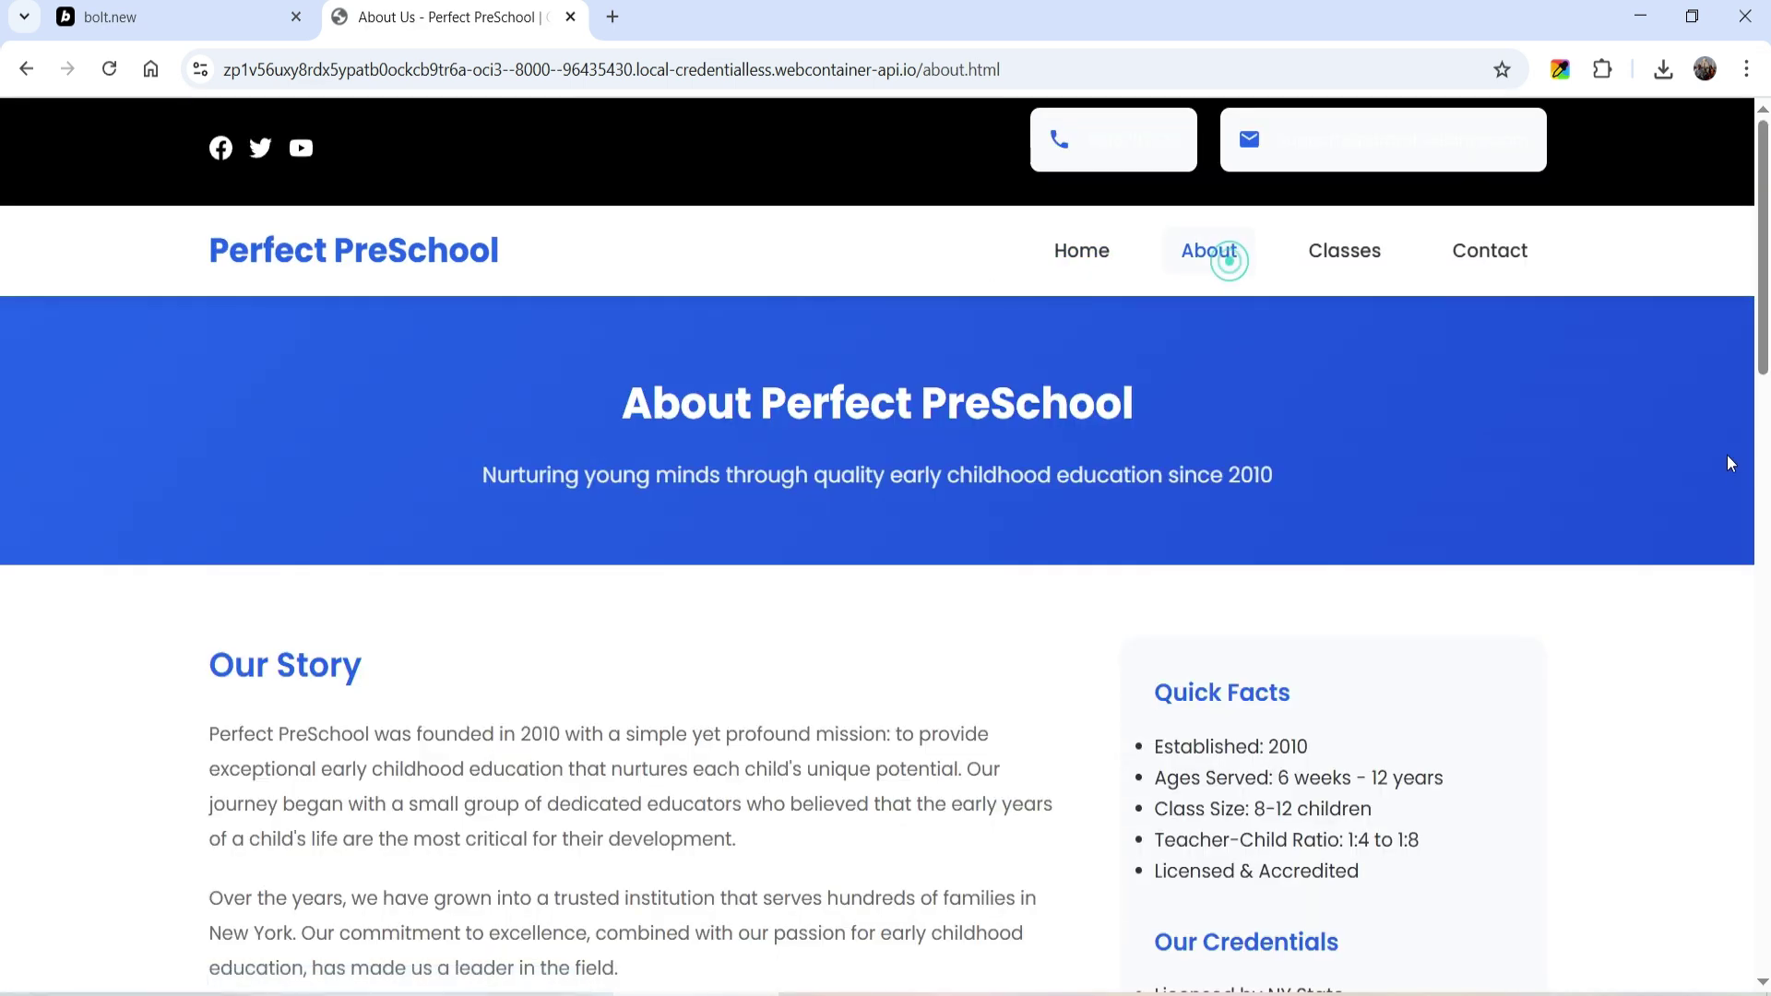
scroll(1668, 442, down, 5)
click(1317, 257)
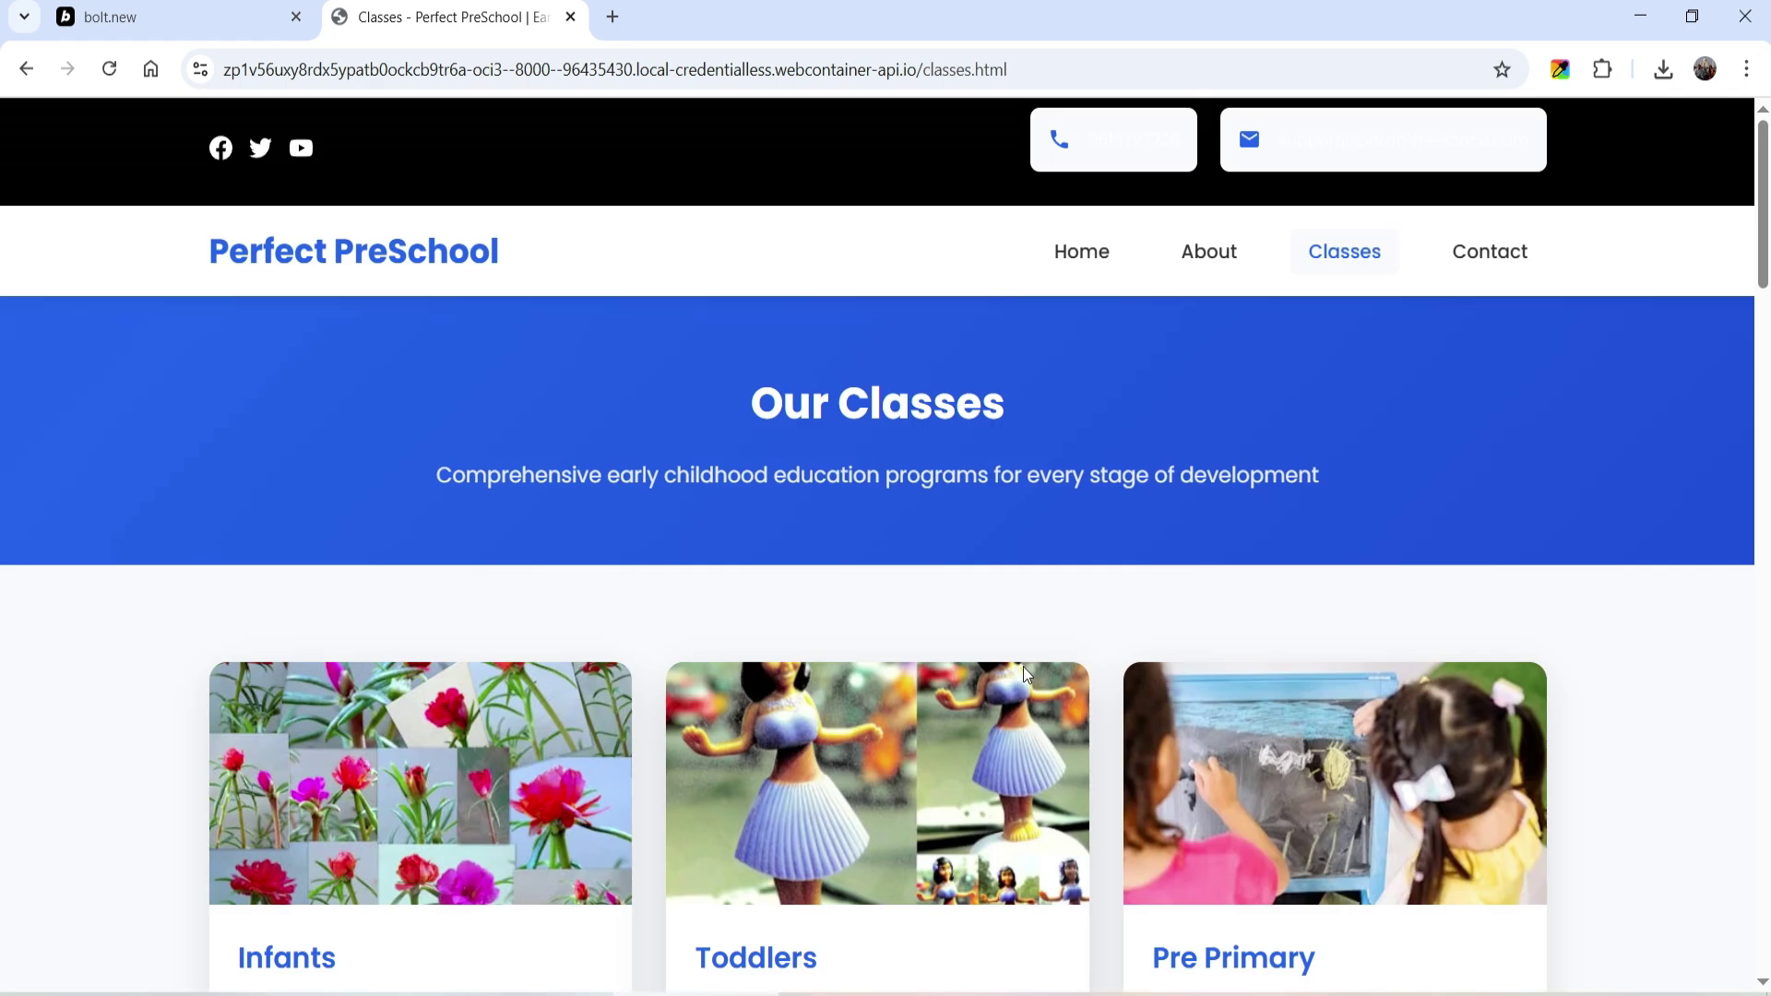
Open the website's Contact page and examine the layout of its contact information columns.
click(1503, 270)
scroll(1671, 590, down, 15)
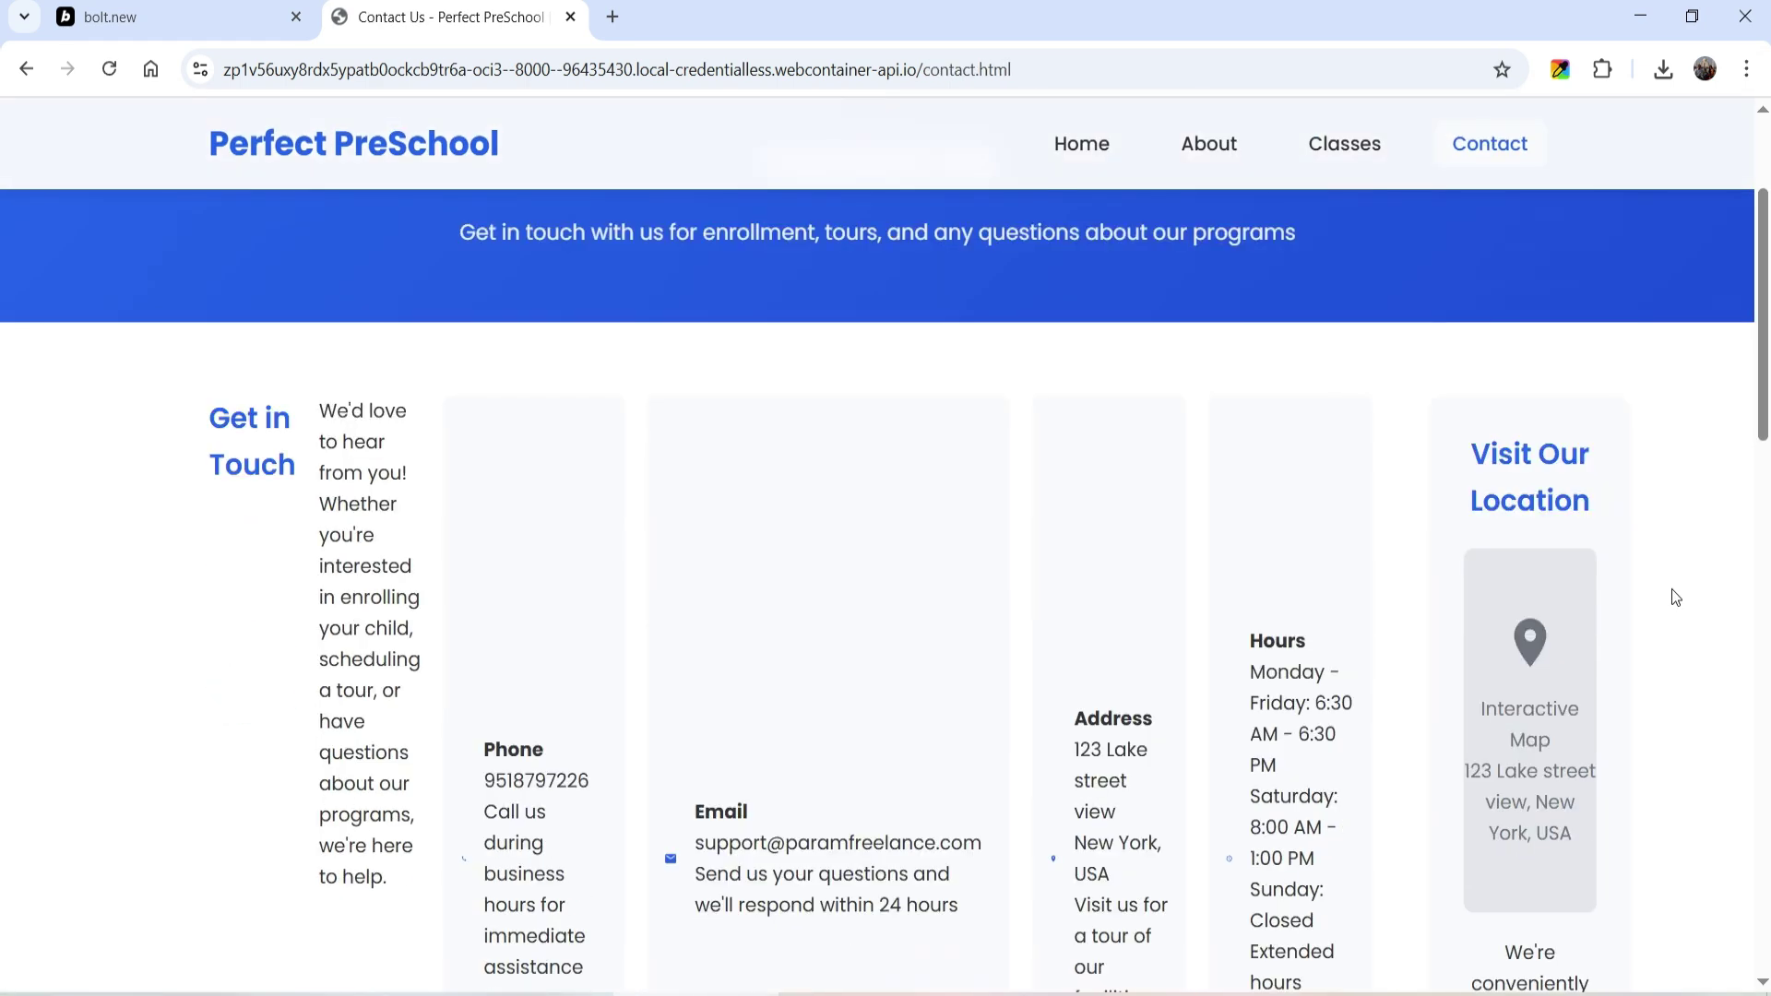
scroll(1601, 590, up, 15)
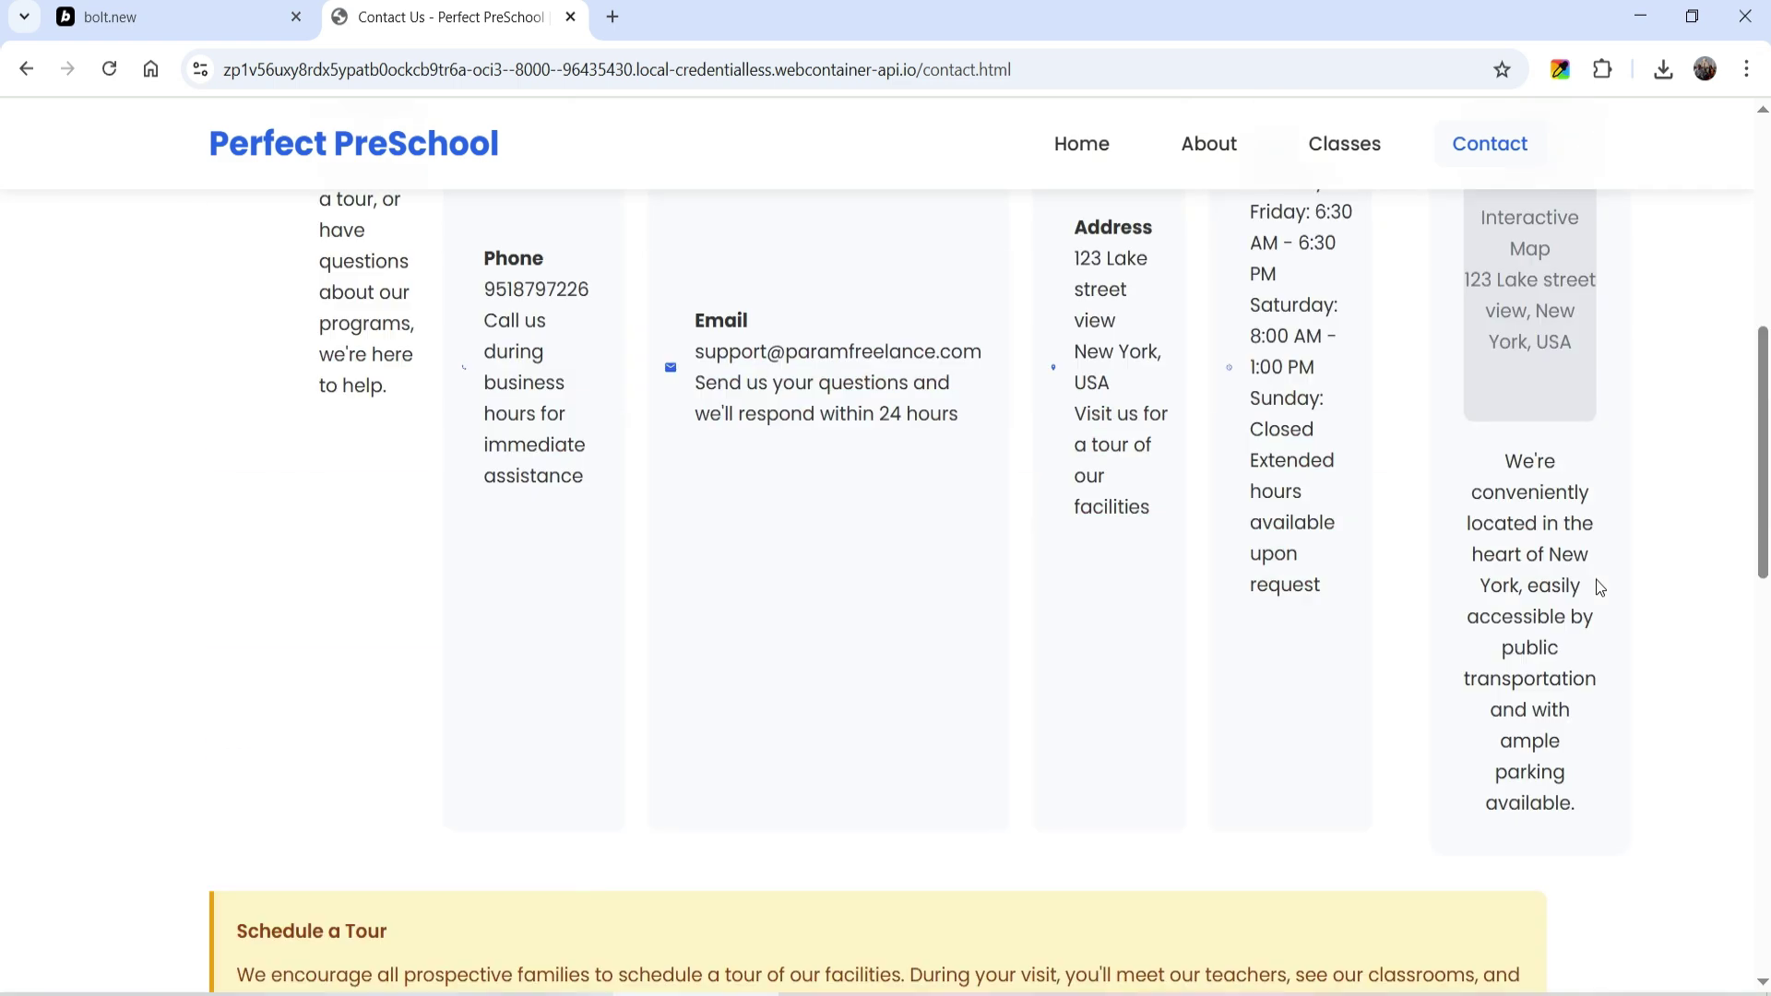
scroll(1036, 617, down, 3)
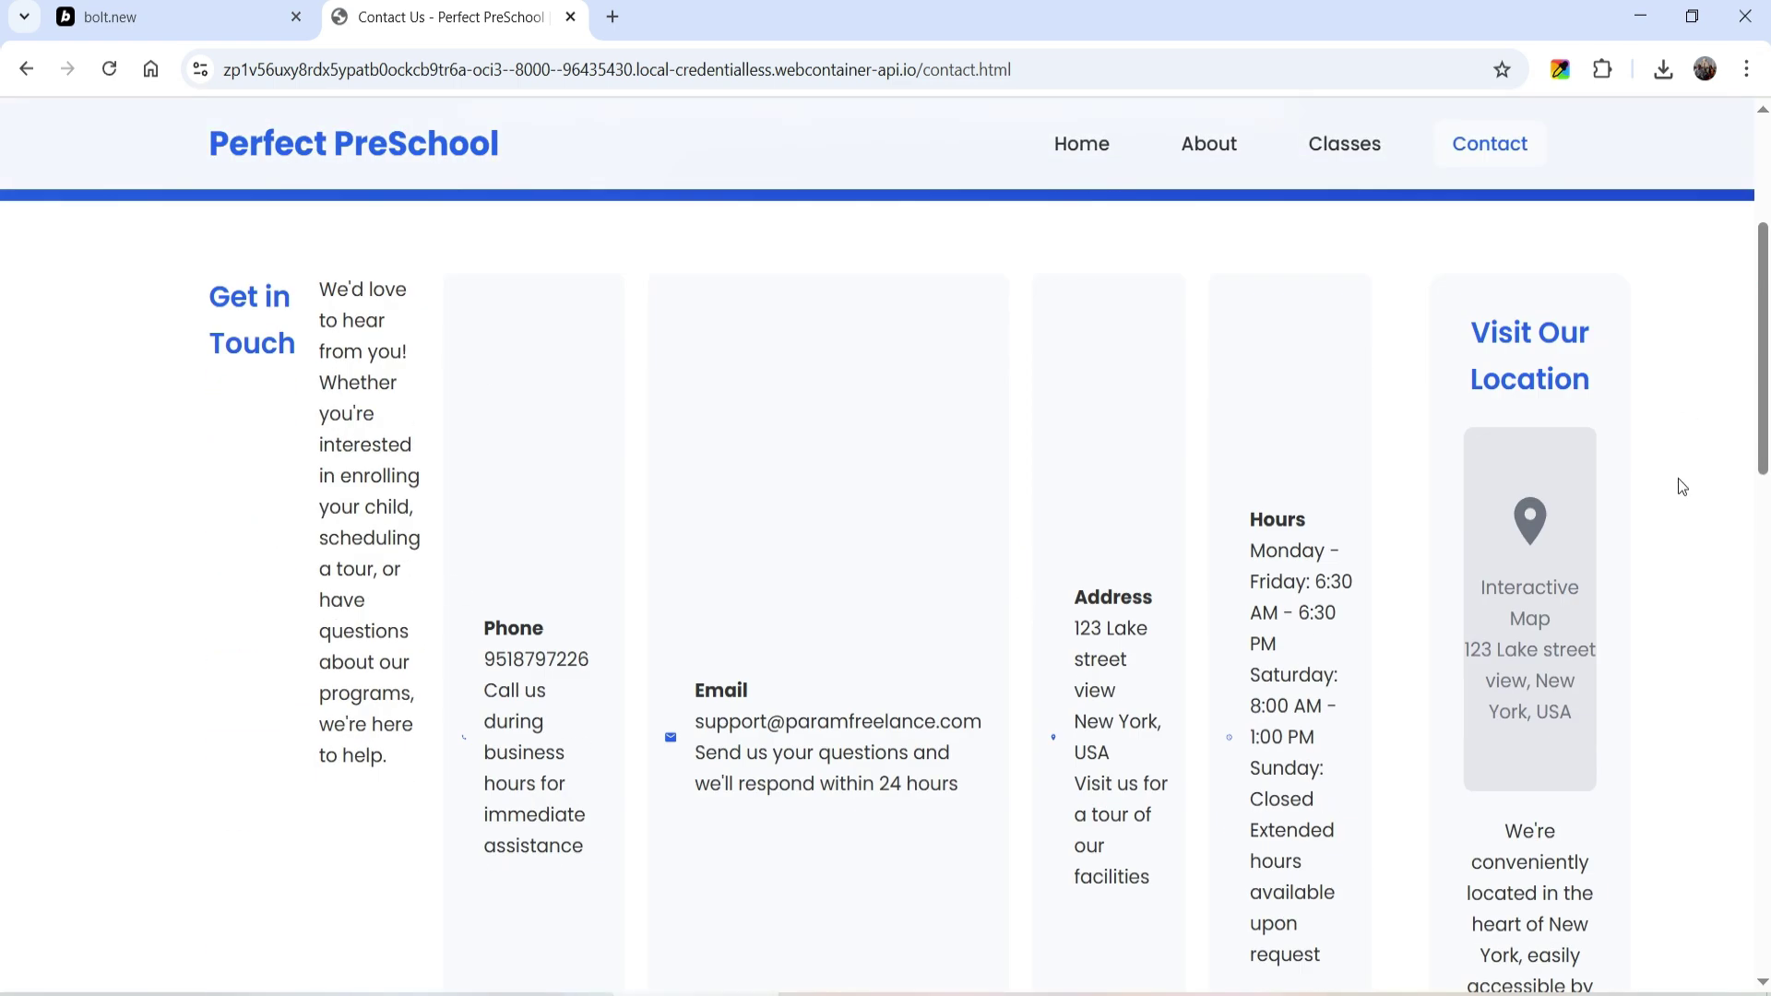
In the Bolt chat, write a request to remove the button background from the phone number and email address in the top bar section.
click(184, 17)
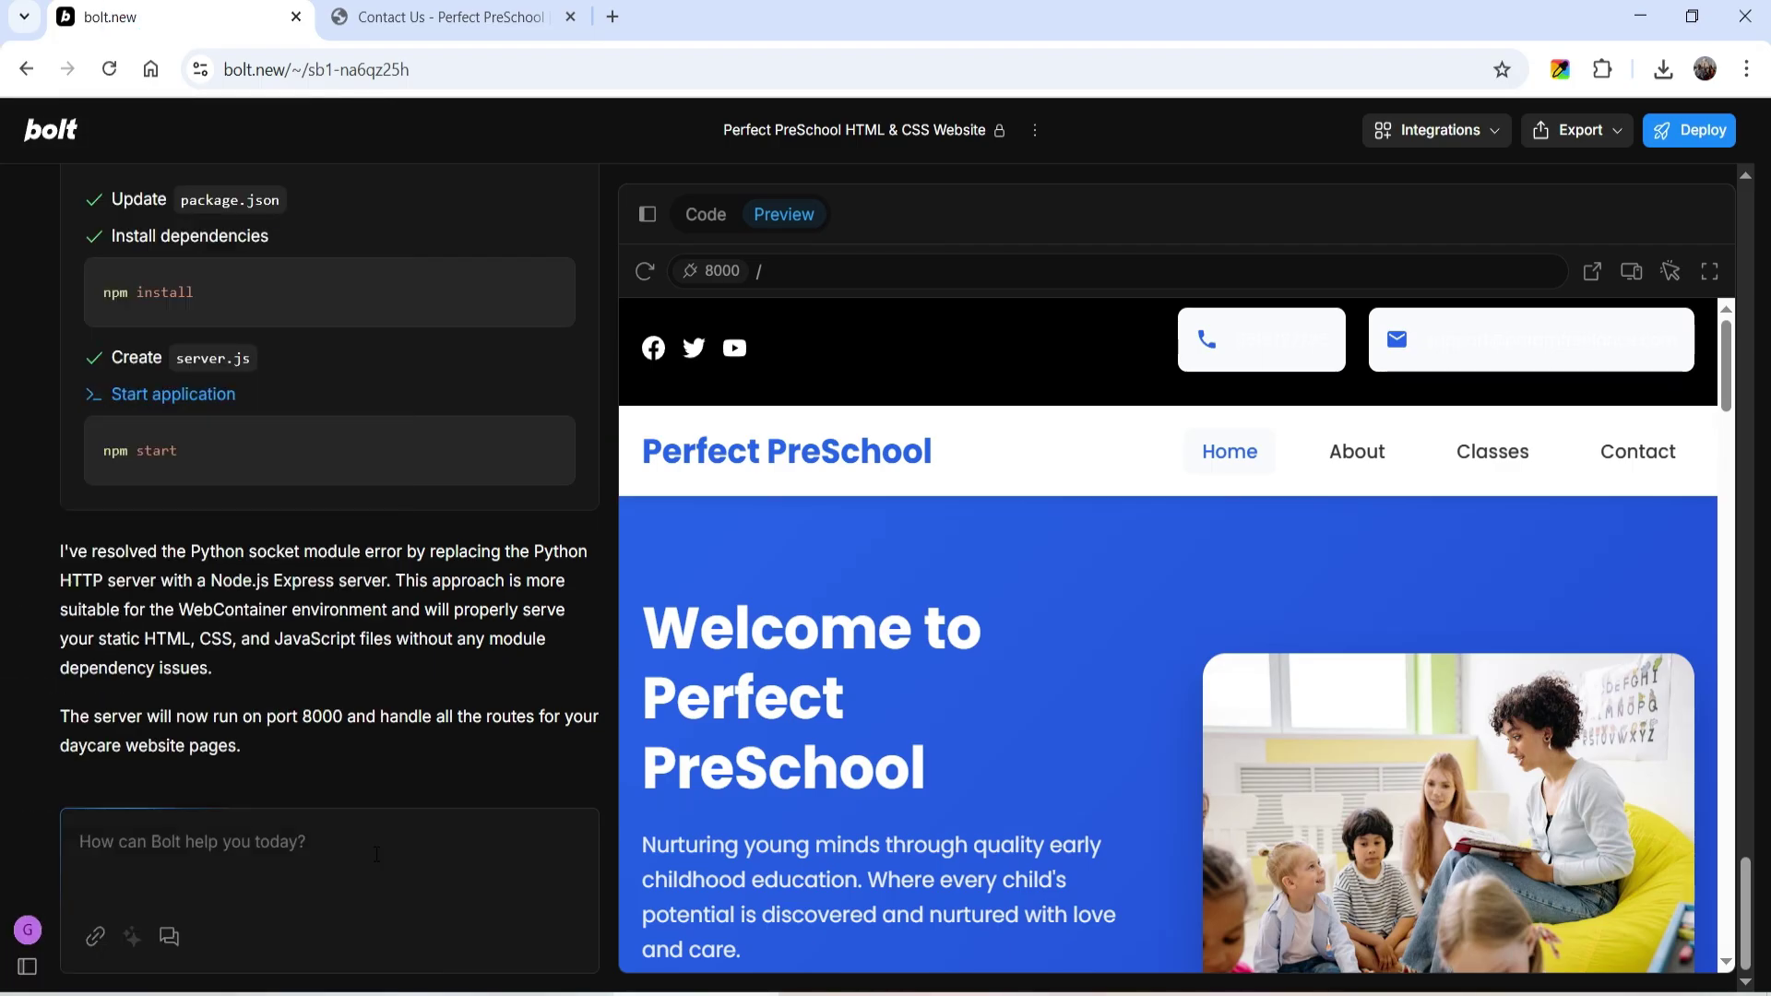
text(Th)
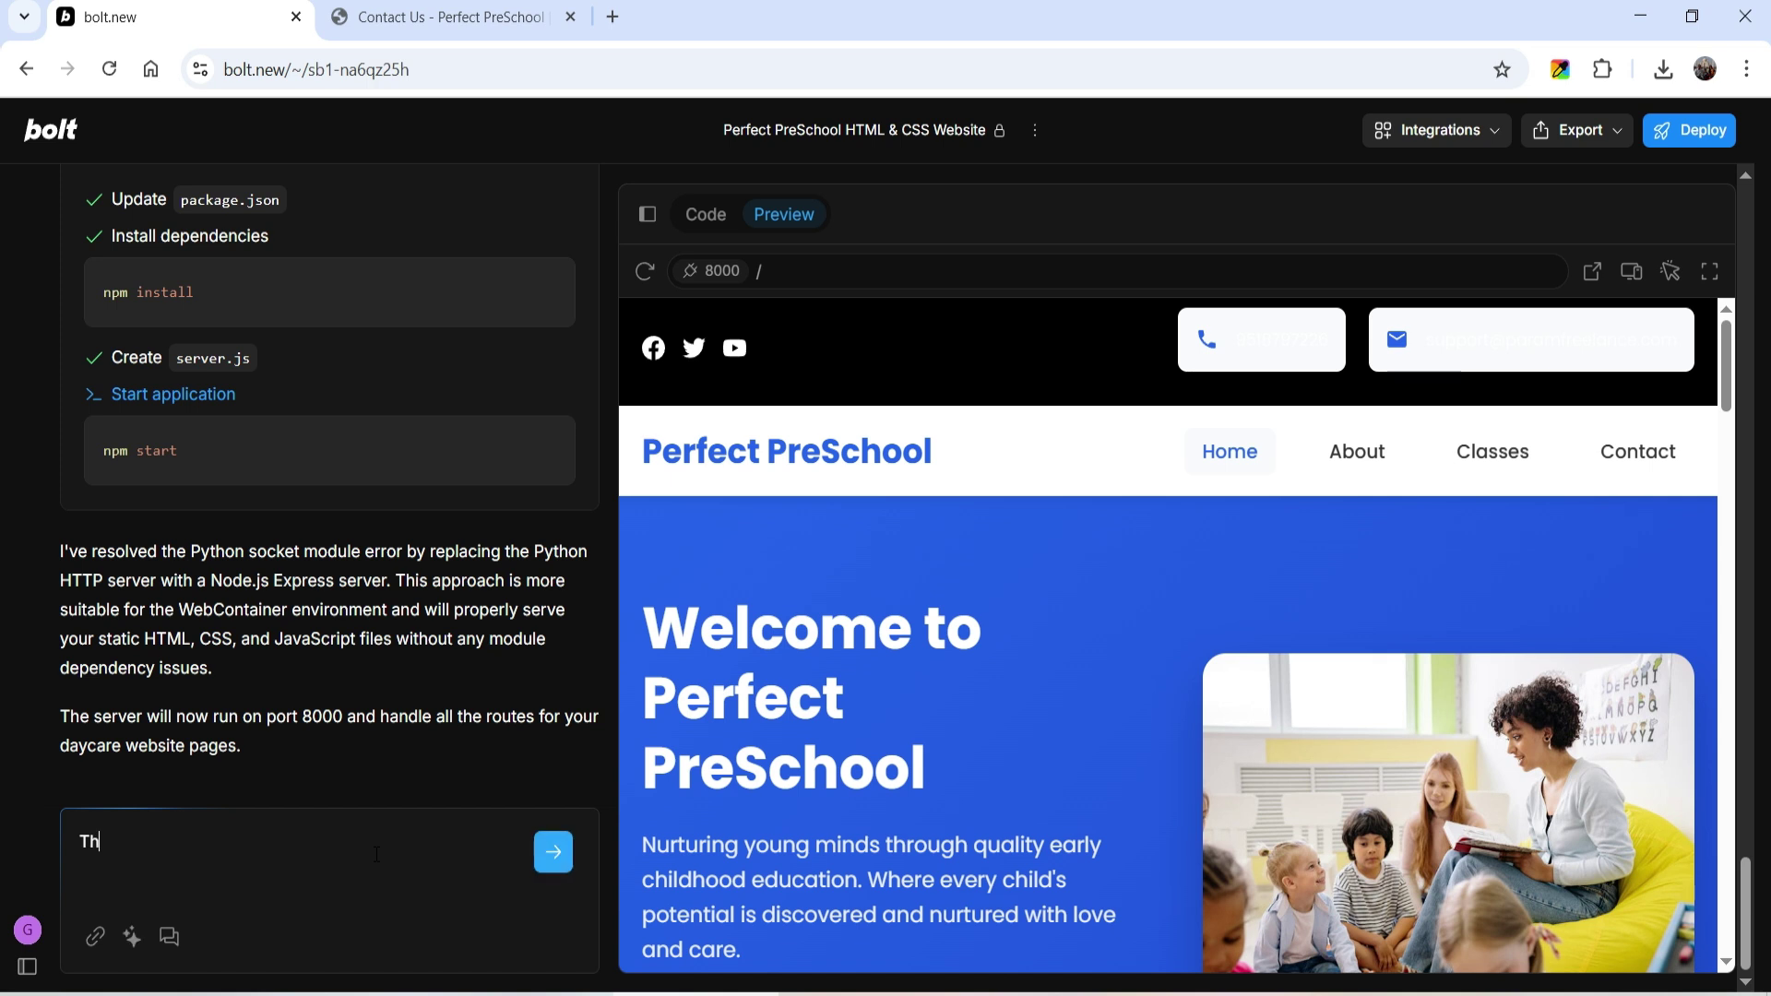
text(e phone number and email address in the top bar does not look good. Do not make it button. remove the button background for email and phone in the top bar section.)
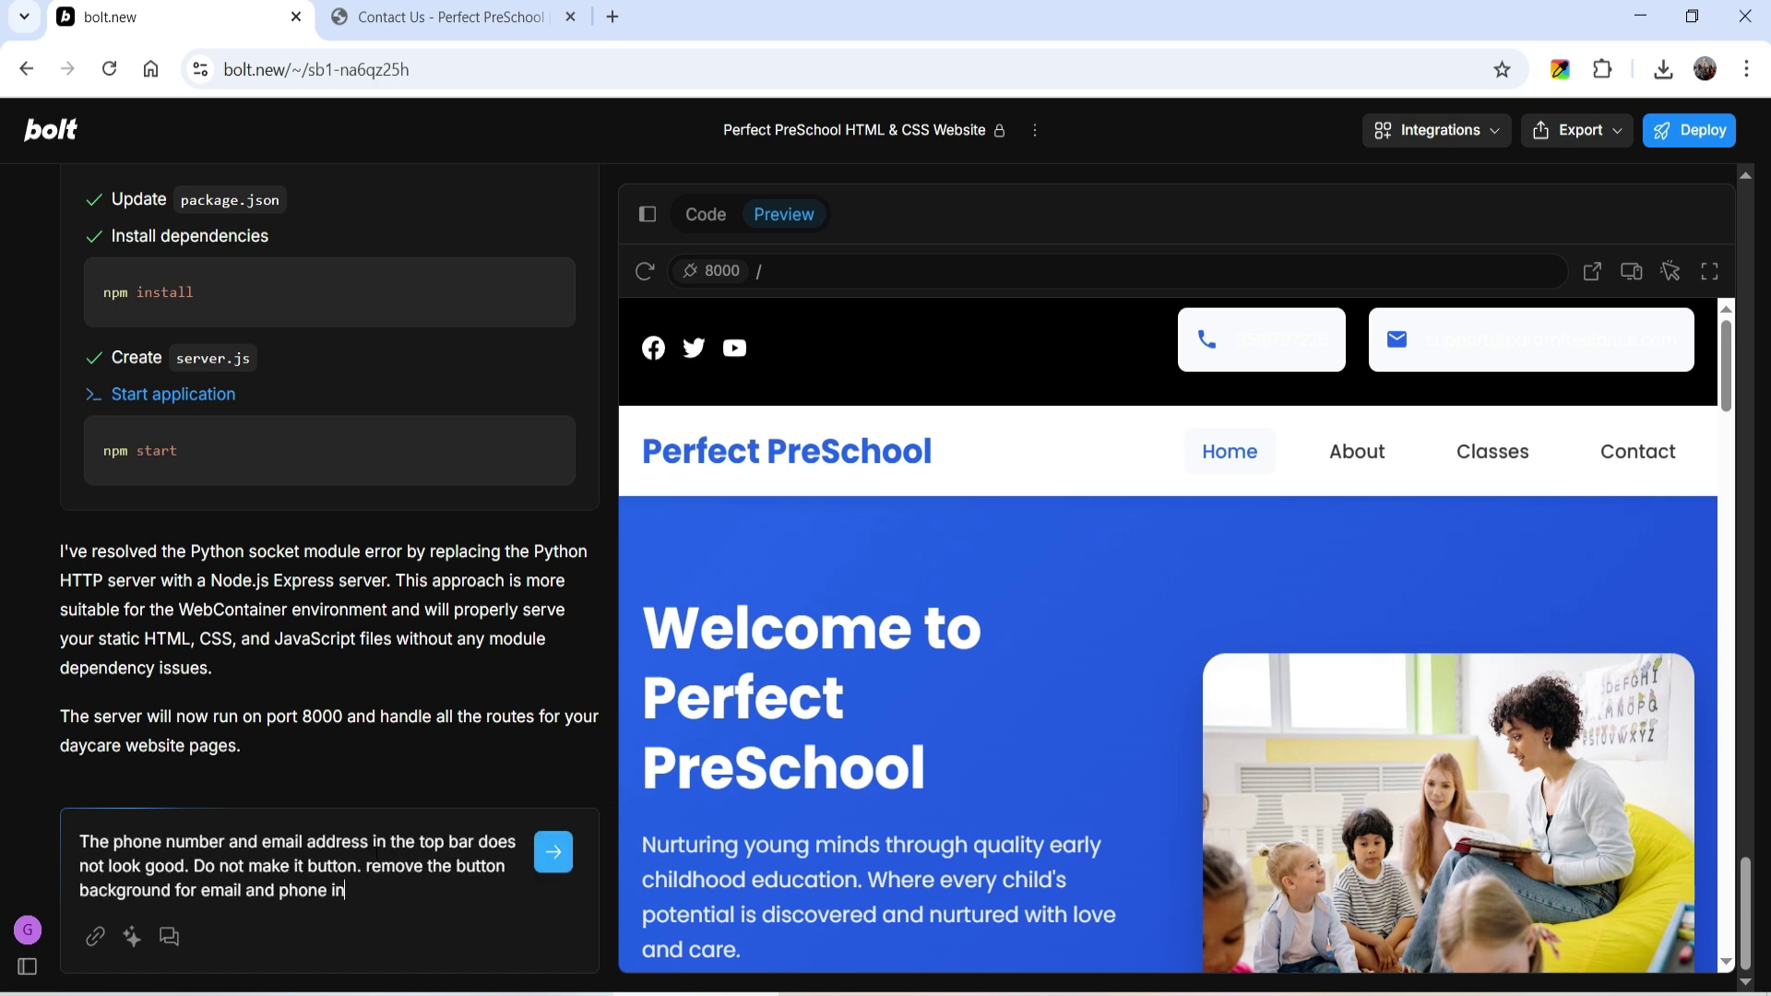
Add a paragraph to the prompt saying the contact page's multiple columns do not show properly on desktop and asking to fix that issue.
key(shift+Return)
key(shift+Return)
text(The contact page does not look good. You c)
key(BackSpace)
key(BackSpace)
key(BackSpace)
key(BackSpace)
key(BackSpace)
key(BackSpace)
key(shift+Return)
text(The information on the contact page is in mulitple columns which is not properly showing on desktop. Fix that issue.)
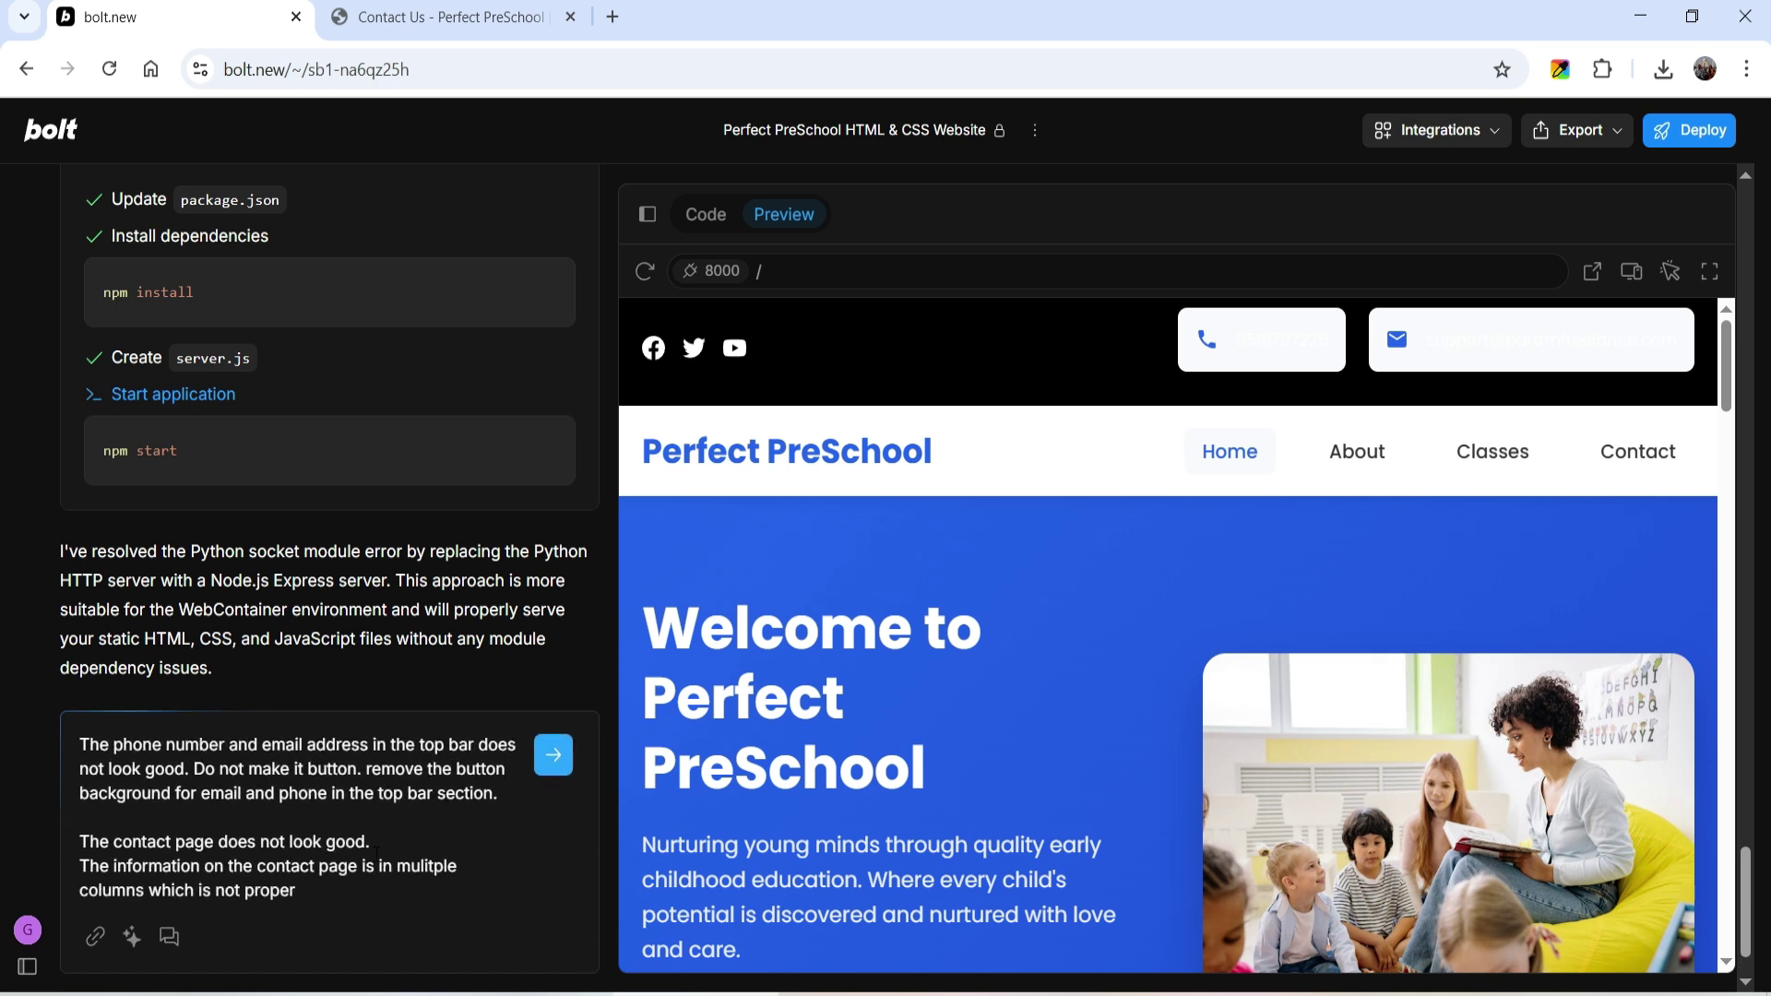
Add a request to use uploaded images for the class pages, home page hero section and classes, ending with "Here is list of images that I am uploading.".
key(shift+Return)
key(shift+Return)
text(I want to replace the images for class pages. I am uploading the images which you can use for class pages and on the home page hero section and classes.)
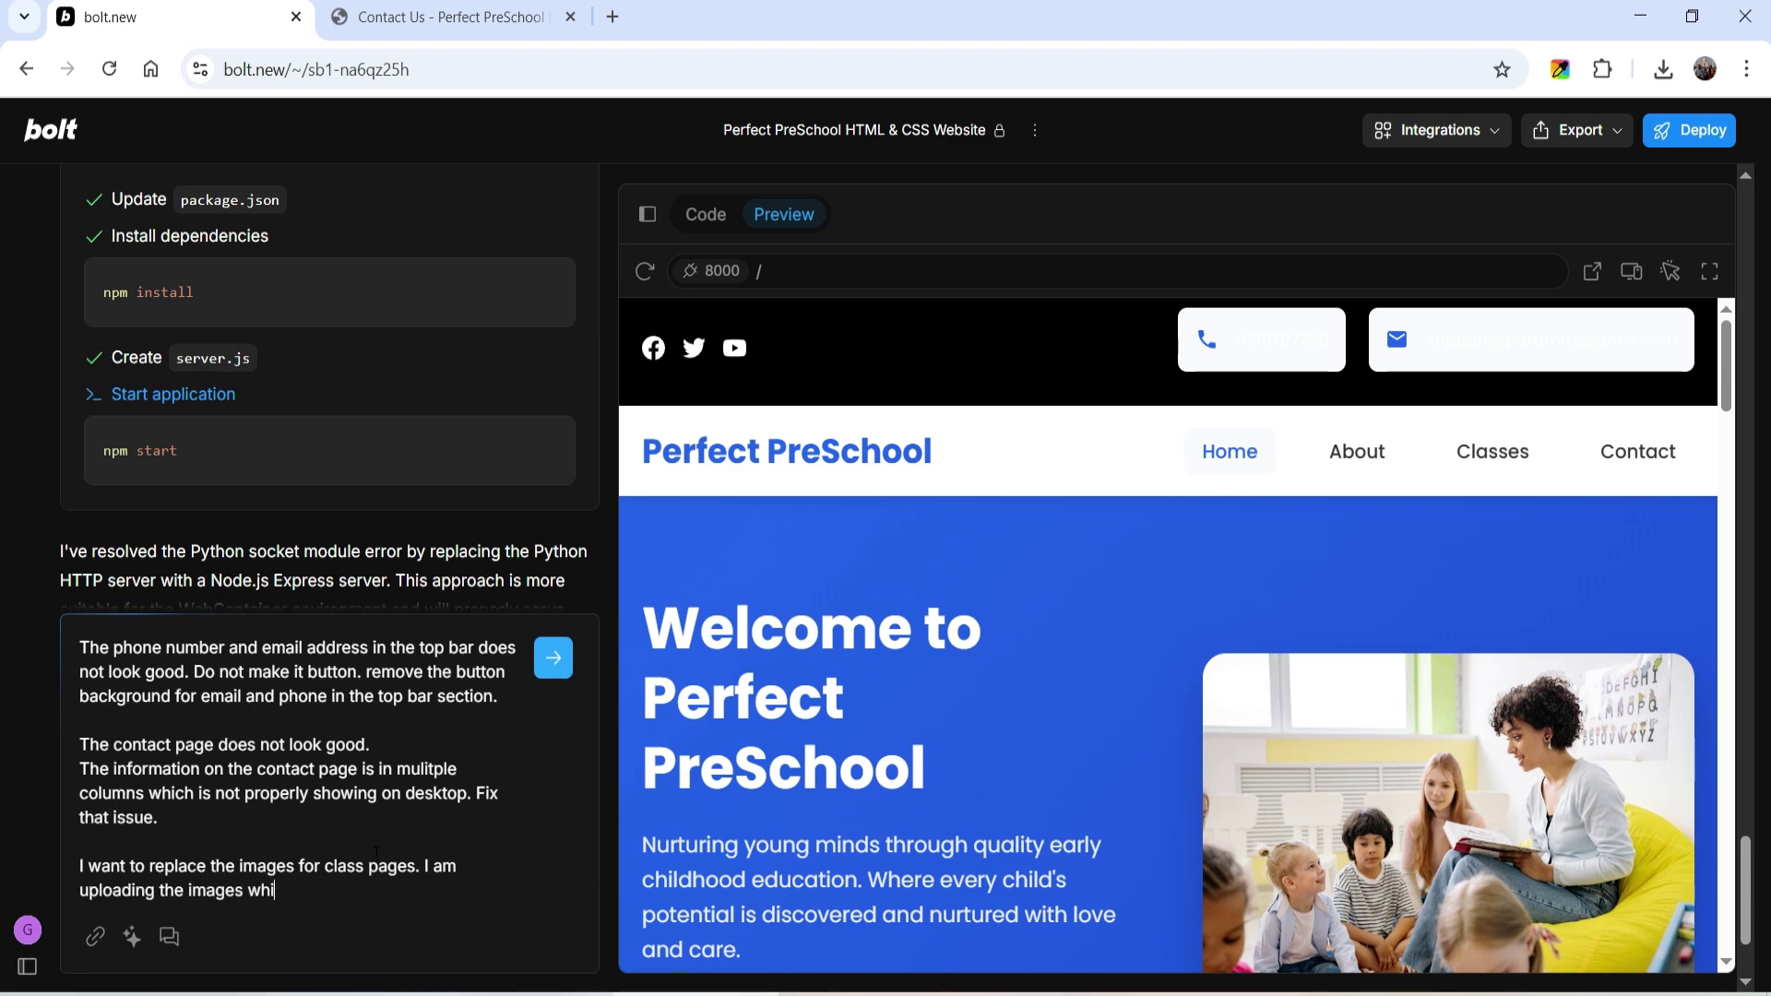
key(shift+Return)
key(shift+Return)
text(Here is list of images that)
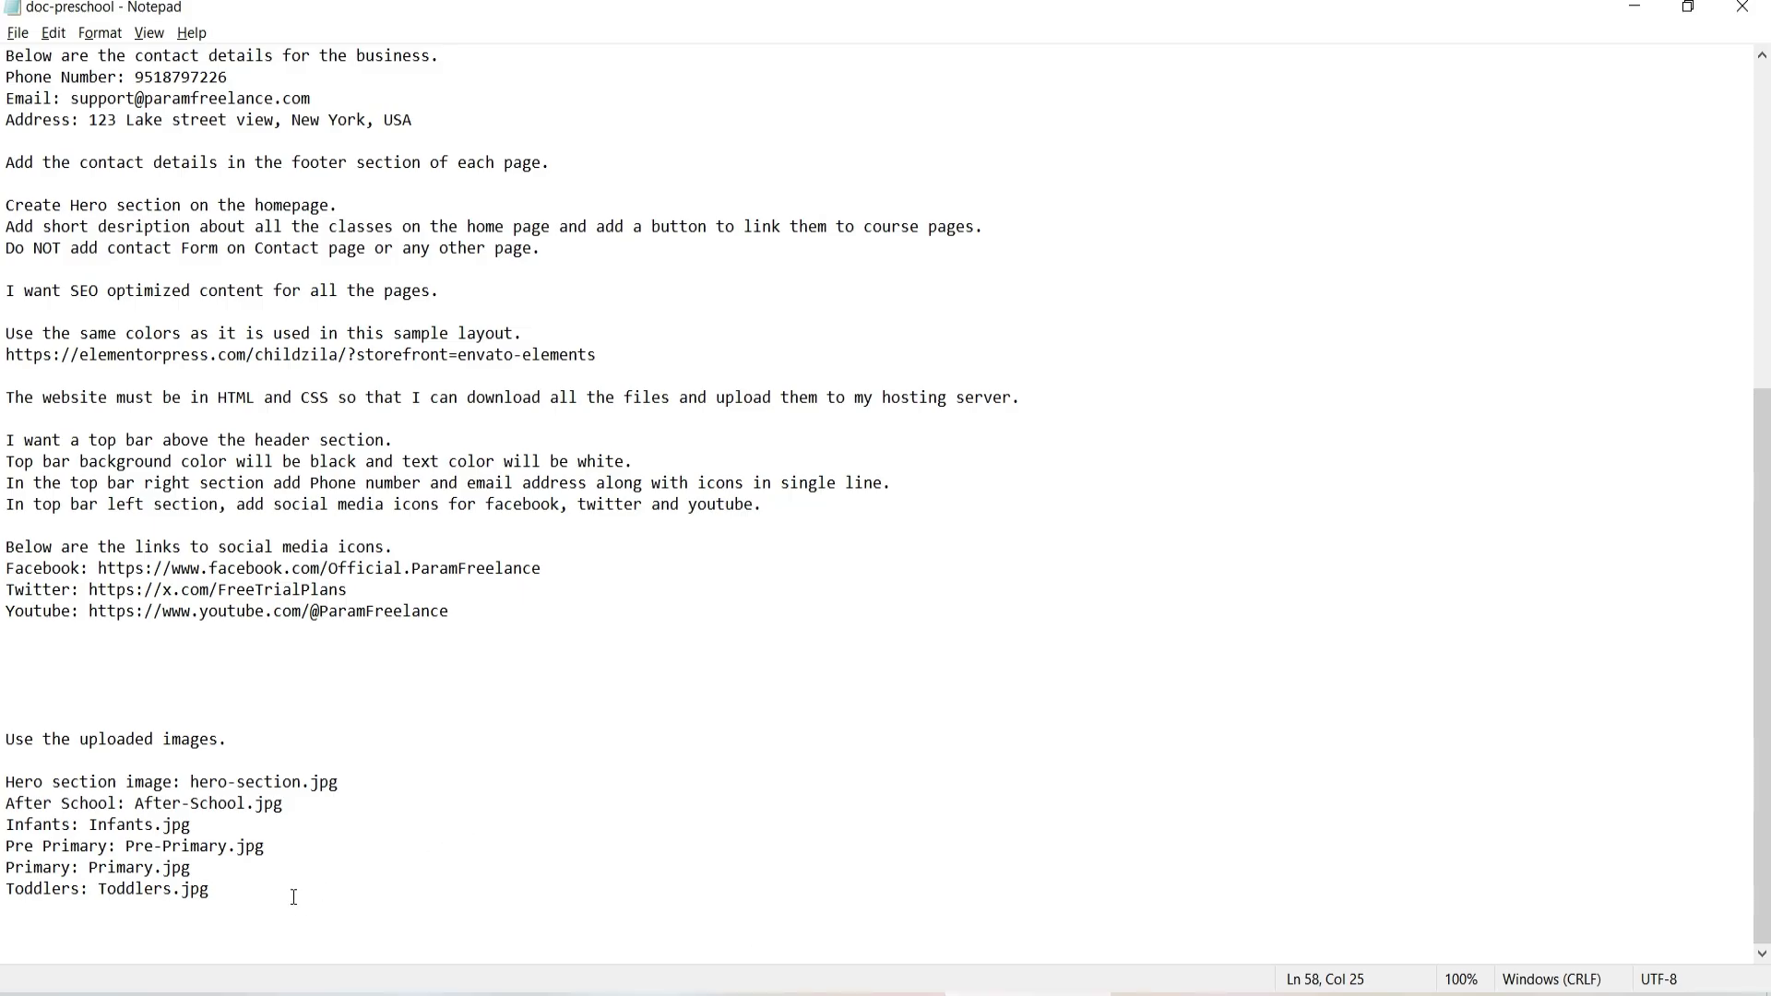
Copy the six-line image file list, from hero-section.jpg to Toddlers.jpg, out of the doc-preschool text file and paste it under the prompt's last line.
drag(293, 897, 22, 807)
key(ctrl+c)
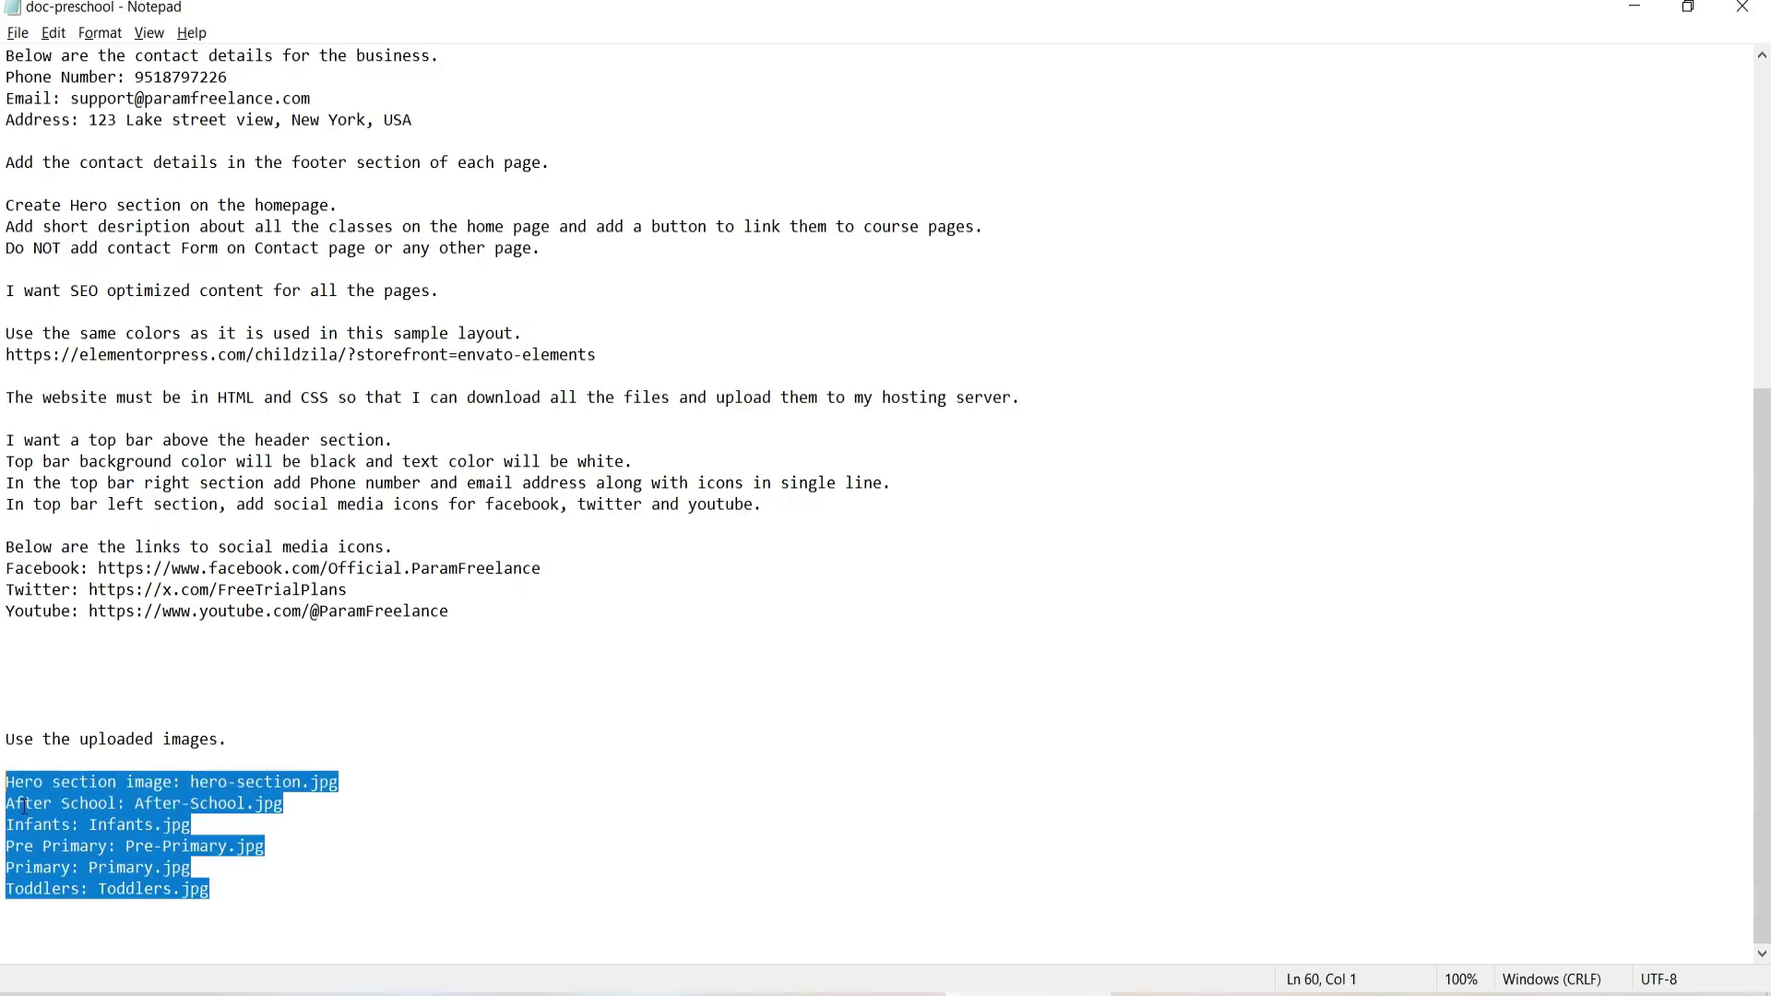
key(alt+Tab)
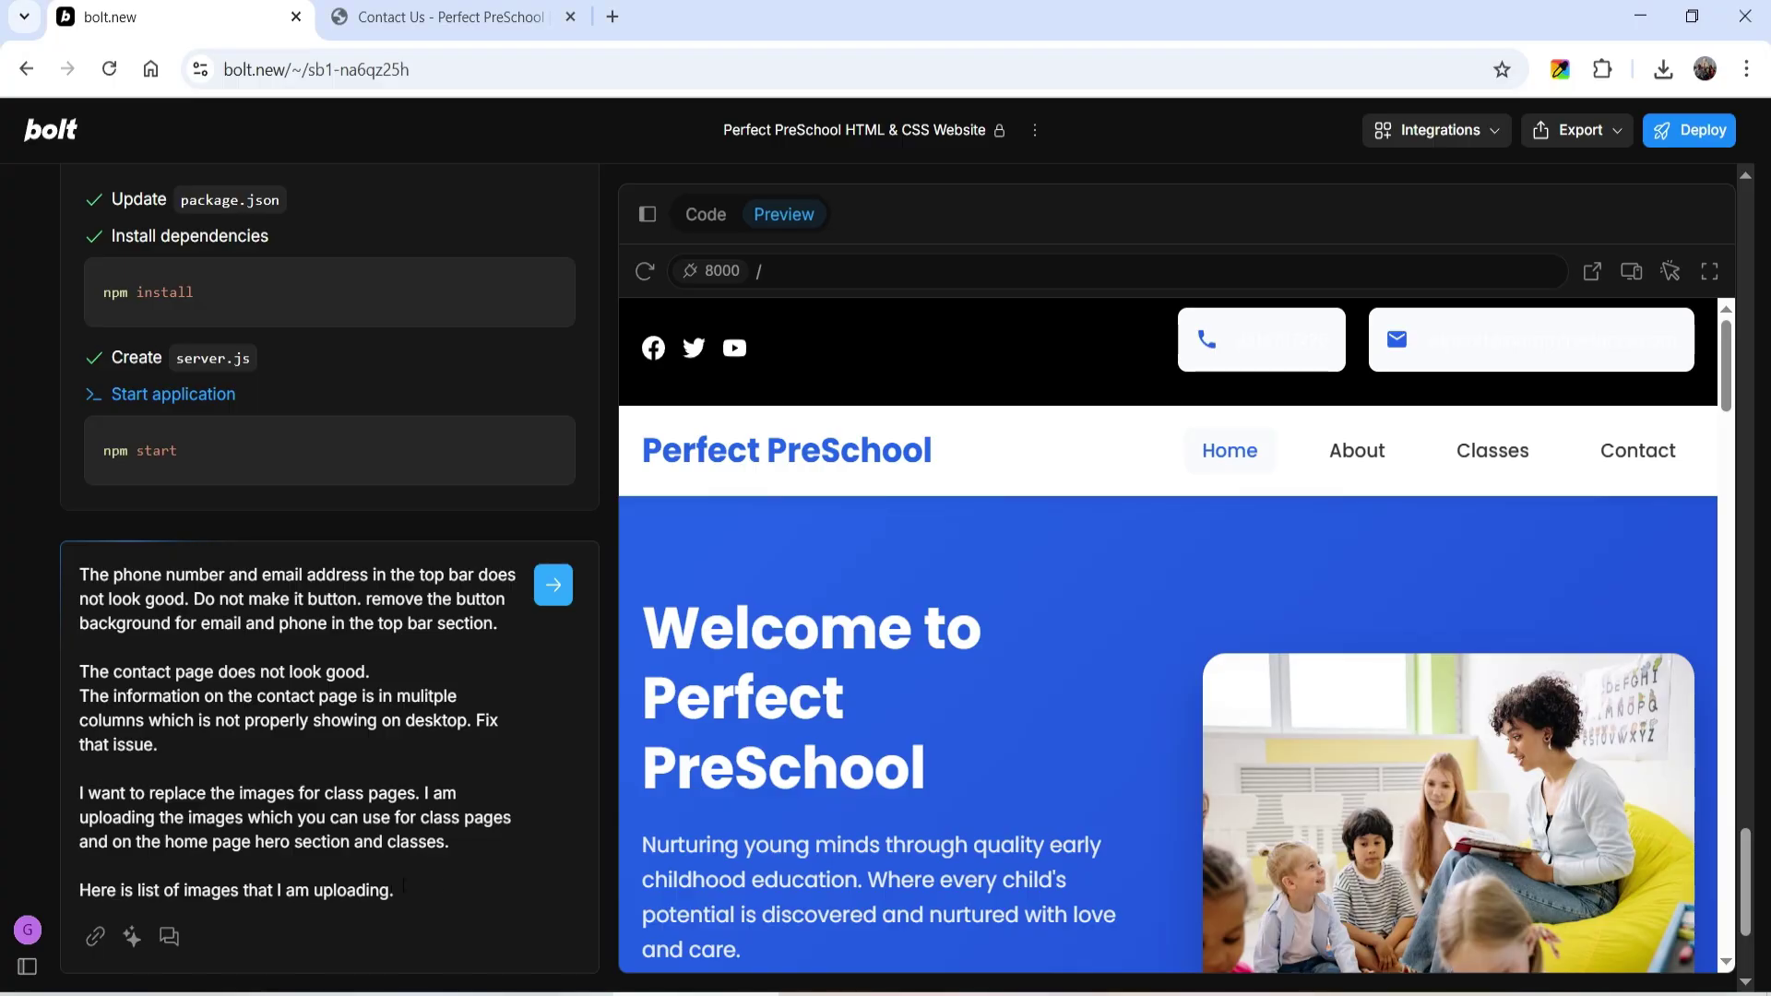
key(Return)
key(ctrl+v)
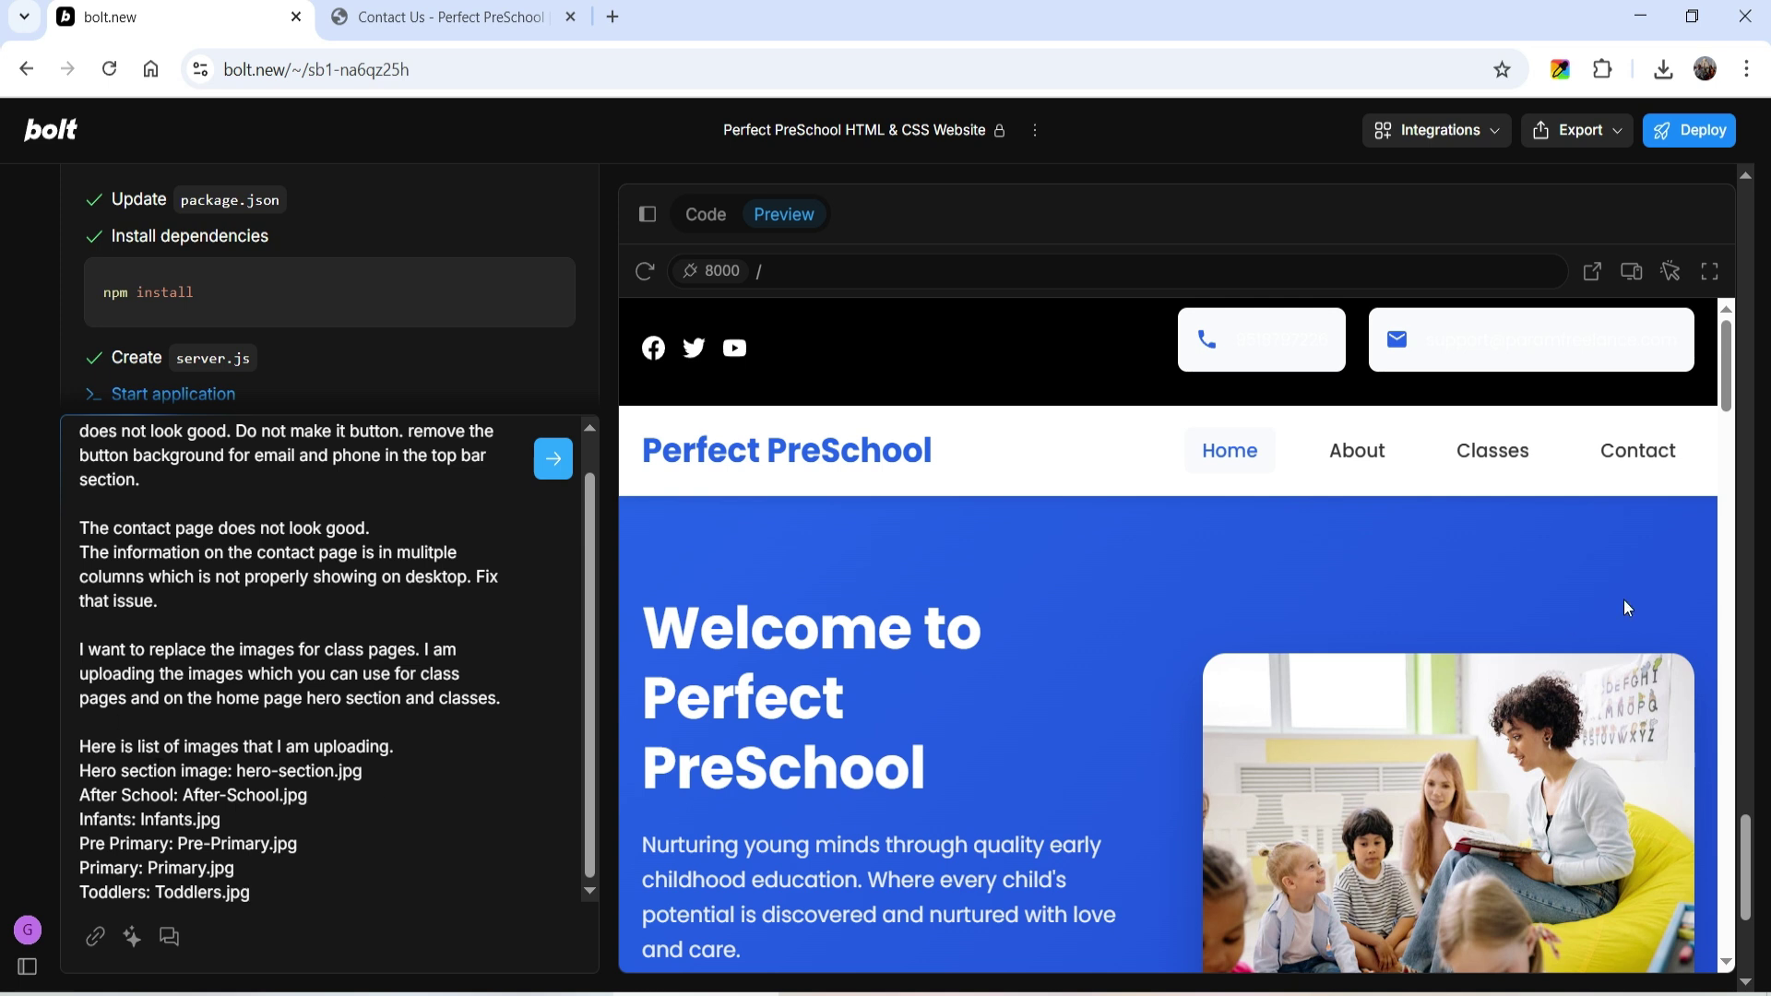
Attach the After-School, hero-section, Infants, Pre-Primary, Primary and Toddlers images from the Desktop images folder to the prompt.
scroll(1448, 567, down, 3)
scroll(1475, 566, down, 5)
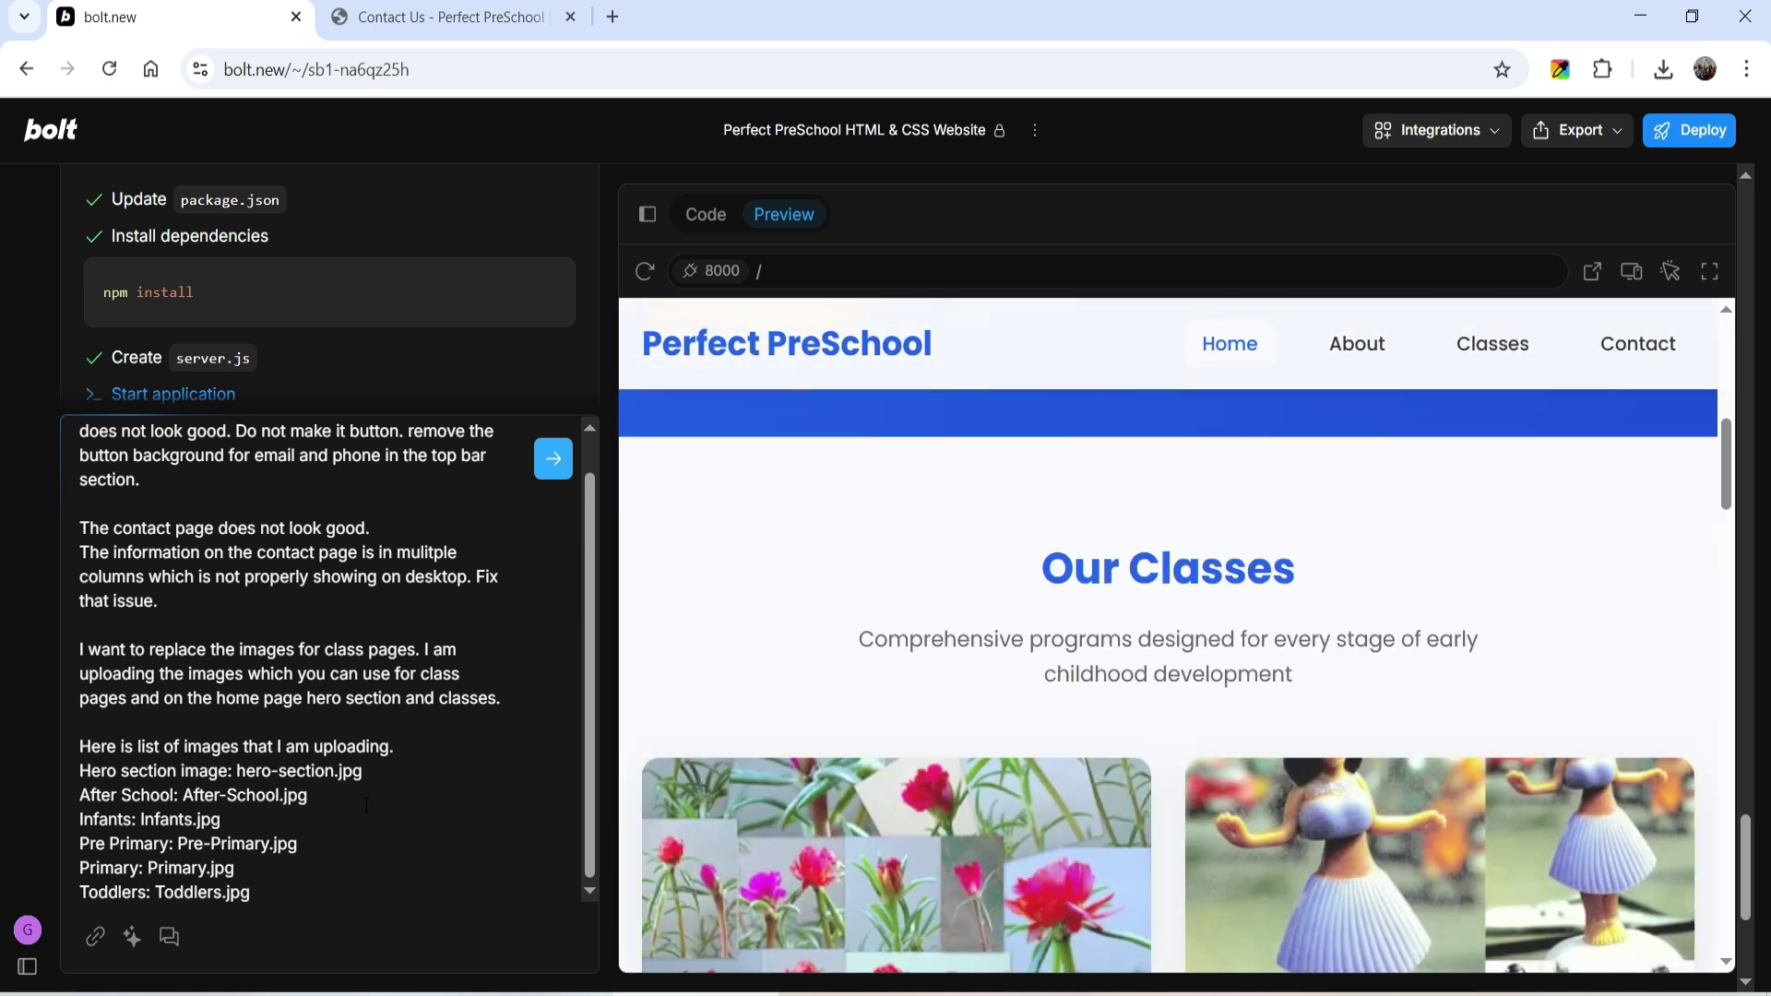
scroll(1487, 579, down, 15)
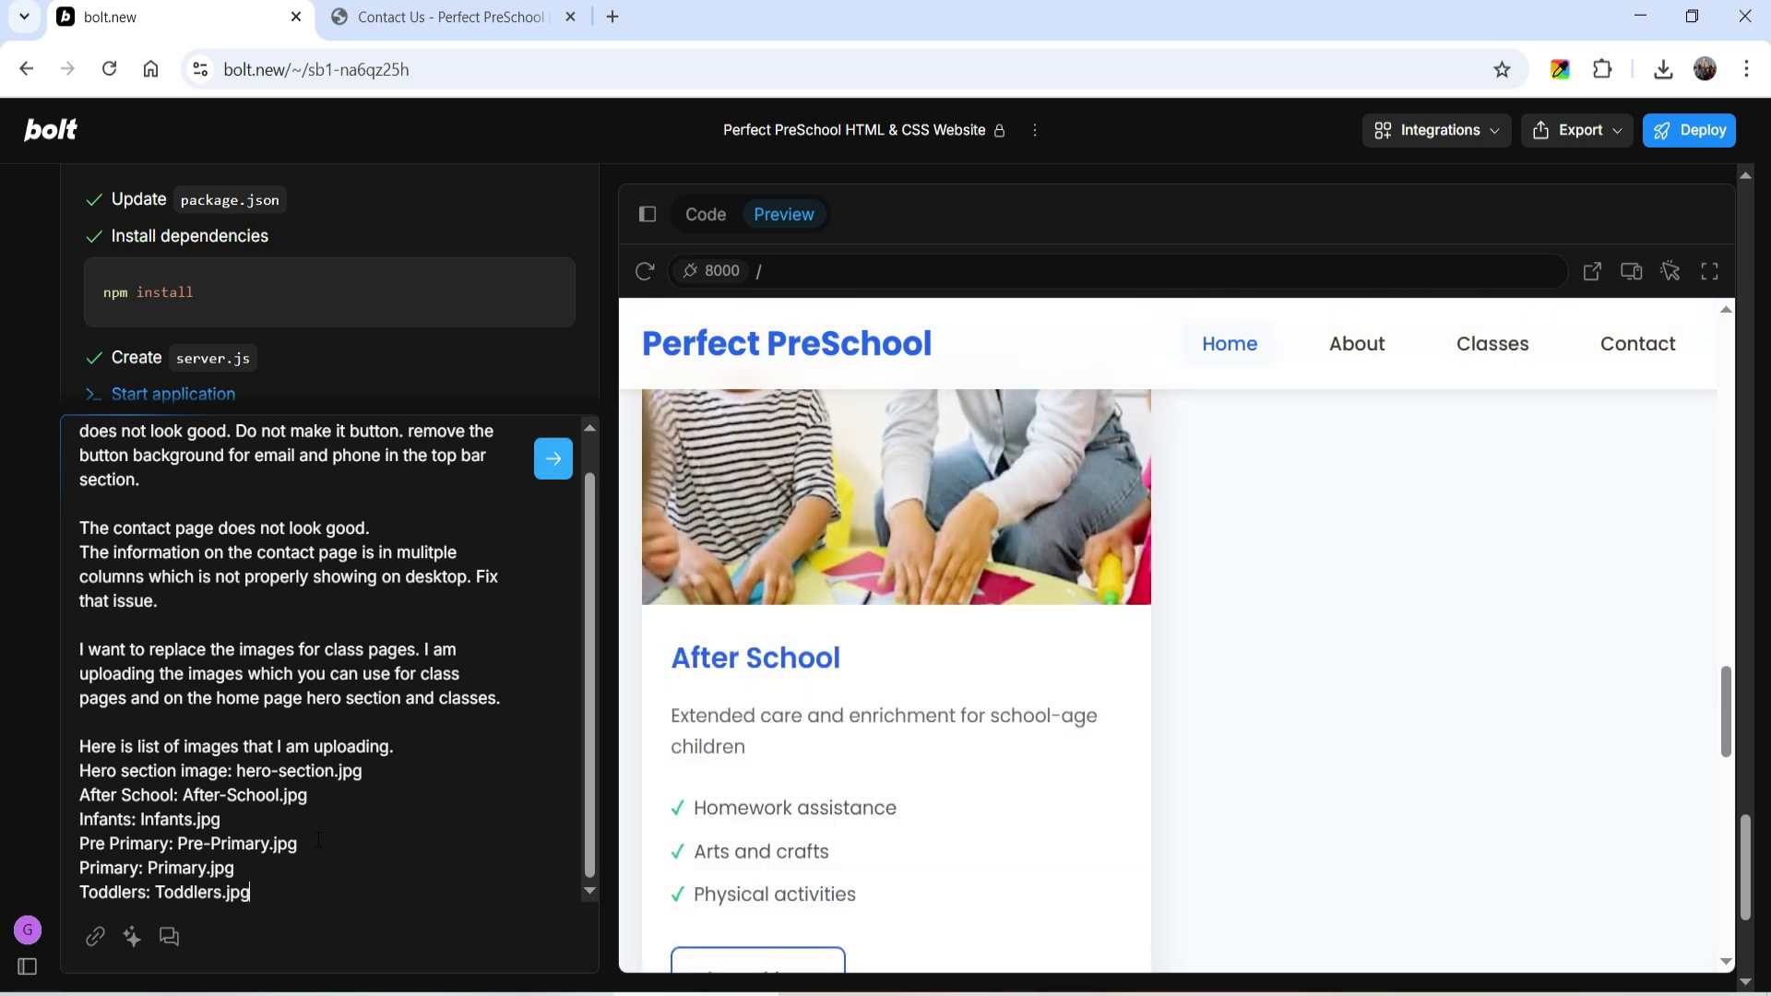
click(95, 937)
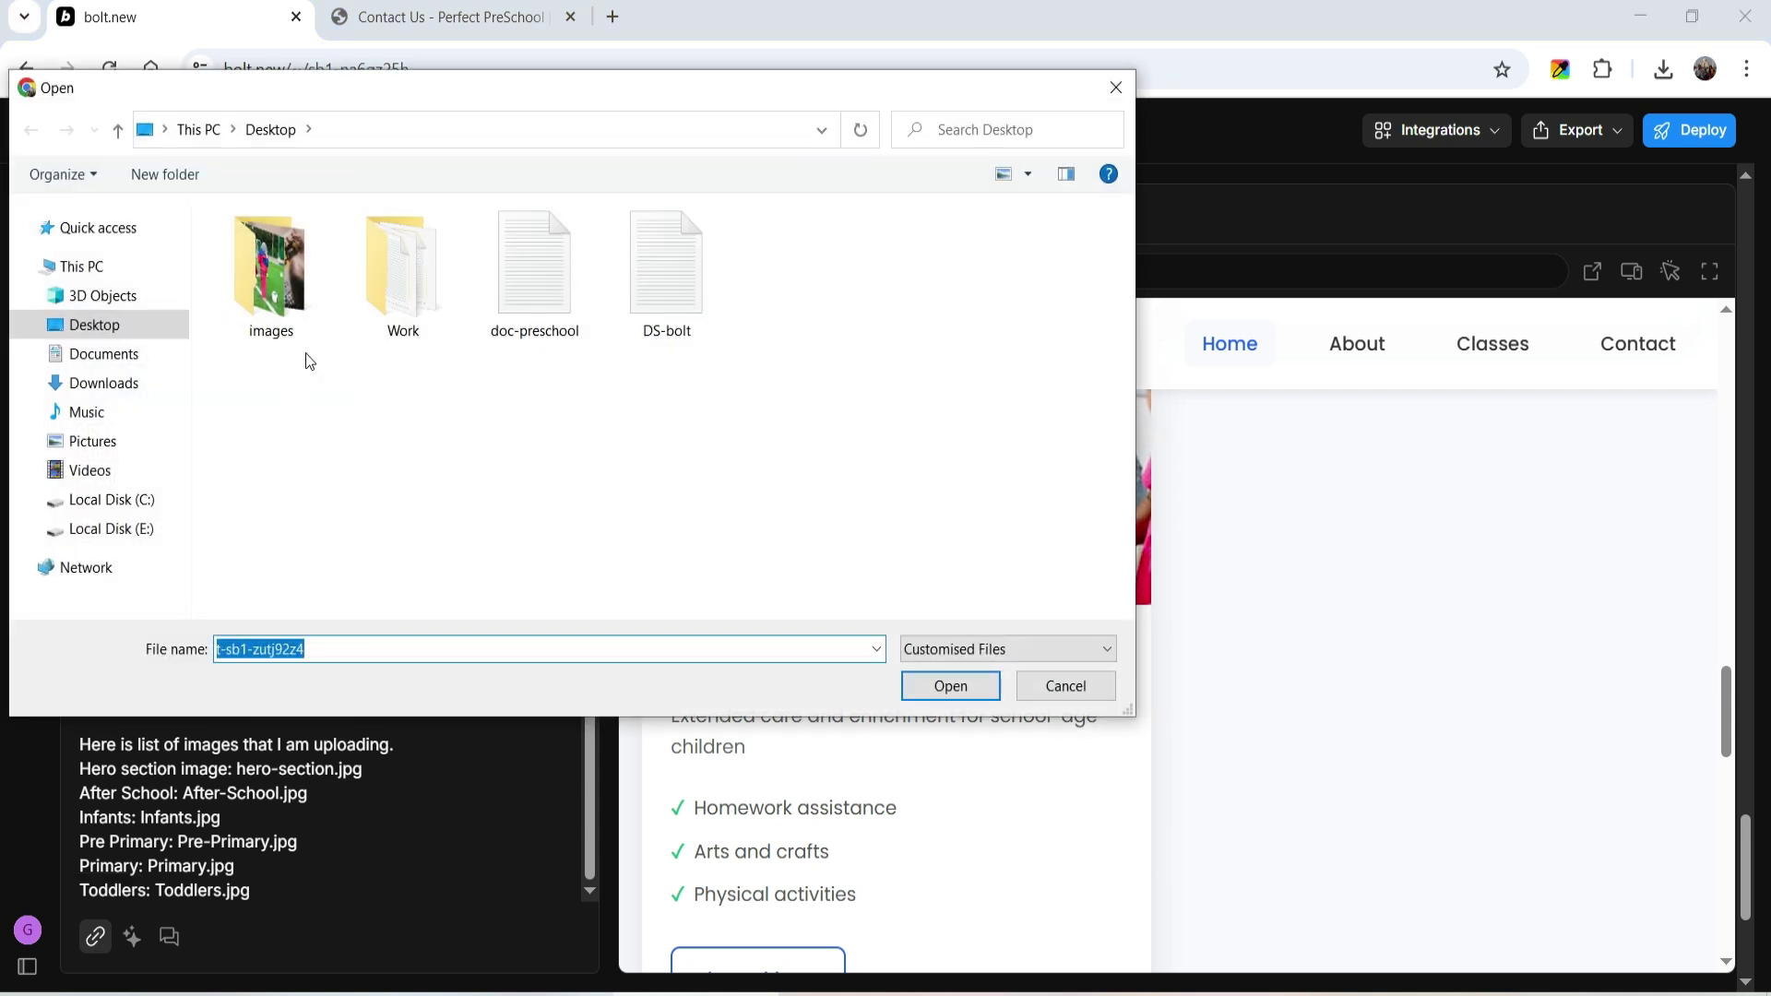
double_click(277, 286)
click(281, 300)
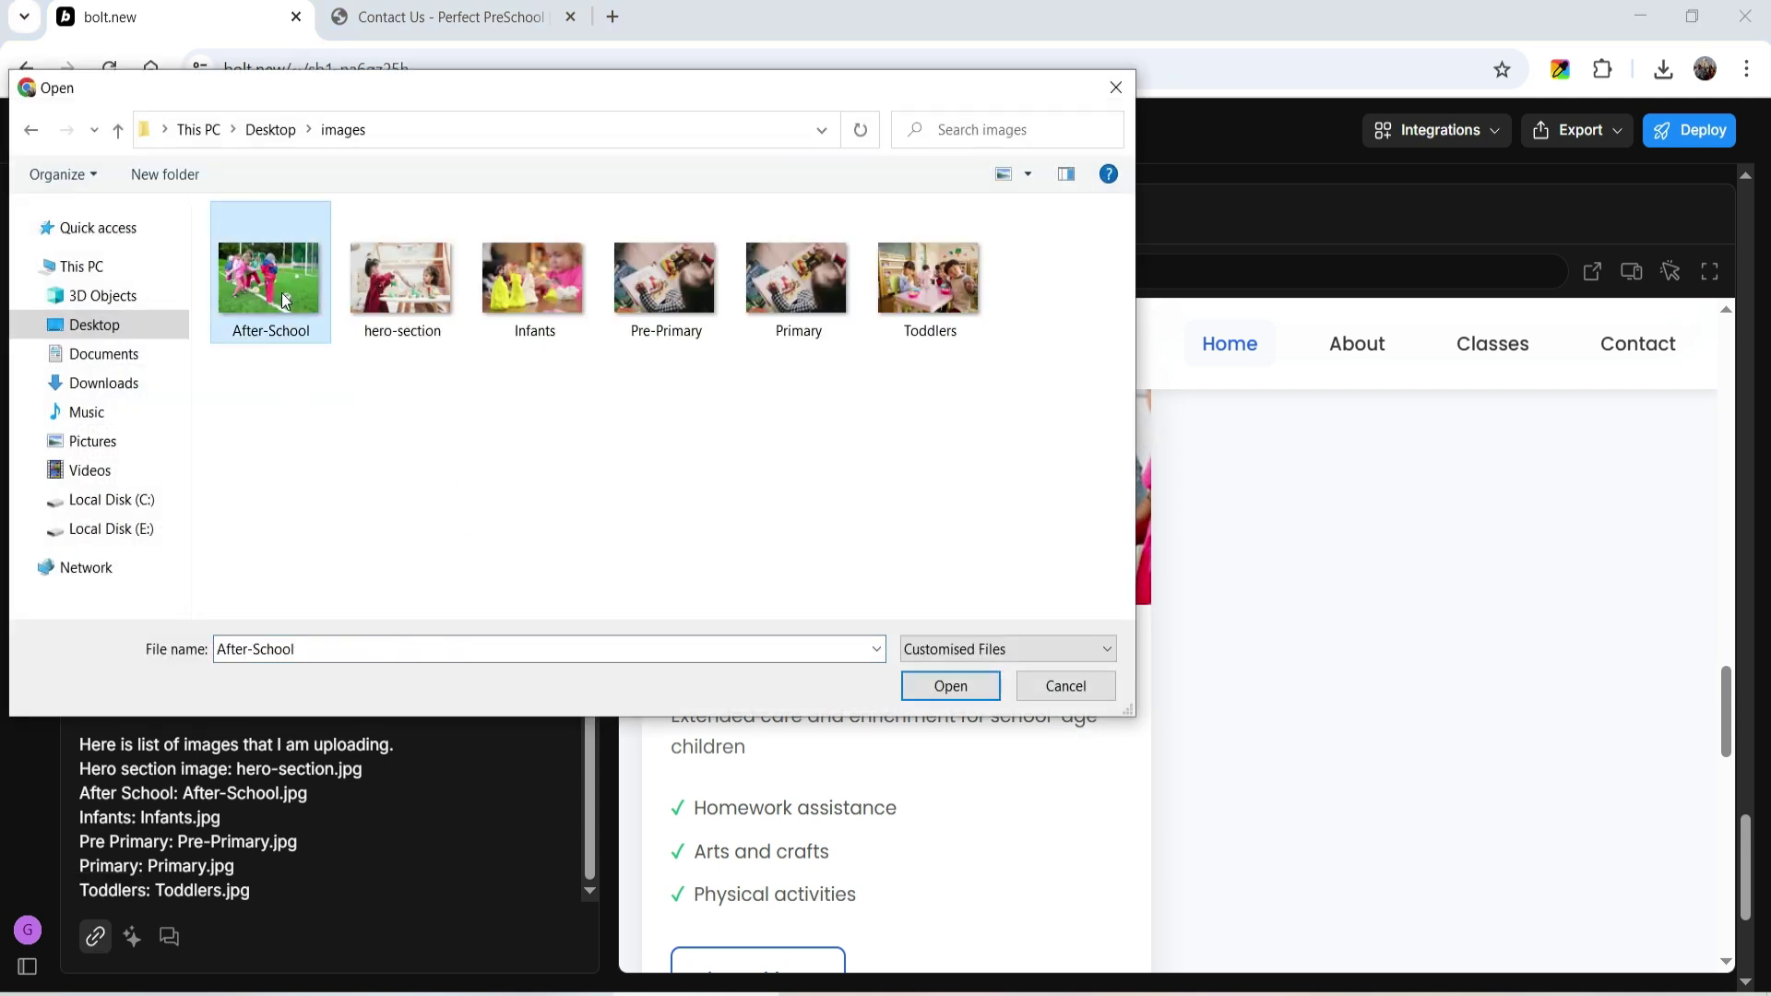
ctrl+click(388, 300)
ctrl+click(526, 305)
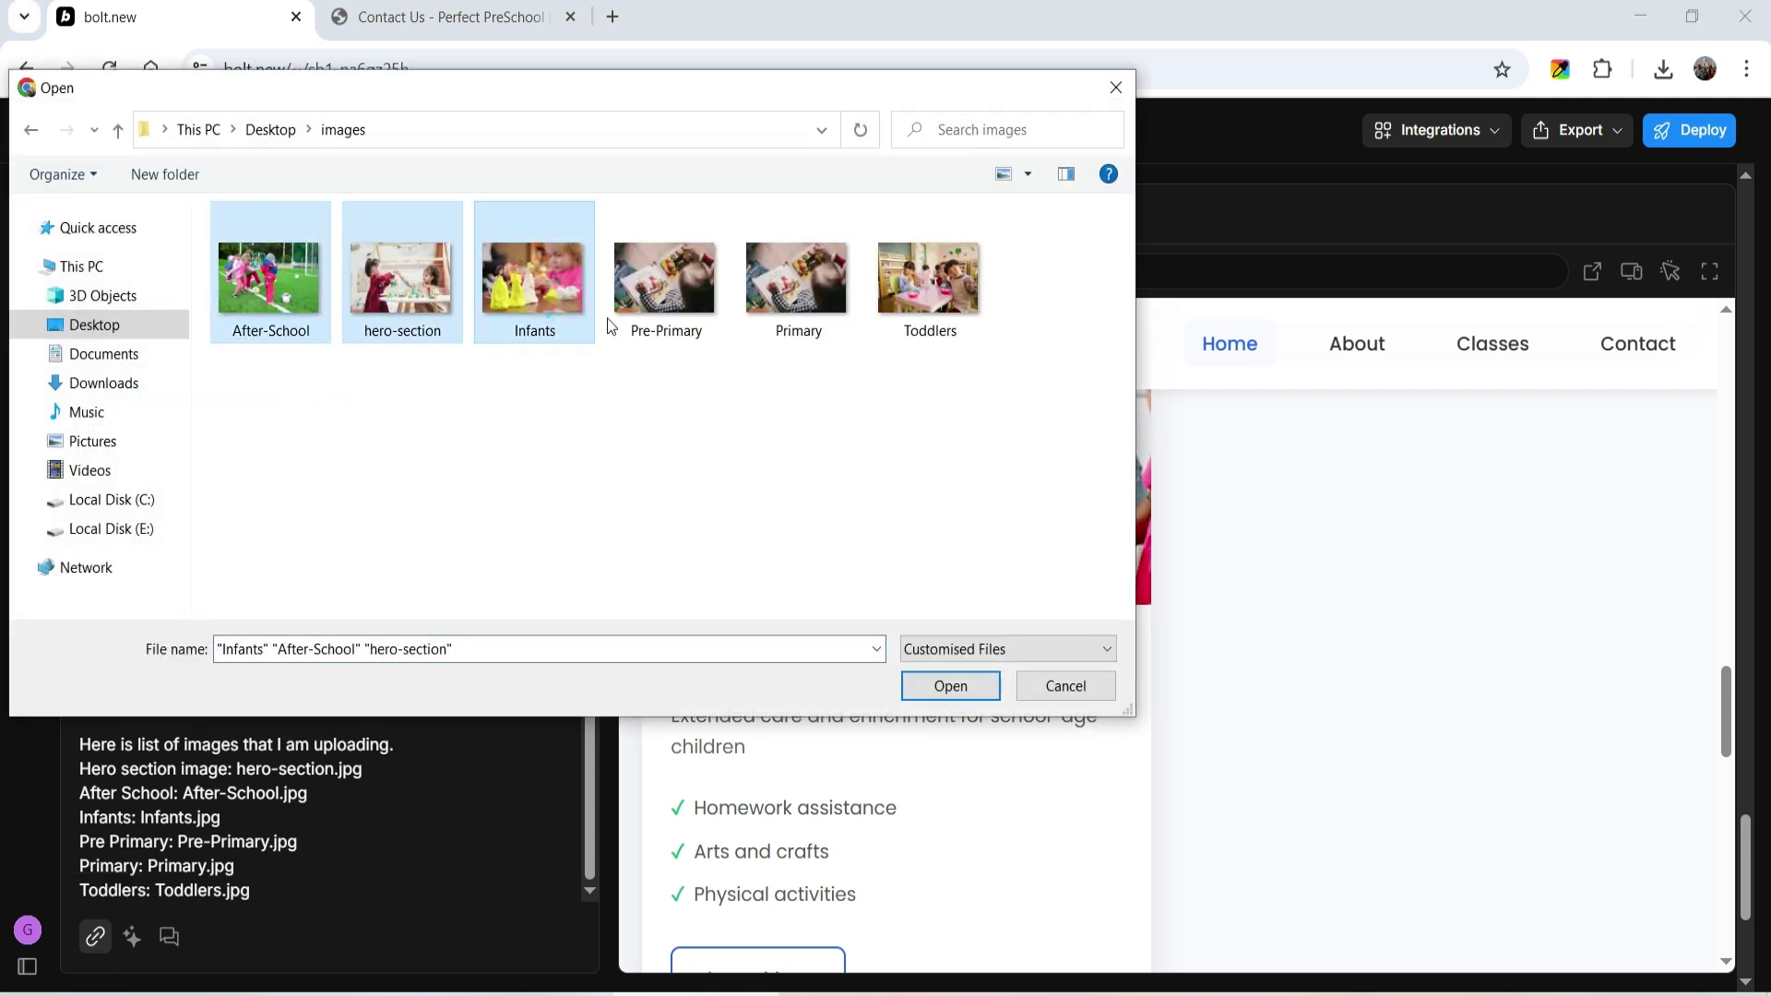
ctrl+click(662, 307)
ctrl+click(795, 306)
ctrl+click(910, 318)
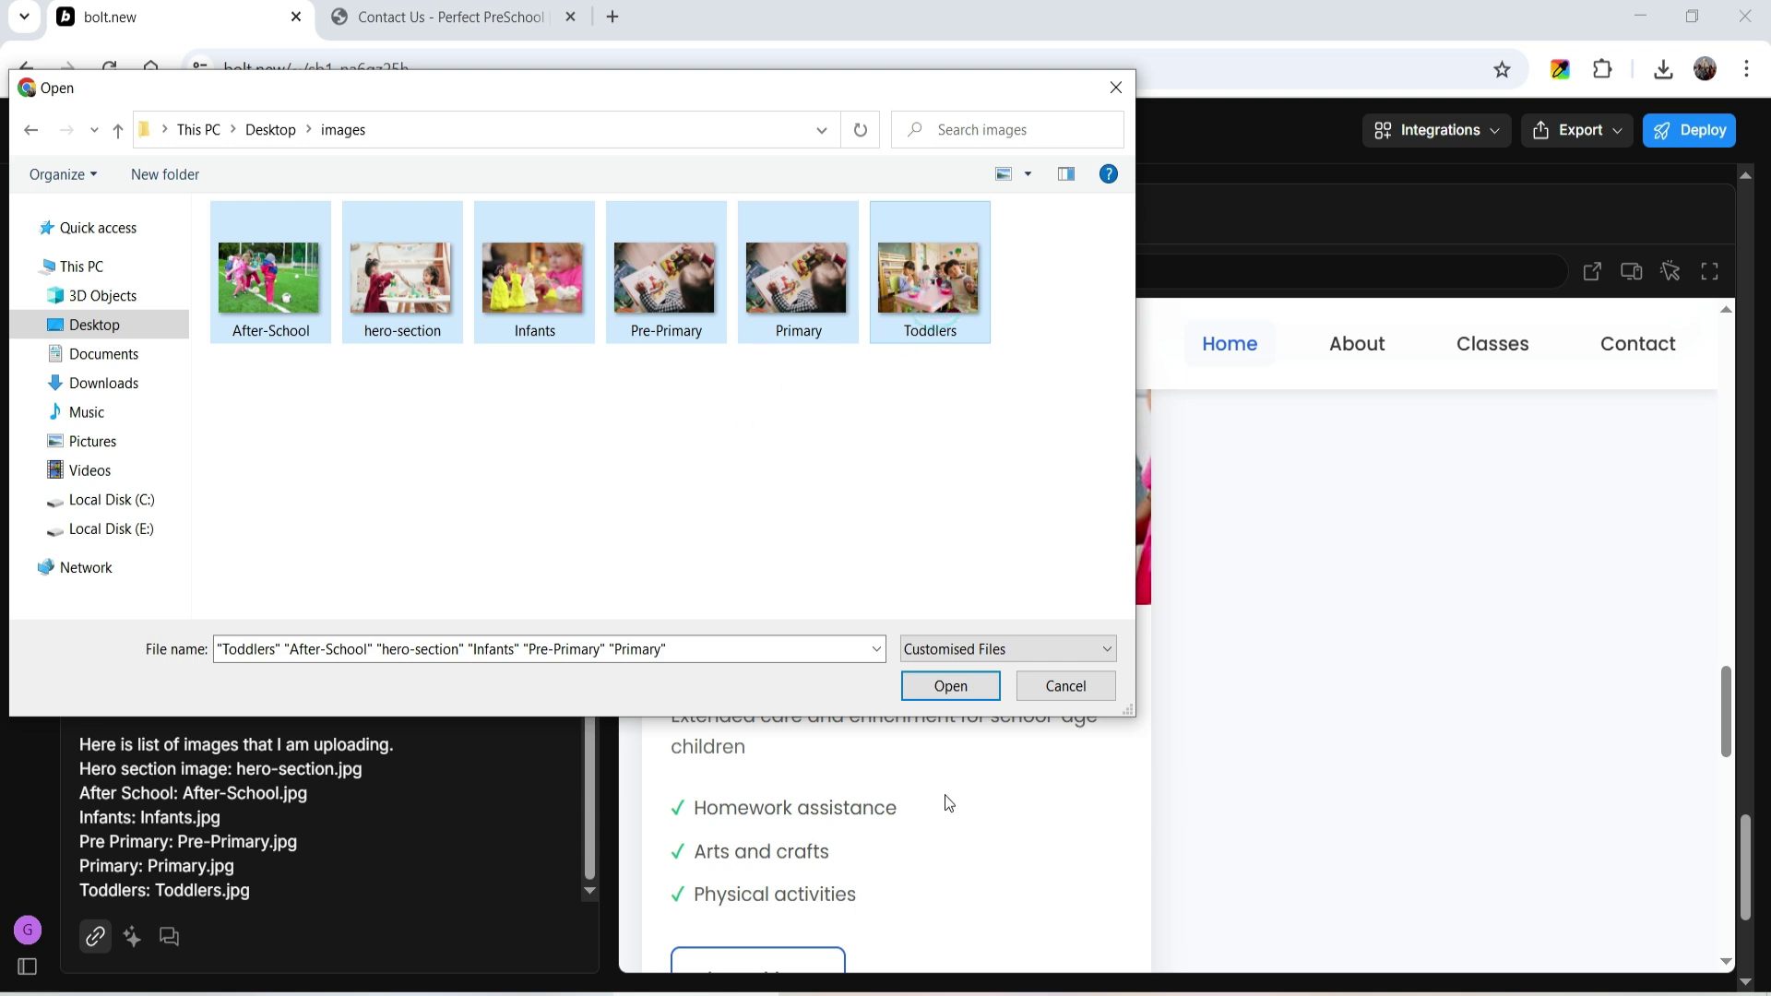
click(952, 687)
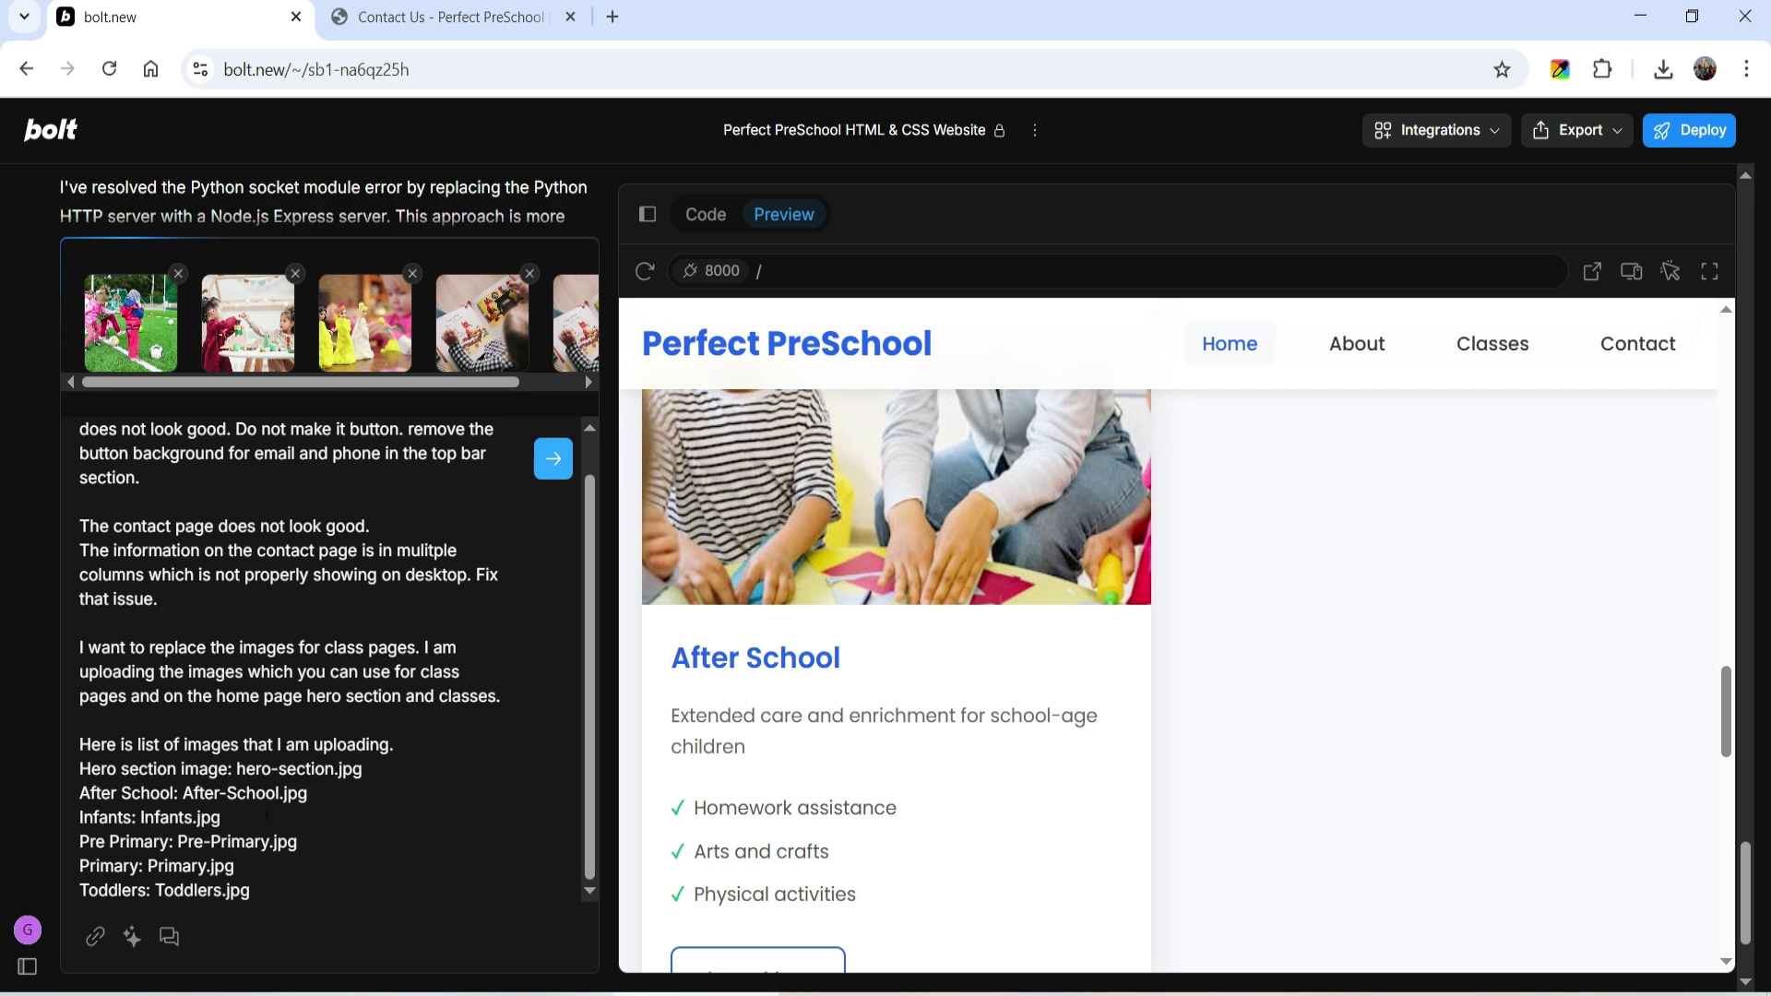
Submit the change request with its attached images, check the posted message and look over the regenerated home page's hero section.
click(552, 461)
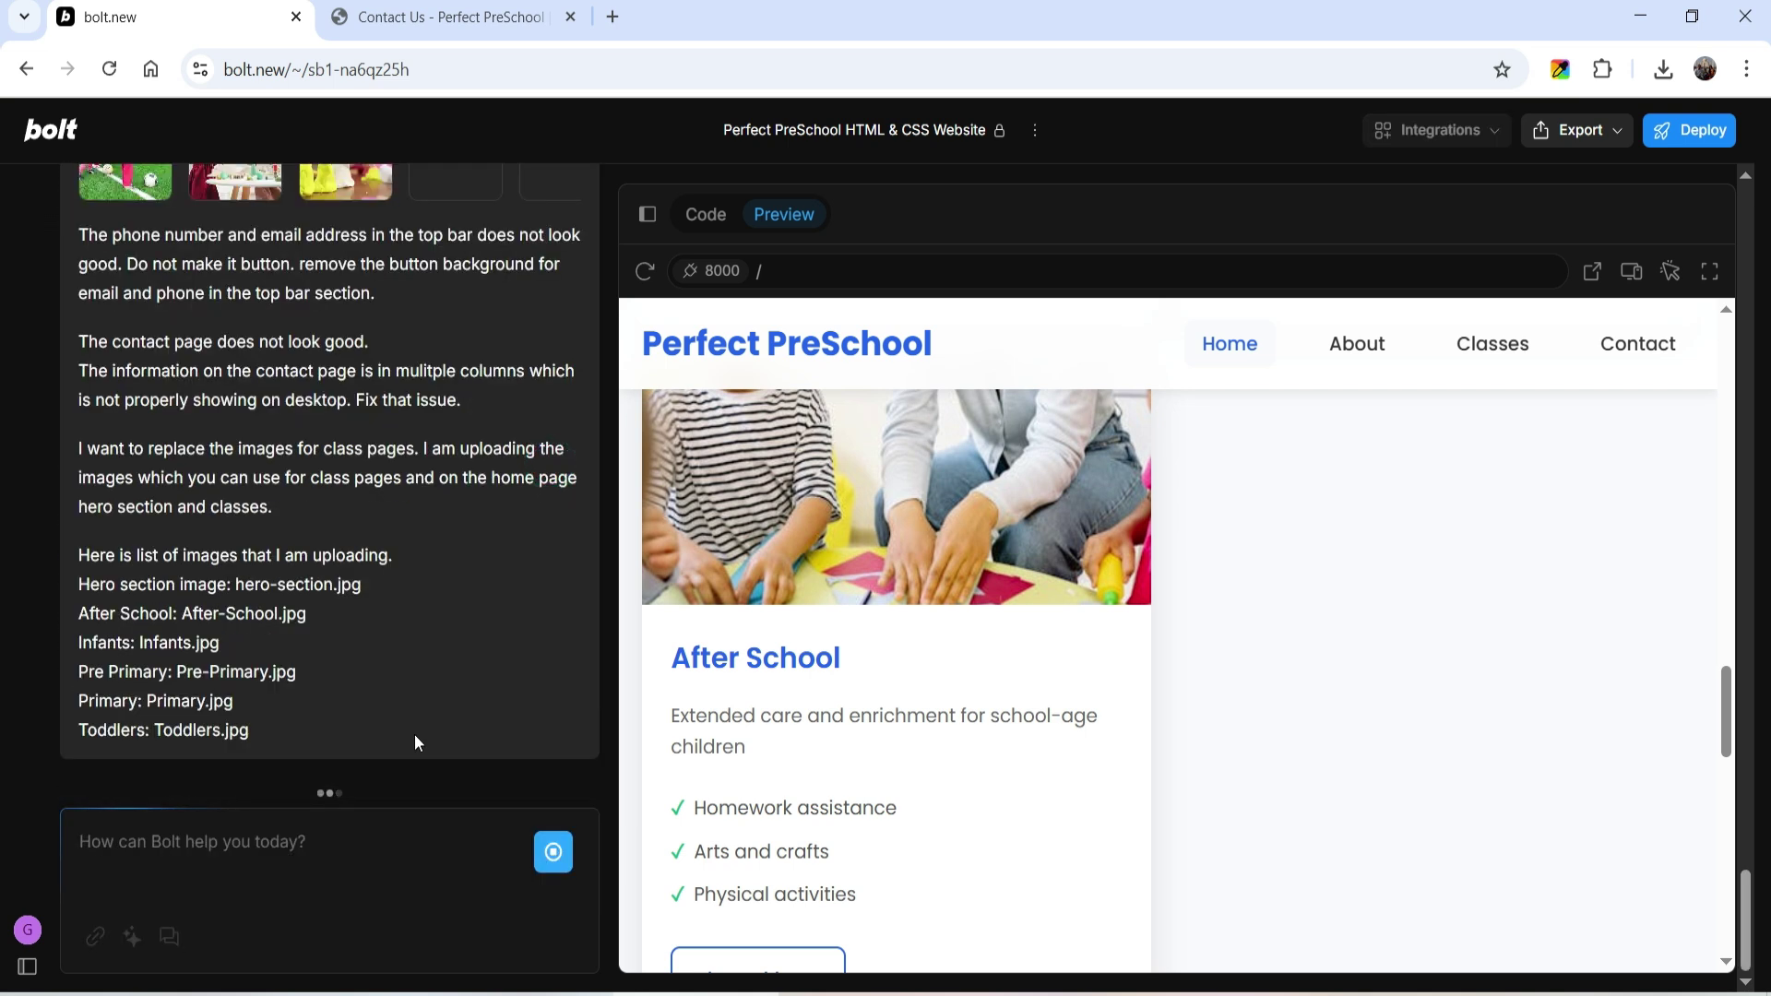
scroll(413, 734, up, 4)
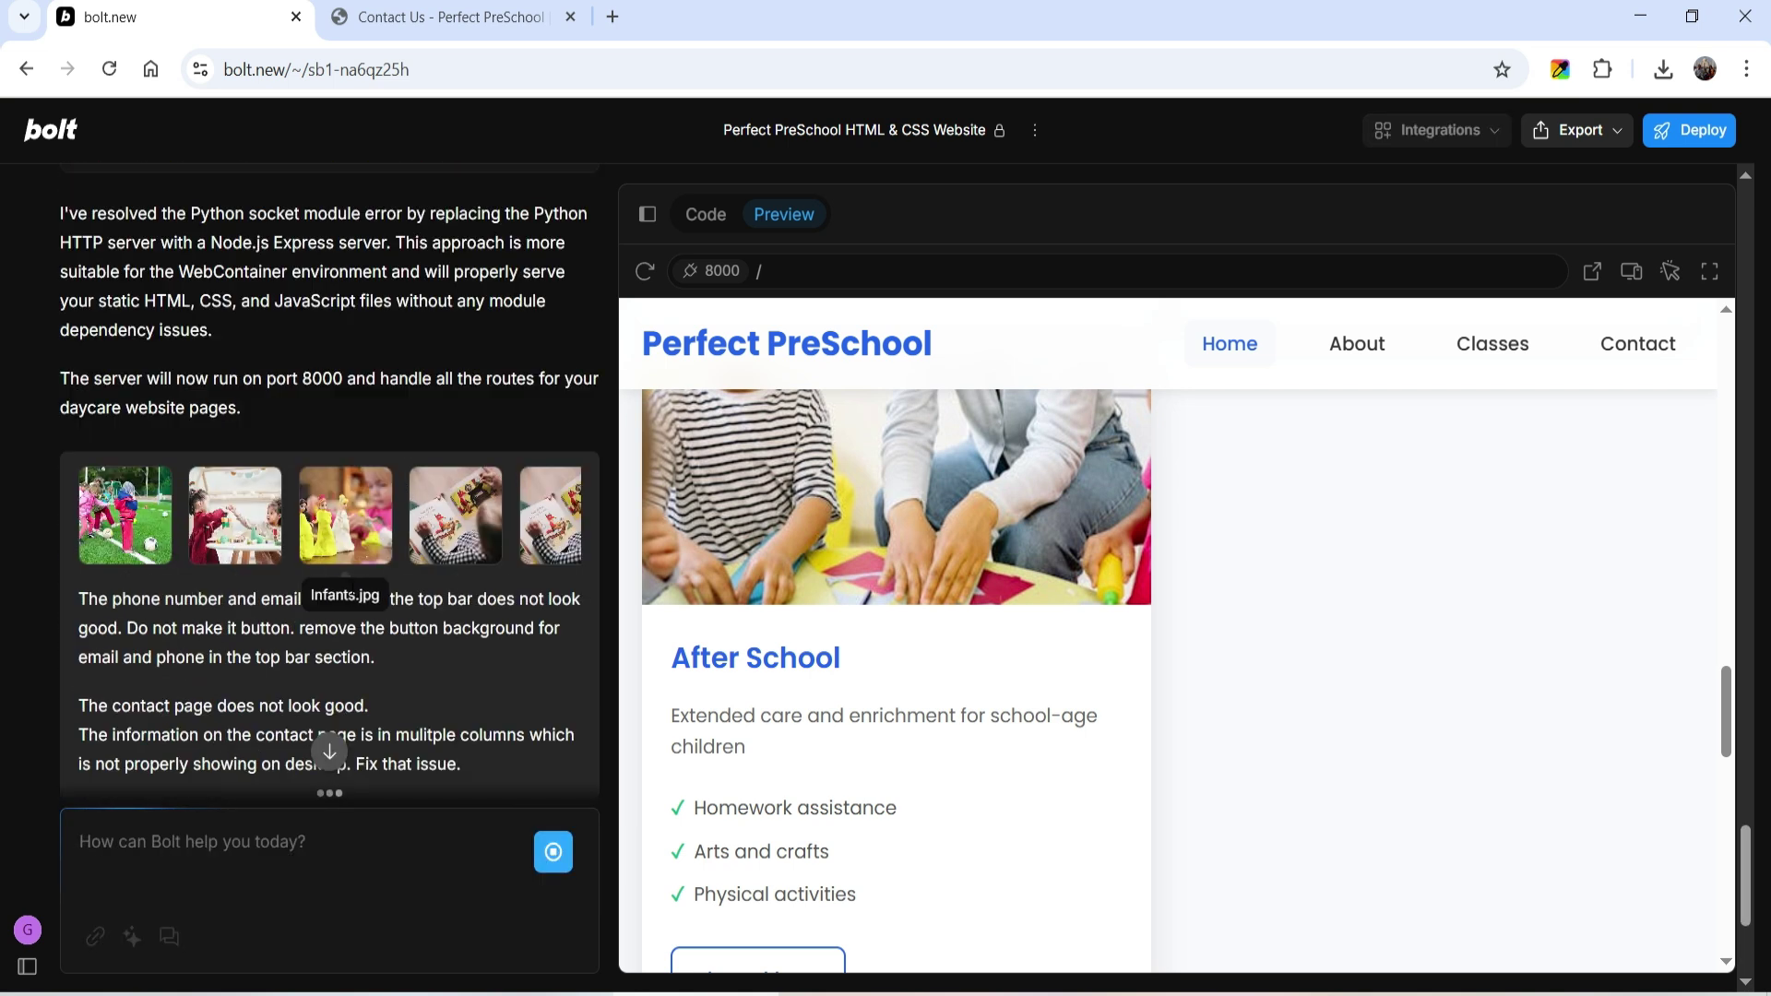
scroll(356, 582, down, 4)
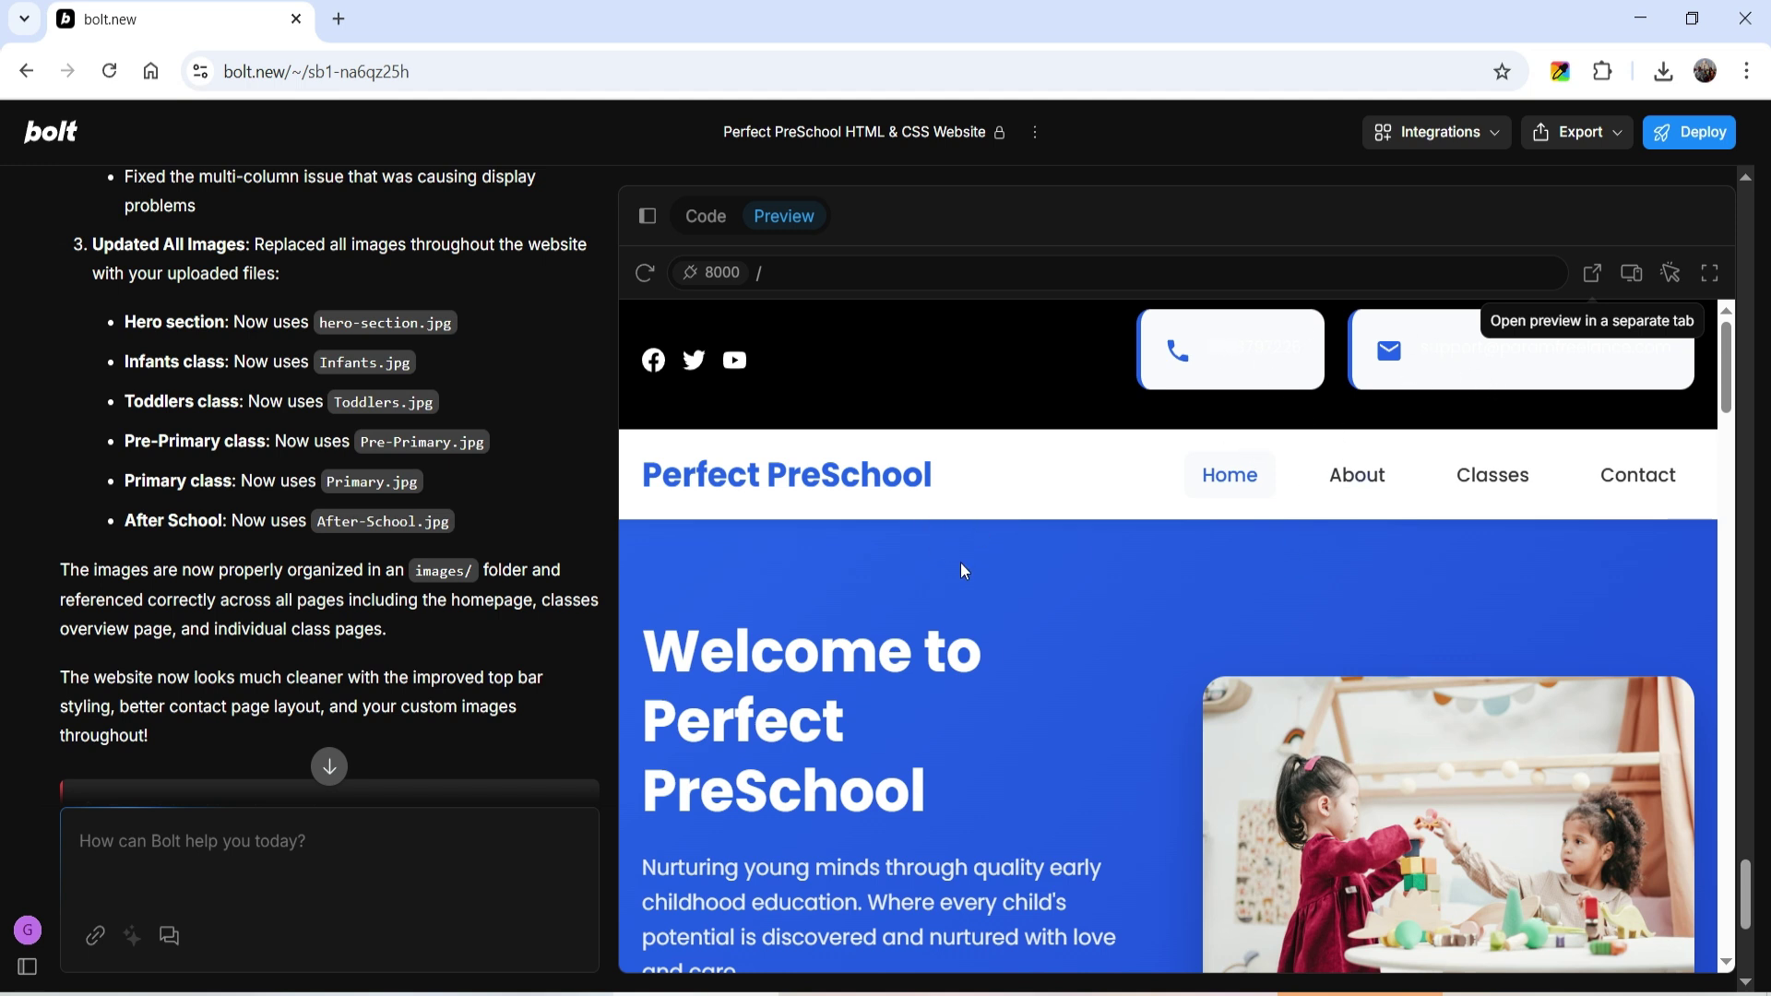
scroll(957, 568, down, 3)
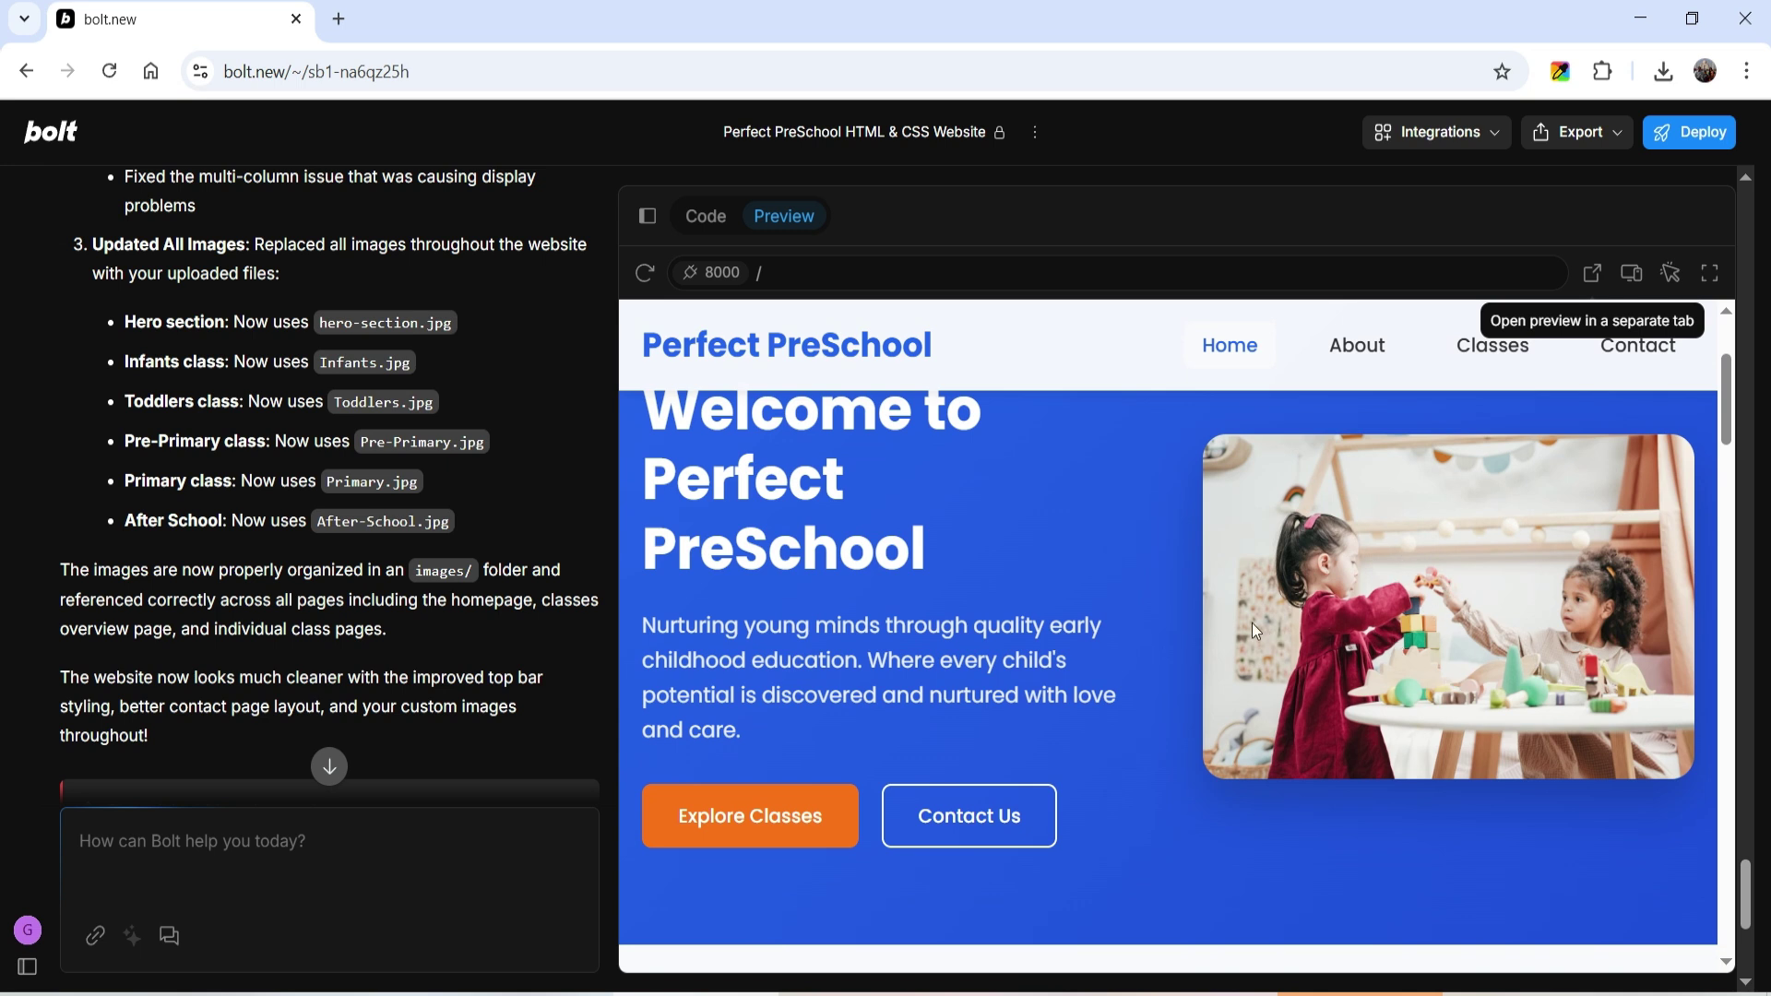
Examine the home page preview's class card images and compare them with the images attached to the last chat message.
scroll(1282, 546, down, 5)
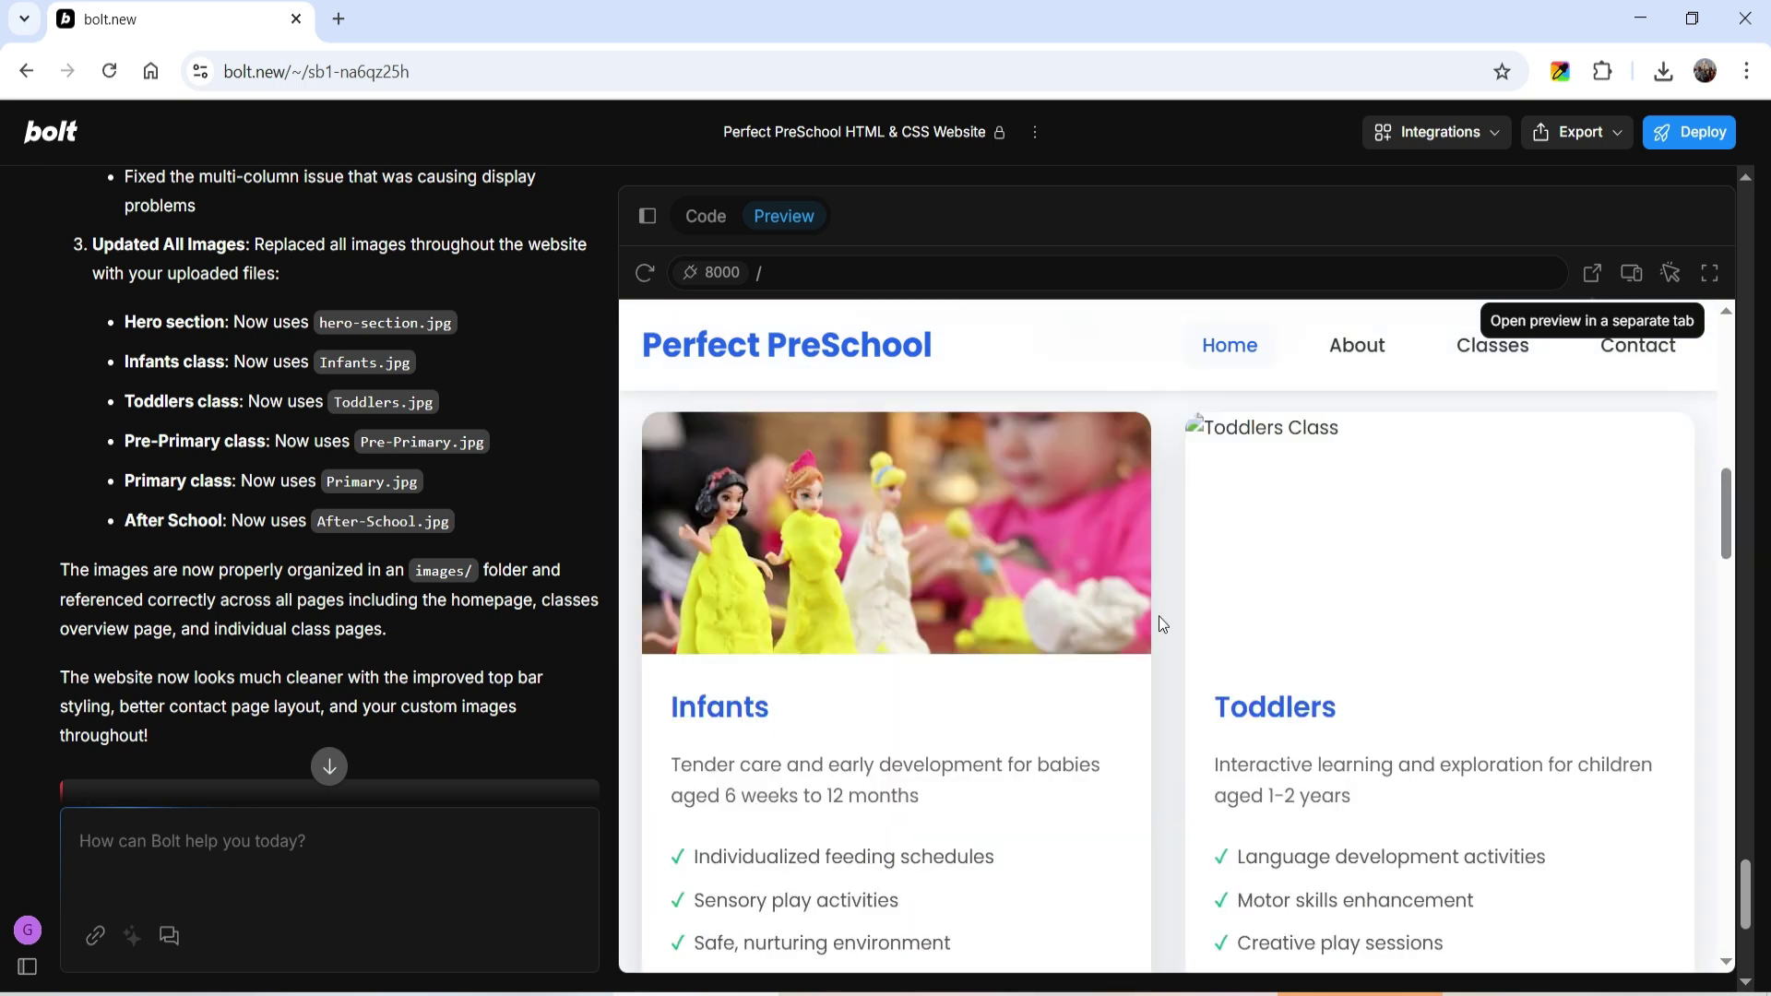
scroll(869, 602, down, 8)
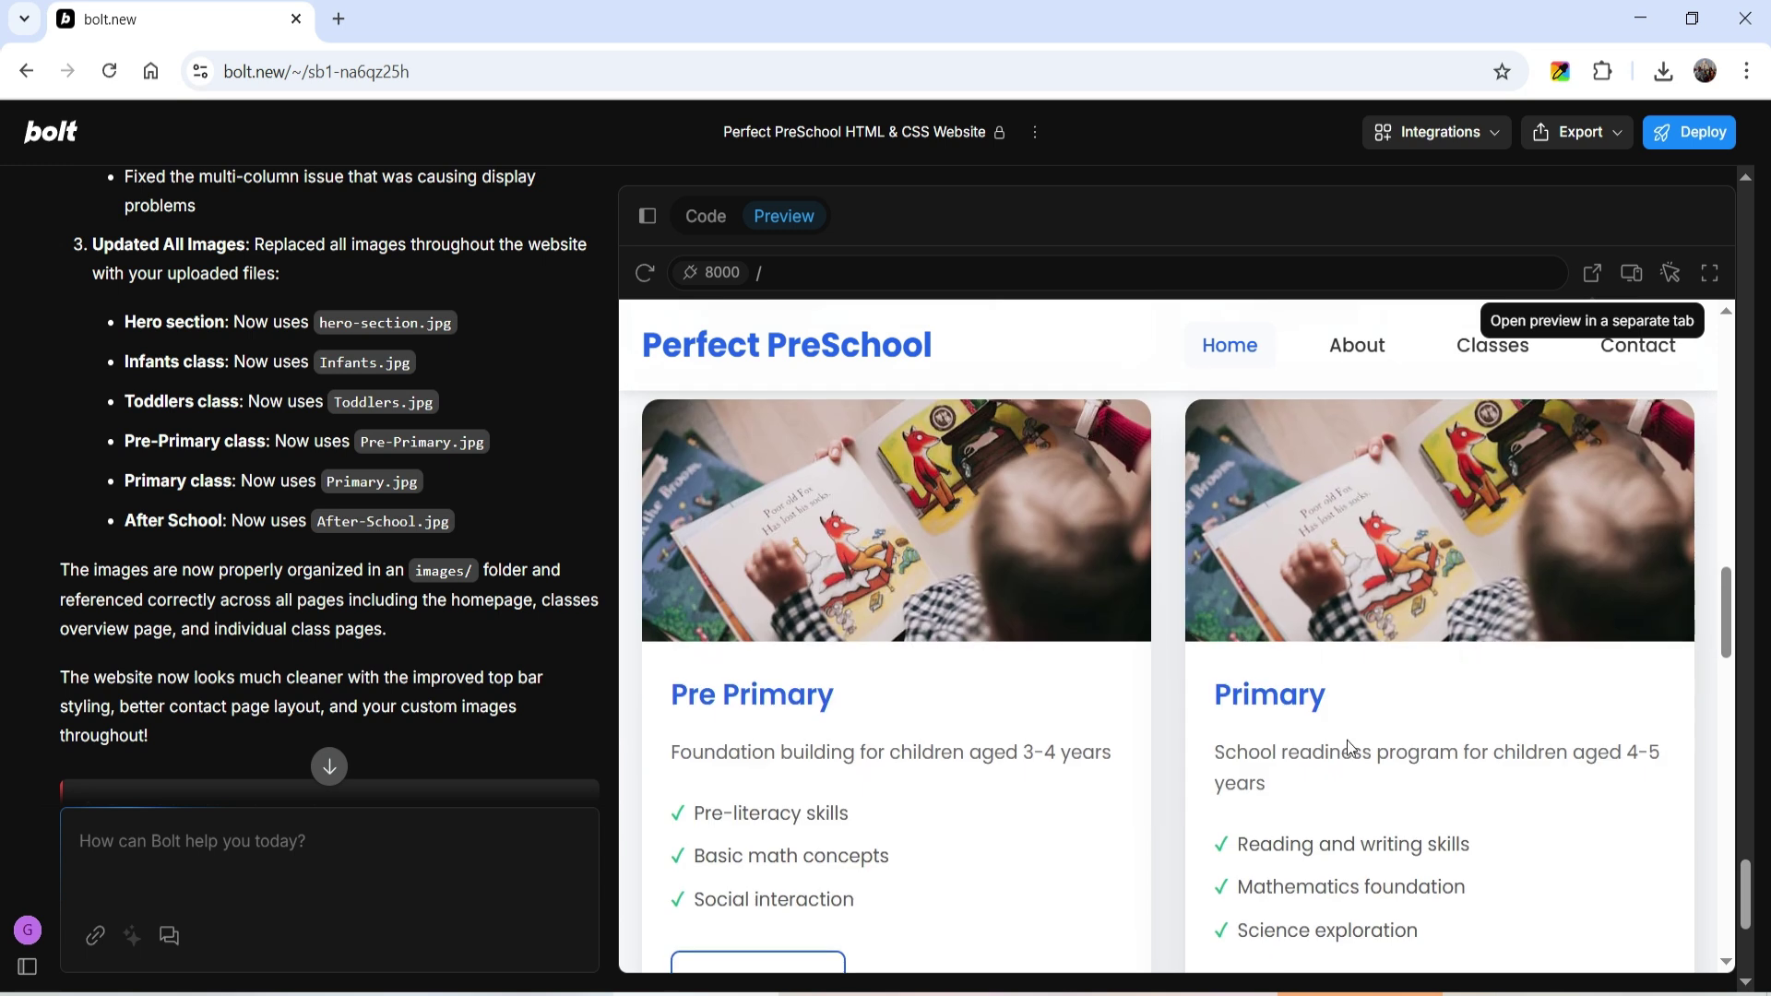
scroll(1298, 664, up, 5)
scroll(1303, 673, up, 2)
scroll(361, 498, up, 10)
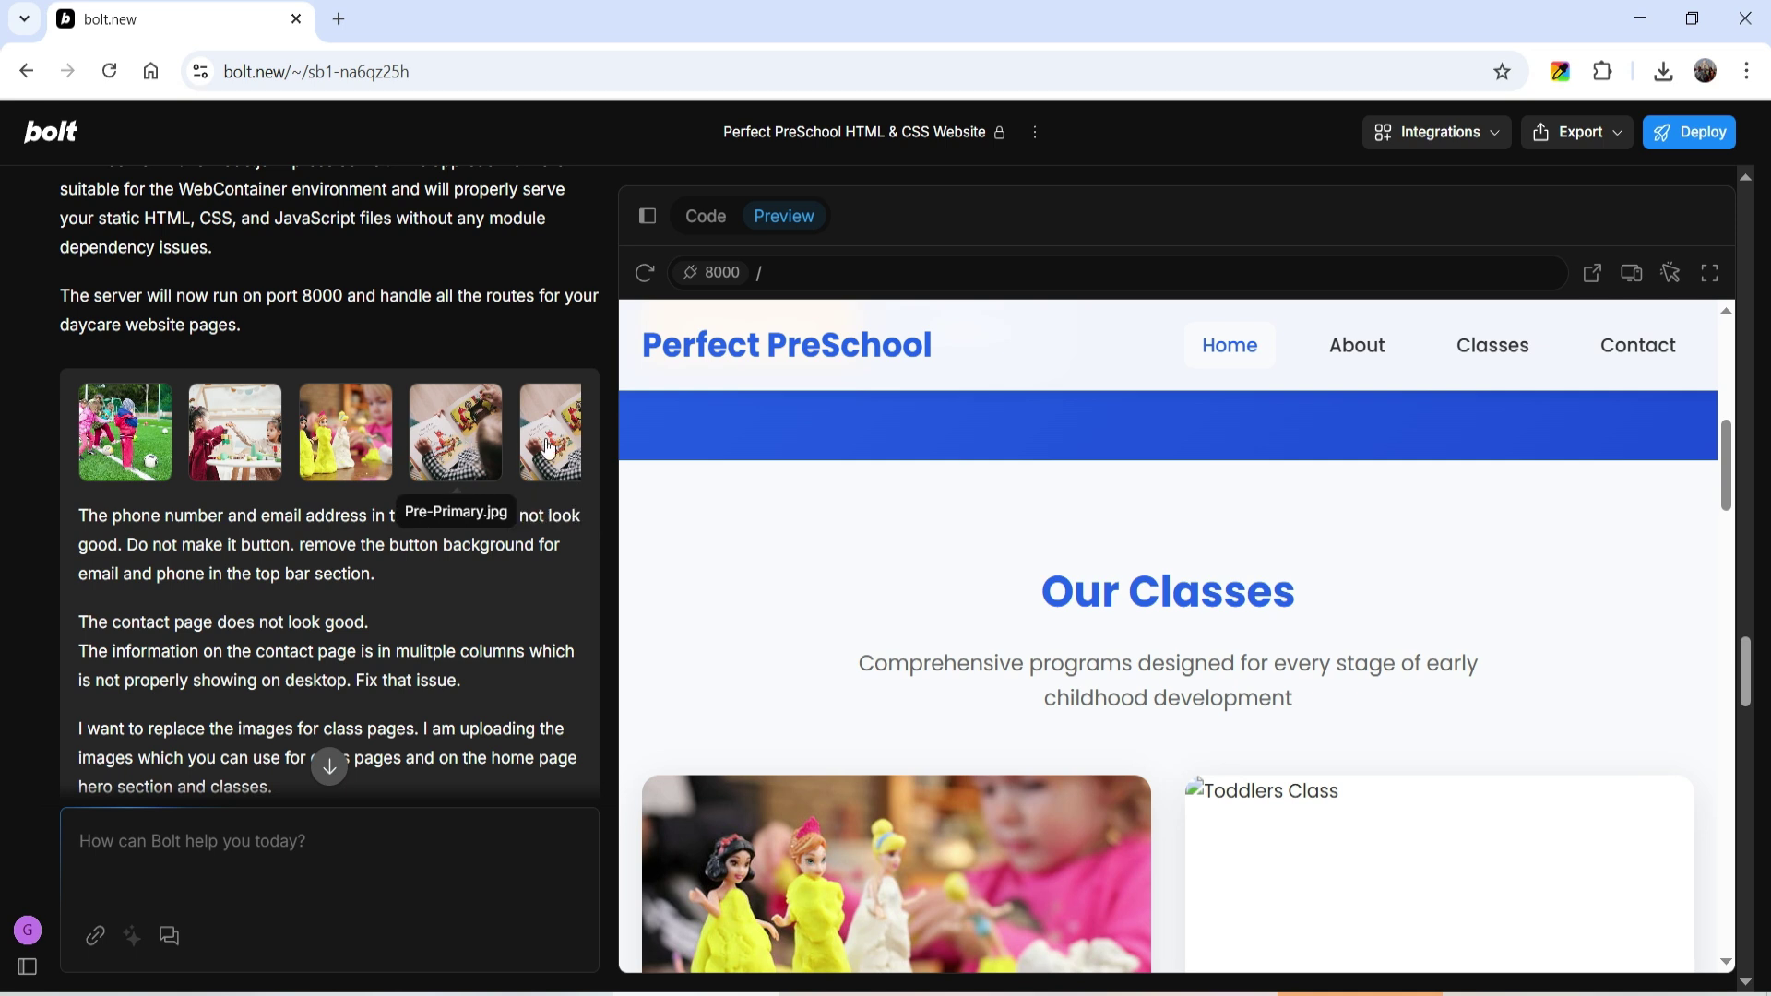
scroll(1526, 563, down, 5)
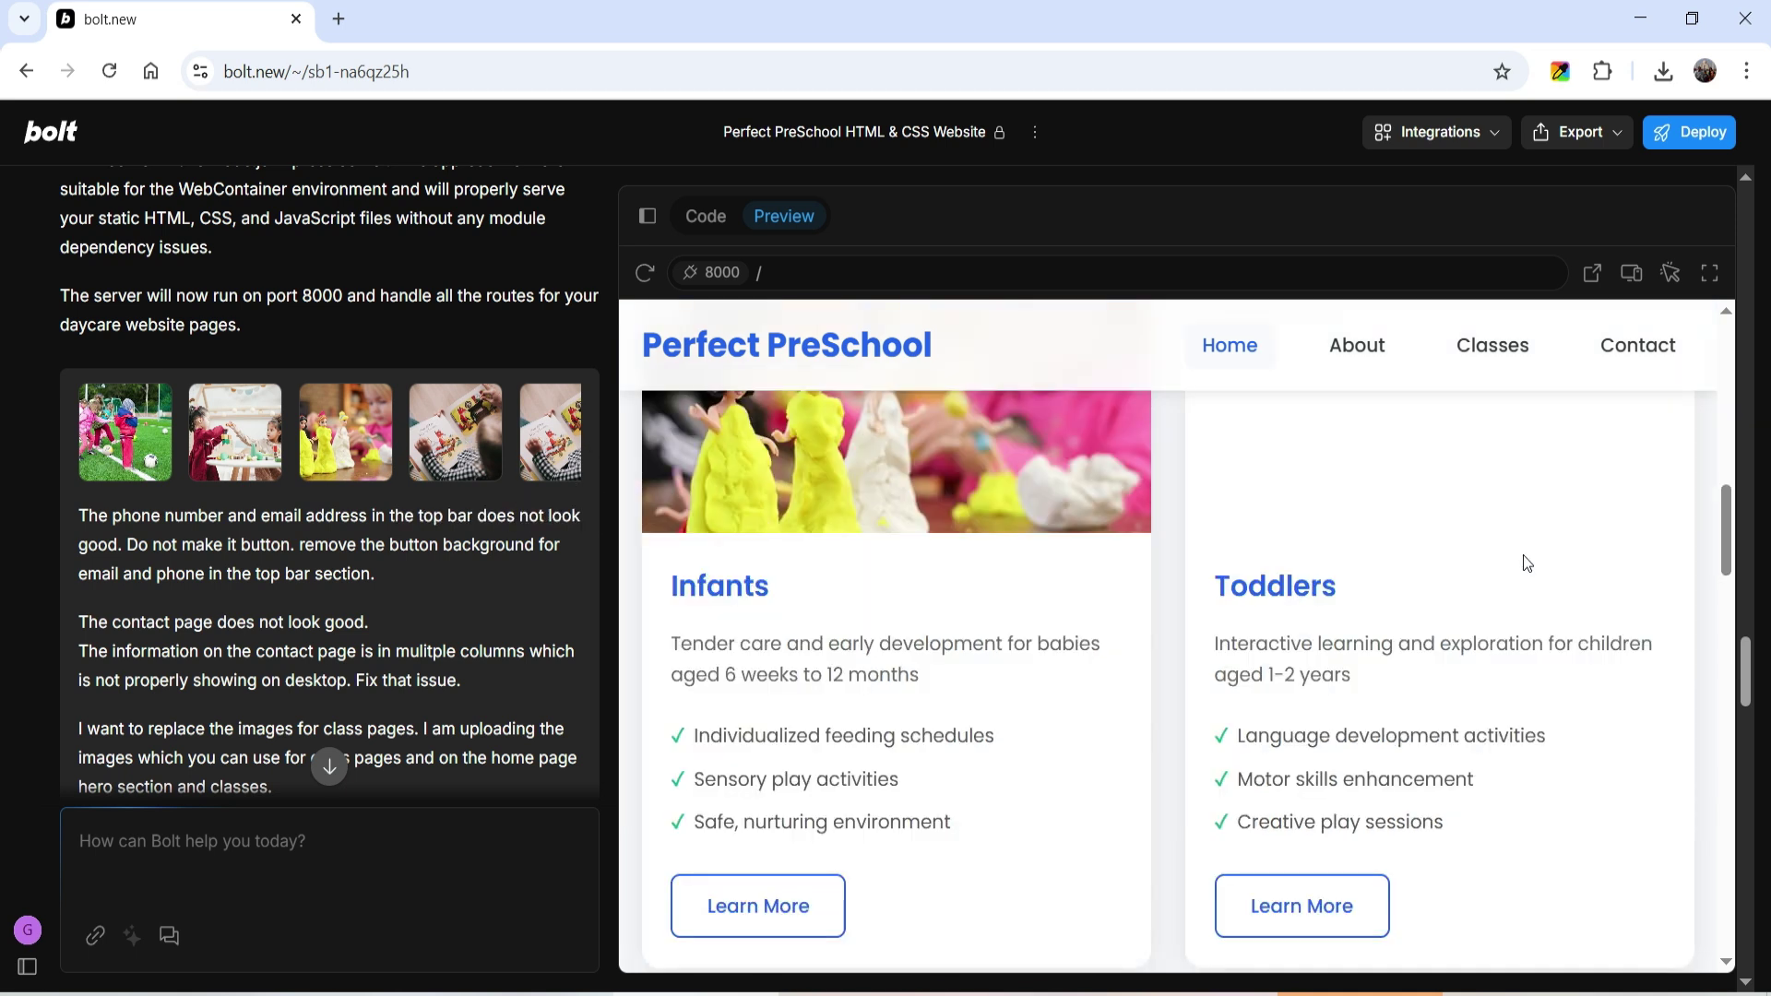
scroll(1526, 563, up, 1)
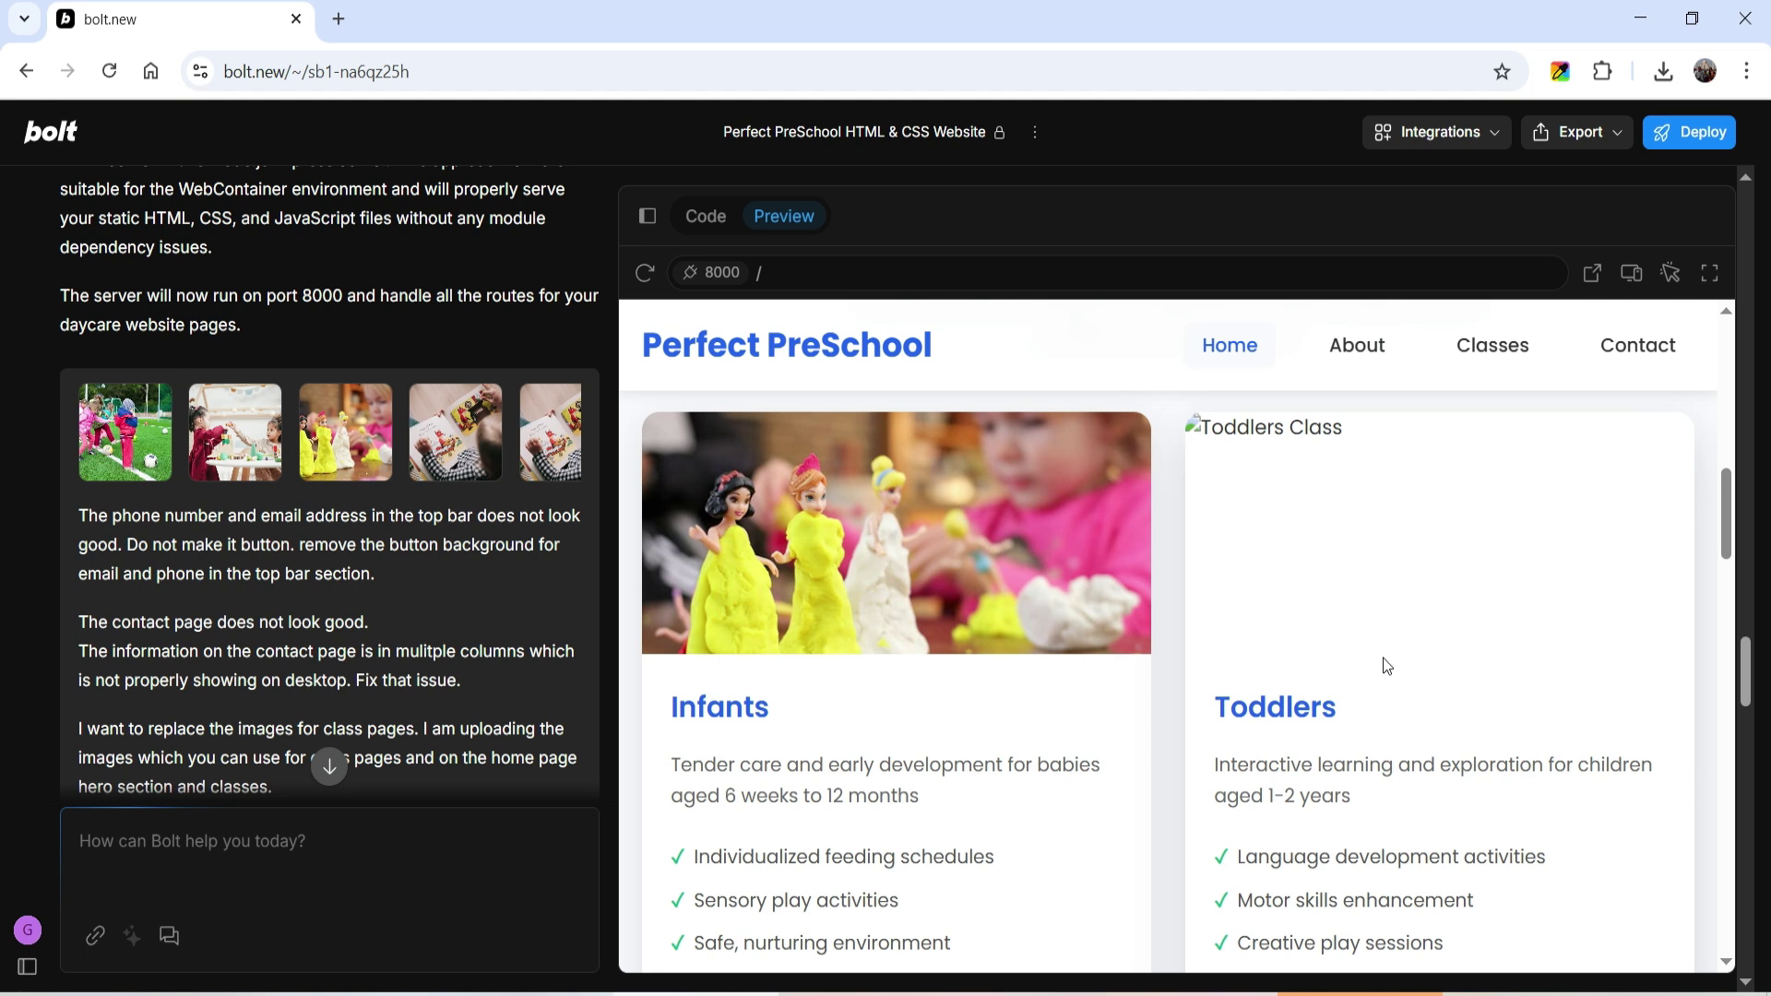
scroll(1324, 533, down, 6)
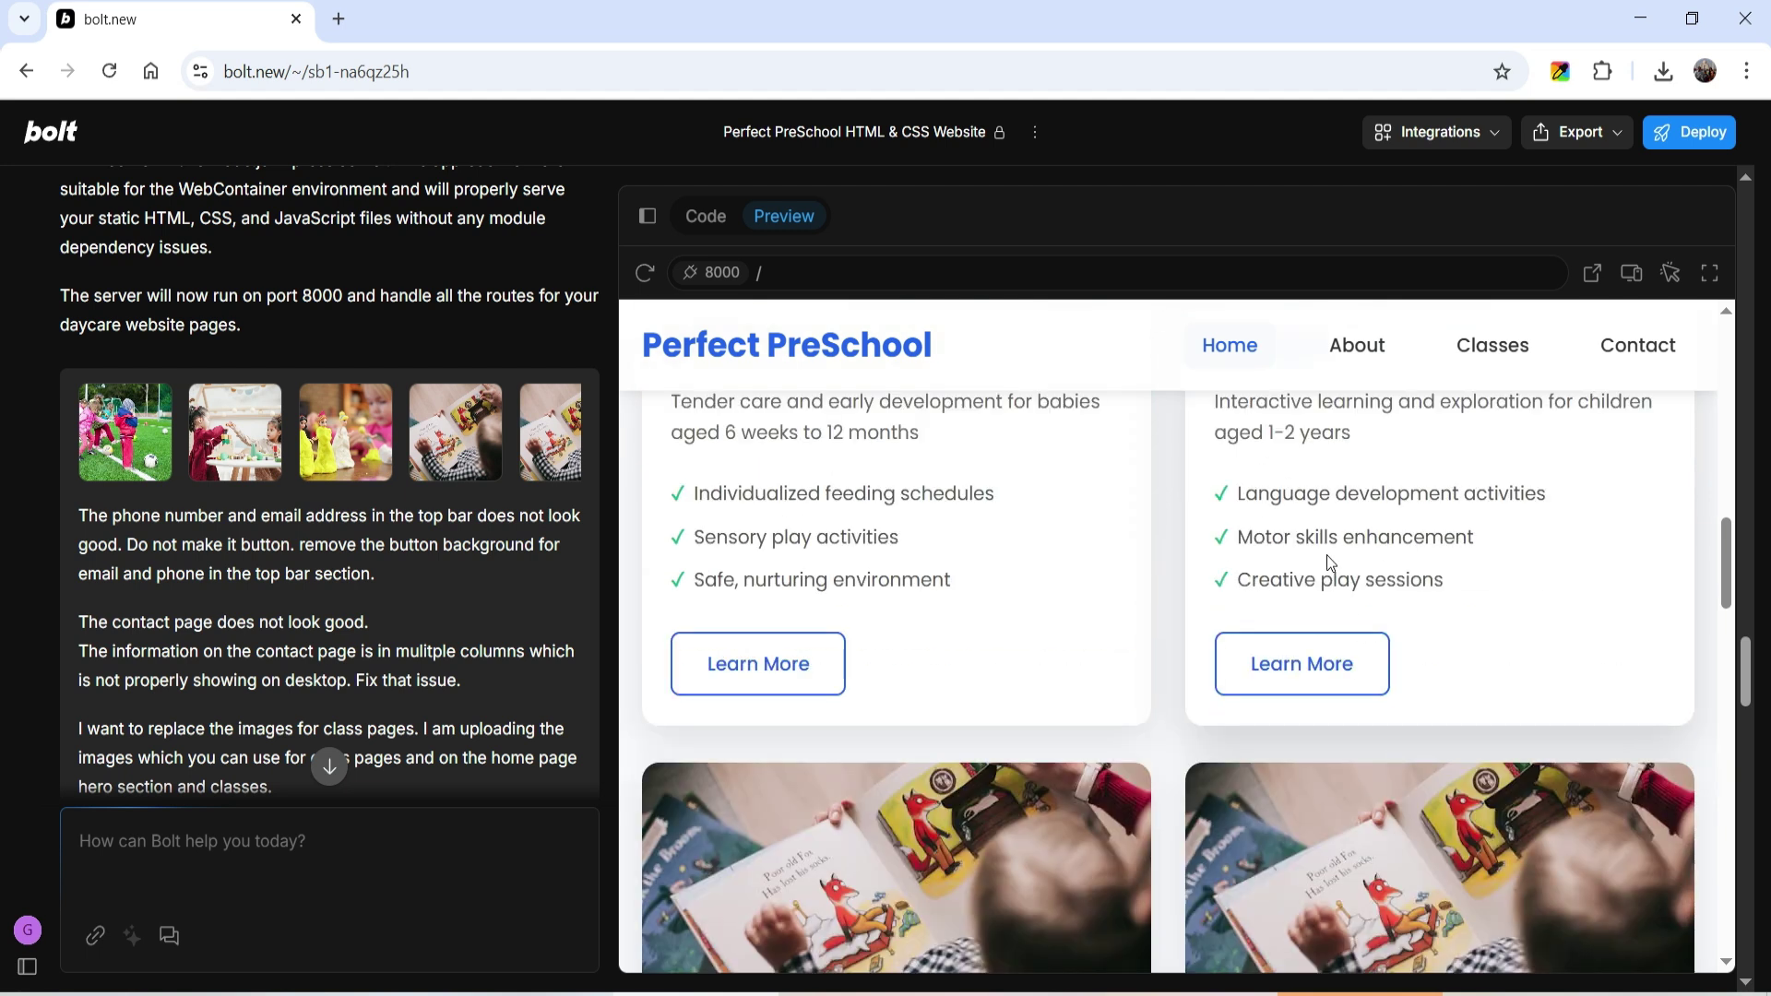
Open the site preview in a separate tab and review the home page from the top bar down to the footer.
click(1593, 275)
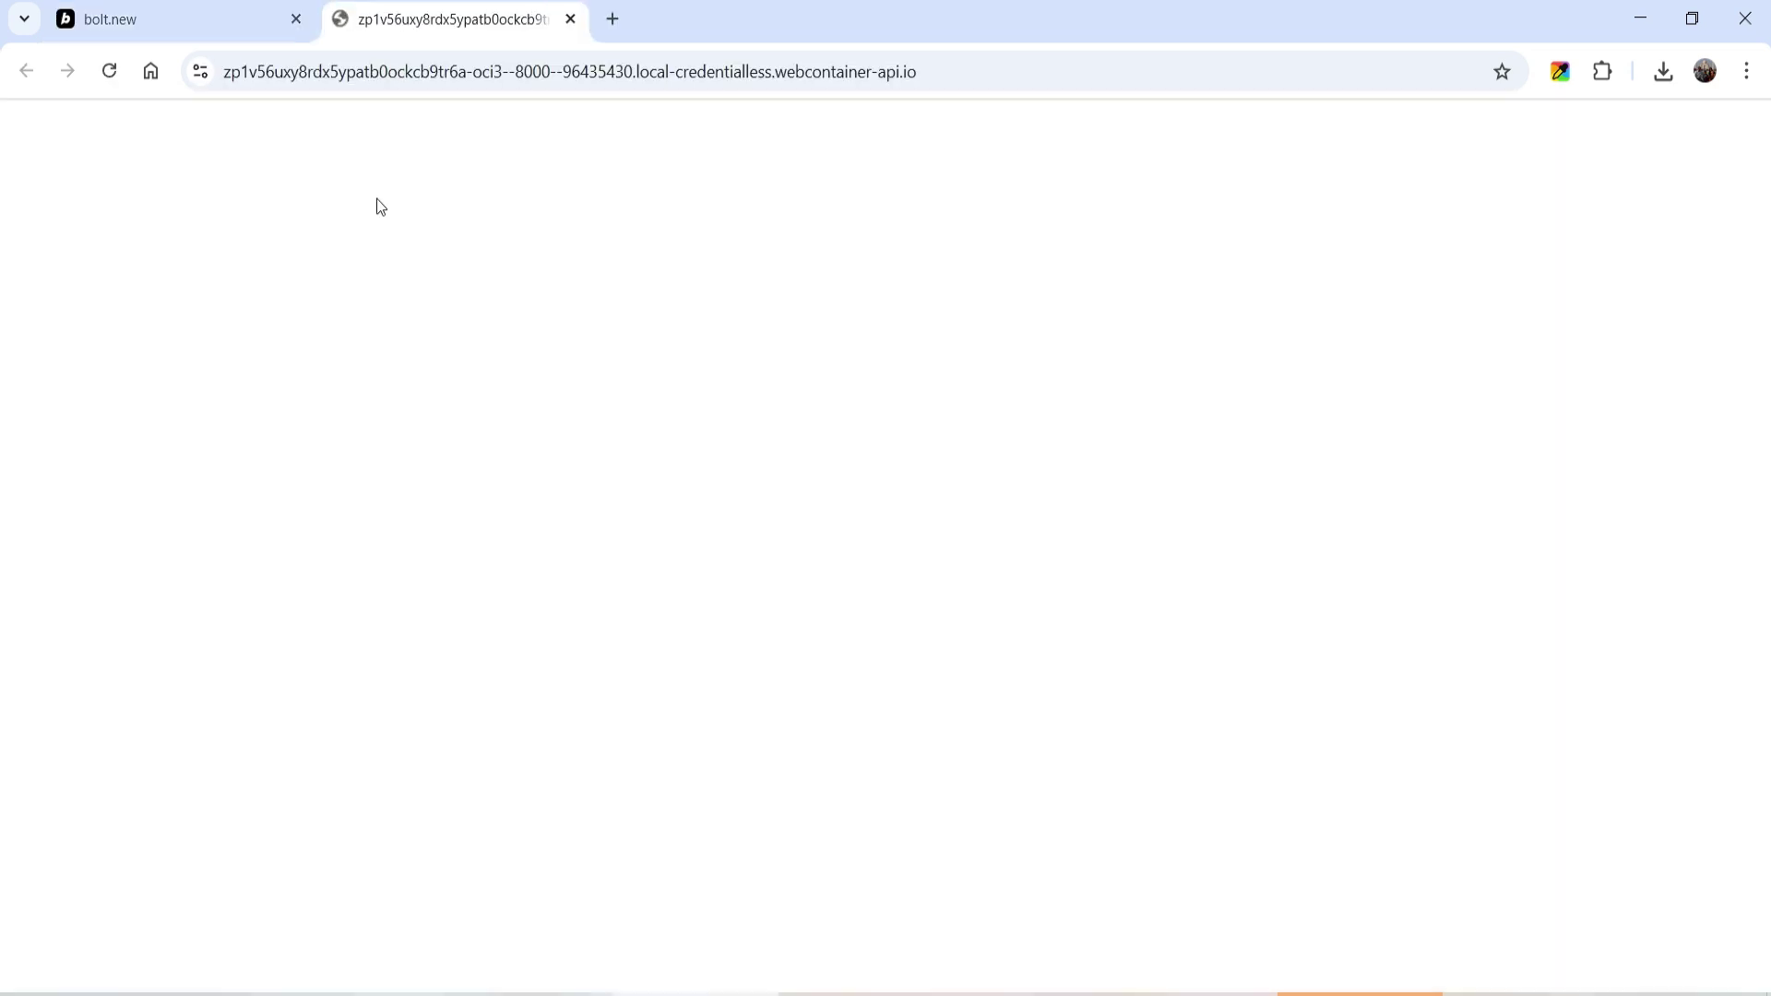
click(683, 513)
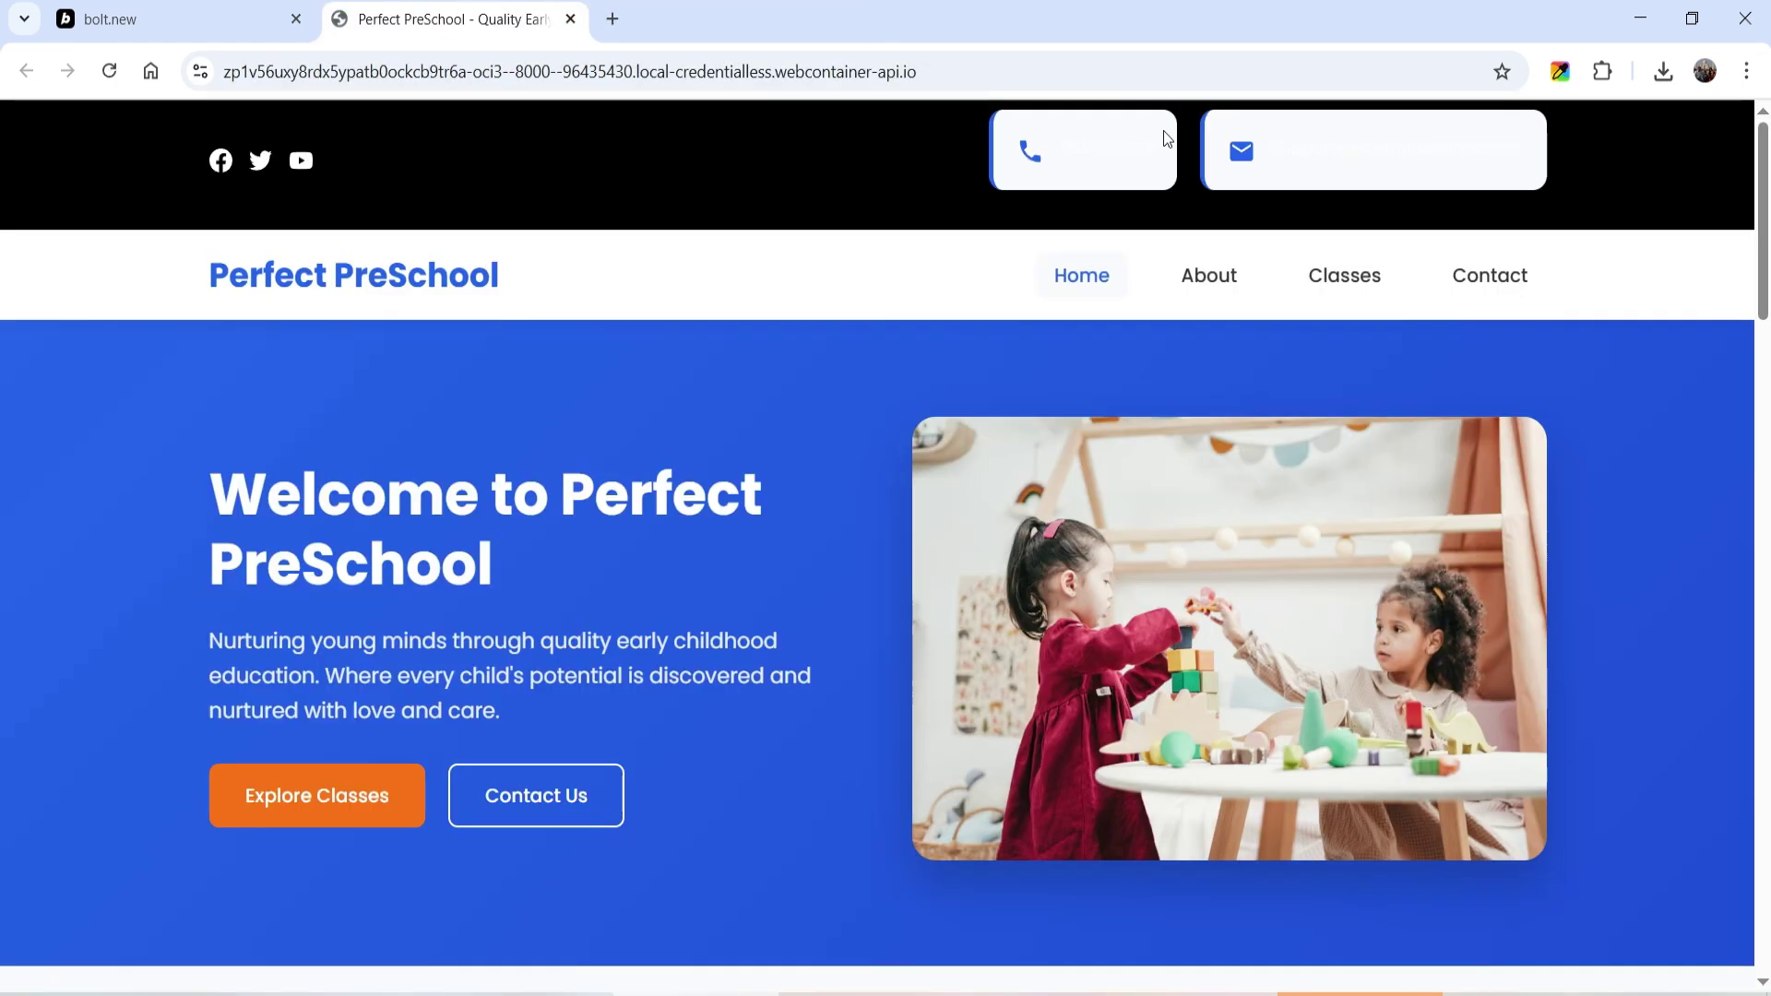
scroll(982, 563, down, 12)
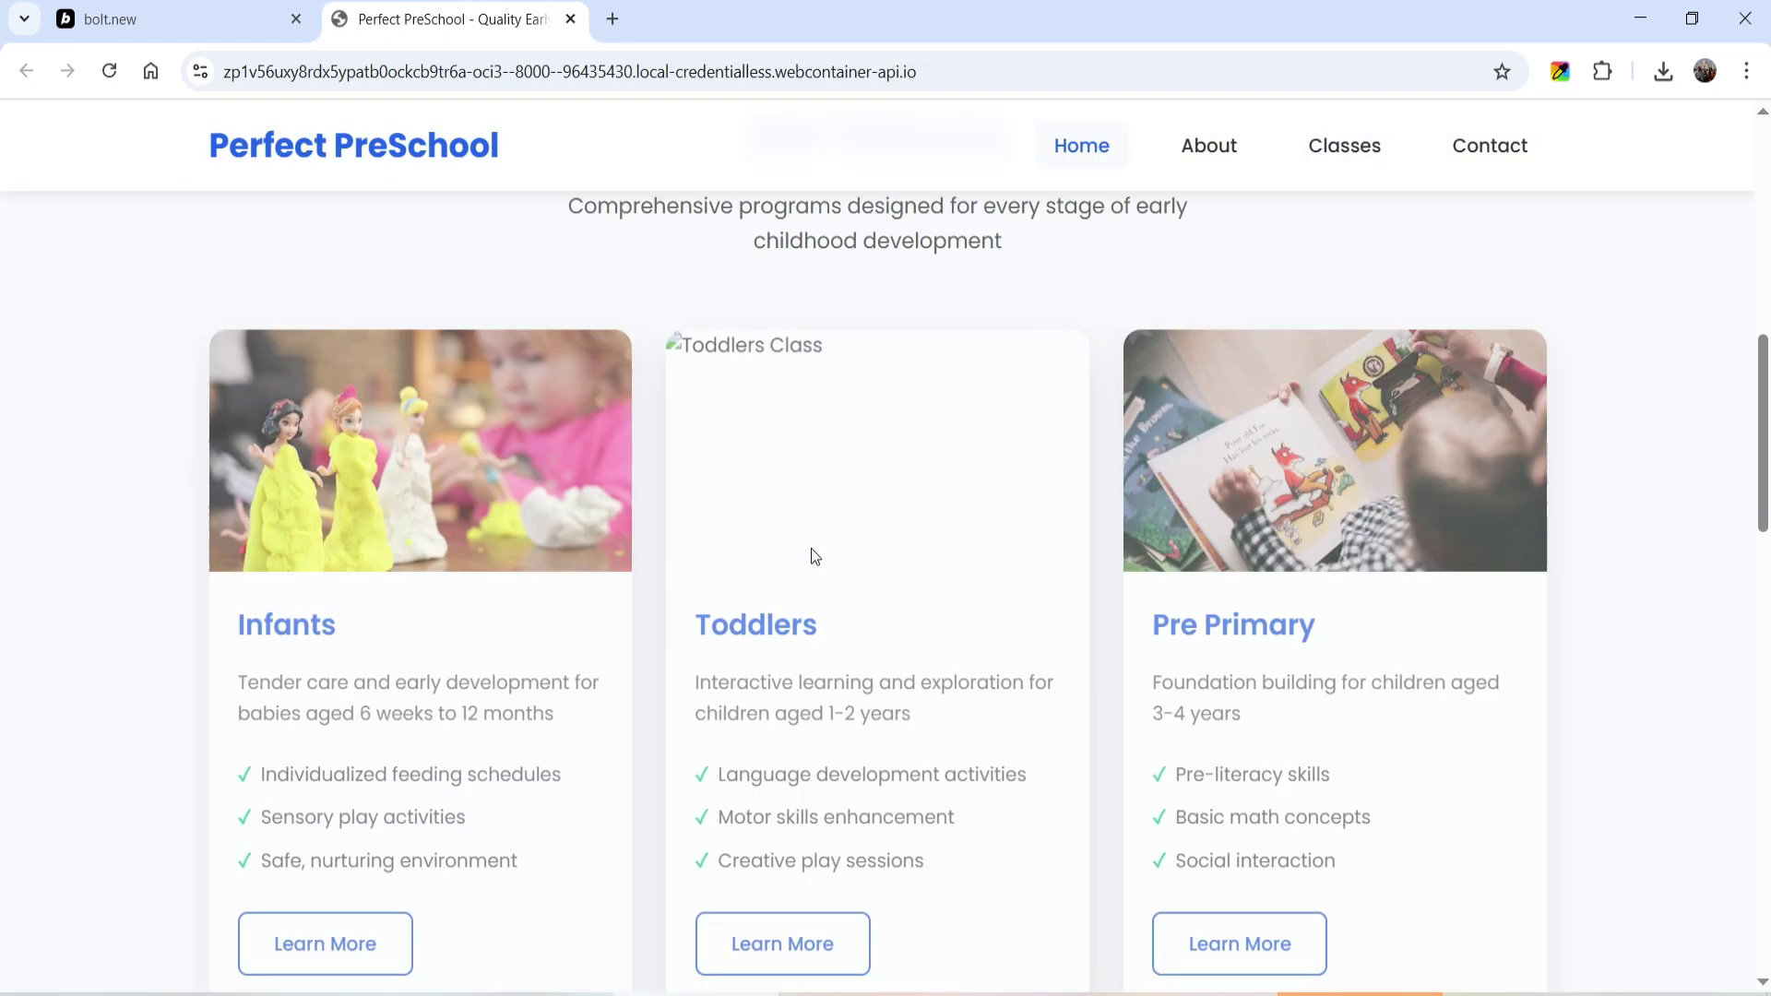
scroll(939, 512, up, 3)
scroll(849, 491, down, 18)
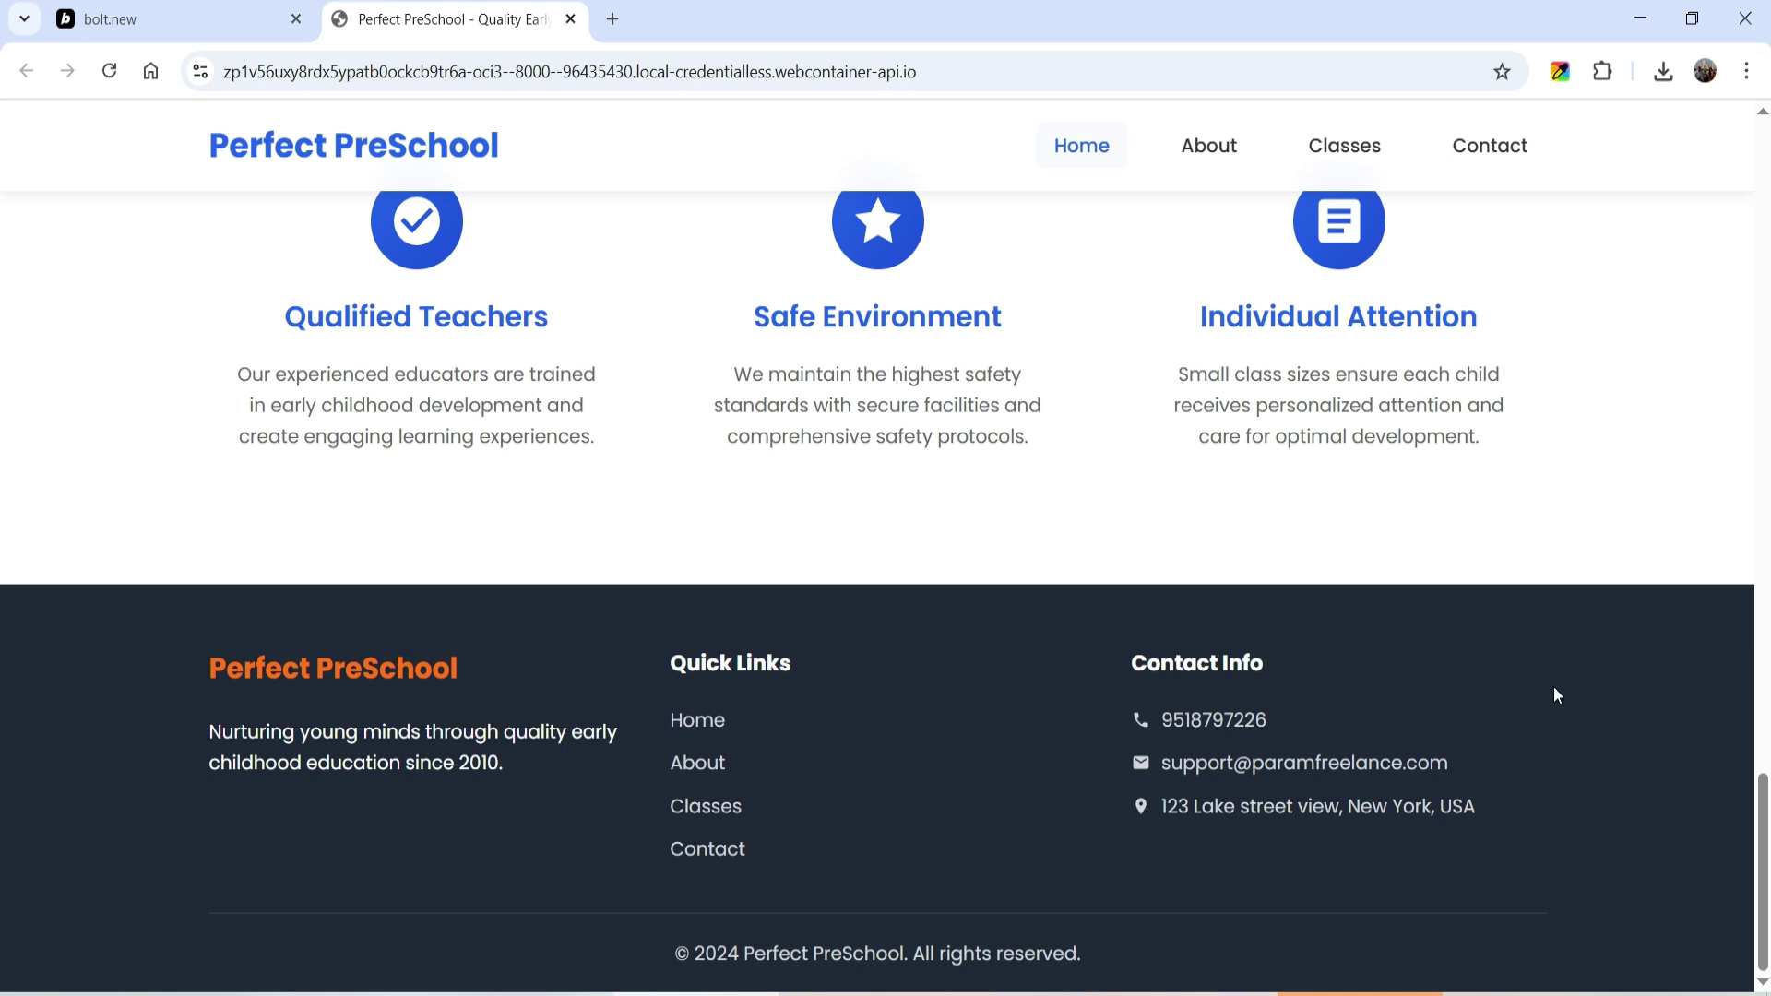
Open the site's Contact page and examine its top bar, Get in Touch columns and Visit Our Location map section.
click(719, 850)
scroll(1314, 620, down, 3)
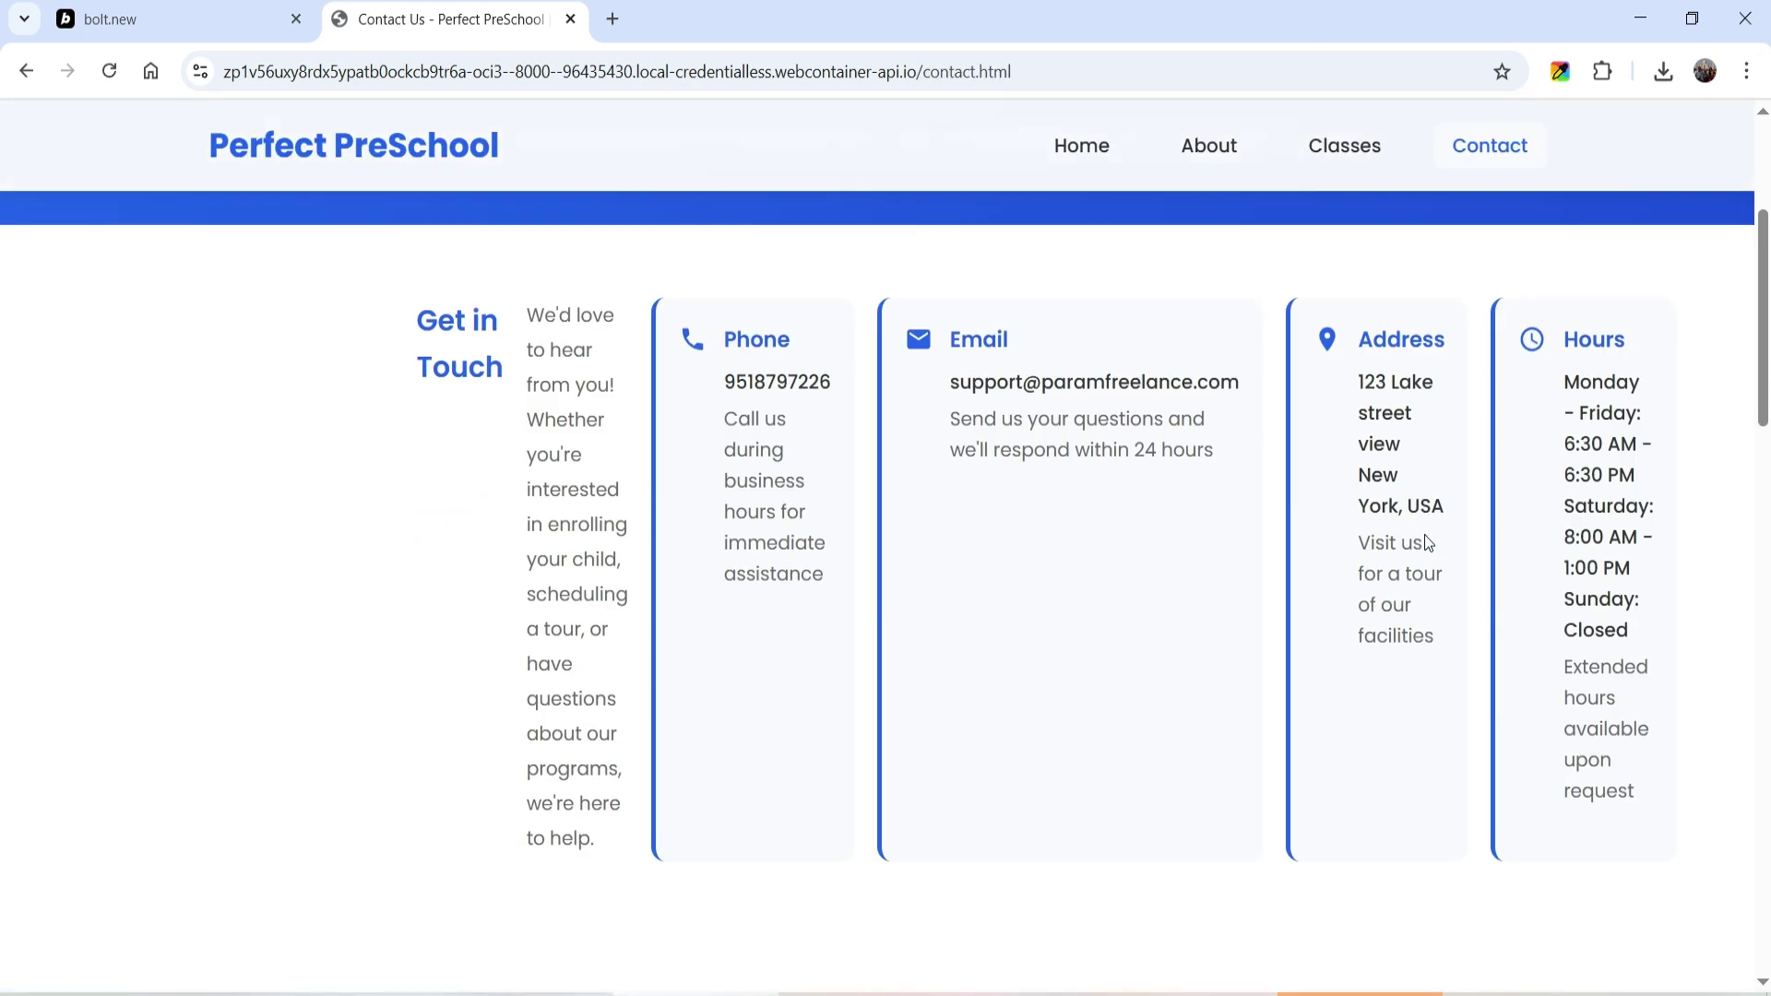
scroll(1424, 537, down, 5)
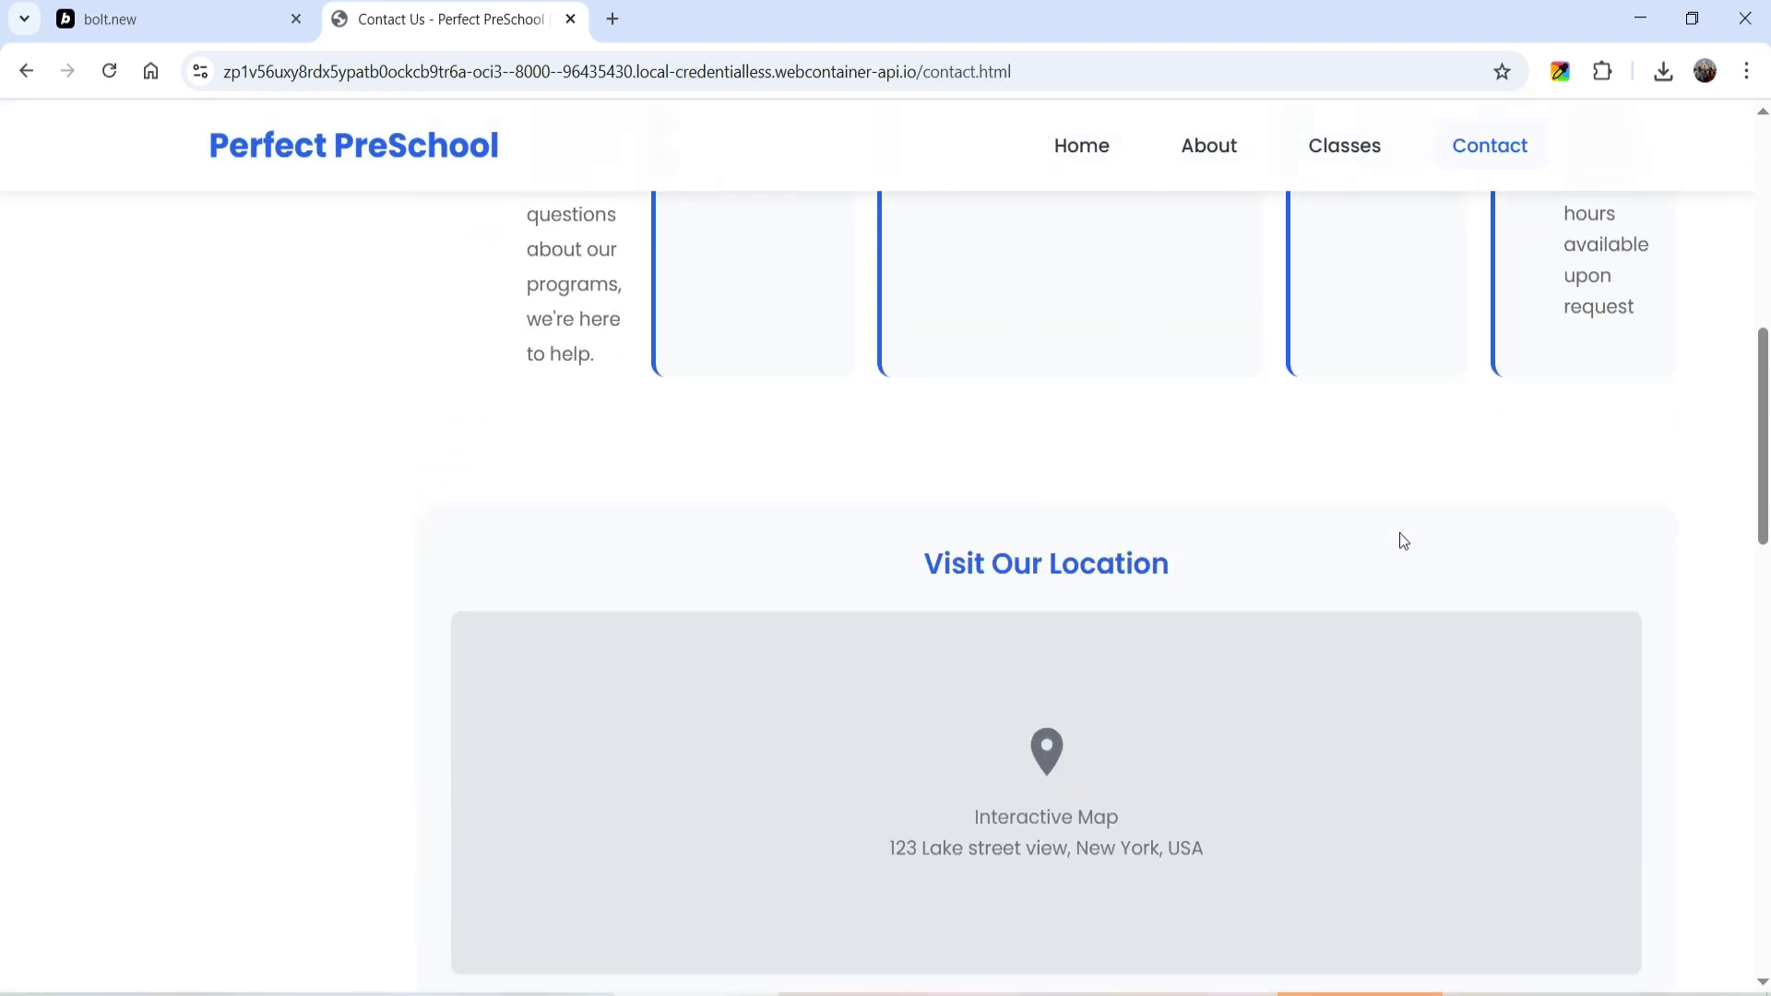
scroll(901, 396, down, 4)
scroll(934, 636, up, 1)
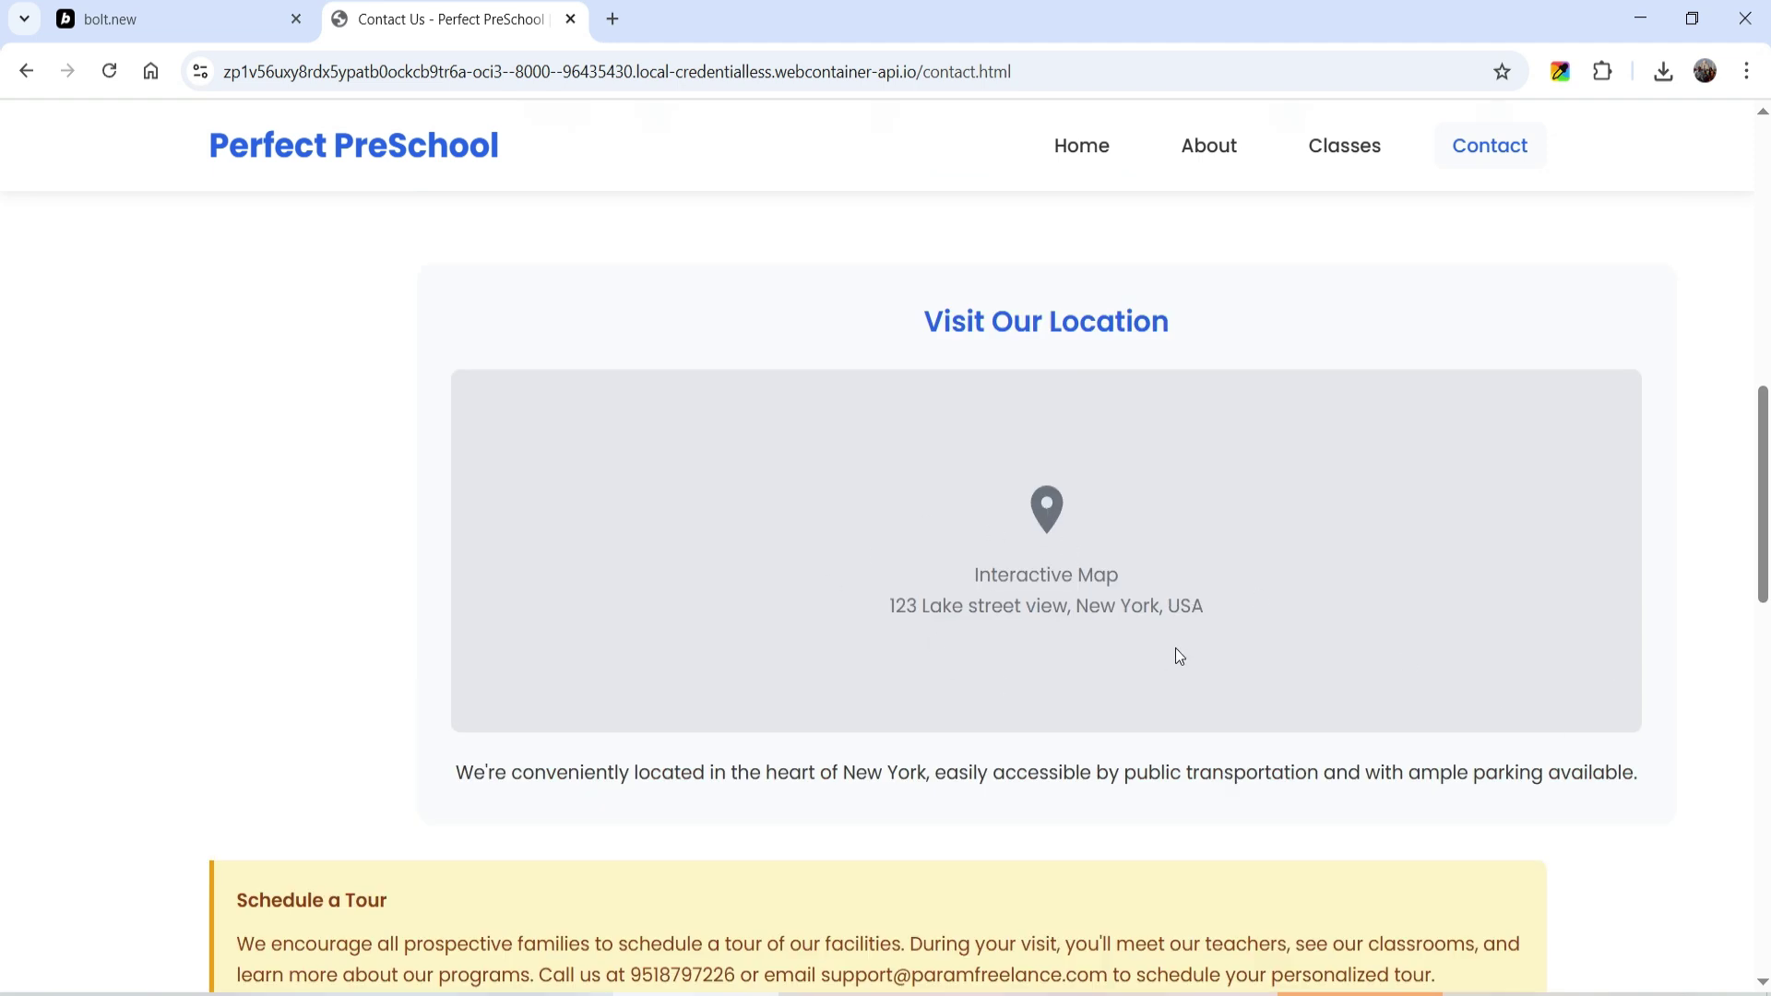
scroll(1049, 606, up, 10)
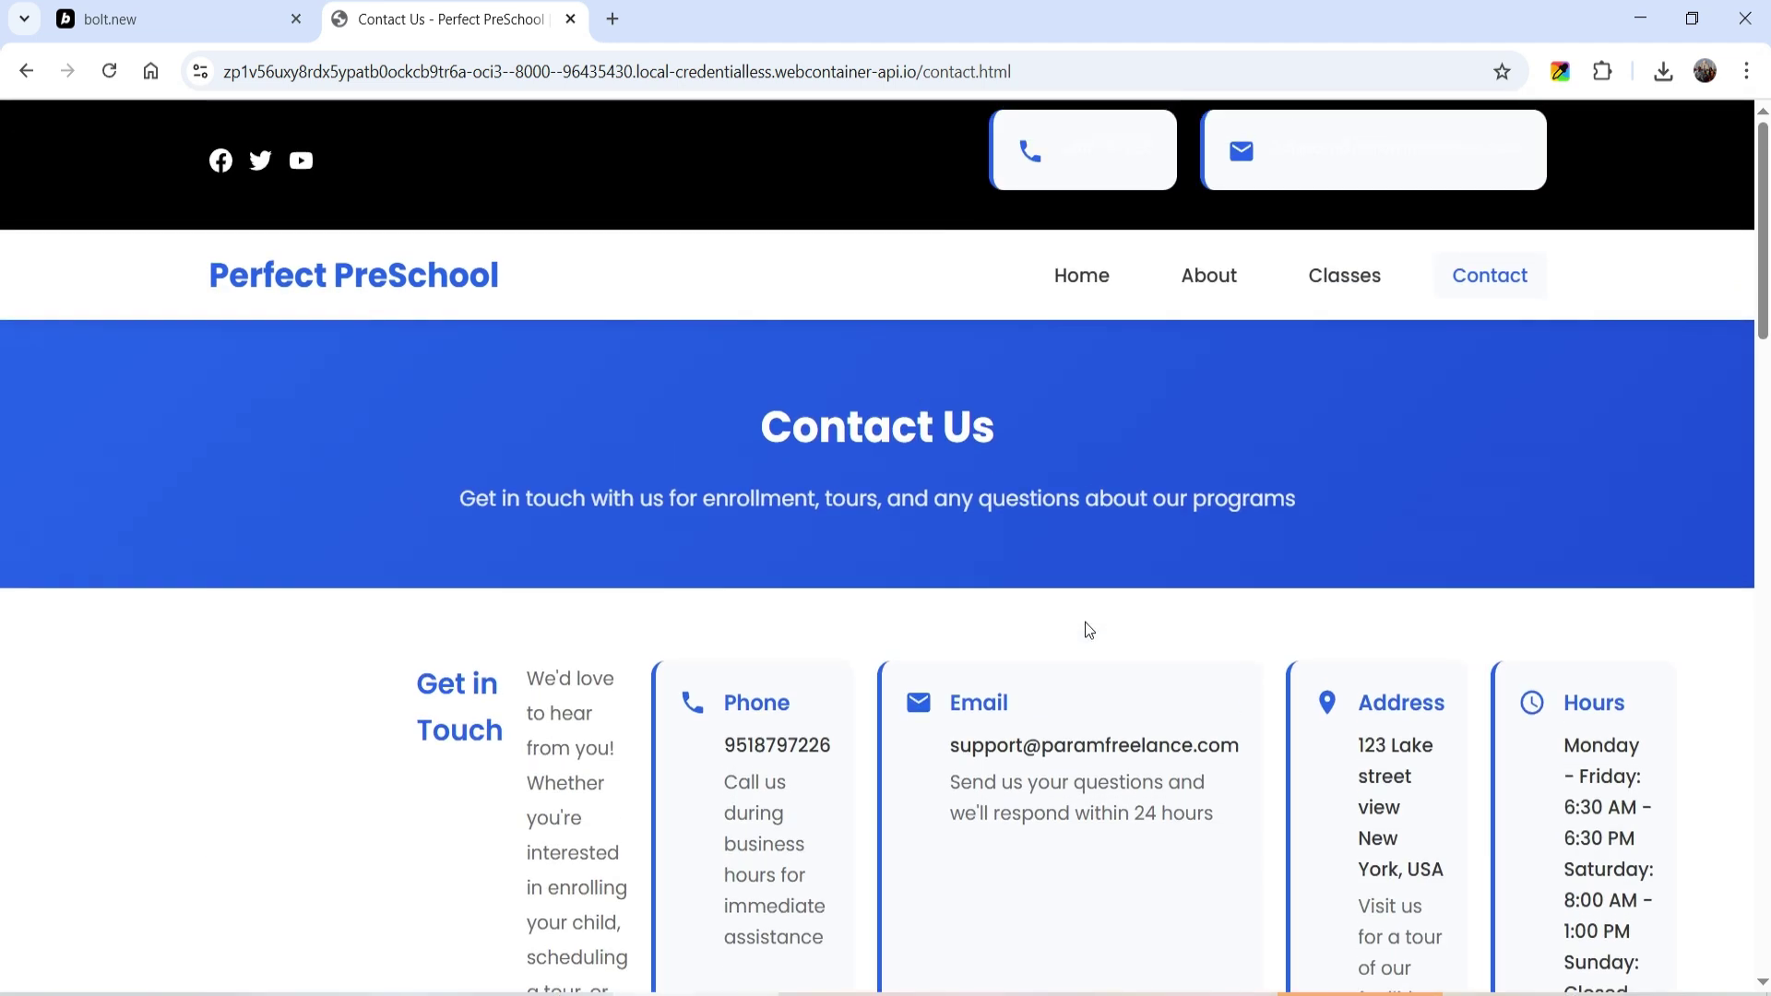
scroll(1085, 621, down, 5)
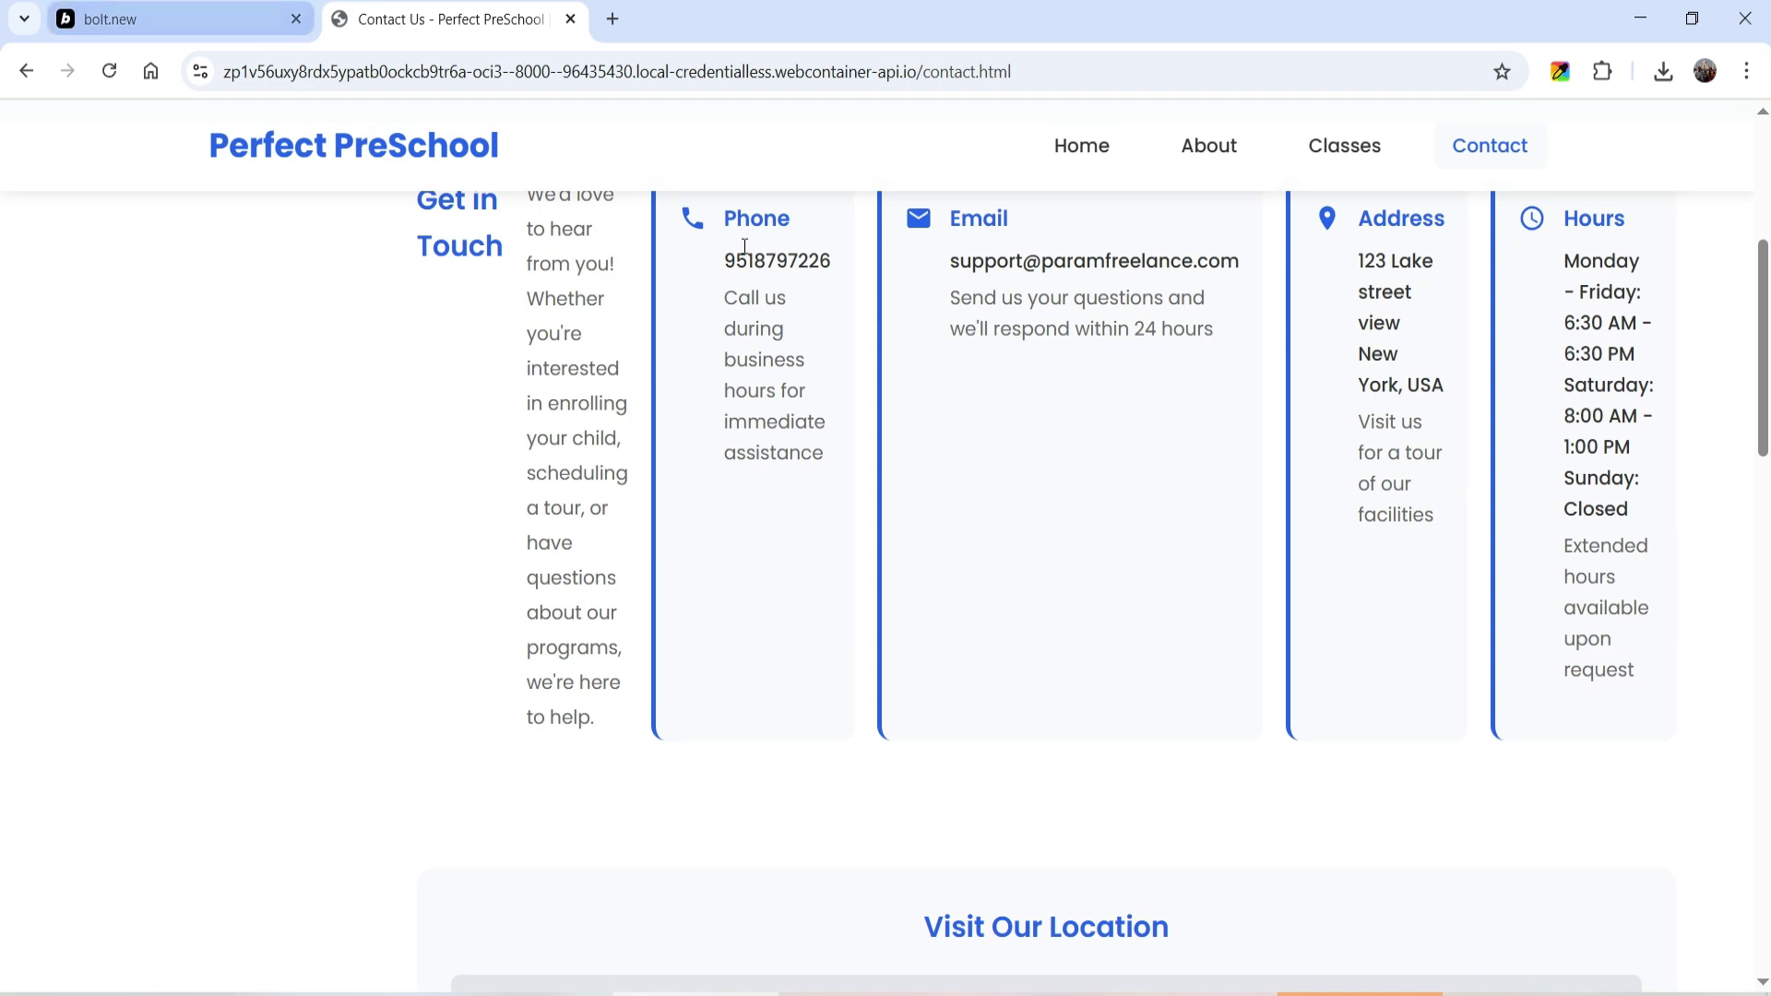
scroll(1245, 557, up, 3)
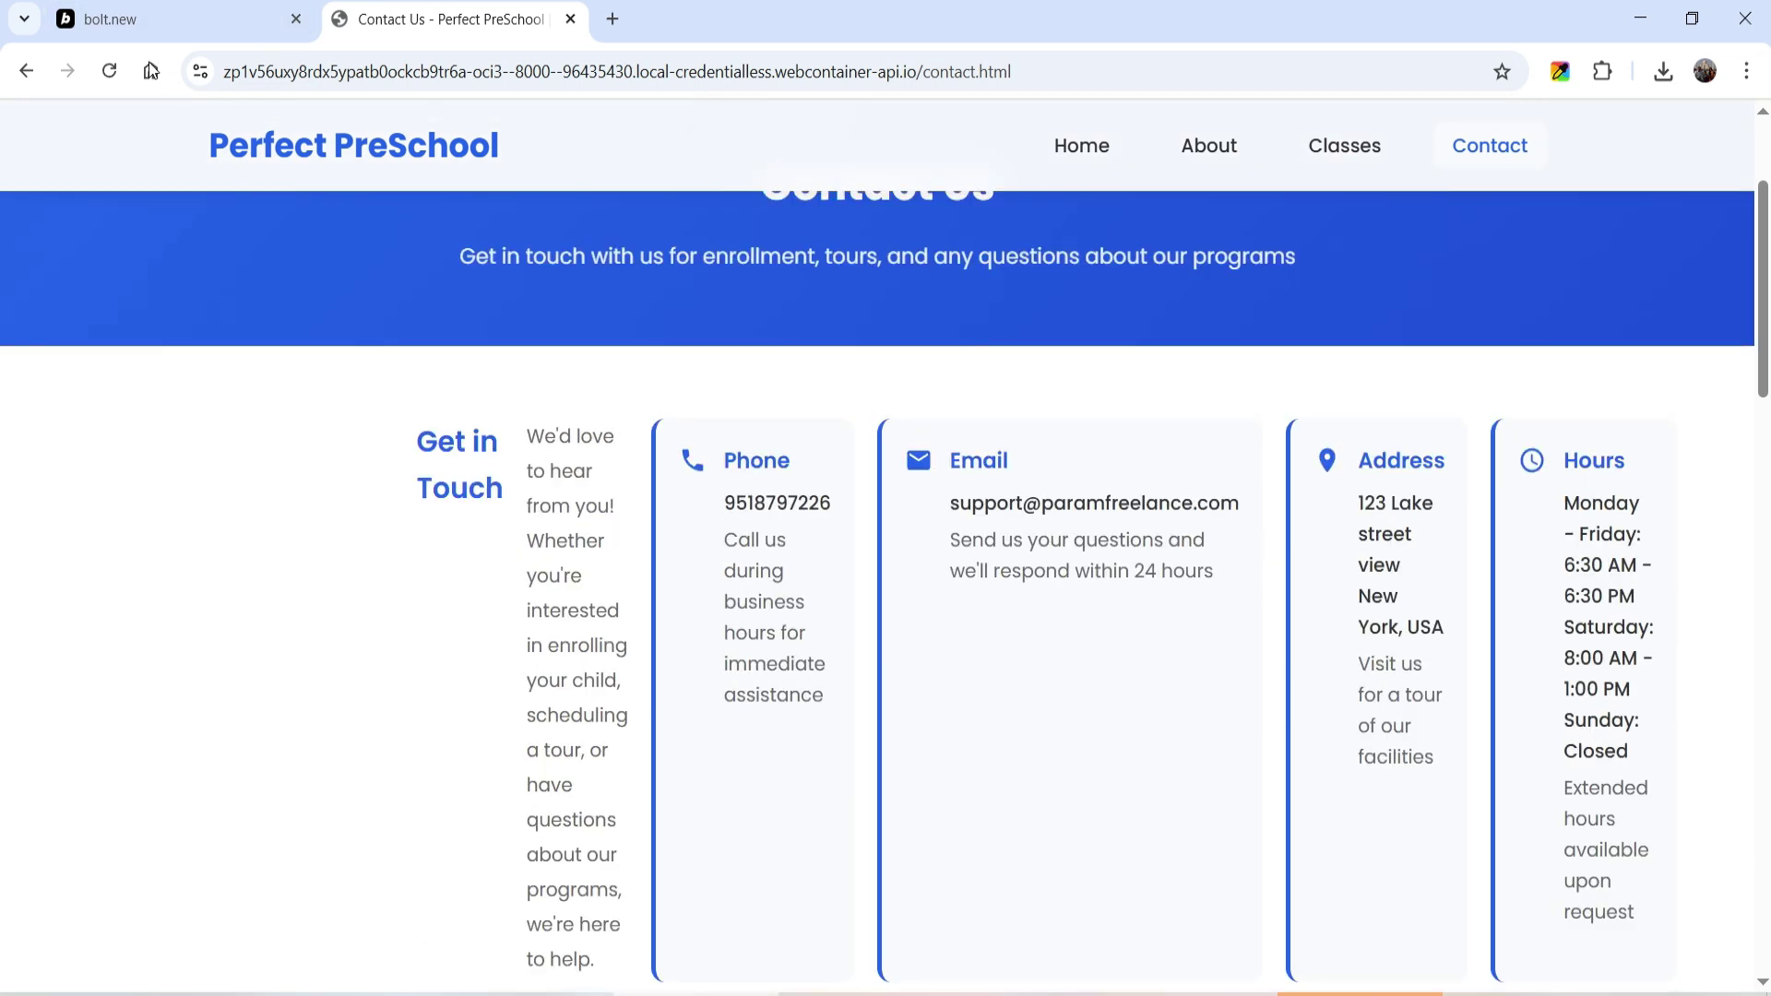
Back in Bolt, write a prompt saying the top bar's phone number and email still look like buttons and should be removed from it.
click(143, 25)
scroll(1613, 535, up, 3)
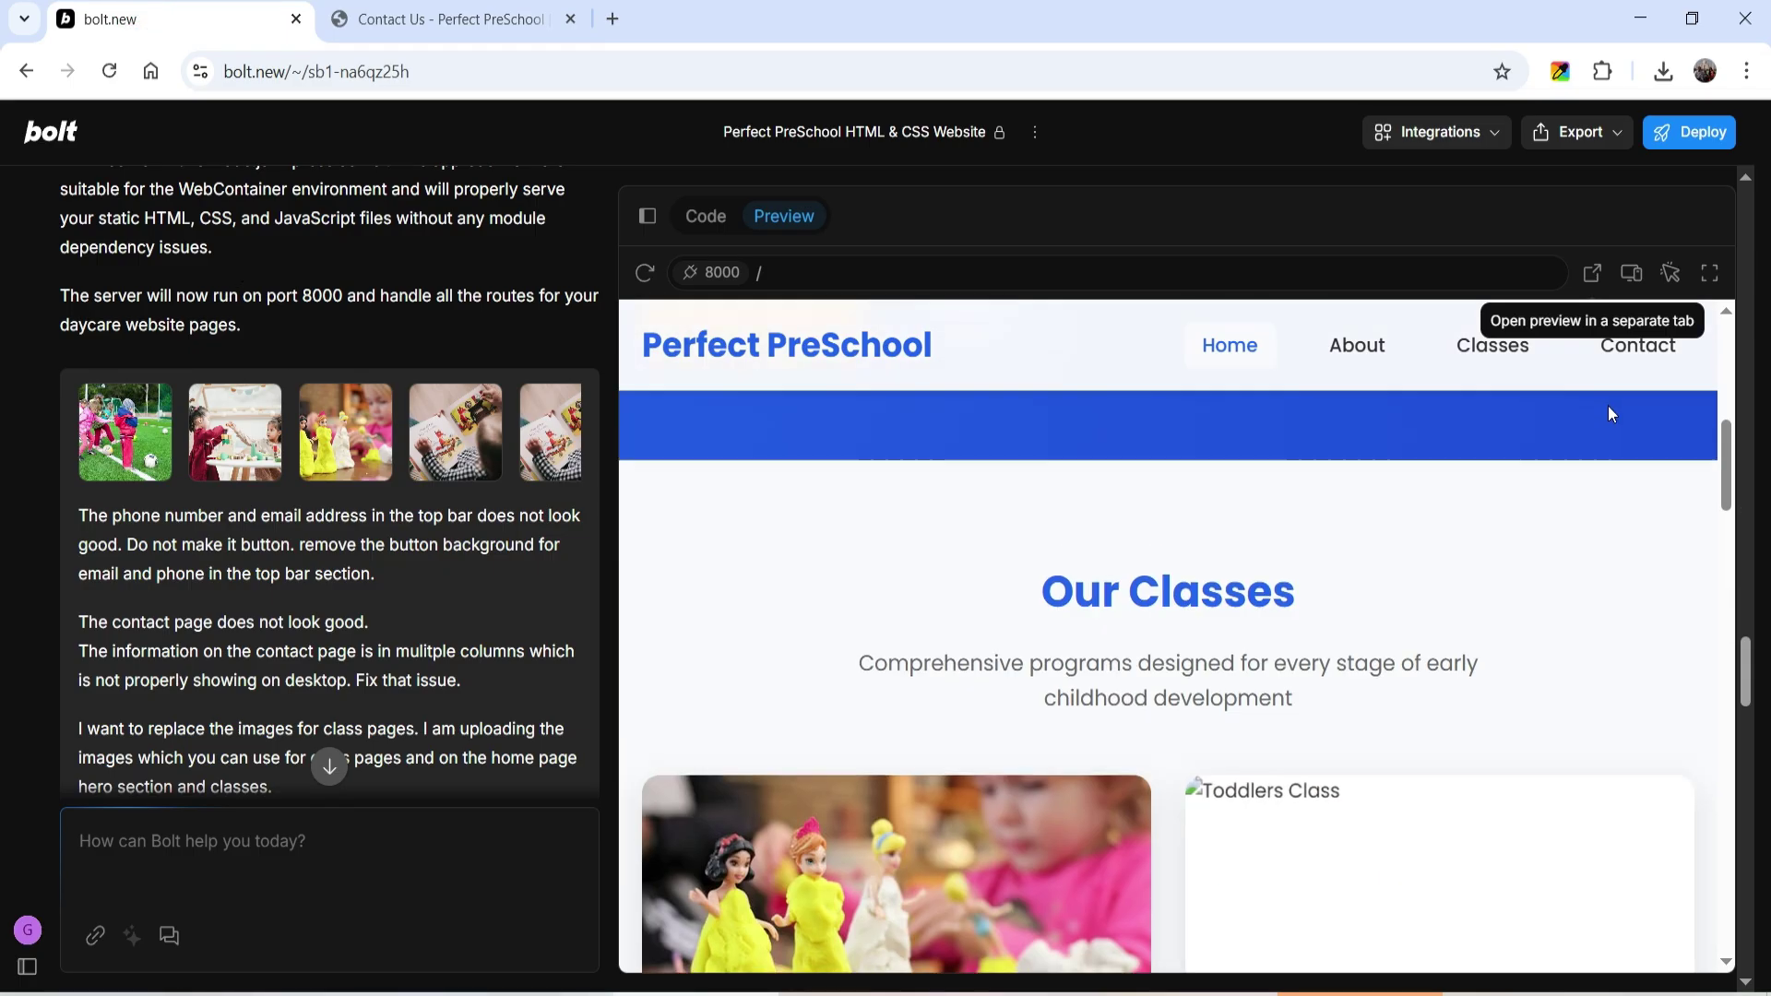
scroll(1607, 404, up, 5)
click(111, 841)
text(The top bar is still not fixed. The)
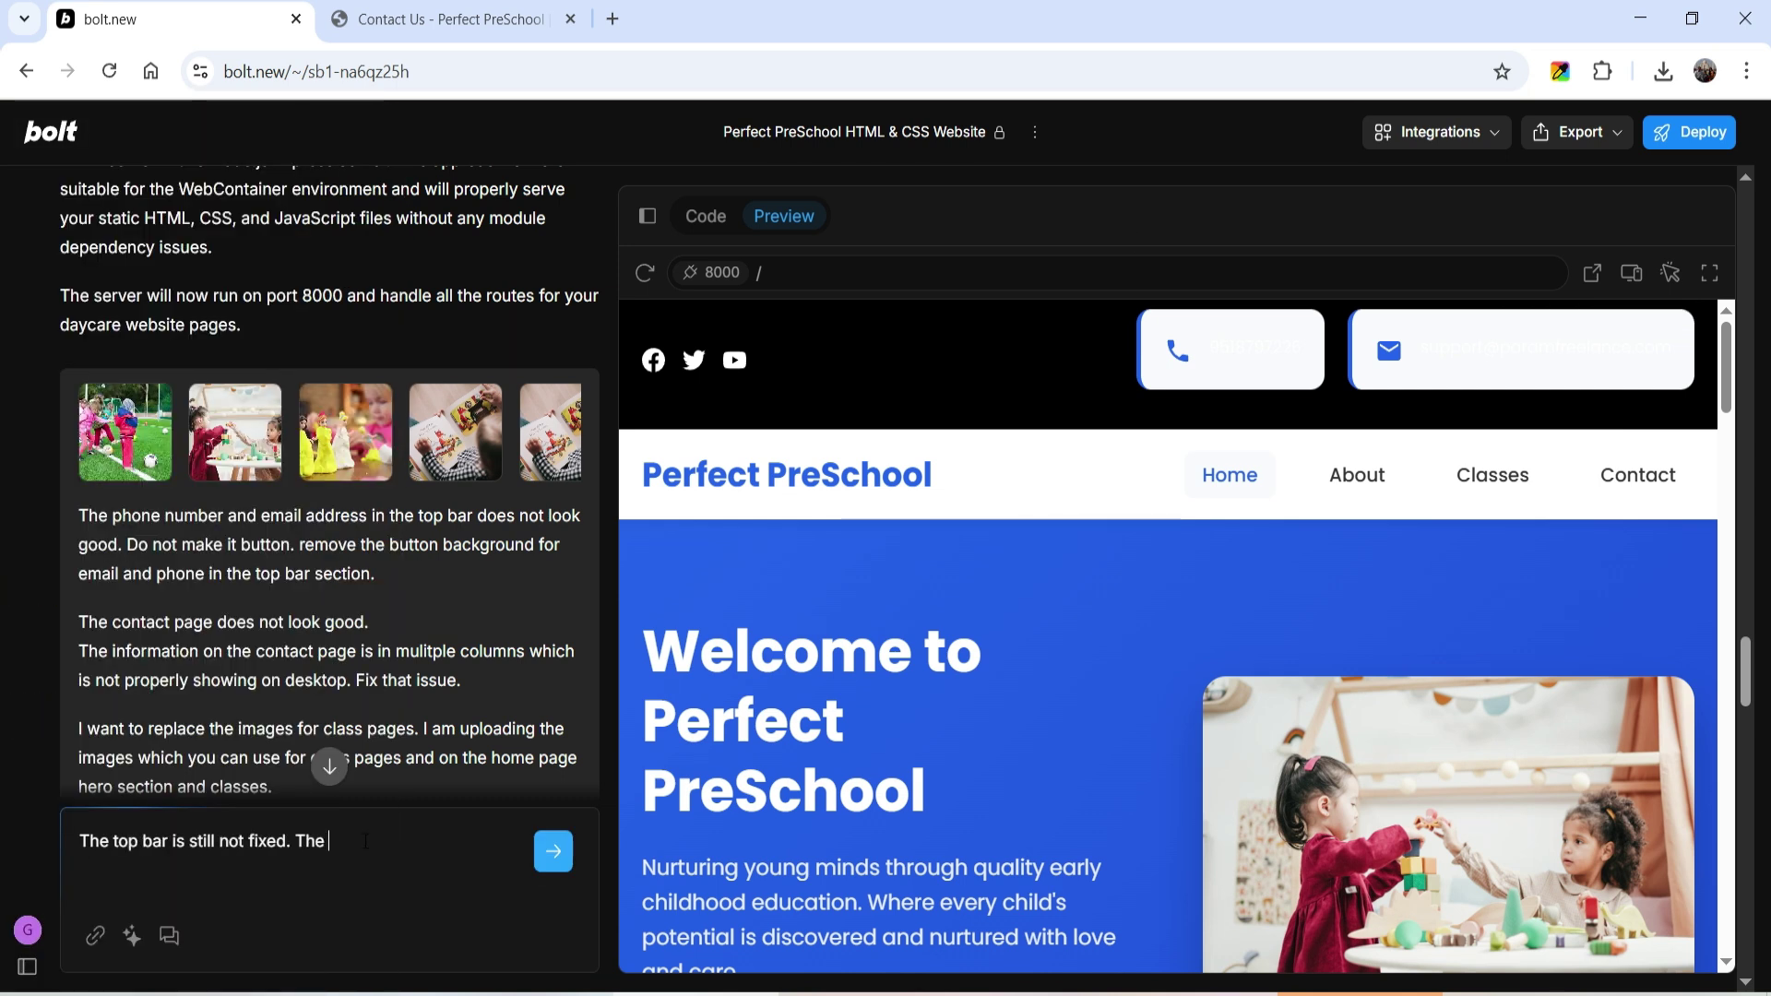
text( phone number and email address still has button like appearance and doe snot look good. So remove phone number and email address from top bar.)
key(shift+Return)
Add that the contact page should use a single column for phone, email, address and working hours, with the map removed, and submit the prompt.
text(Contact page too)
key(ctrl+Tab)
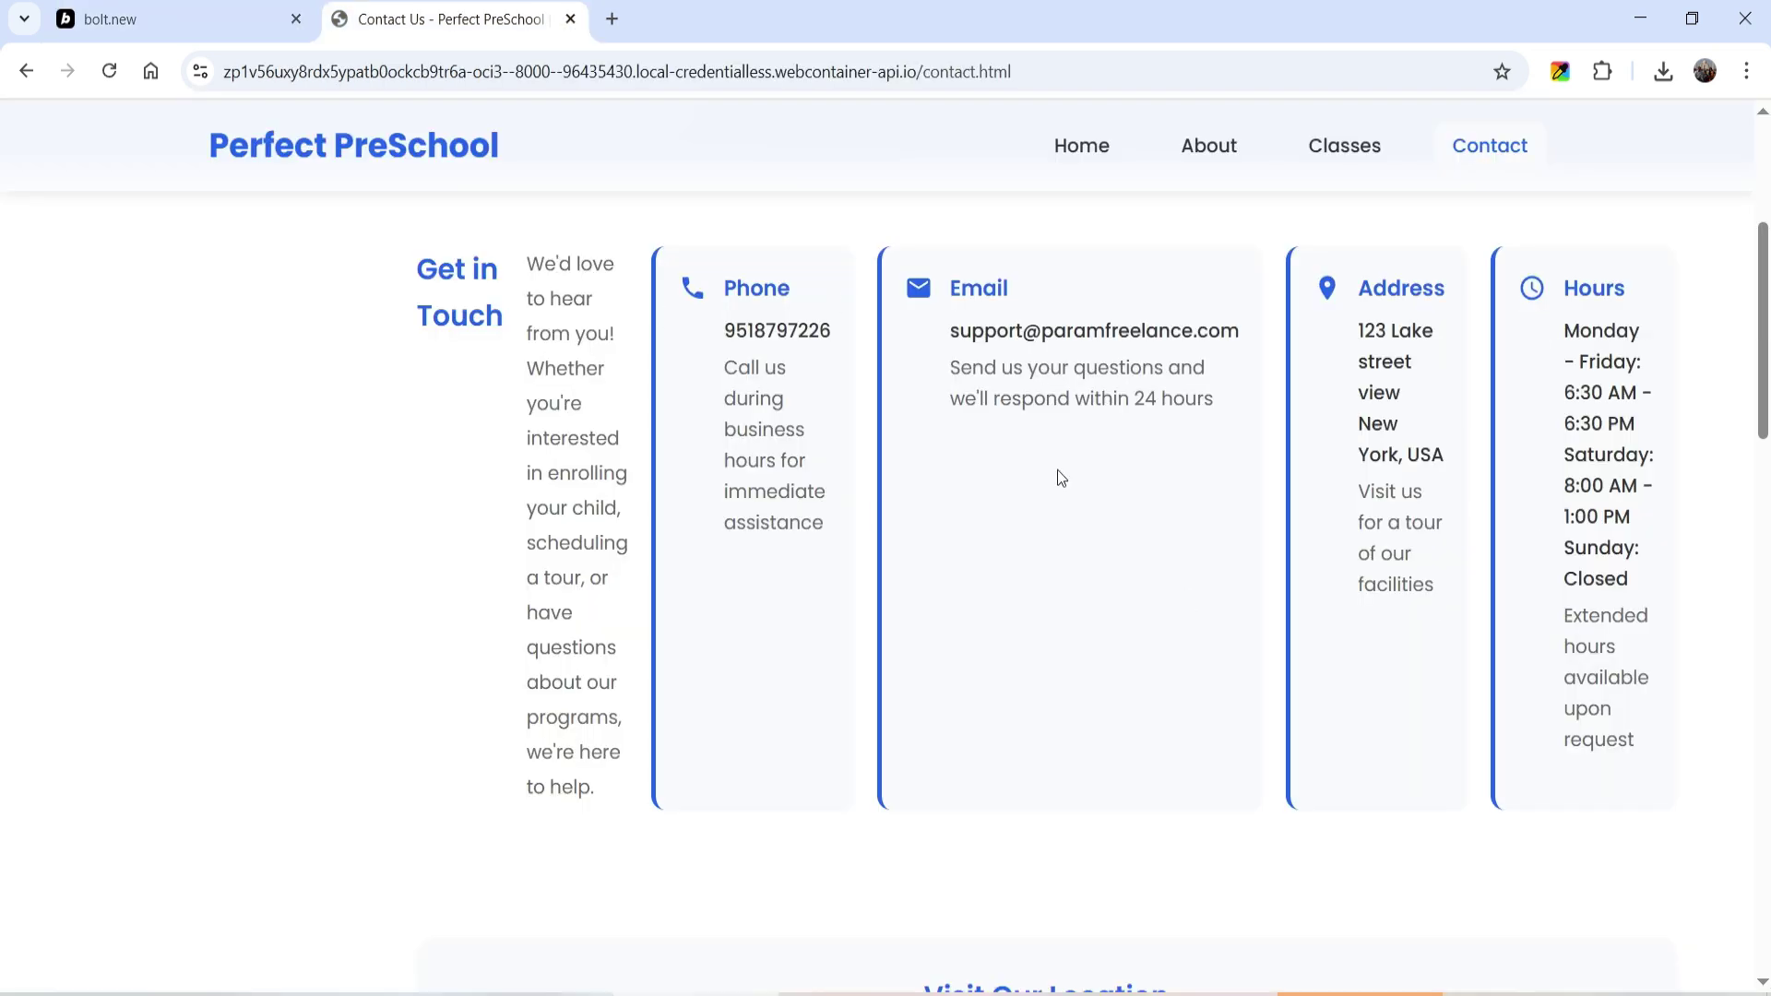
click(123, 34)
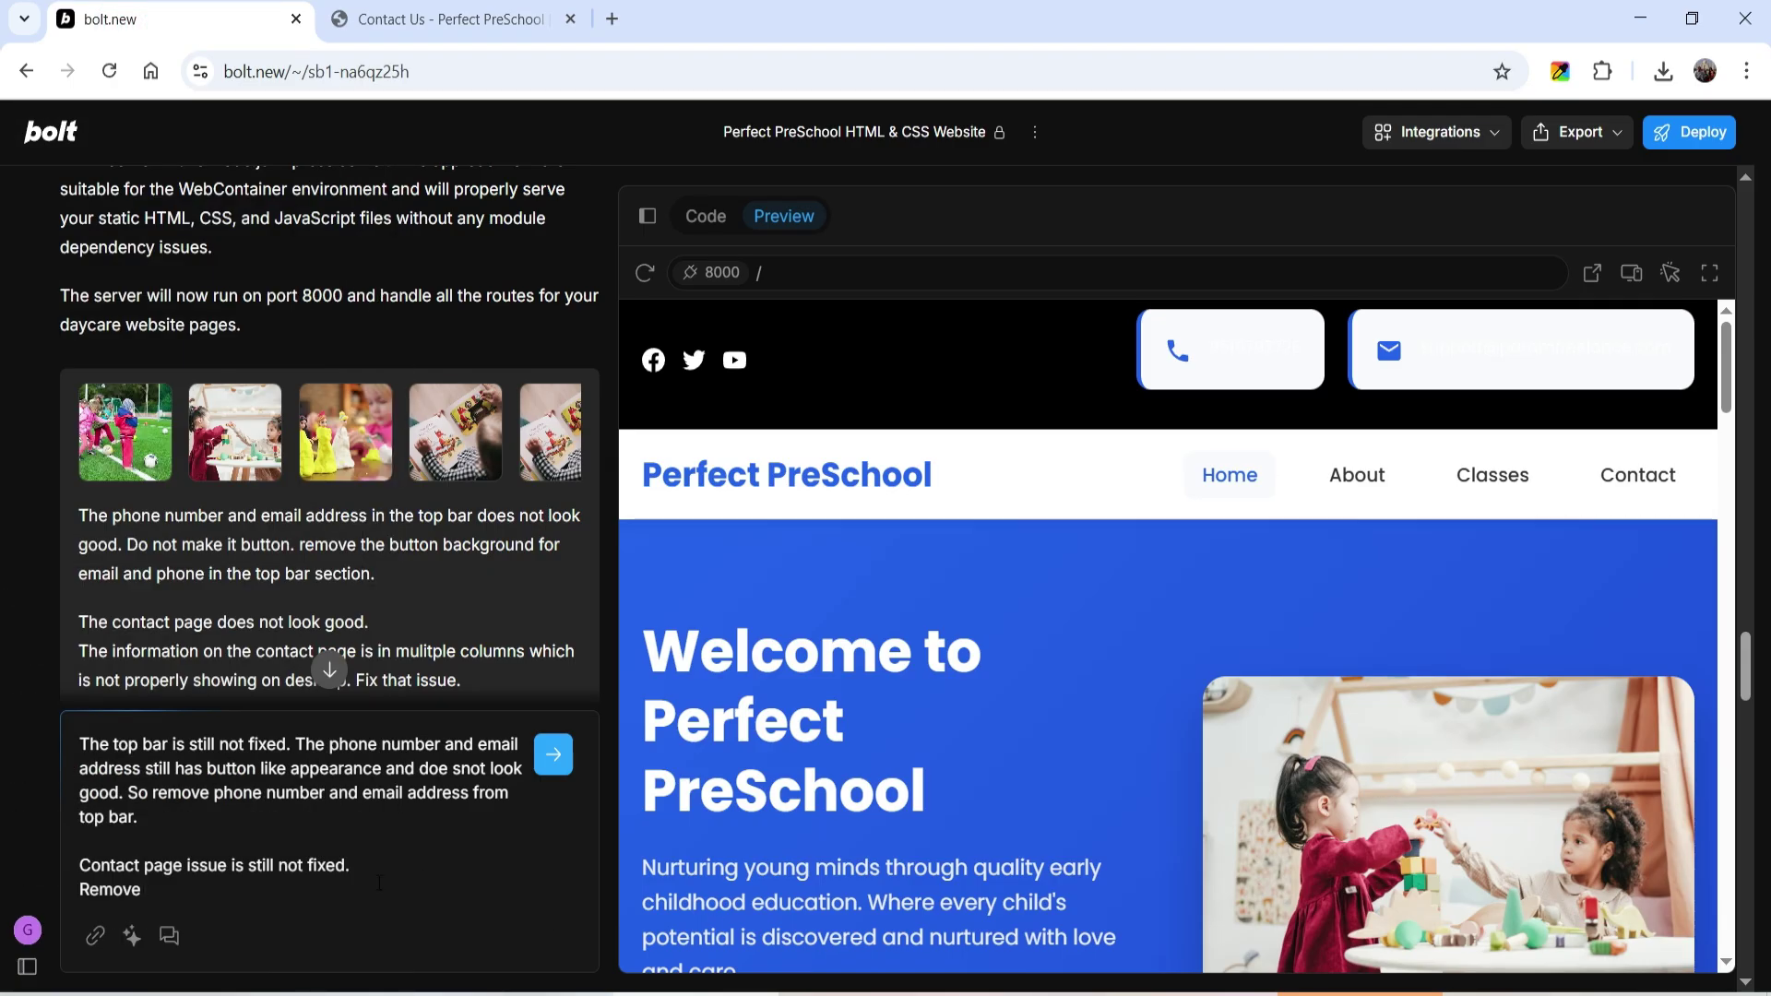
text(all the columns and use)
key(shift+Home)
text(Do not use columns for phone, email, address and working hours.)
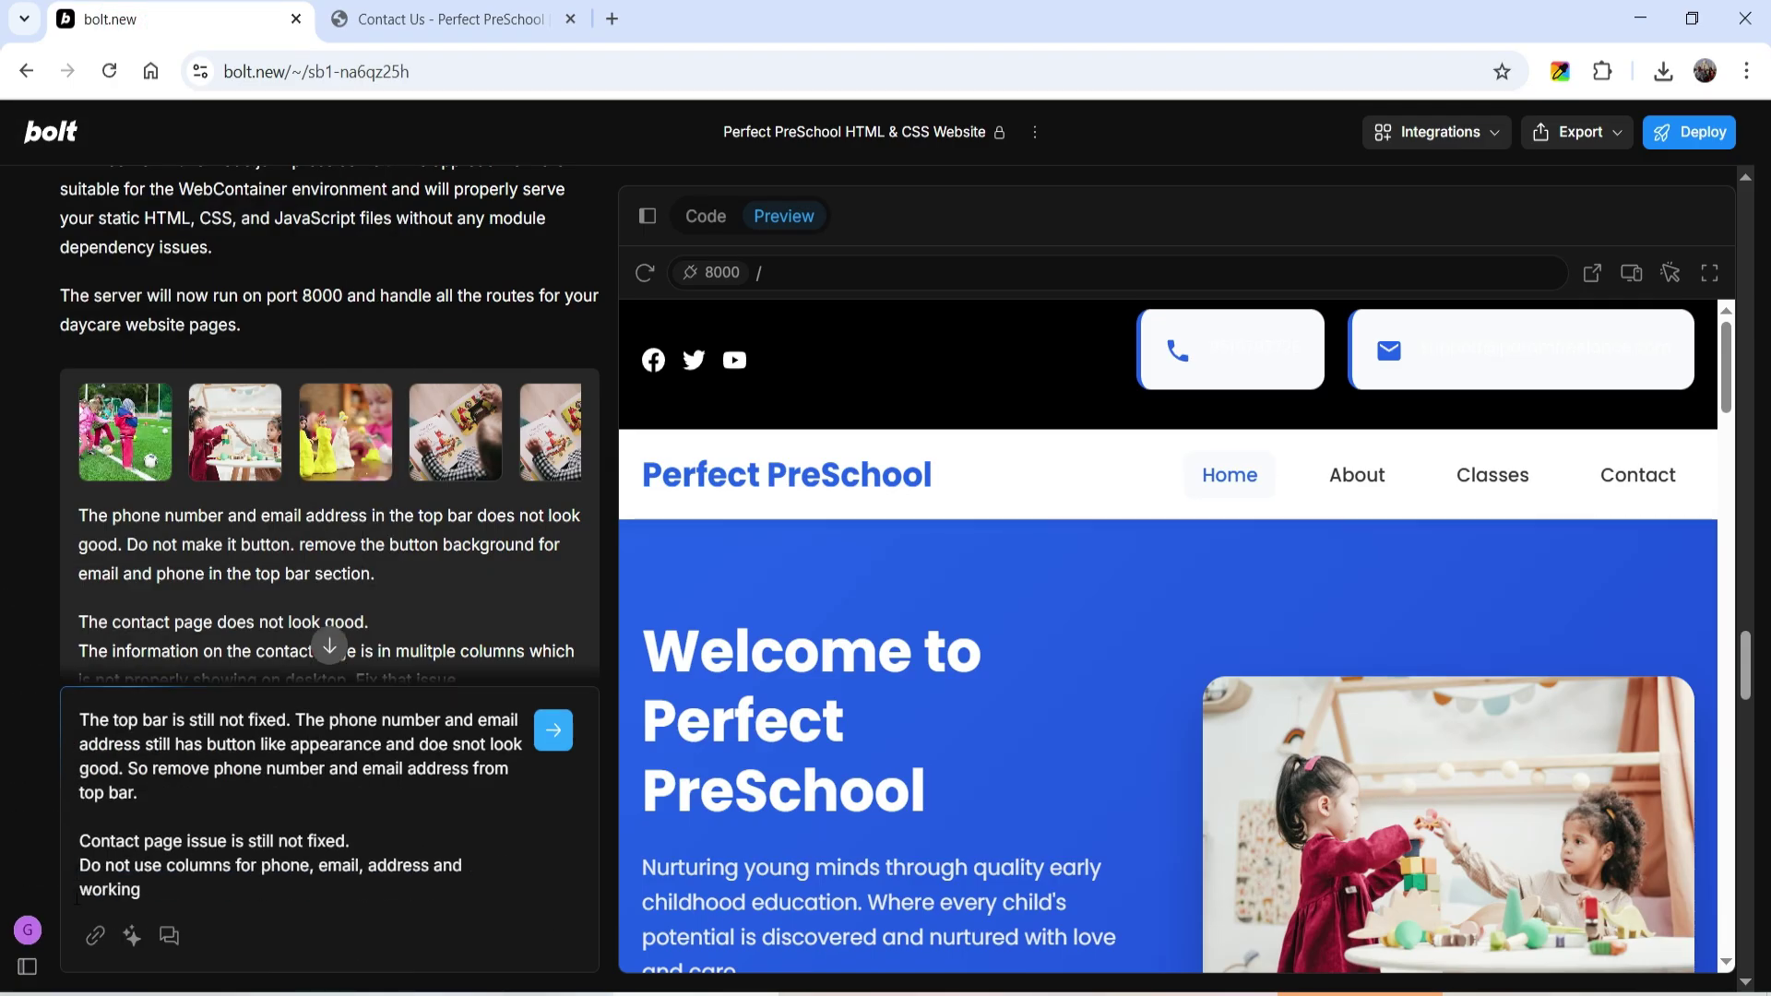
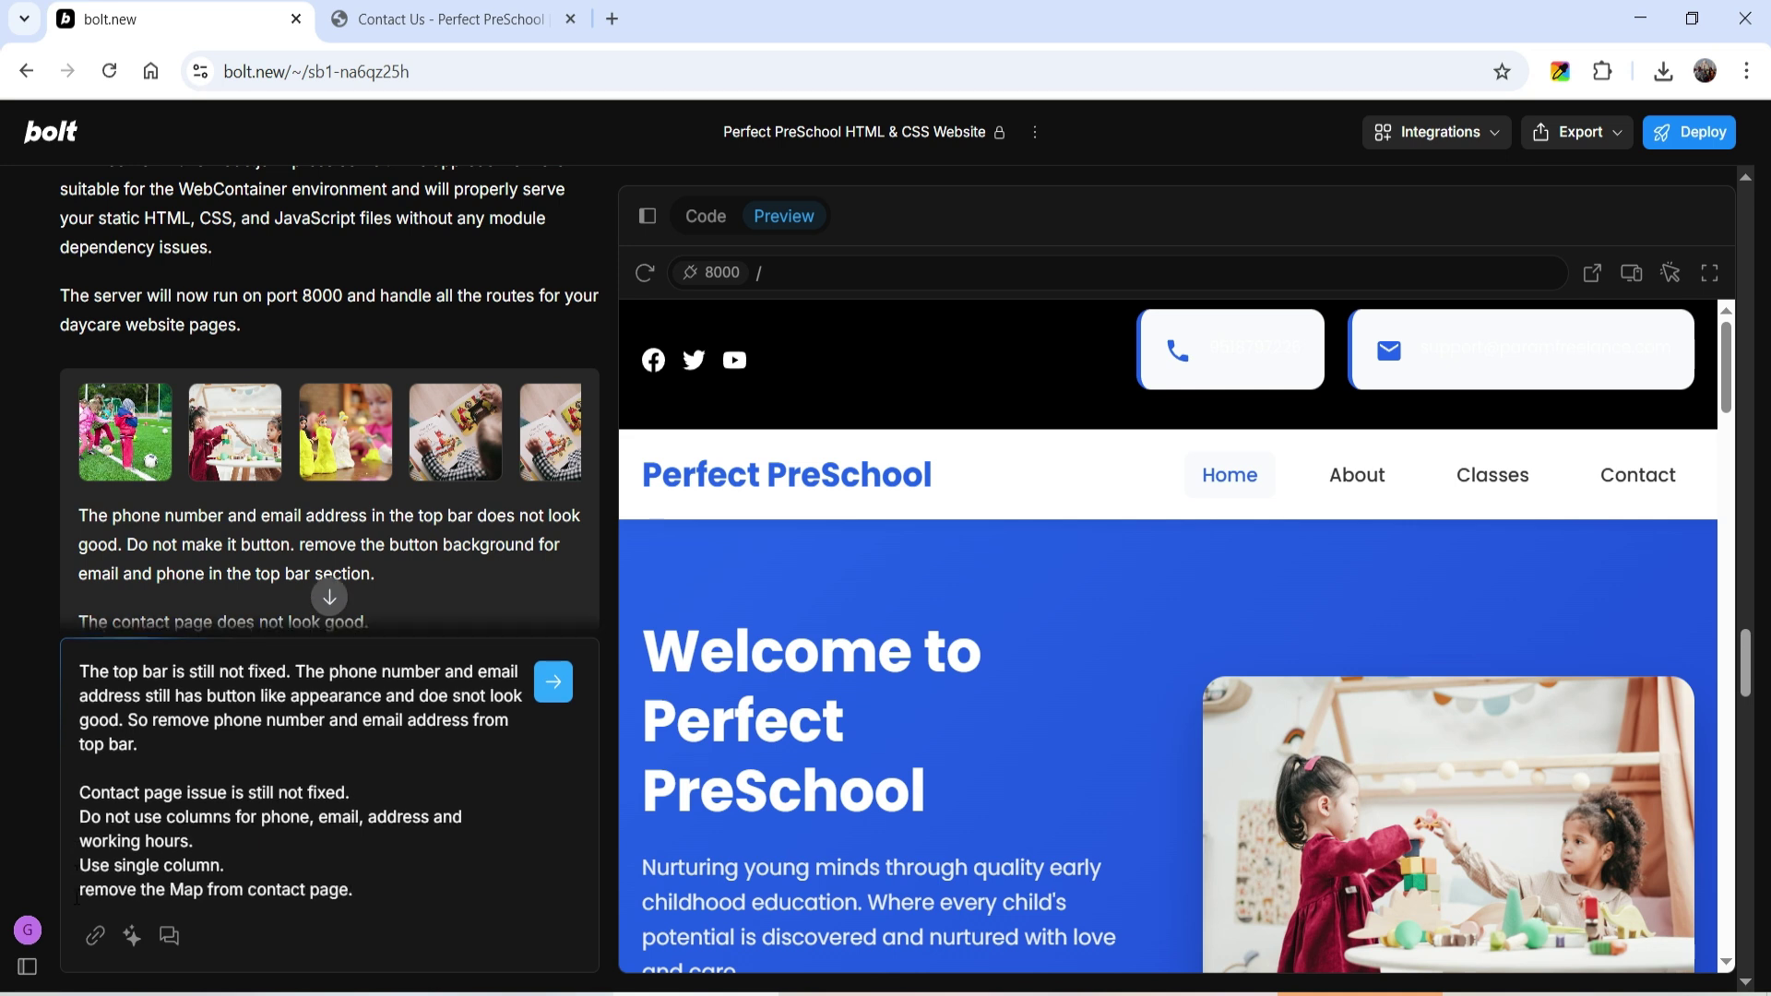
key(Return)
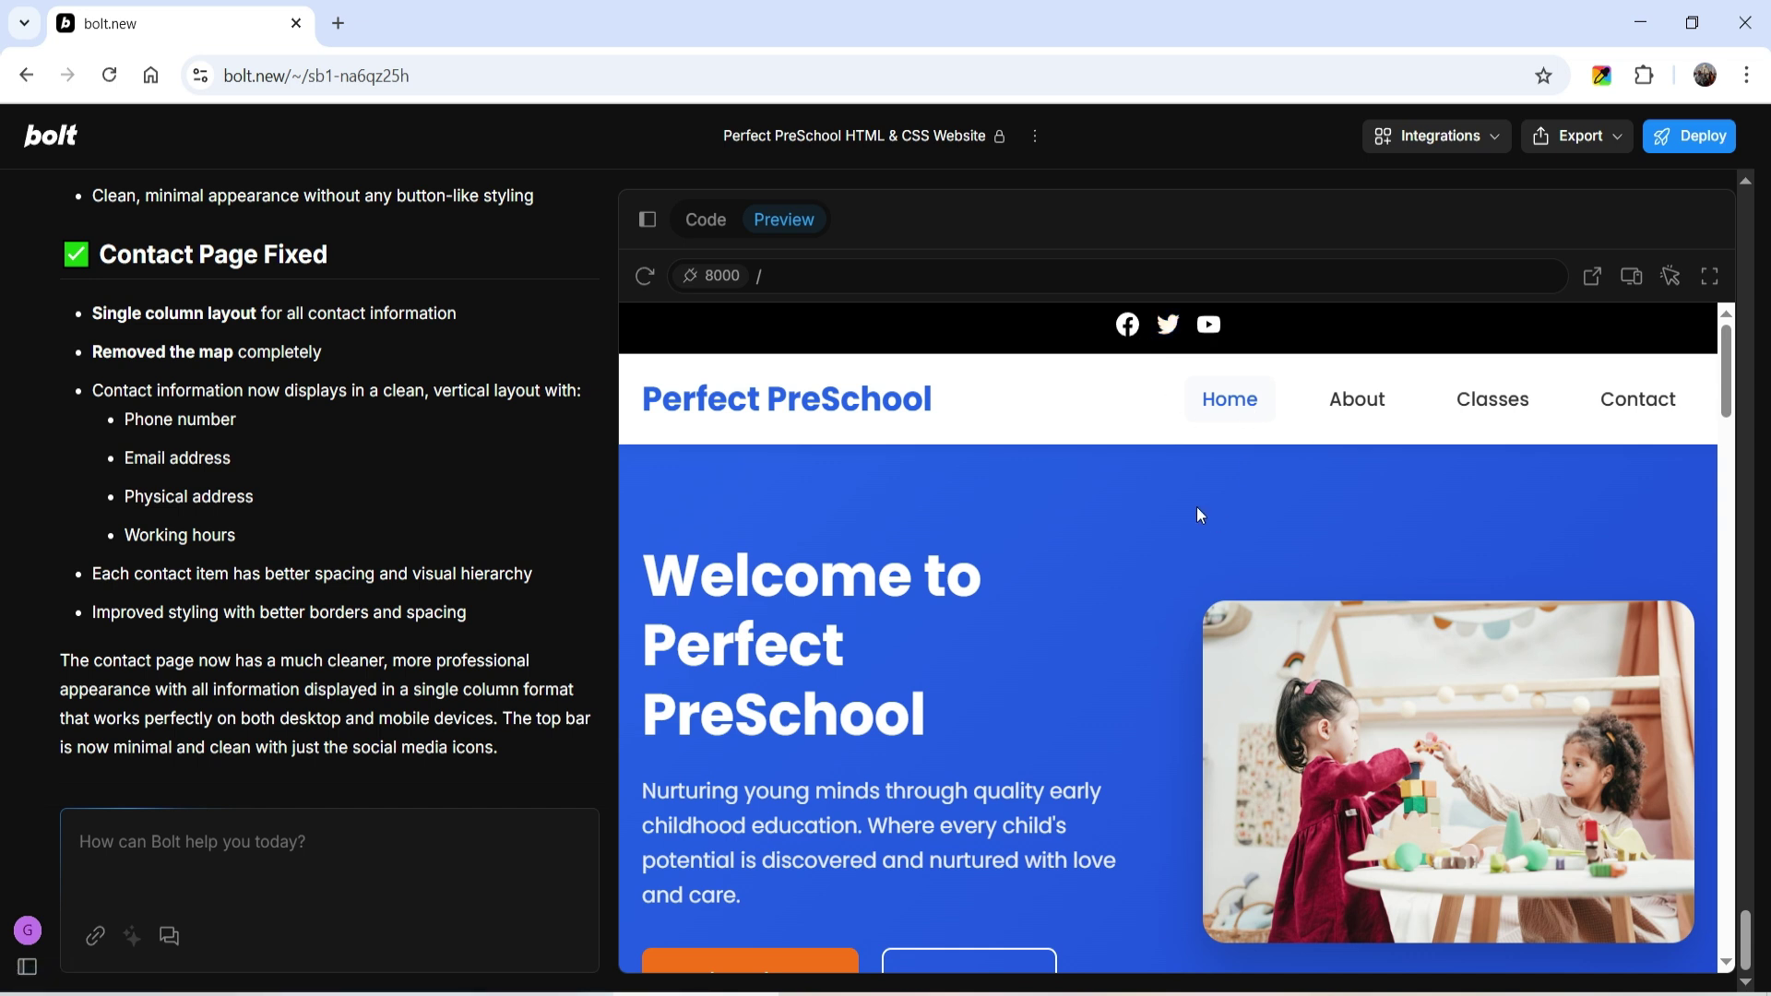
Check the regenerated home page and the Contact page in the embedded preview.
scroll(1199, 510, down, 10)
scroll(1343, 565, up, 10)
click(1657, 414)
scroll(1363, 650, down, 5)
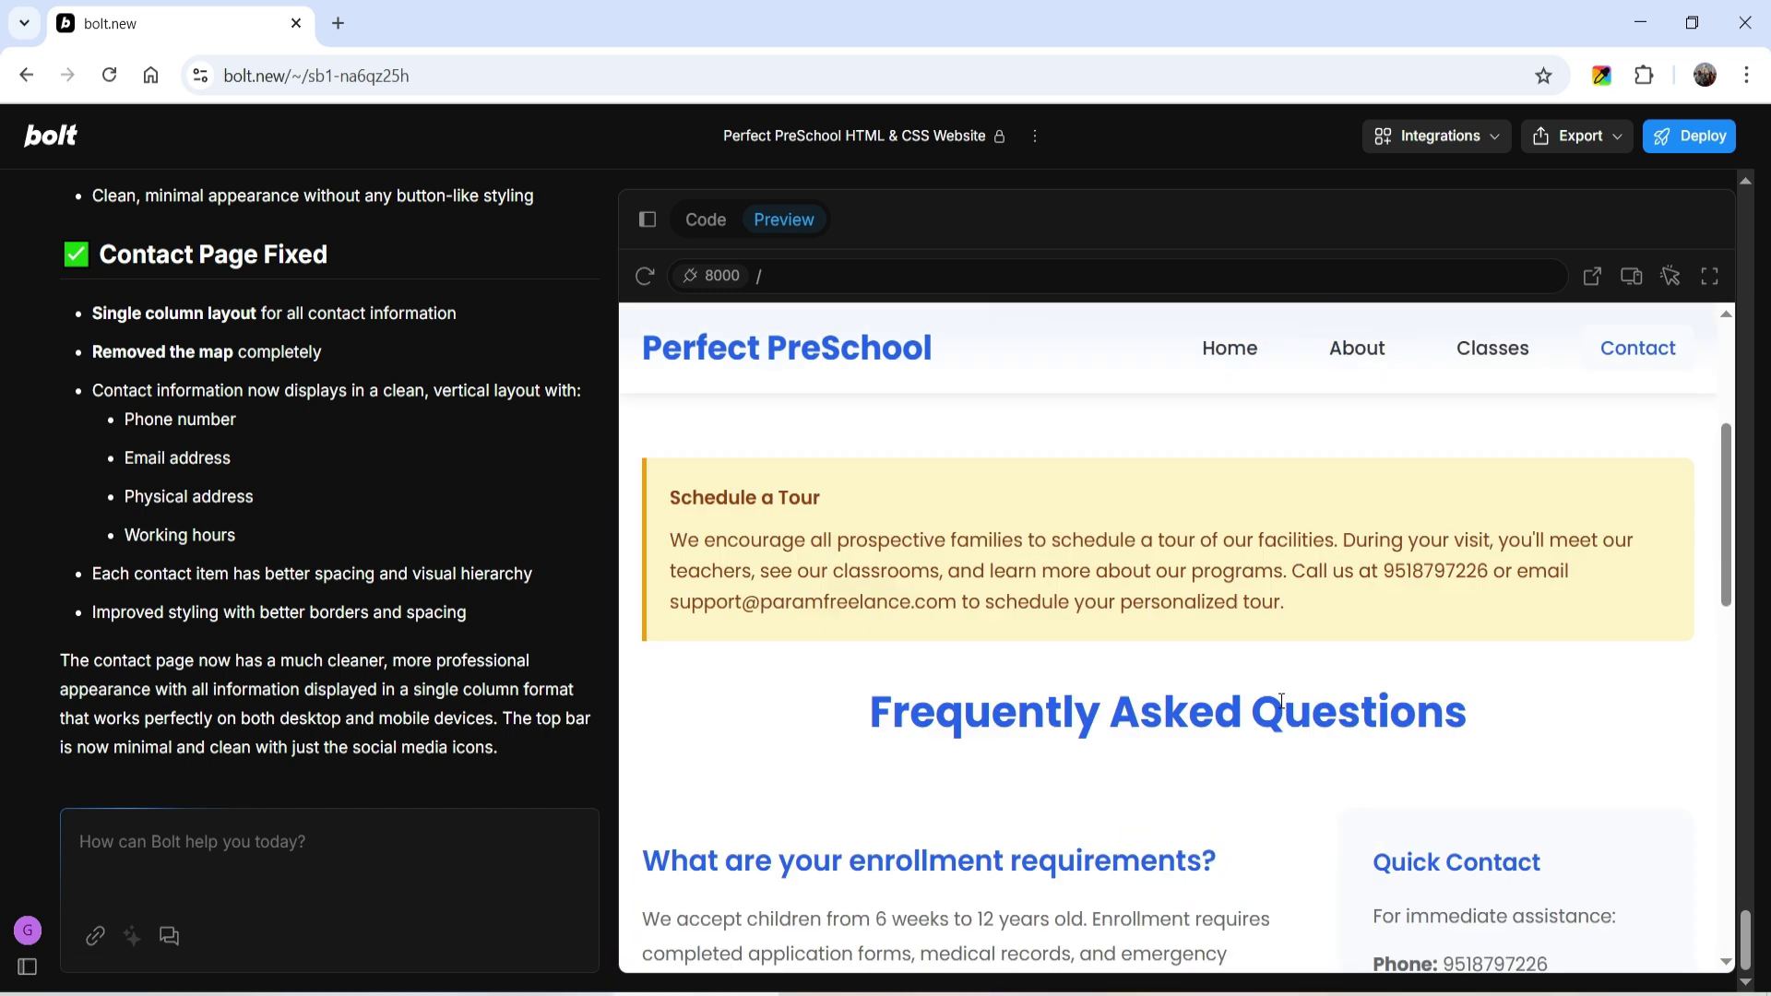
scroll(1404, 664, down, 5)
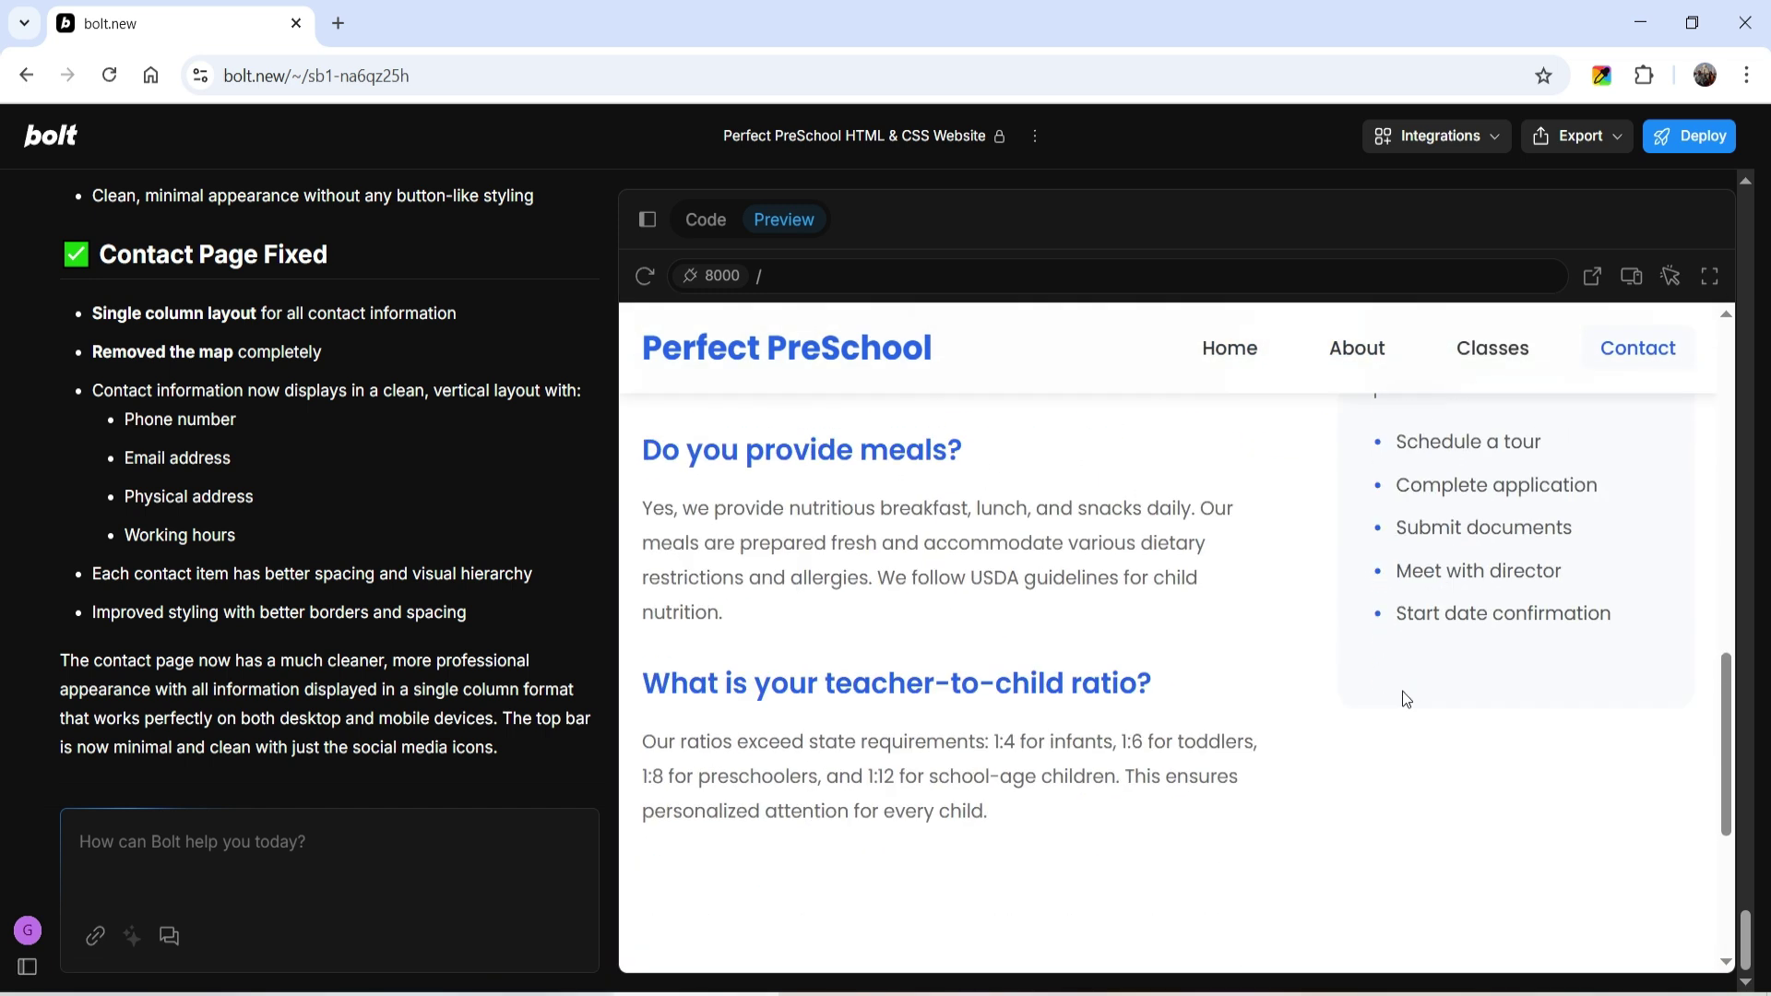
Open the updated preview in a separate tab, connect it to the project and review the Classes page through Explore Classes.
click(1593, 277)
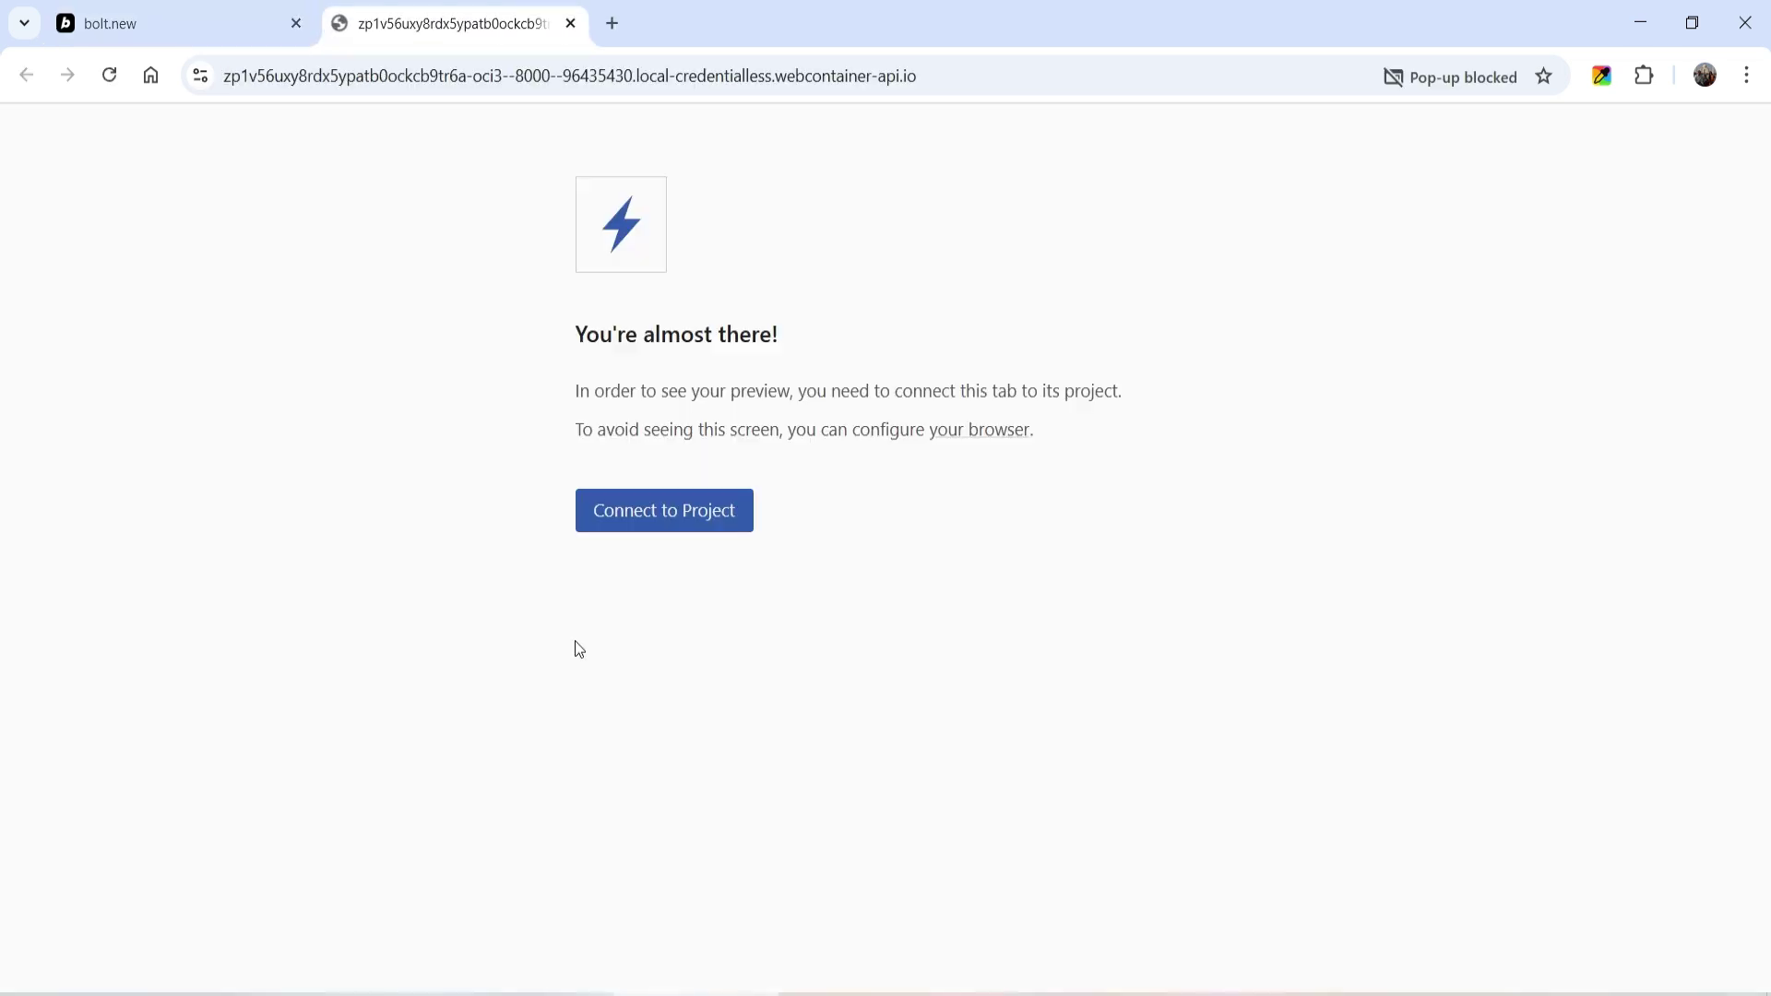
click(655, 513)
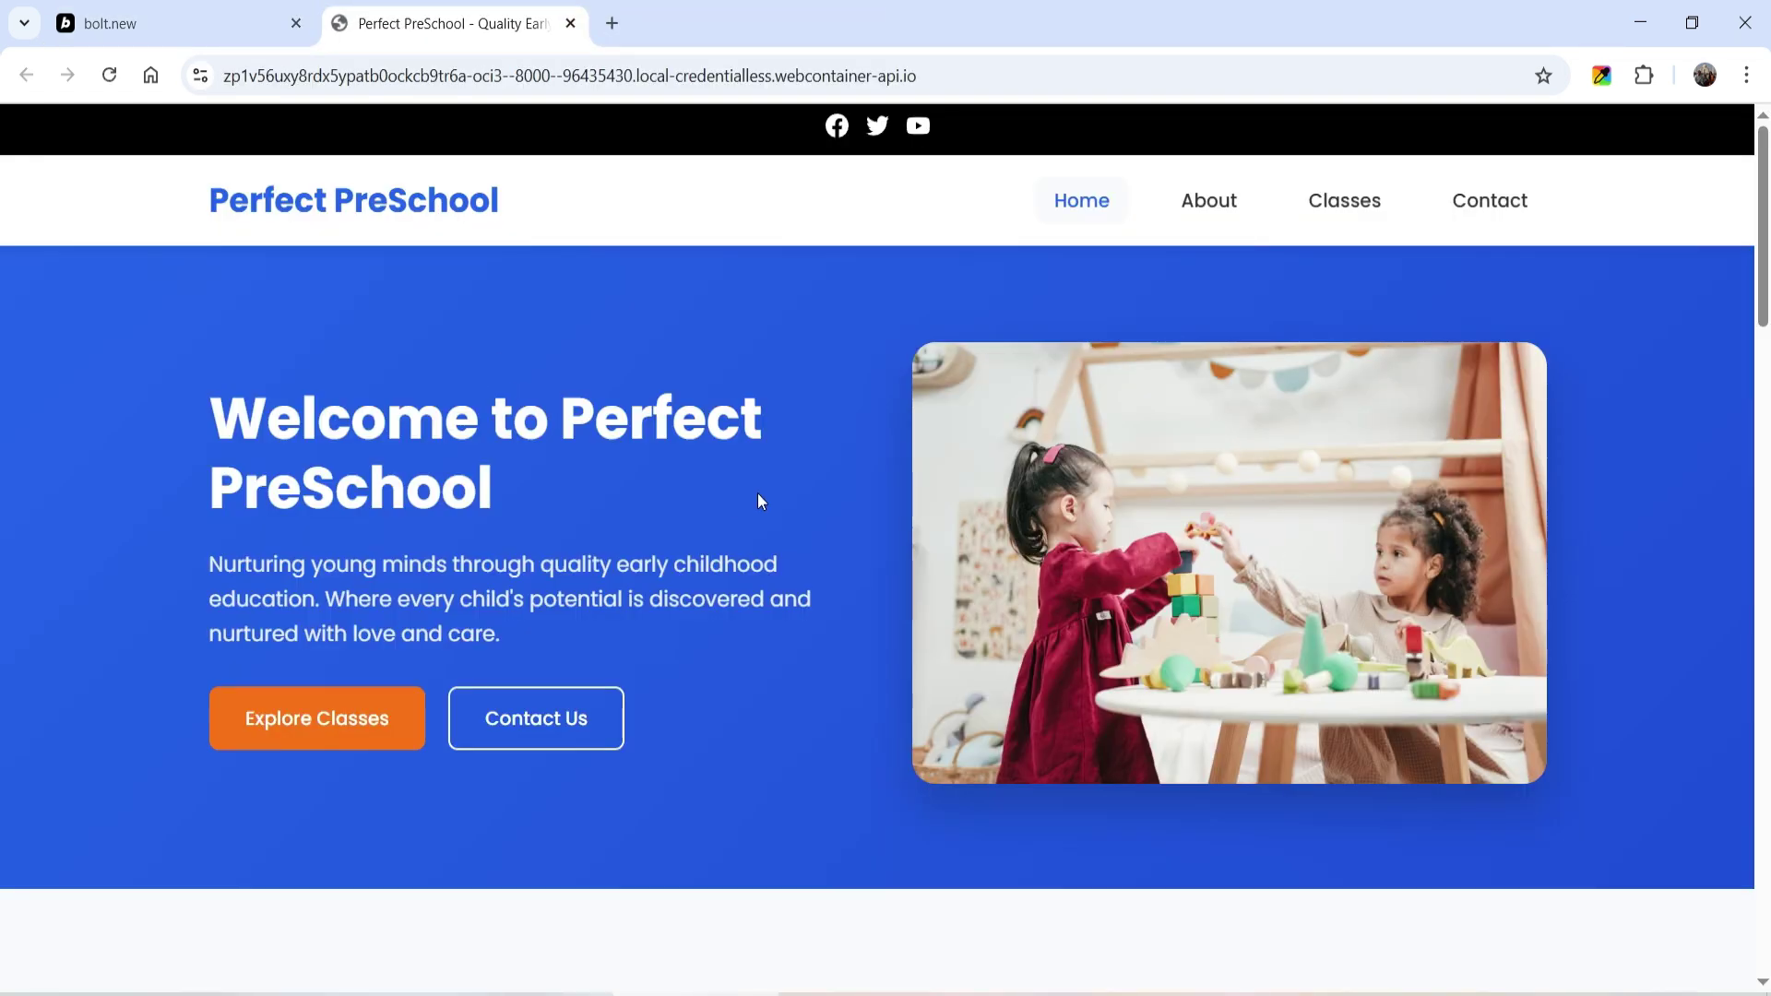
click(319, 729)
scroll(975, 574, down, 10)
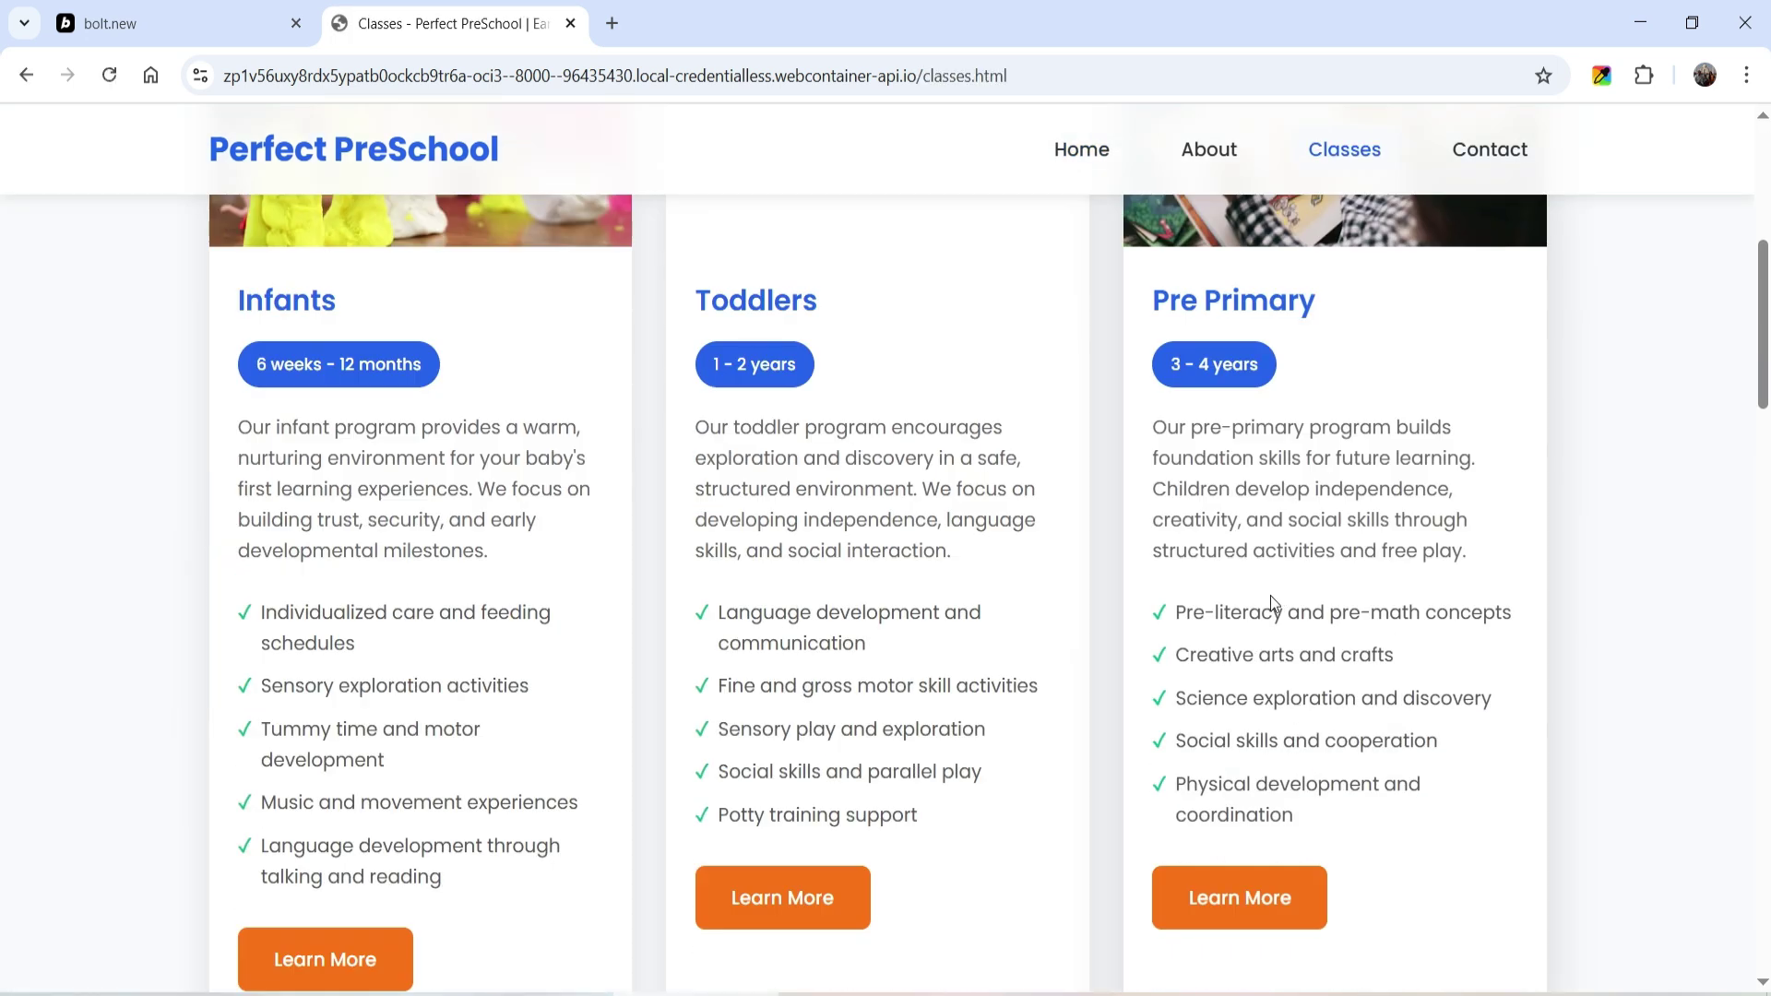
scroll(1012, 610, down, 5)
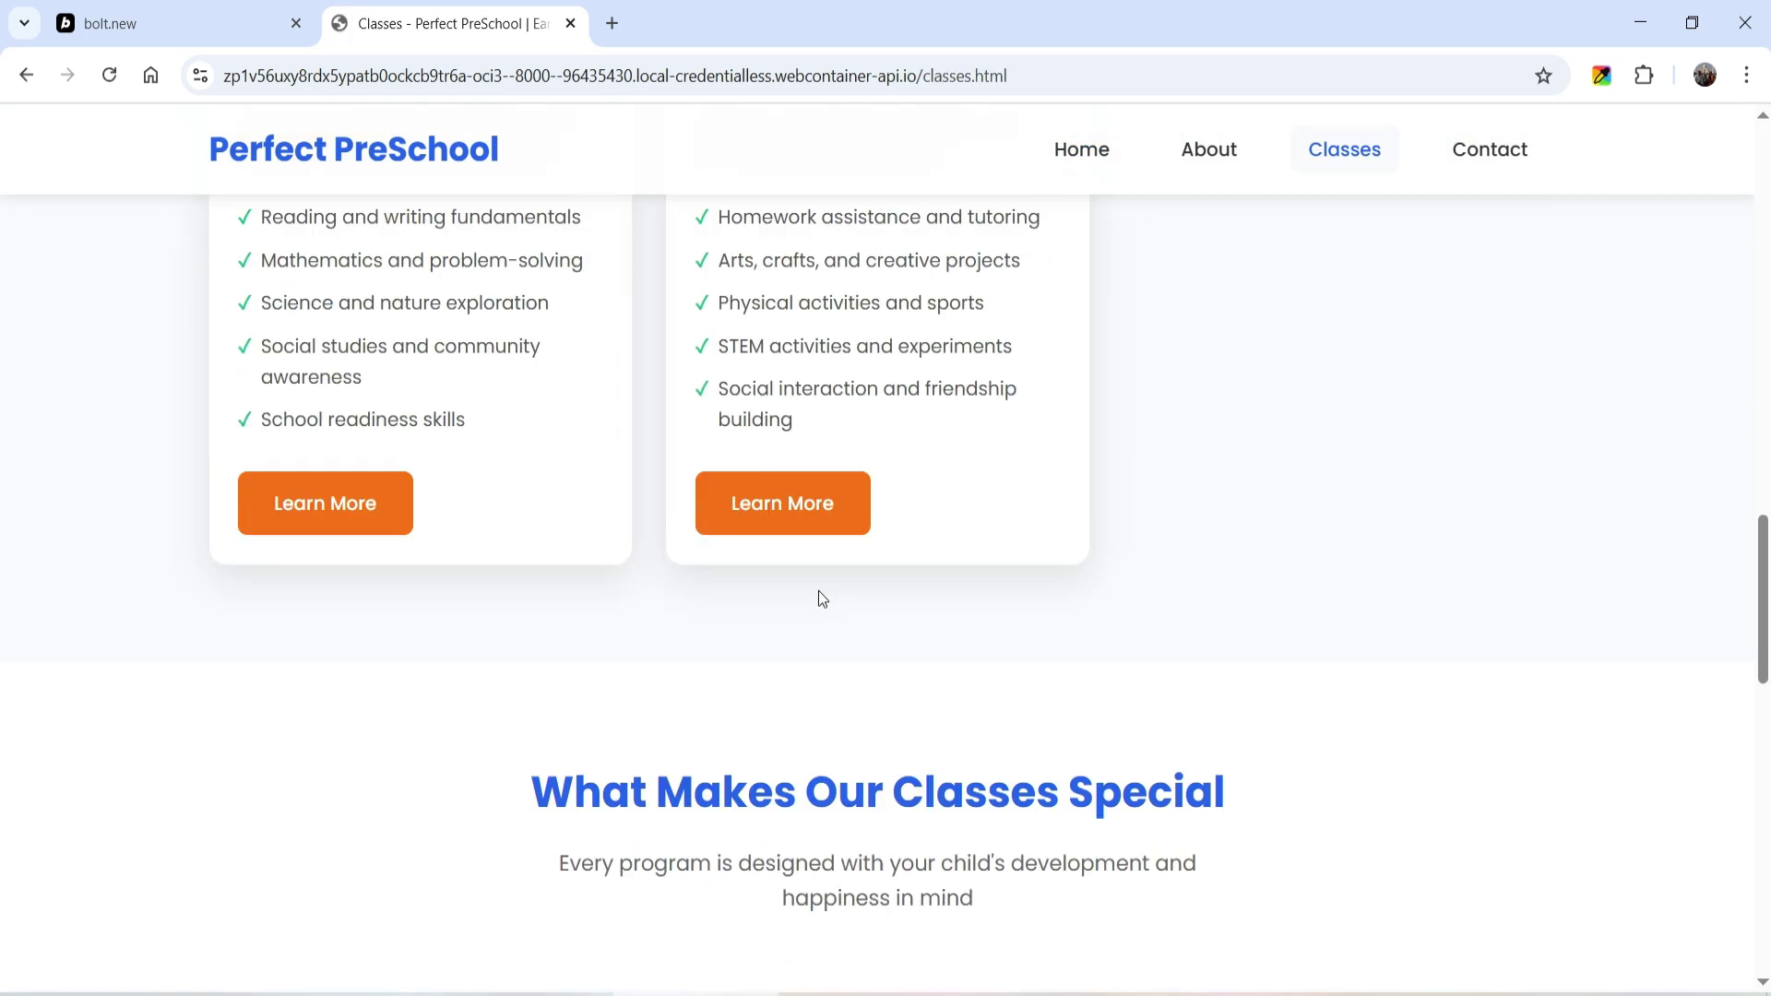
Open the After School program page from its class card and review its image, program sections and top bar.
click(811, 506)
scroll(946, 541, down, 8)
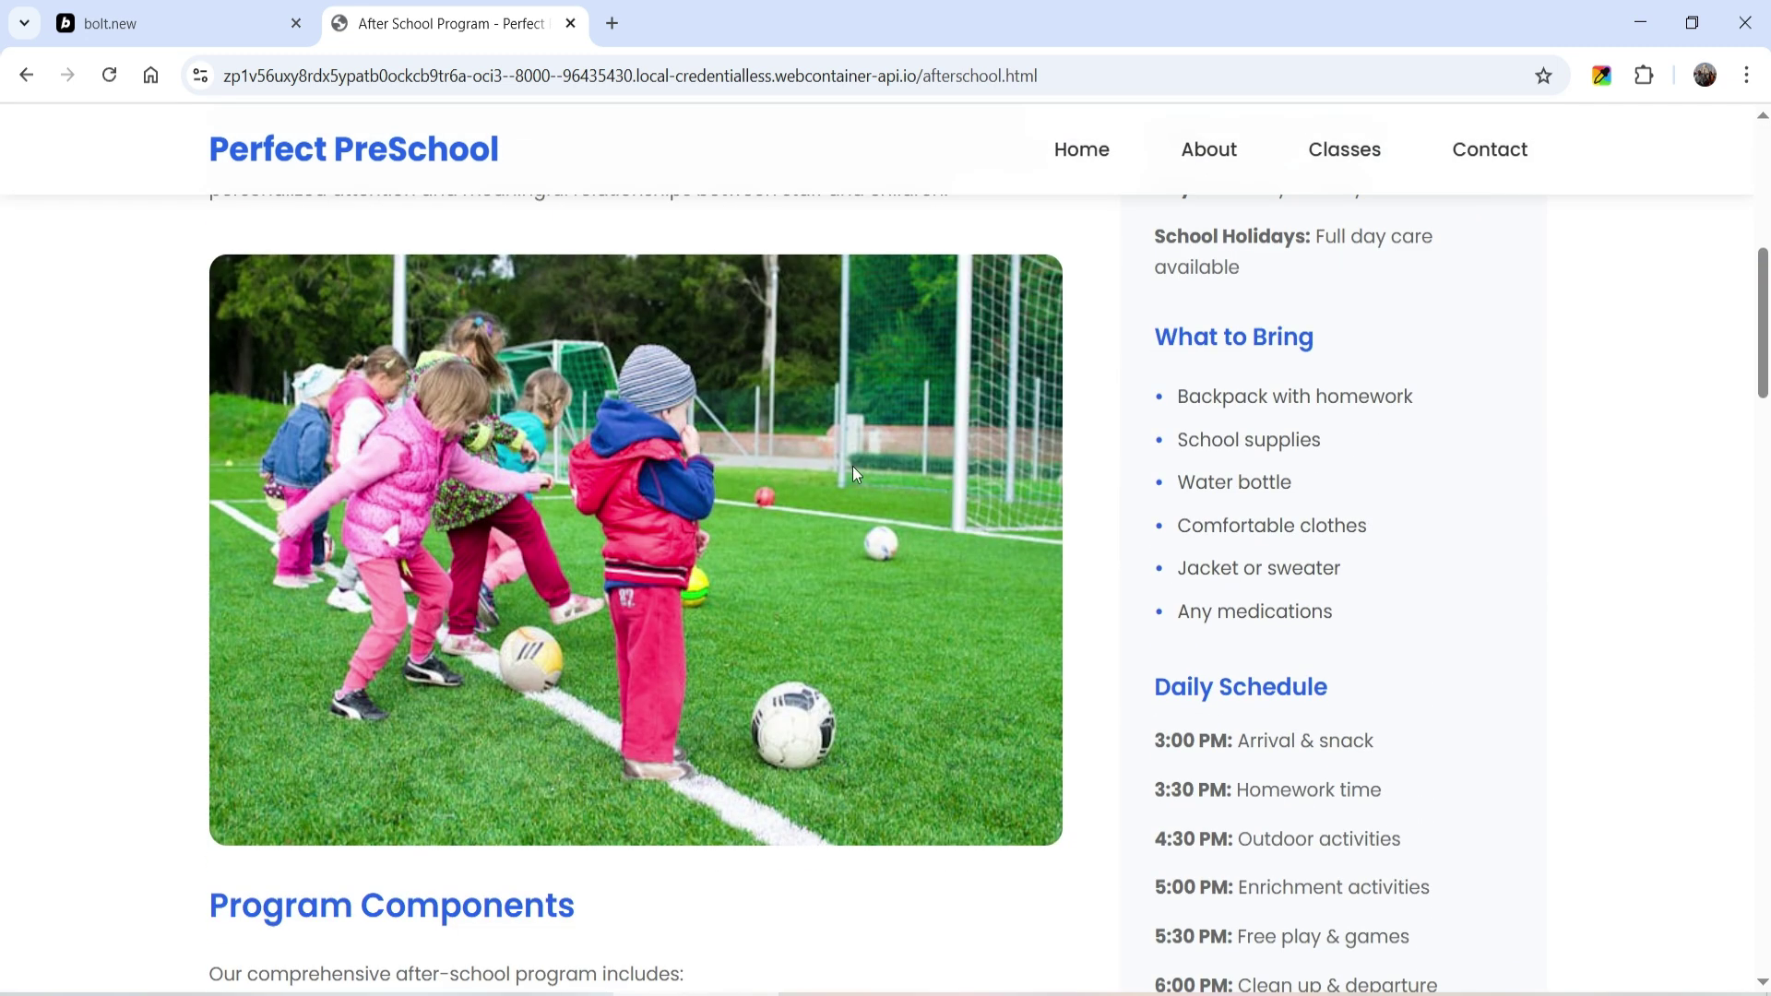
scroll(725, 586, down, 5)
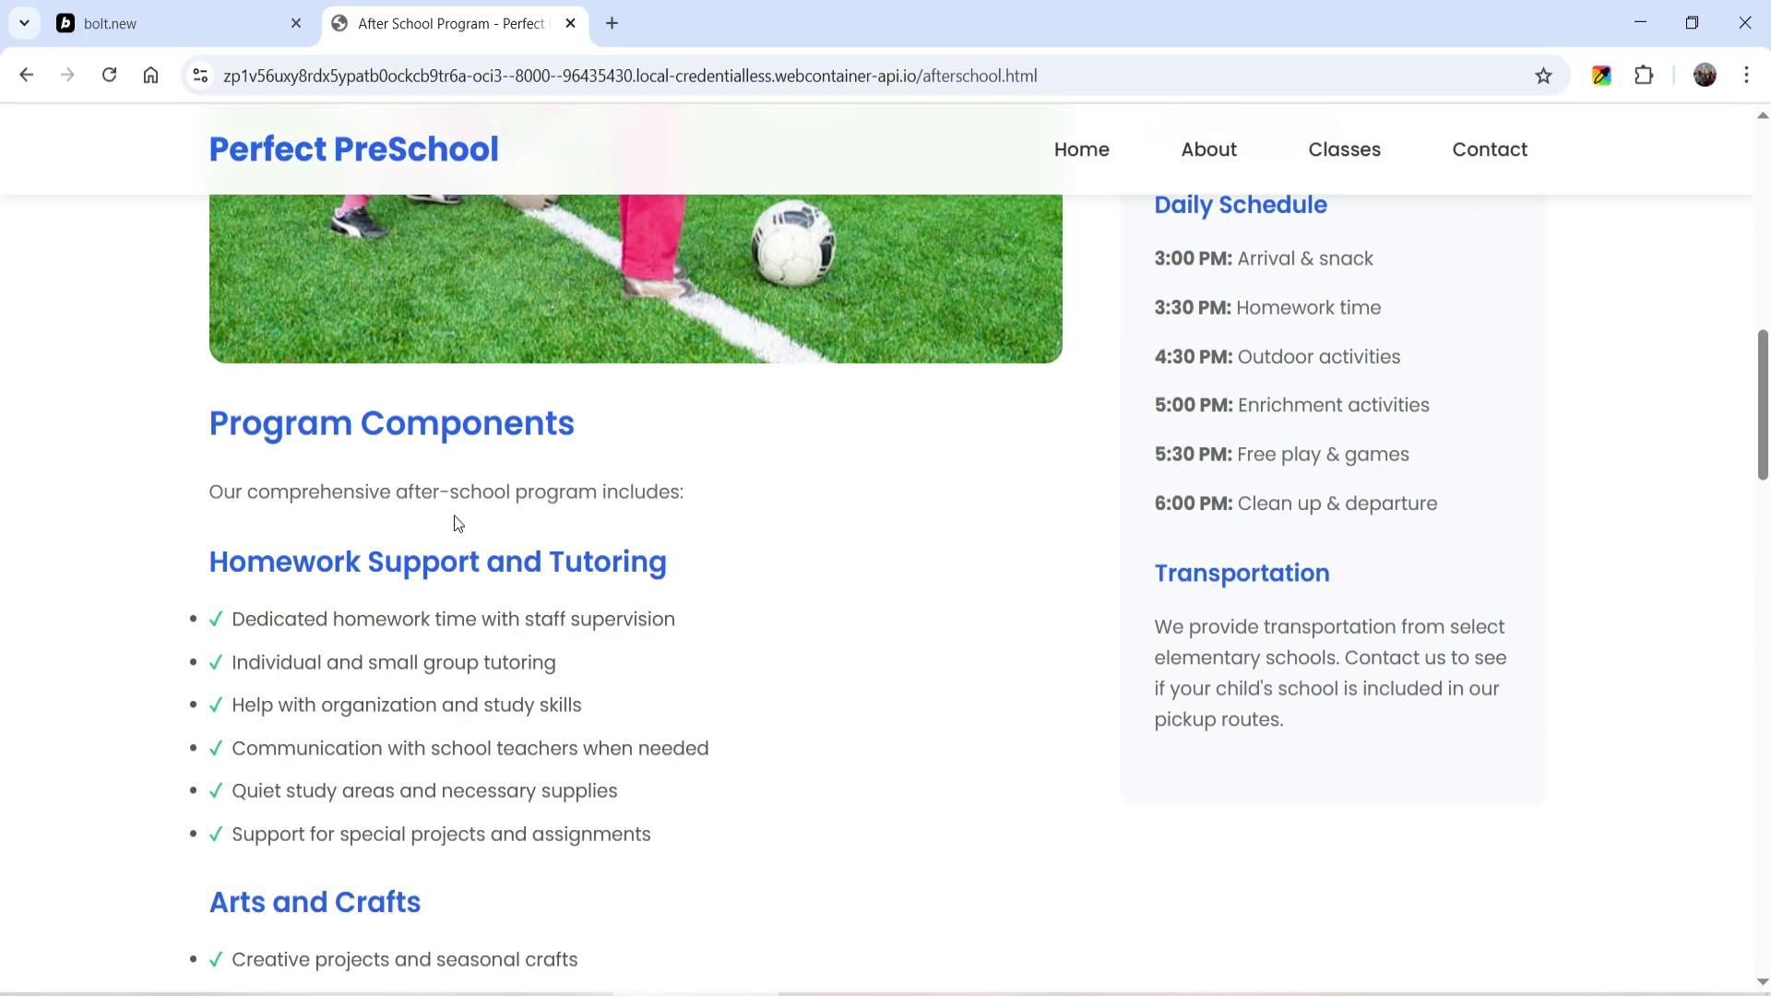
scroll(290, 570, down, 3)
scroll(289, 571, down, 15)
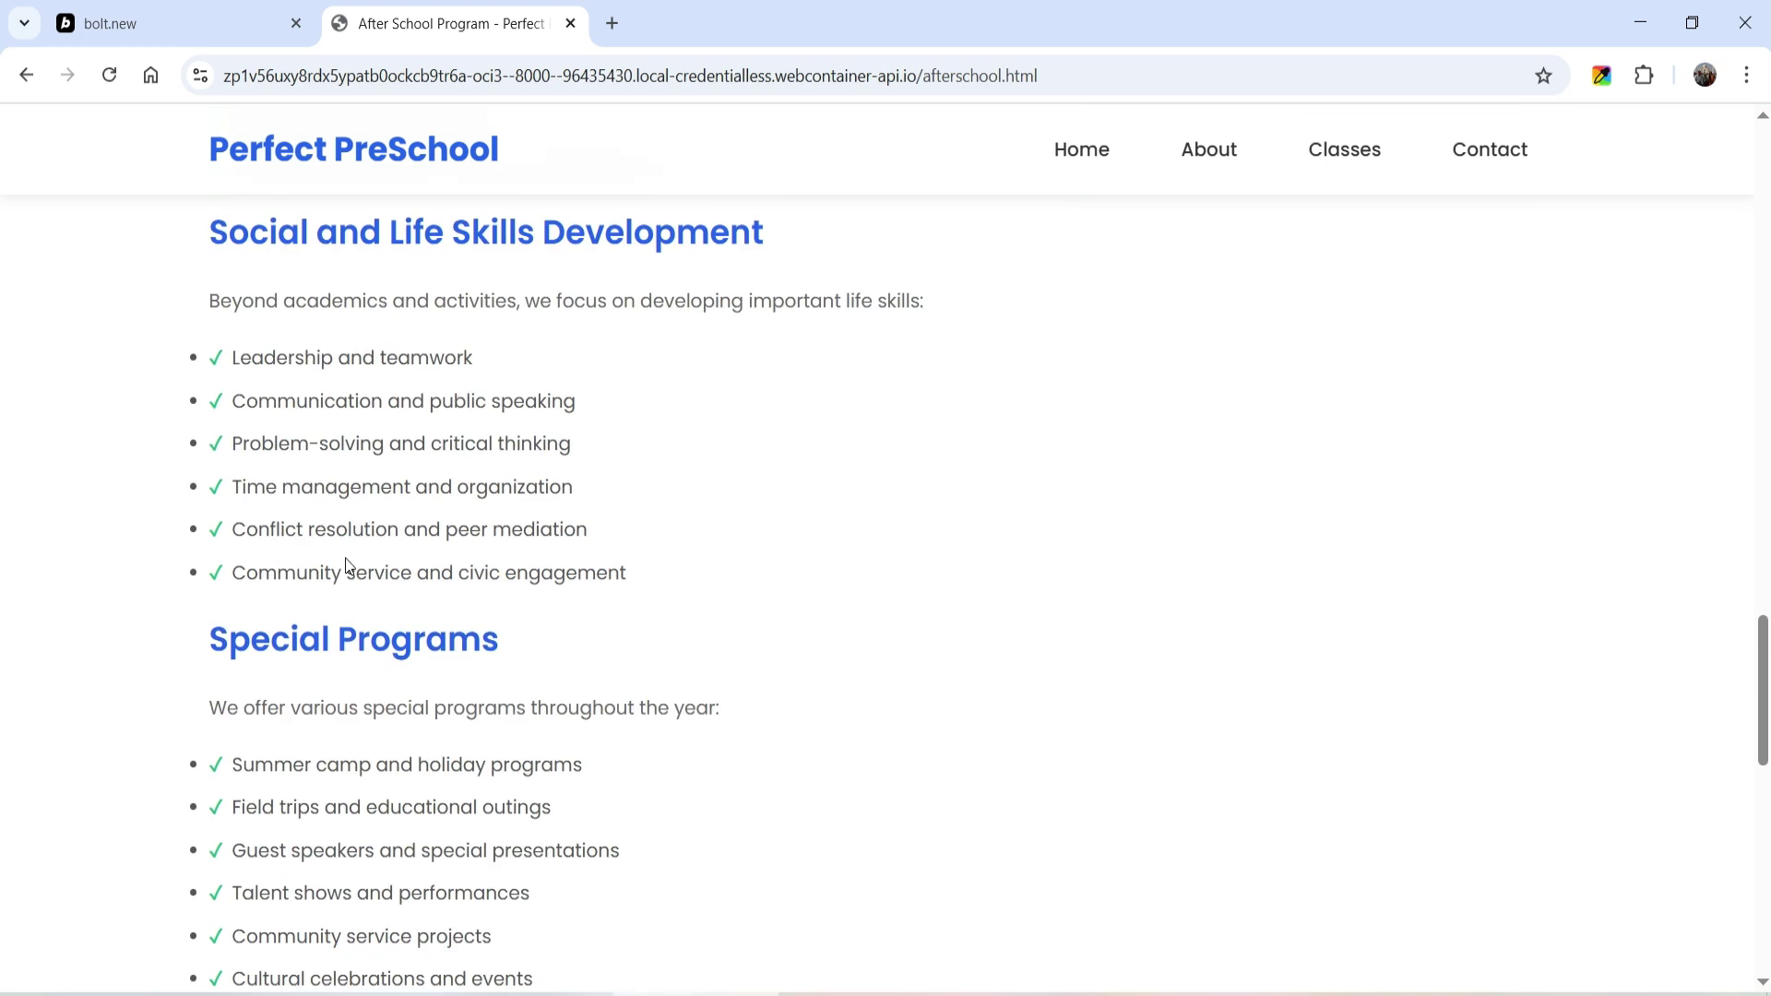
scroll(347, 568, down, 8)
scroll(341, 582, up, 20)
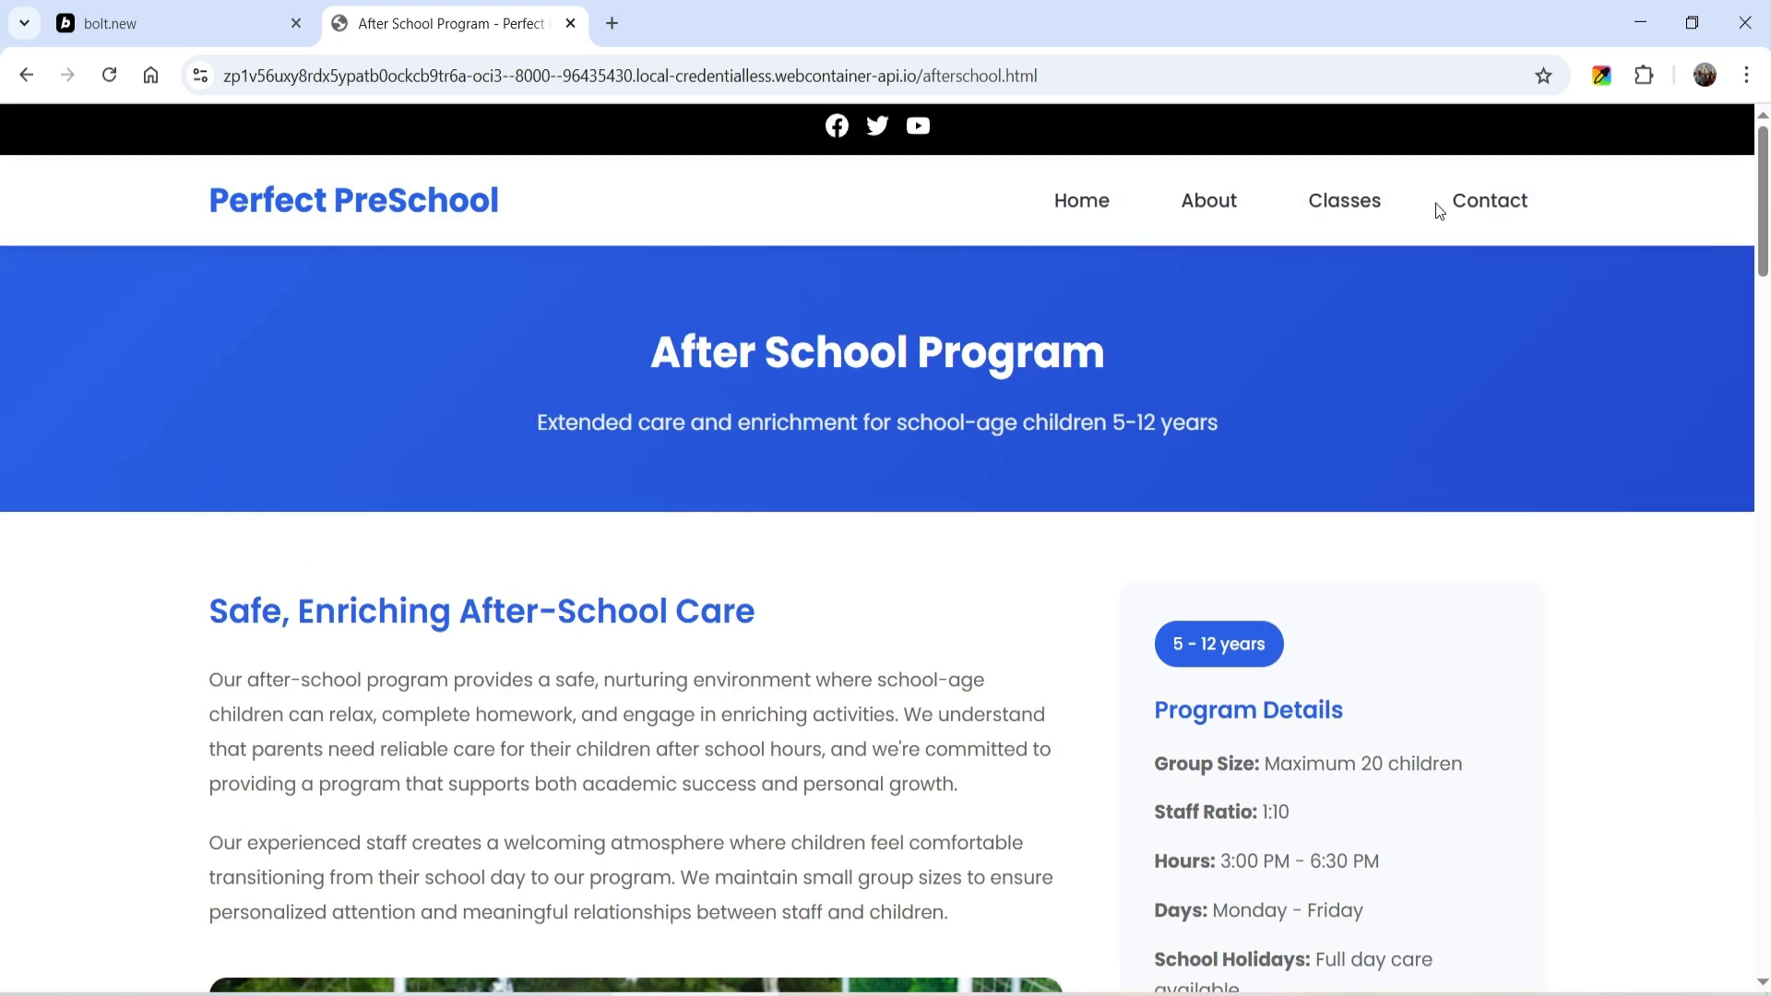
Open the Contact page in the separate preview tab and review its tour notice, FAQ, Quick Contact section and footer.
click(1480, 201)
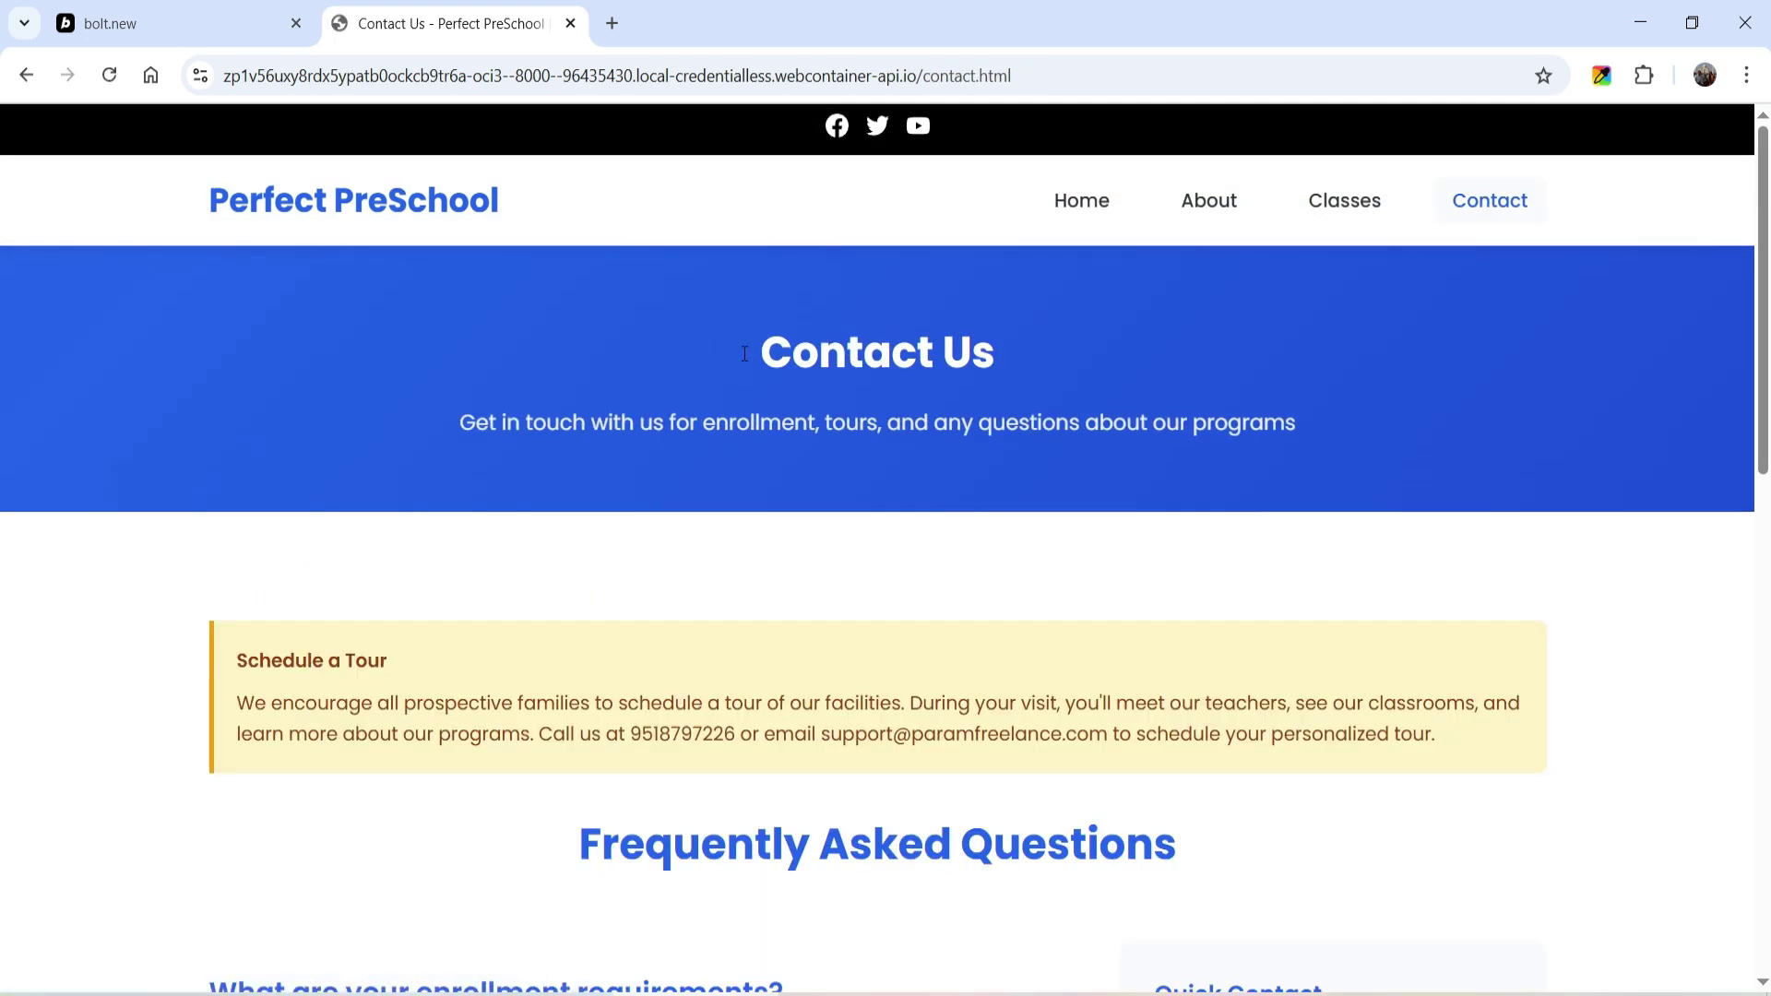
scroll(558, 548, down, 2)
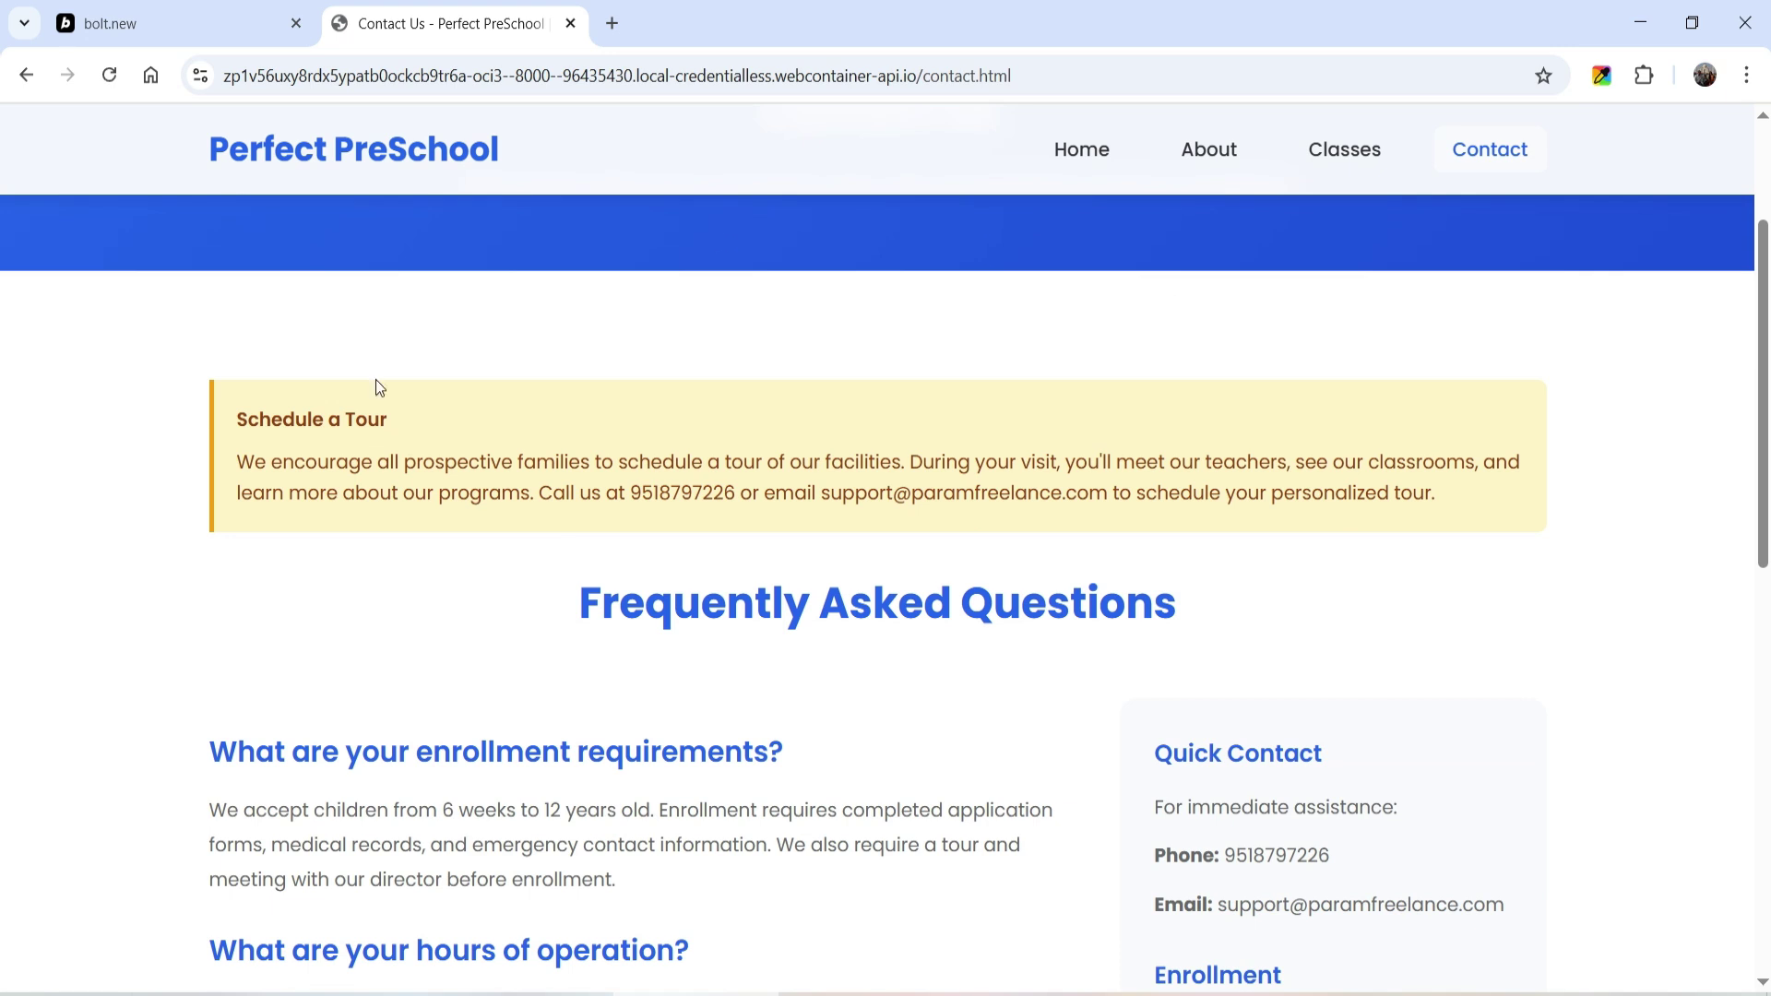
scroll(1652, 484, down, 4)
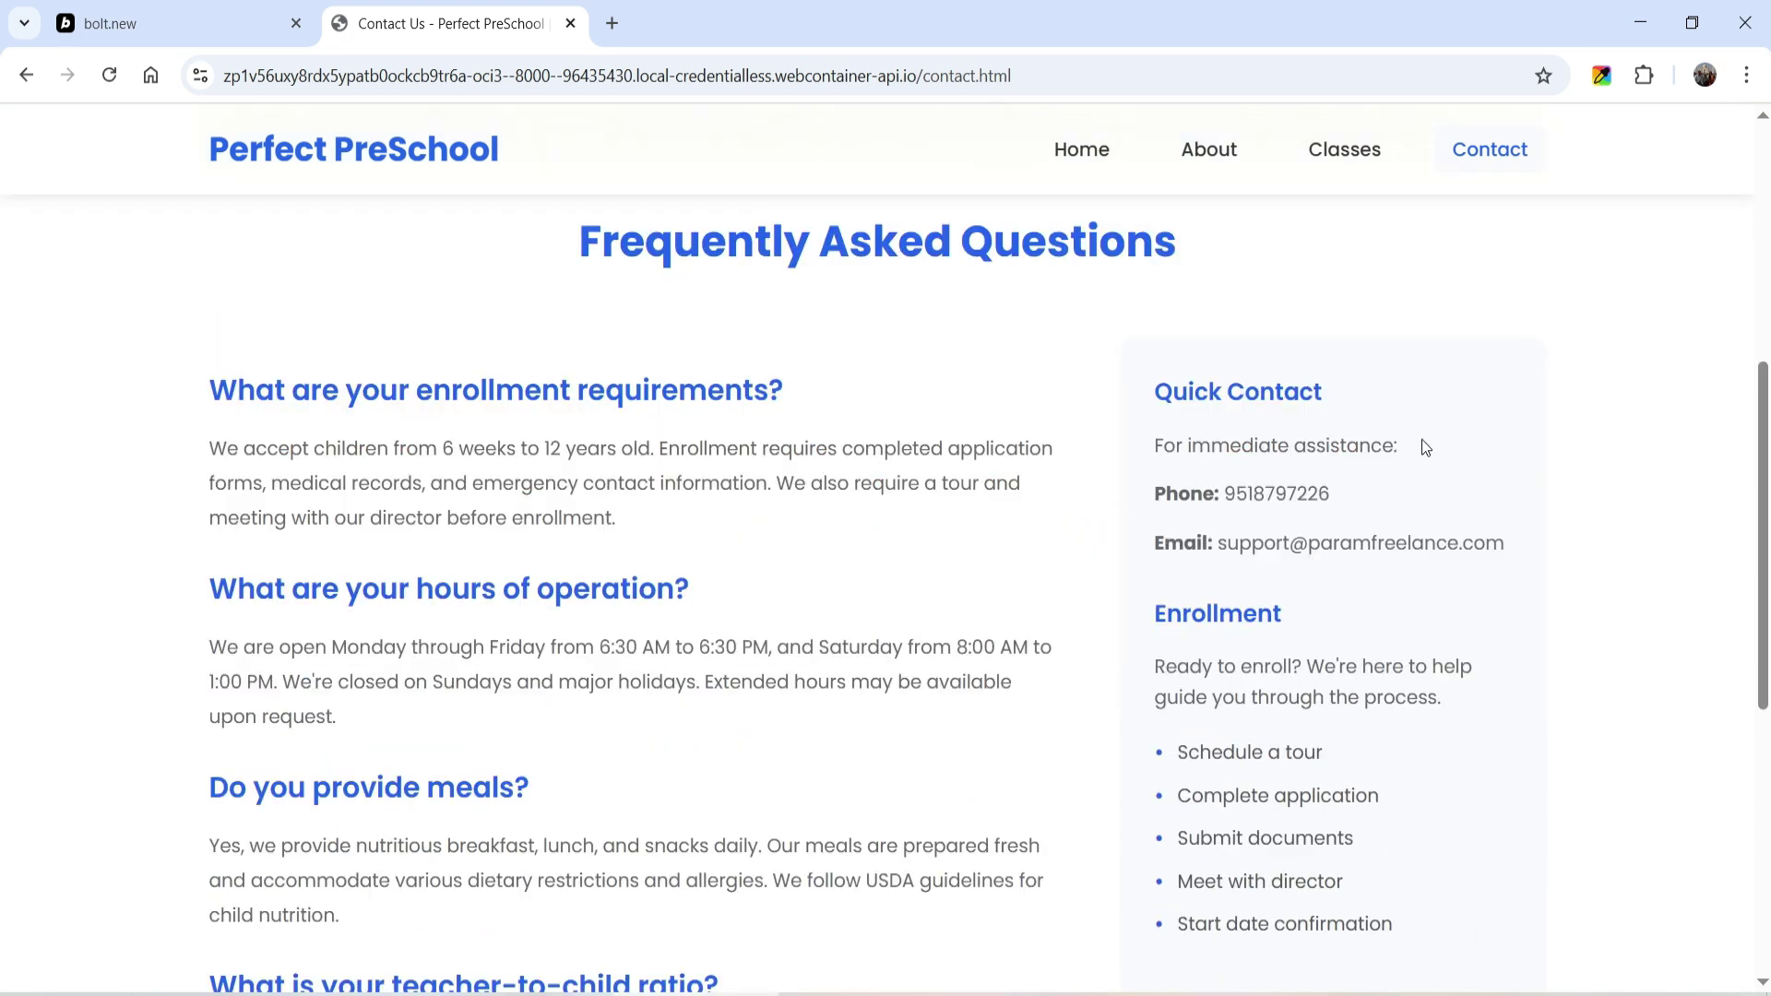
scroll(1419, 627, down, 4)
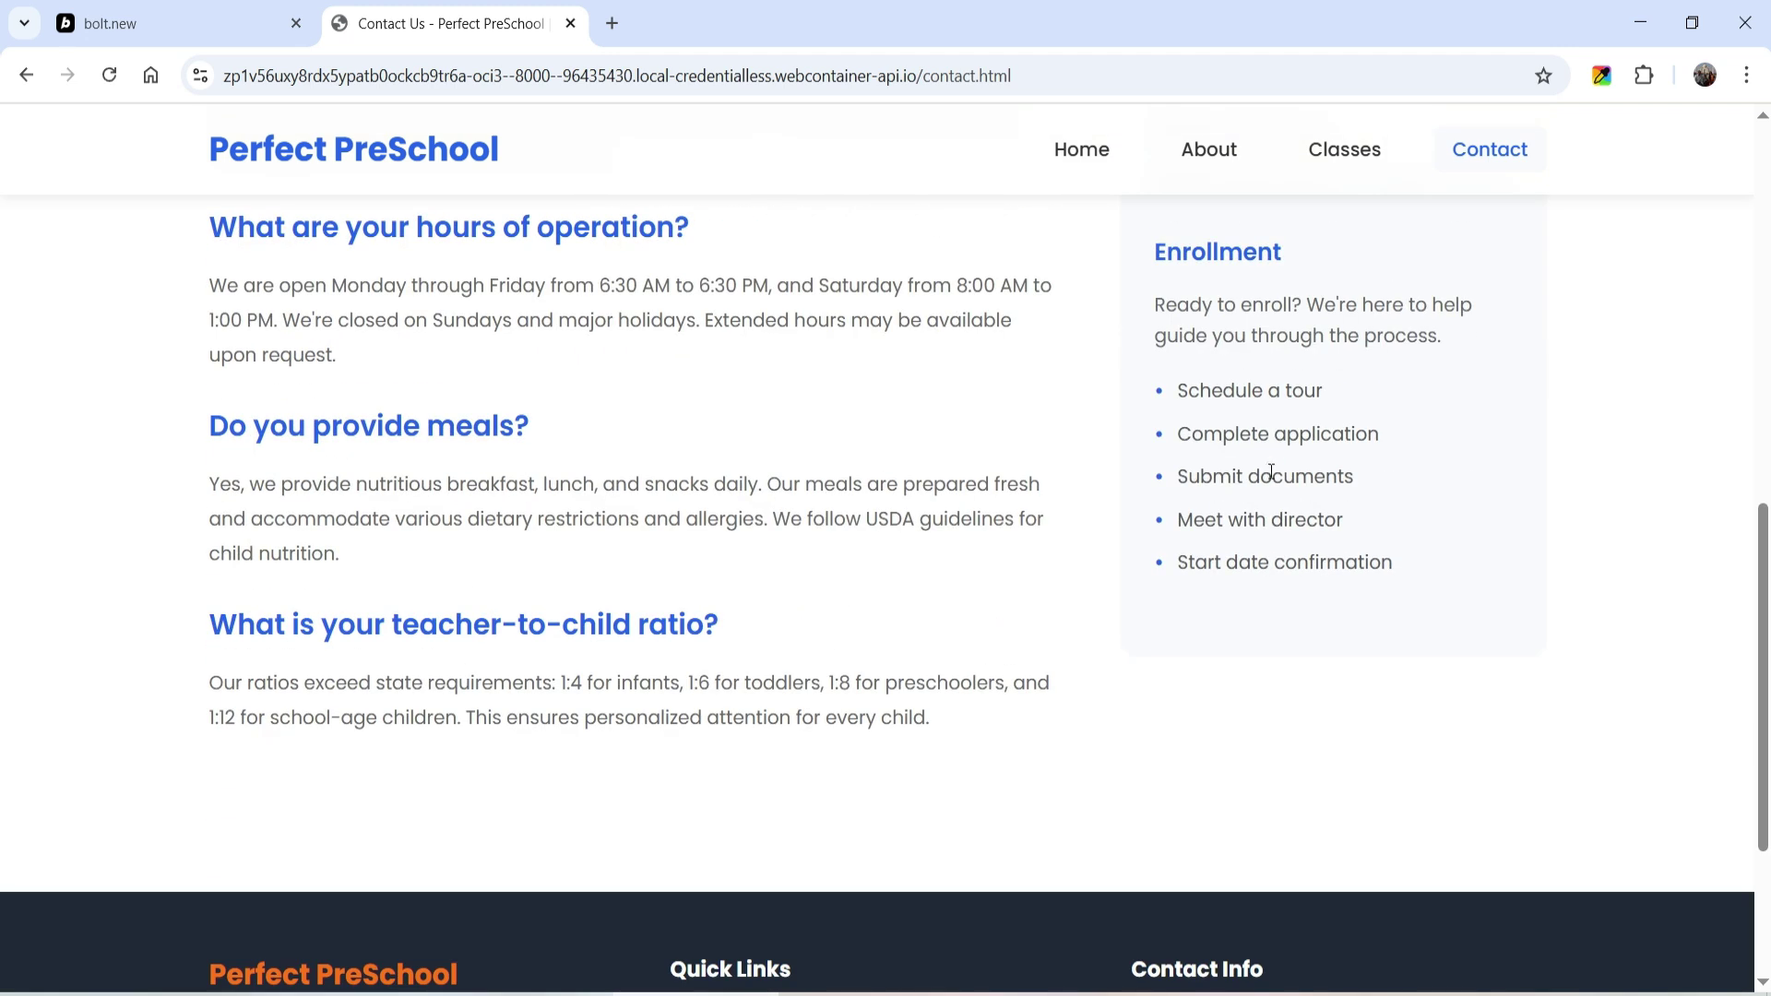
scroll(1198, 360, down, 3)
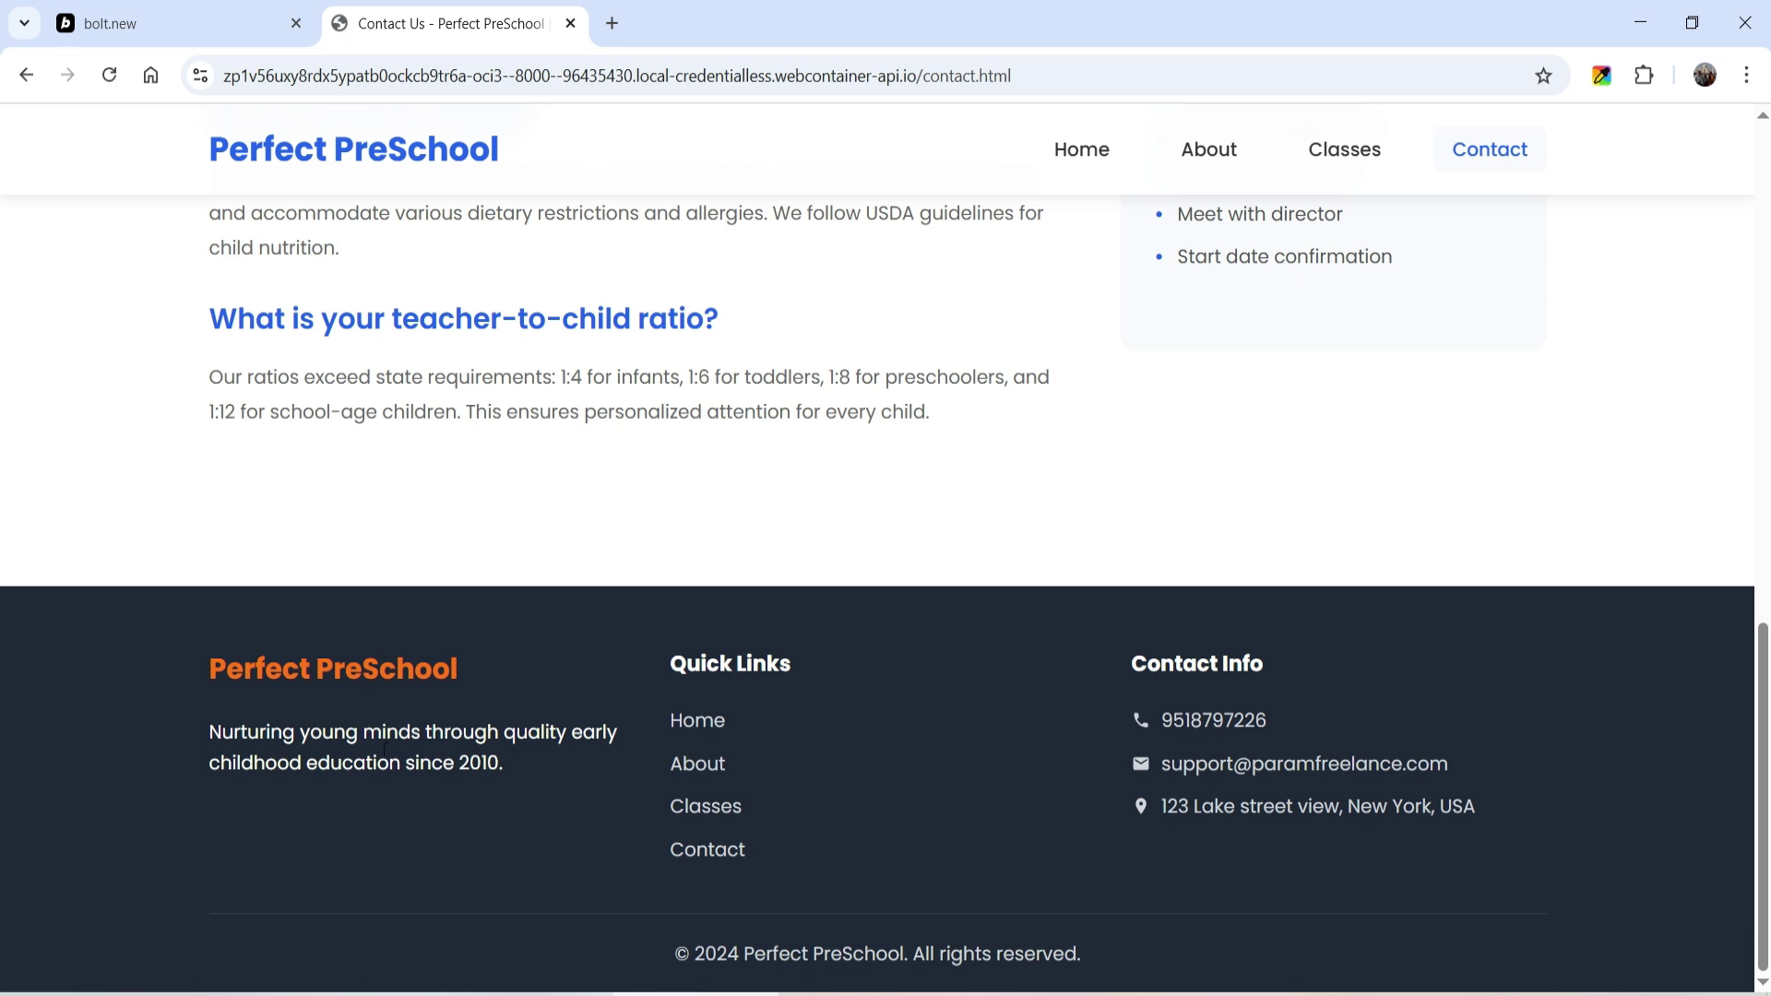
scroll(1097, 517, up, 15)
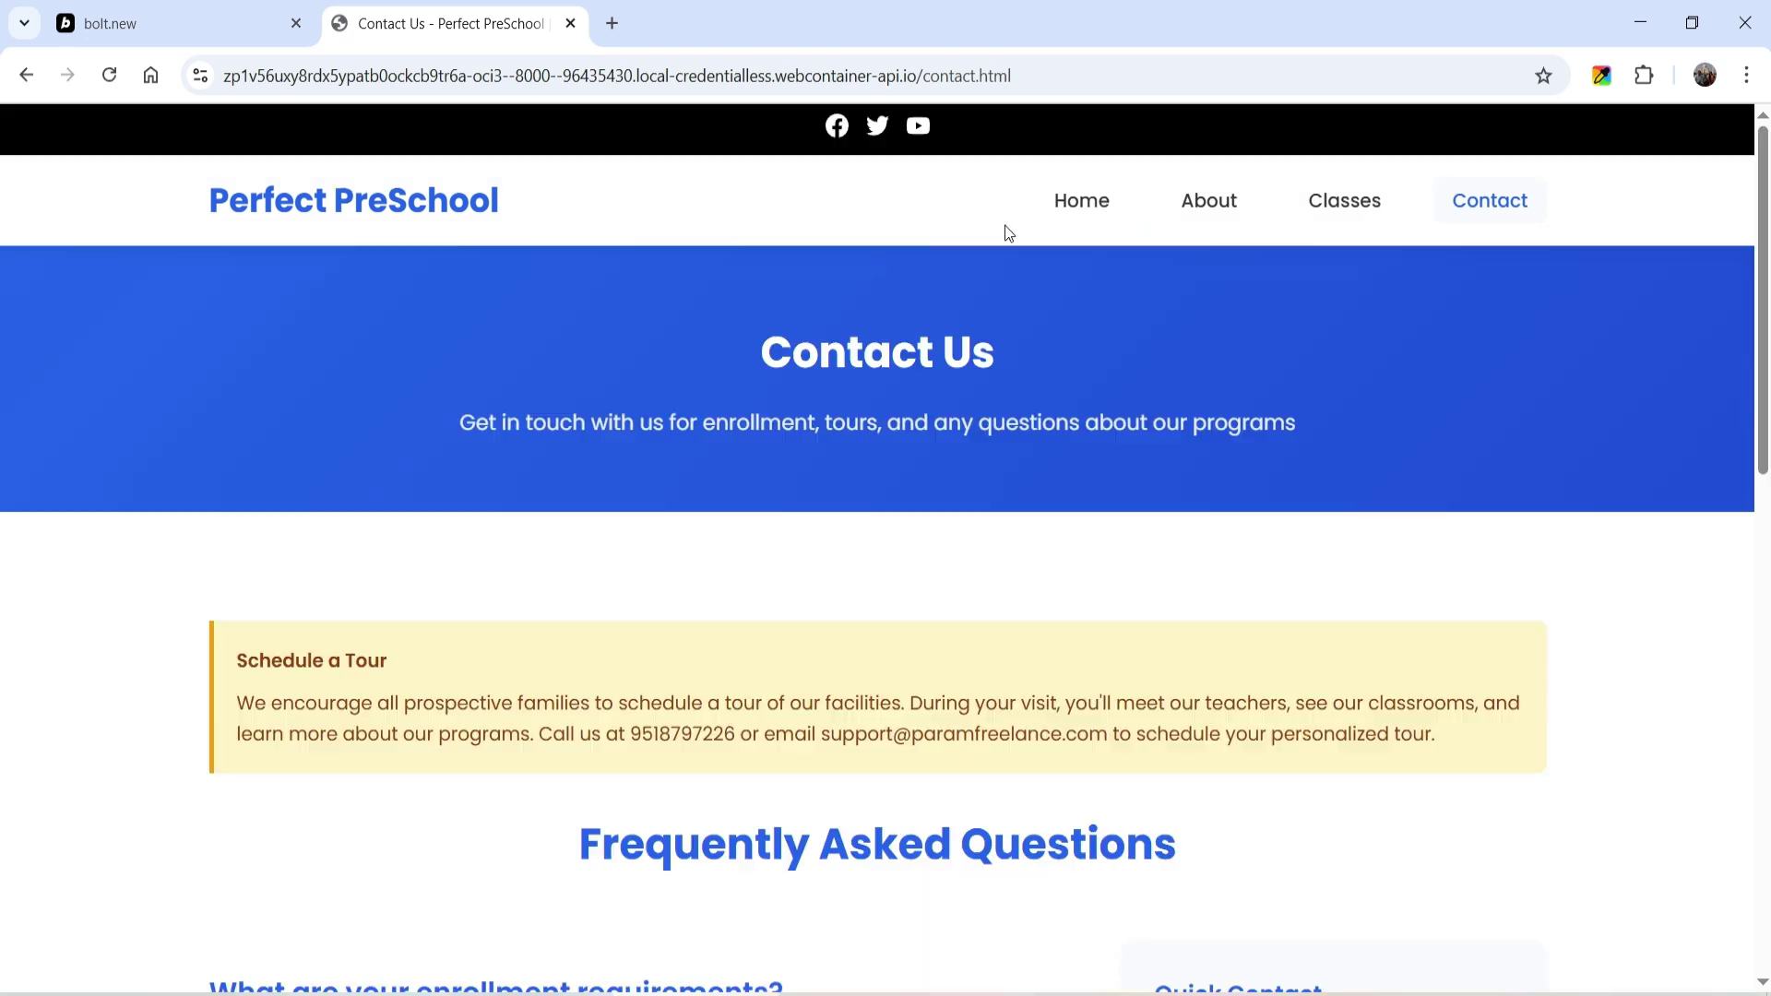
Open the Home page from the site navigation and check its hero section and the content below.
click(1081, 193)
scroll(680, 712, down, 5)
scroll(643, 561, up, 5)
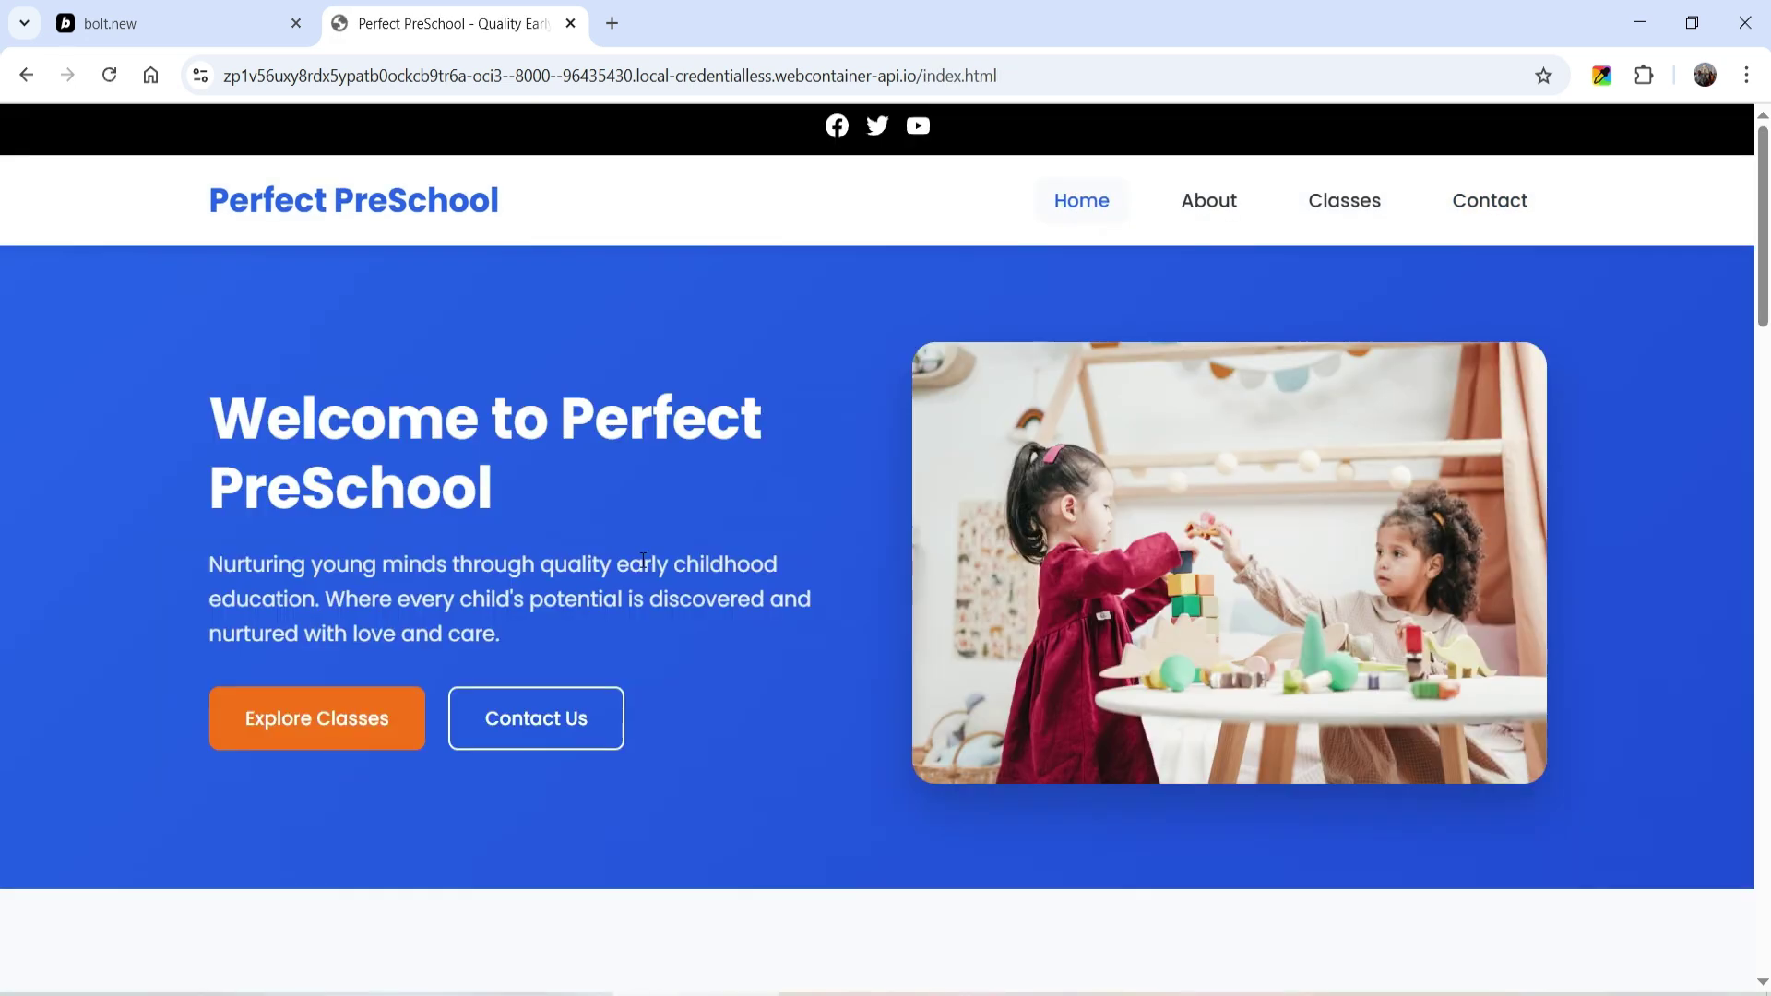
Return to the Bolt project, reload the Contact page in the embedded preview and show it as iPhone 16 at 90% zoom.
click(175, 13)
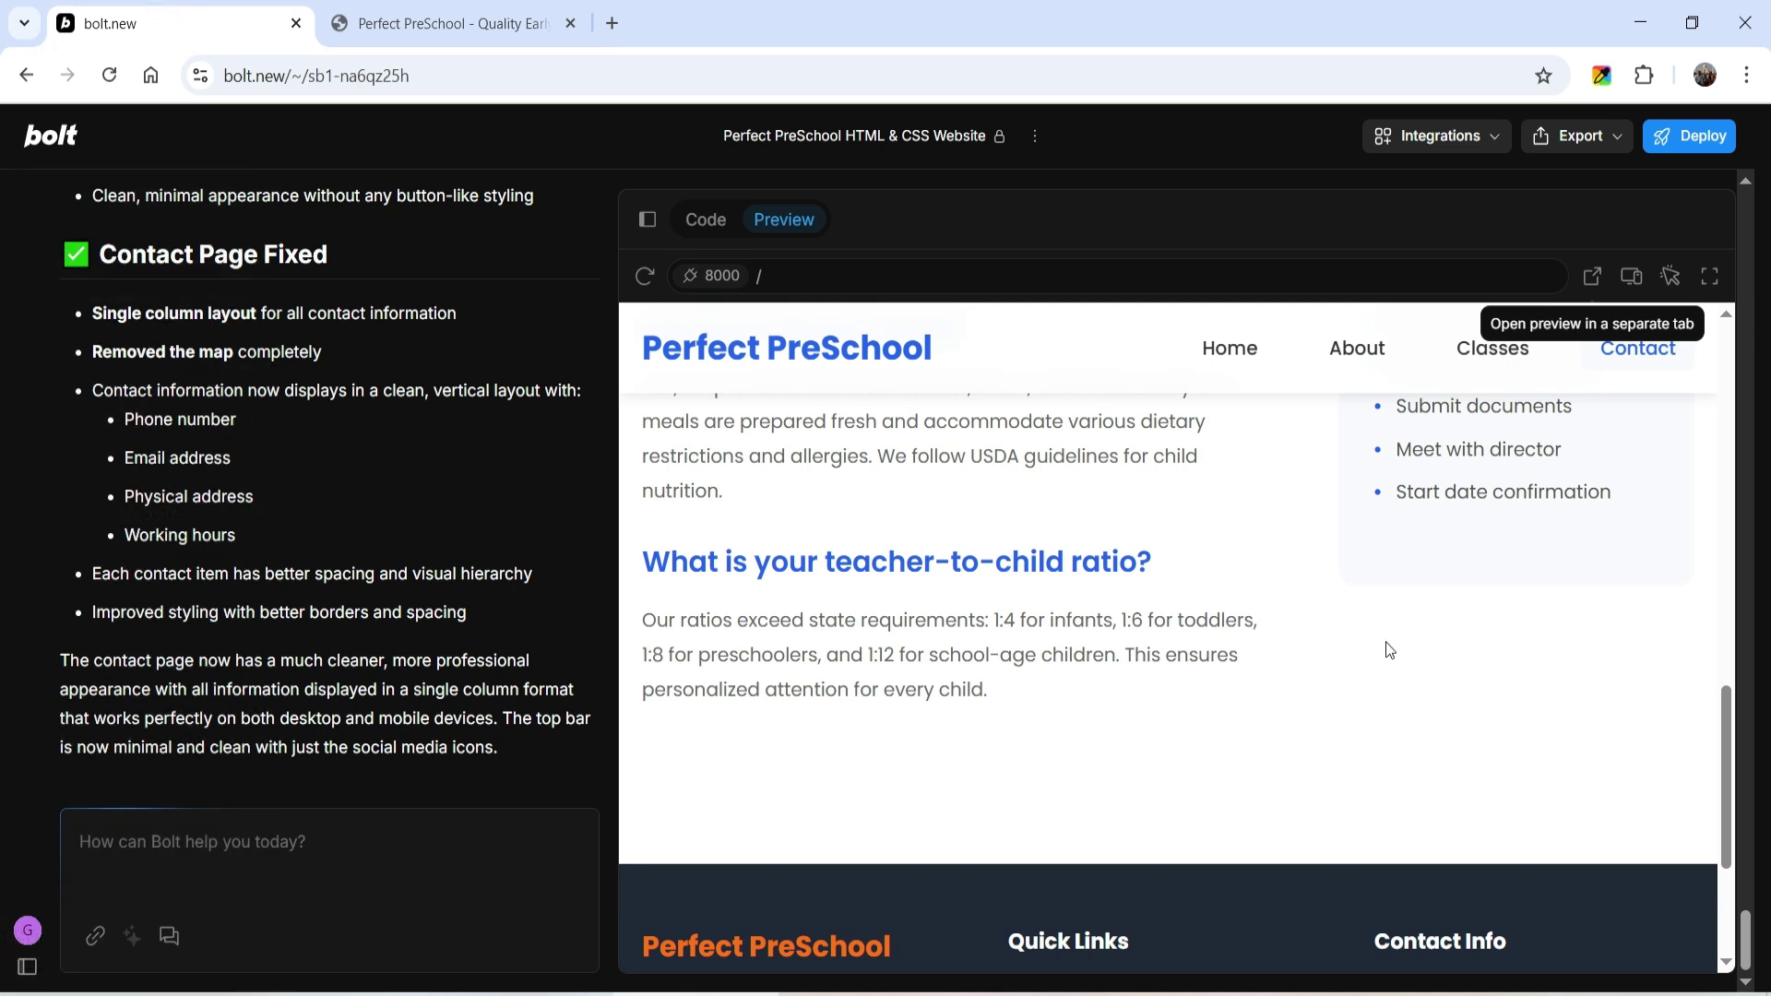
click(1629, 355)
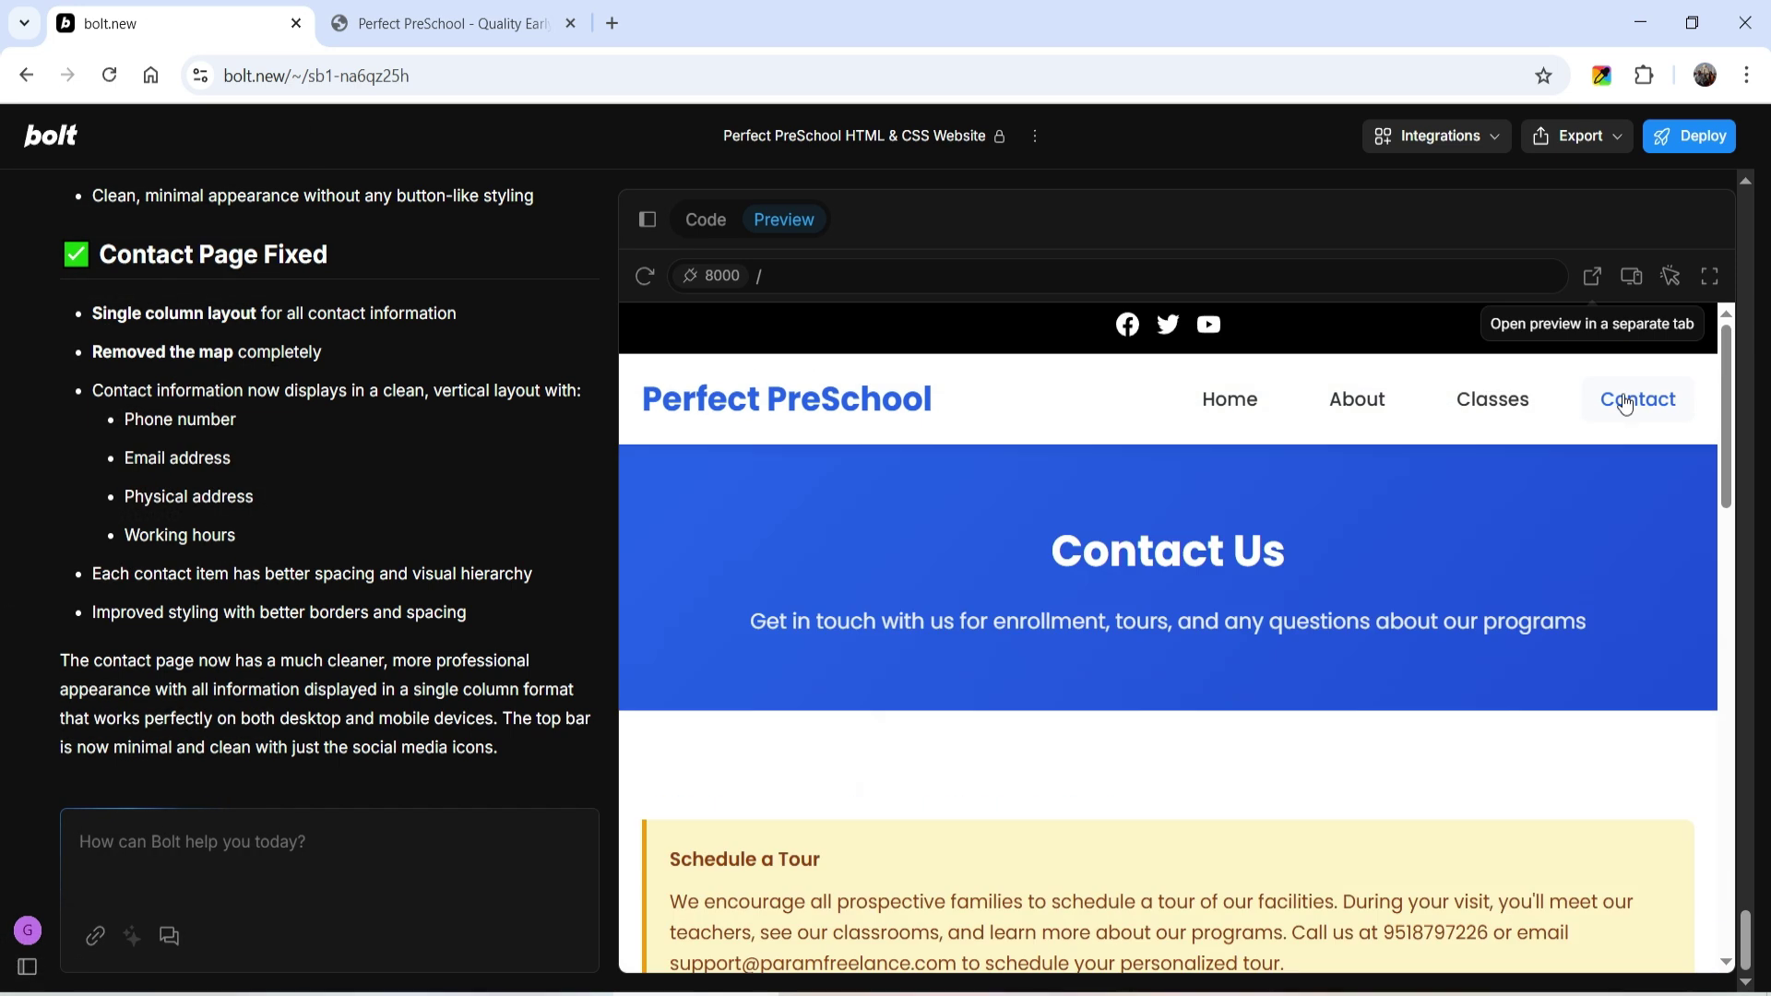
click(1632, 278)
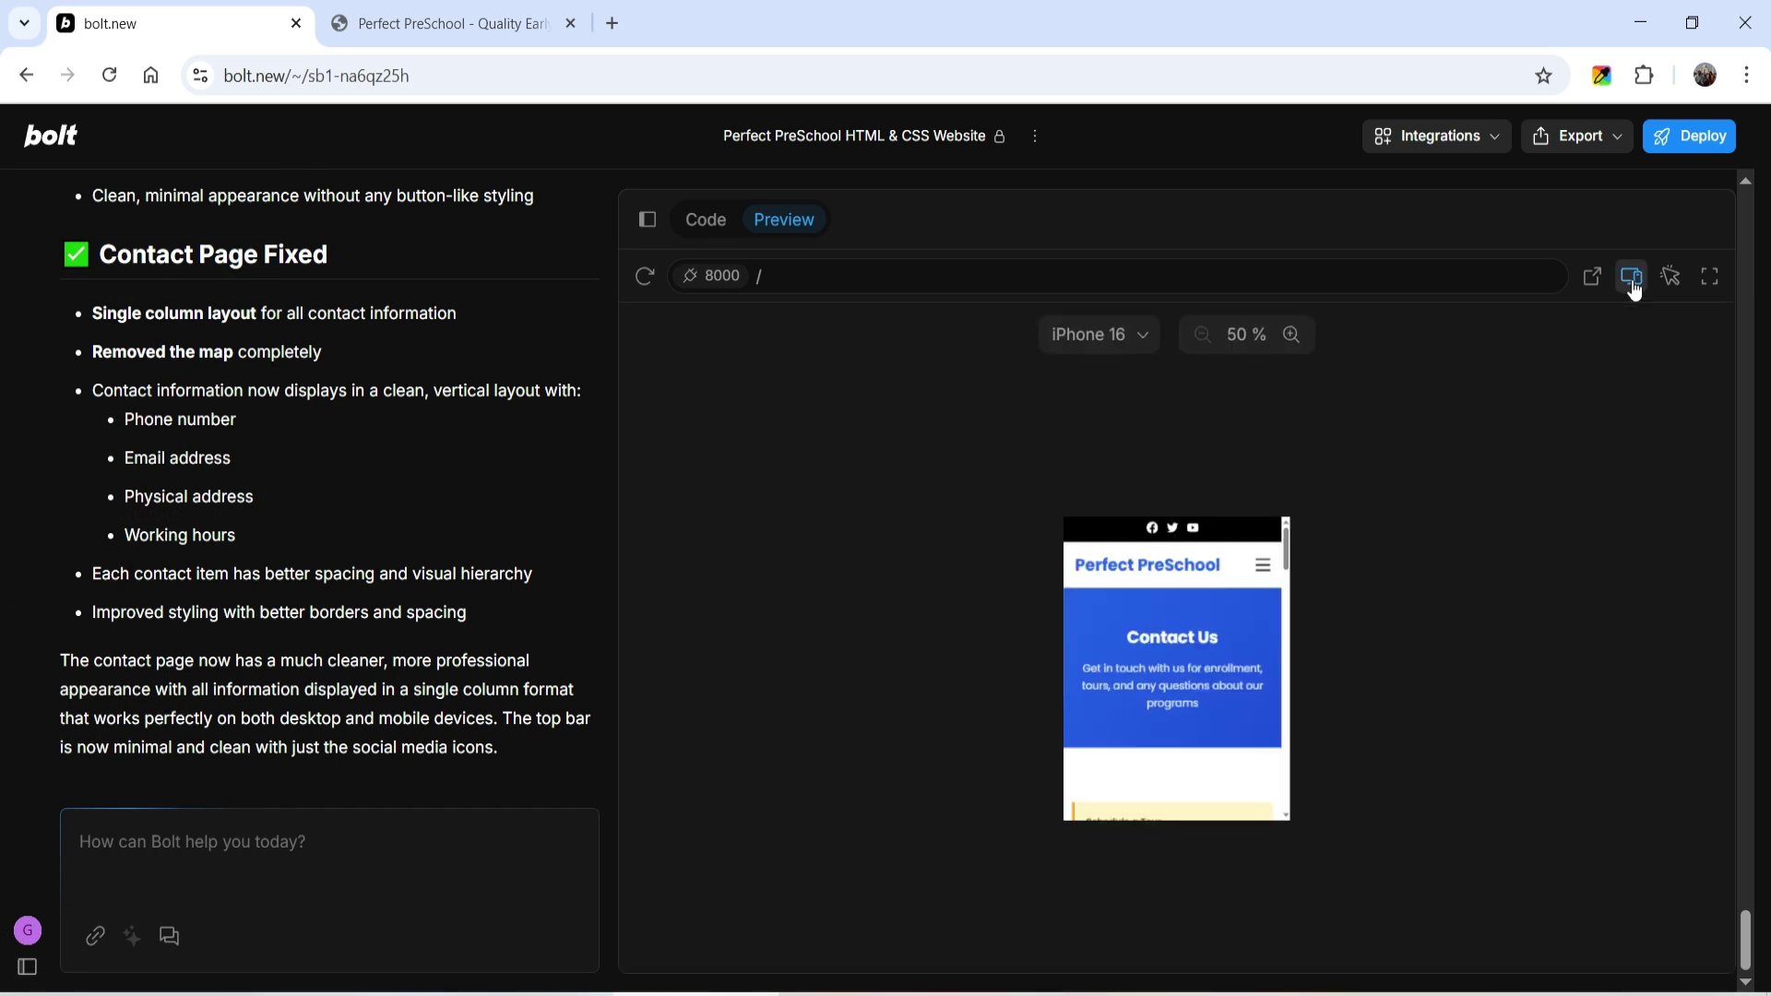
click(1291, 335)
click(1291, 335)
click(1292, 335)
click(1292, 334)
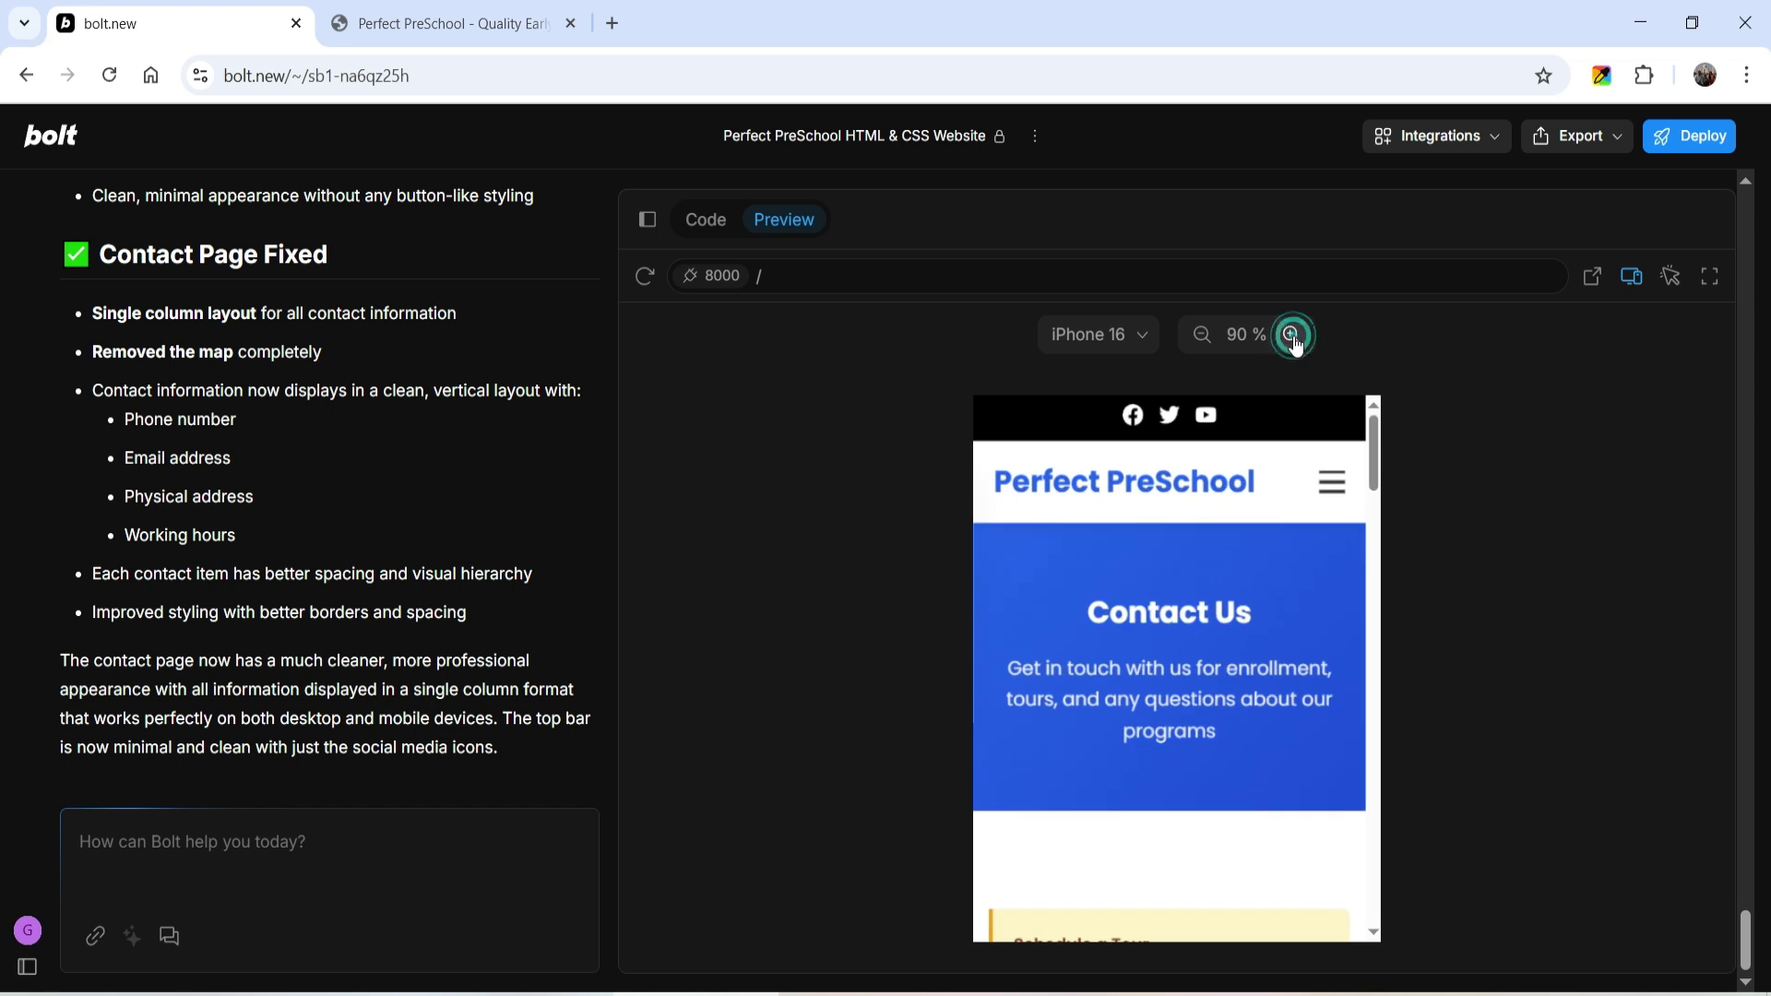
Test the mobile menu by opening Home and Classes, and review the class cards in the phone layout.
click(1332, 475)
click(1167, 510)
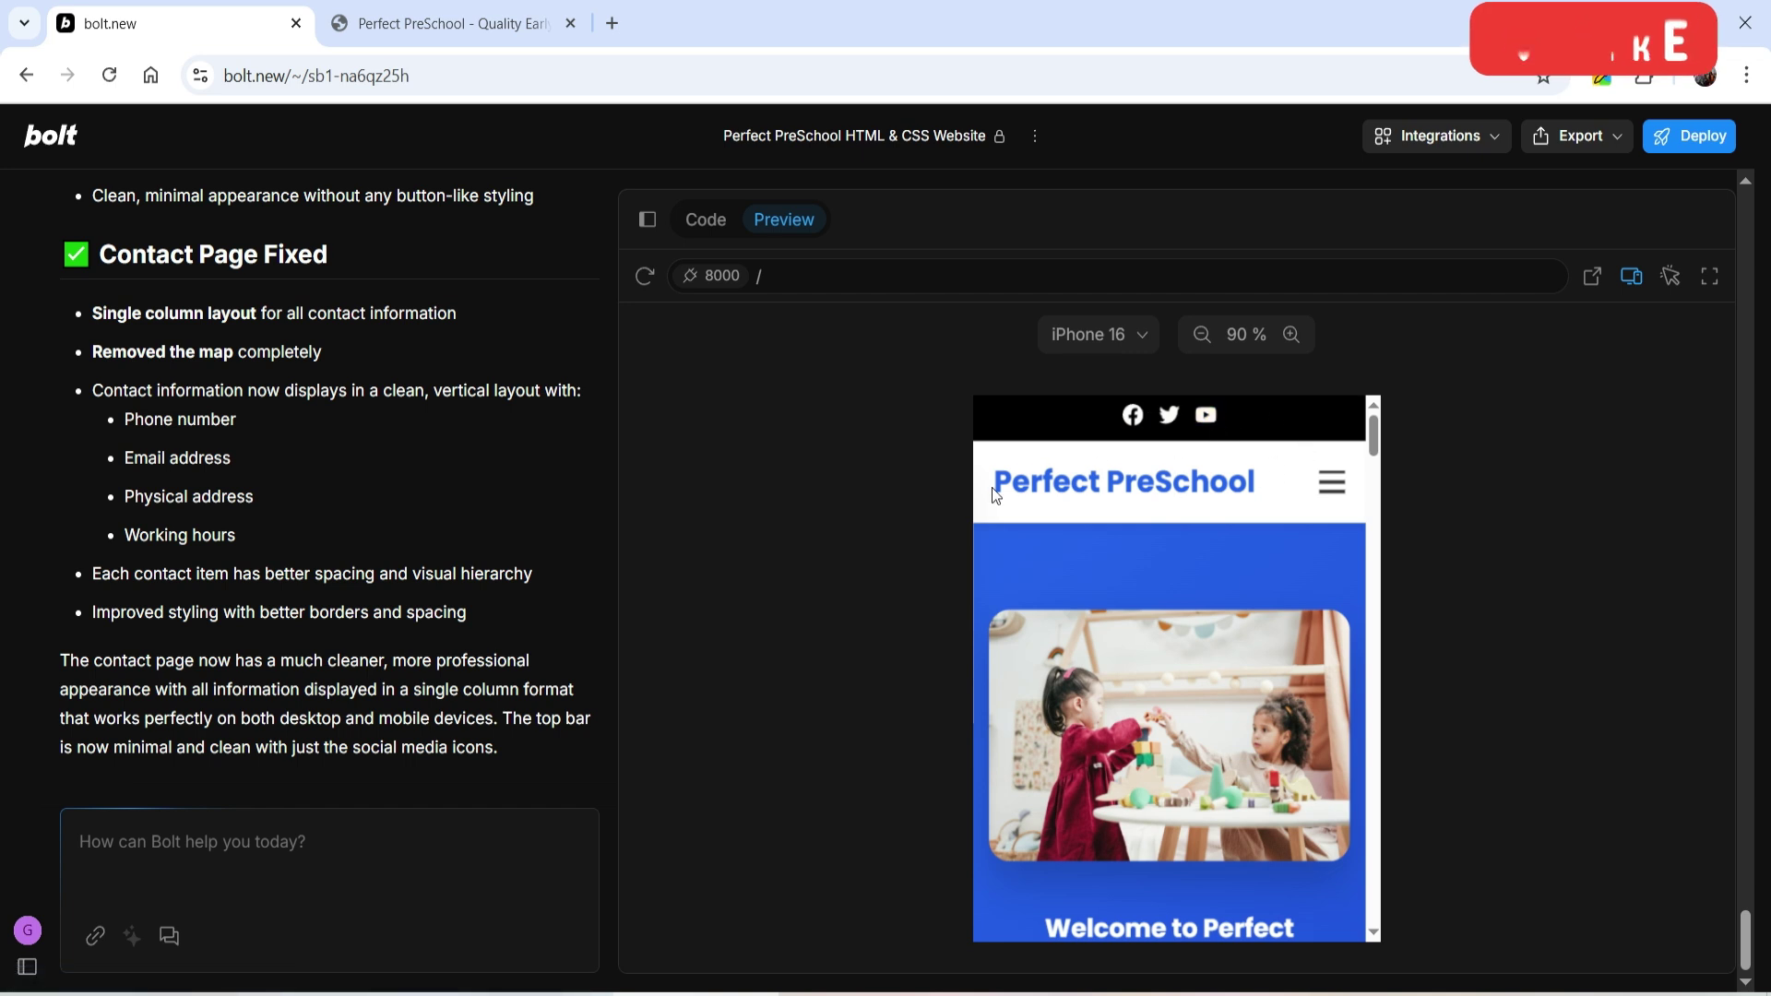
click(1333, 485)
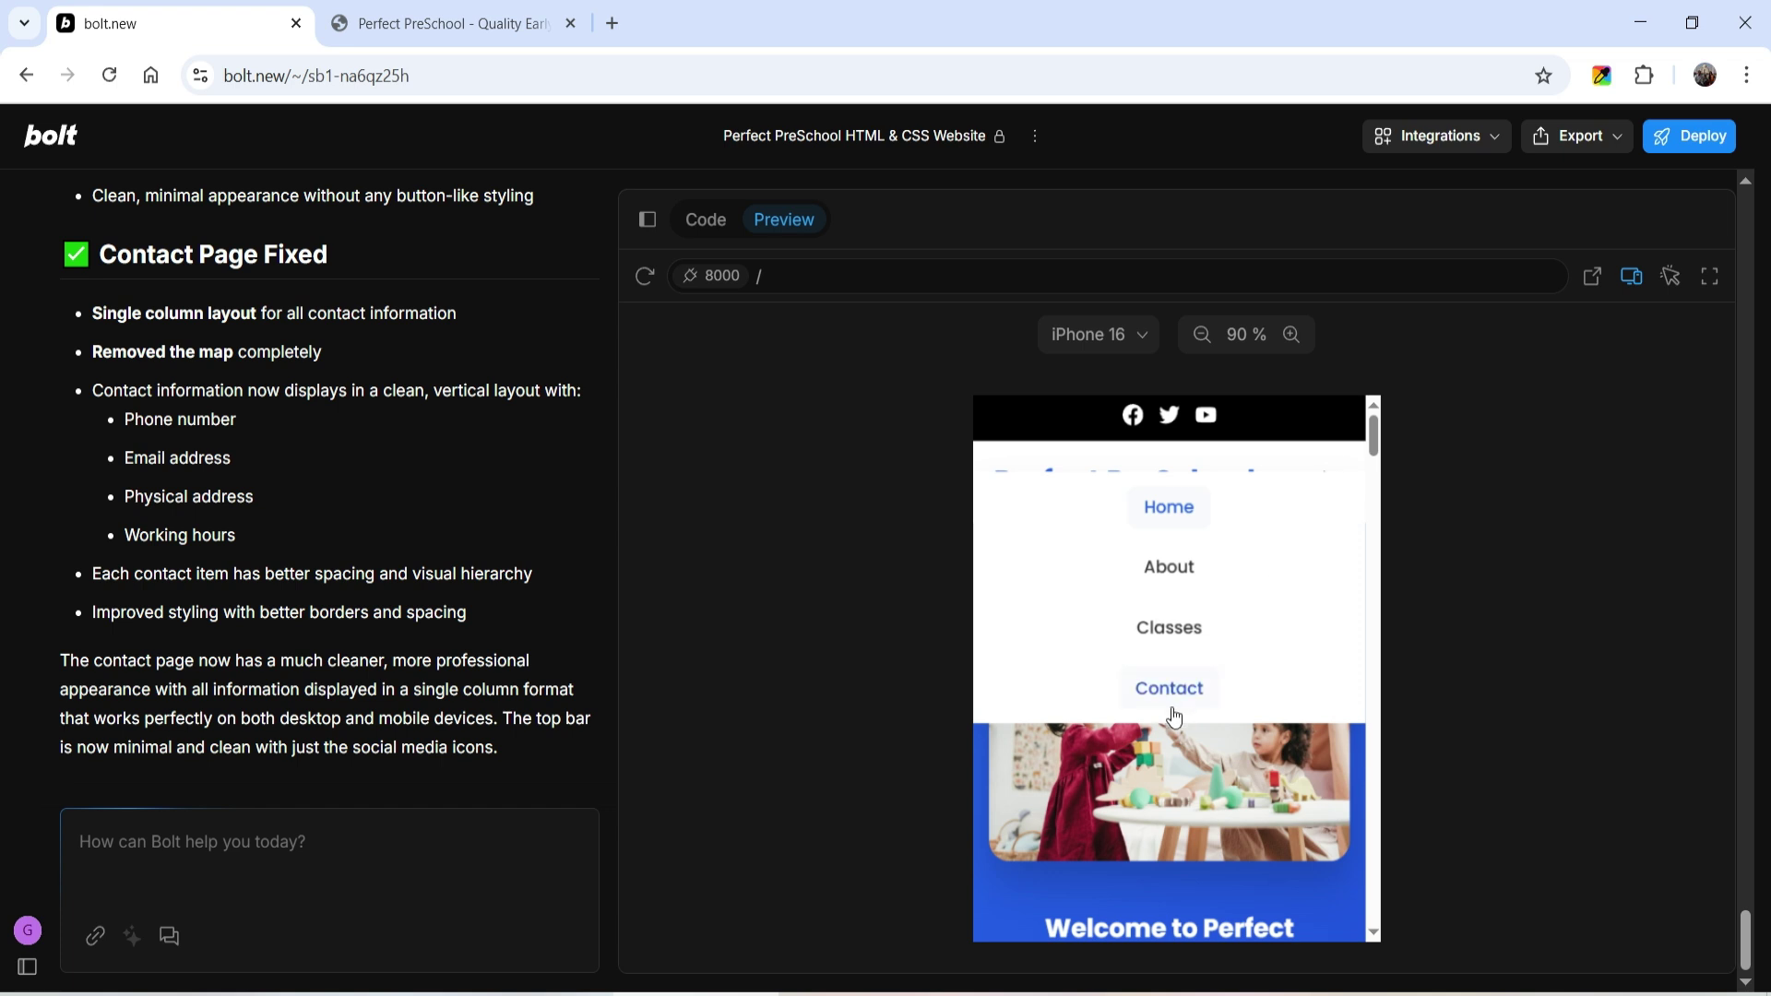
click(1170, 625)
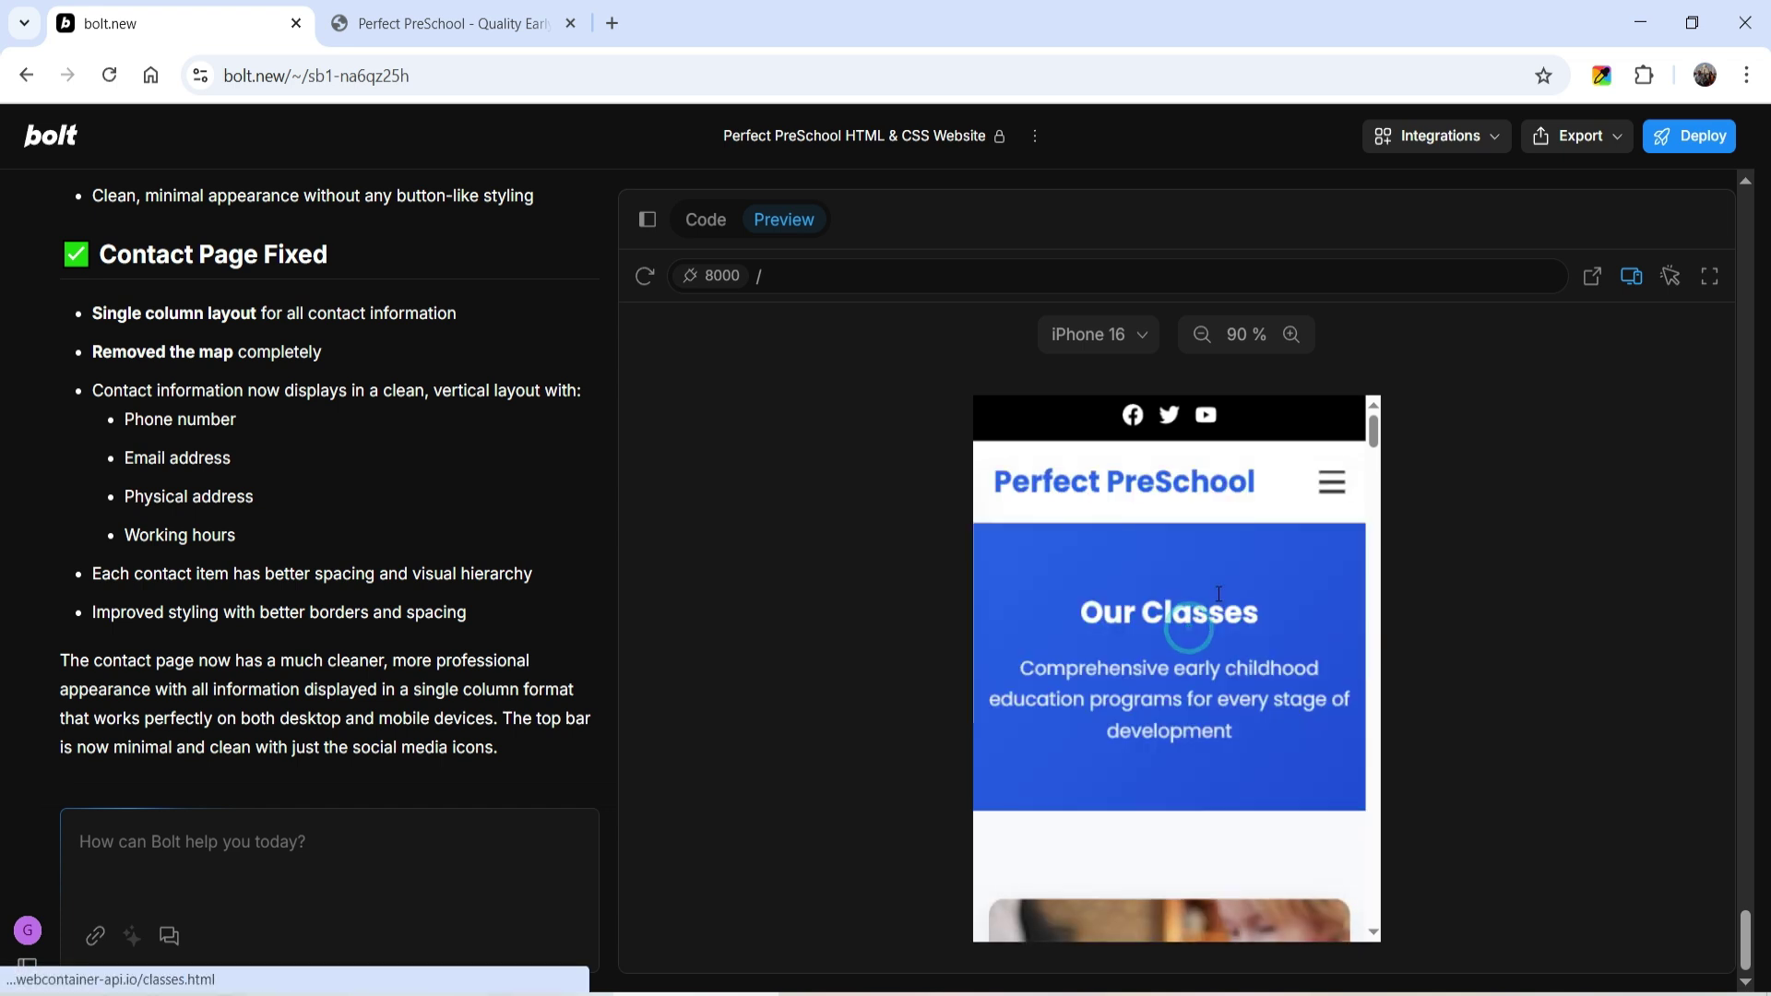
scroll(1183, 676, down, 5)
scroll(1183, 676, down, 15)
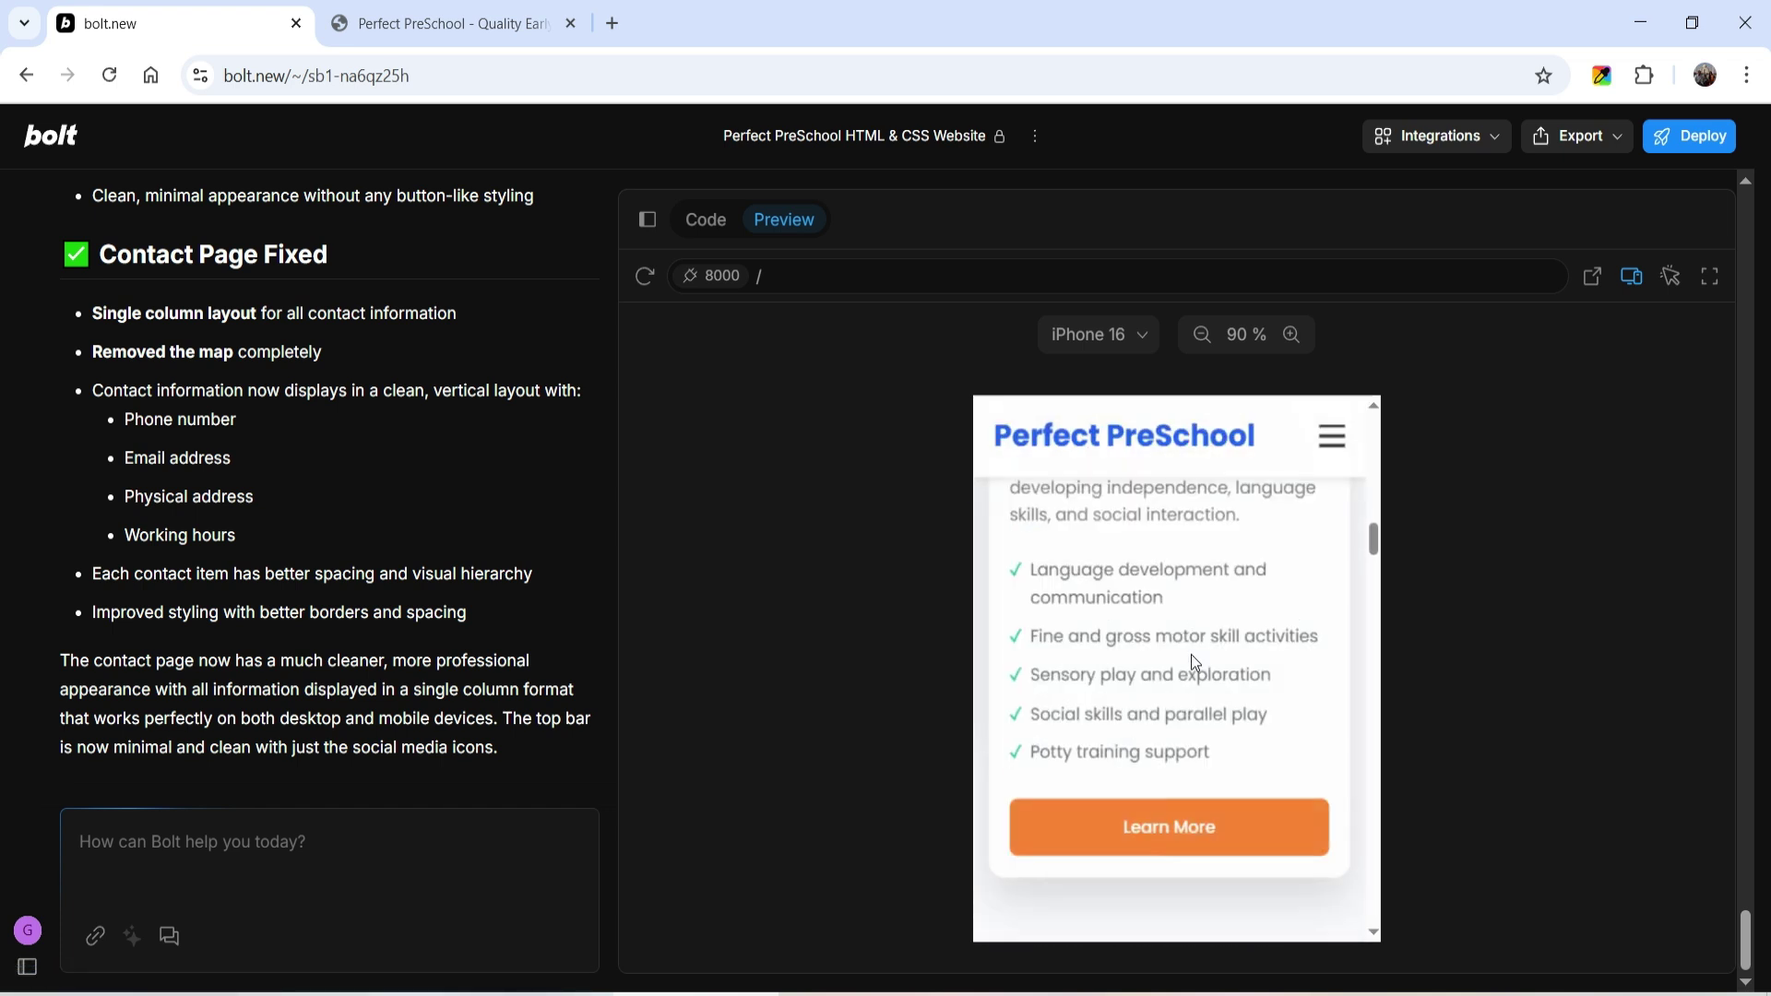
scroll(1194, 678, down, 5)
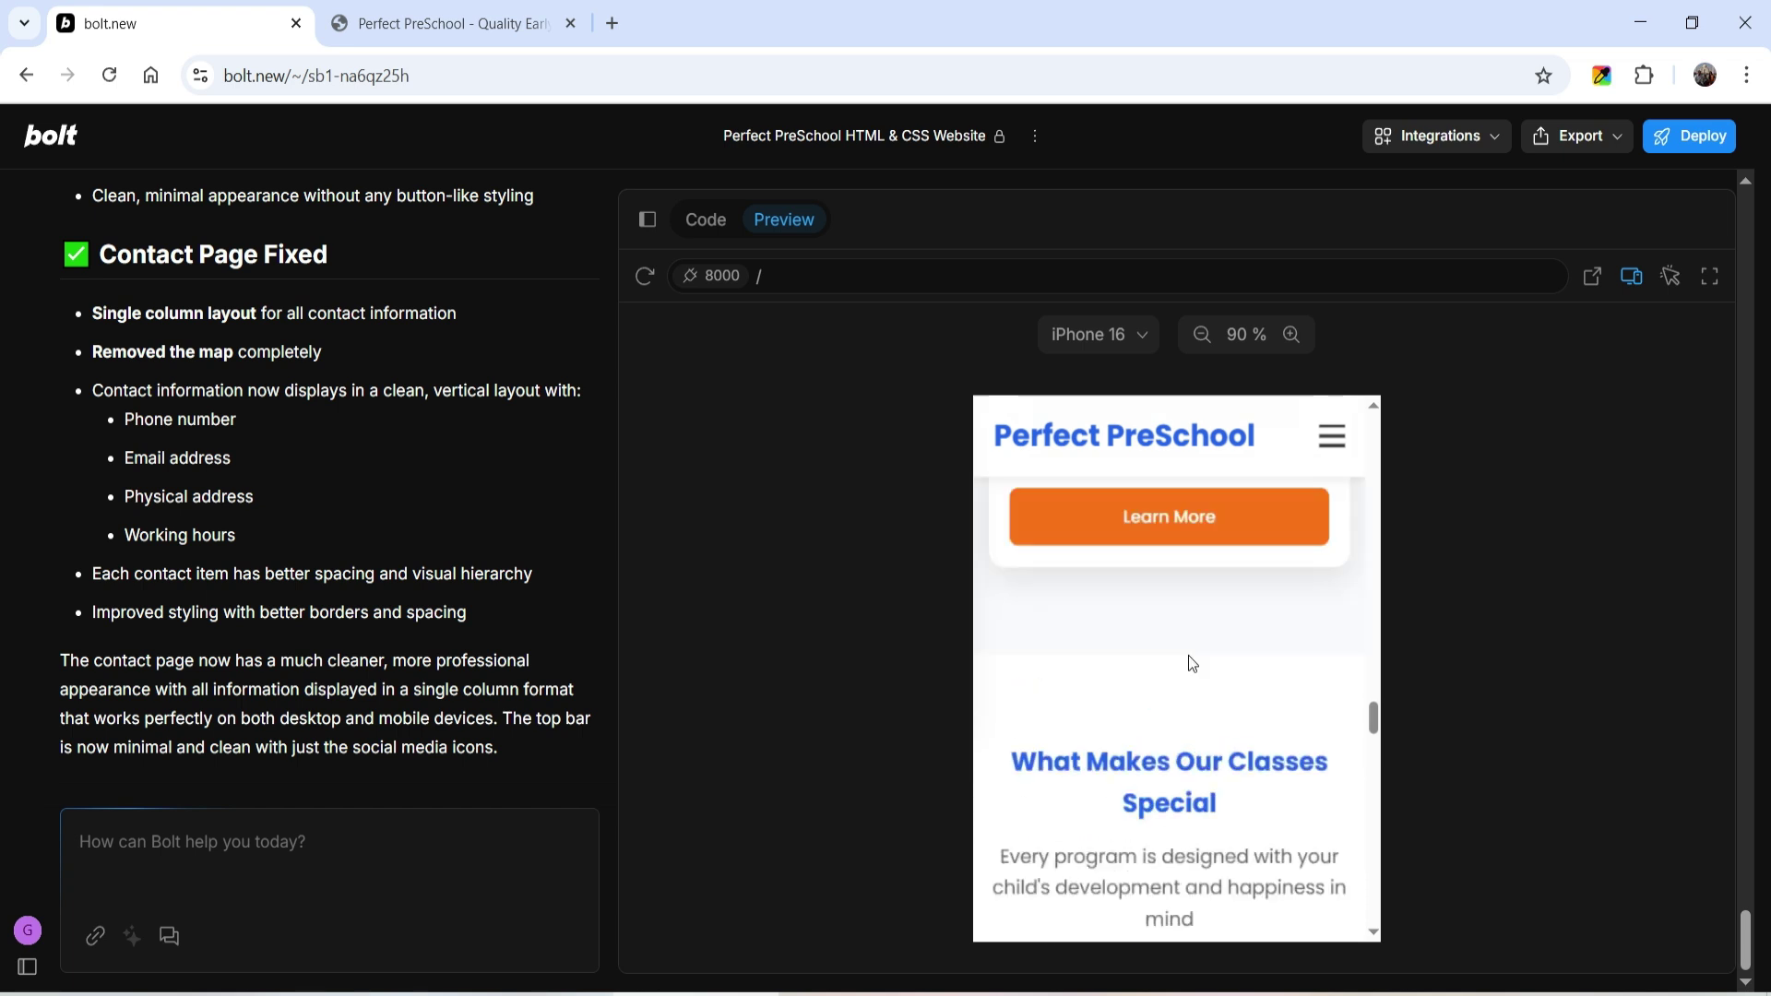
scroll(1182, 658, up, 10)
scroll(1182, 659, up, 6)
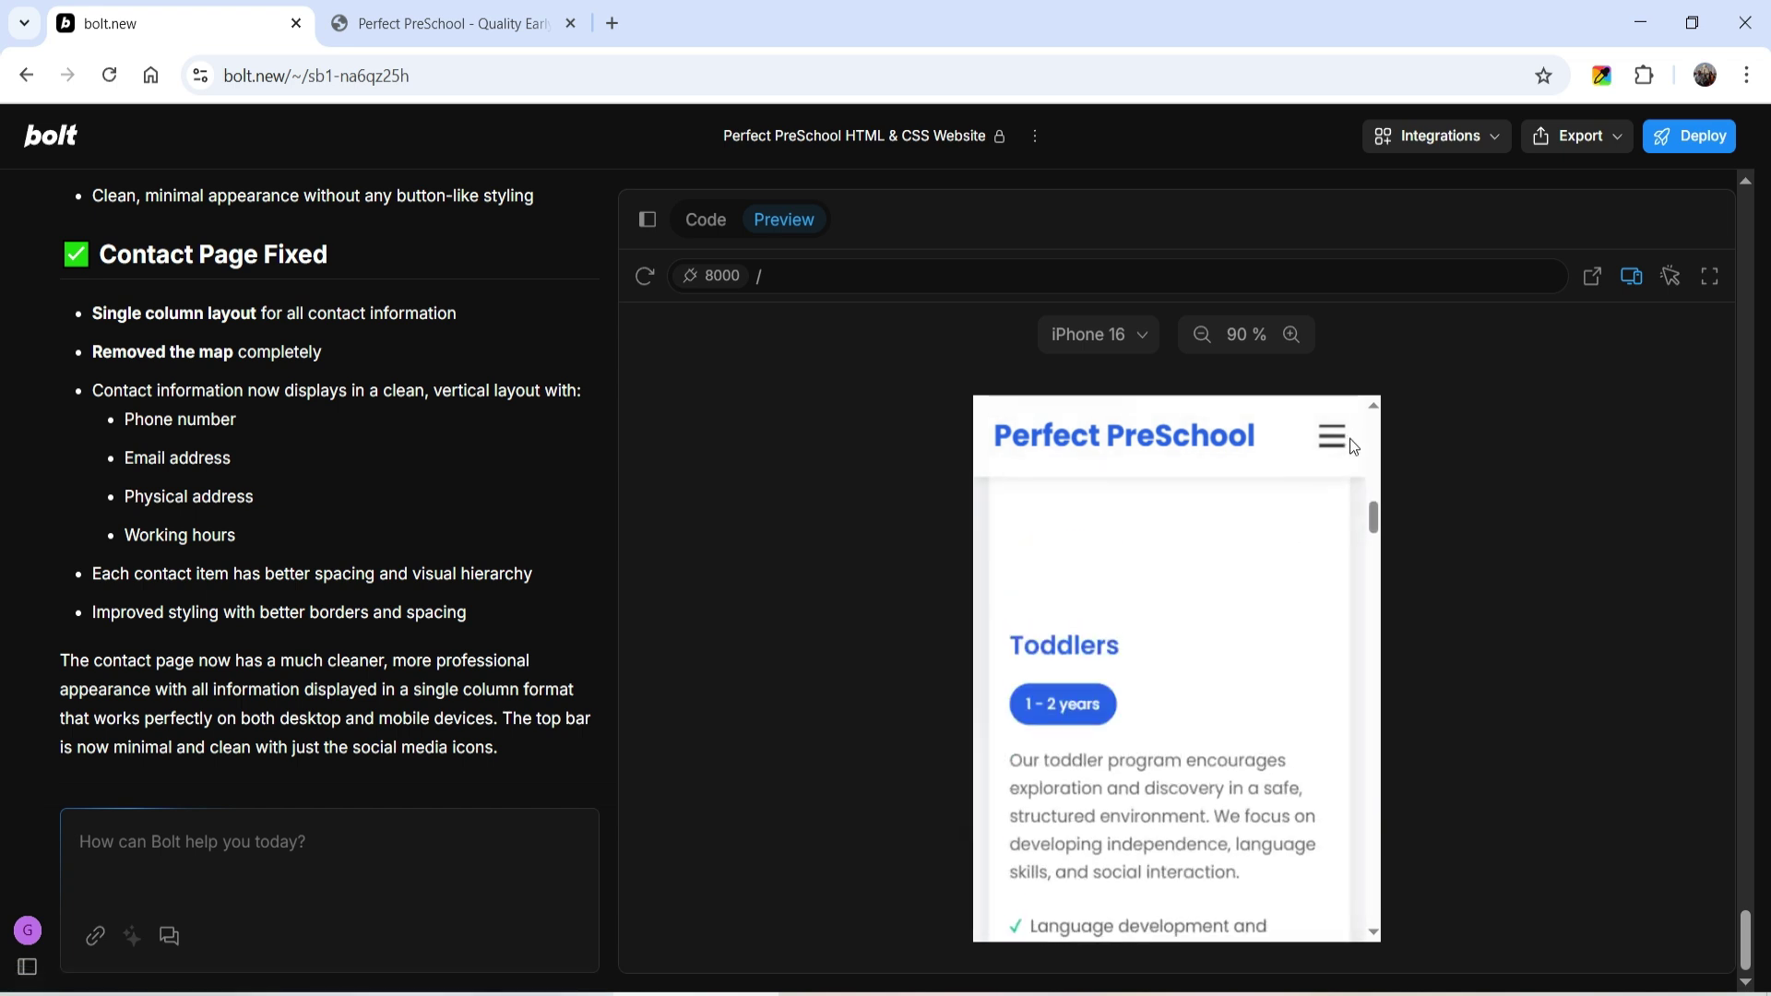
Open Home from the mobile menu, review the whole page in the phone layout, and switch the preview back to desktop size.
click(1332, 436)
click(1162, 508)
scroll(1236, 644, down, 8)
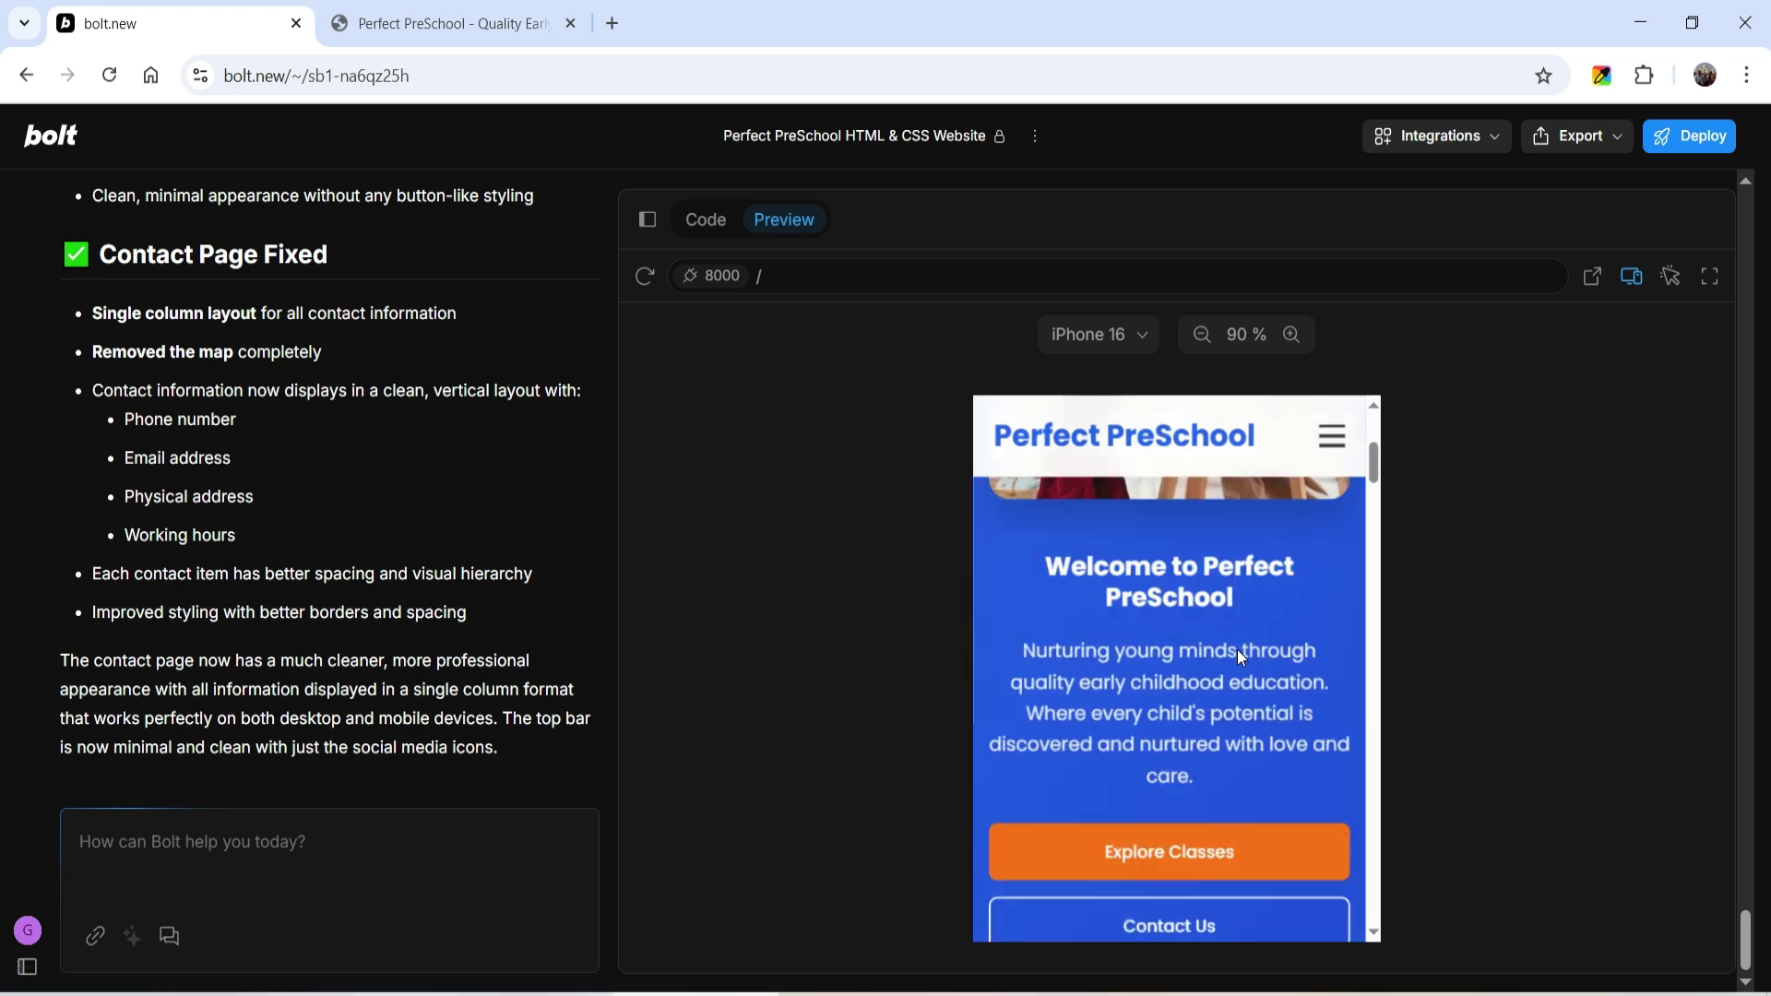
scroll(1239, 672, down, 10)
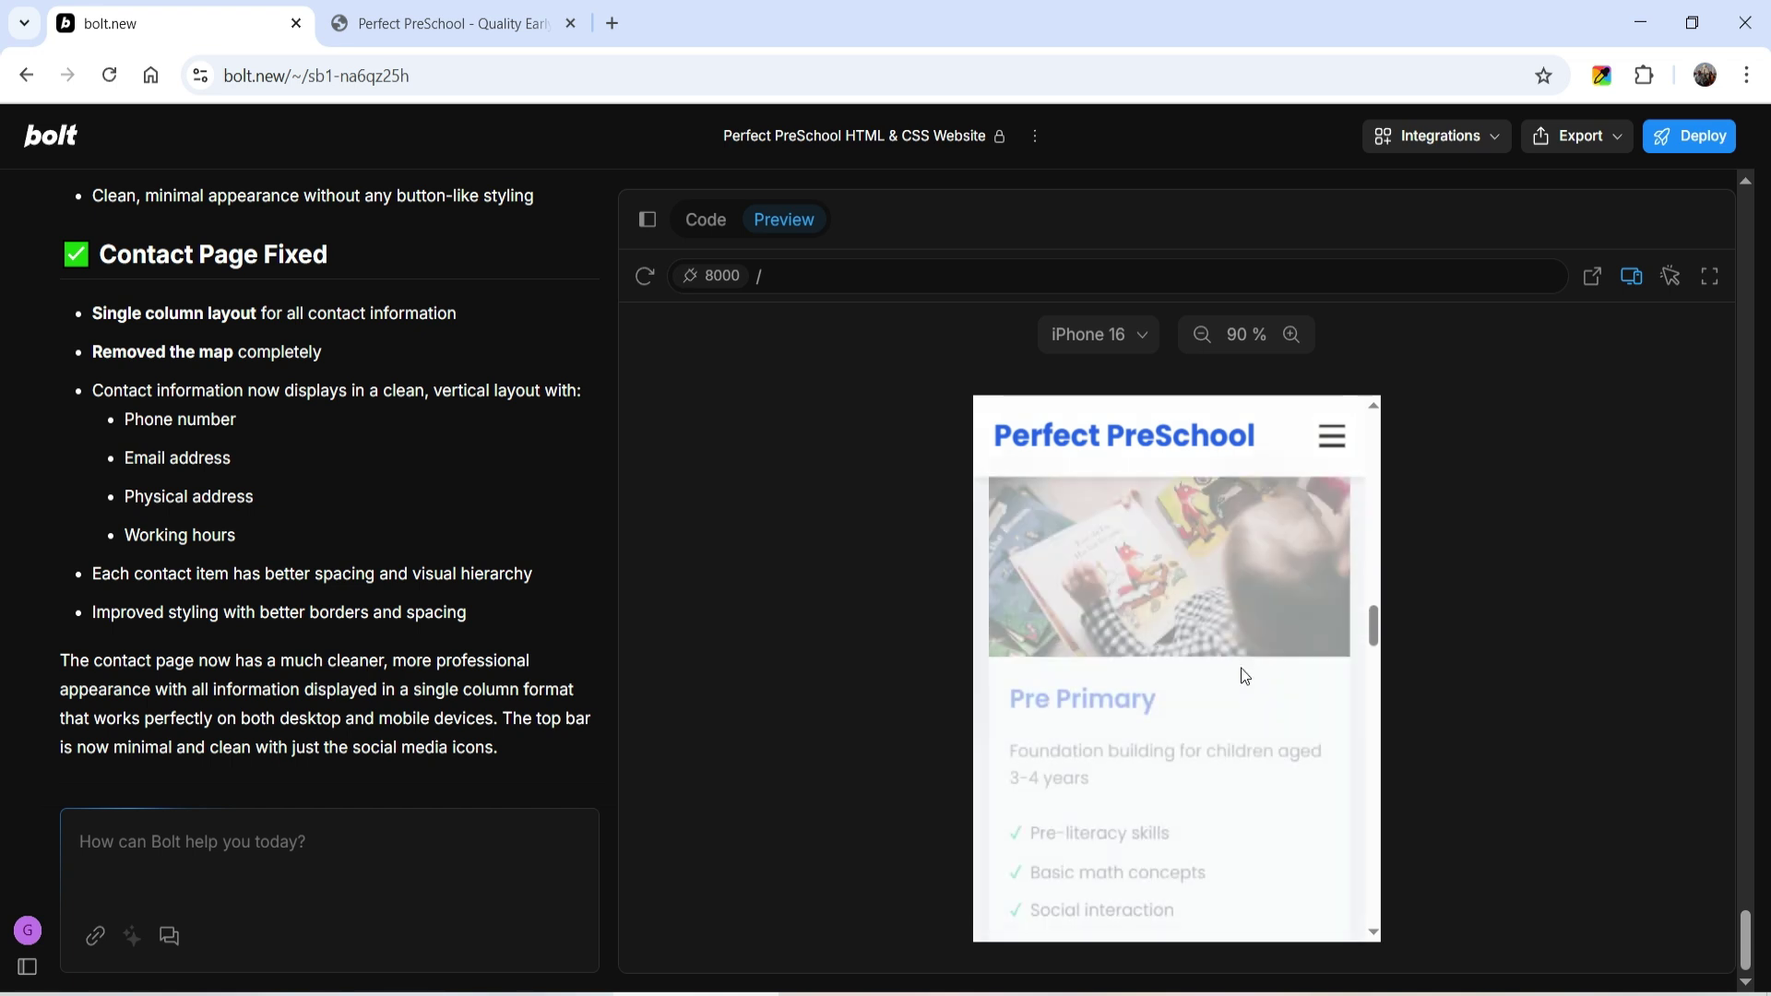
scroll(1240, 683, down, 10)
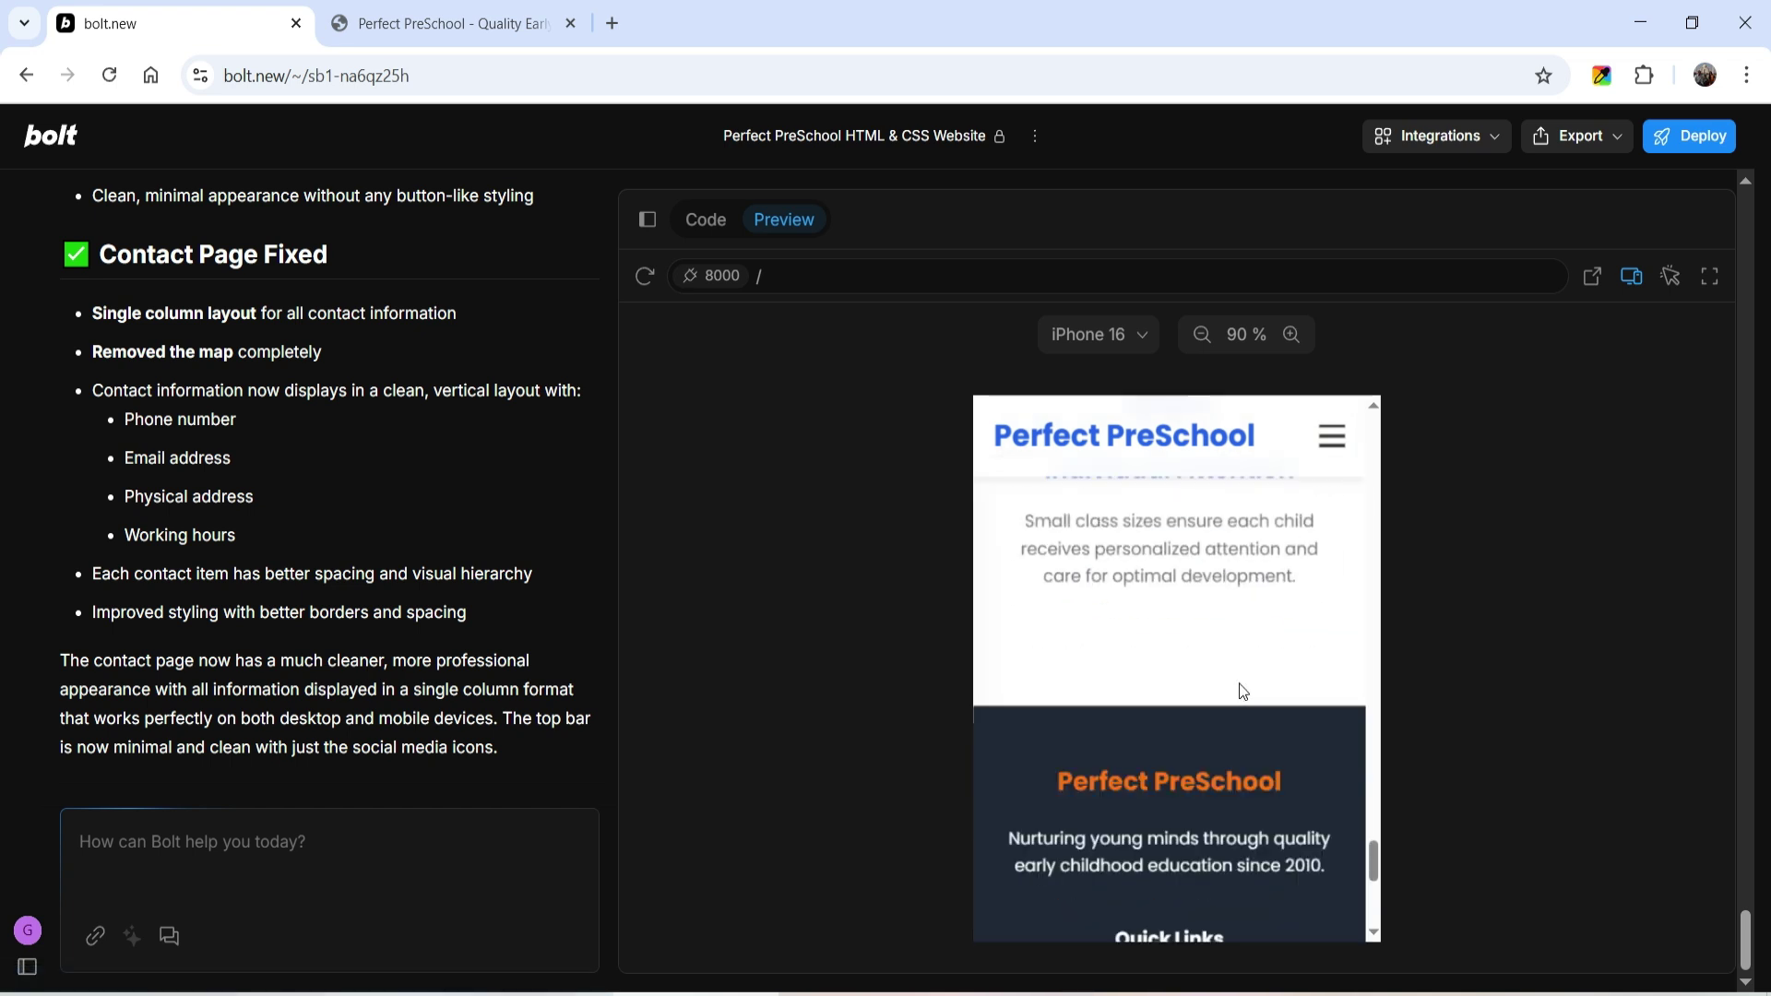
scroll(1238, 695, up, 20)
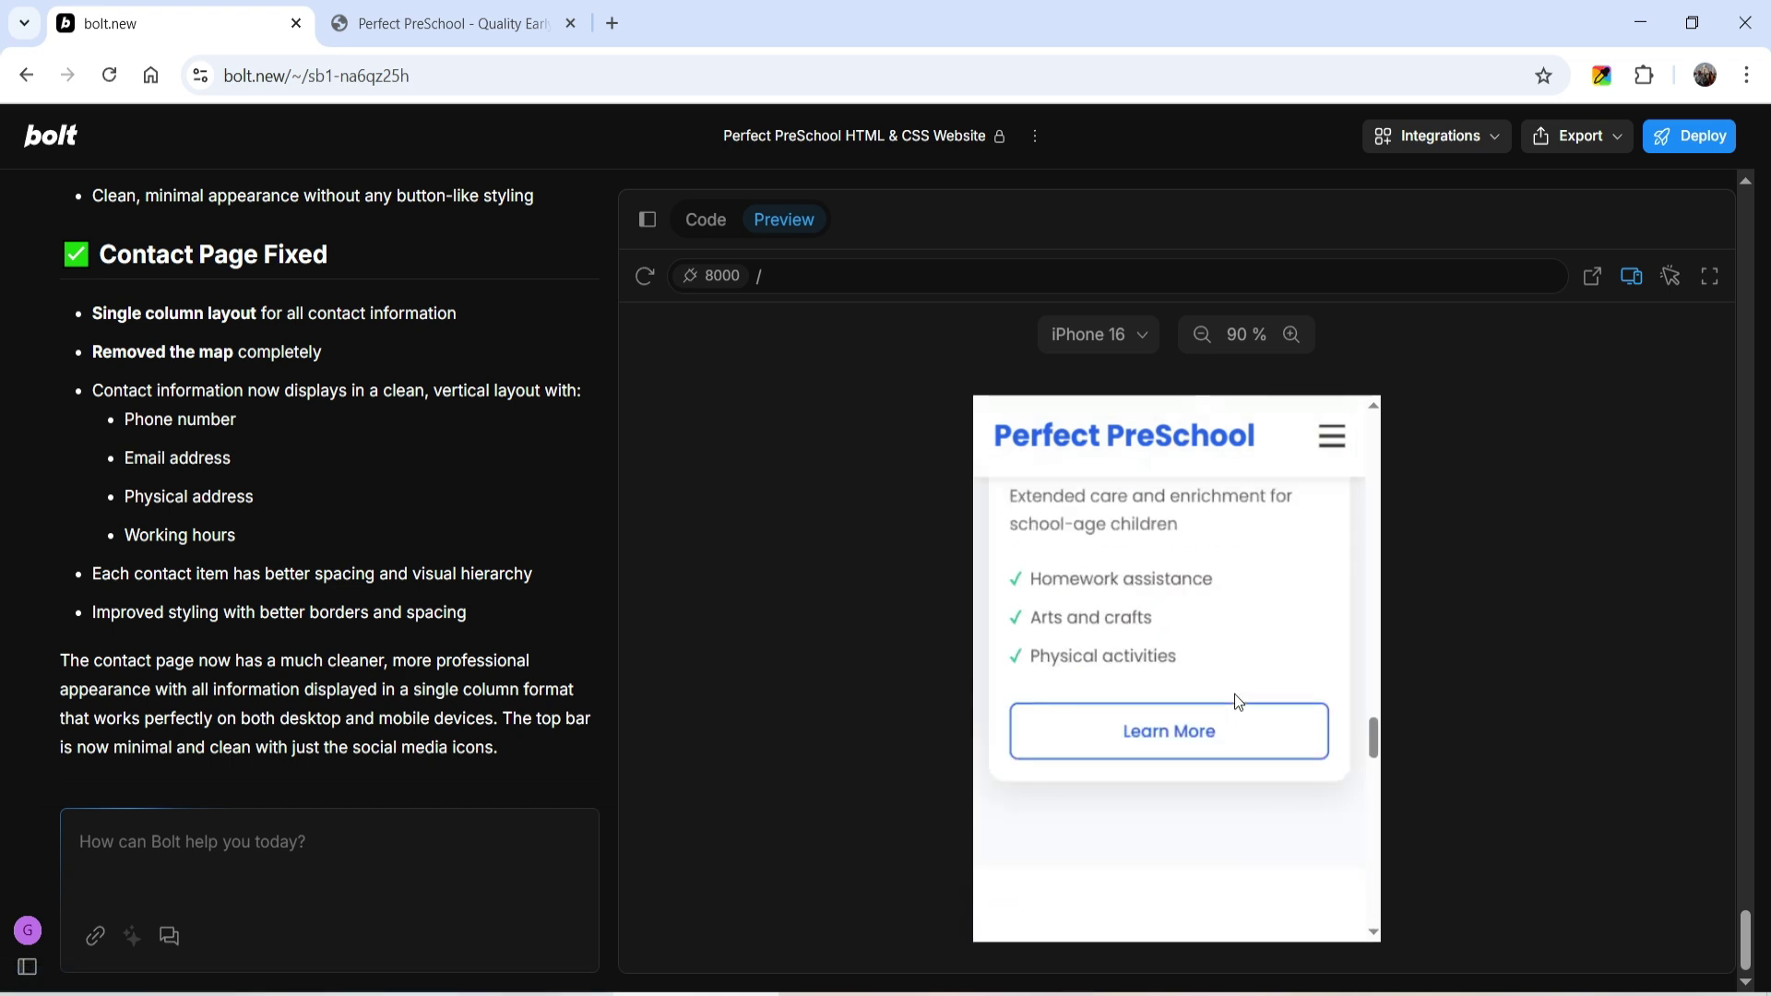
scroll(1232, 693, up, 10)
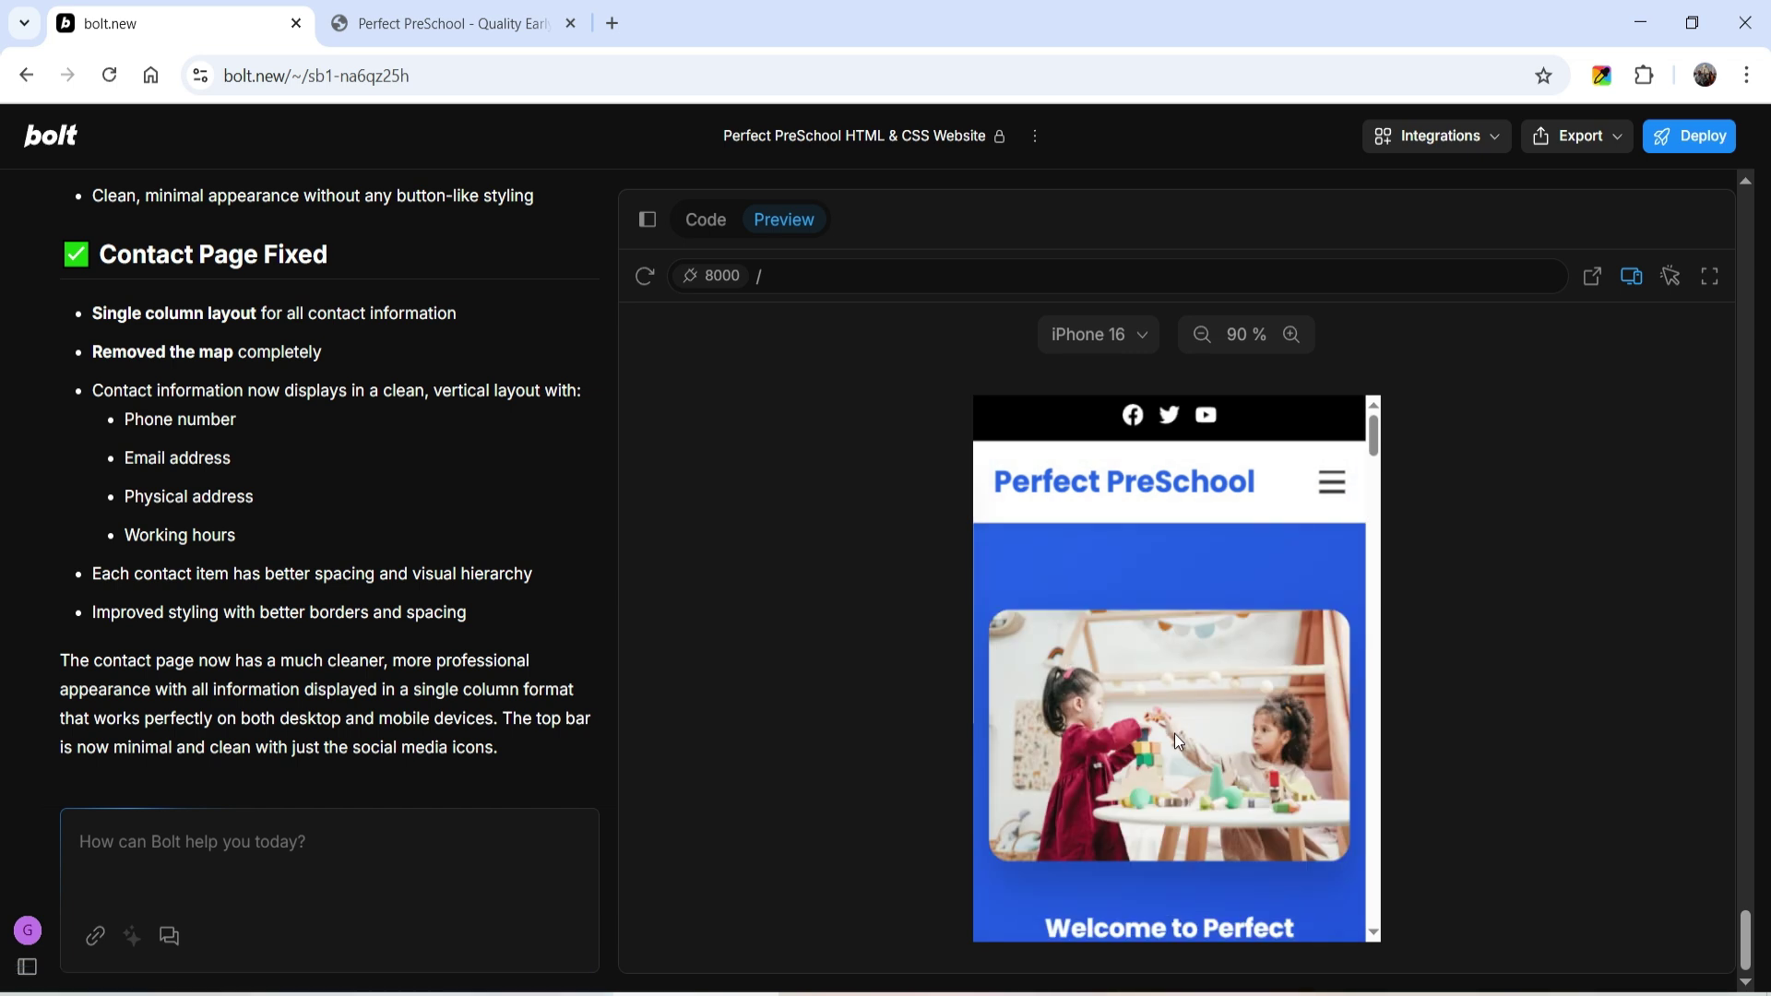
click(1630, 276)
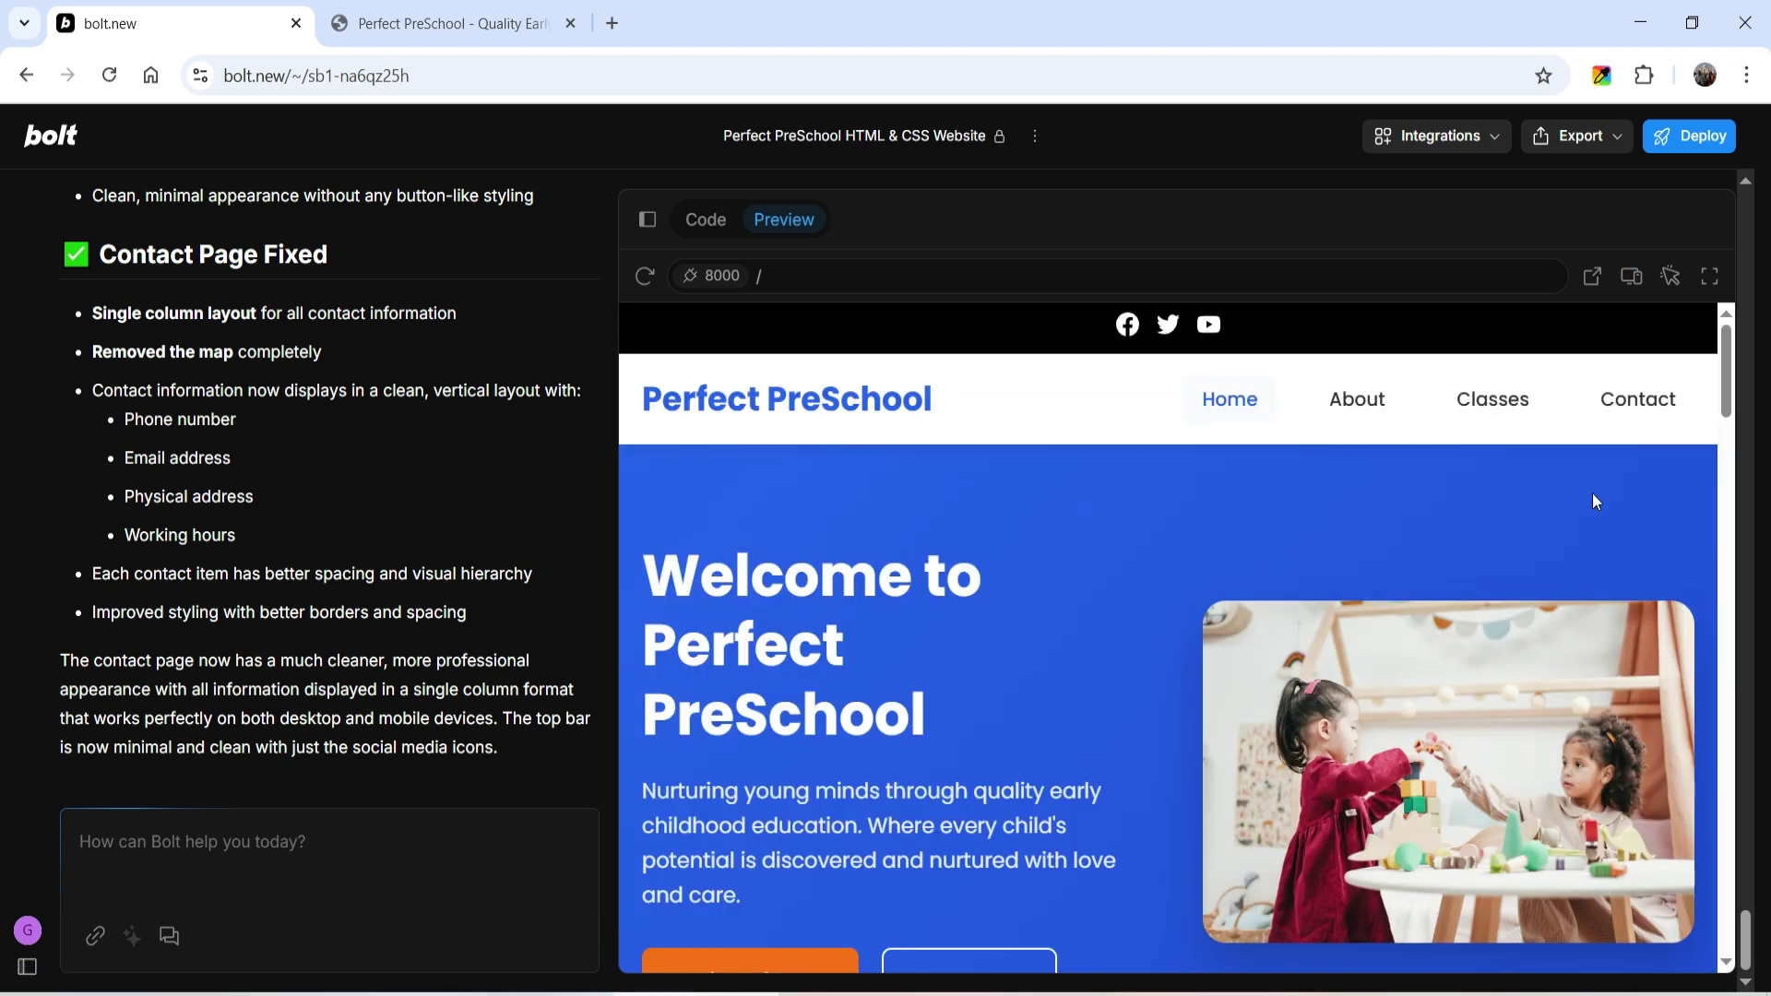
Inspect the project's code files, including the images folder, index.html and infants.html, and return to the site preview.
click(705, 221)
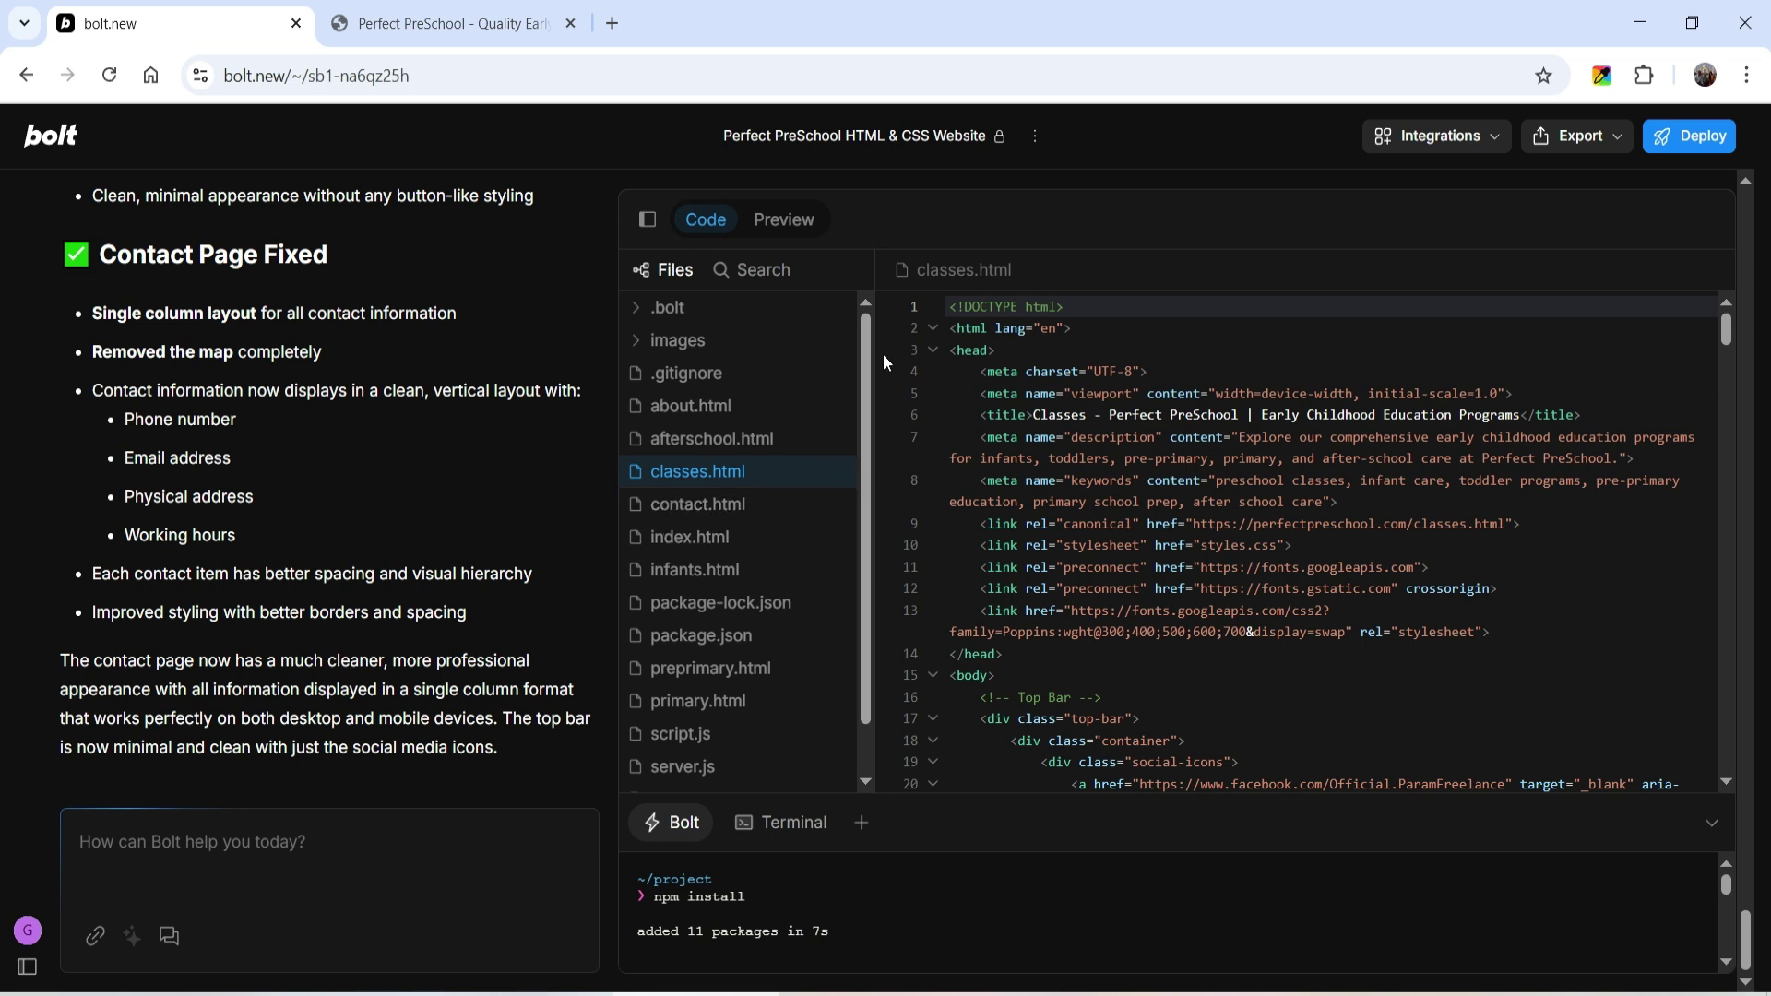
click(674, 340)
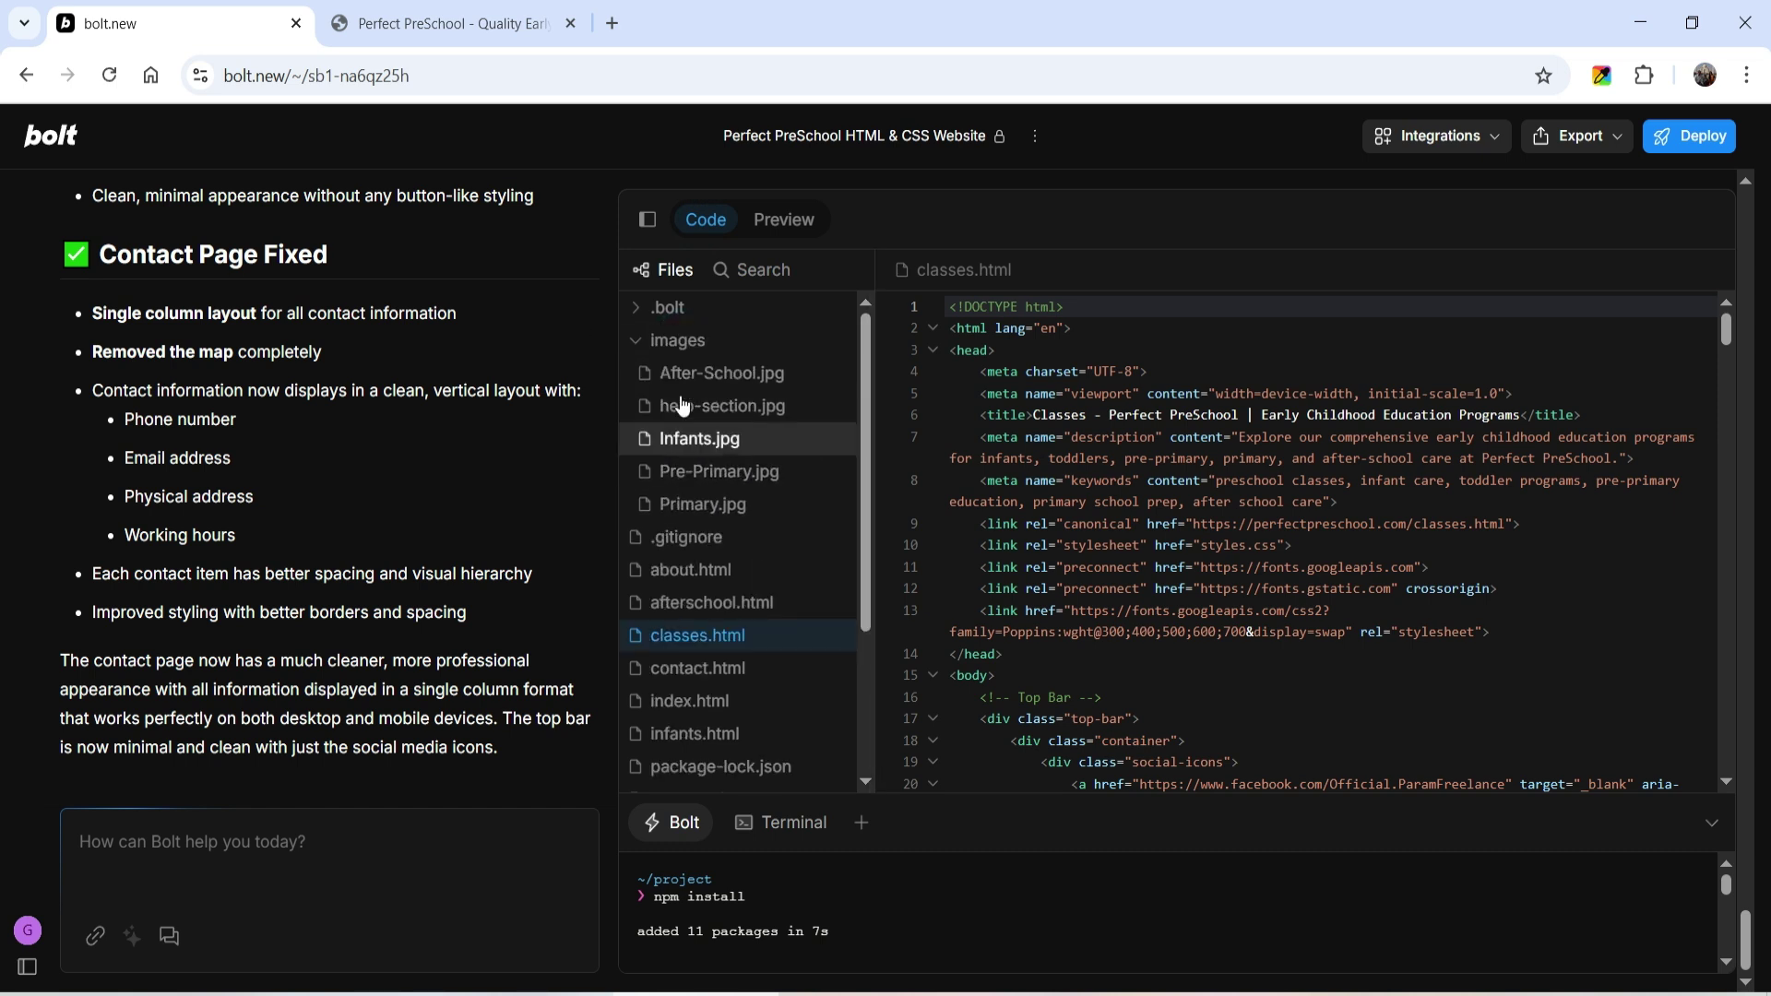
click(655, 343)
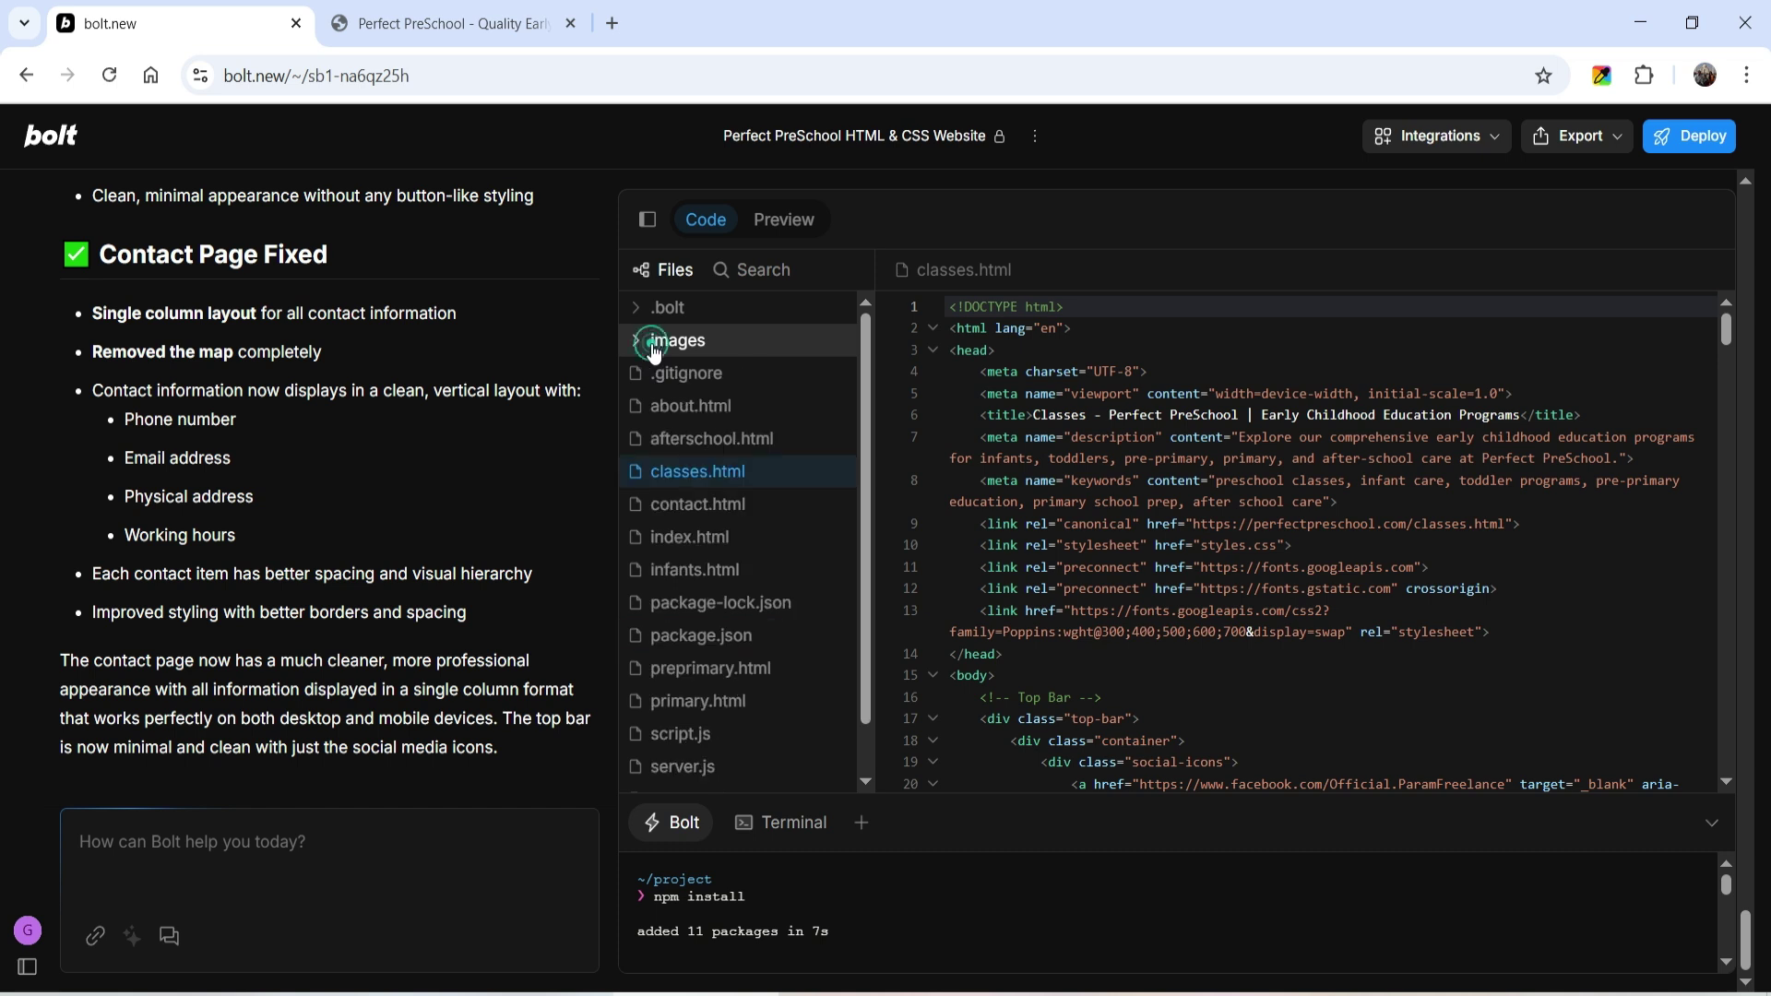
click(681, 537)
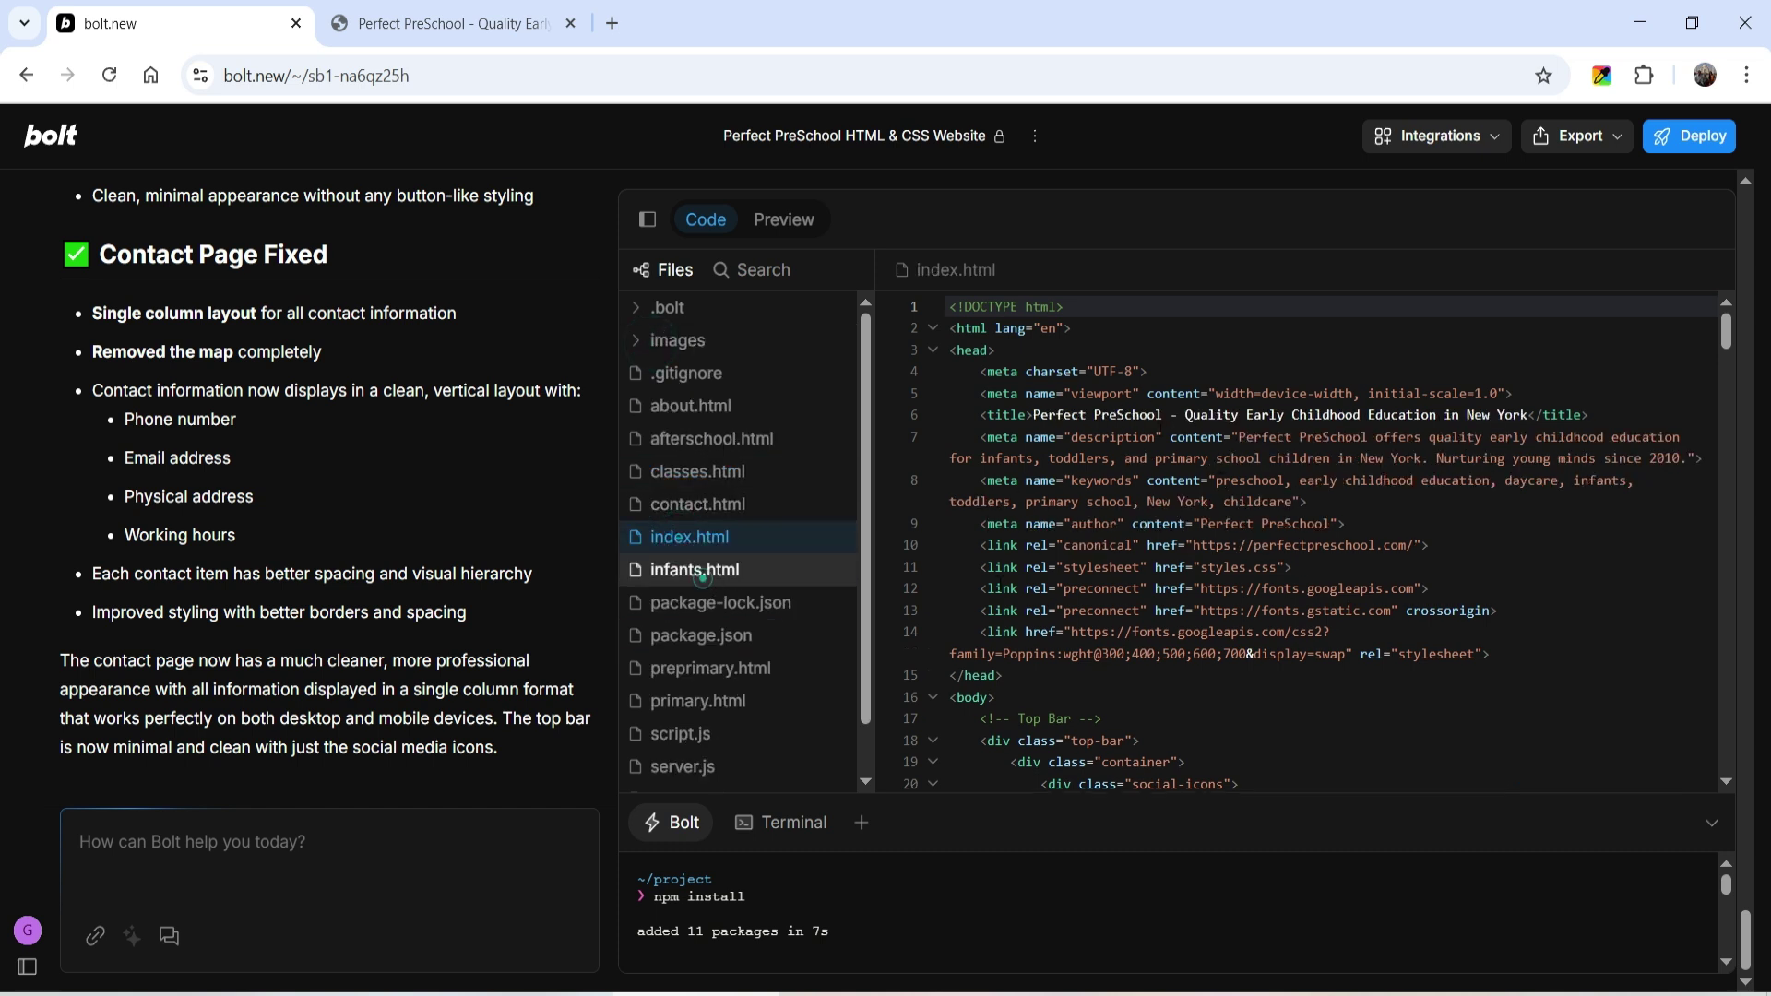
click(701, 570)
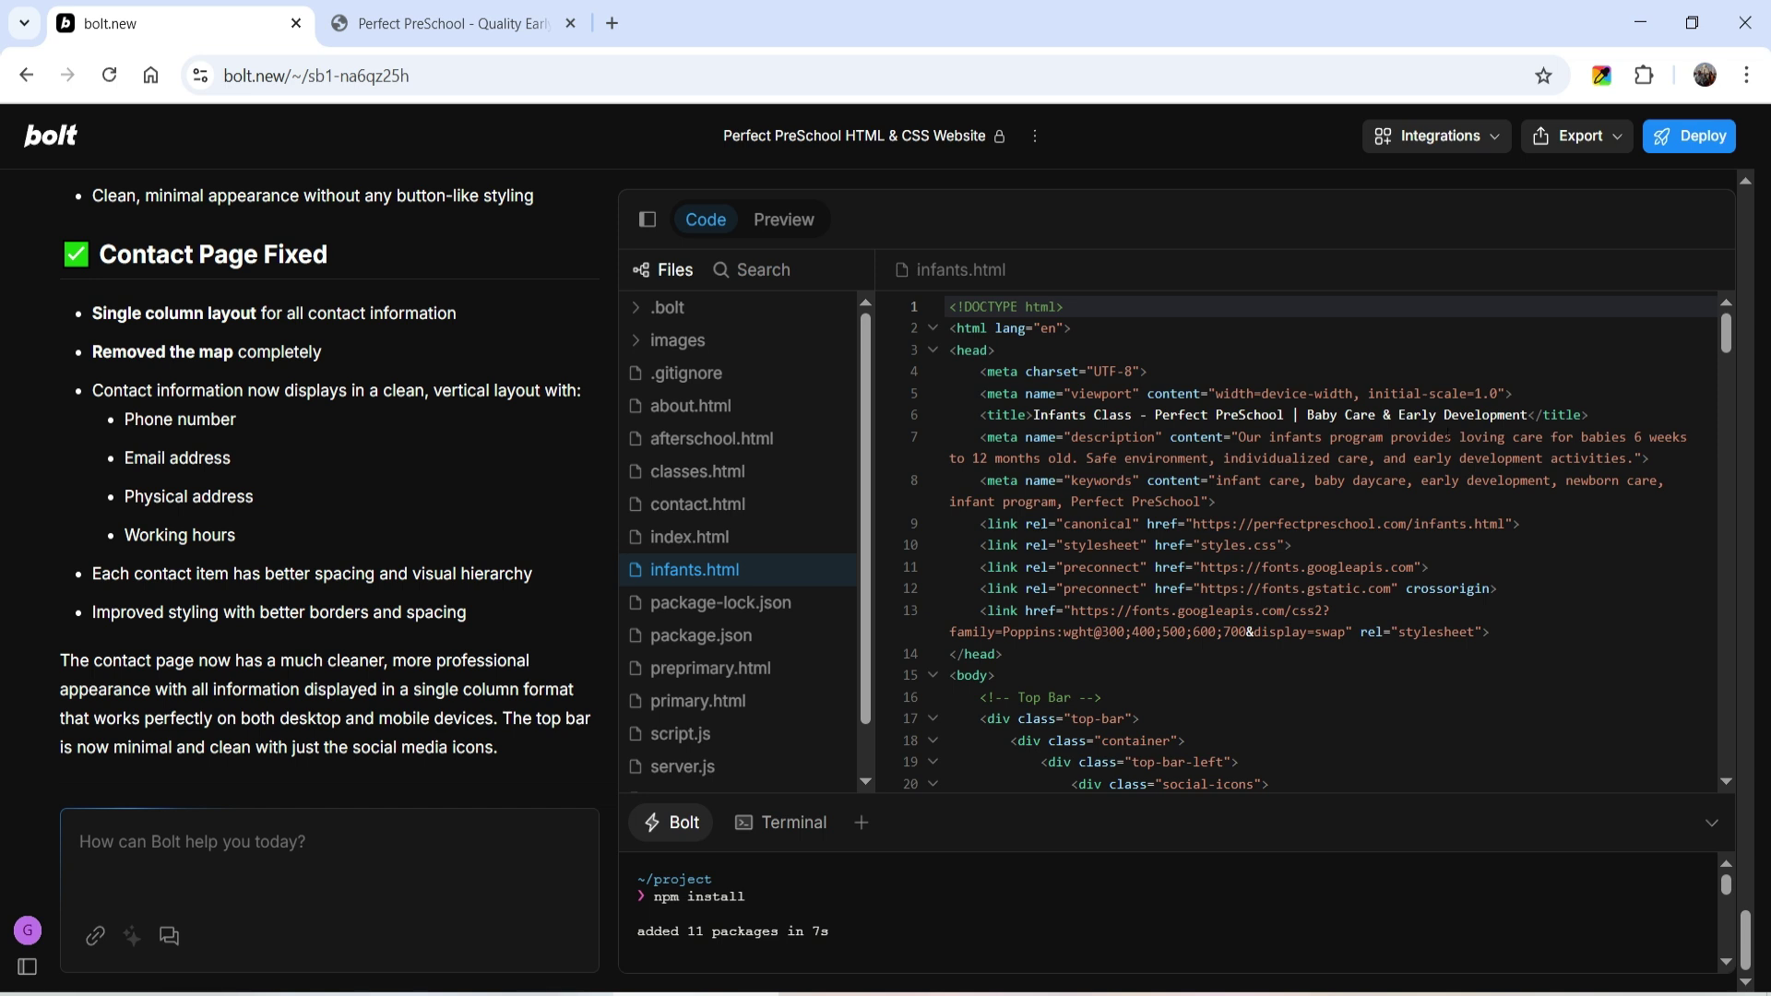
scroll(1439, 471, down, 10)
scroll(1439, 471, up, 8)
scroll(1328, 544, up, 3)
click(784, 219)
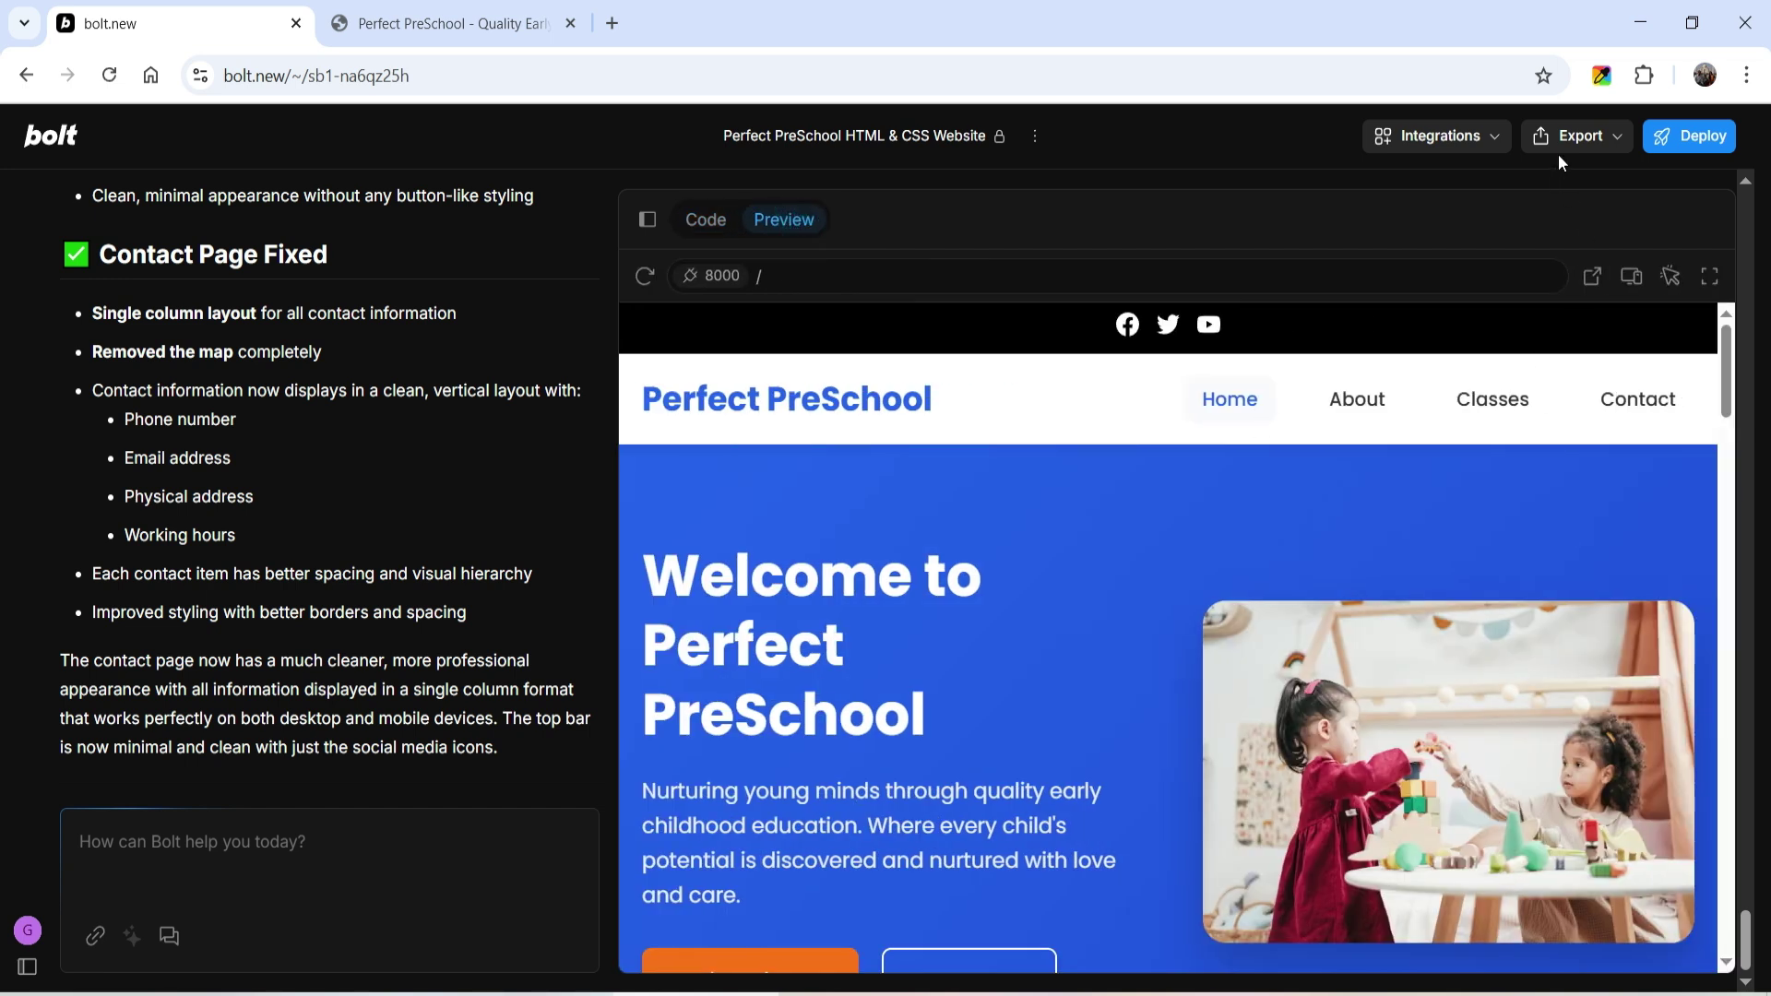
Export the project as a ZIP download and save it to the Desktop as project-bolt-sb1-na6qz25h.
click(1617, 147)
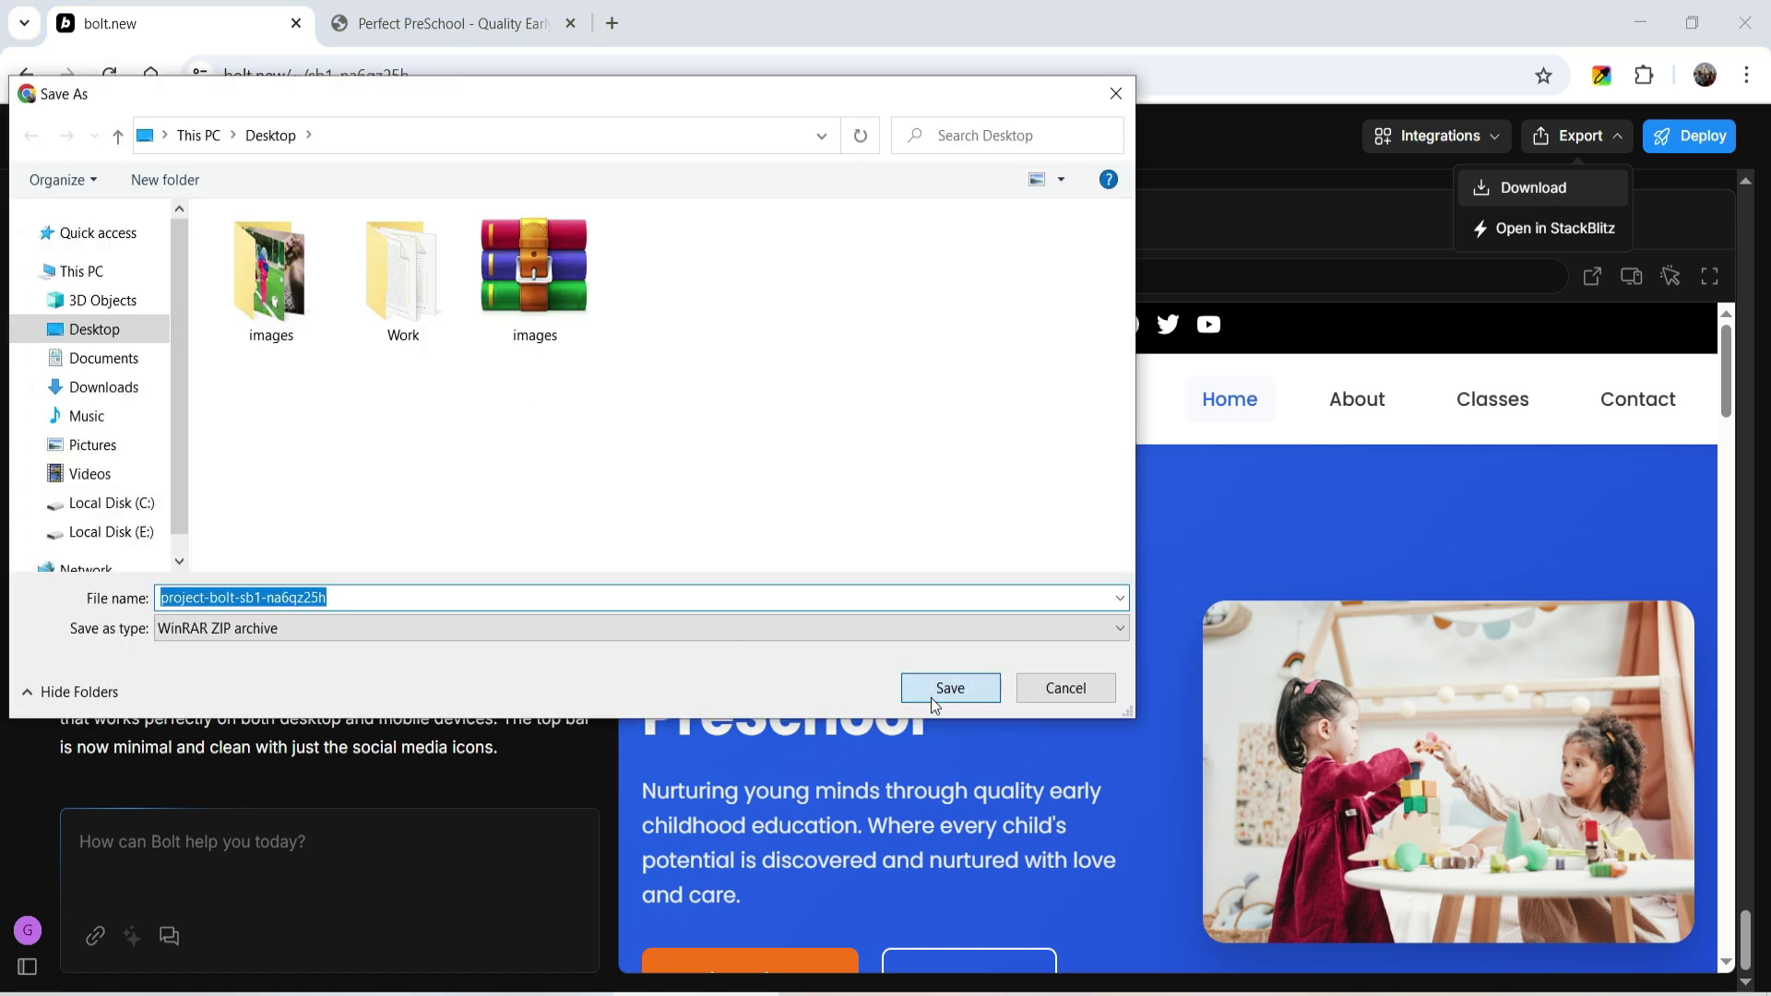
click(932, 688)
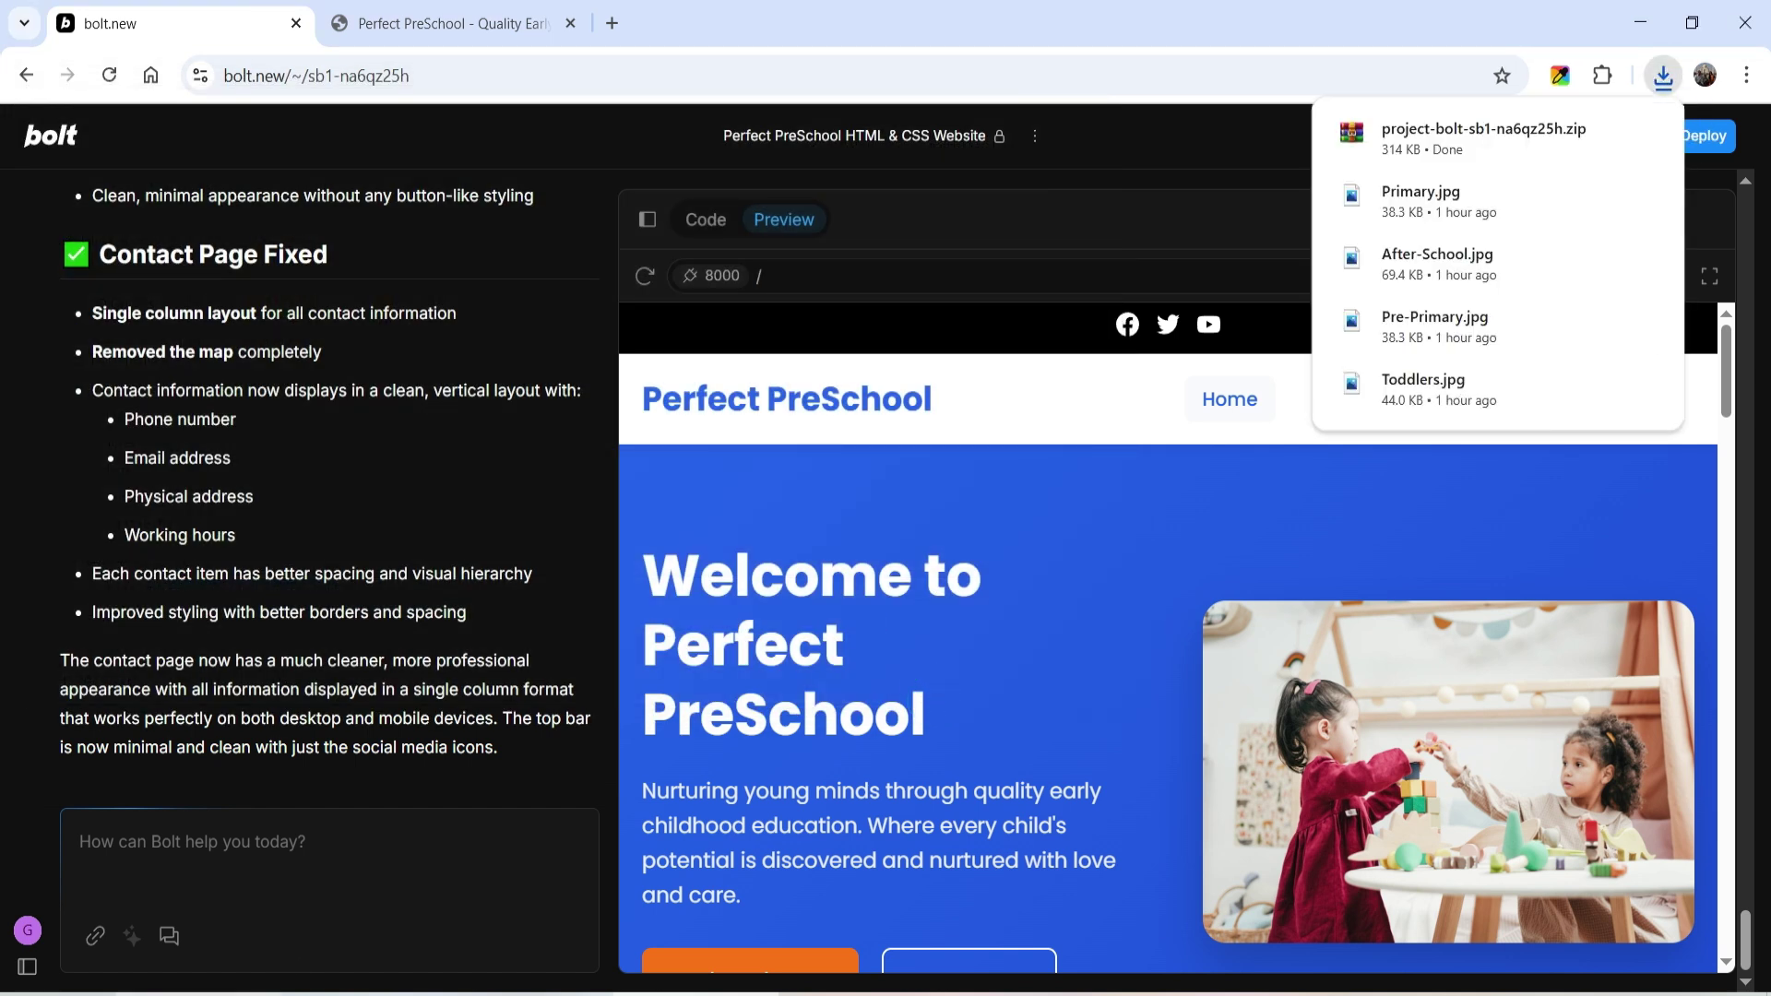
Switch to File Explorer, extract the downloaded project archive on the Desktop, and open the project folder inside the extracted folder.
key(alt+Tab)
right_click(1193, 326)
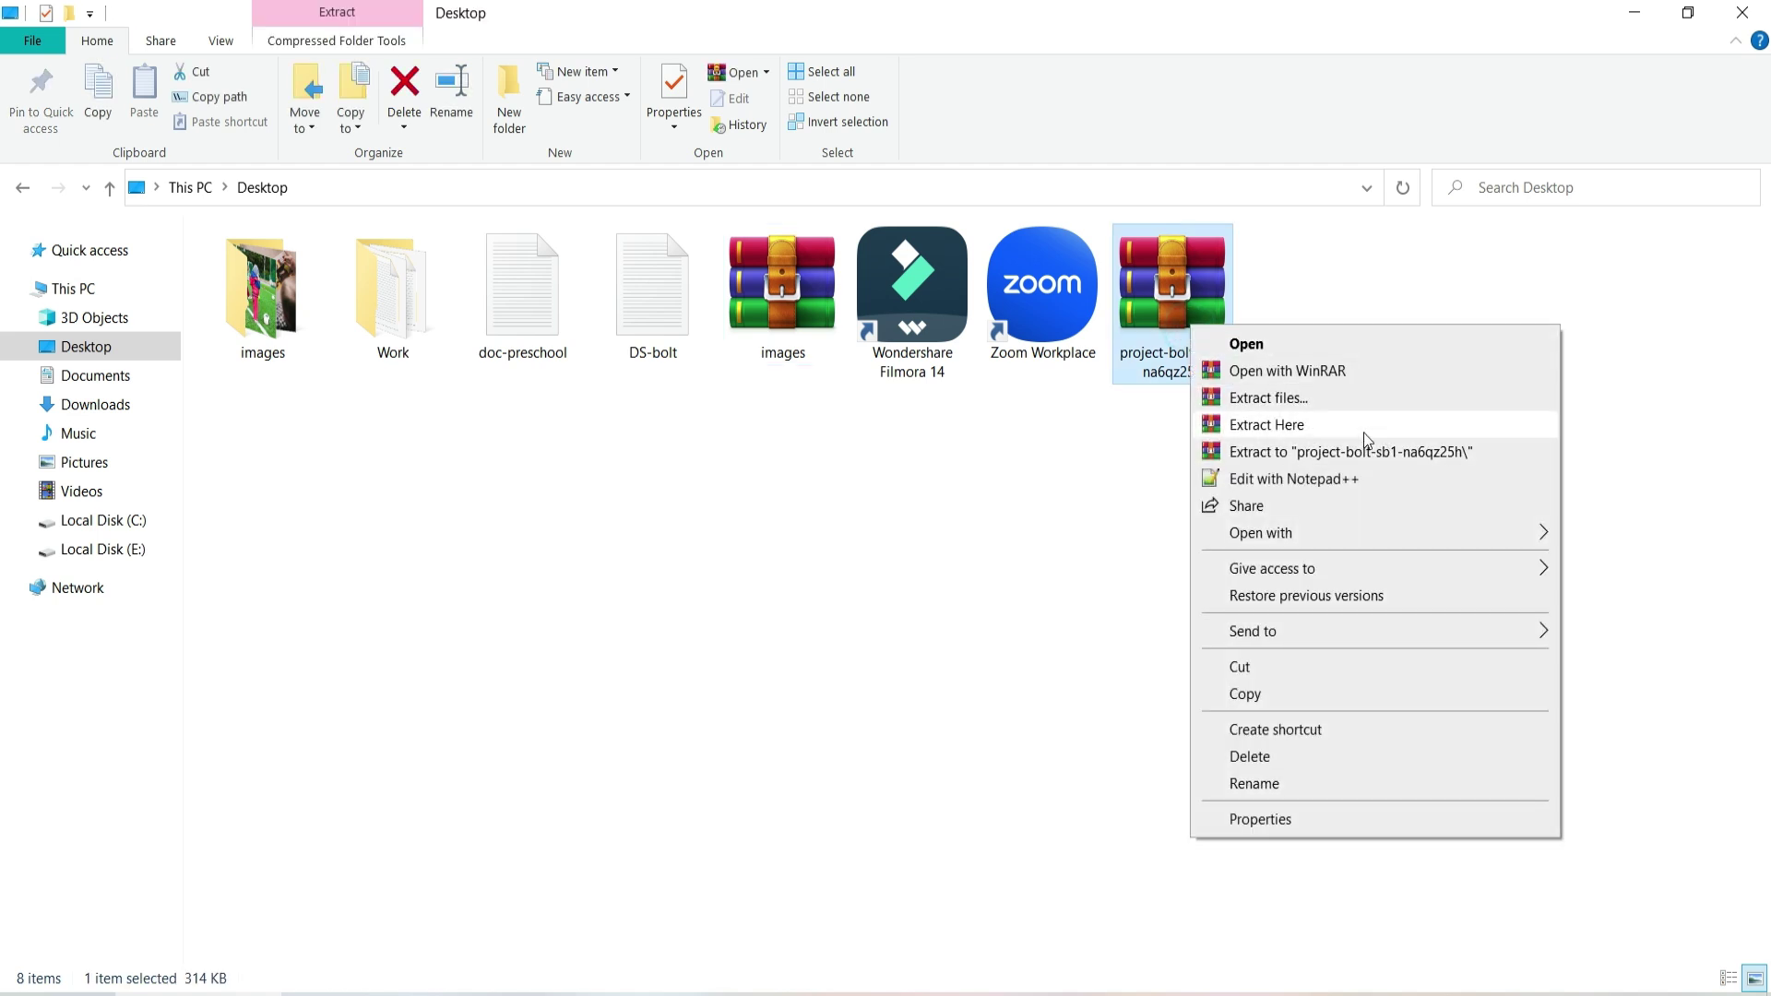
click(1278, 406)
click(948, 771)
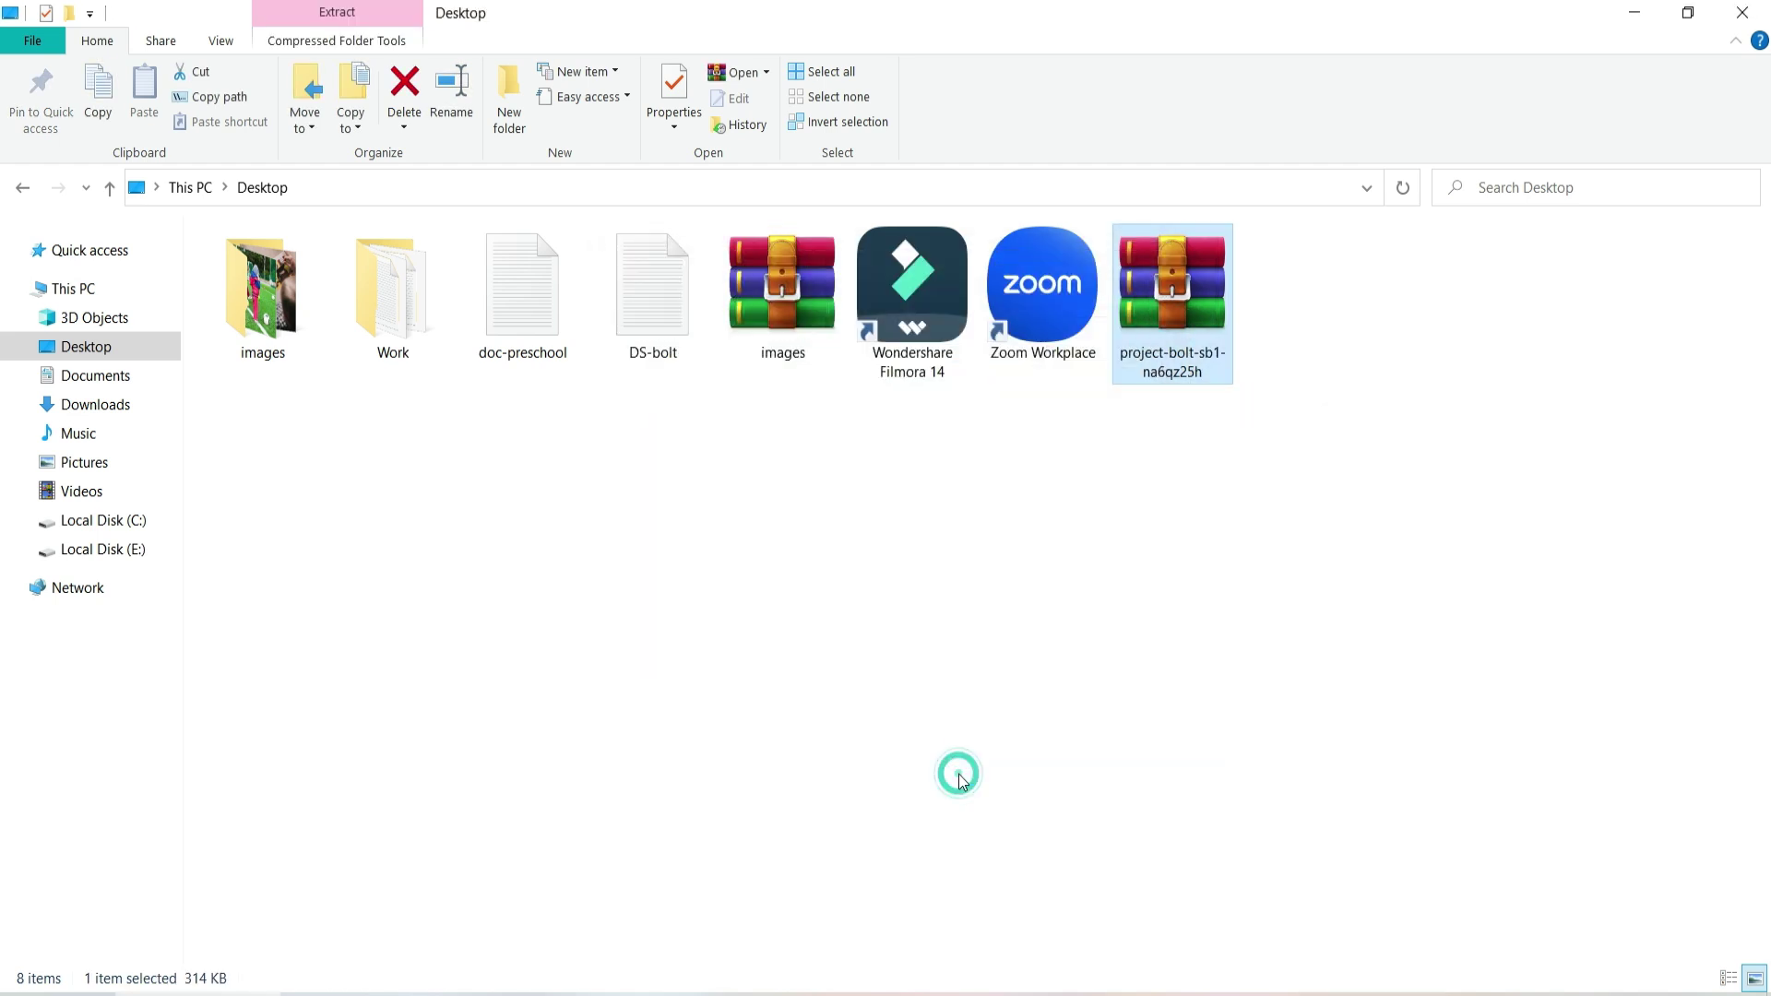
double_click(430, 290)
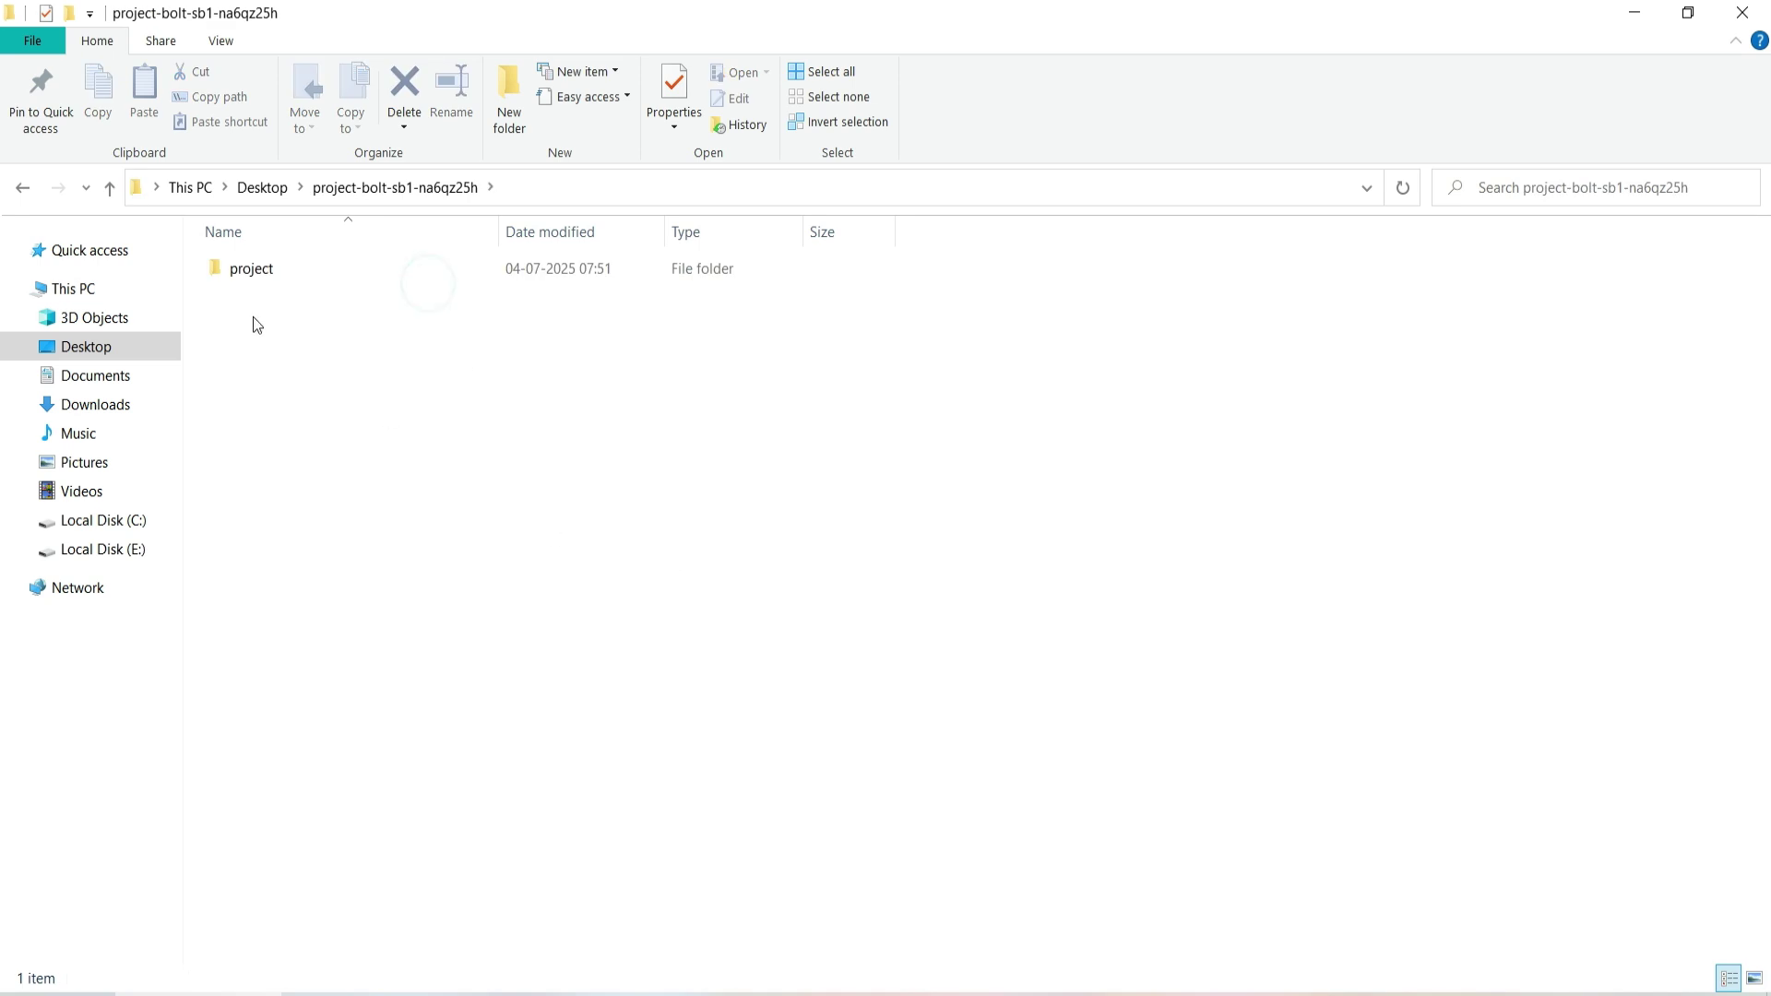
double_click(252, 275)
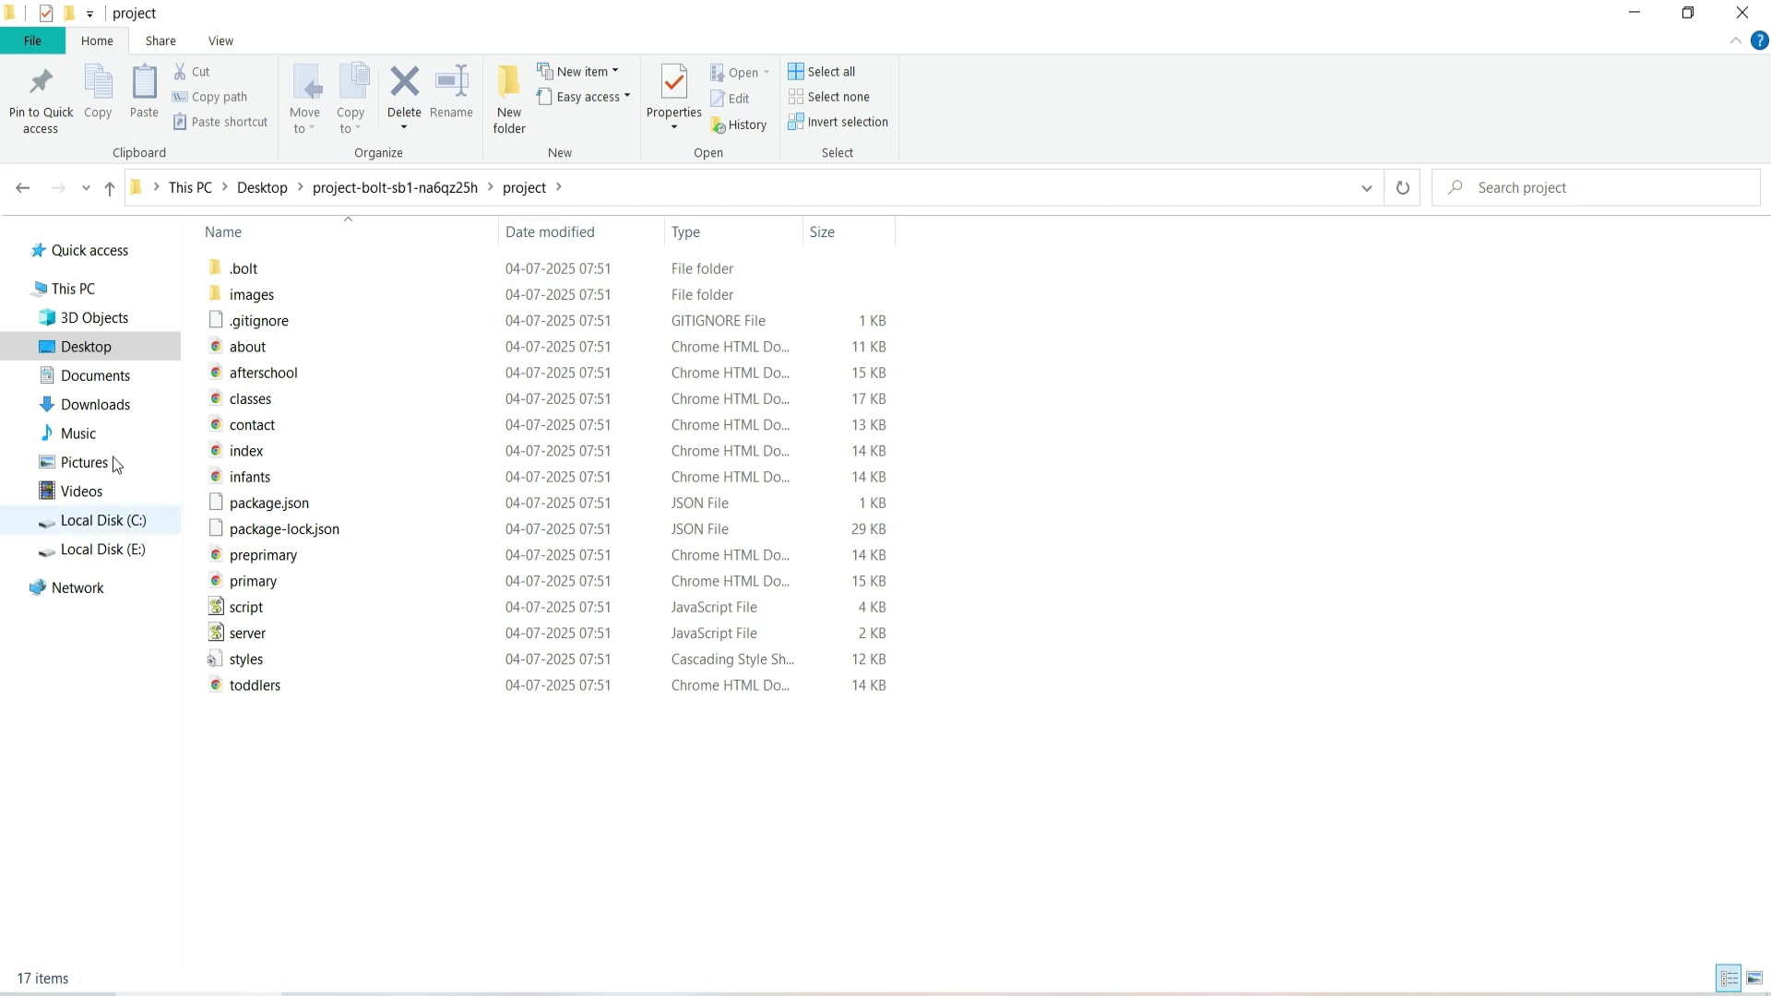
Go up to the project-bolt-sb1-na6qz25h folder and compress the project folder into a ZIP archive named project.
click(379, 189)
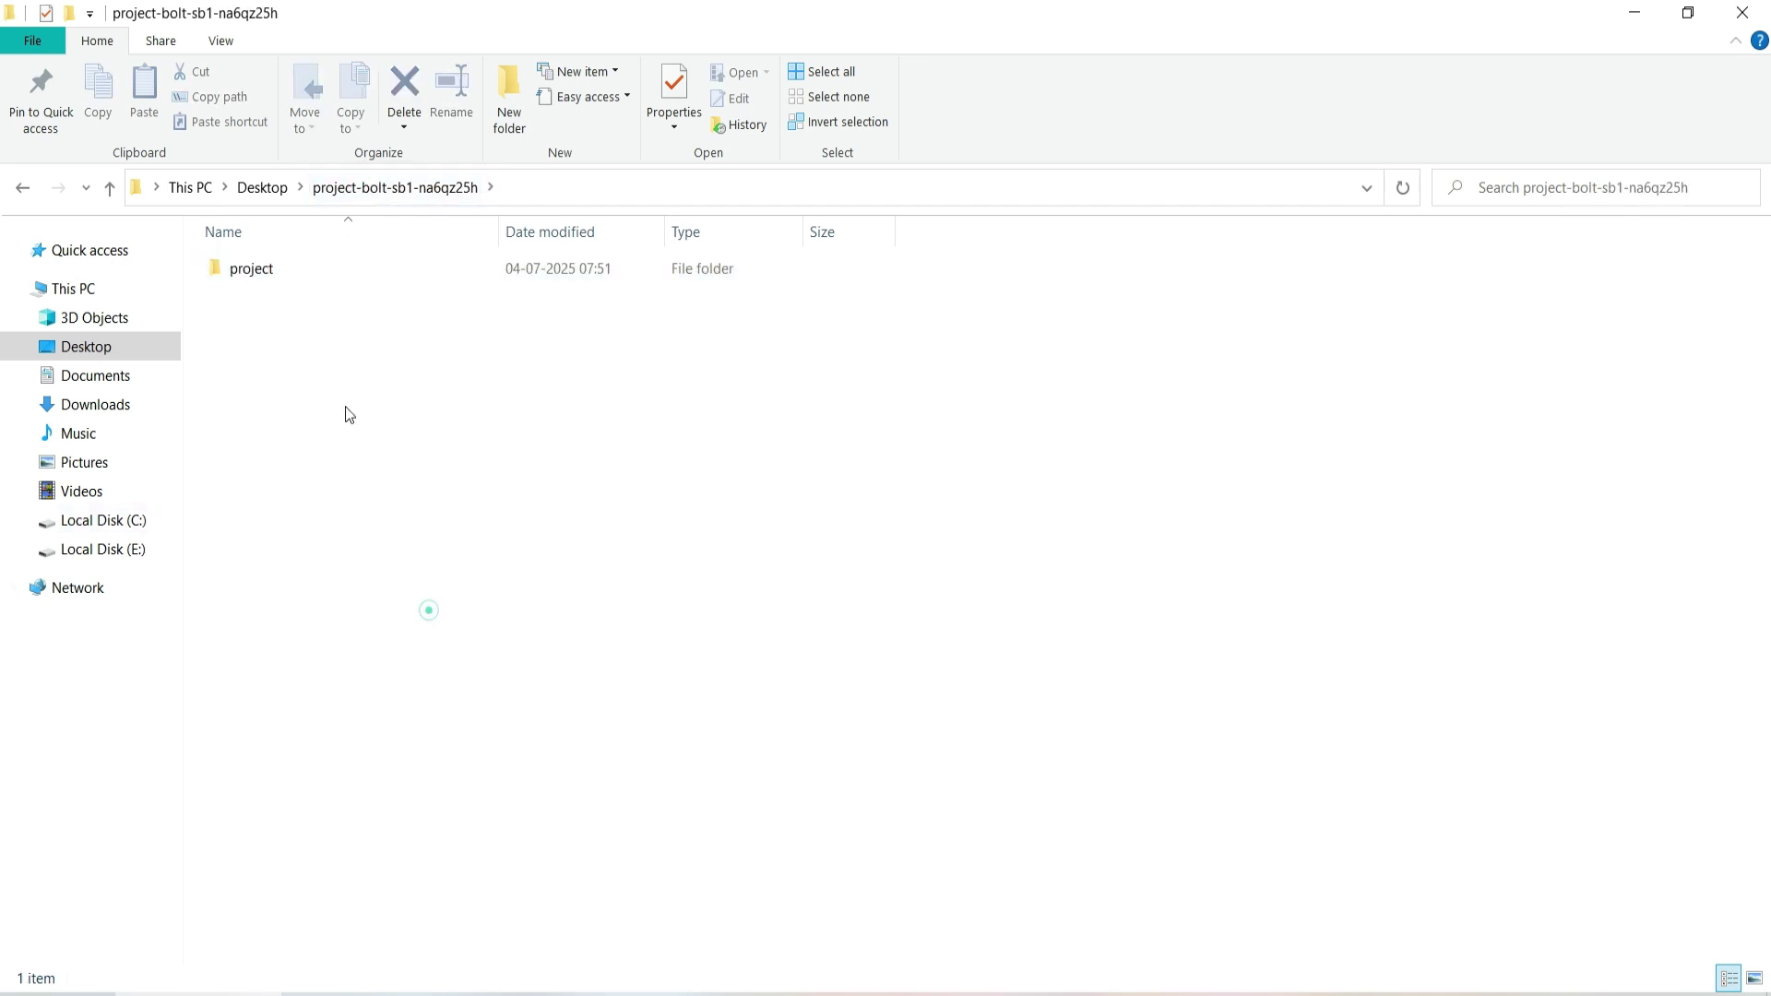
right_click(264, 278)
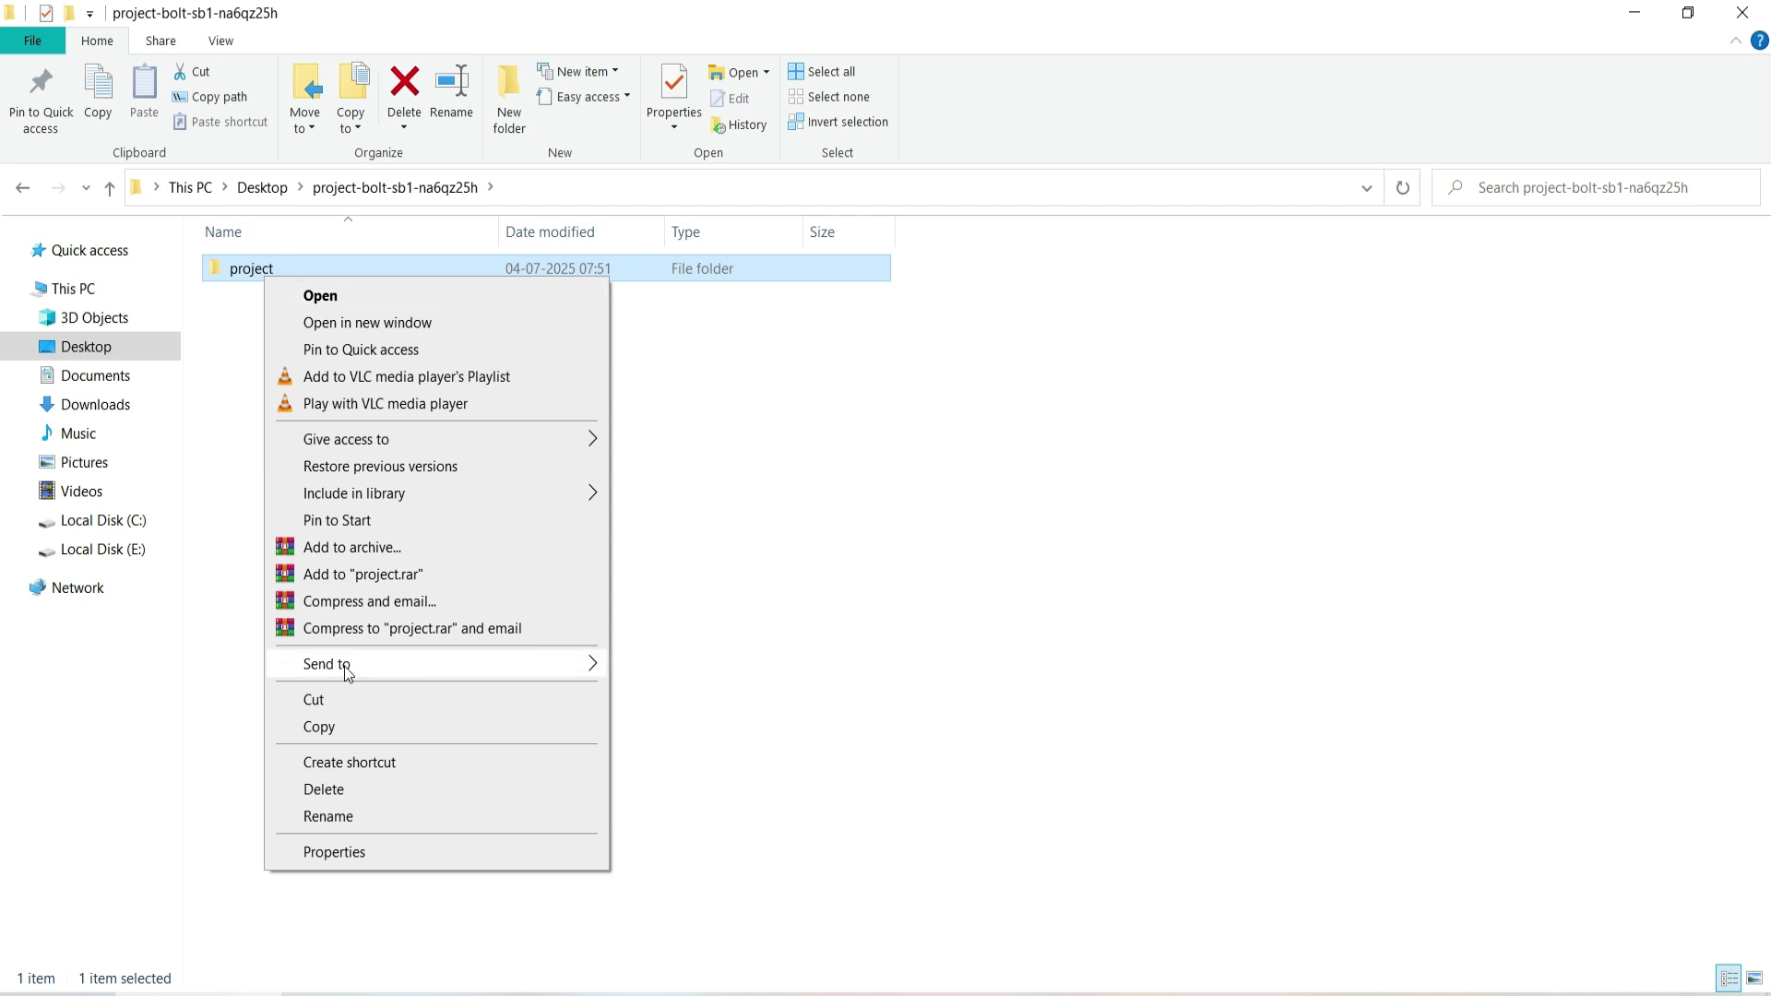
mouse_move(349, 669)
click(684, 703)
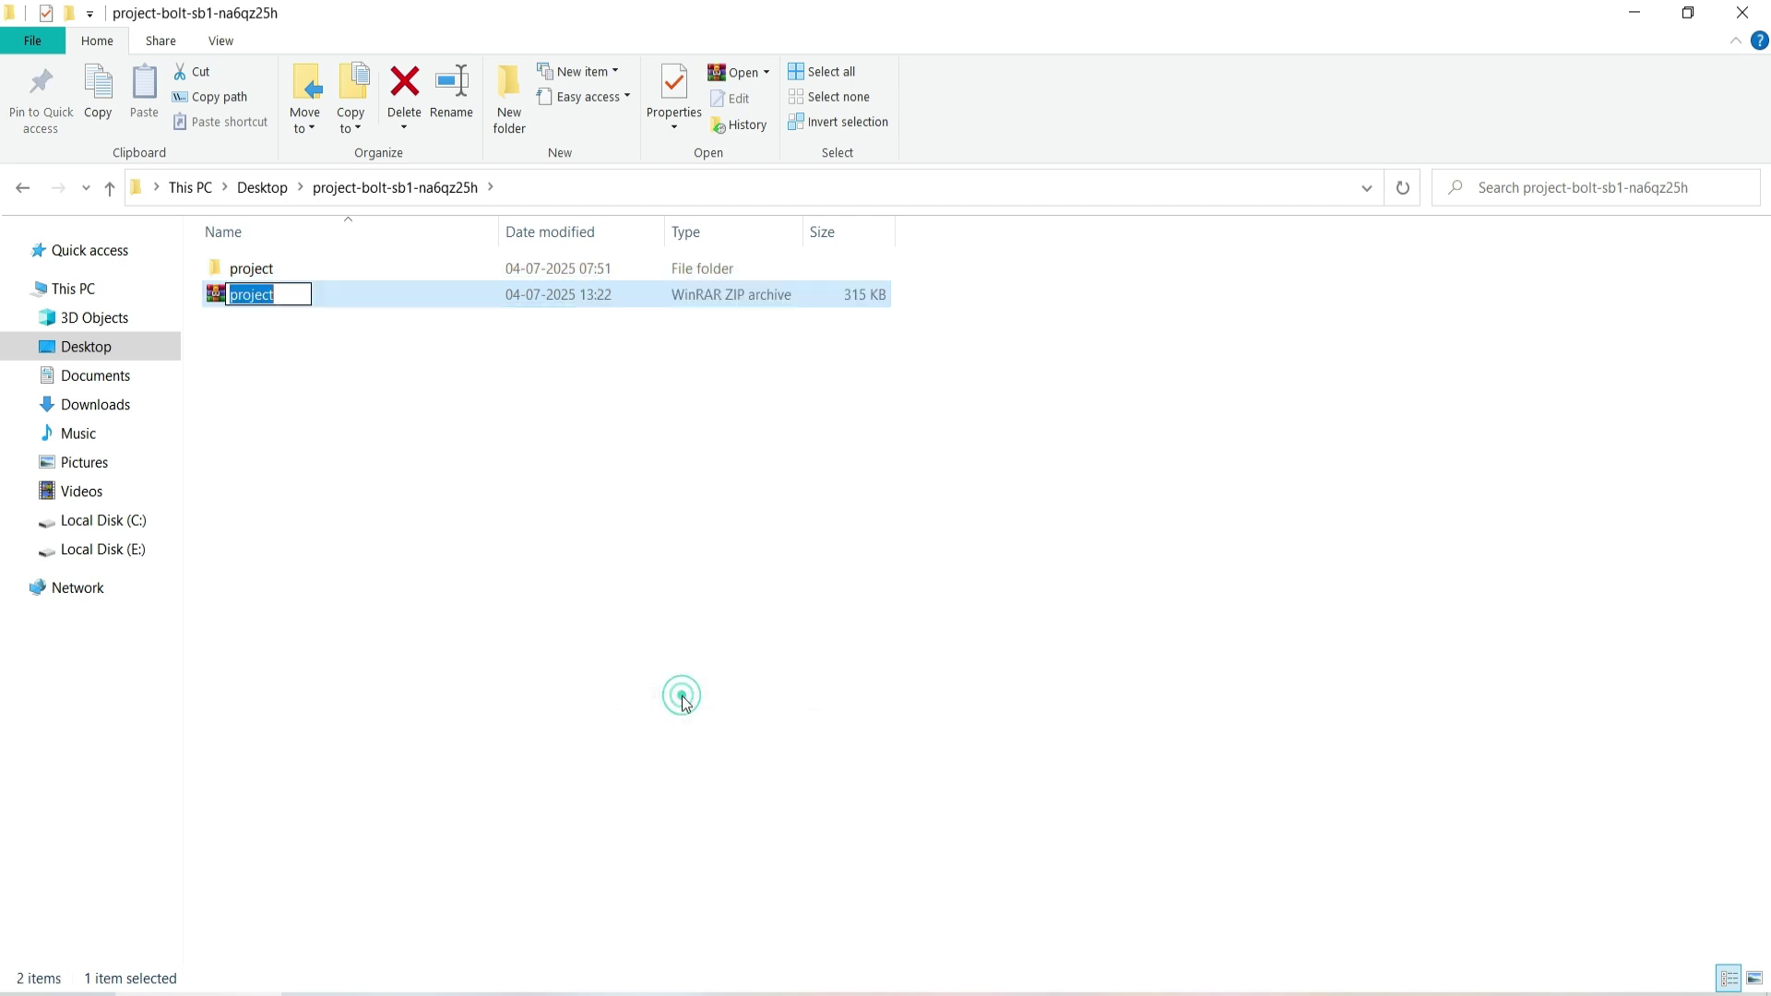
click(348, 478)
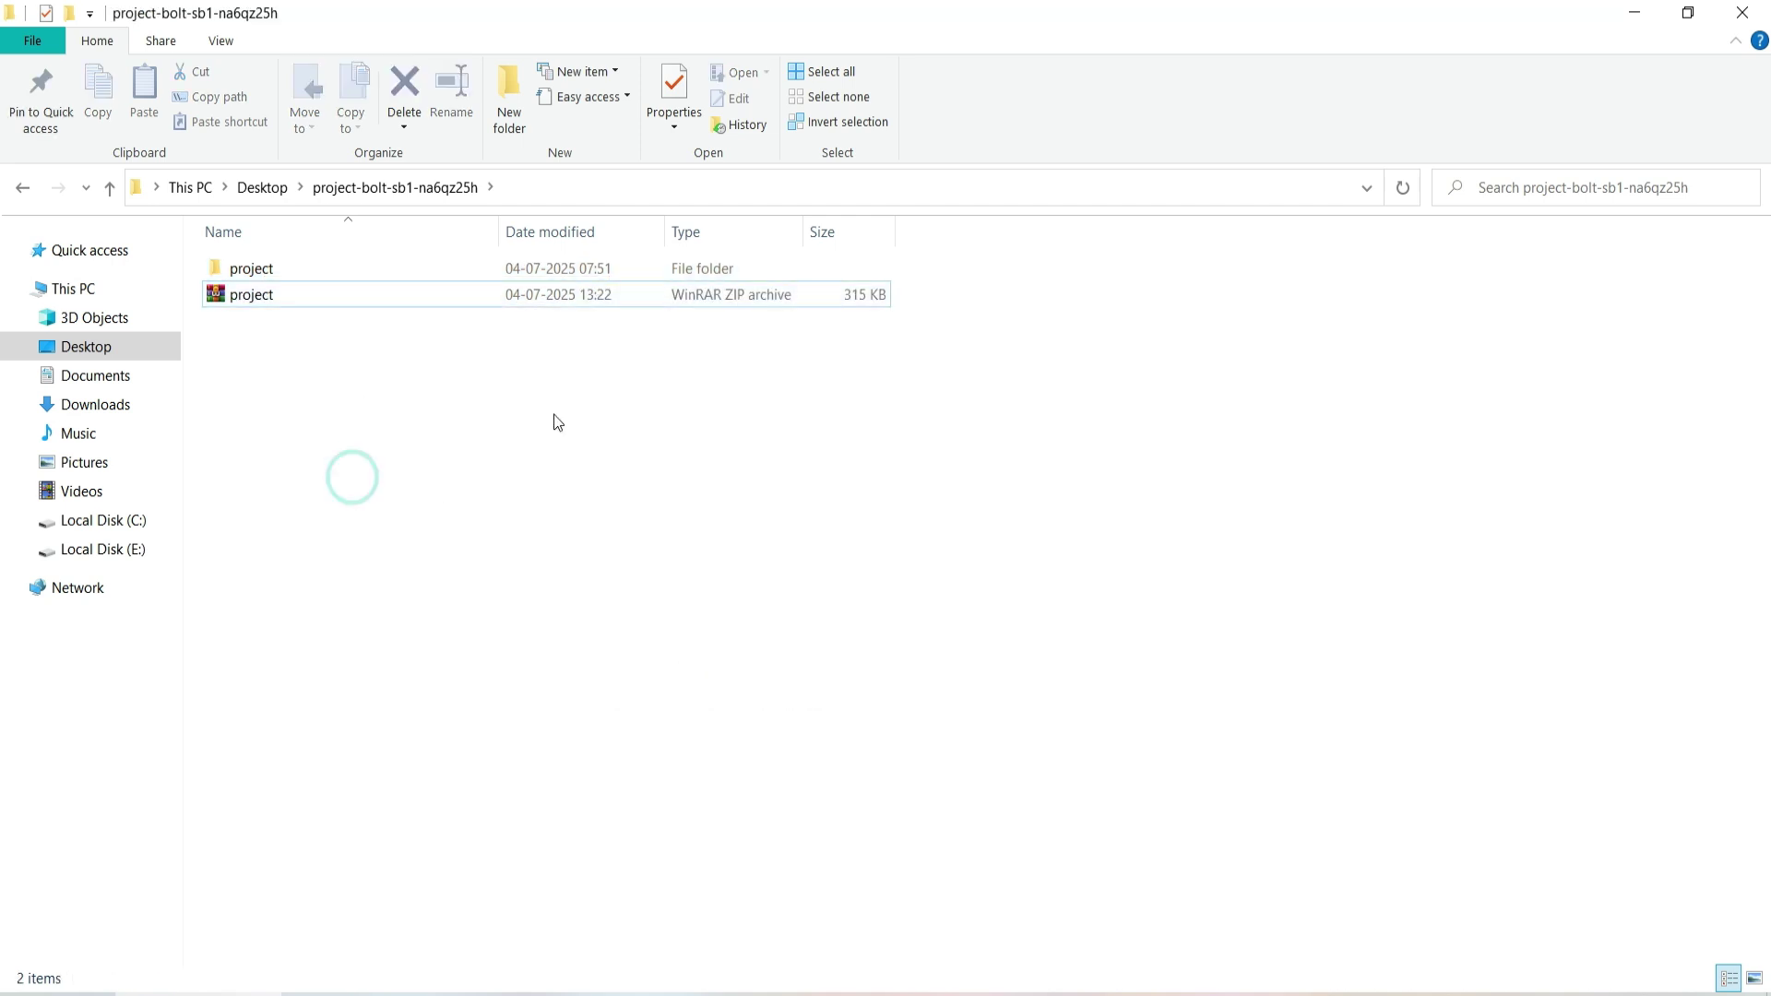
Switch to the browser with the Hostinger file manager and open the site's public_html folder.
key(alt+Tab)
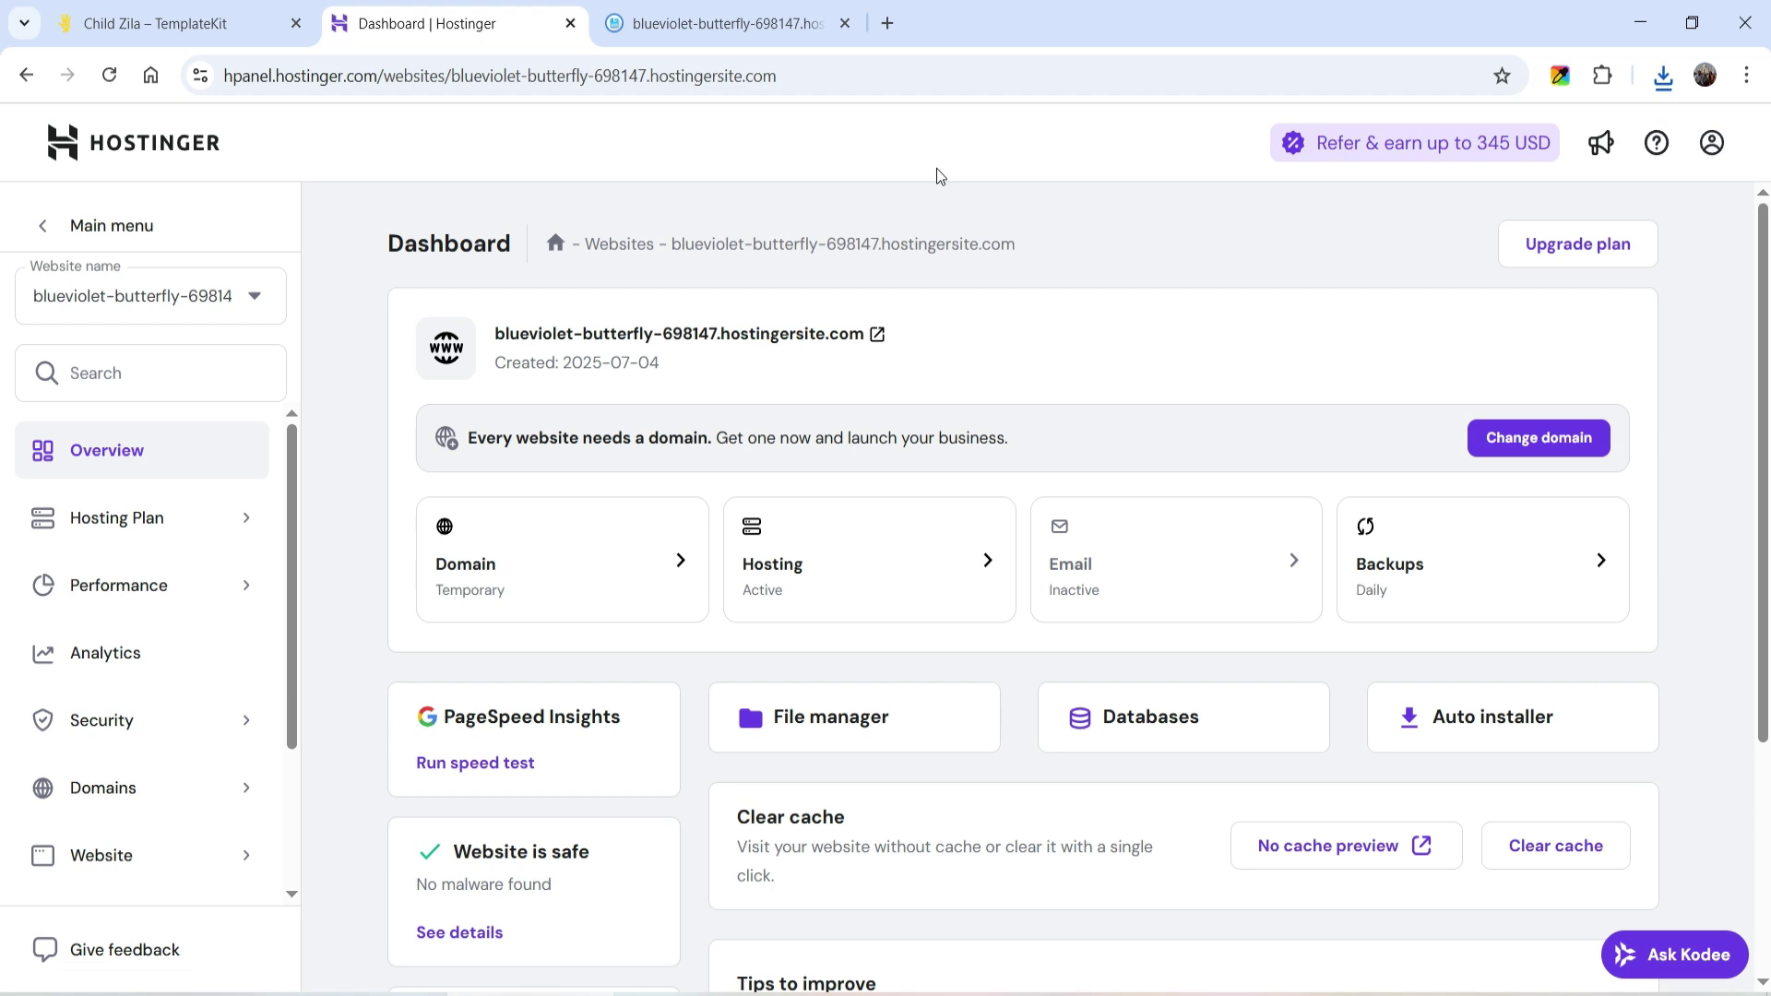
click(678, 25)
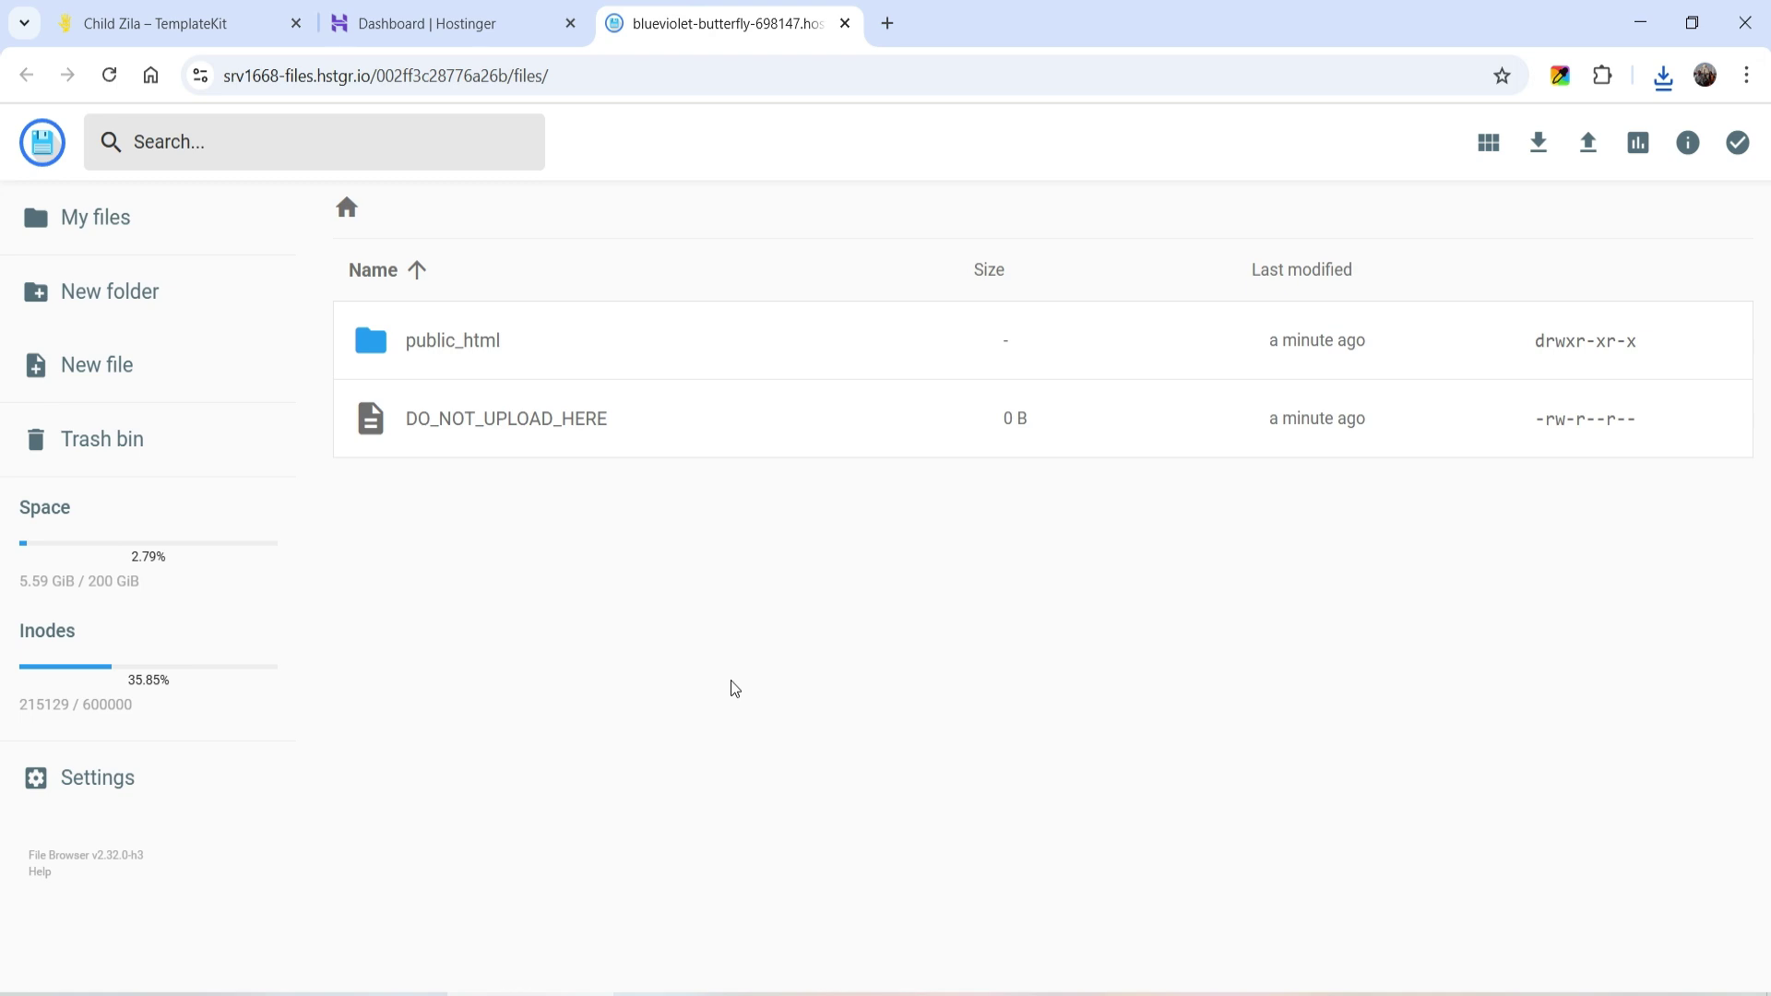
double_click(481, 343)
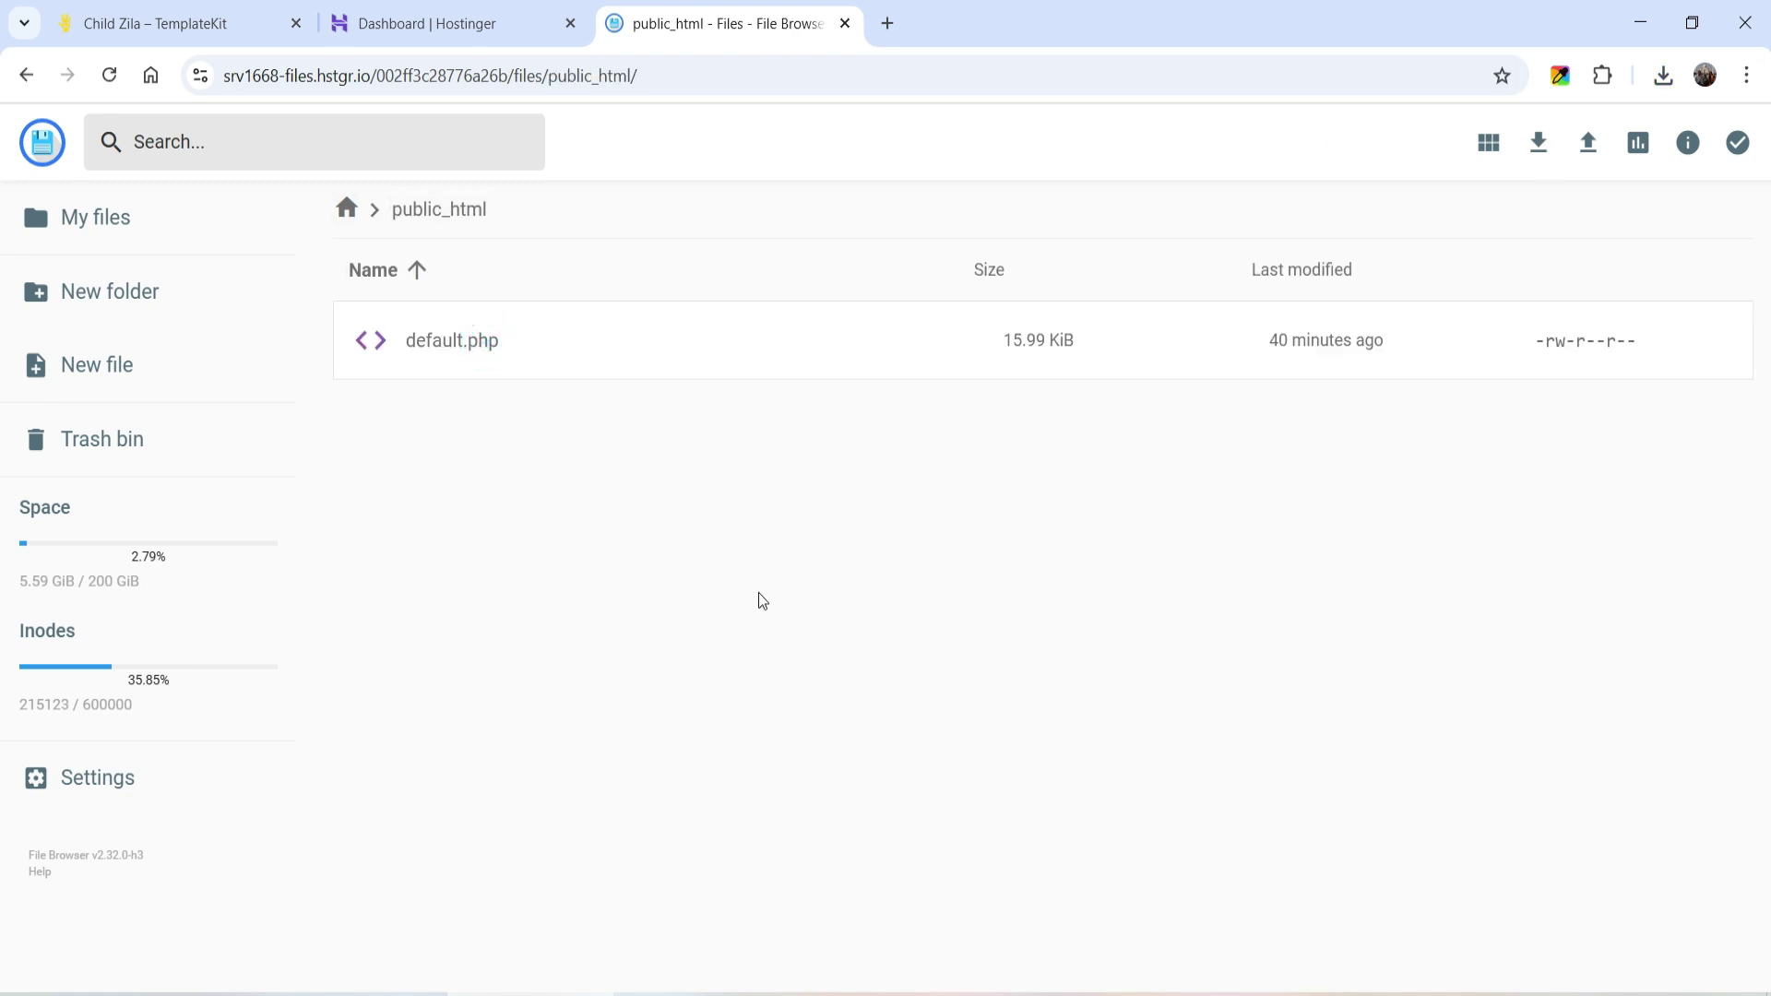
Upload the project ZIP archive from Desktop > project-bolt-sb1-na6qz25h into public_html as a file.
click(1587, 148)
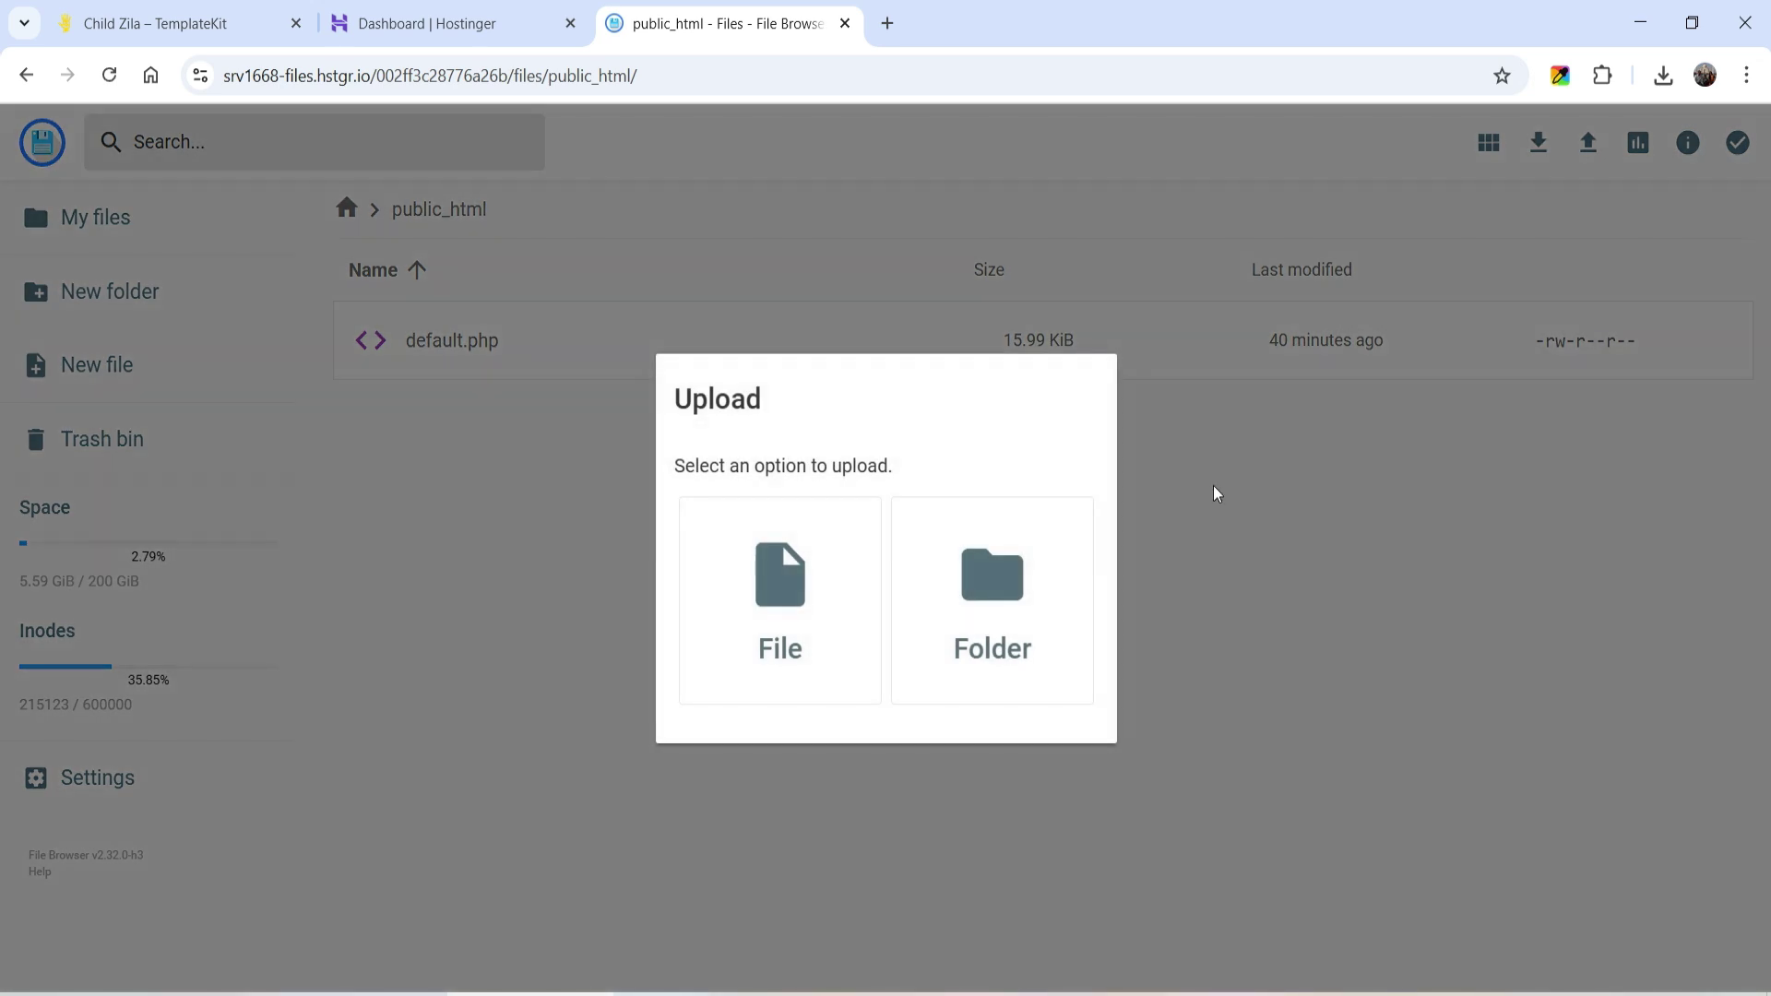
click(804, 611)
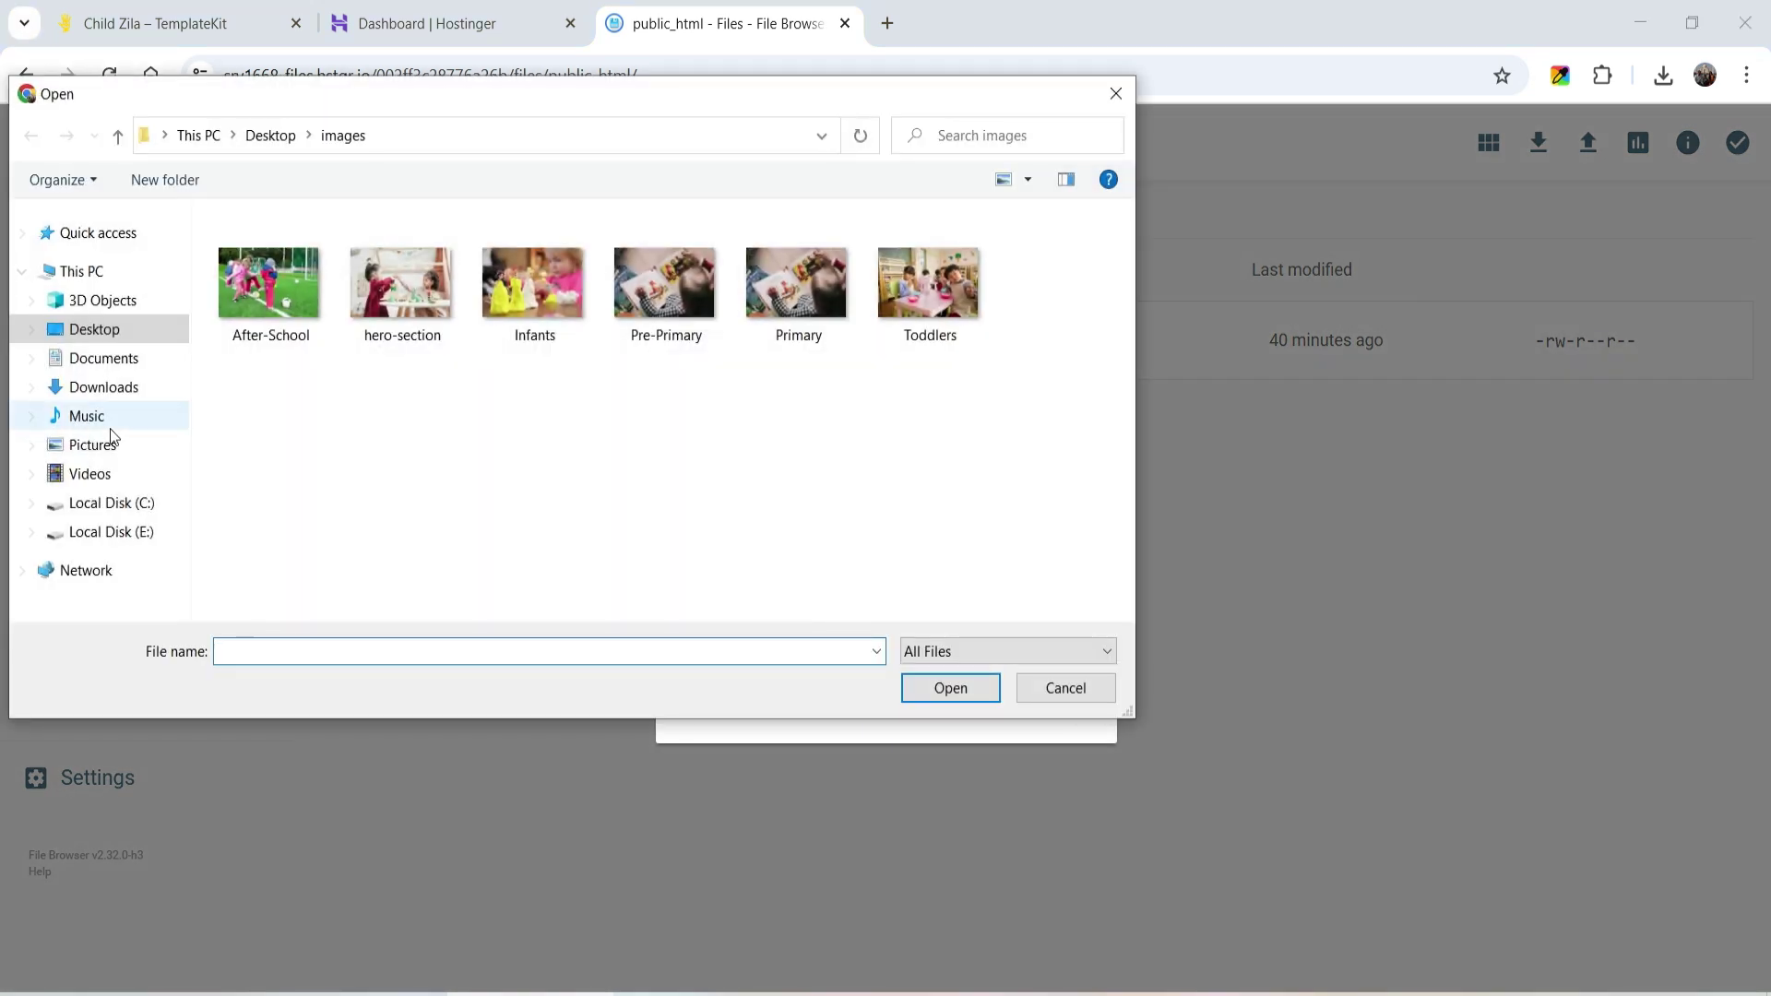
click(94, 329)
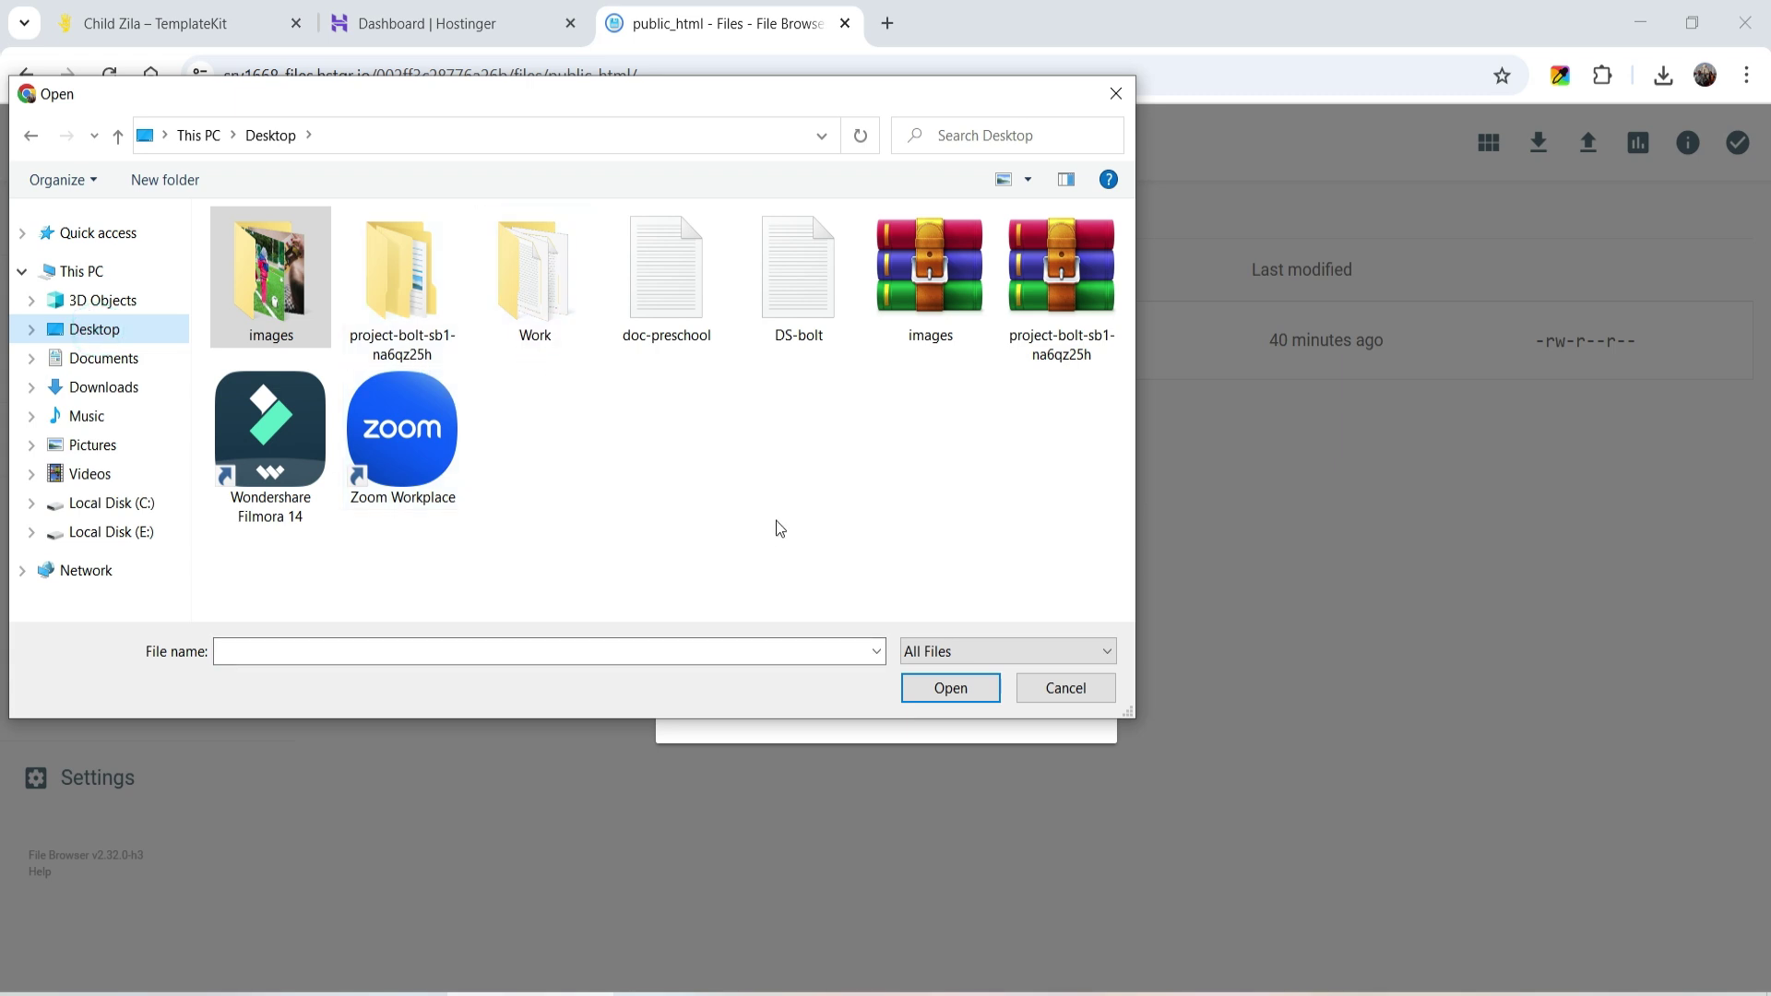
double_click(440, 287)
click(299, 292)
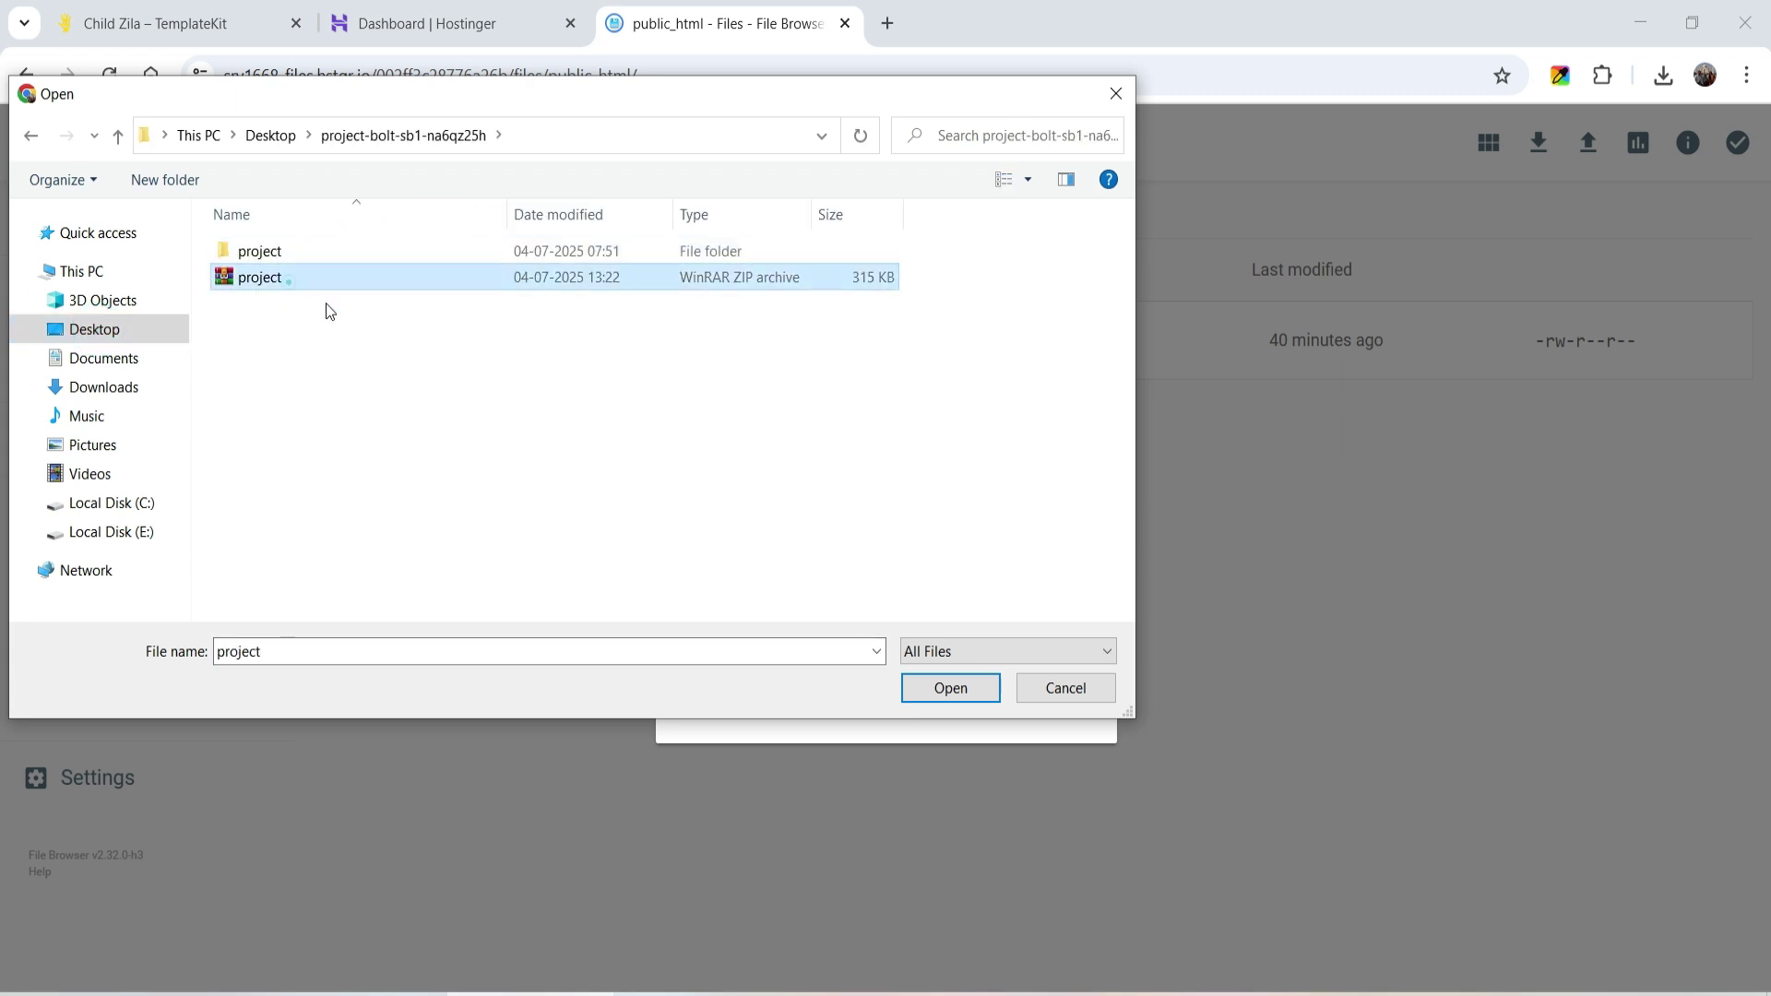
click(950, 690)
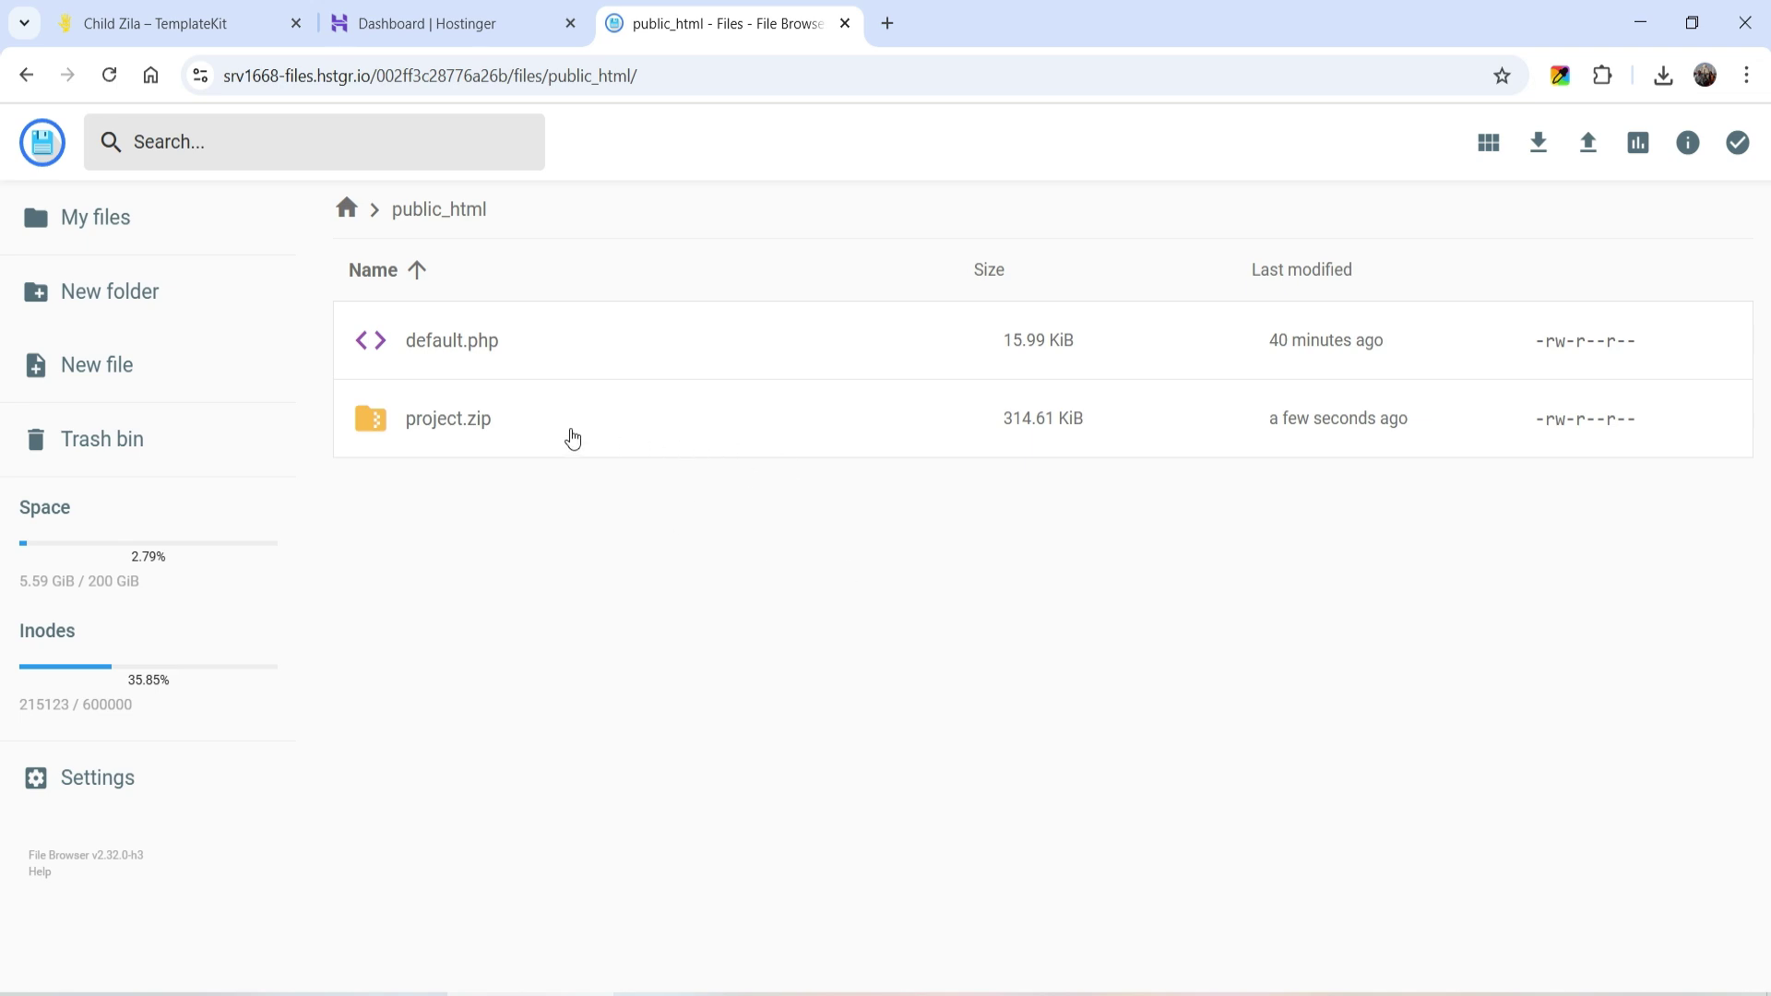
Extract project.zip with public_html as the destination and / as the folder name.
click(601, 437)
right_click(601, 430)
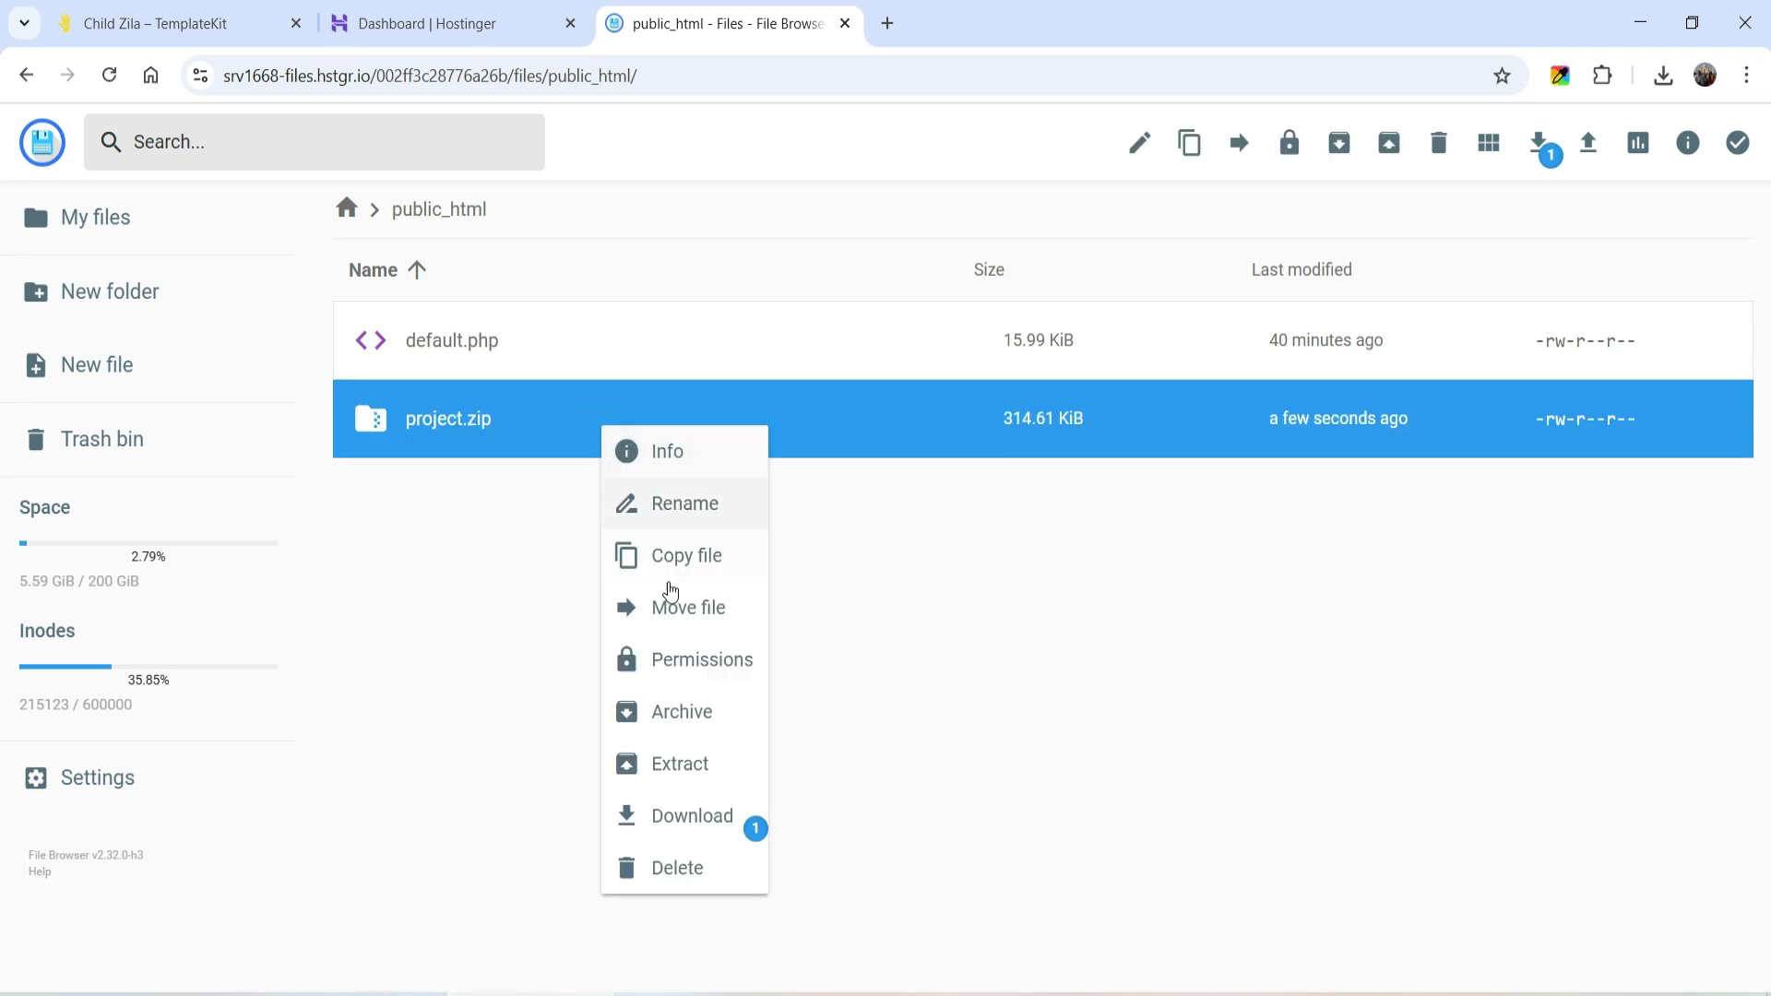
click(697, 776)
double_click(712, 598)
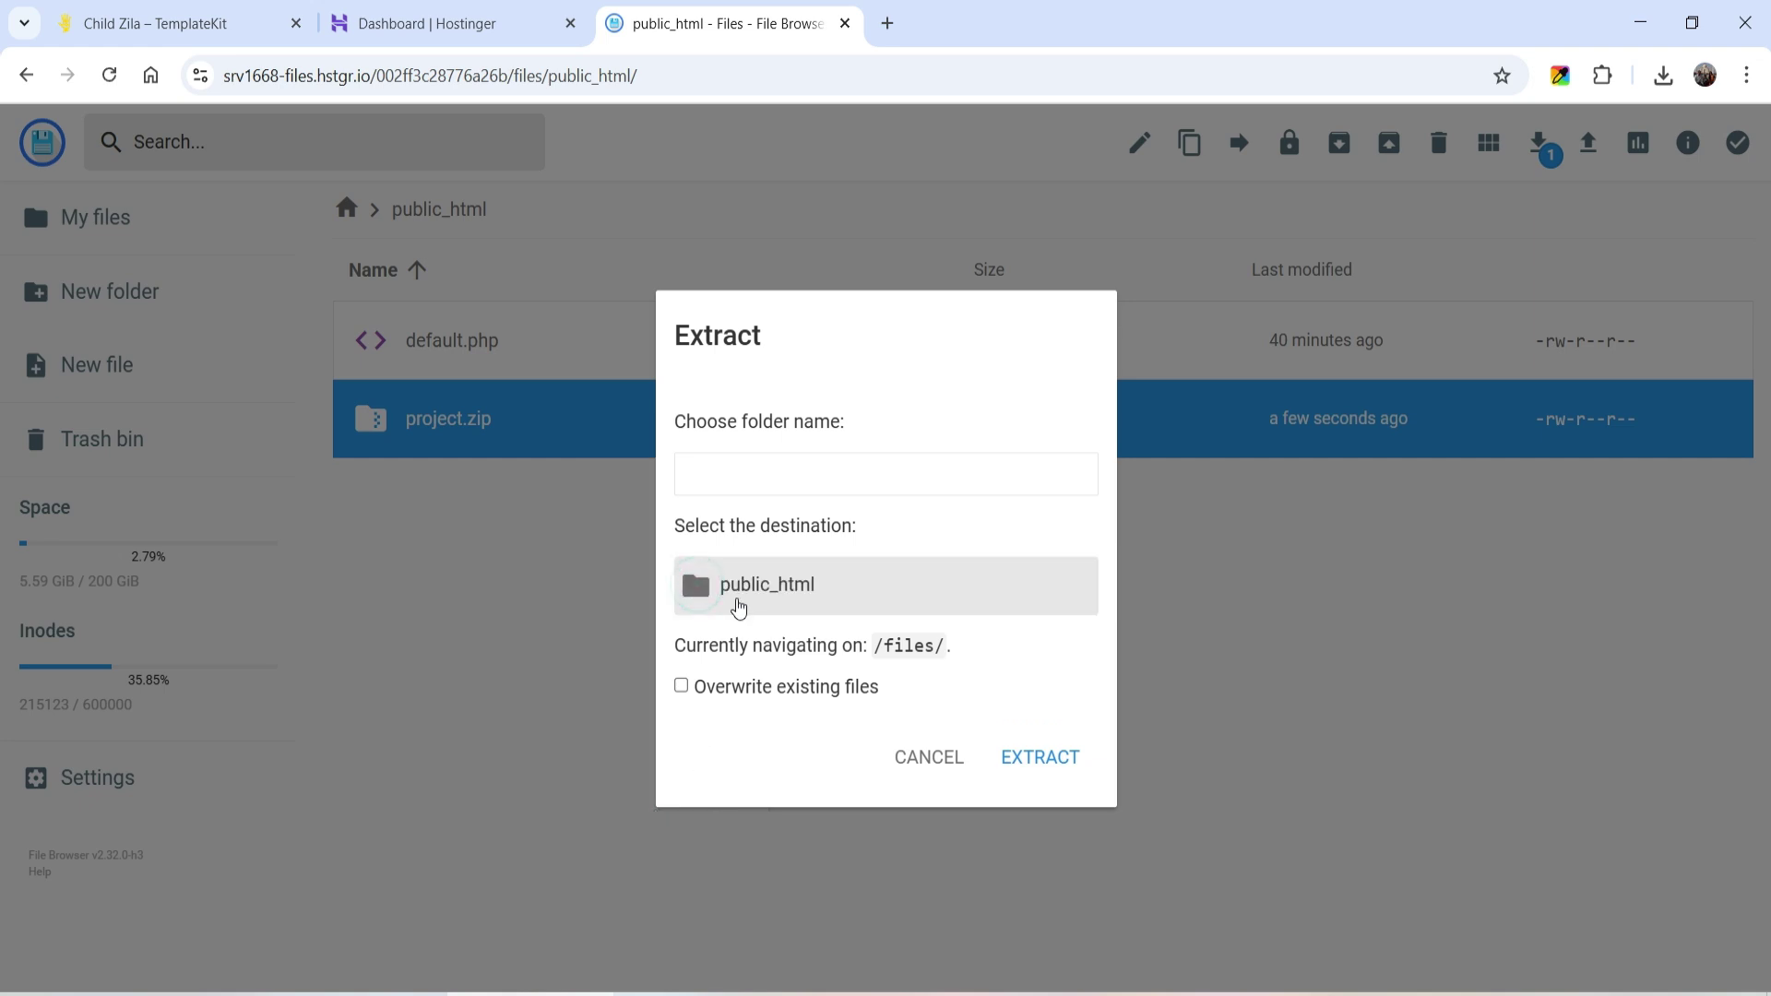
click(778, 596)
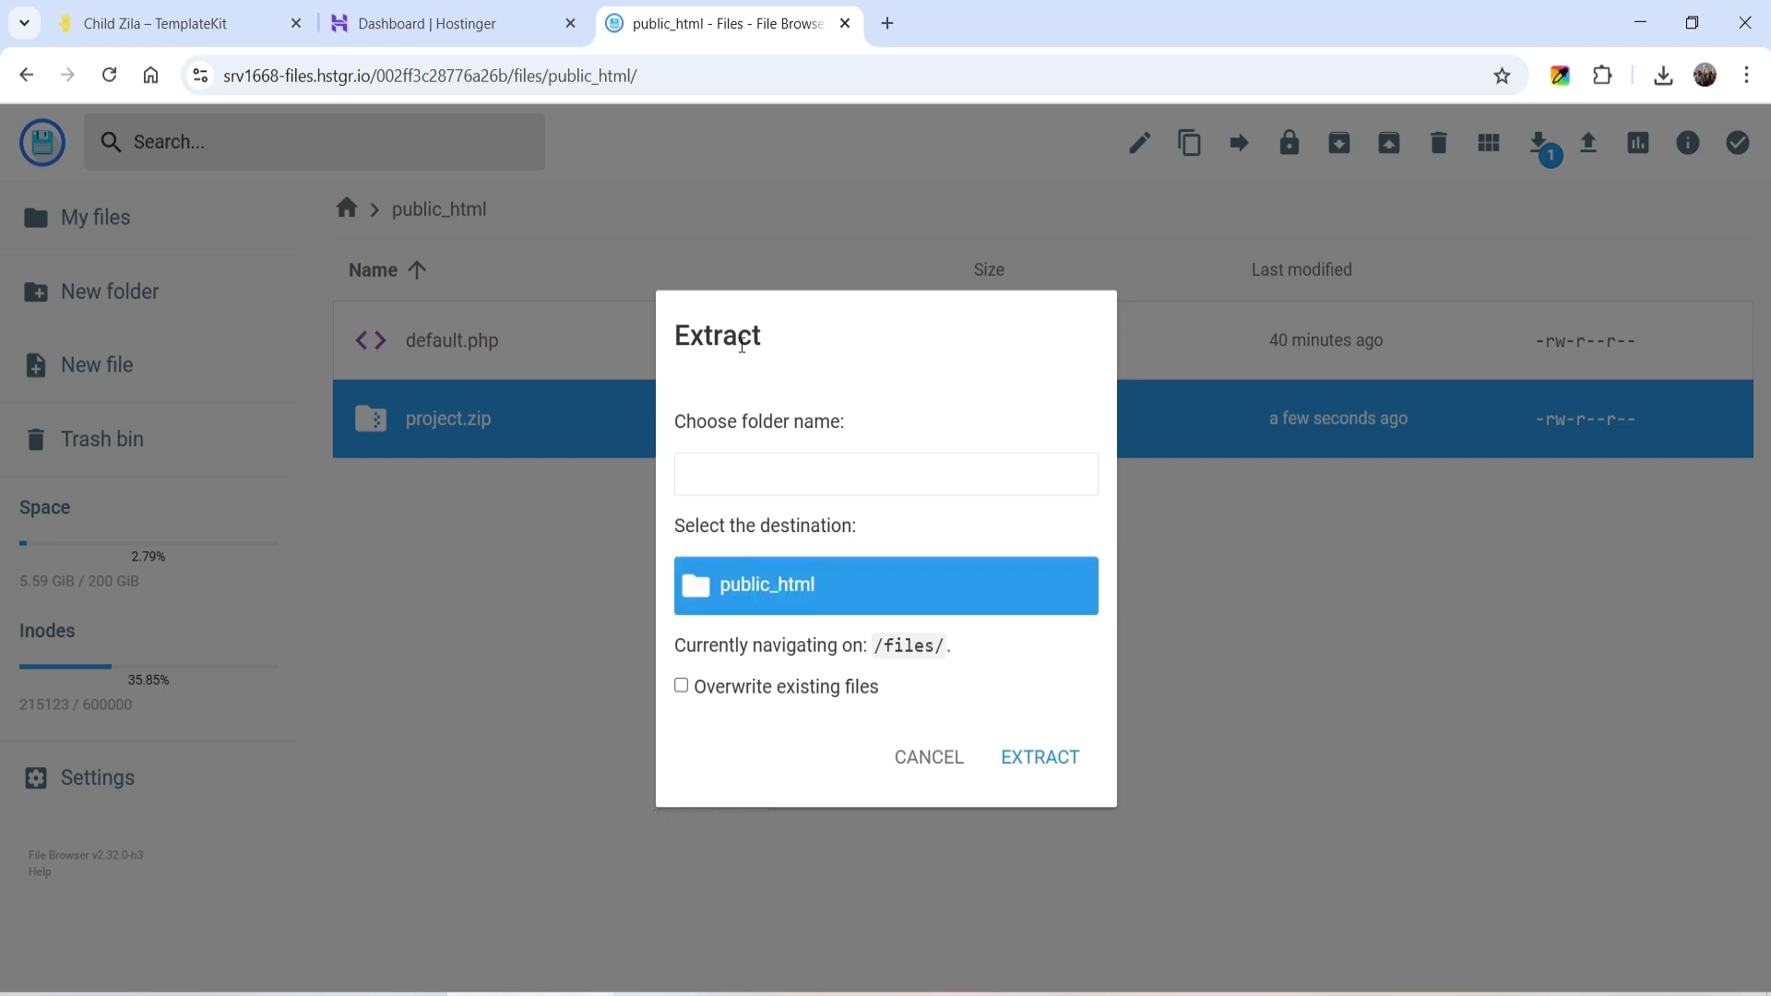
click(1043, 770)
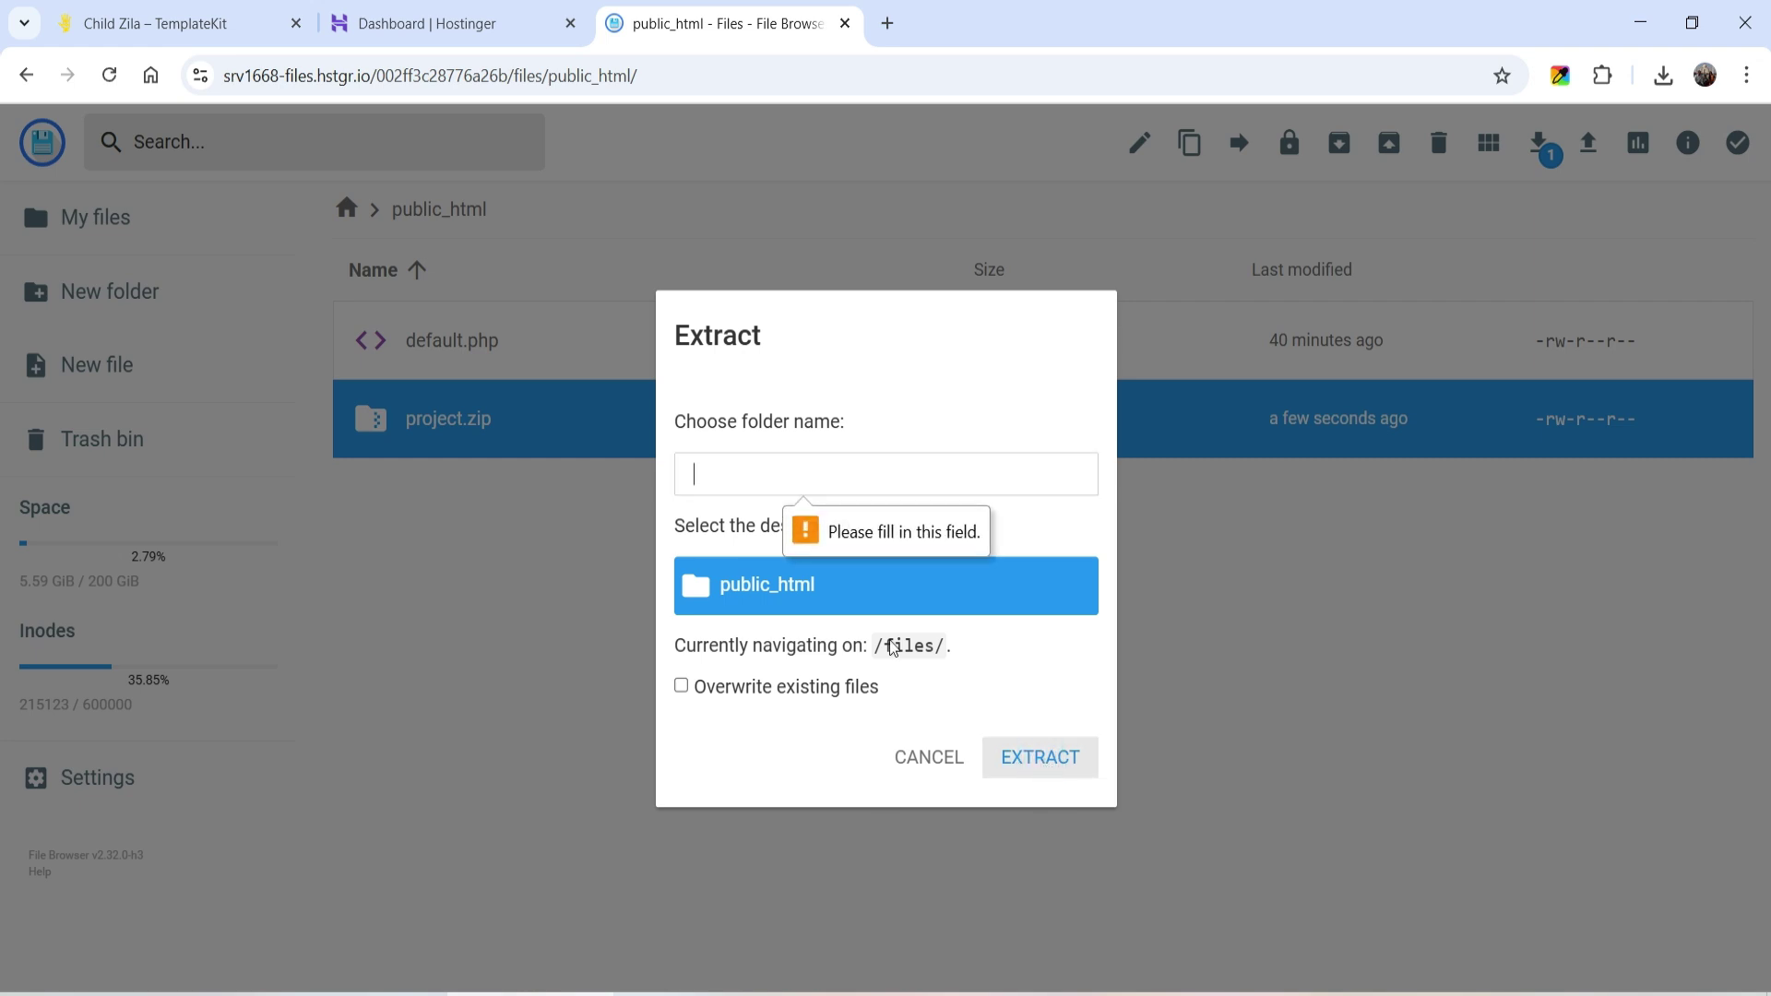
text(/)
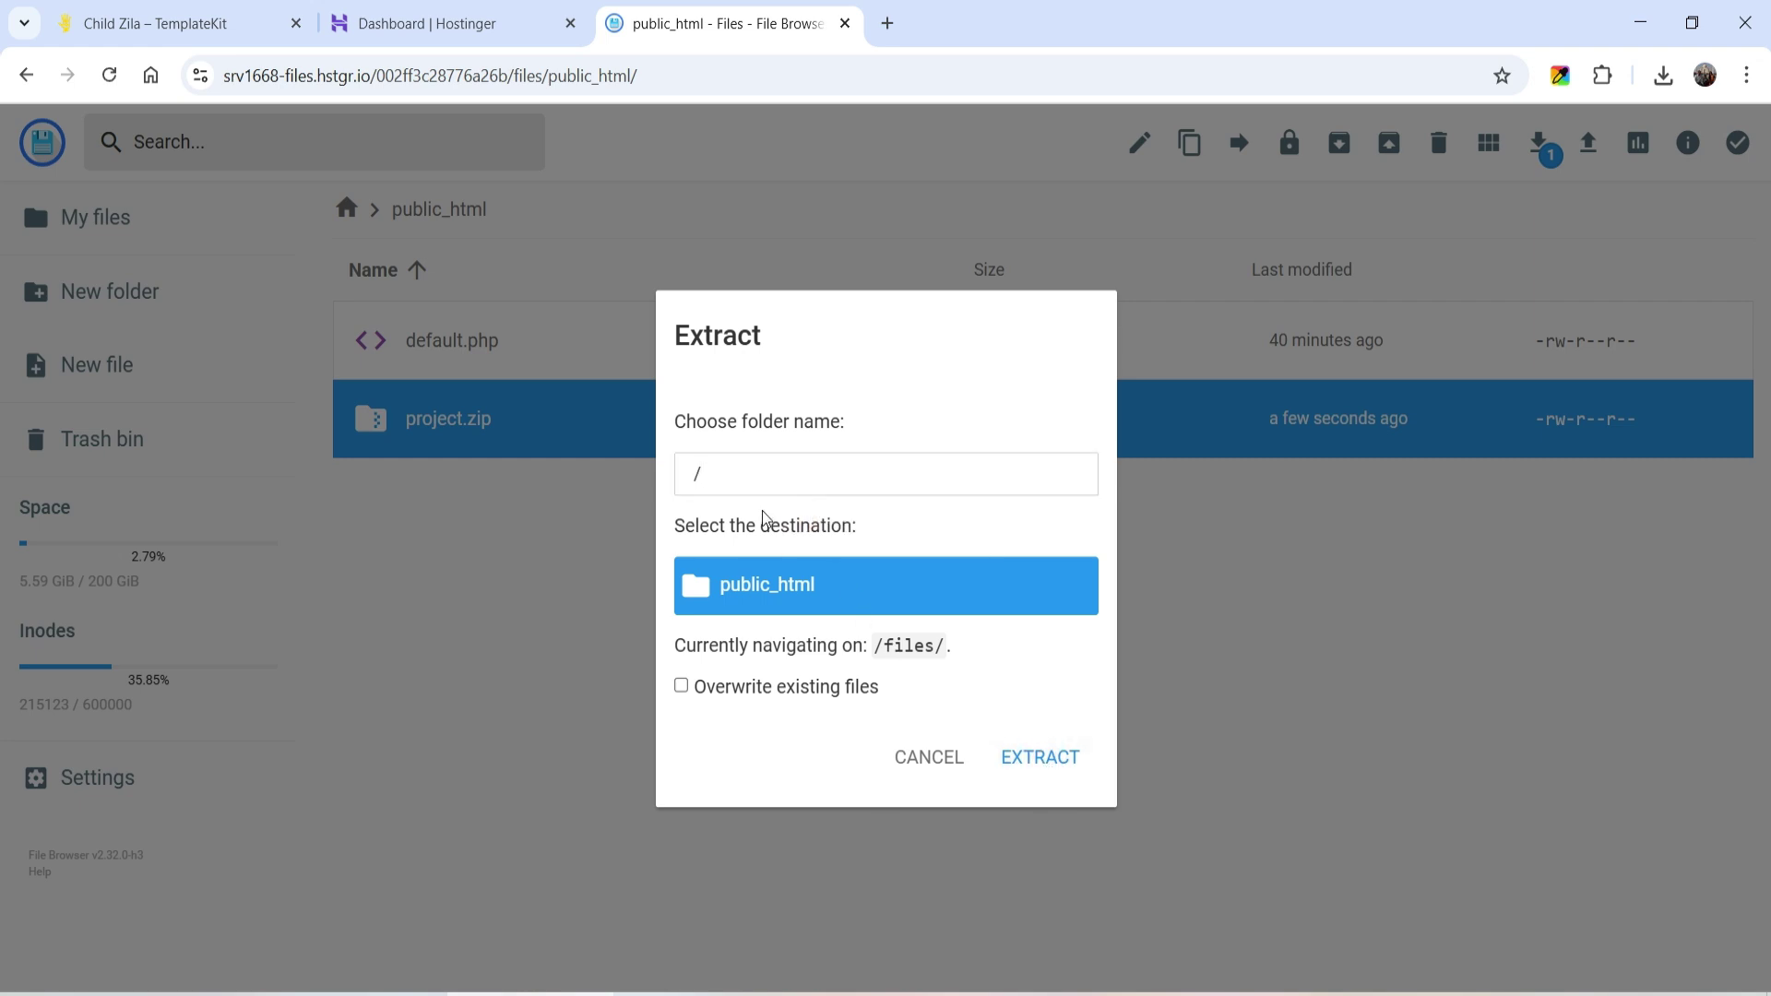
click(1055, 764)
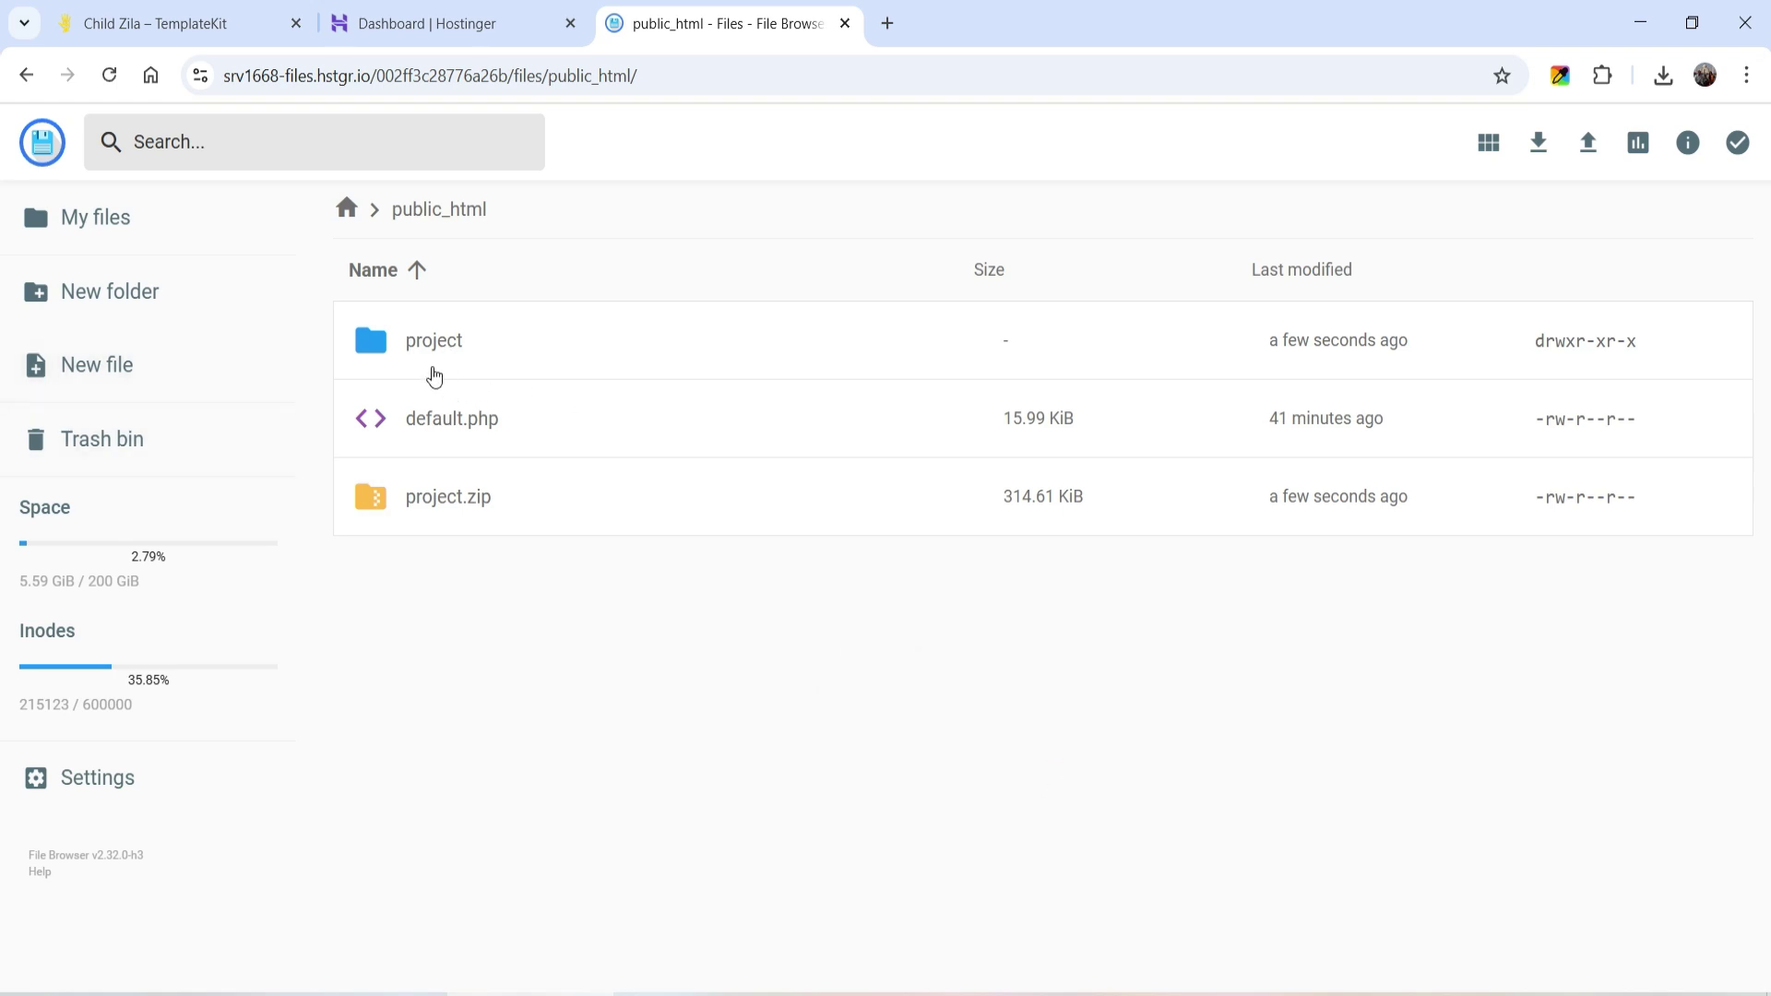
Open the extracted project folder, select everything from .bolt to toddlers.html, and copy it all to the parent public_html folder.
double_click(463, 355)
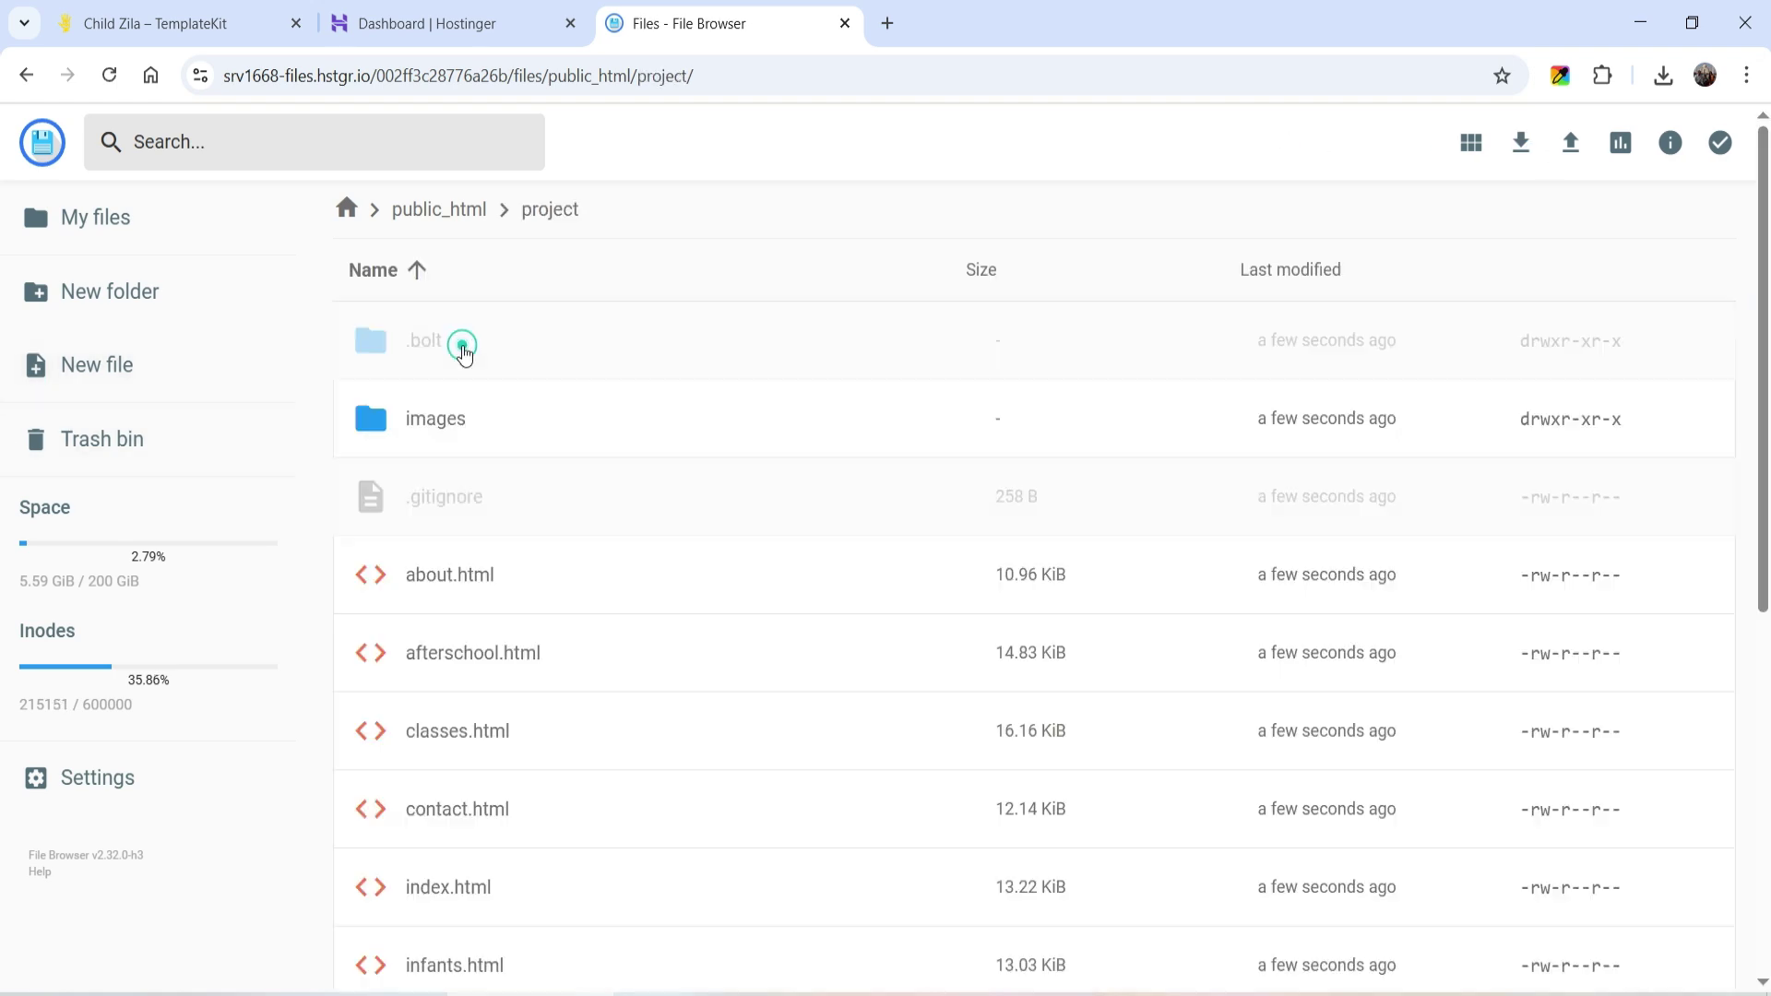
click(542, 352)
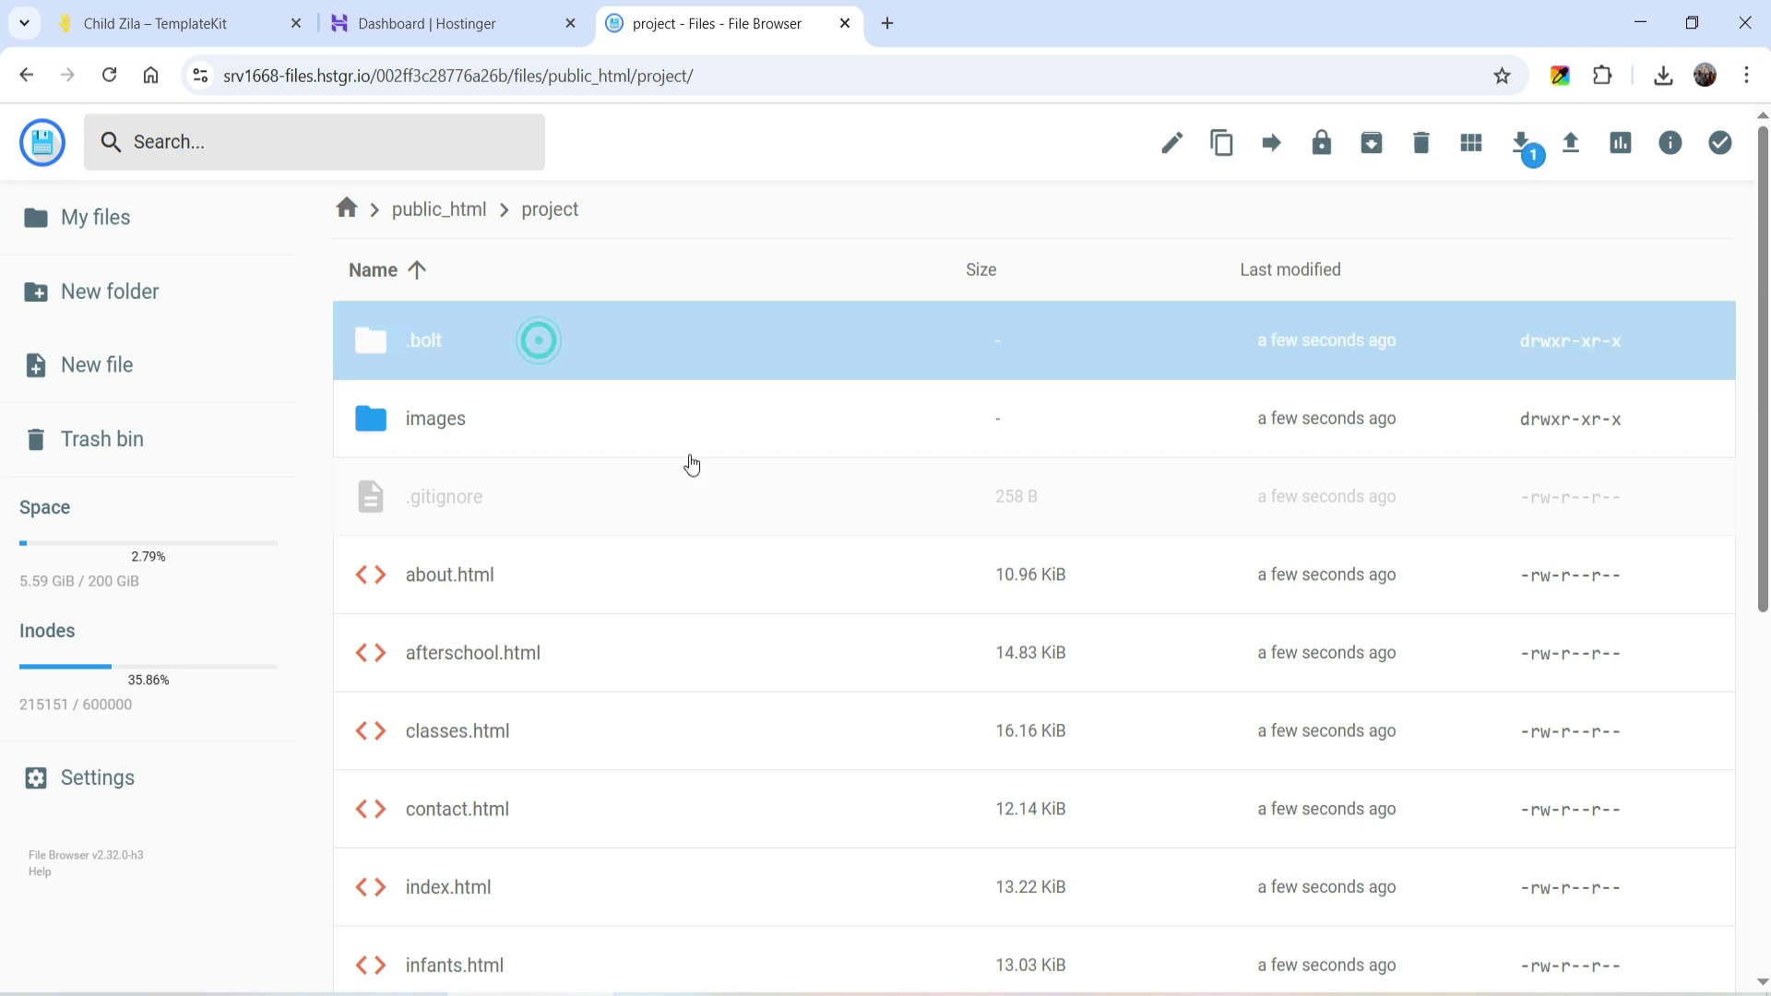
scroll(733, 480, down, 7)
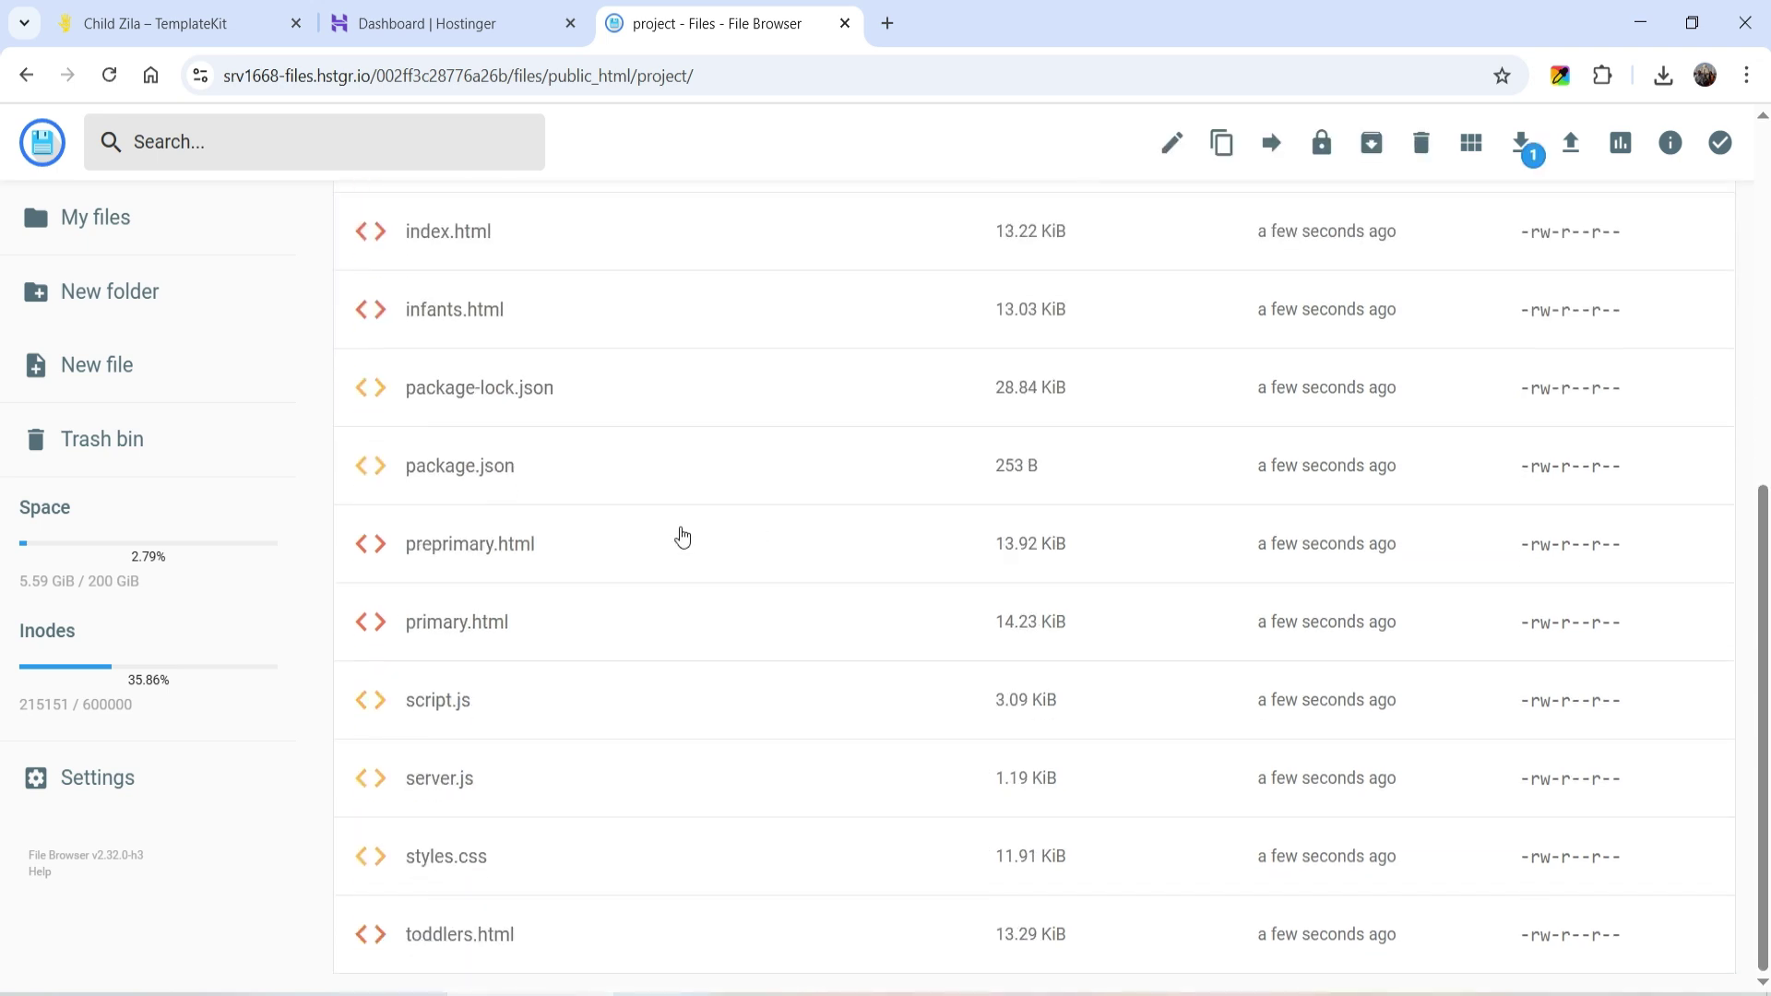
shift+click(535, 956)
right_click(569, 643)
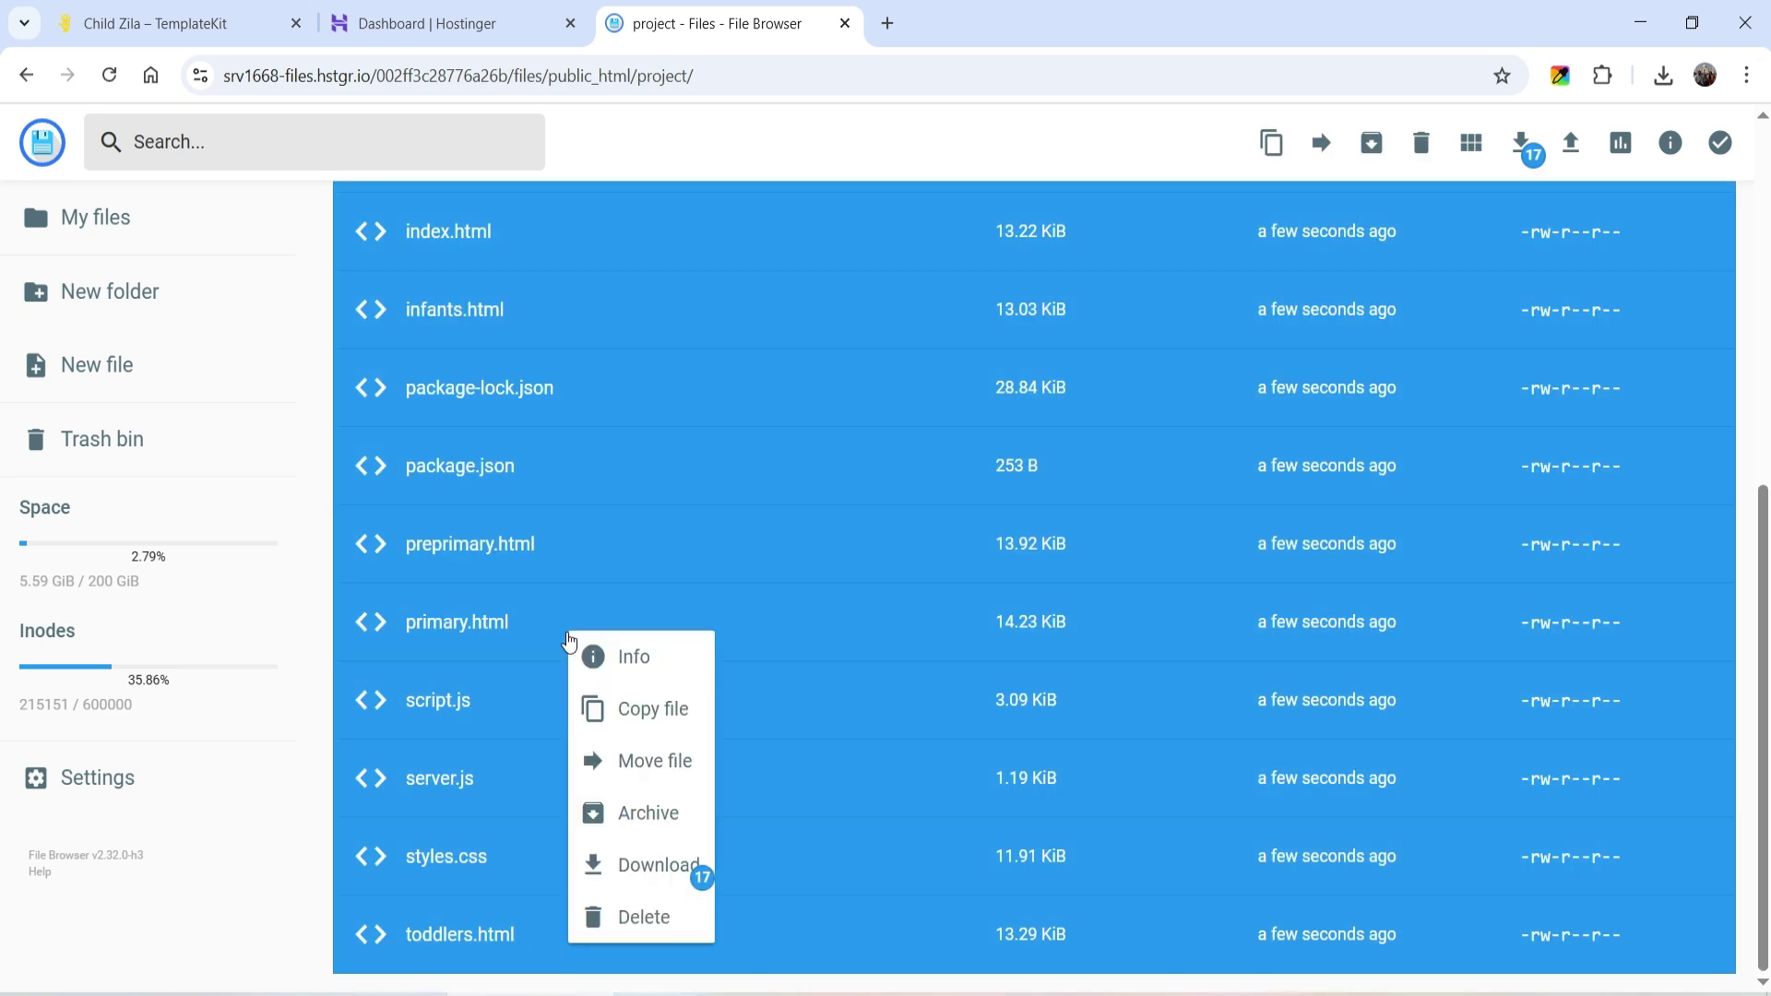
click(637, 709)
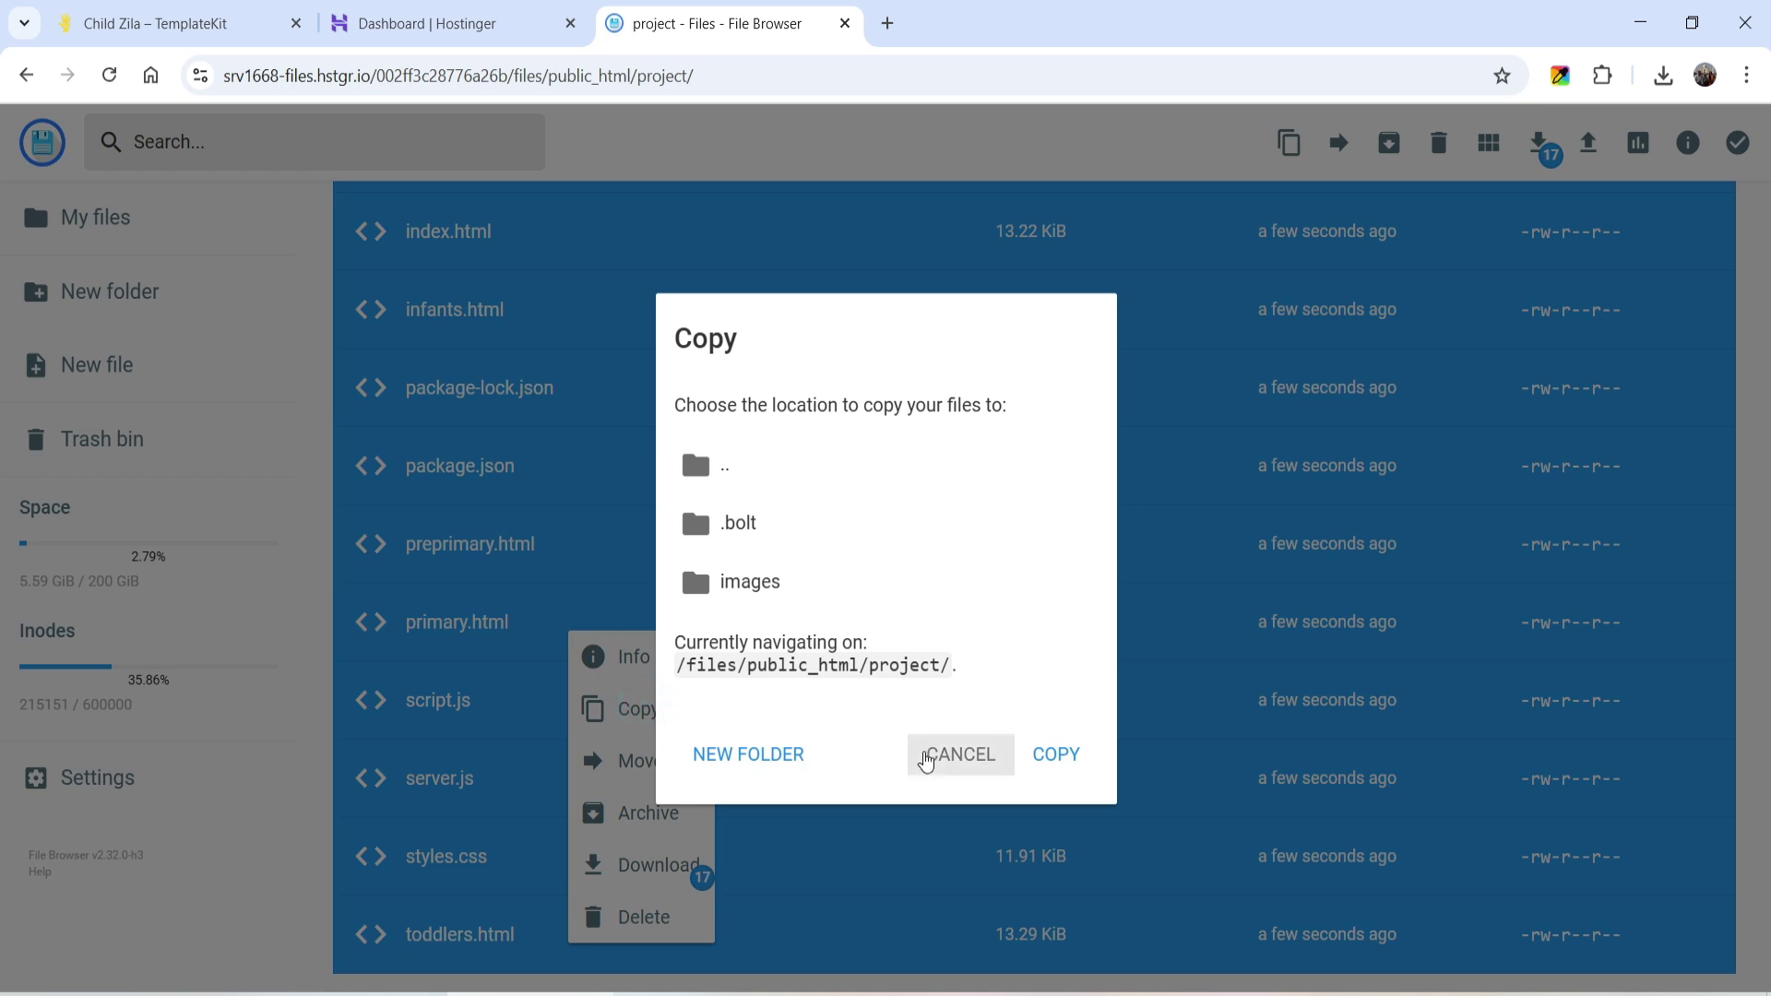
click(716, 482)
click(719, 477)
click(723, 473)
double_click(723, 474)
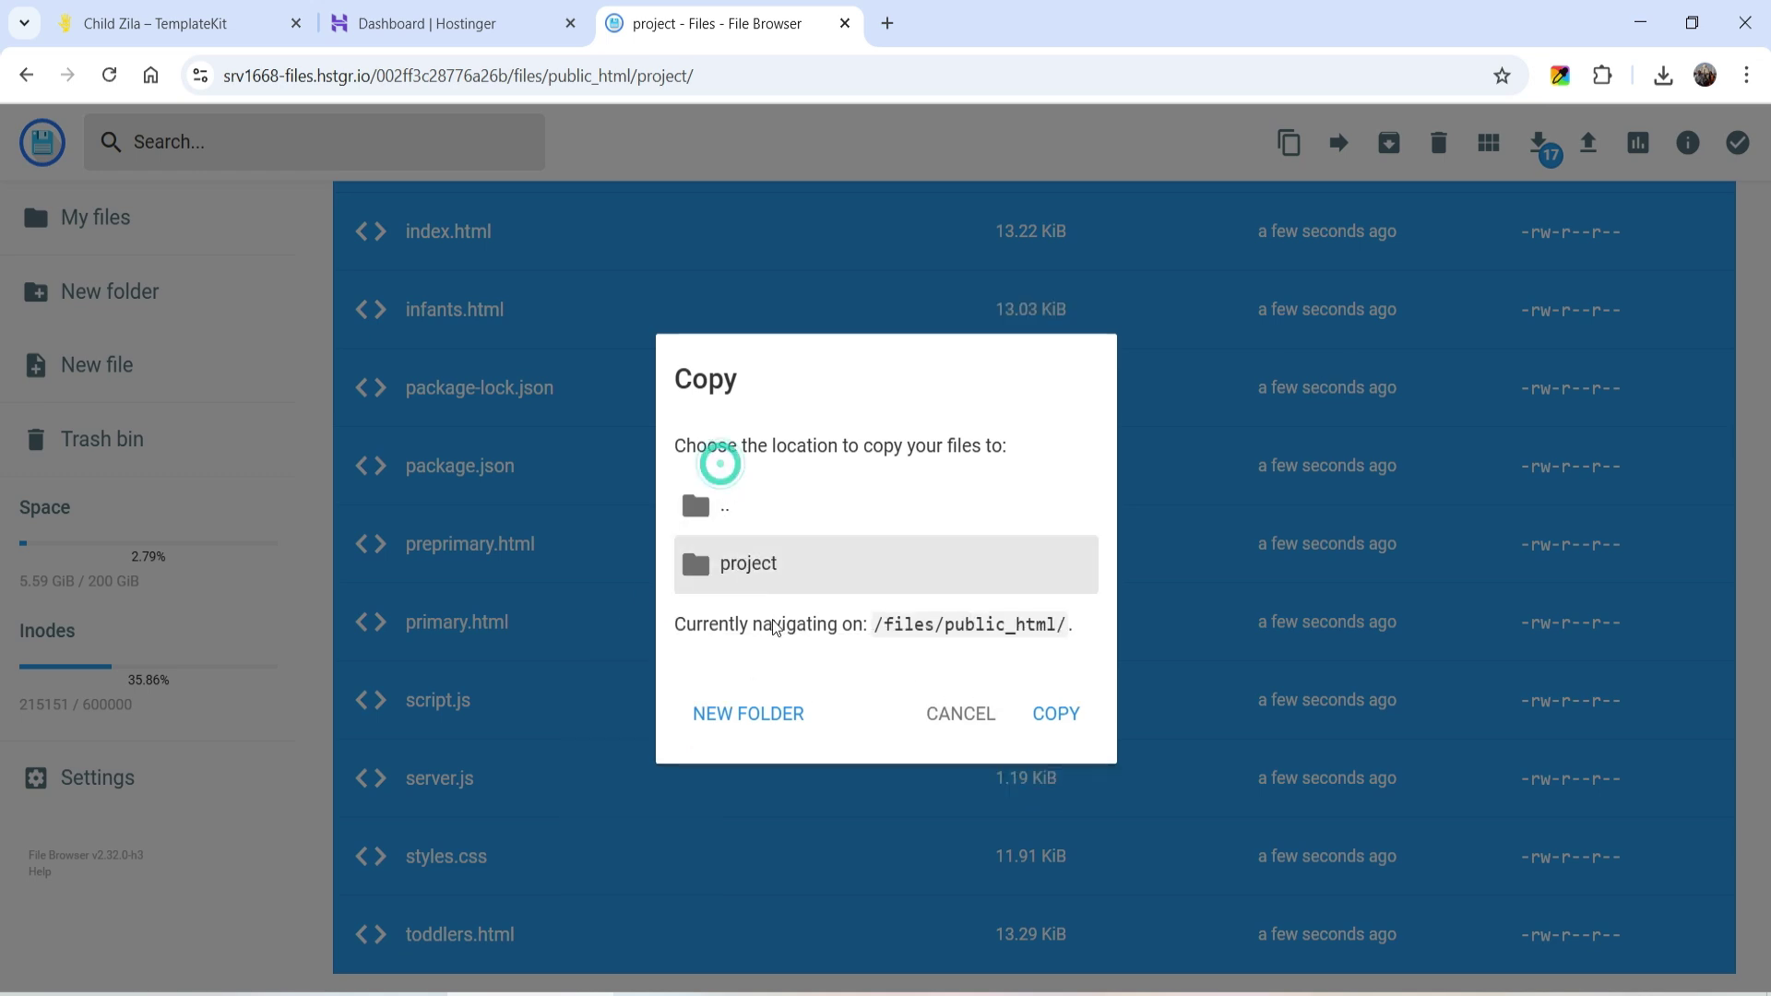
double_click(782, 509)
click(1054, 693)
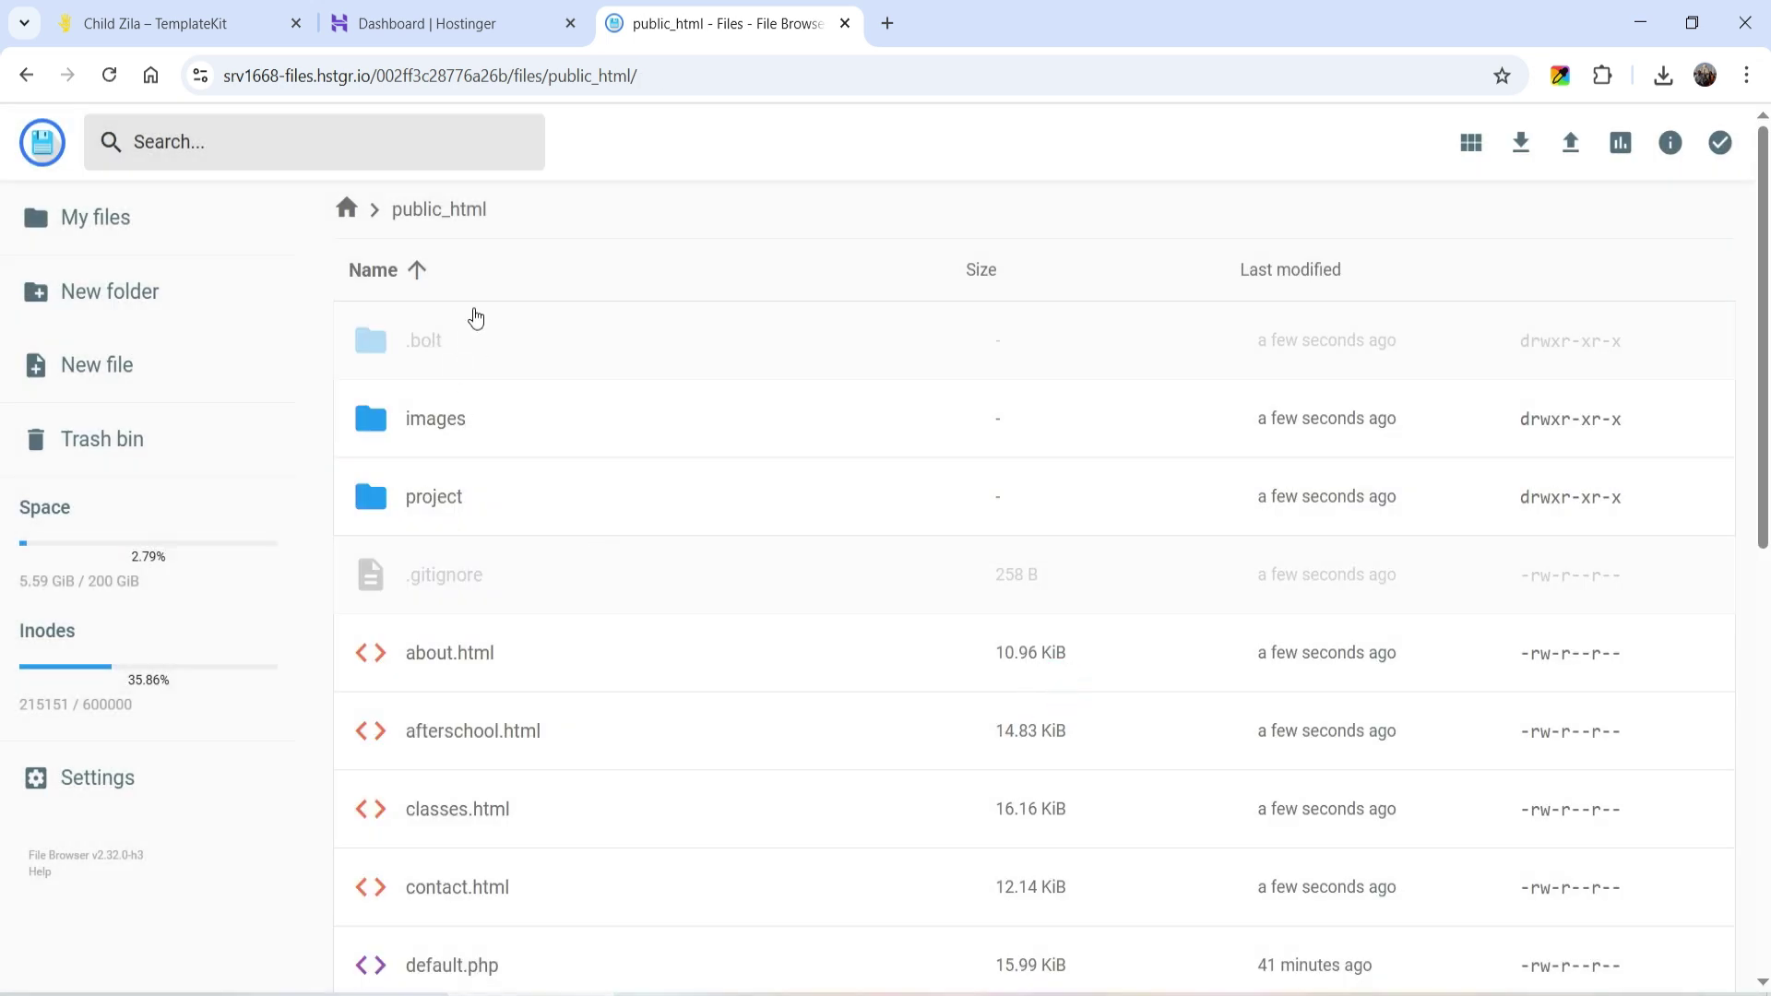
Check the files copied into public_html and open the live website from the Hostinger dashboard.
click(410, 221)
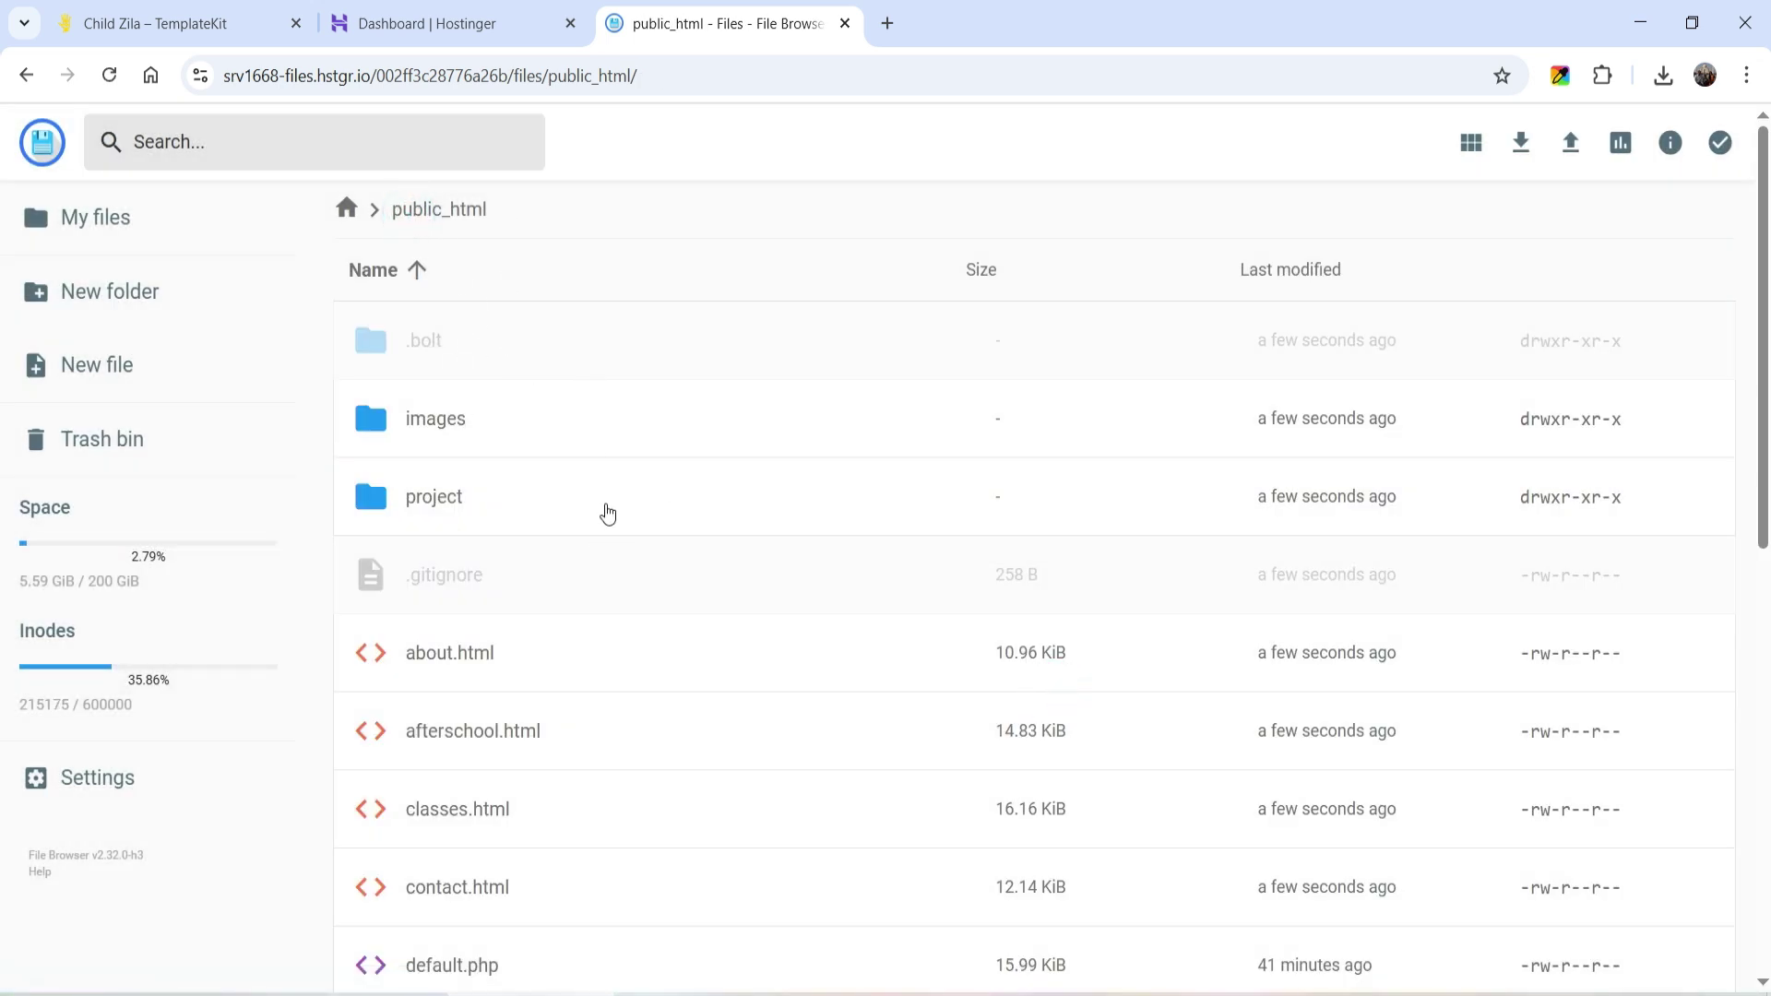
scroll(600, 486, down, 8)
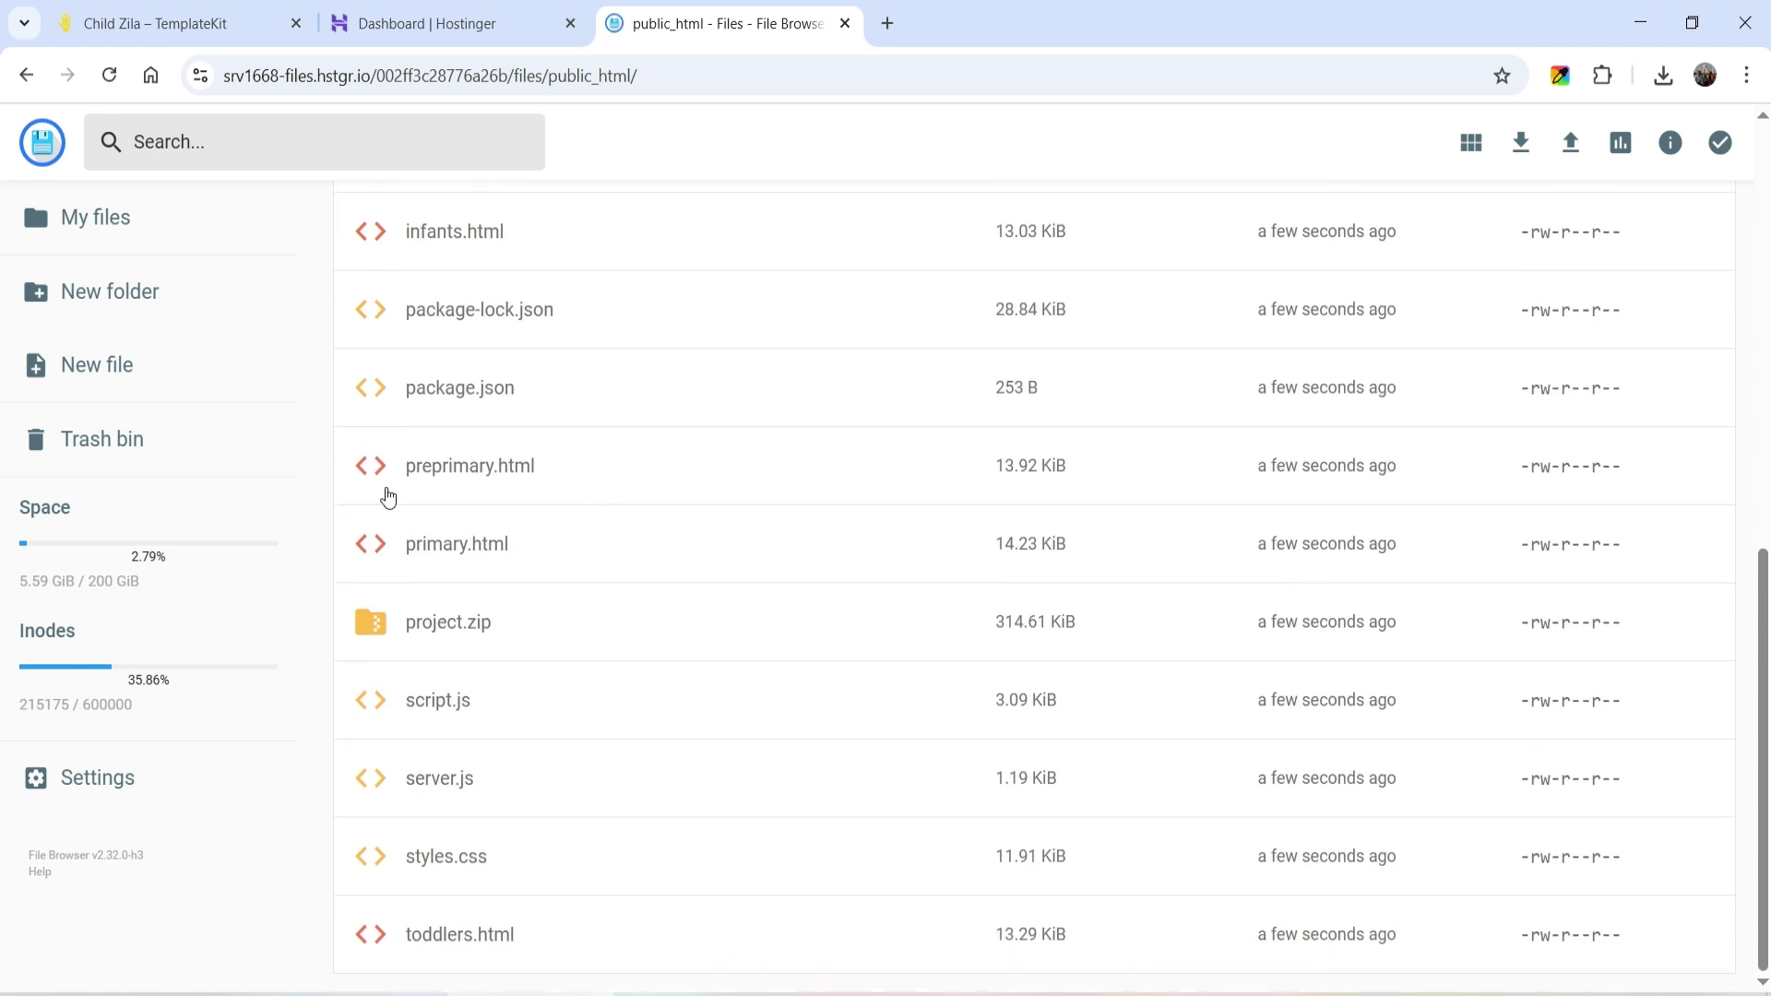
scroll(683, 620, up, 5)
scroll(683, 619, up, 4)
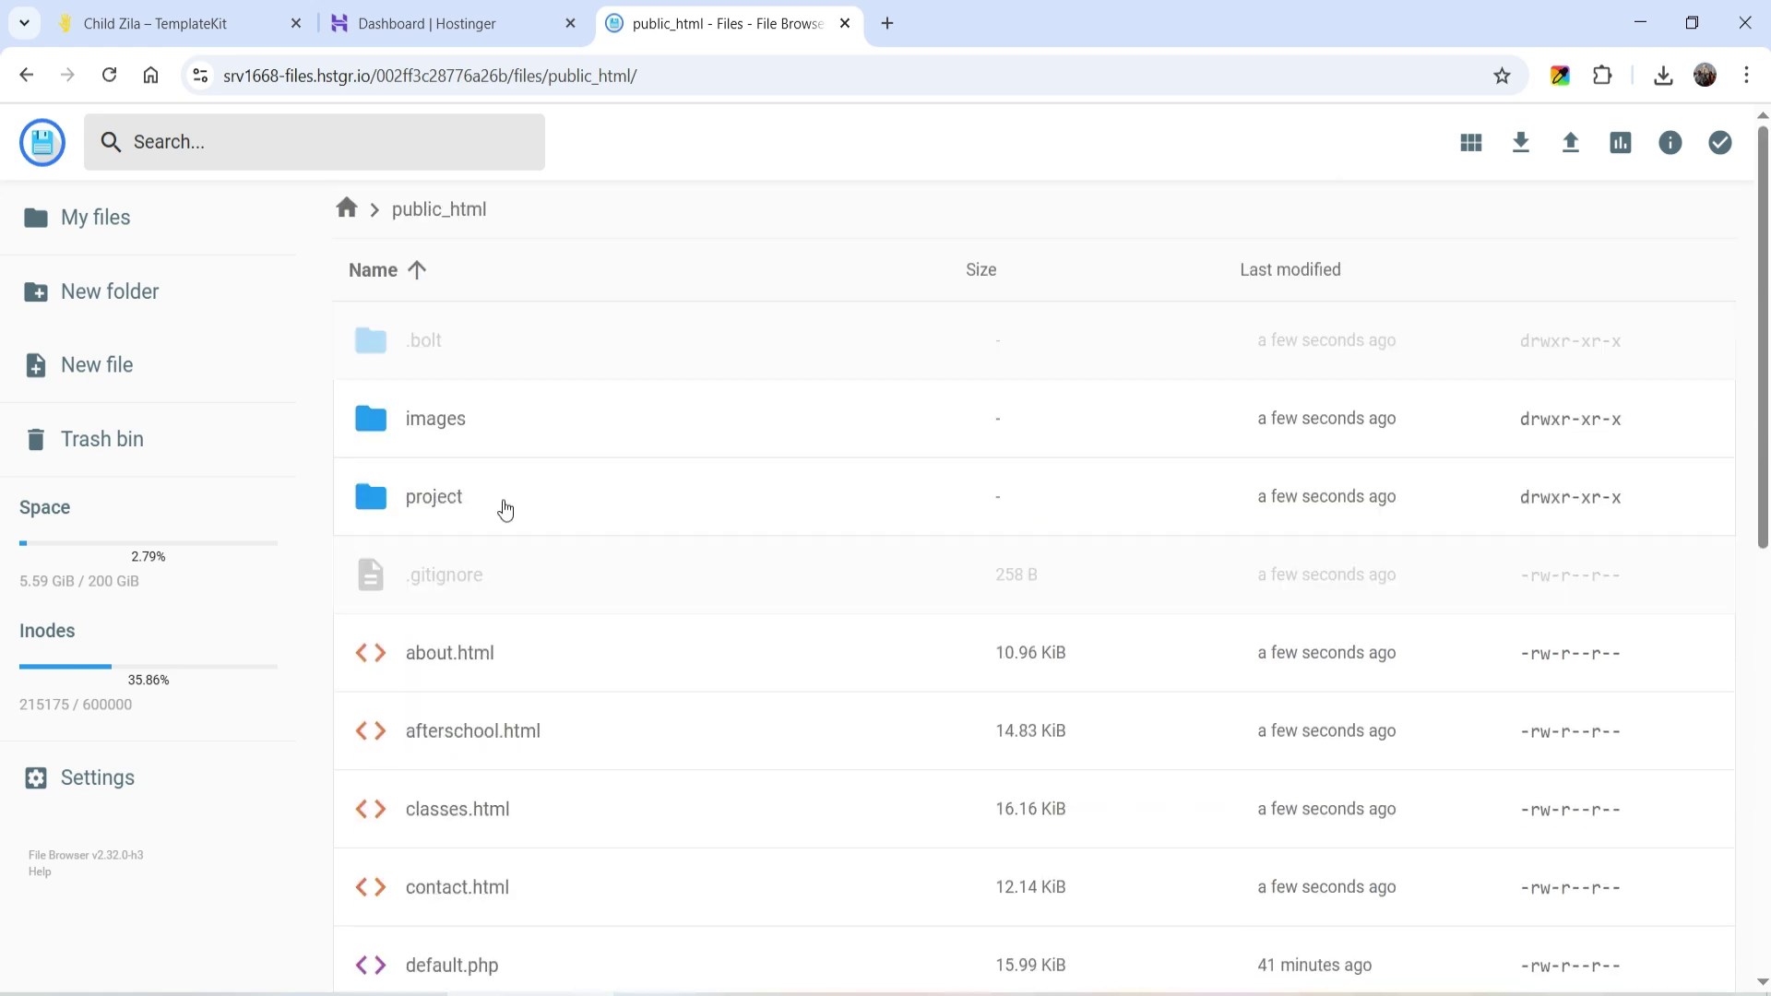
scroll(636, 681, down, 3)
scroll(625, 648, up, 3)
click(422, 11)
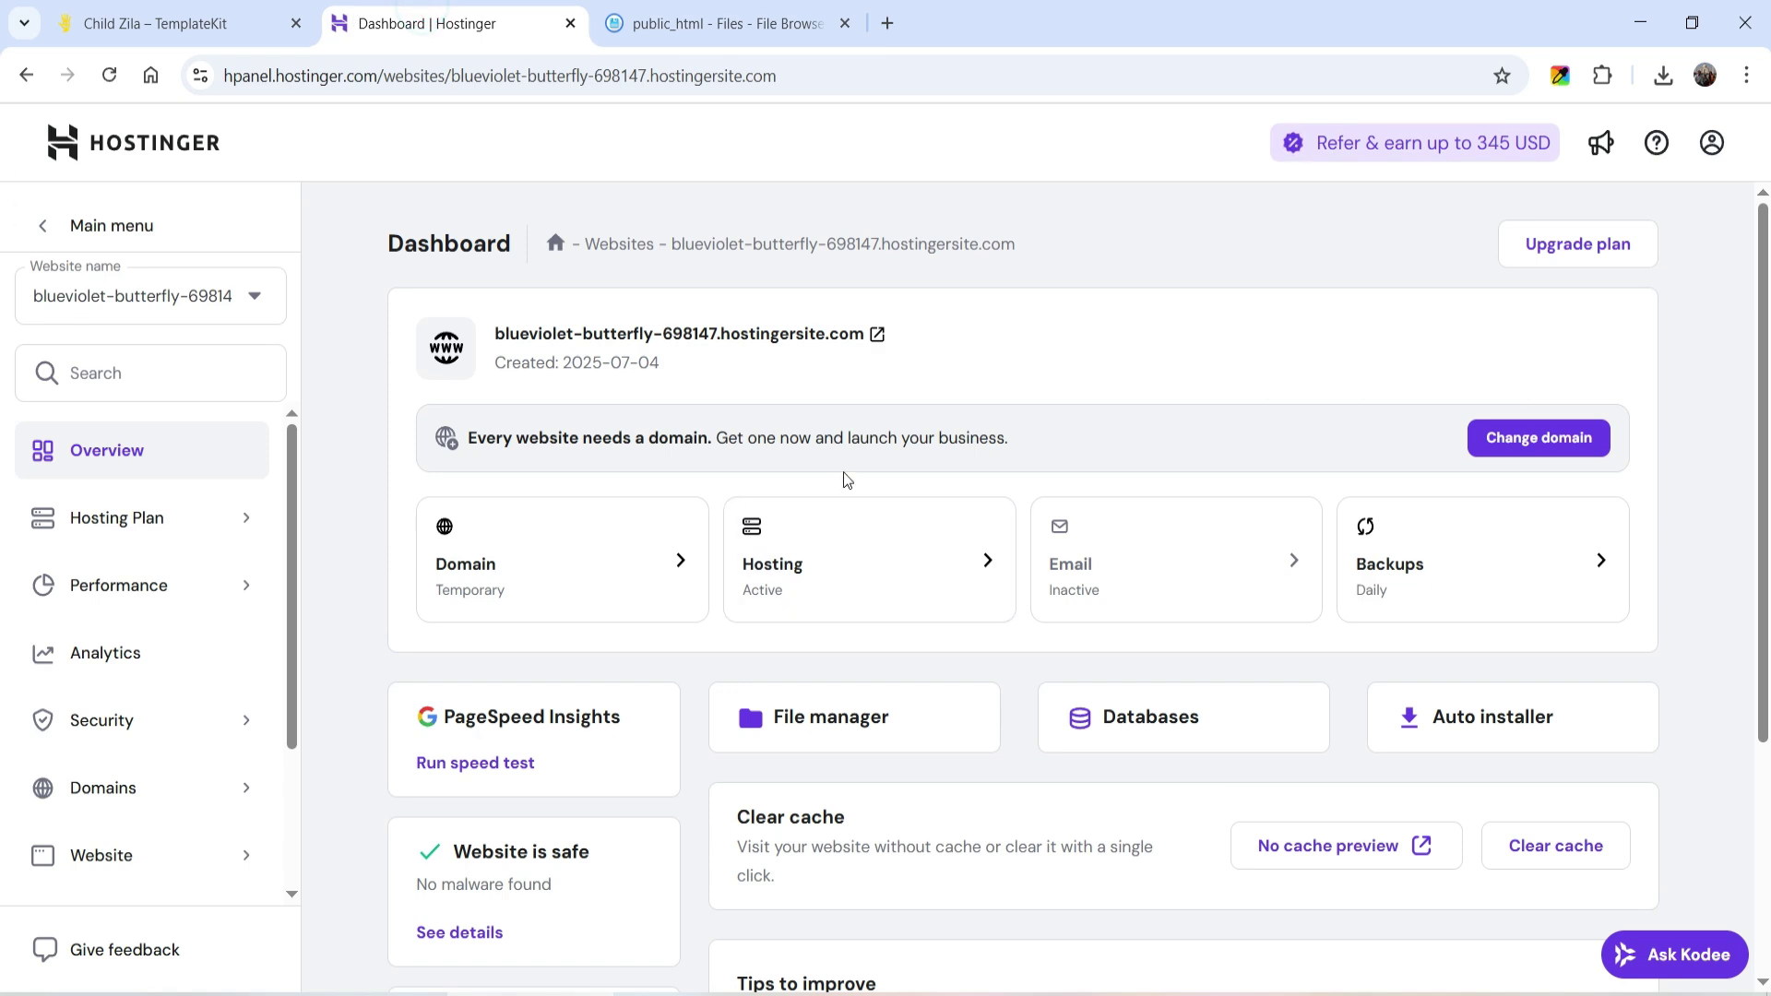
click(879, 339)
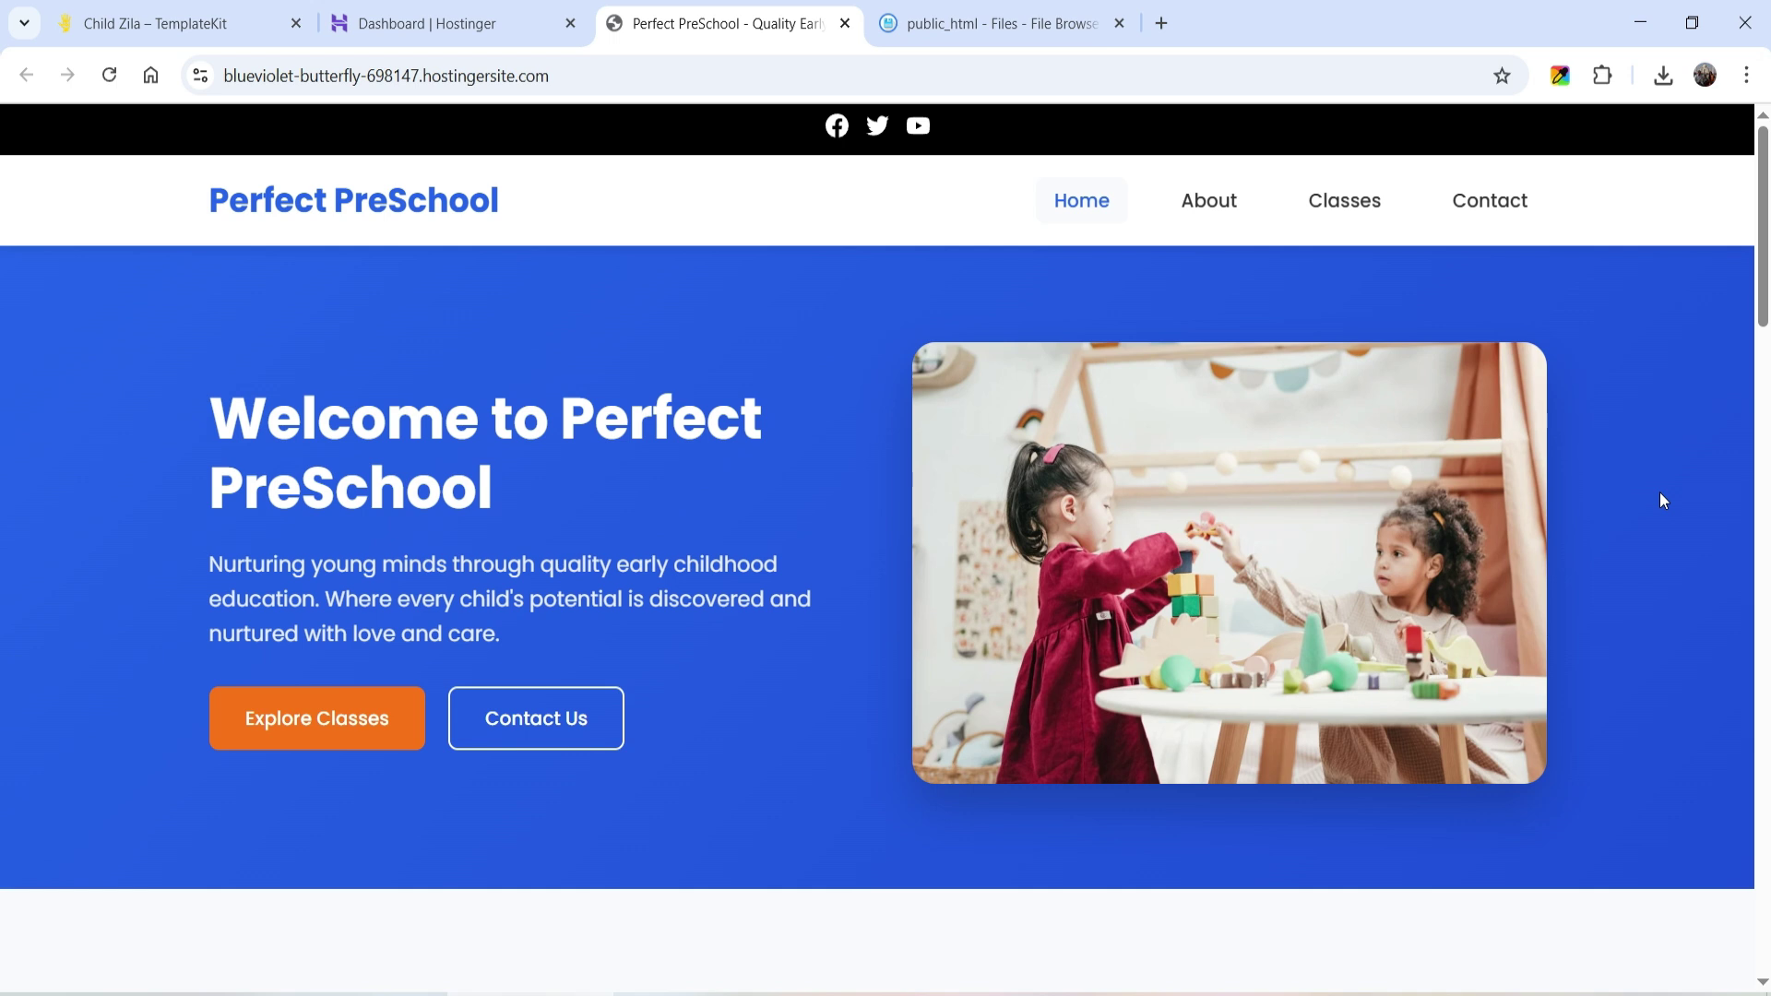
Open and look through the Contact and About pages of the live website.
key(Return)
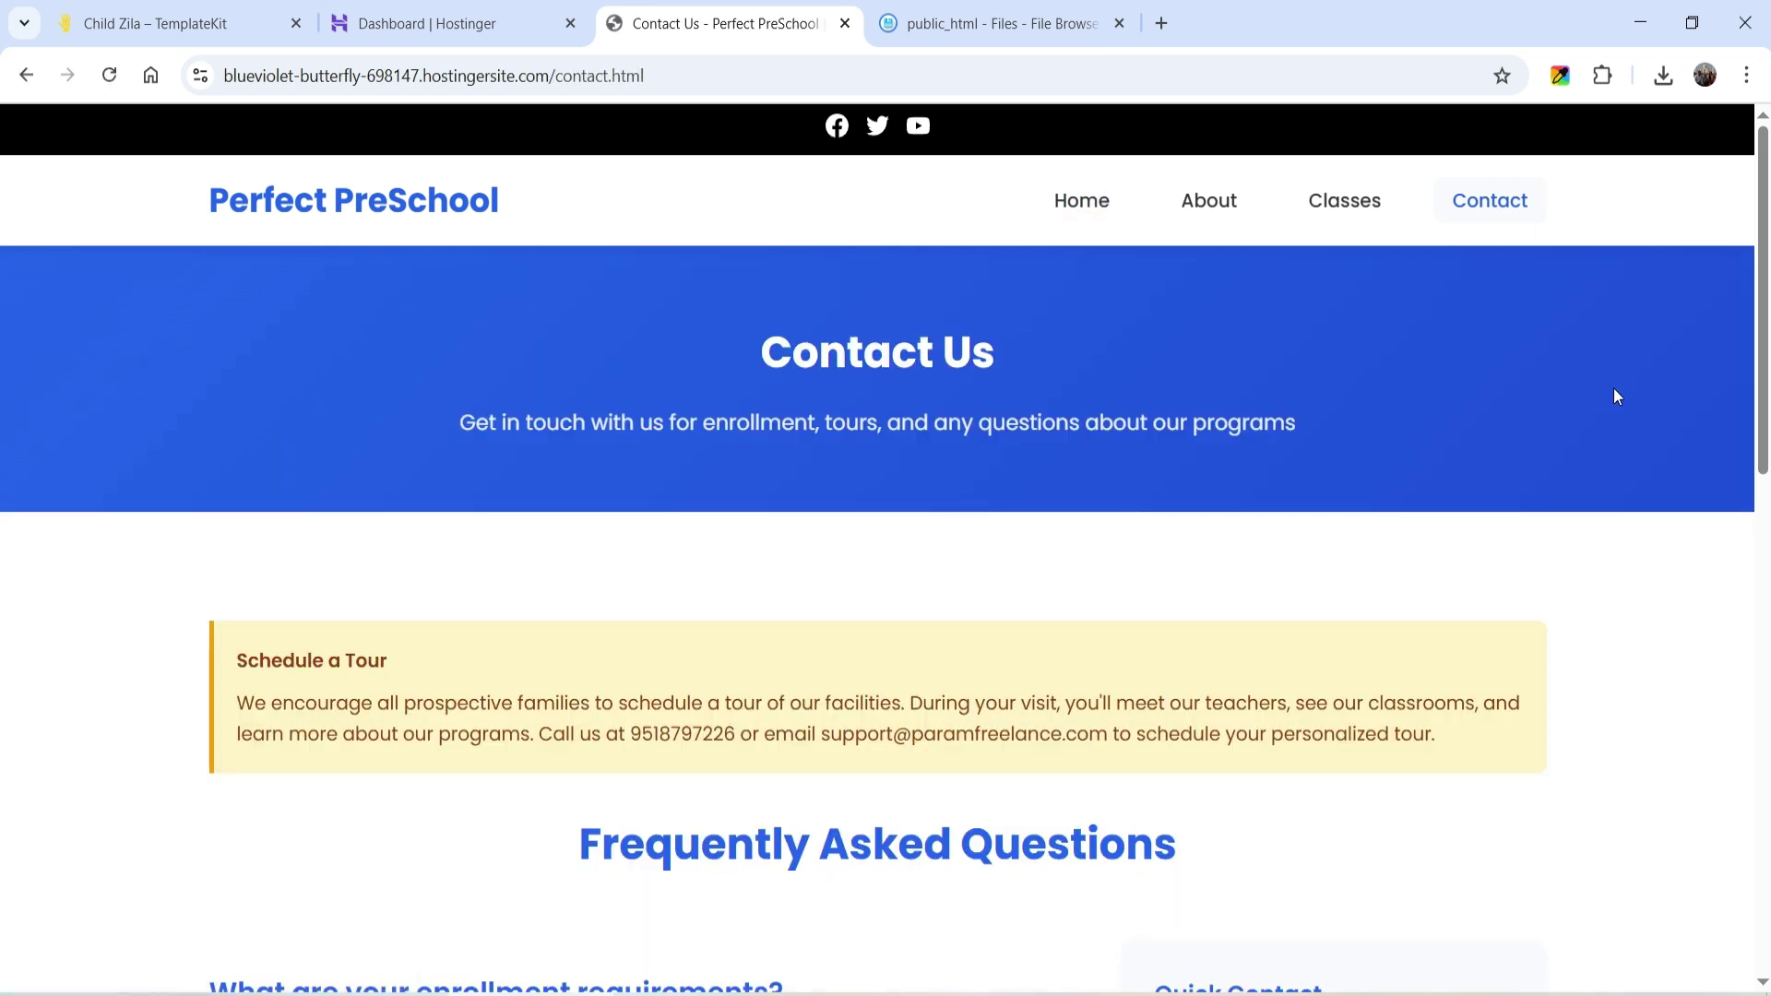
scroll(1597, 481, down, 5)
scroll(1586, 479, up, 5)
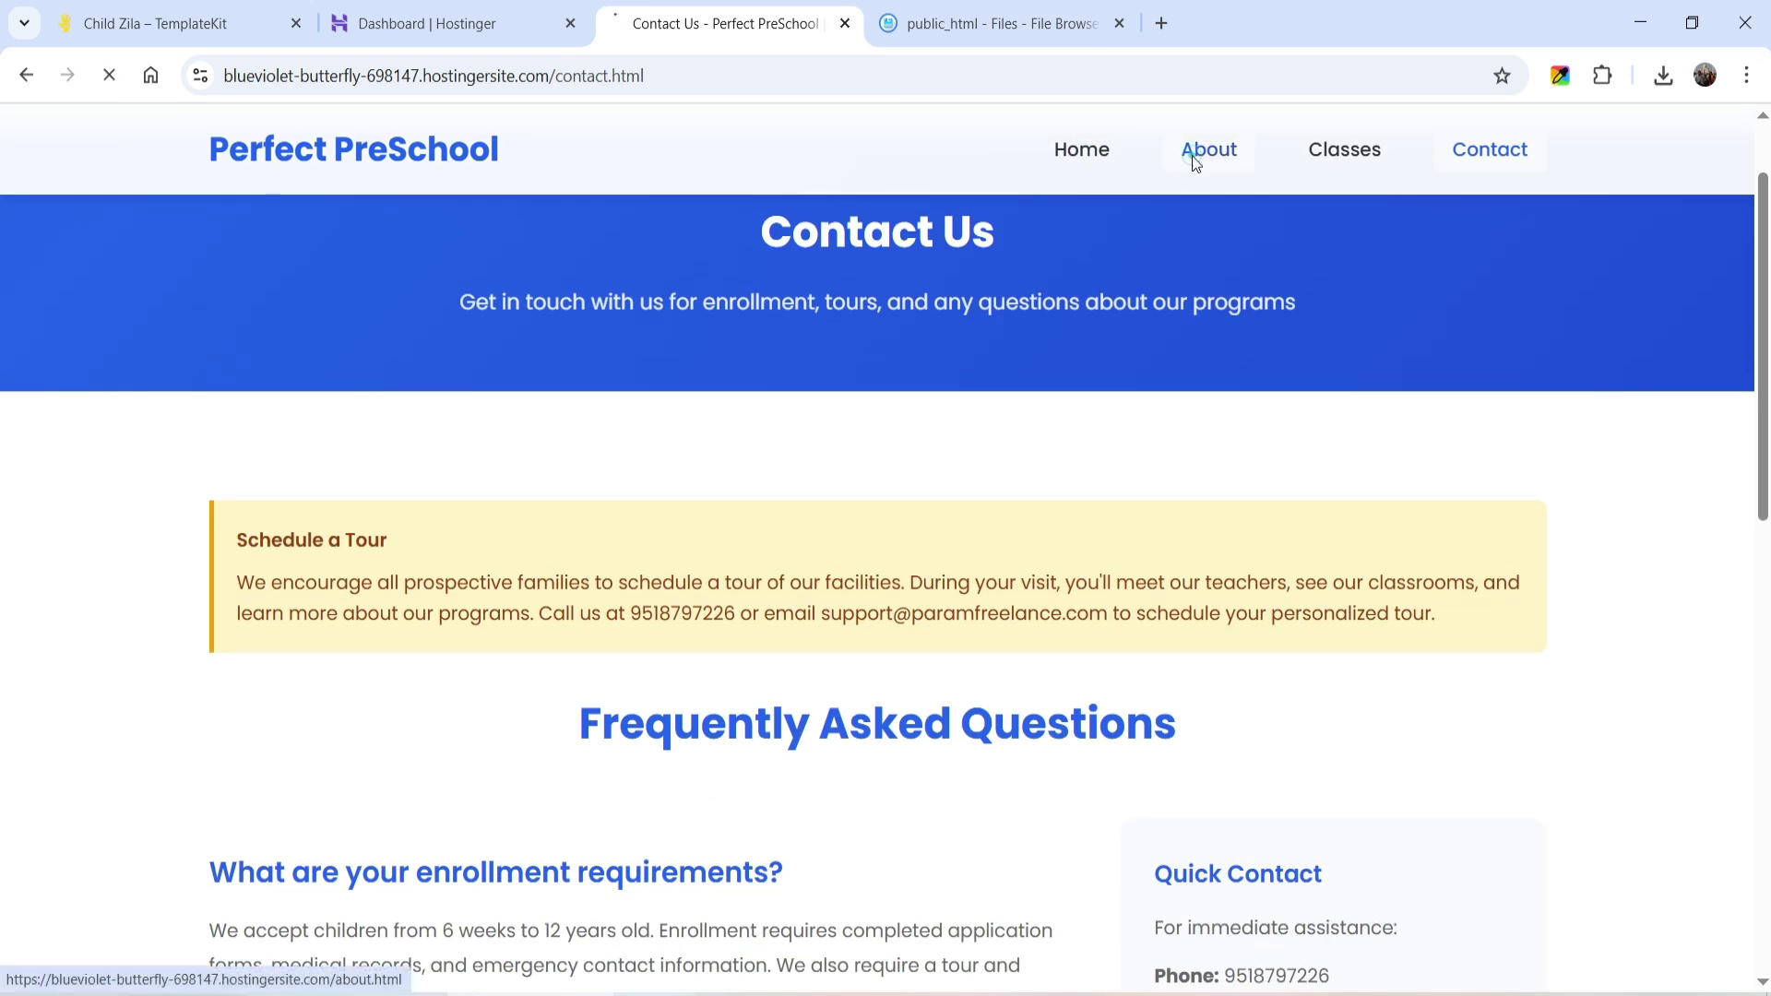
click(1192, 155)
scroll(1466, 534, down, 5)
scroll(1557, 572, up, 5)
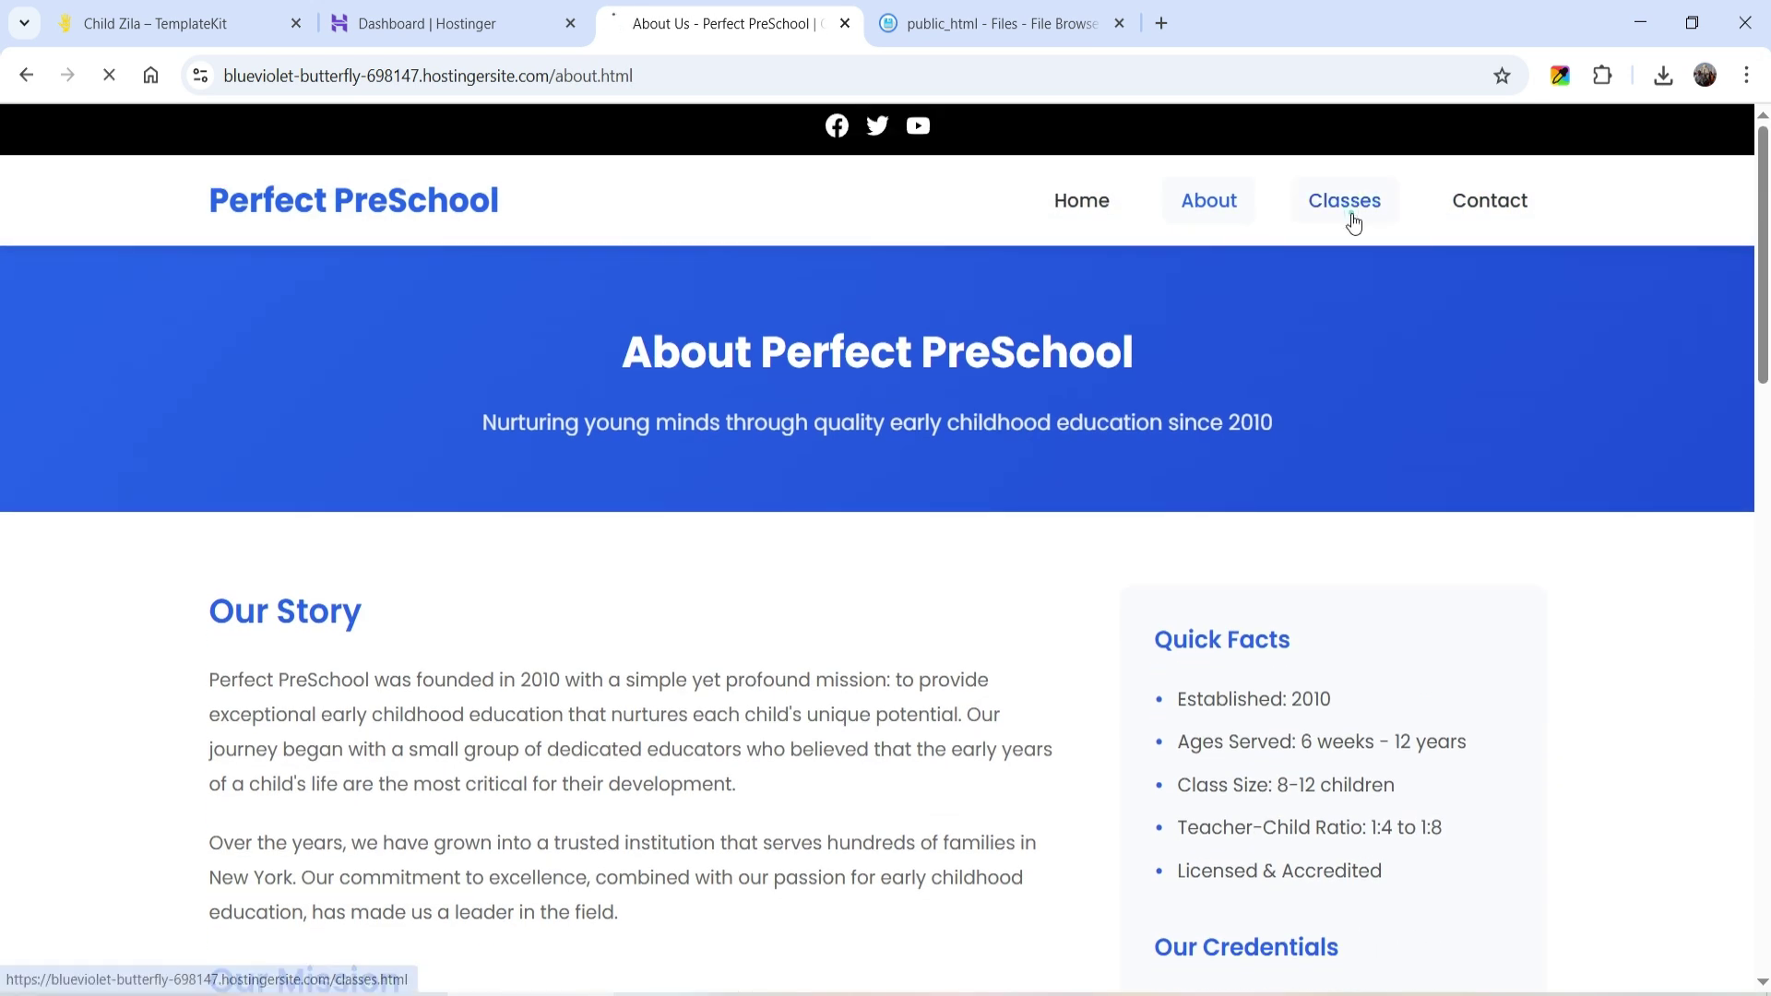
Review the live website's Classes page and return to the Home page.
click(1351, 213)
scroll(1393, 415, down, 6)
scroll(1404, 448, up, 2)
scroll(554, 332, up, 7)
scroll(841, 461, up, 3)
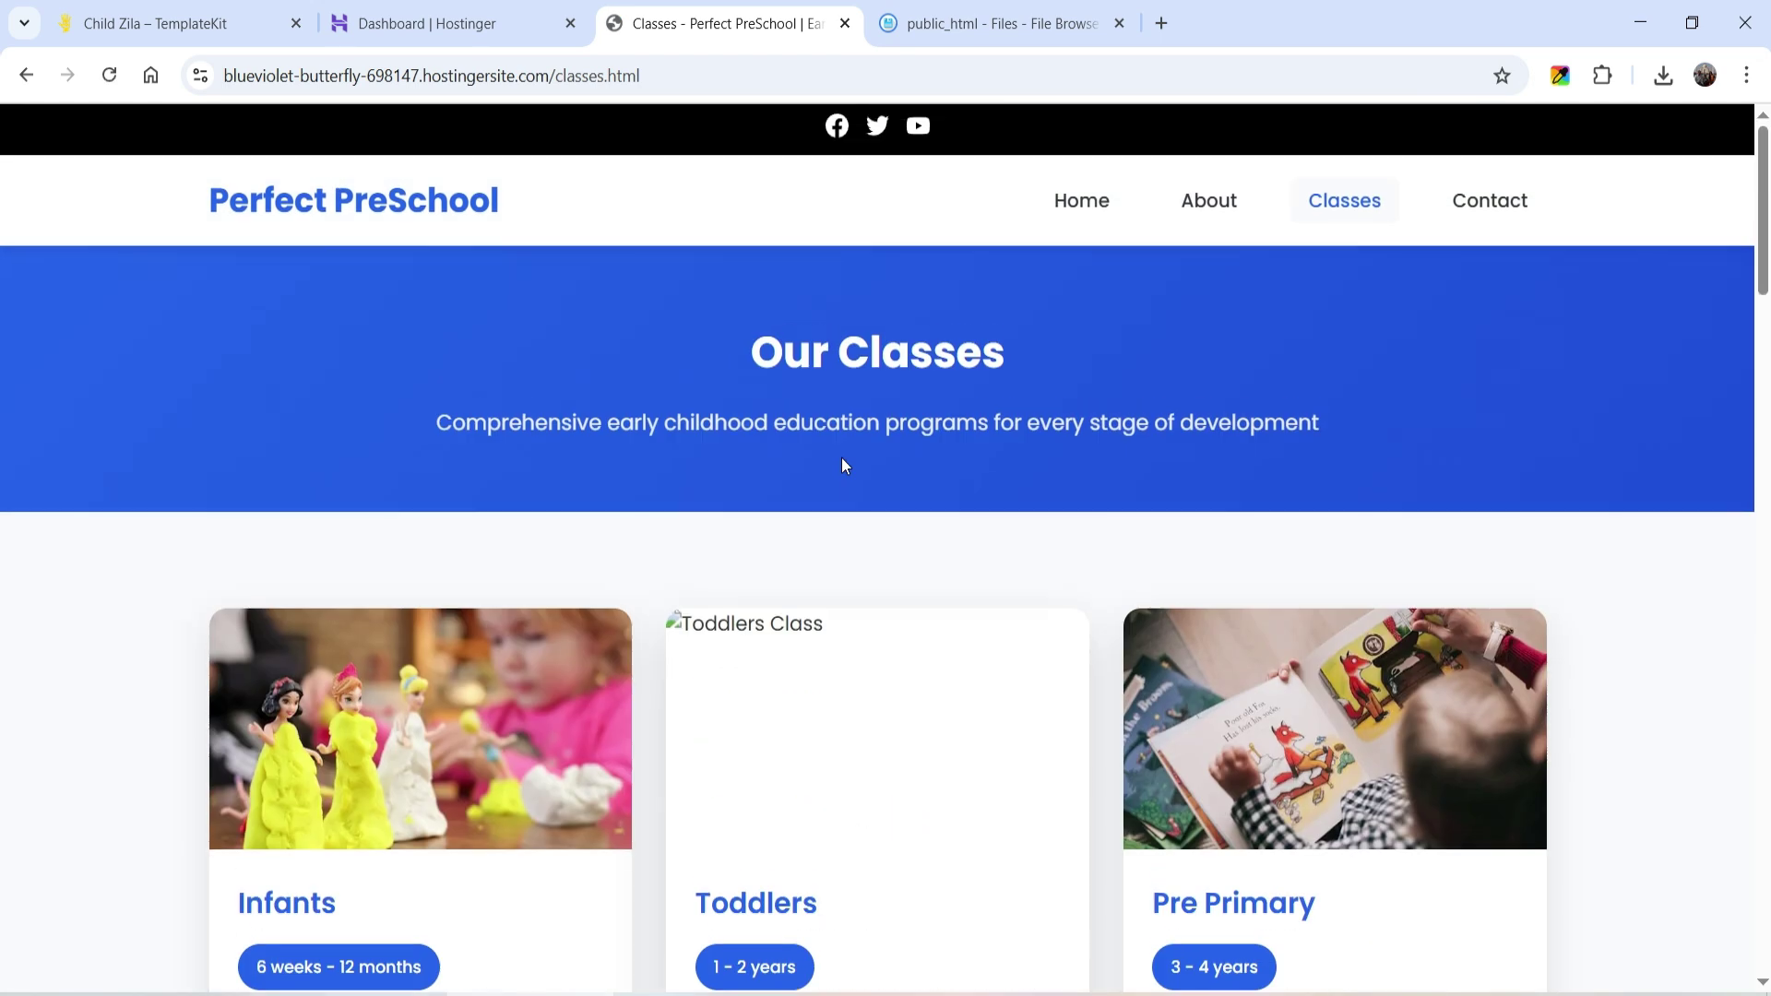
click(1068, 204)
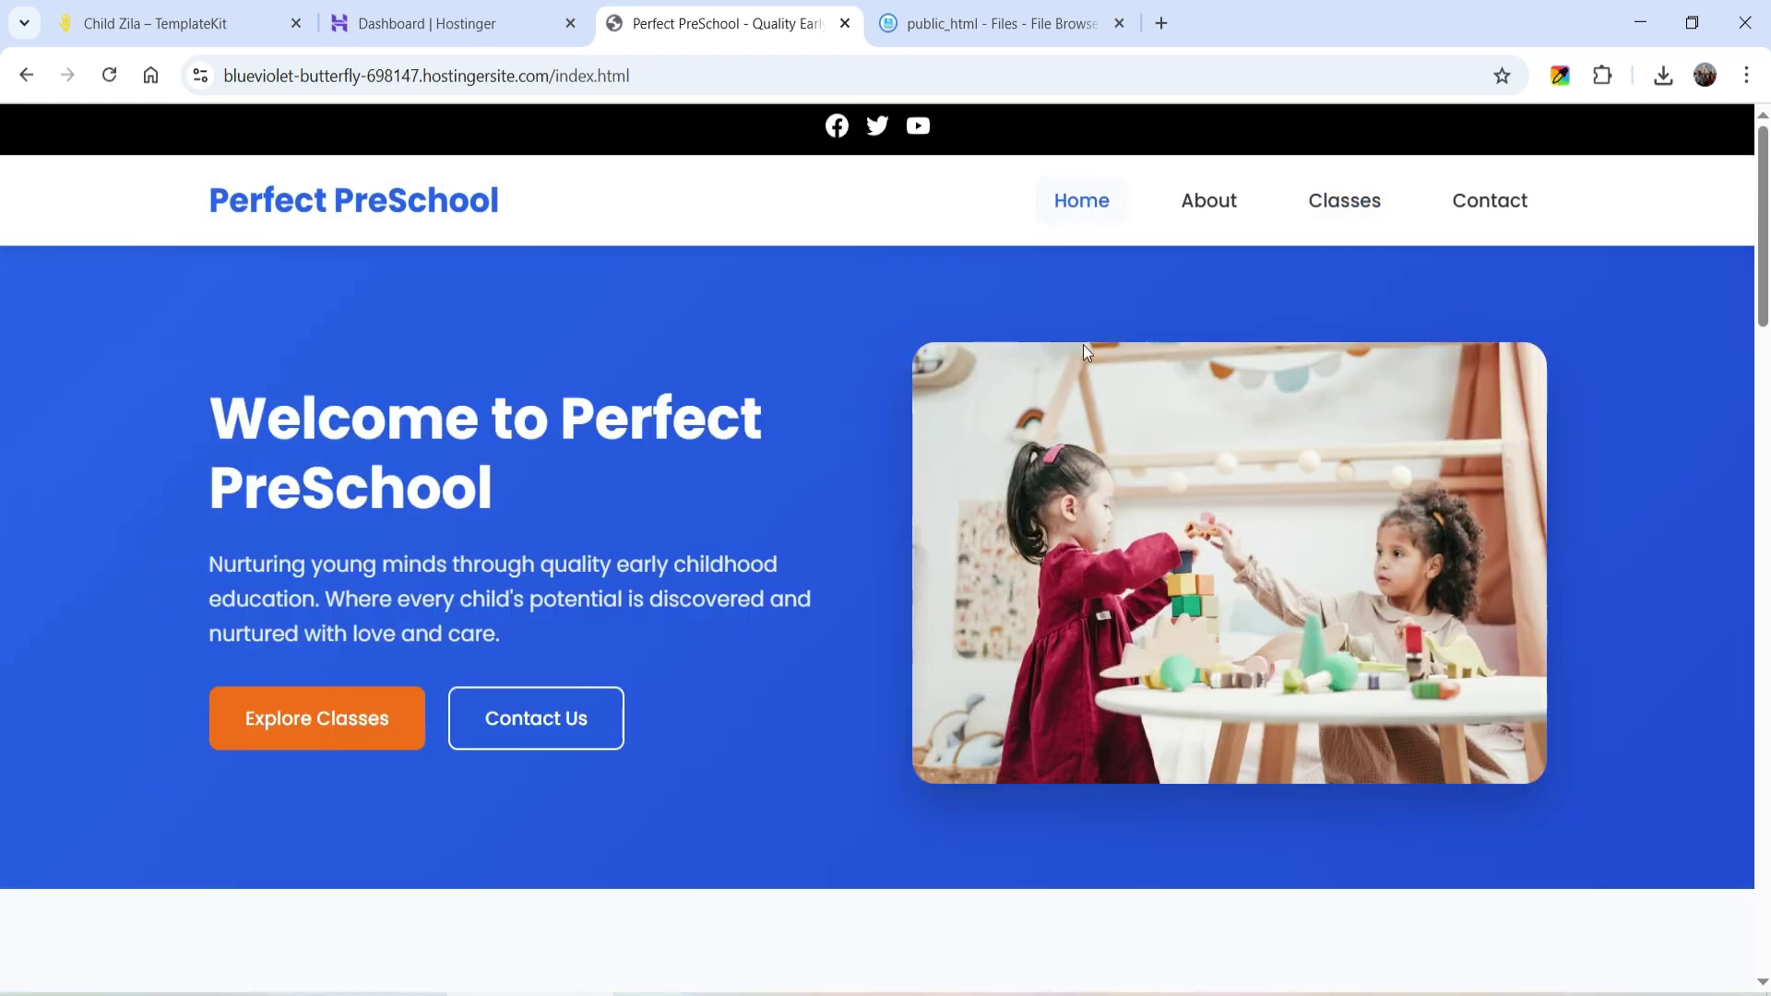
Upload the Toddlers image from the Desktop images folder into public_html/images in the Hostinger File Browser.
click(991, 23)
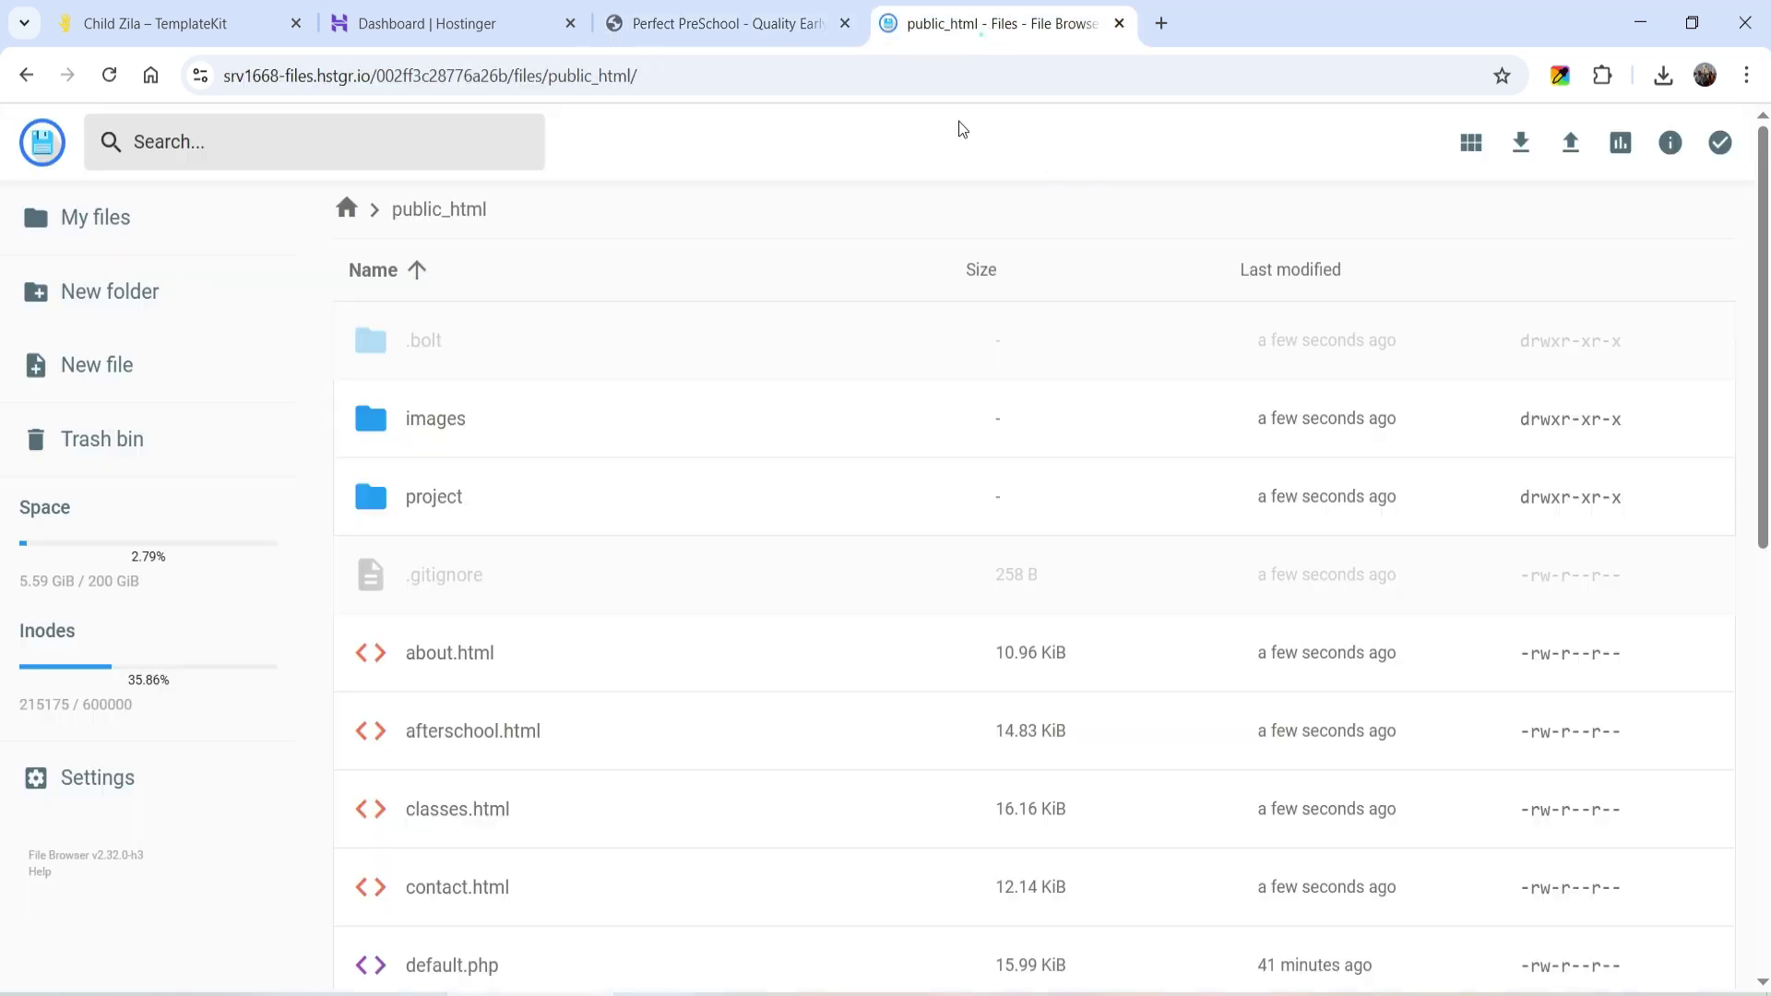
double_click(506, 439)
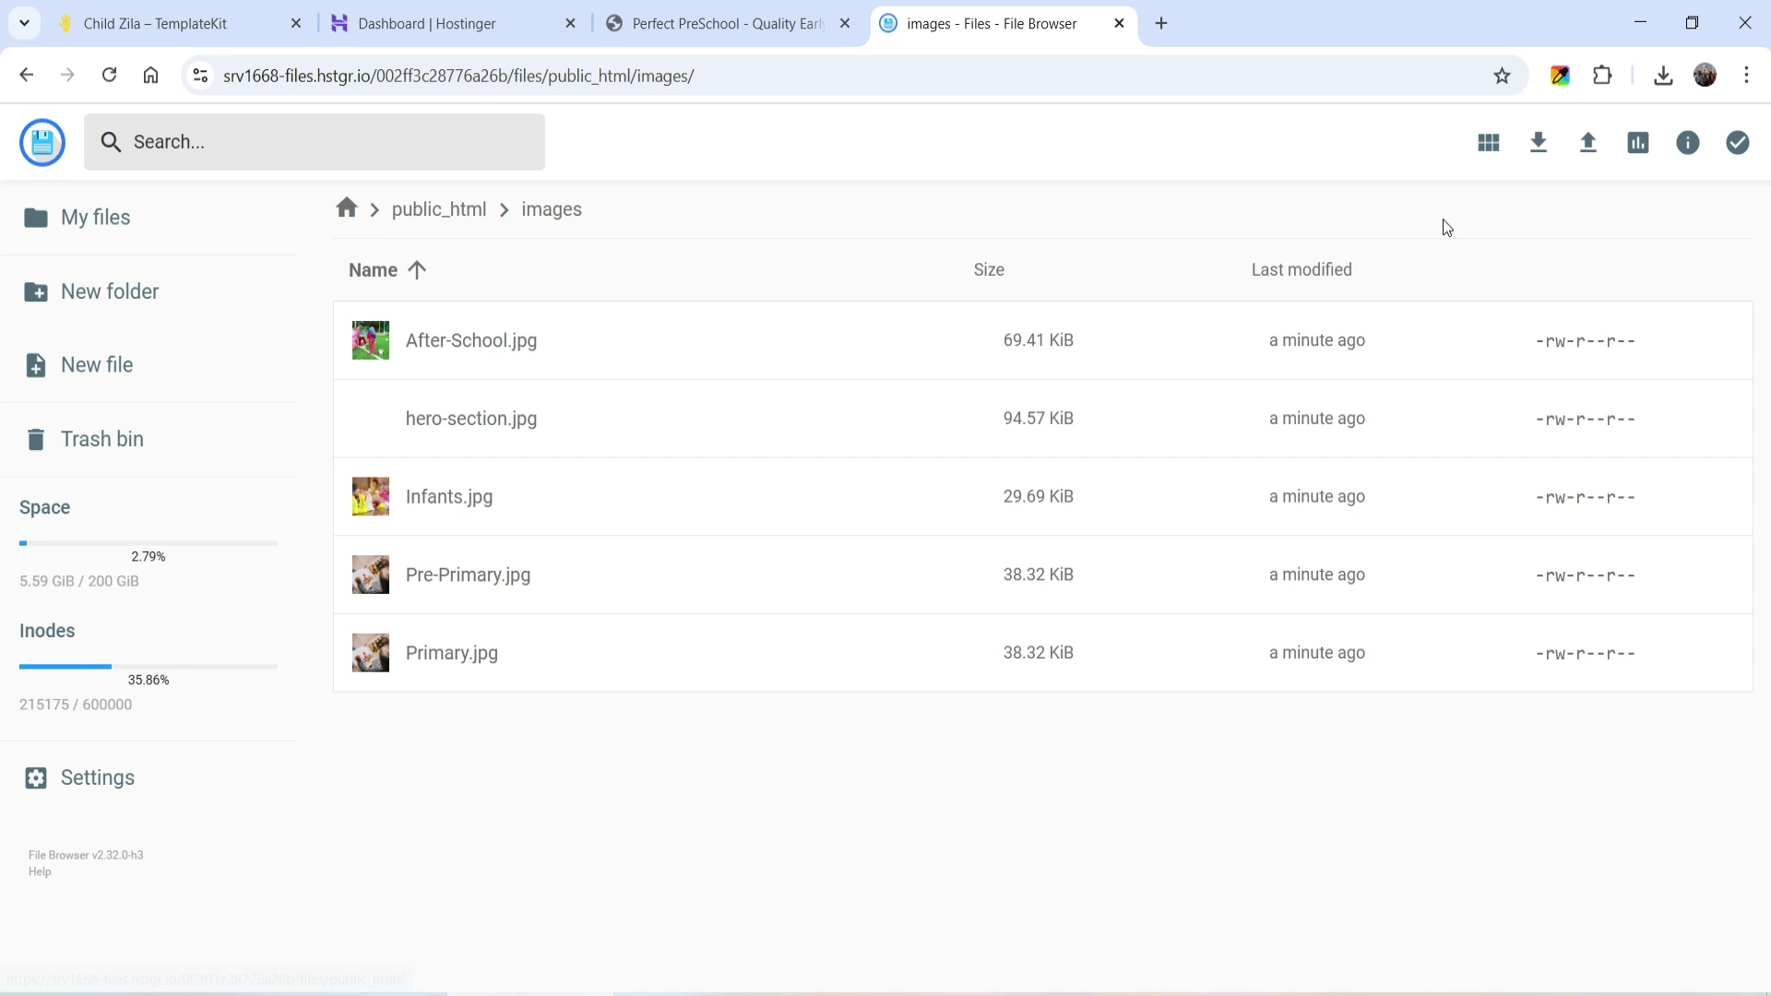
click(1587, 142)
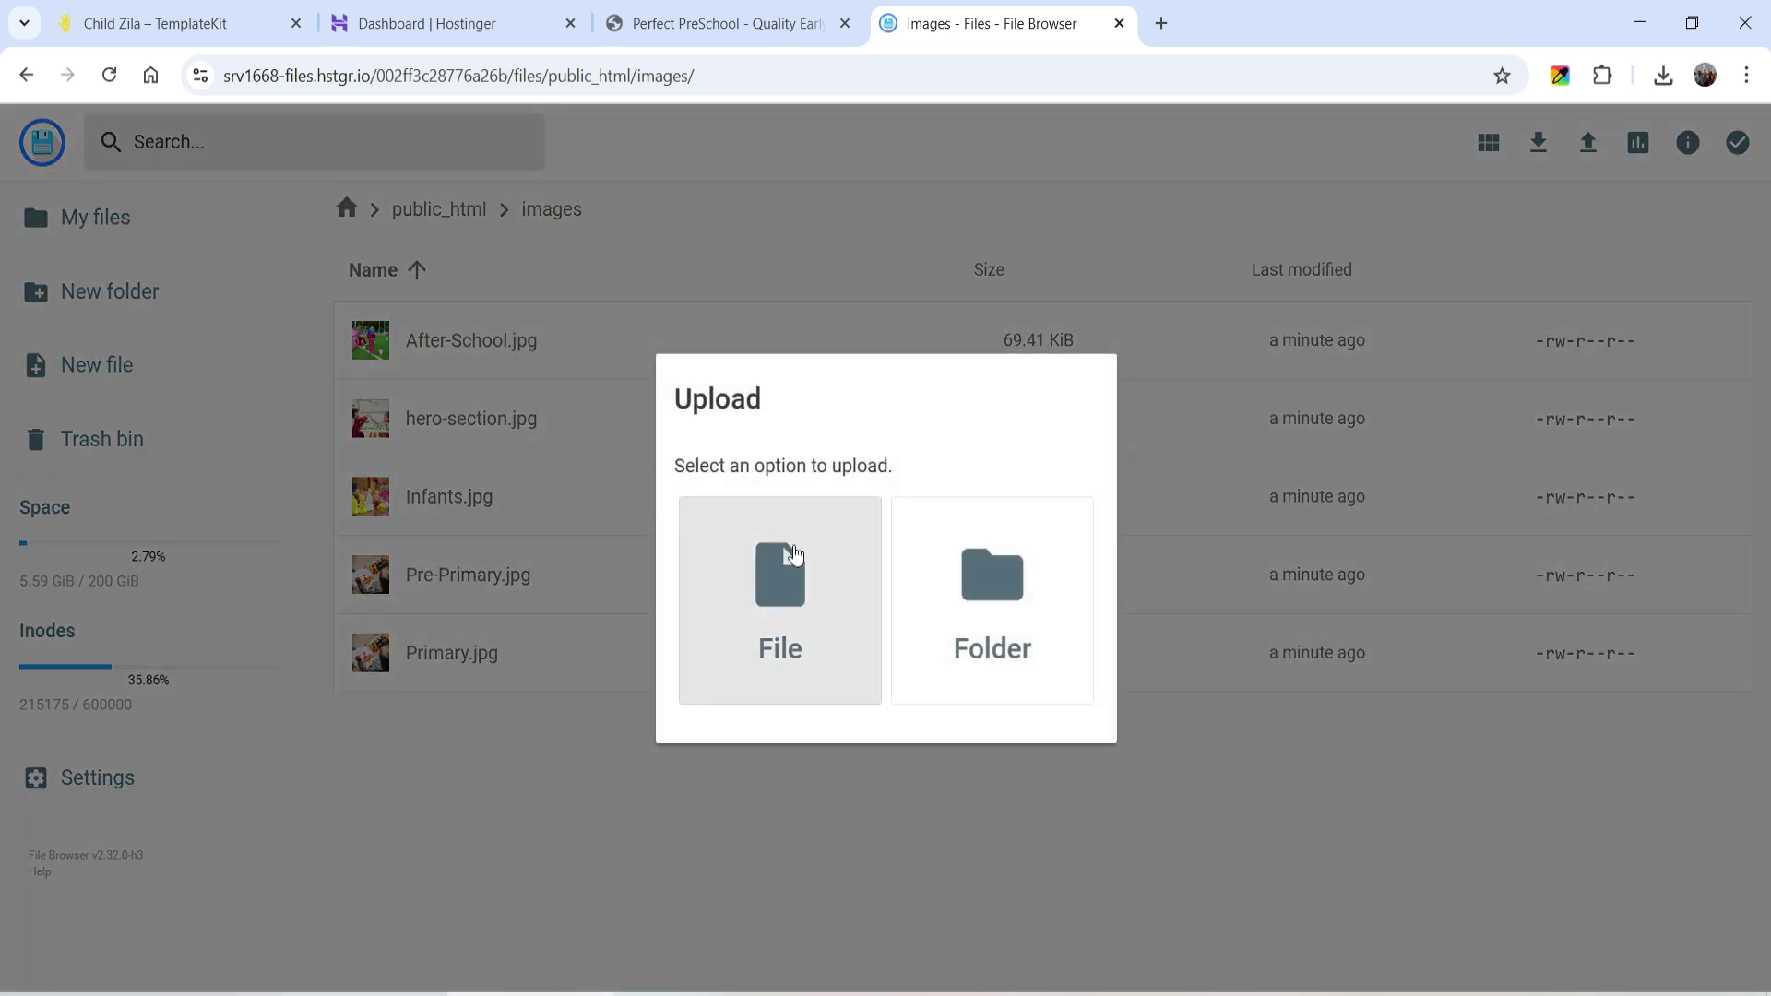
click(793, 555)
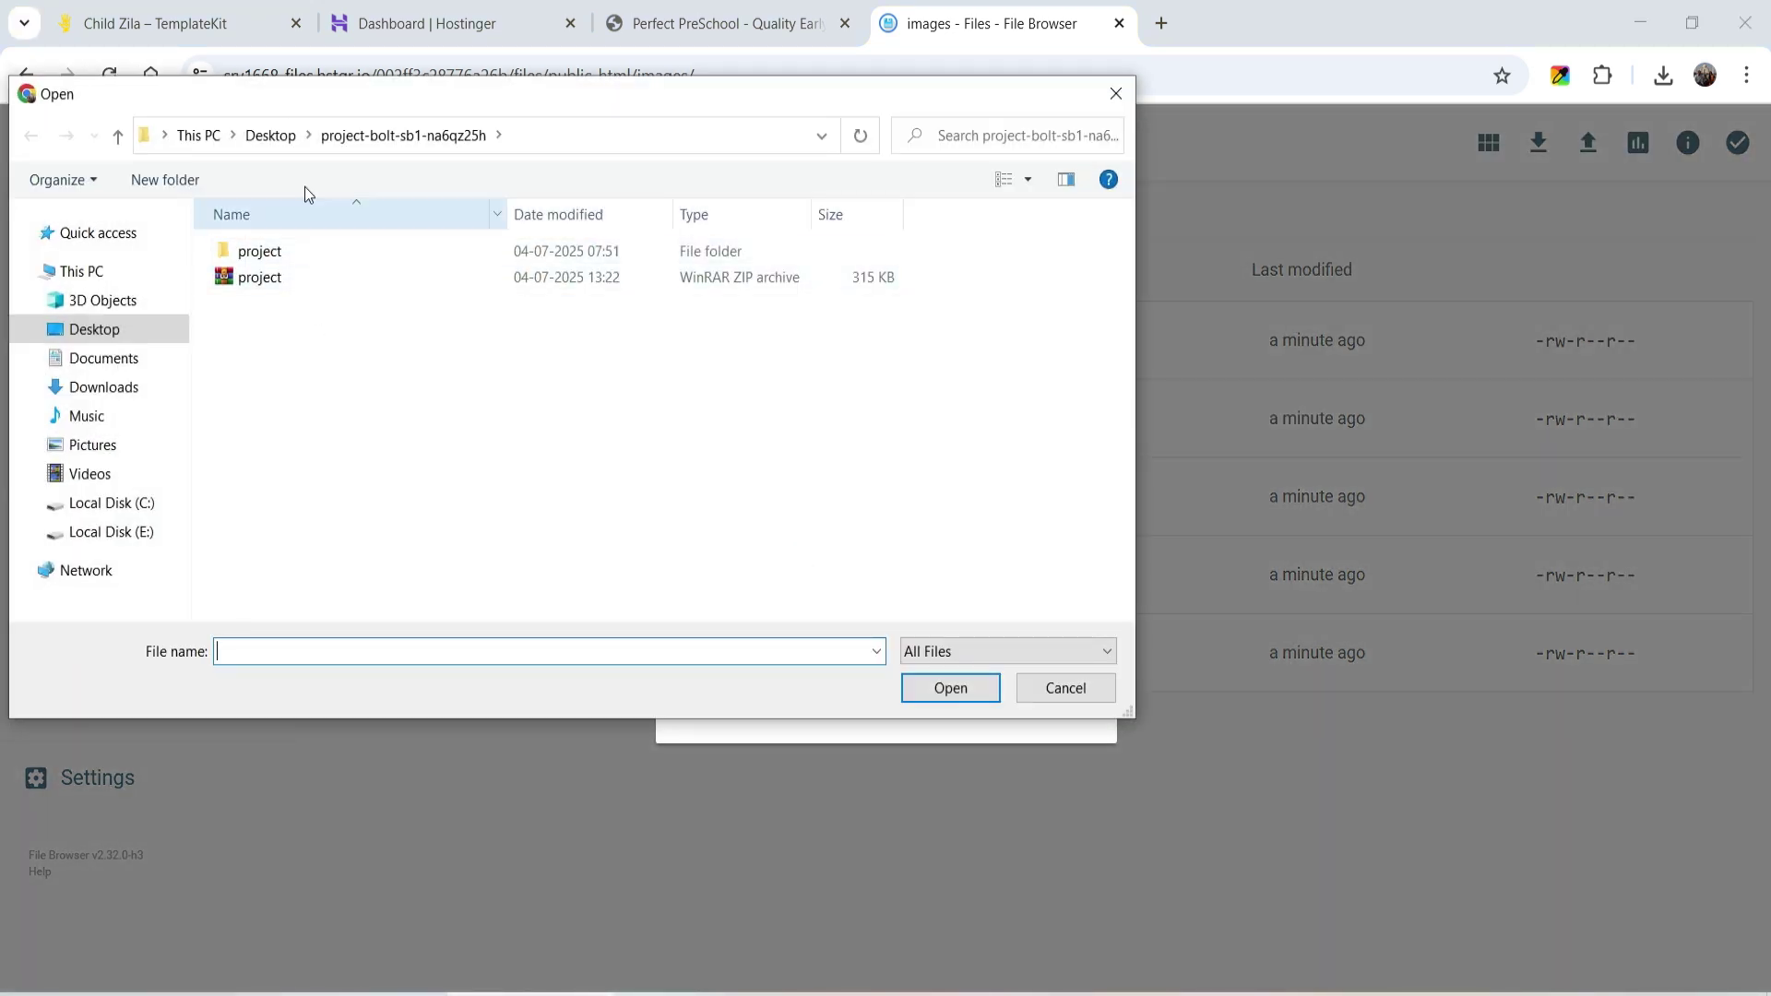
click(271, 135)
double_click(299, 304)
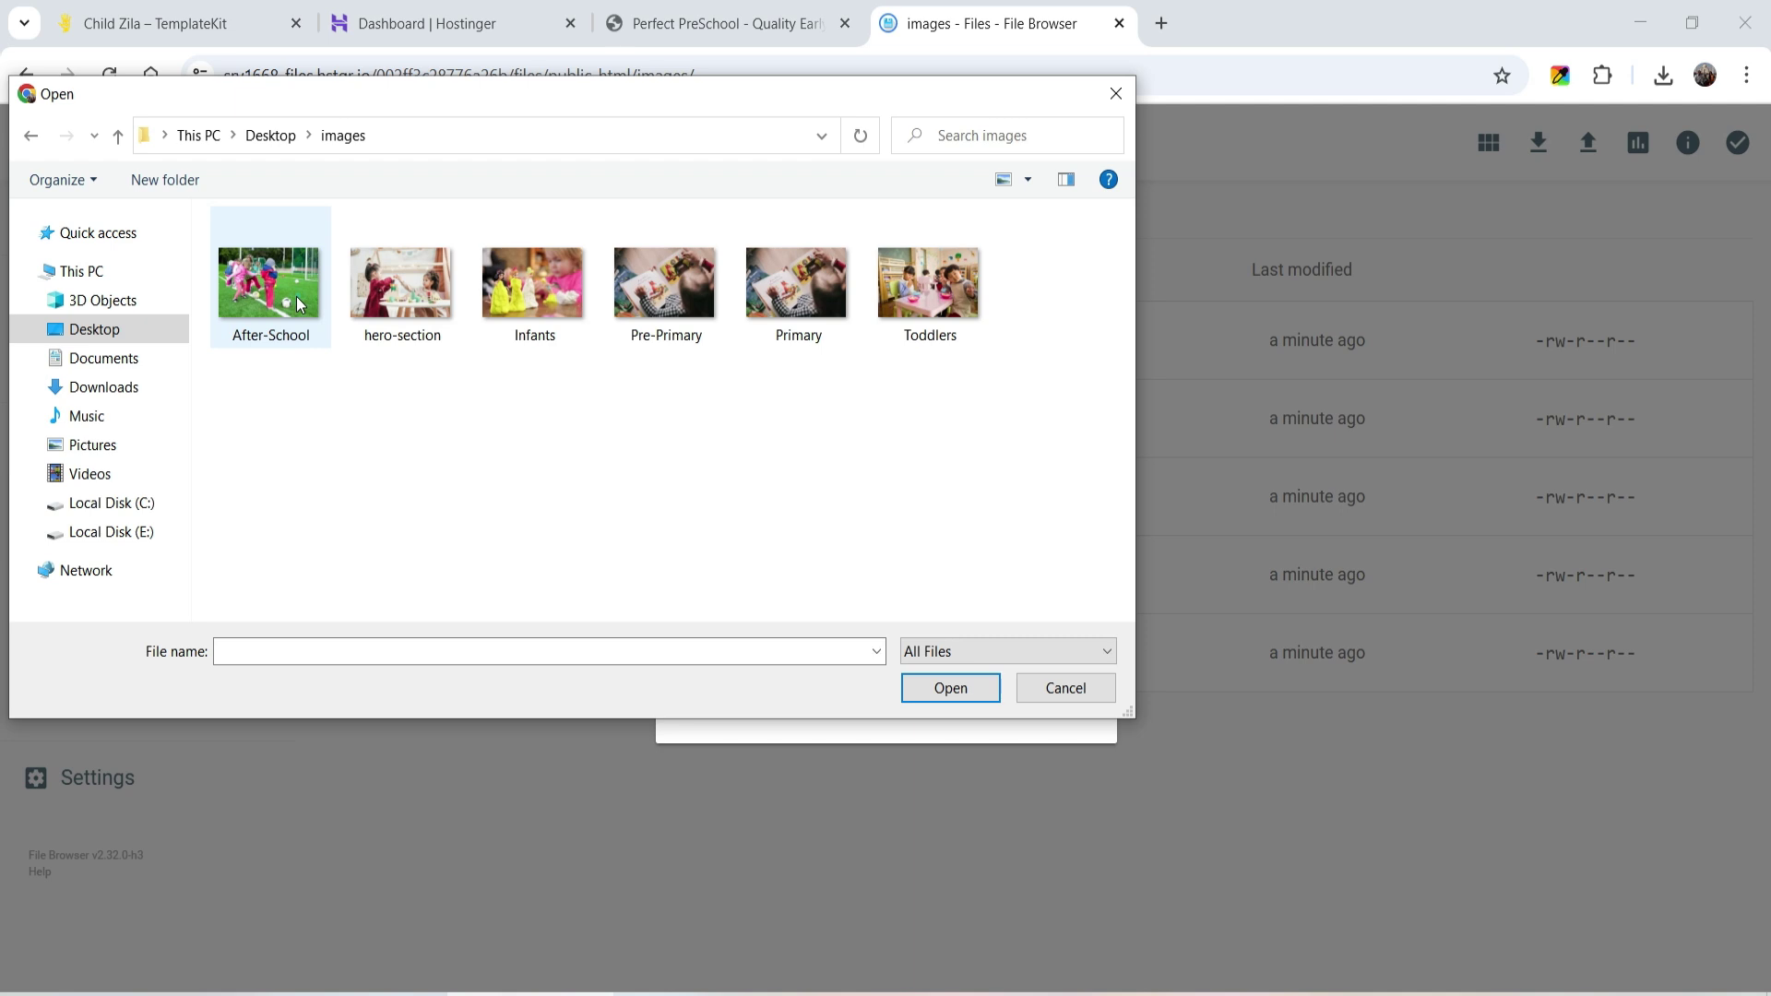
double_click(937, 313)
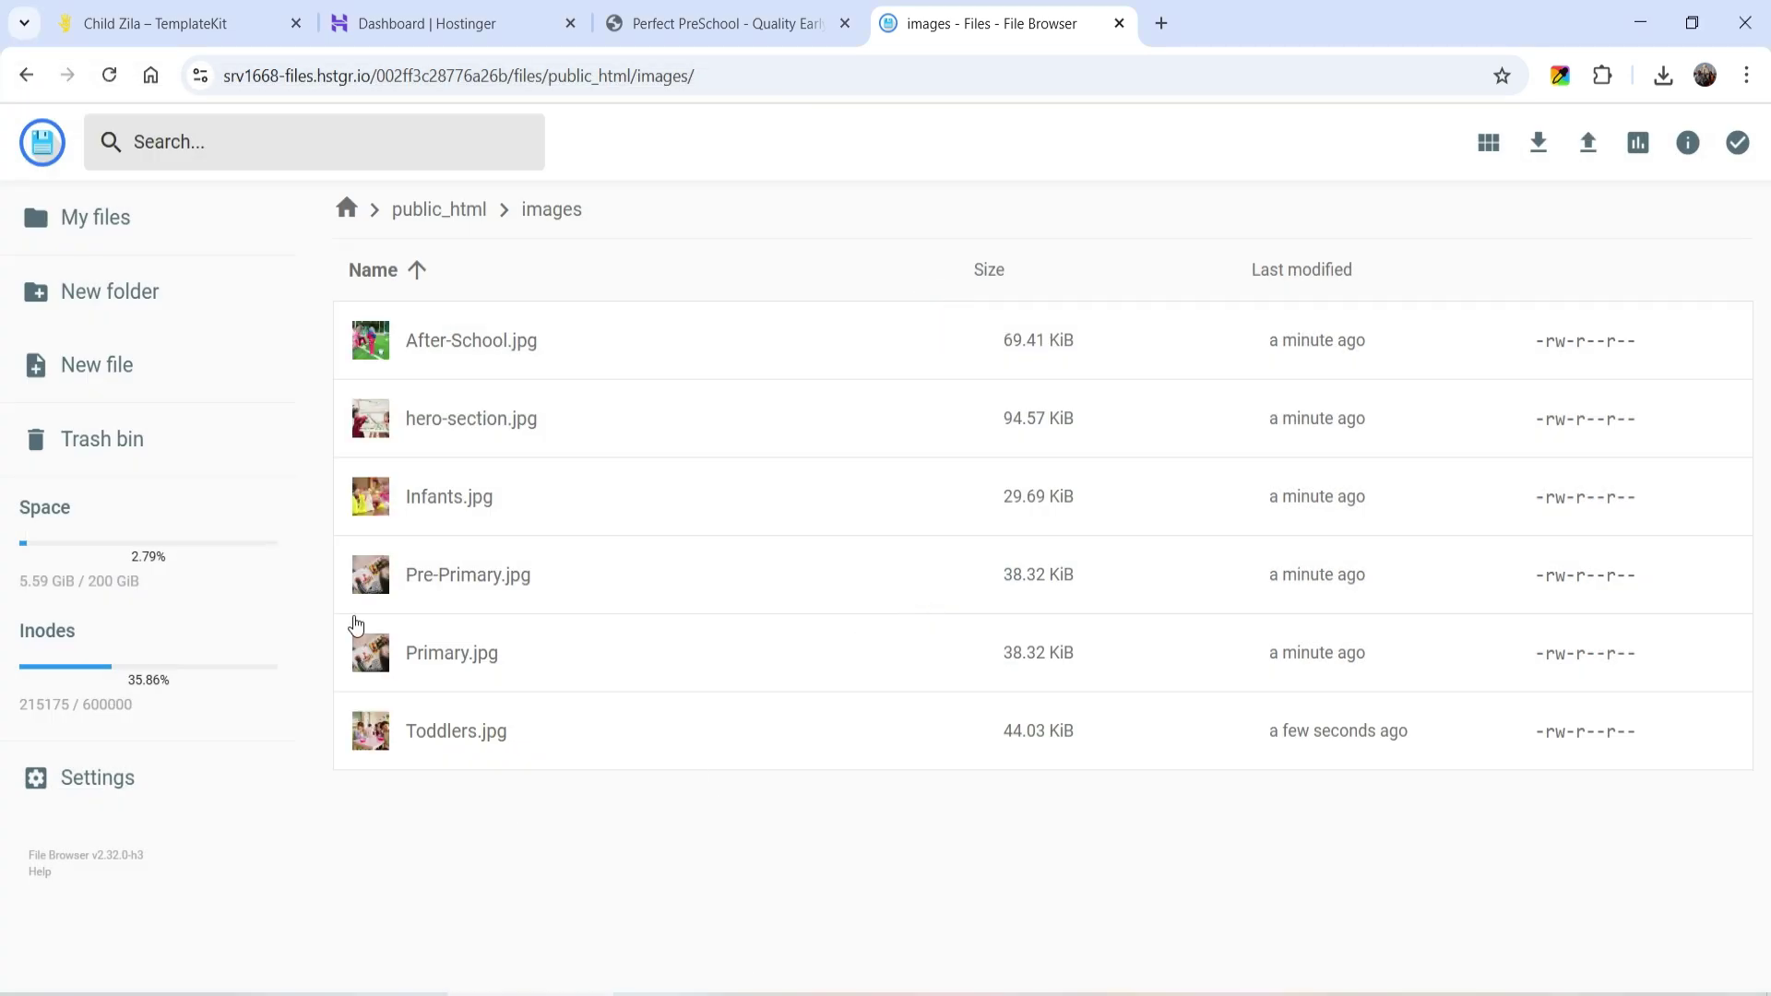
Reload the live home page, check the Toddlers class card and its detail page, and go back to the home page.
click(729, 28)
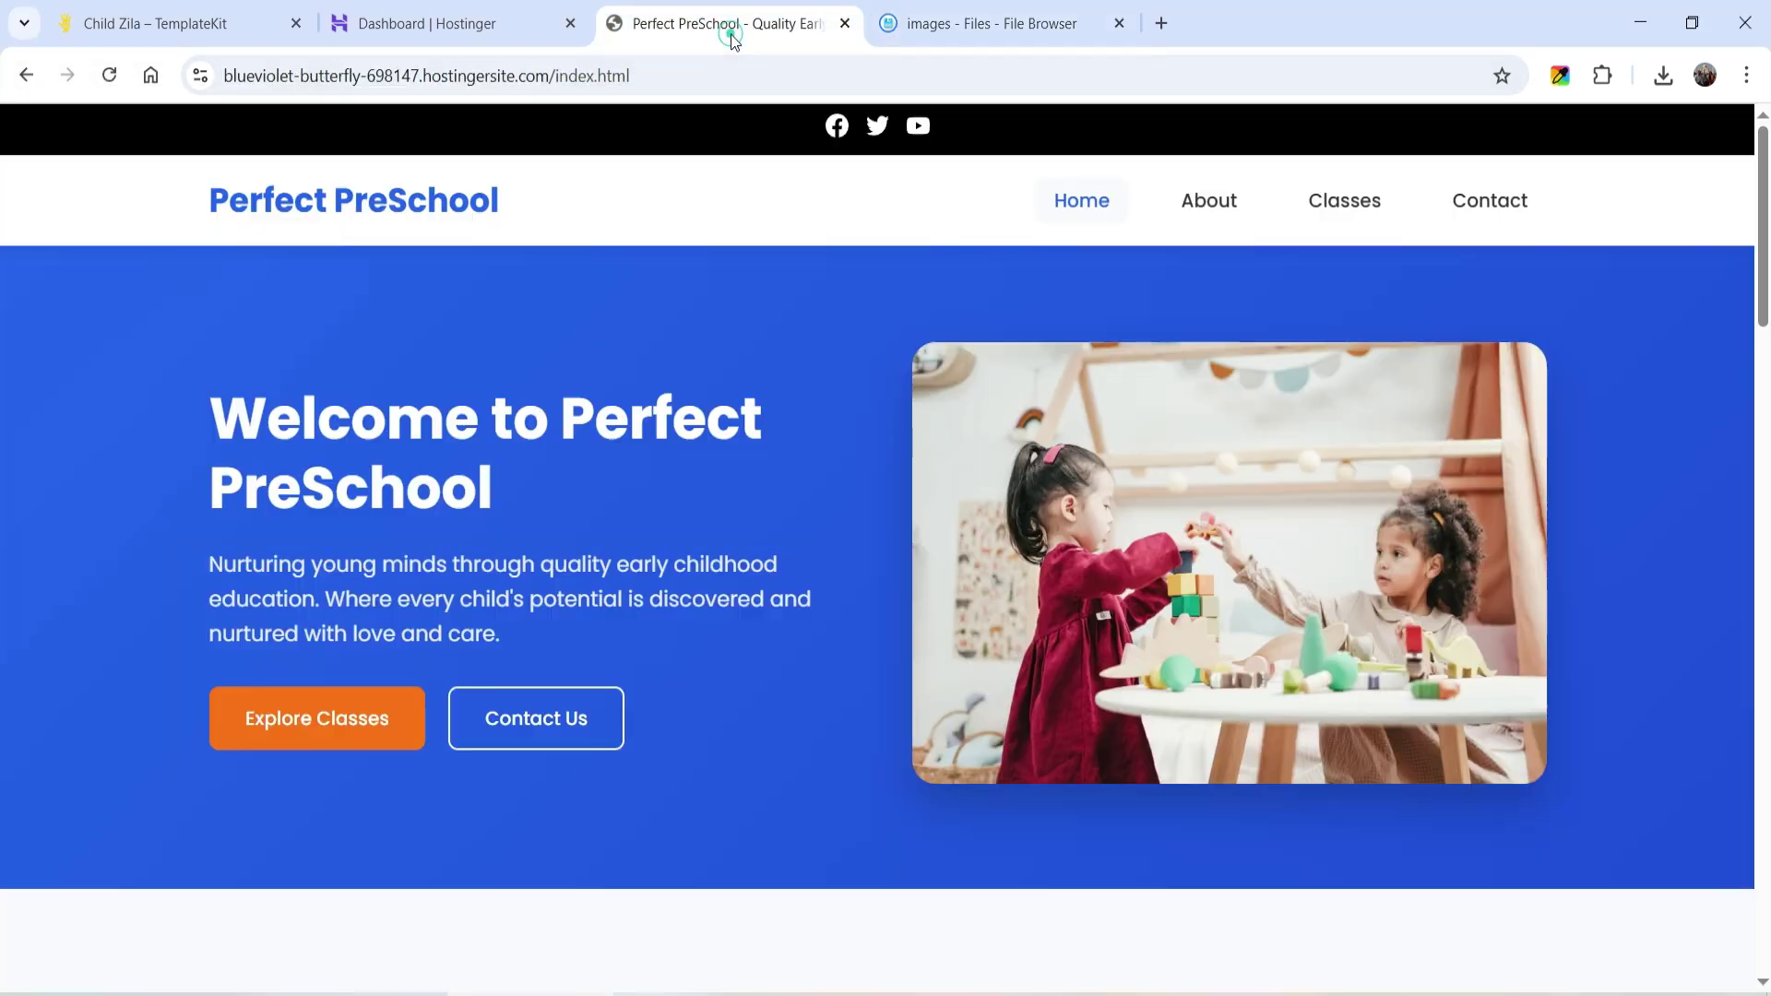
click(108, 74)
scroll(1024, 475, down, 8)
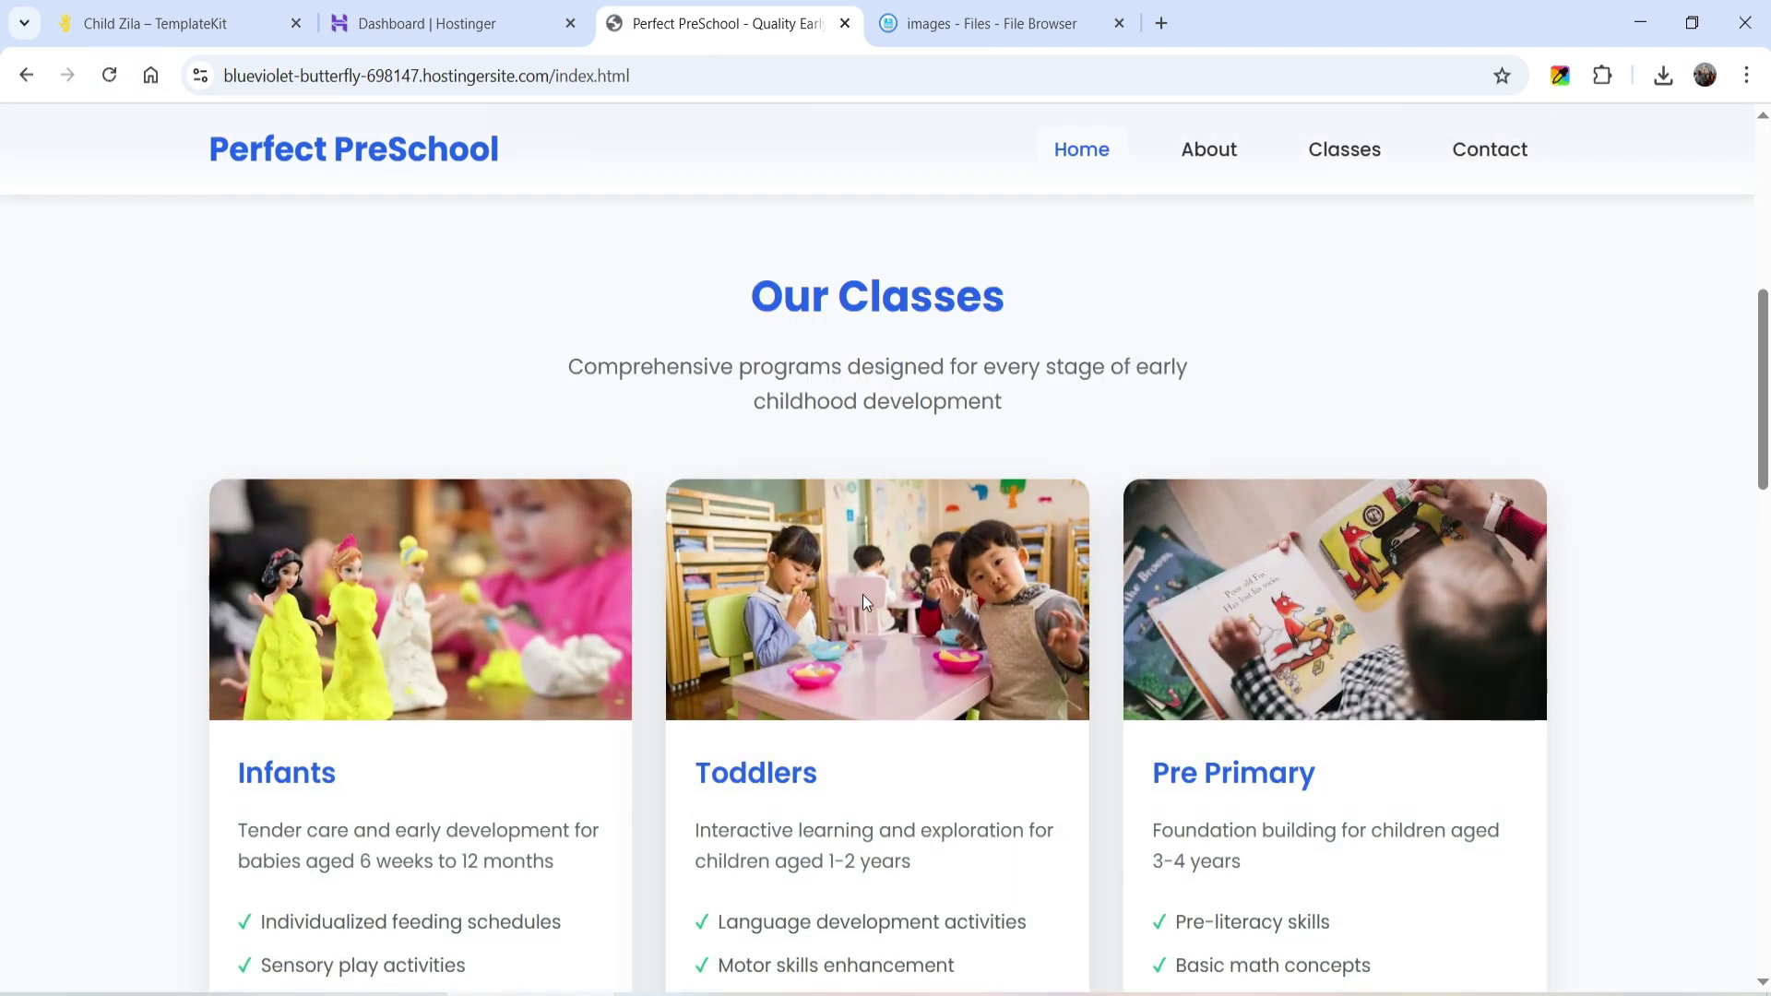
scroll(861, 597, down, 5)
click(798, 627)
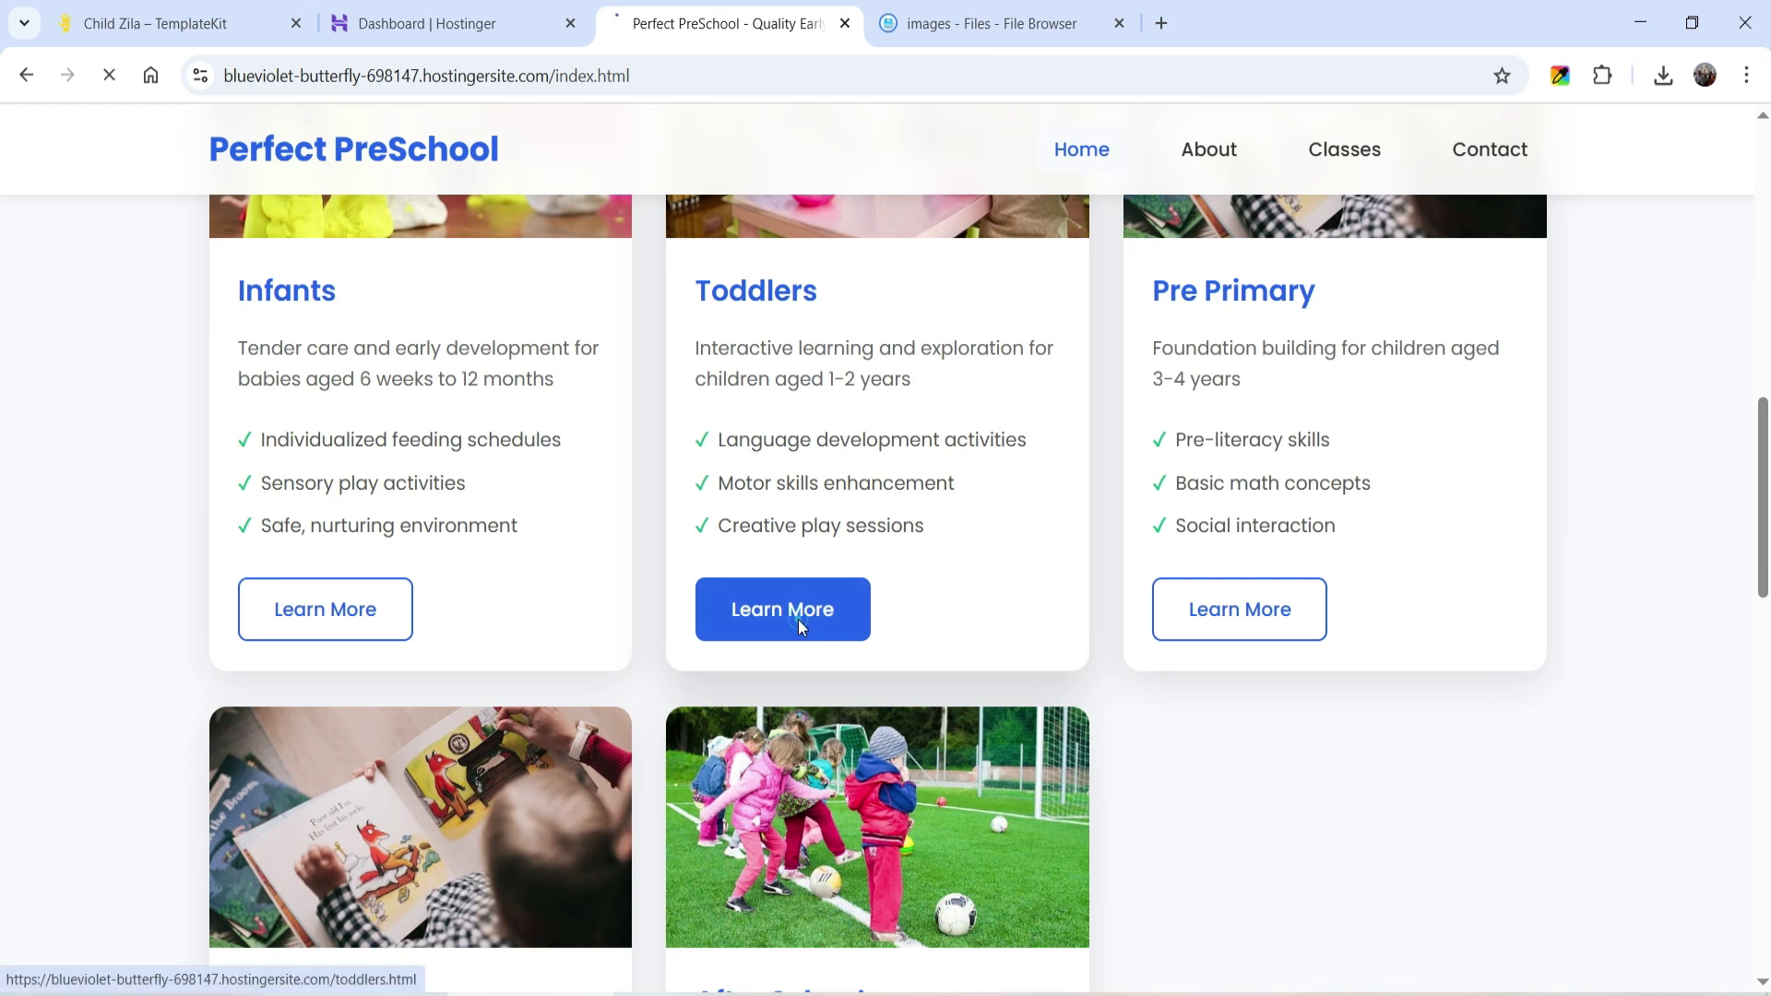
scroll(771, 603, down, 15)
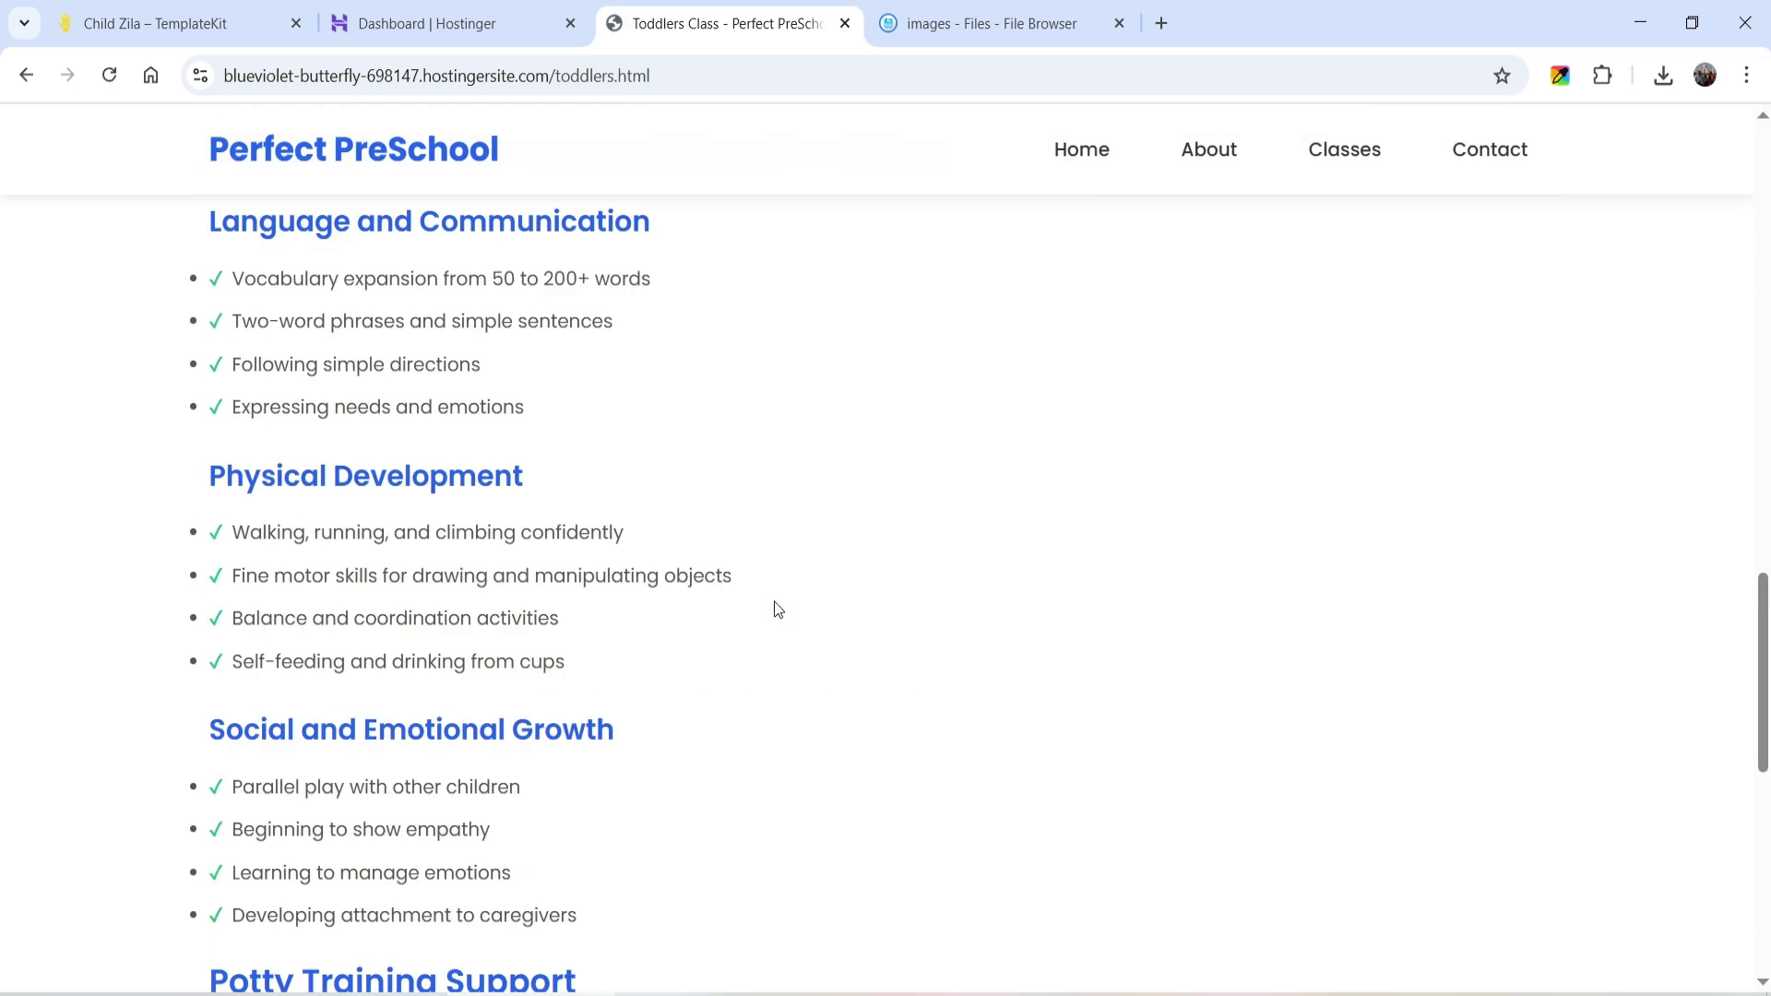
scroll(777, 608, up, 10)
key(alt+Left)
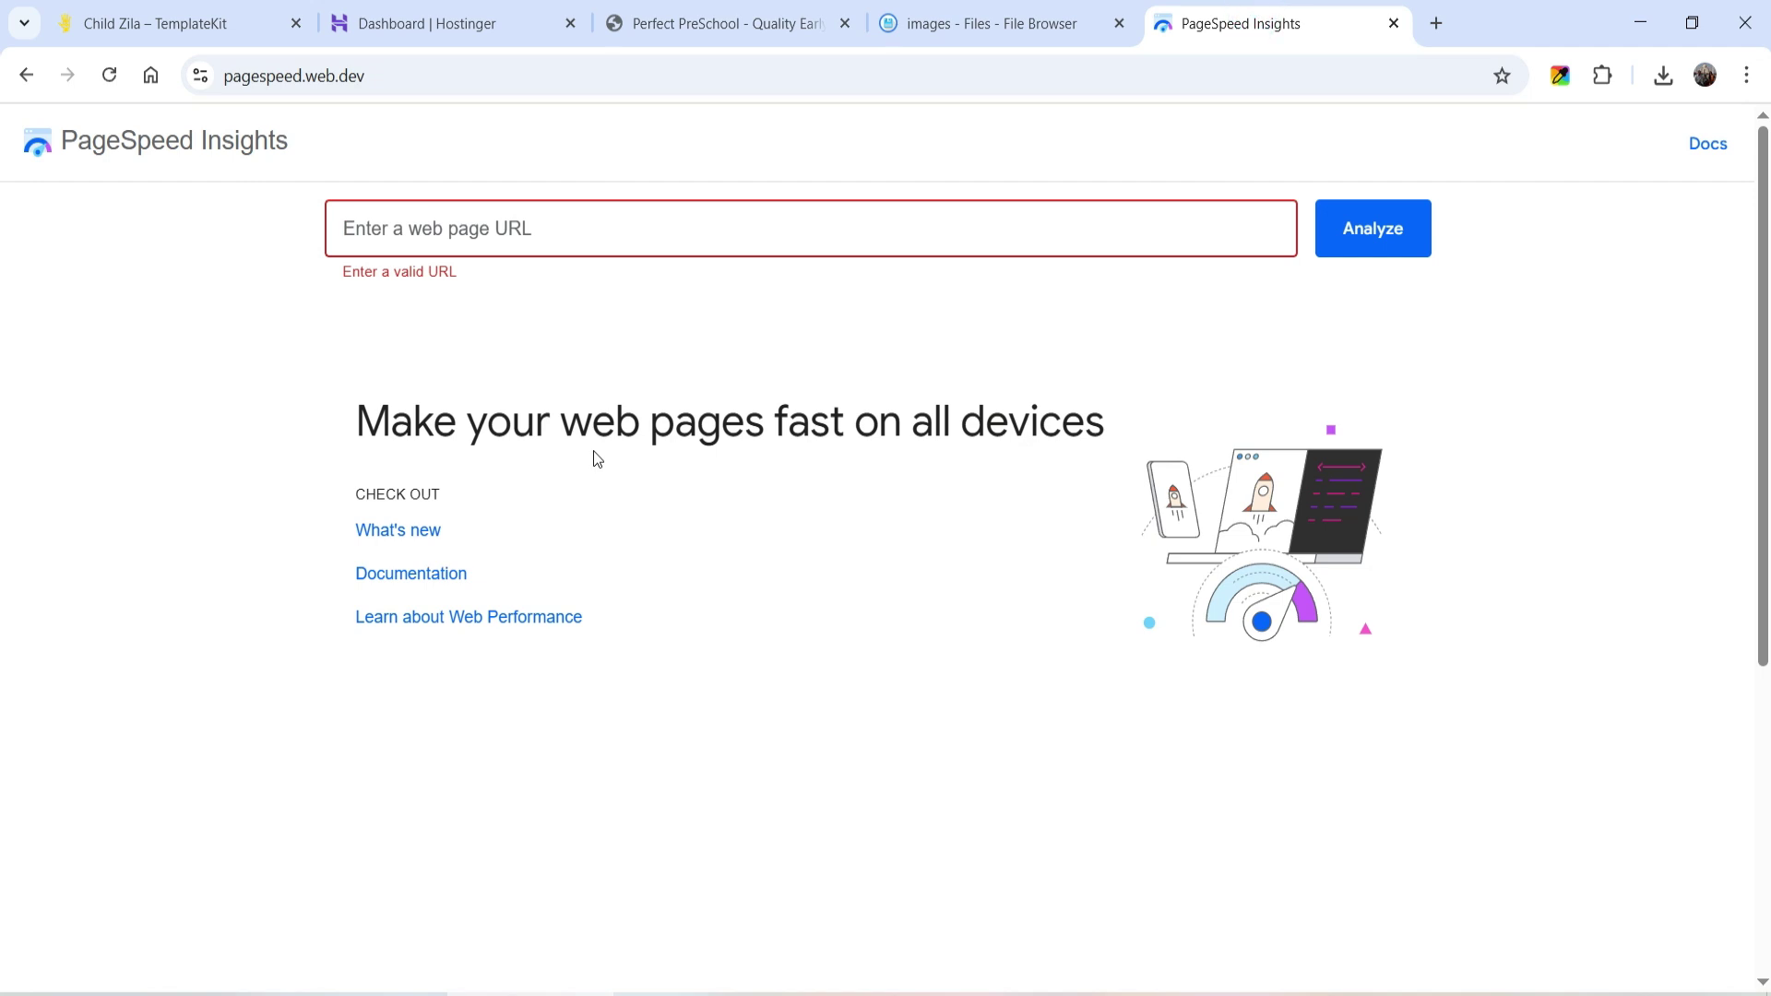
text(https://blueviolet-butterfly-698147.hostingersite.com/index.html)
key(Return)
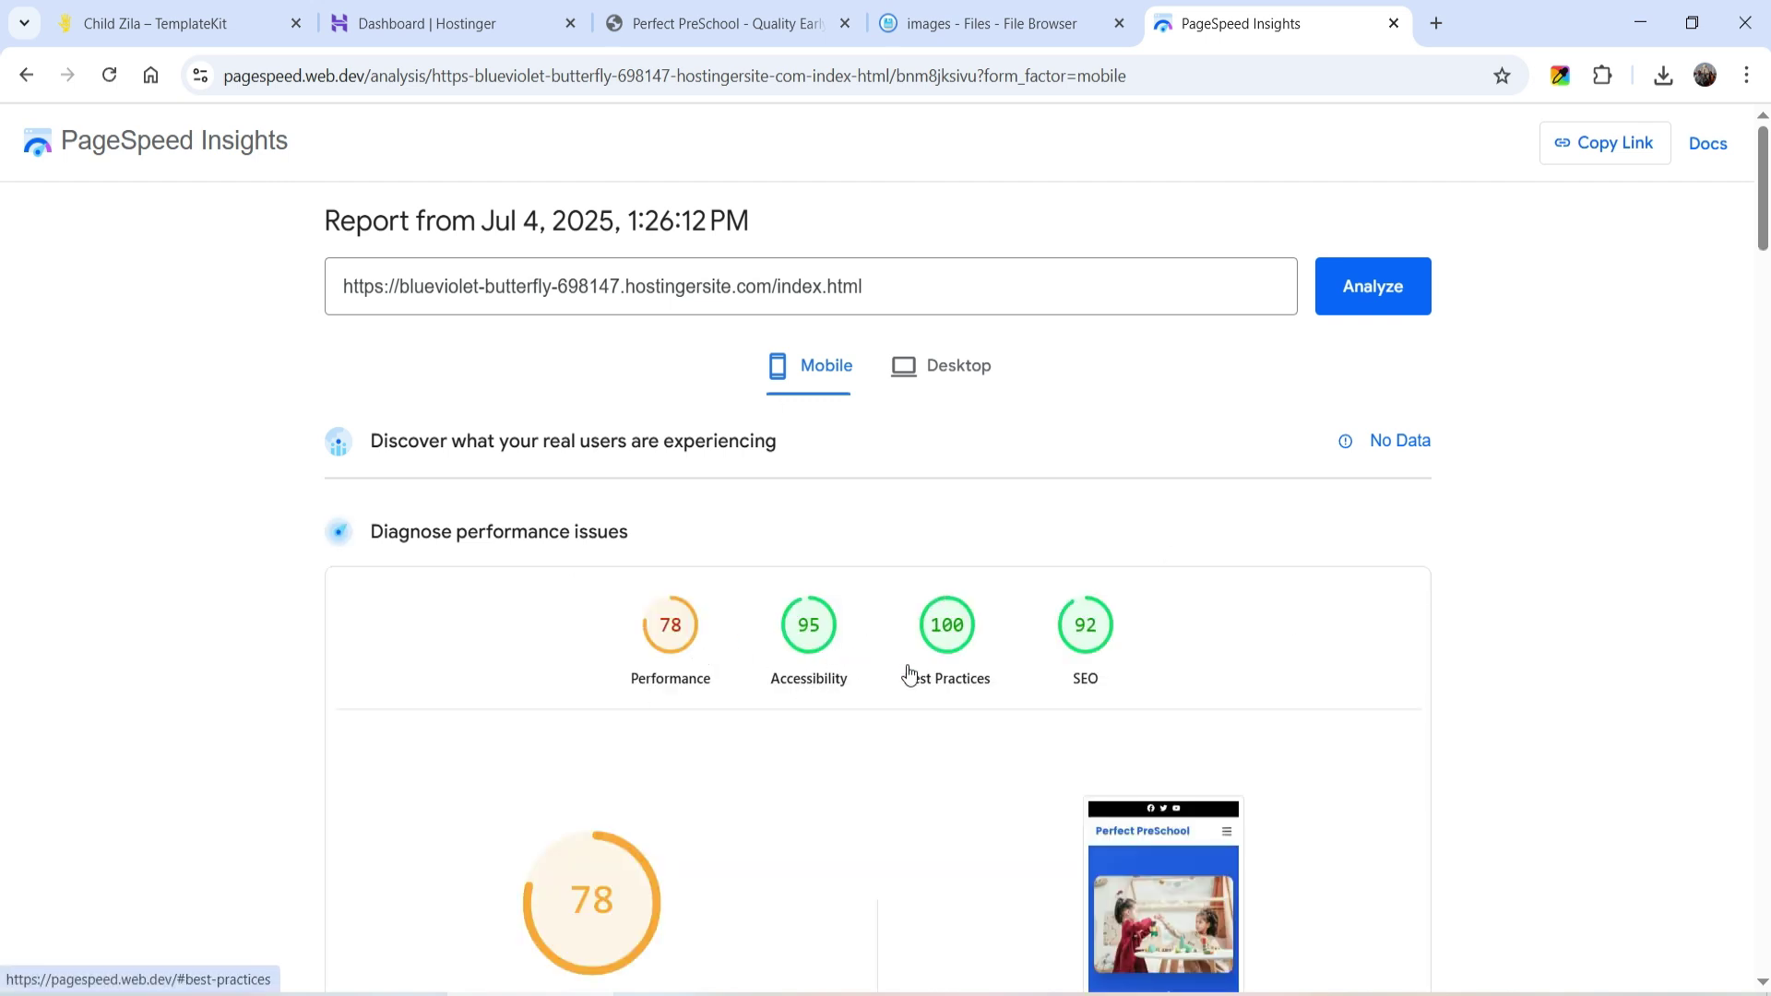
scroll(1466, 558, down, 1)
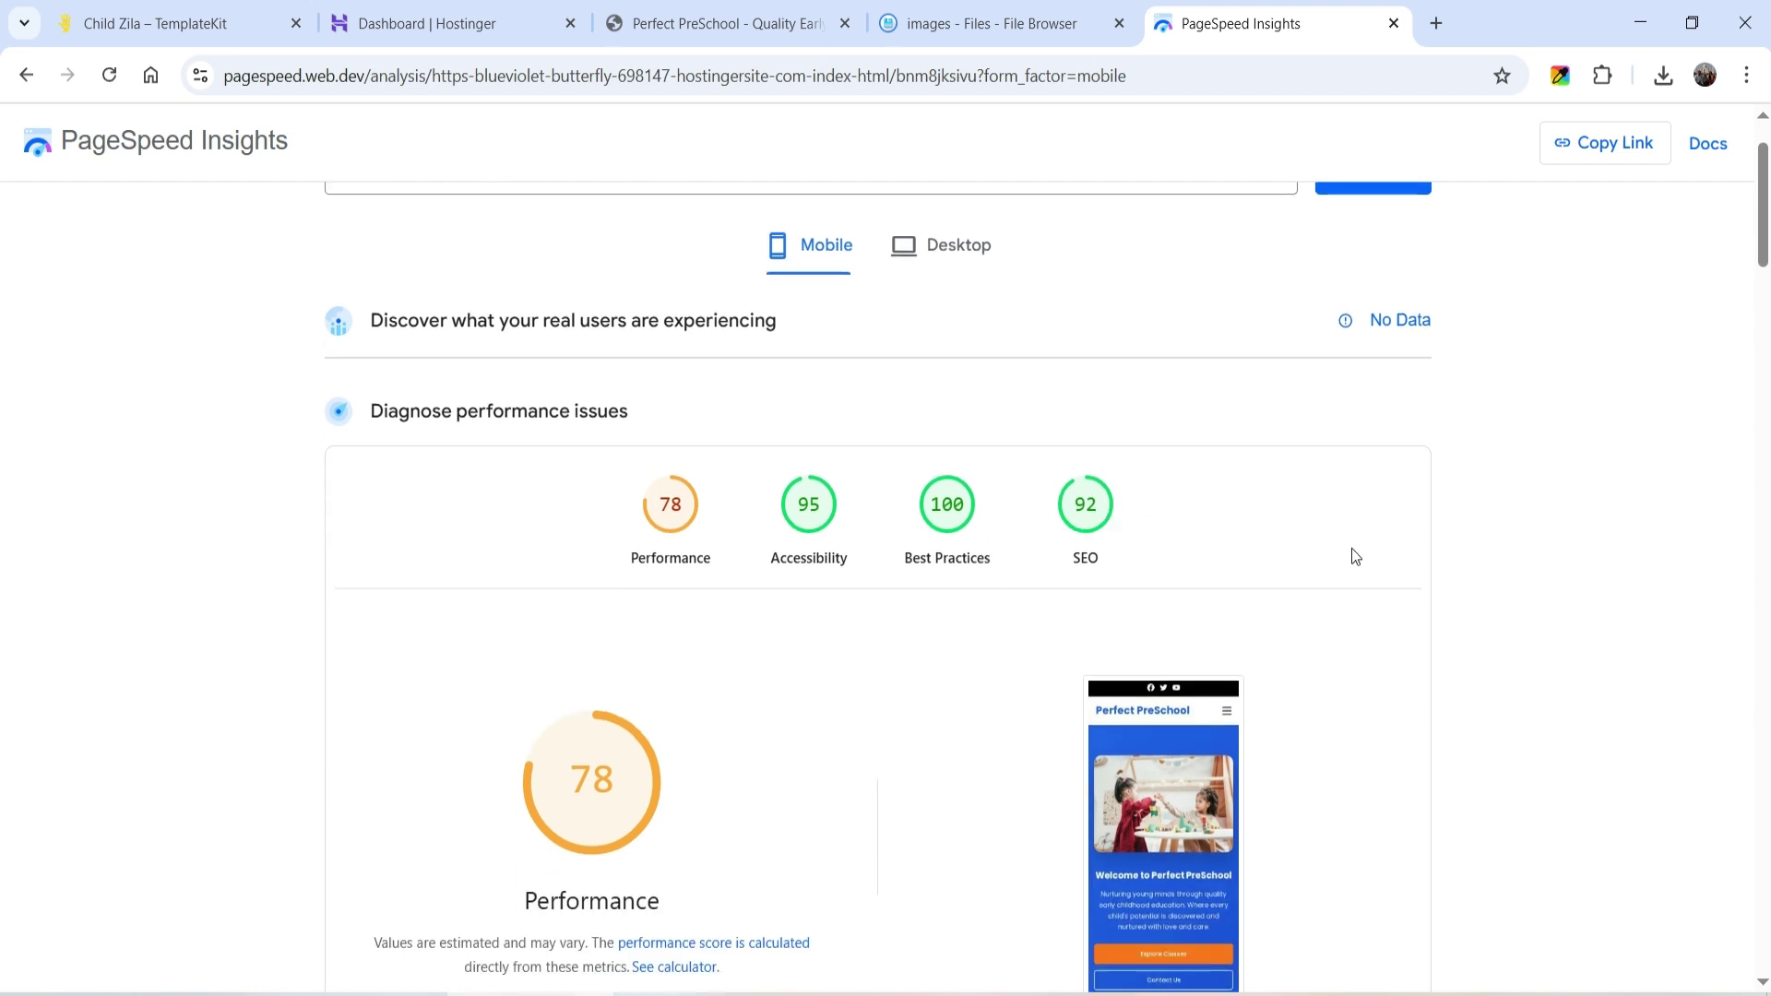
click(937, 261)
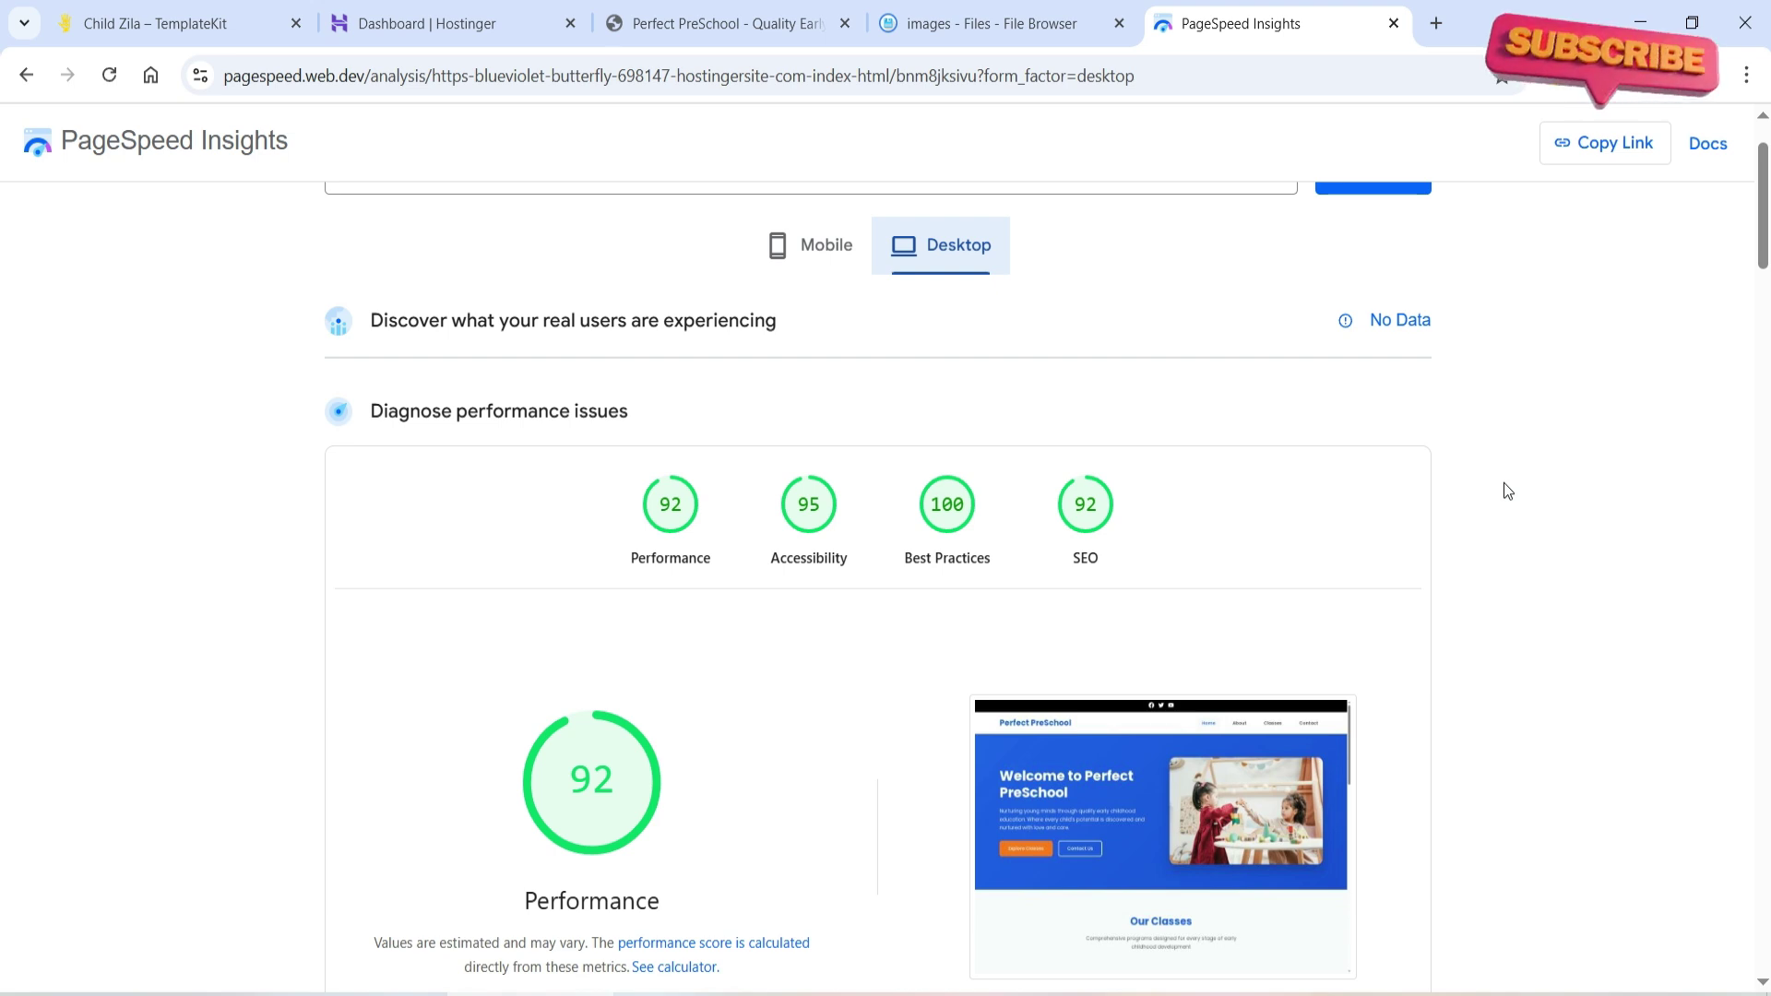
scroll(1341, 511, up, 1)
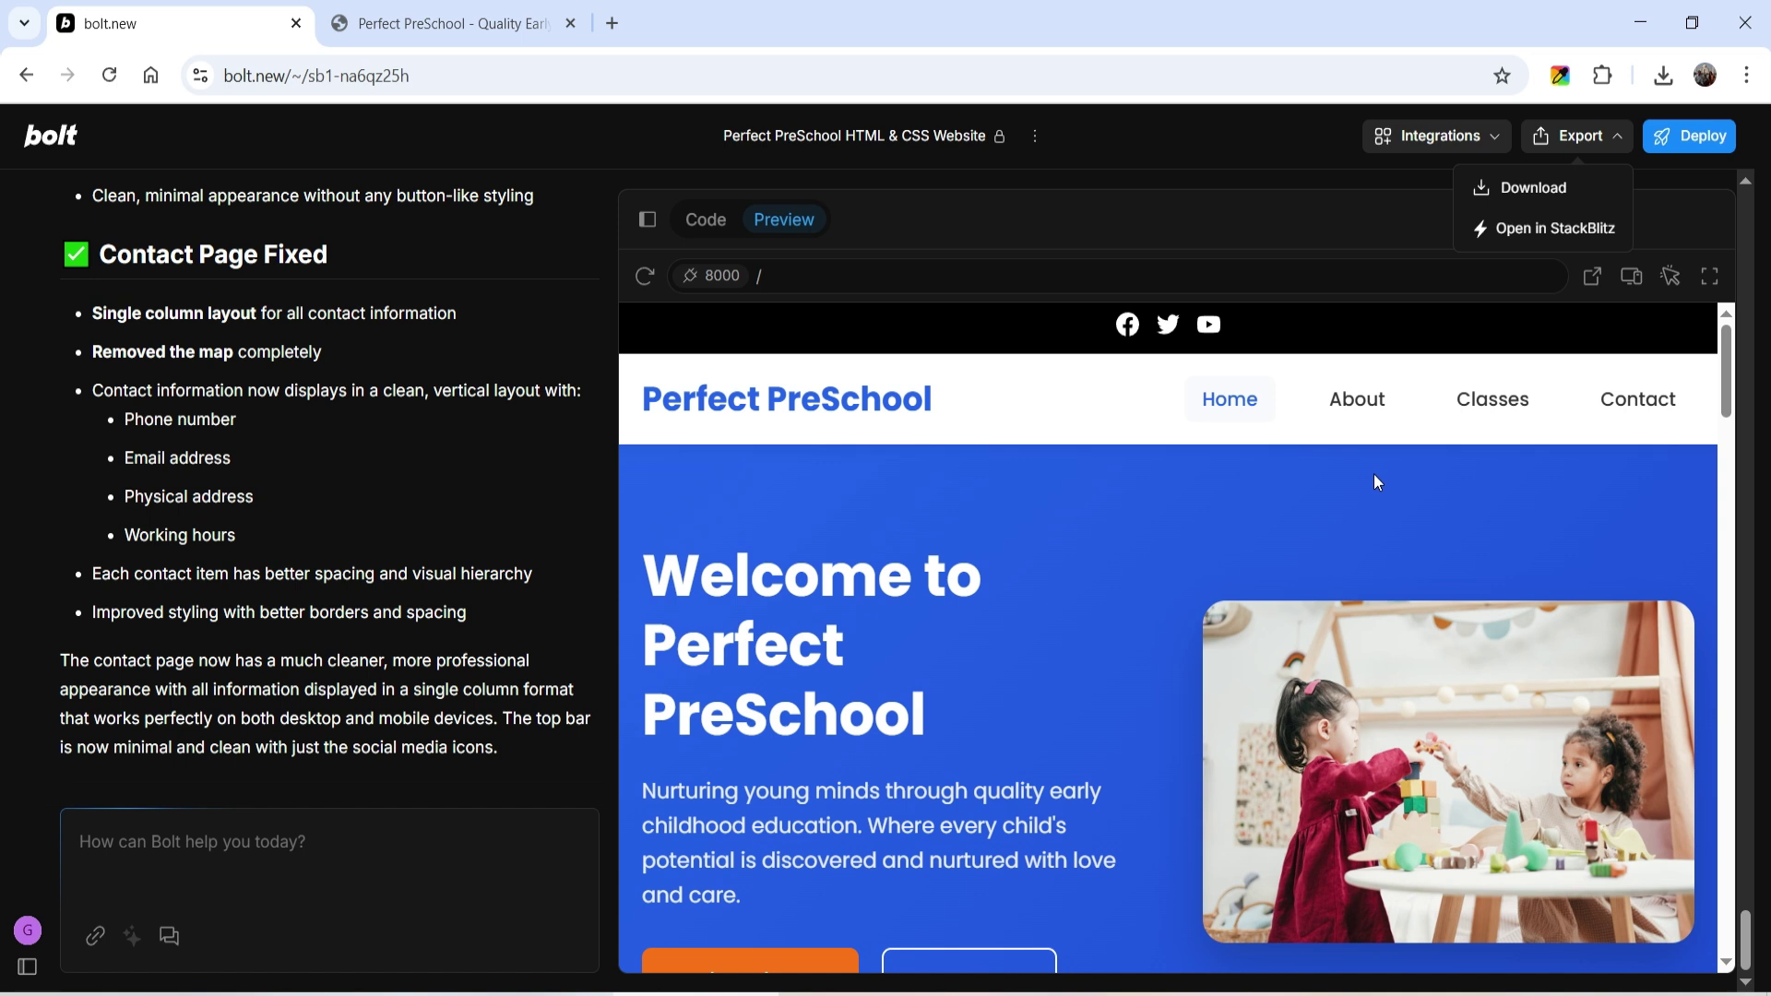
Switch to Bolt, check the token consumption and monthly billing in the account settings, and close the settings.
mouse_move(5, 797)
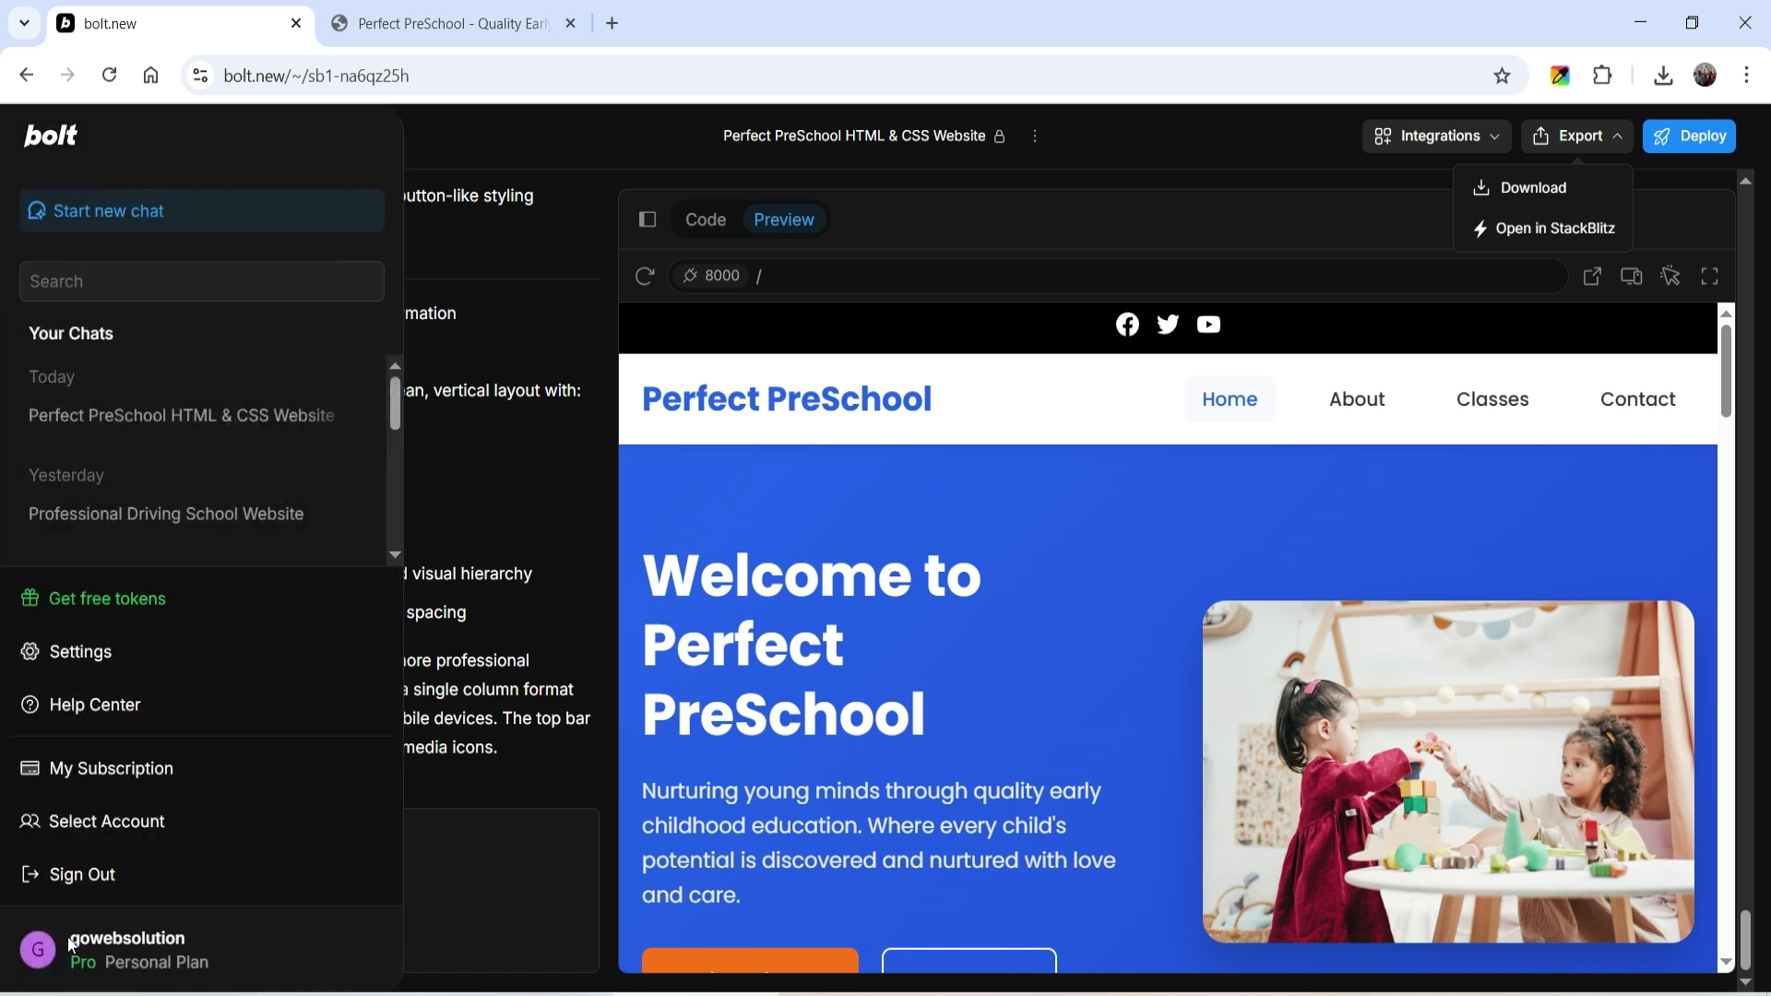
click(109, 655)
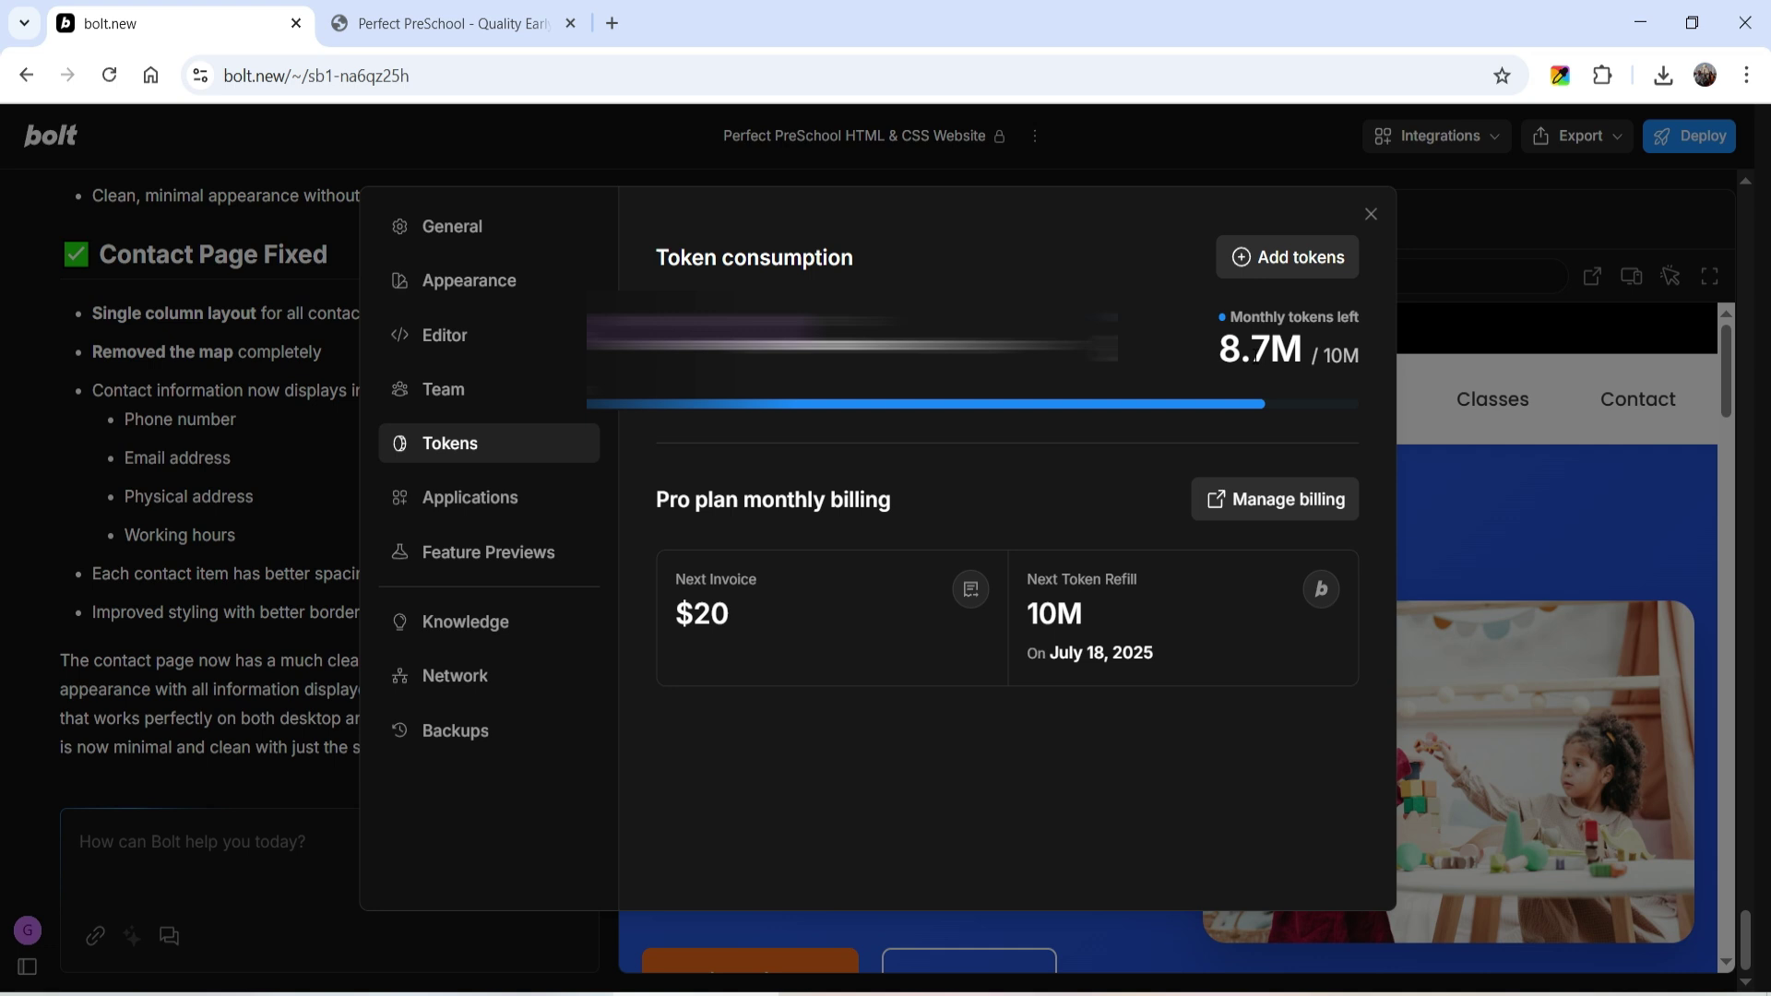
click(1371, 213)
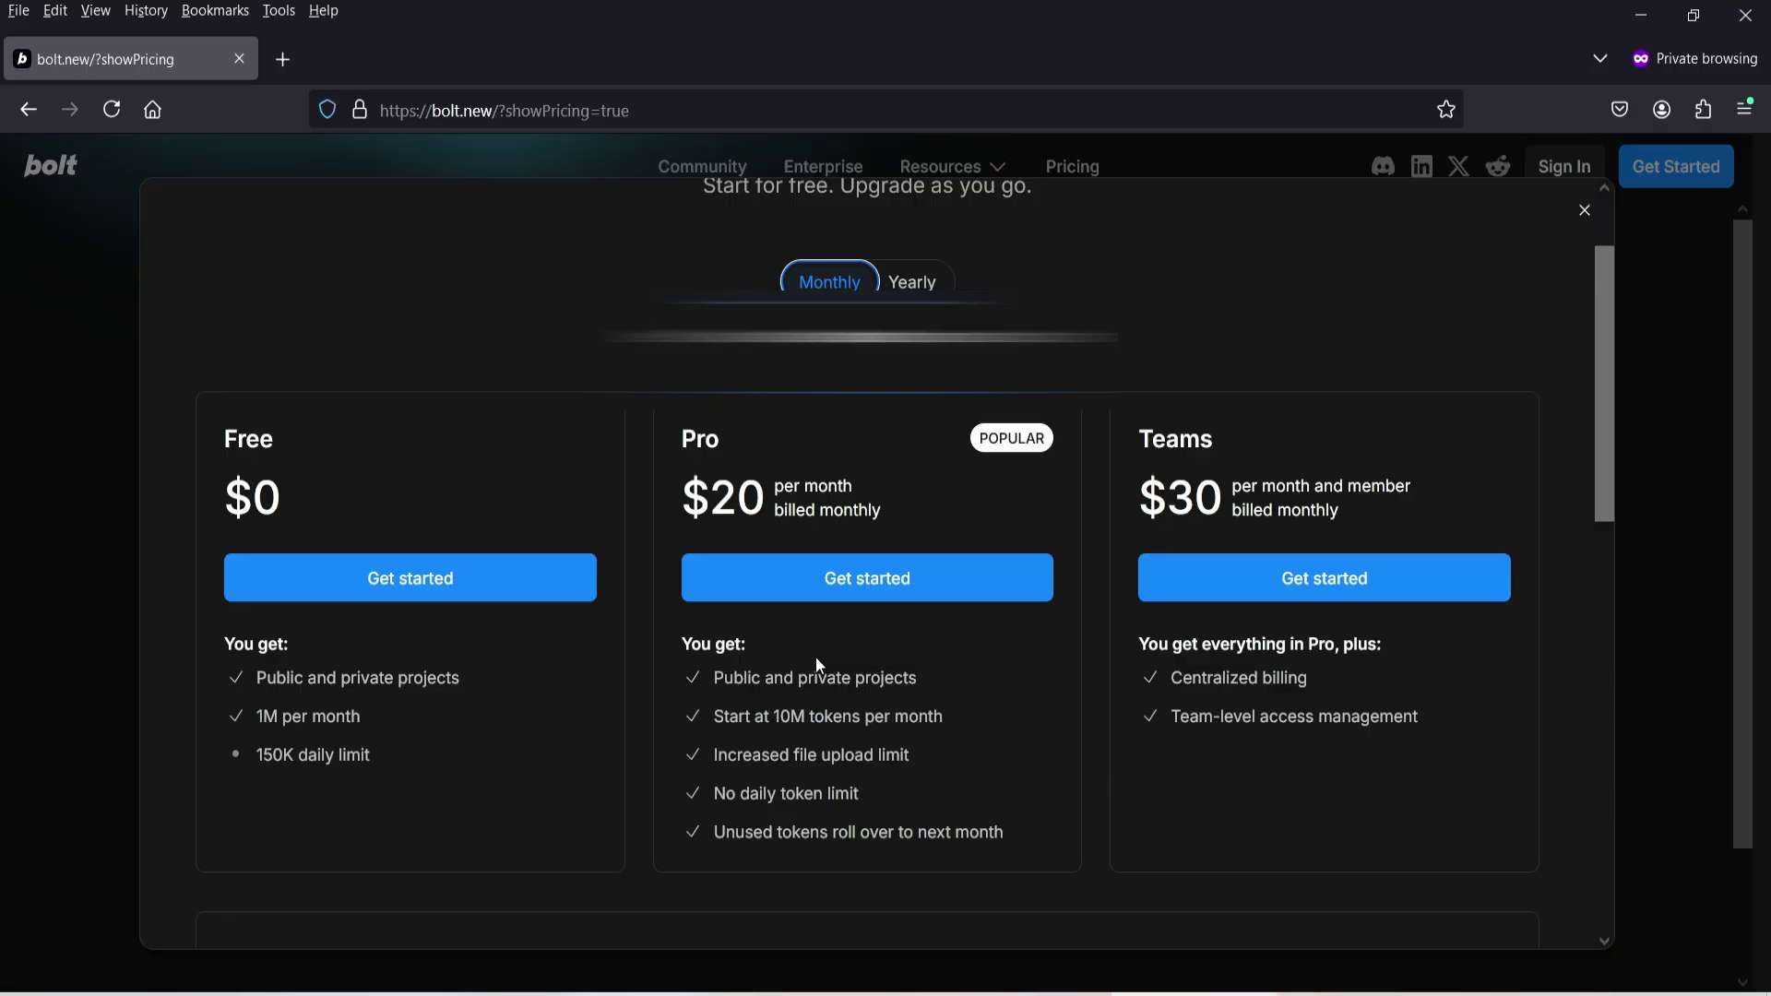